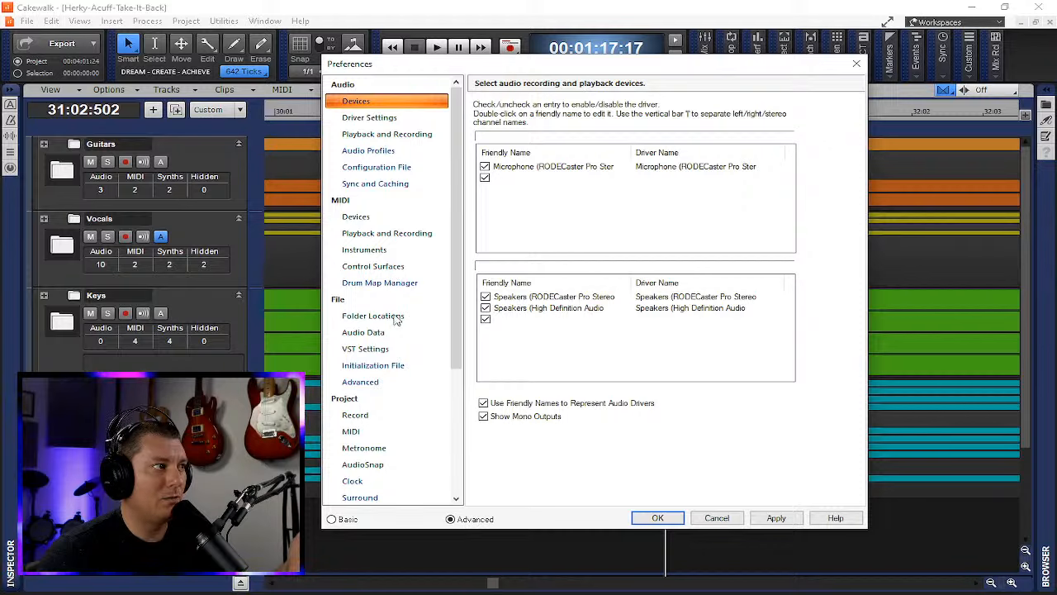
- Open the Folder Locations preferences and highlight the default Project Files path to review it
left_click(395, 320)
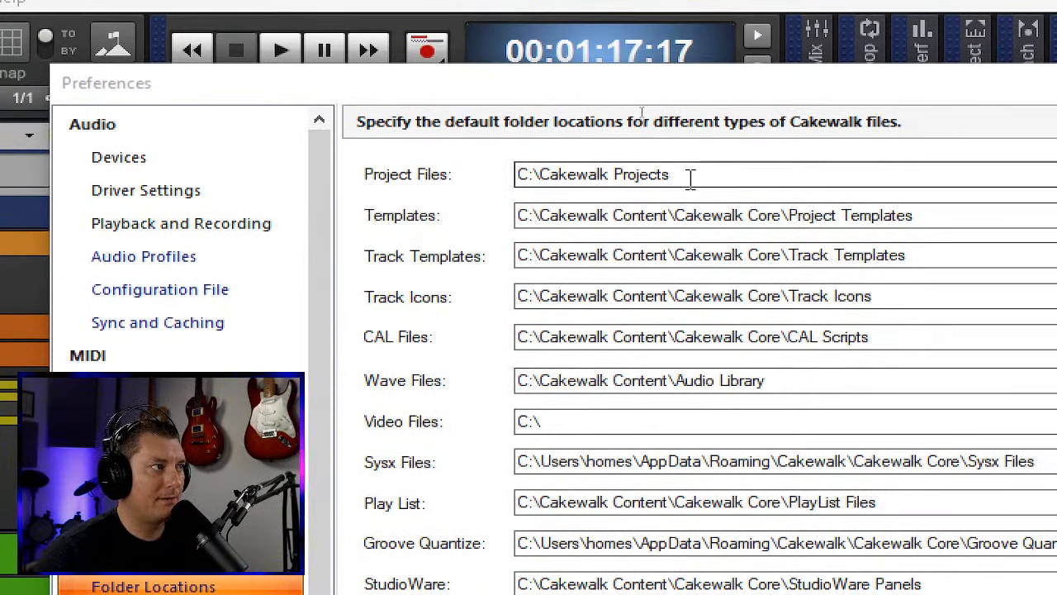
left_click_drag(690, 176, 500, 189)
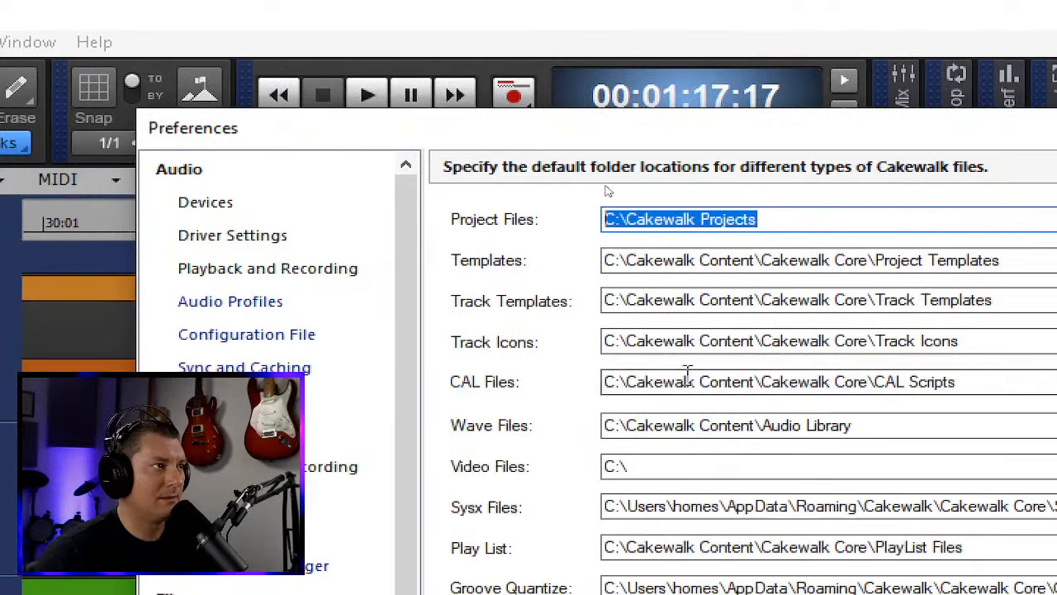
left_click(837, 220)
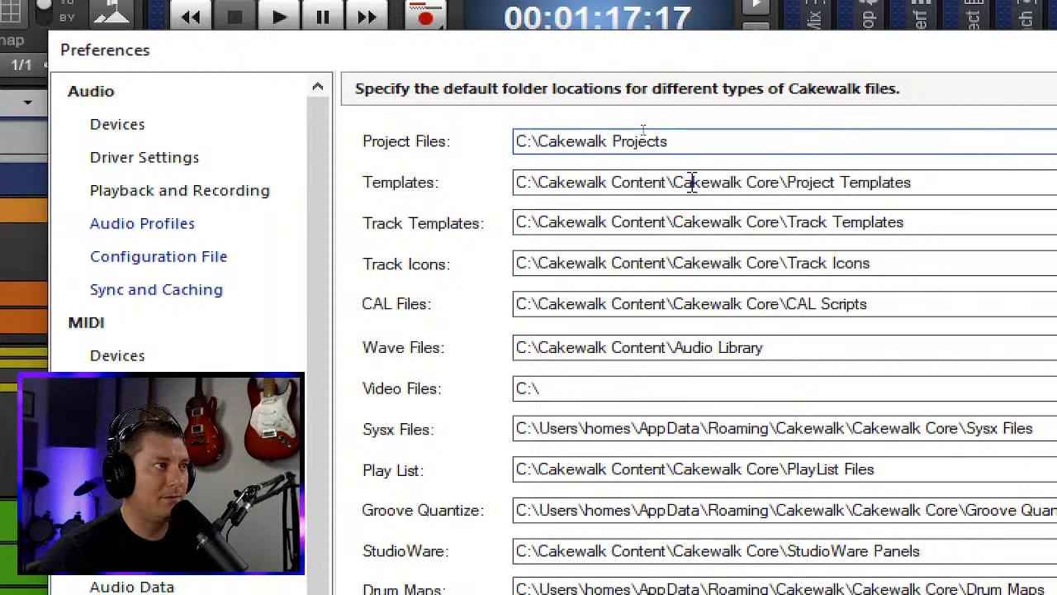
- Review the default paths for Templates, Track Templates, Track Icons, CAL Files, Wave Files and Play List, and close the preferences
left_click_drag(675, 182, 891, 182)
left_click_drag(684, 222, 904, 223)
left_click(708, 258)
left_click_drag(683, 263, 873, 264)
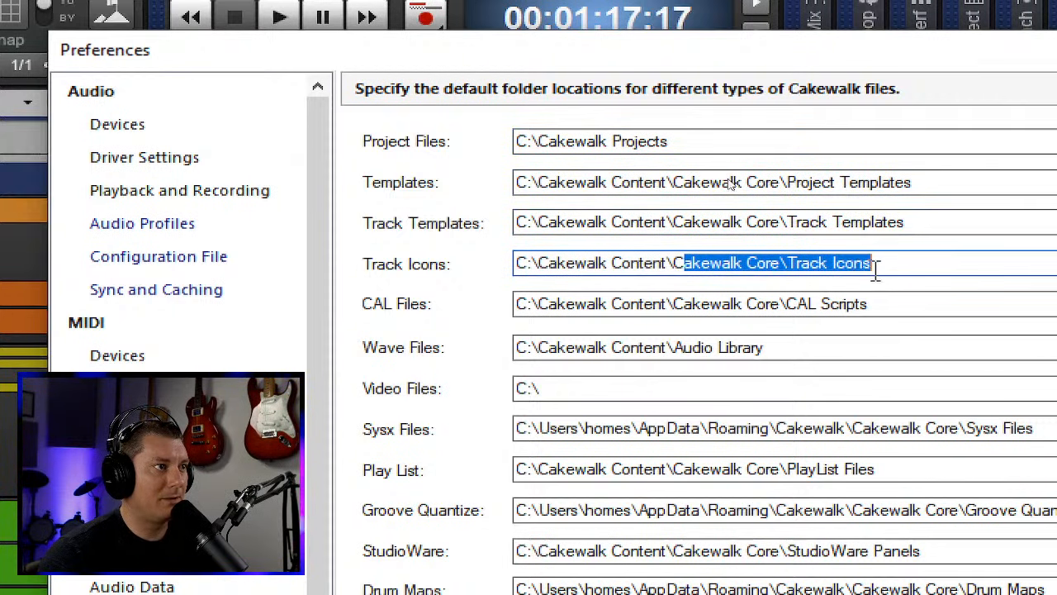
left_click_drag(683, 304, 846, 305)
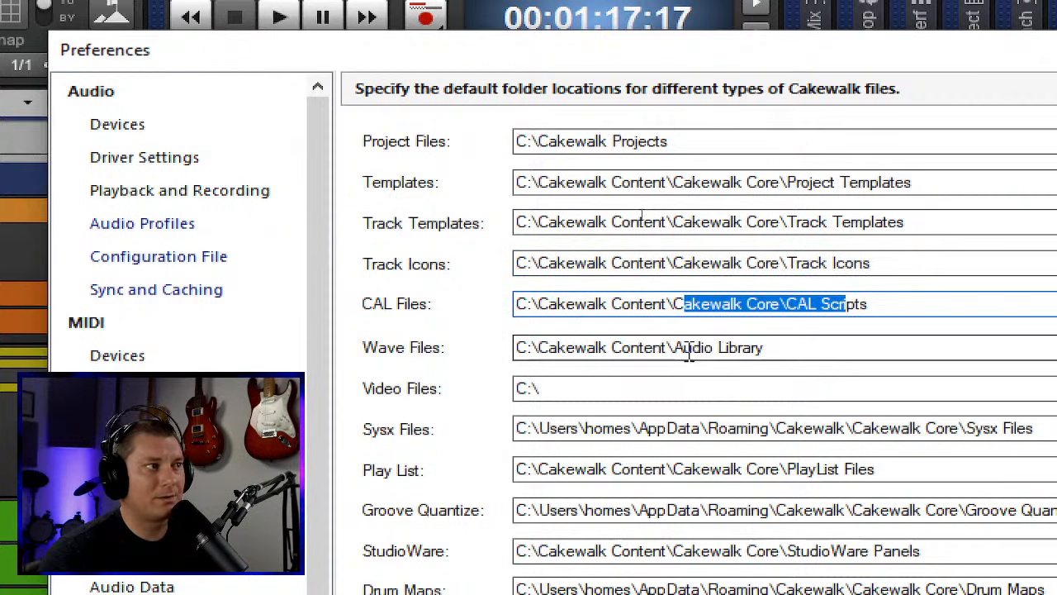
left_click_drag(679, 348, 787, 347)
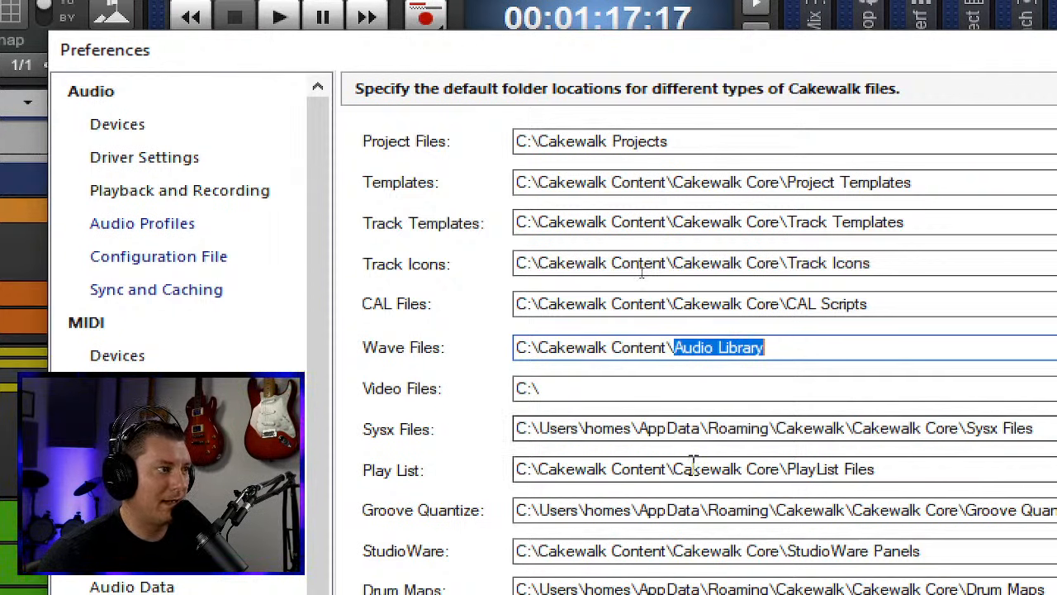
left_click_drag(701, 469, 853, 469)
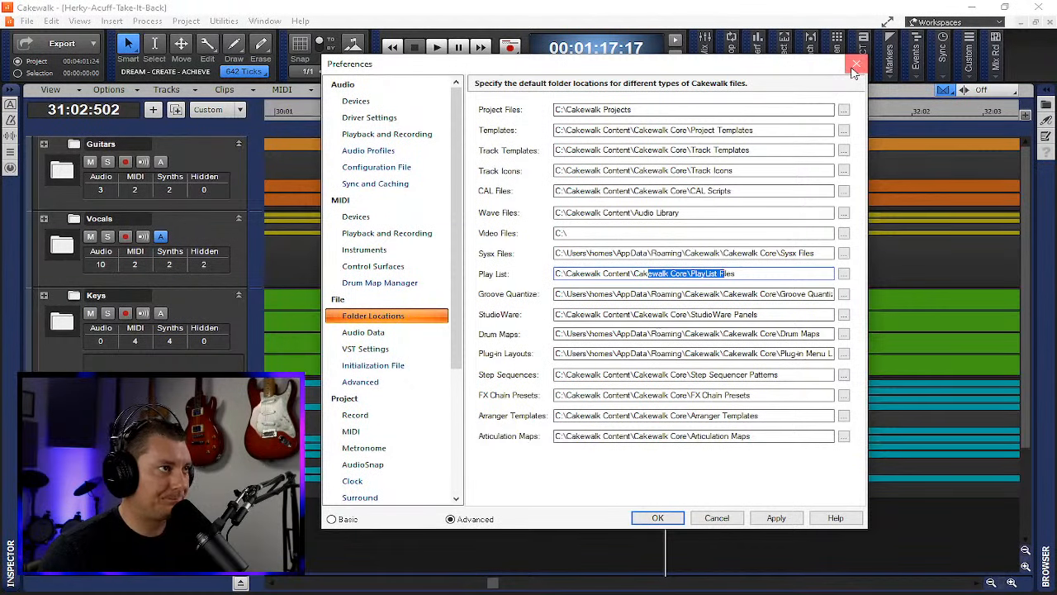
left_click(857, 64)
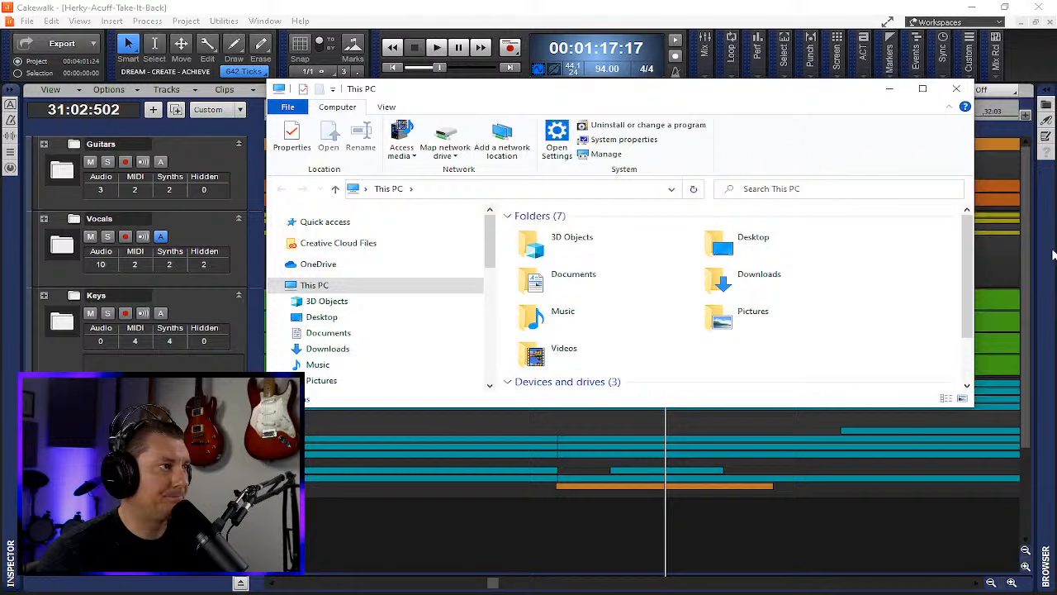
- In File Explorer, open the Cakewalk Content folder on Local Disk (C:) and look through its subfolders
scroll(691, 288, "down", 3)
left_click(598, 329)
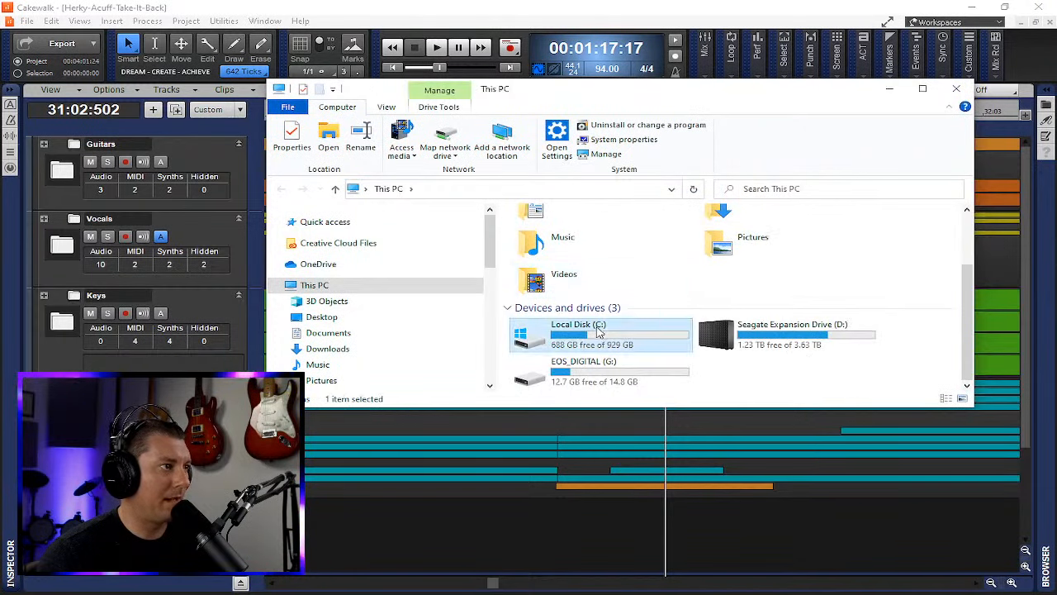
double_click(598, 328)
left_click(591, 233)
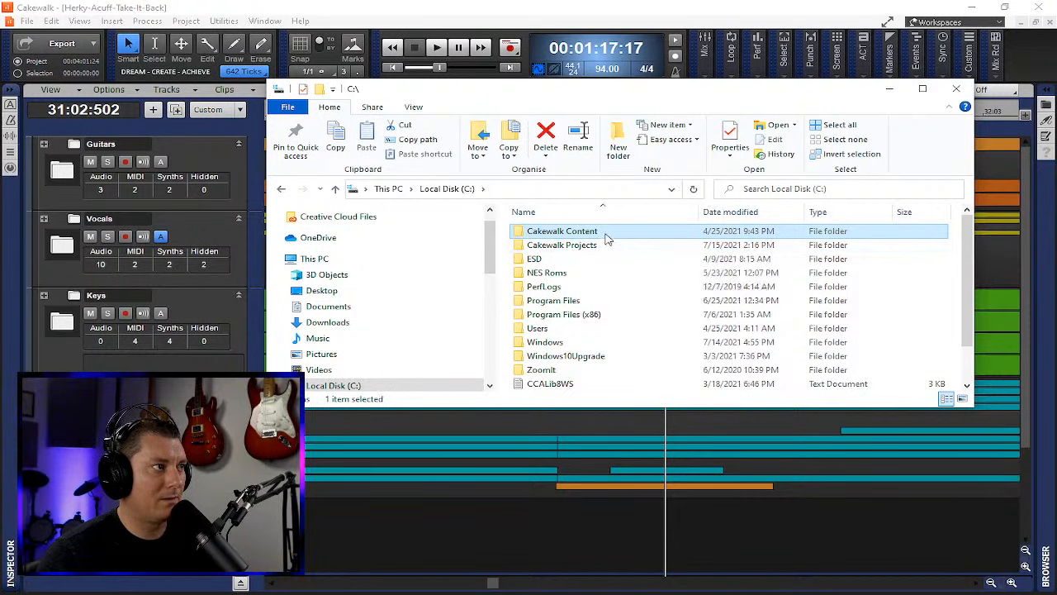
double_click(603, 234)
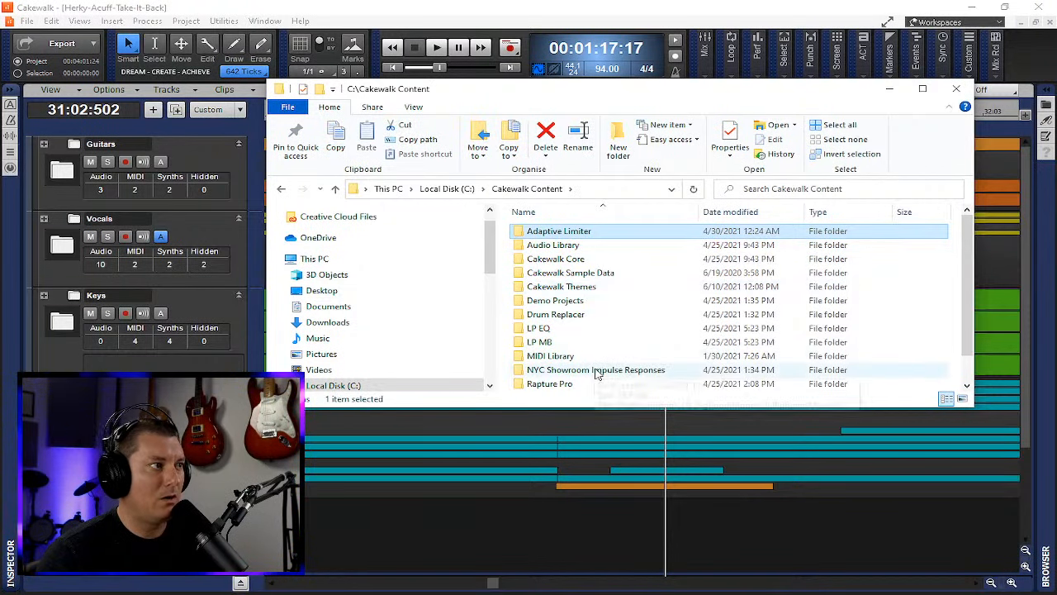
scroll(599, 373, "down", 1)
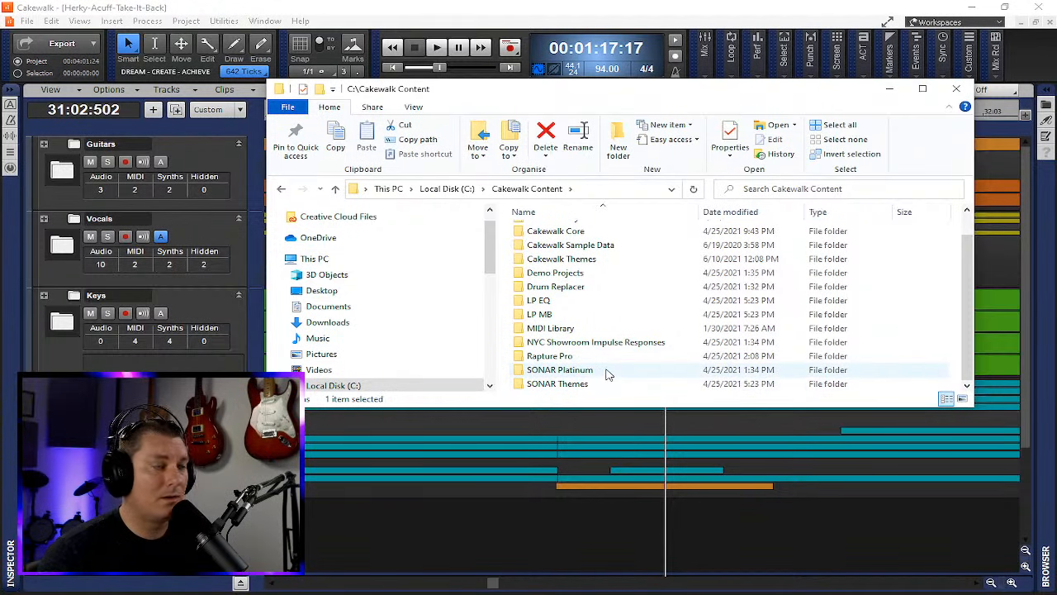
scroll(608, 372, "up", 1)
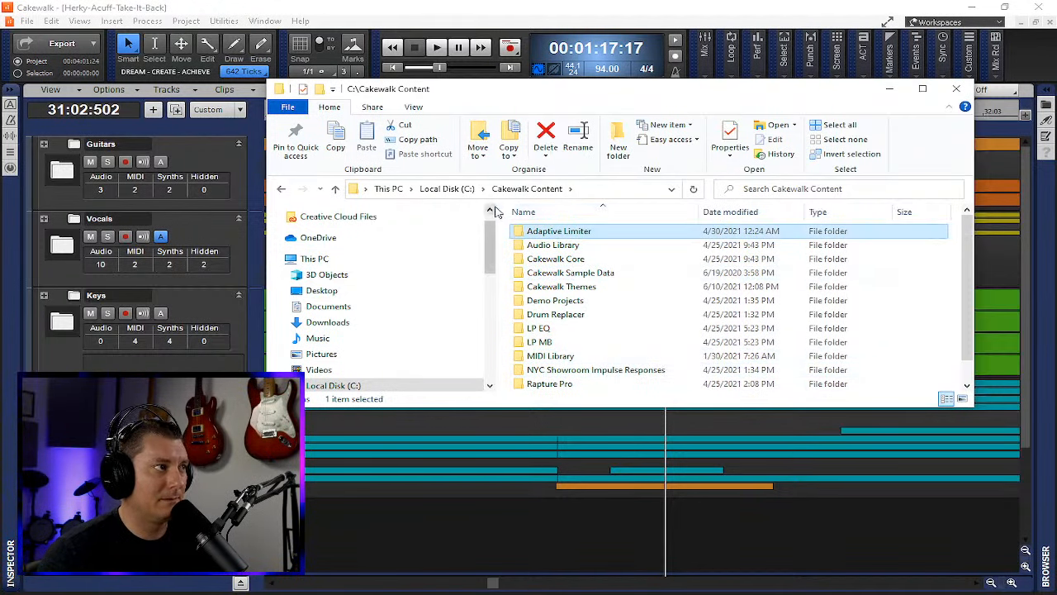
- Open the Cakewalk Projects folder on the C: drive and look through its project folders and files
left_click(335, 189)
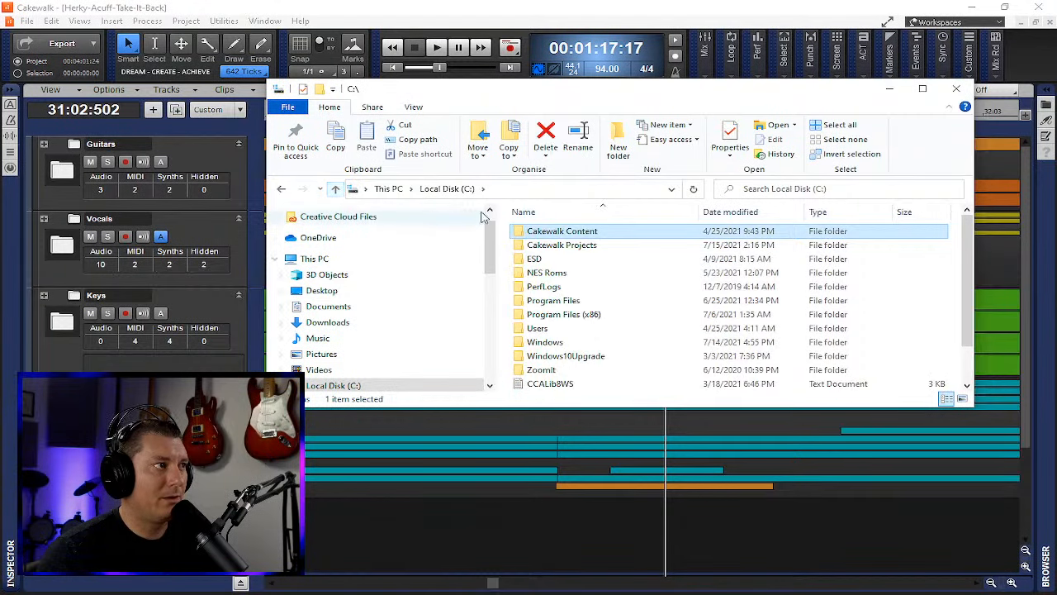
double_click(564, 242)
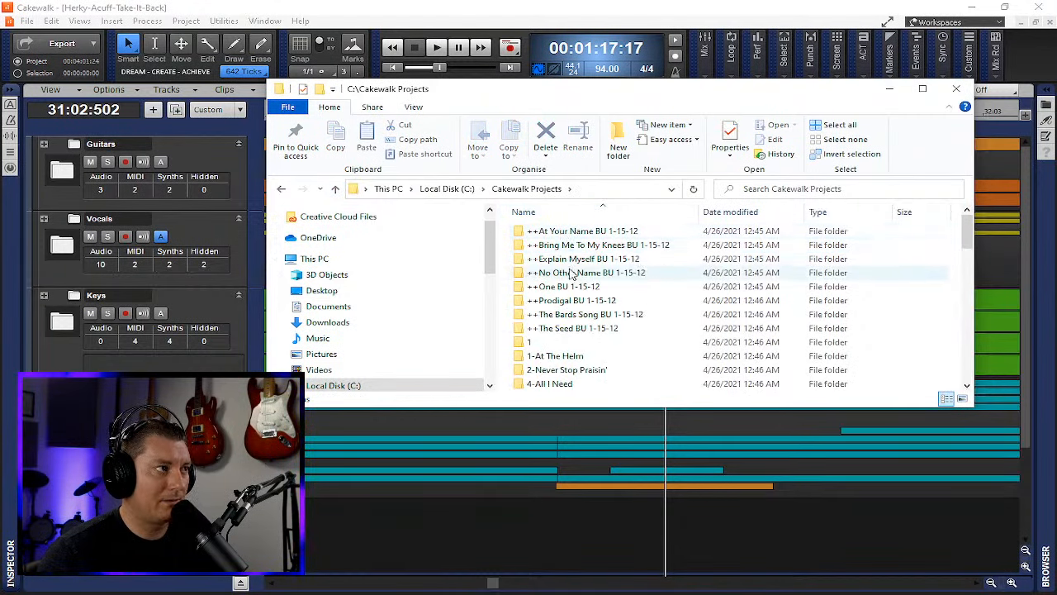
scroll(566, 281, "down", 15)
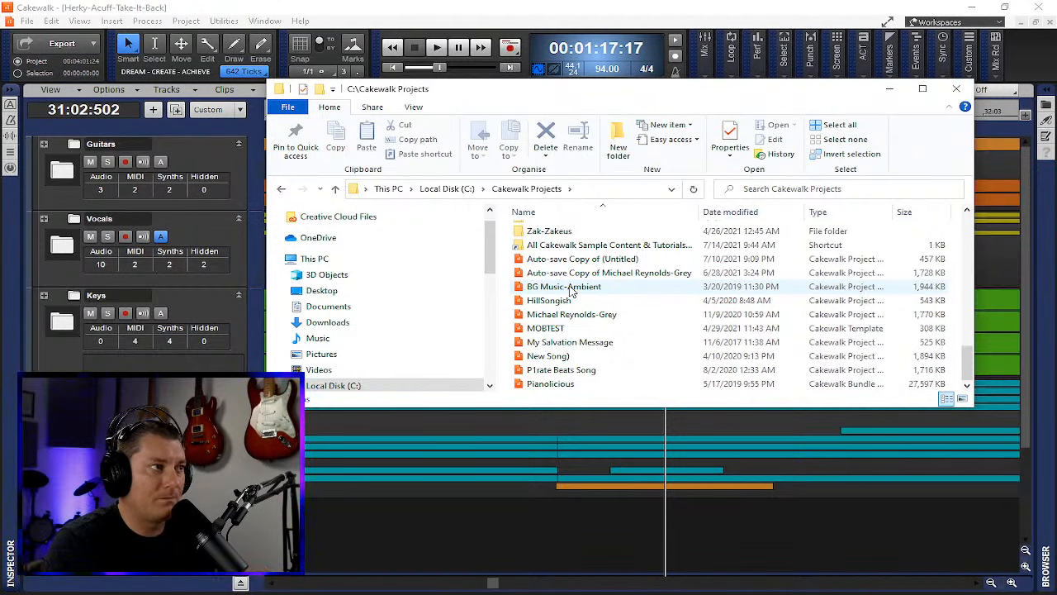
scroll(570, 289, "up", 8)
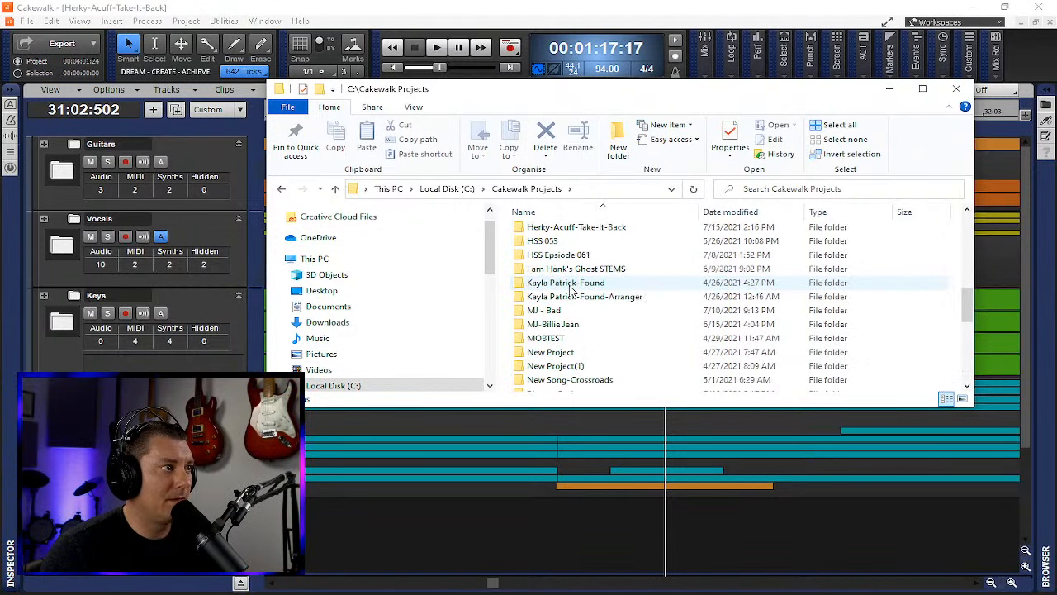
scroll(570, 289, "up", 10)
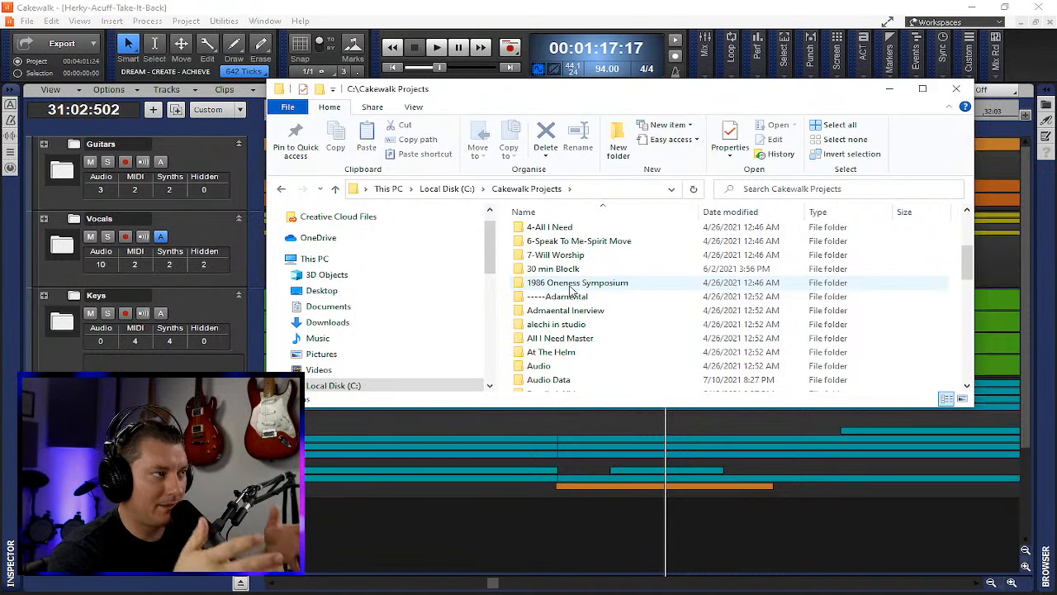
scroll(570, 289, "up", 3)
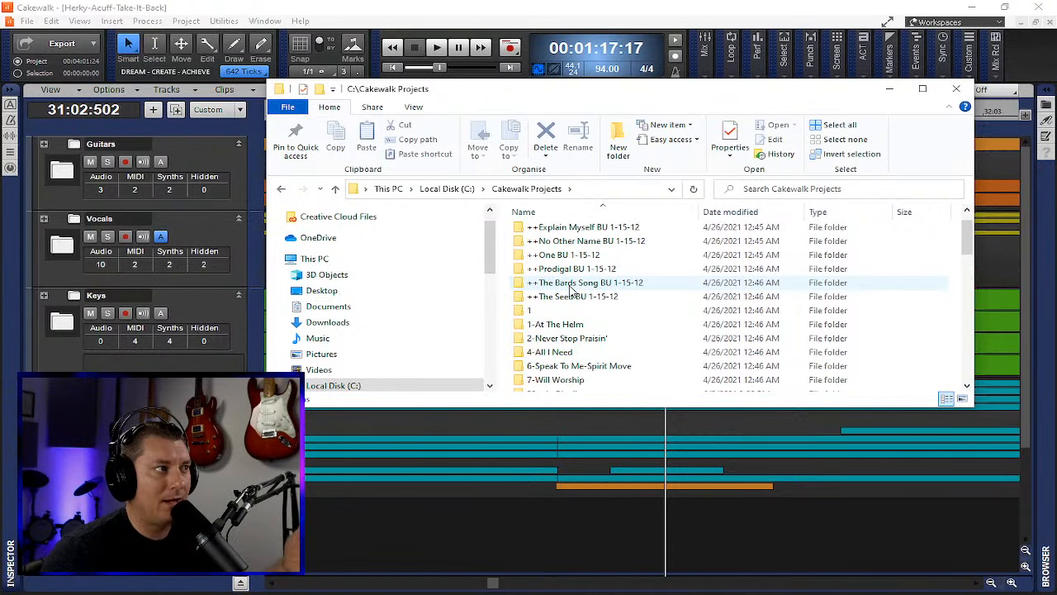
scroll(570, 291, "down", 4)
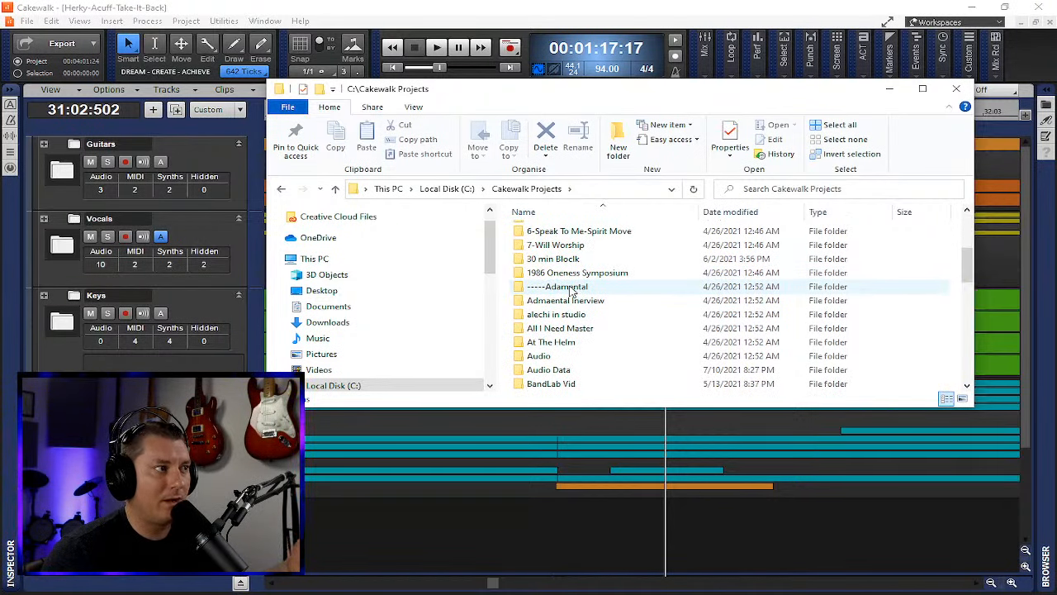
- Open the Audio folder inside Cakewalk Projects, widen the Name column and look through the audio files
double_click(557, 360)
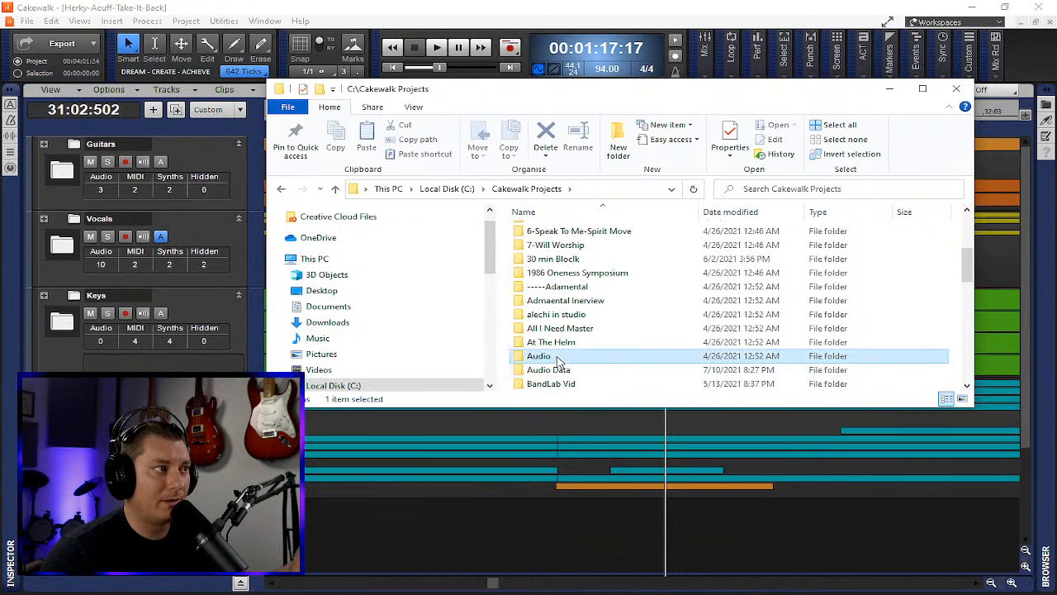
left_click_drag(615, 211, 670, 211)
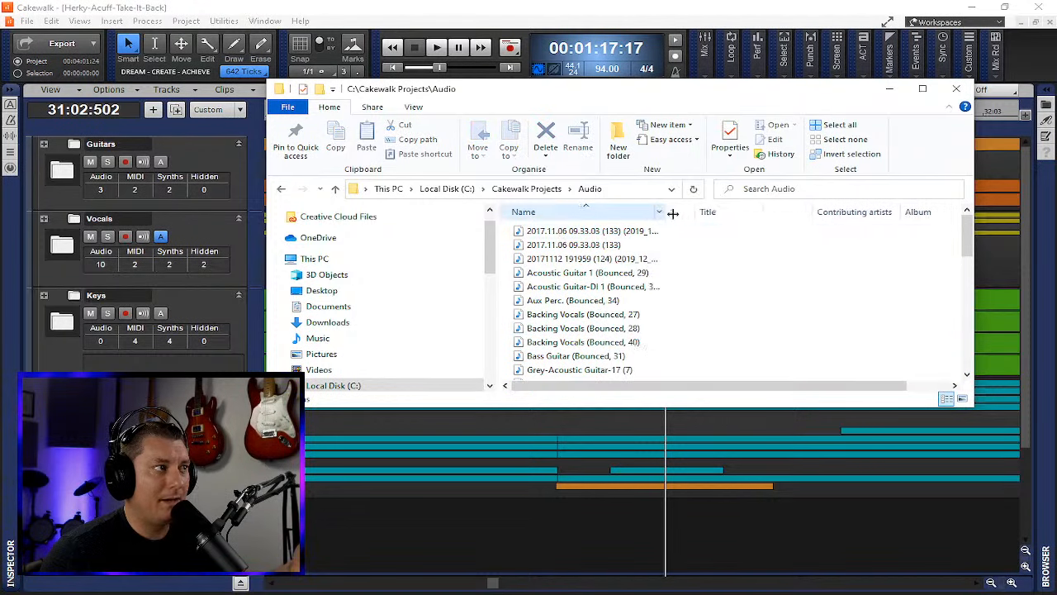
scroll(586, 314, "down", 7)
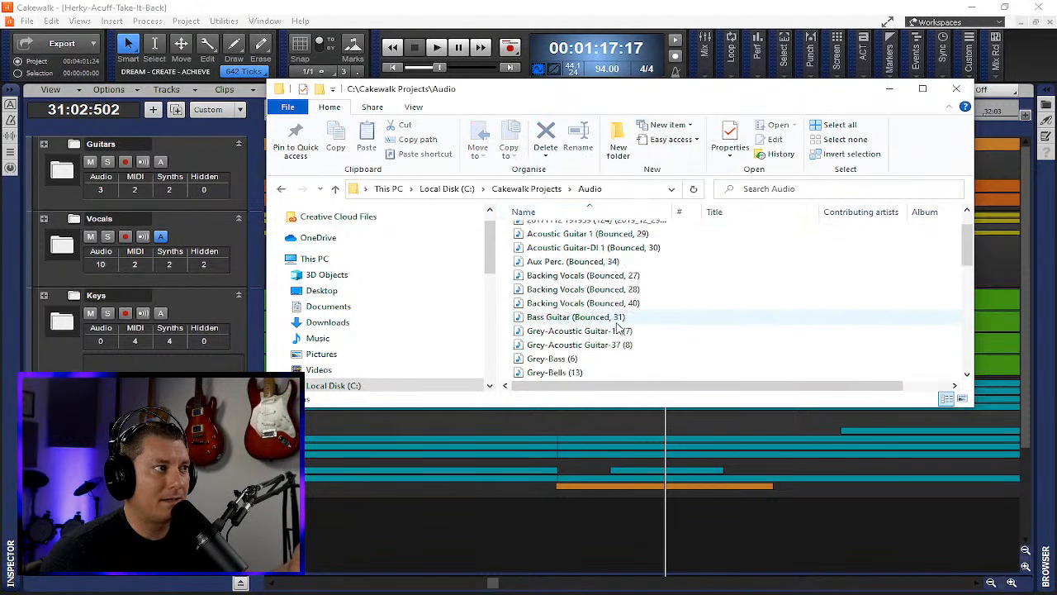
- Return to the root of the C: drive, select both the Cakewalk Projects and Cakewalk Content folders, and close File Explorer
left_click(334, 189)
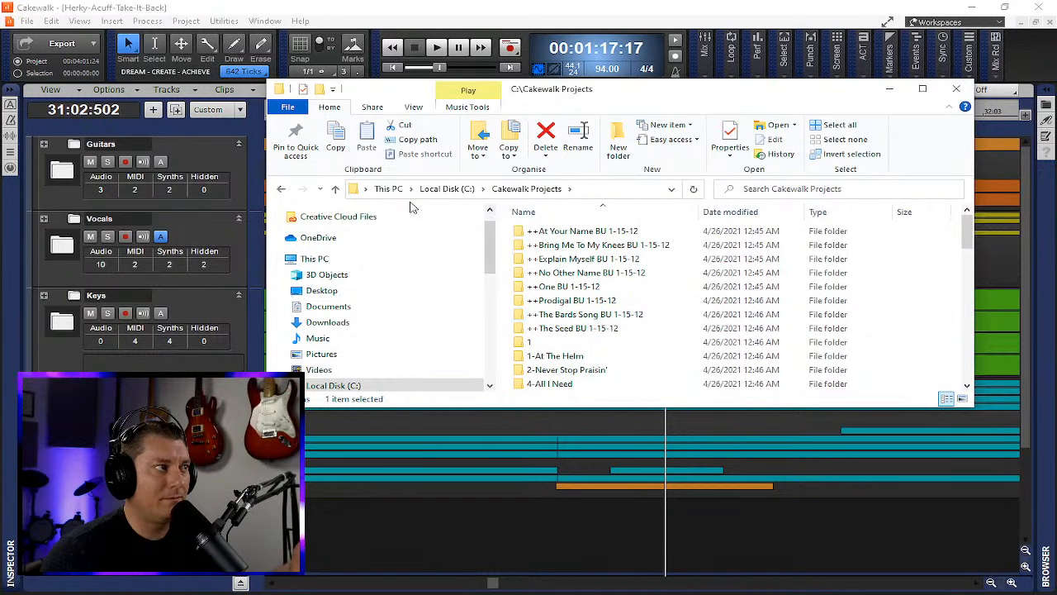
left_click(335, 188)
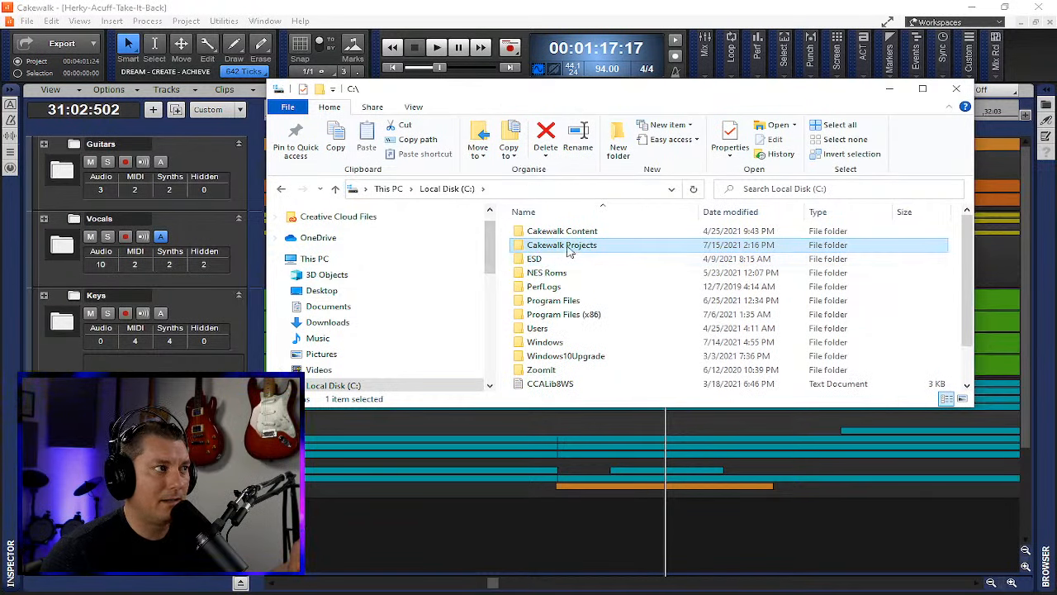
left_click(624, 233, "ctrl")
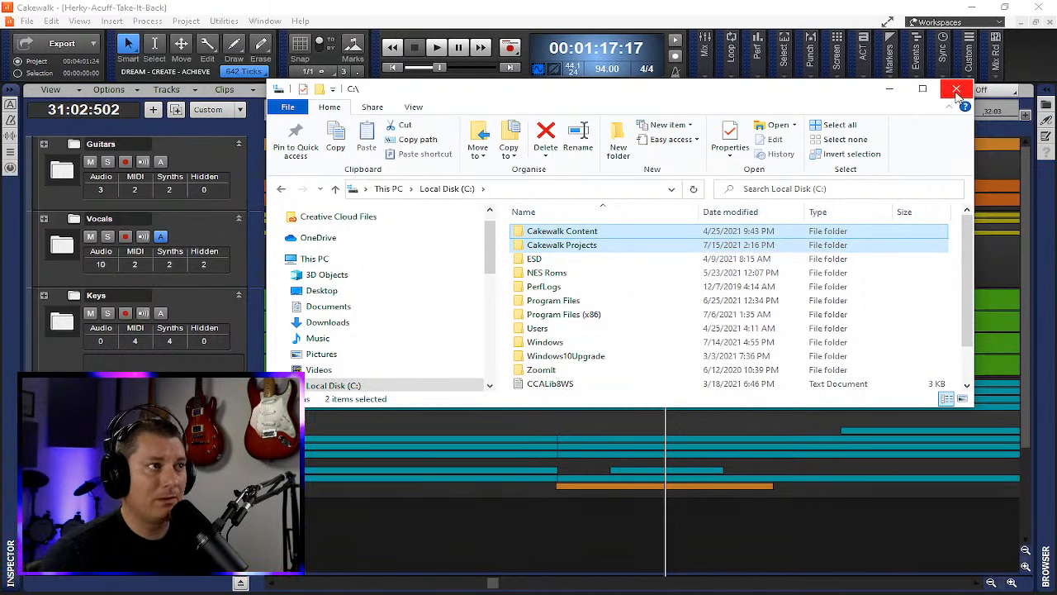
left_click(956, 89)
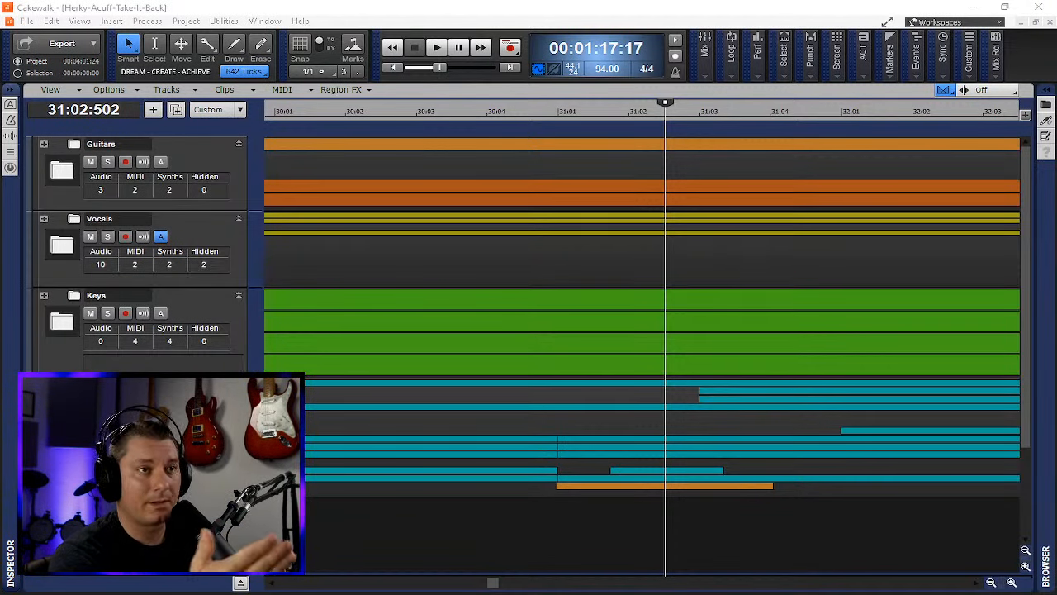
- Switch Cakewalk to full-screen view and increase the heights of the Guitars, Vocals and Keys track folders
left_click(887, 21)
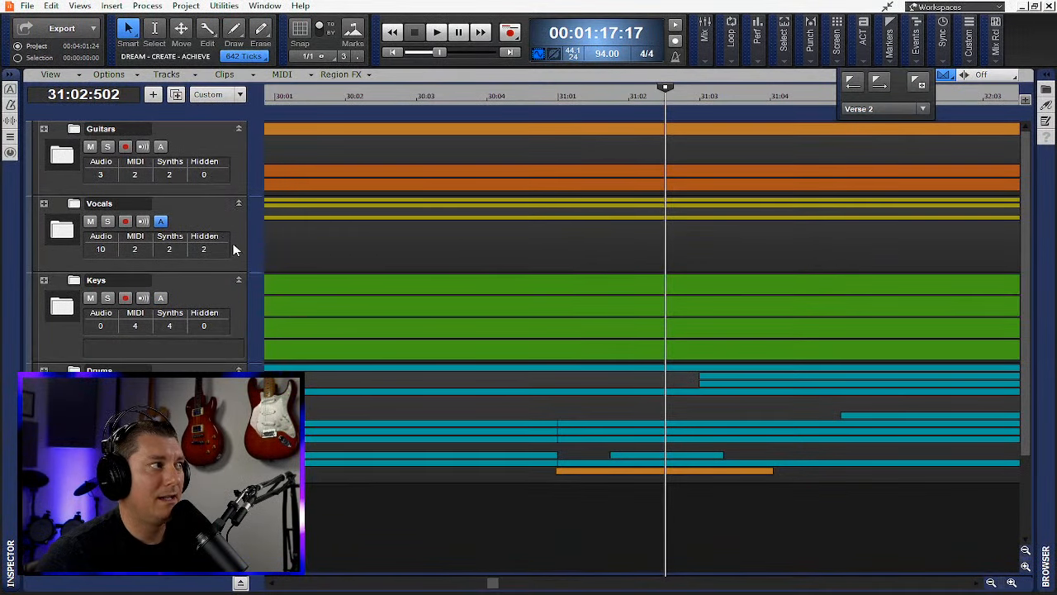
left_click_drag(225, 196, 229, 213)
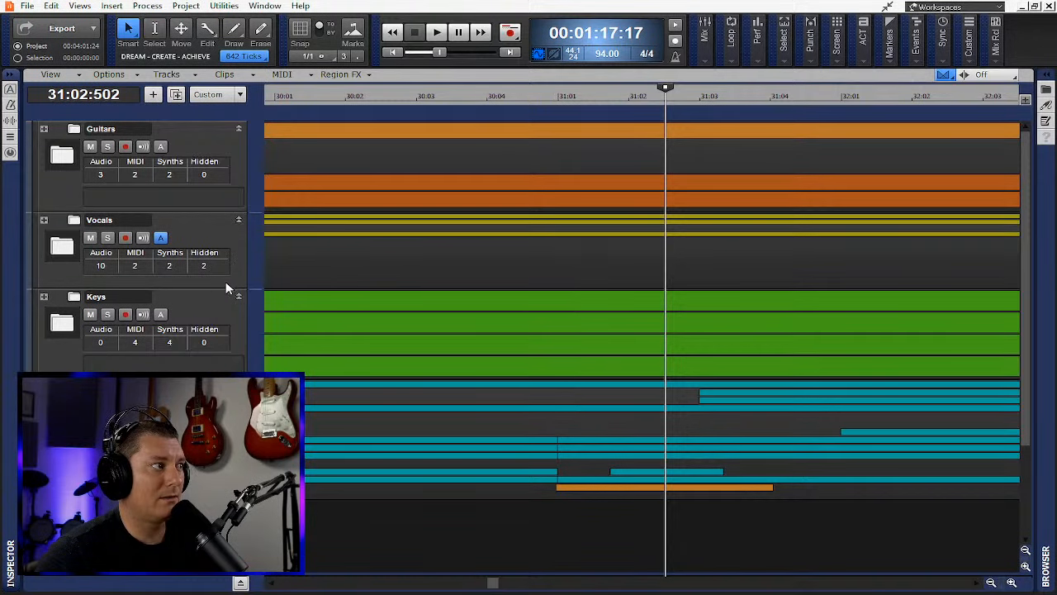
left_click_drag(226, 283, 227, 302)
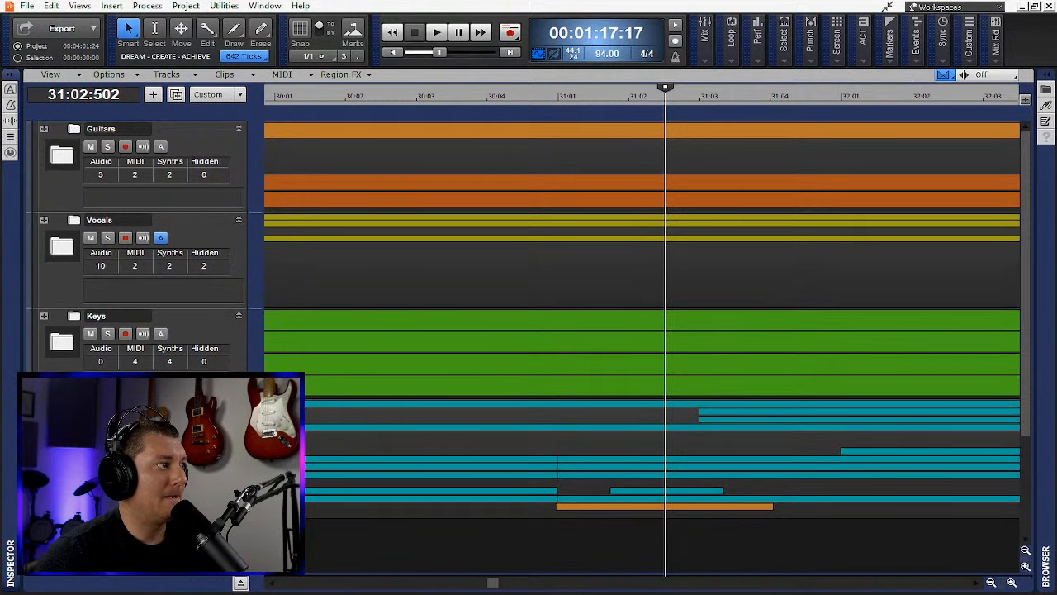
left_click_drag(228, 398, 227, 422)
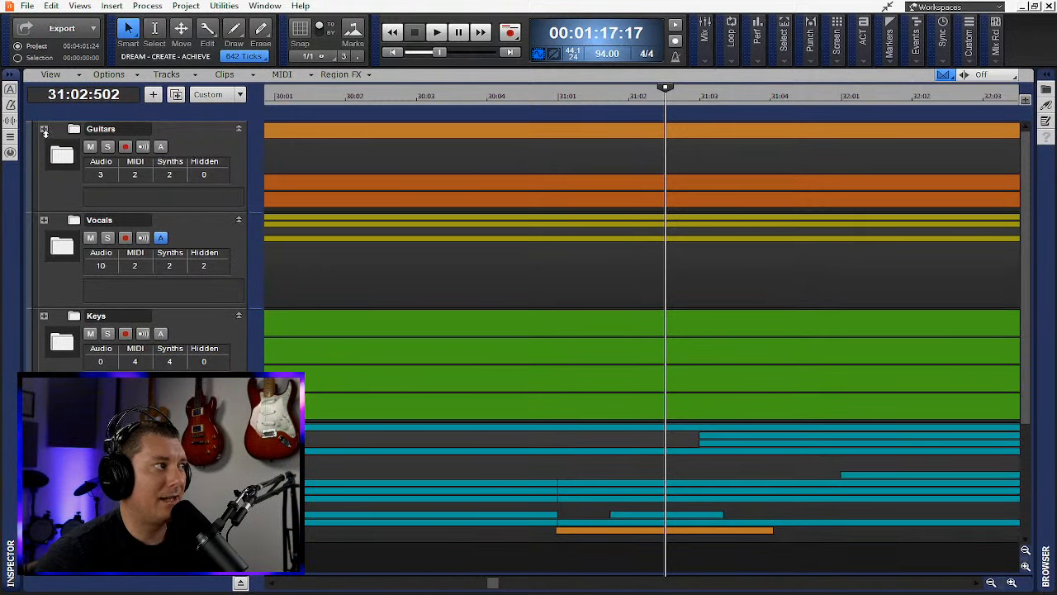
- Check inside the Guitars track folder and collapse it again, and expand the Vocals folder to look through all its tracks
left_click(45, 129)
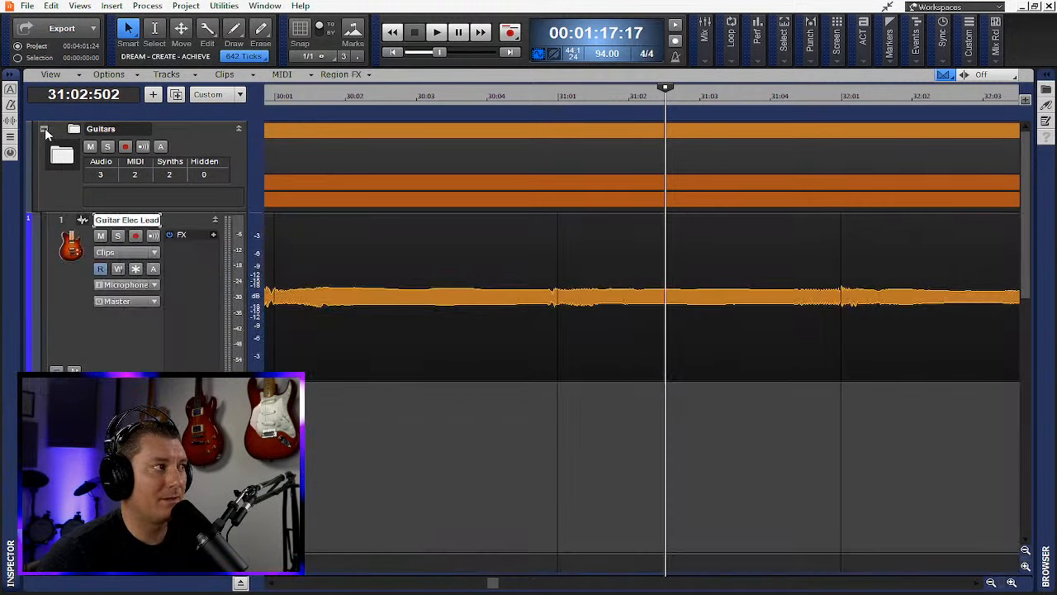
left_click(44, 128)
left_click(44, 217)
scroll(284, 286, "down", 1)
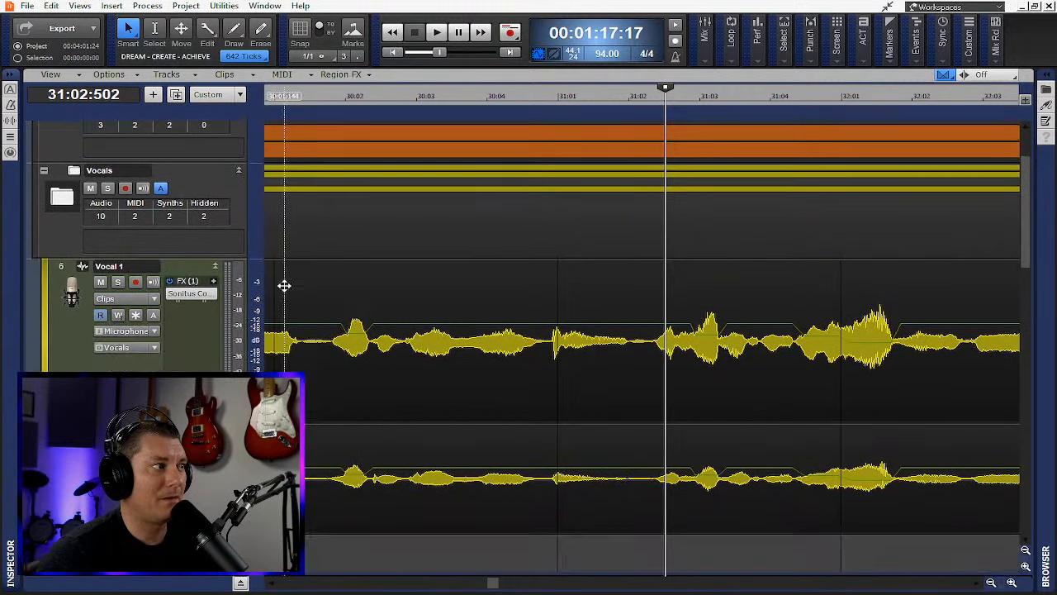
scroll(284, 286, "down", 6)
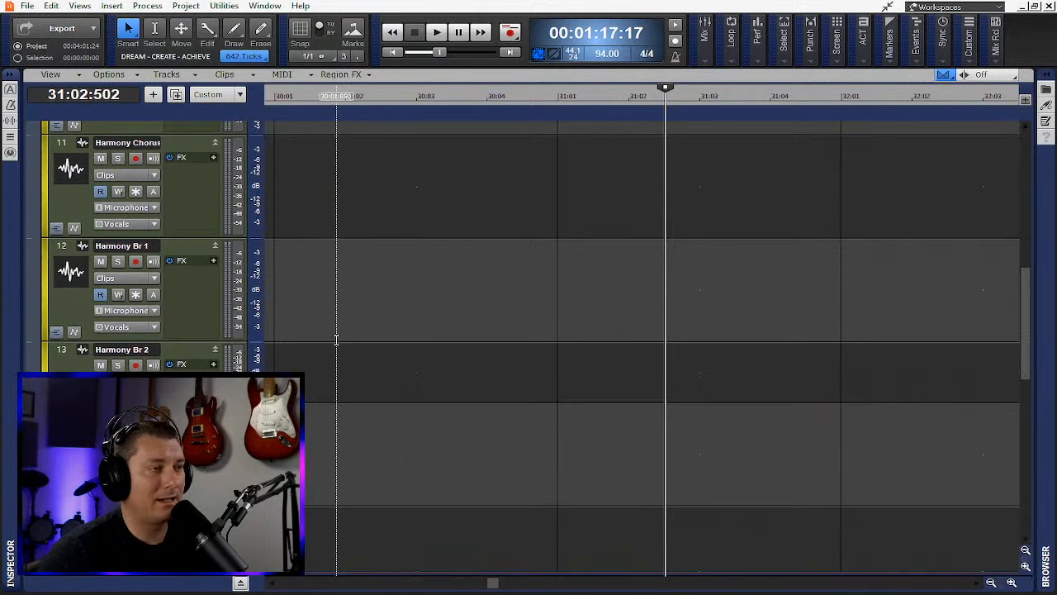
scroll(336, 339, "down", 5)
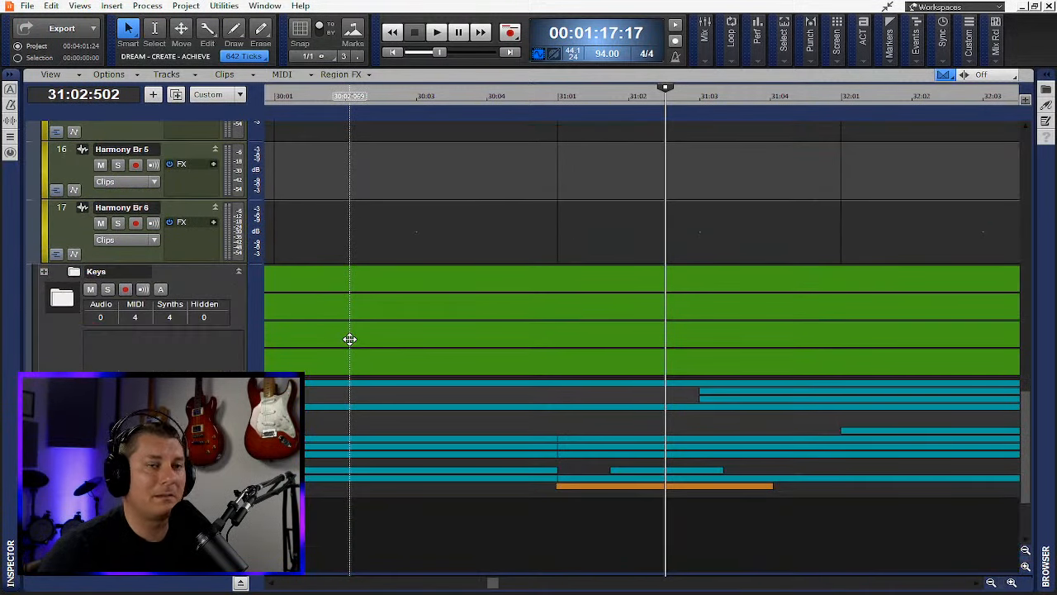
- Expand the Keys track folder and look through its tracks from Pad down to Horns
scroll(346, 340, "up", 1)
left_click(44, 370)
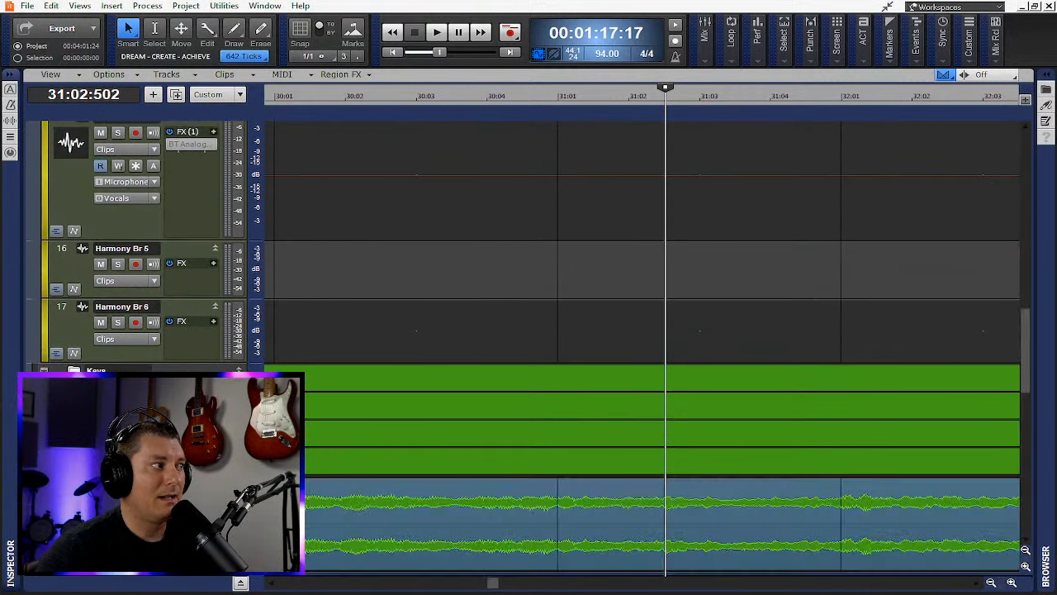
scroll(483, 433, "down", 4)
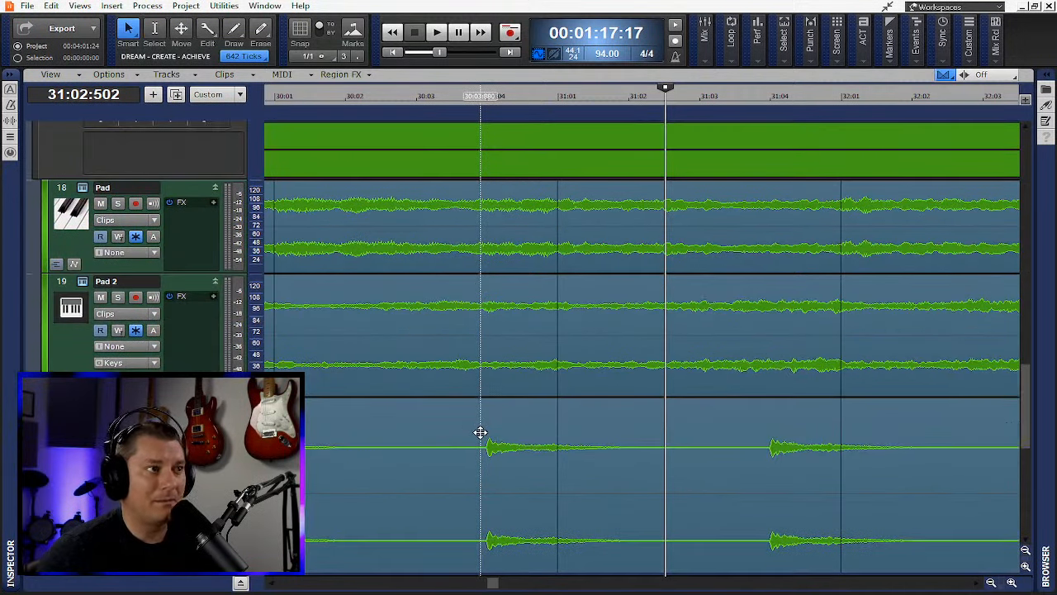
scroll(480, 432, "down", 4)
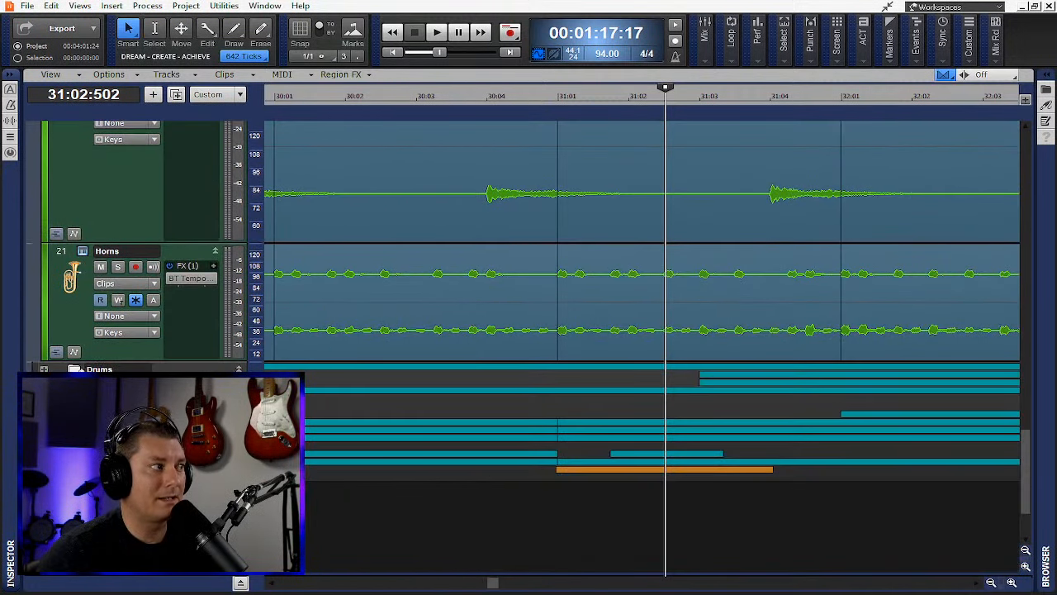
- Expand the Drums track folder, look through its tracks, and increase the height of the Effects track
scroll(422, 361, "down", 8)
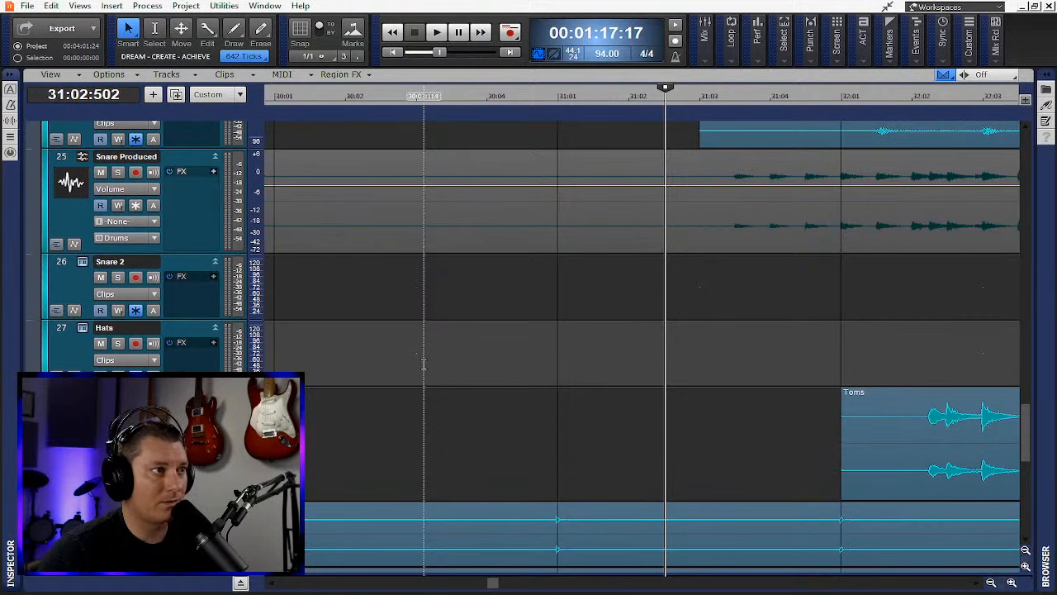
scroll(422, 364, "down", 8)
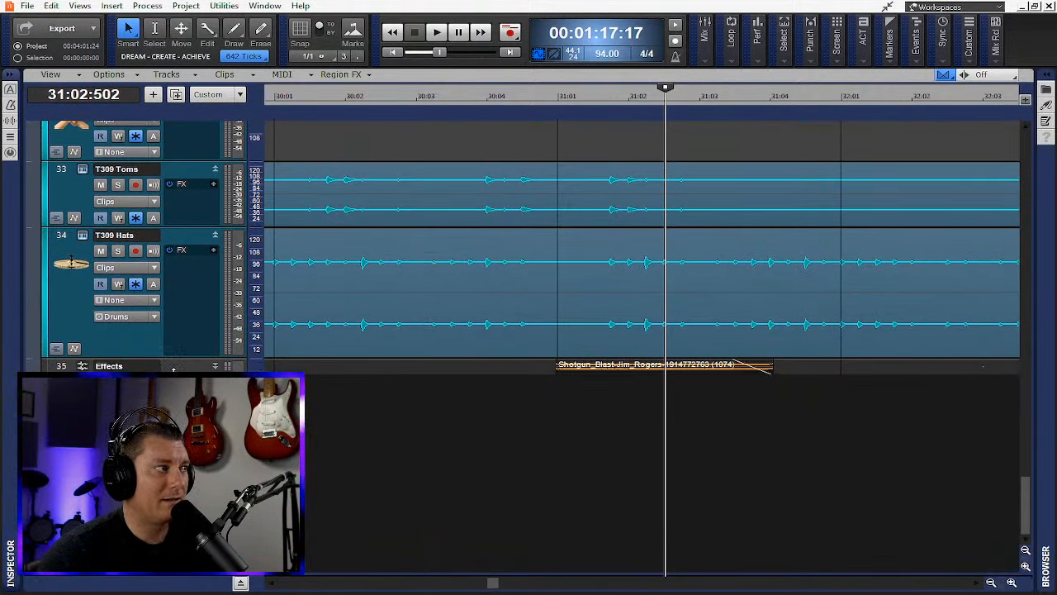
left_click_drag(173, 369, 173, 517)
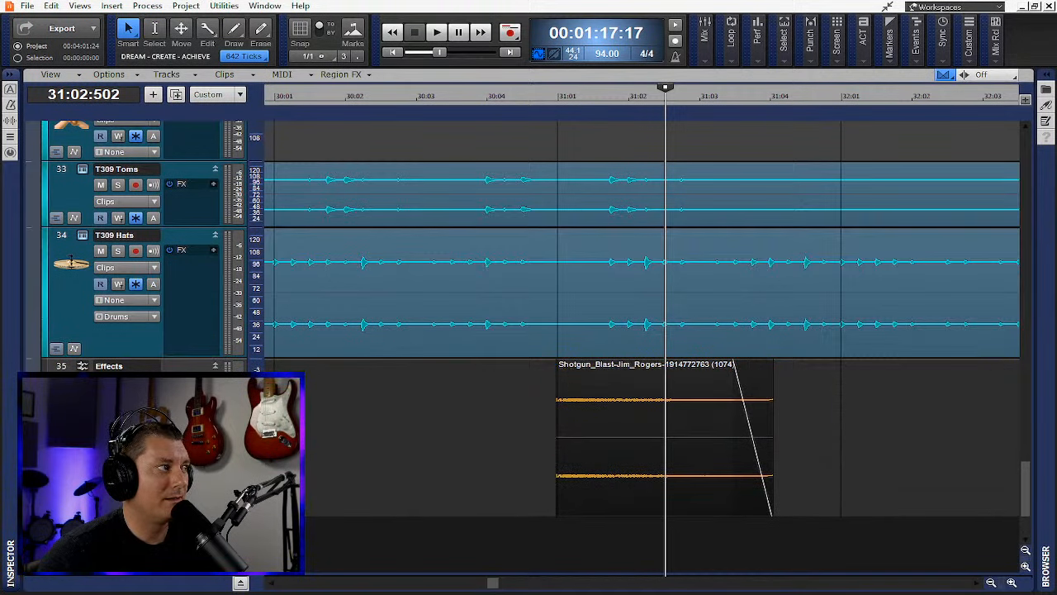
scroll(153, 330, "up", 15)
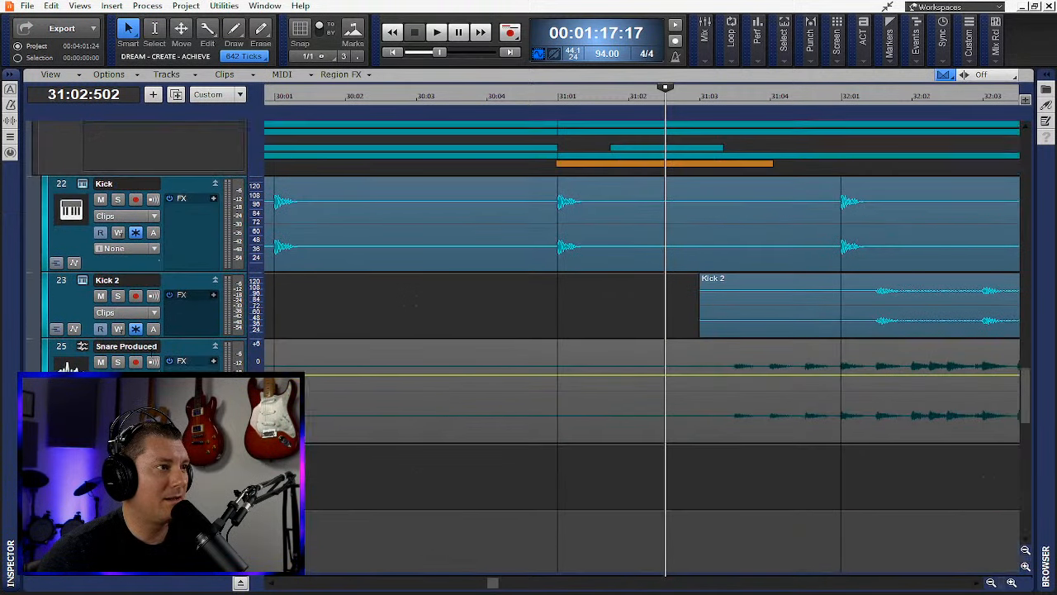
scroll(149, 351, "up", 4)
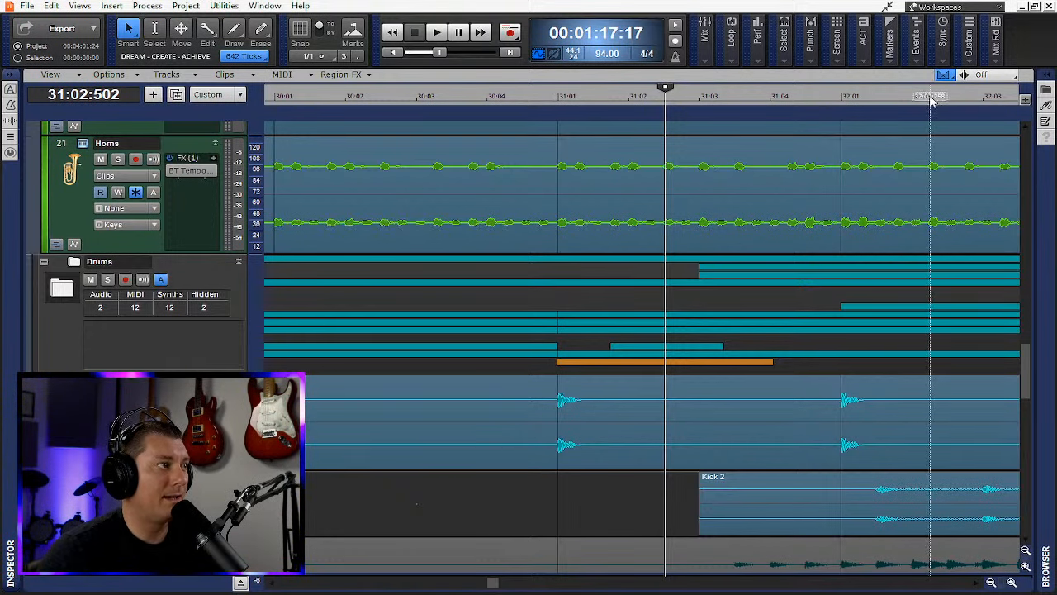
- Expand the Guitars track folder and look through its tracks down to Bass Synth
scroll(184, 277, "up", 5)
scroll(184, 269, "up", 5)
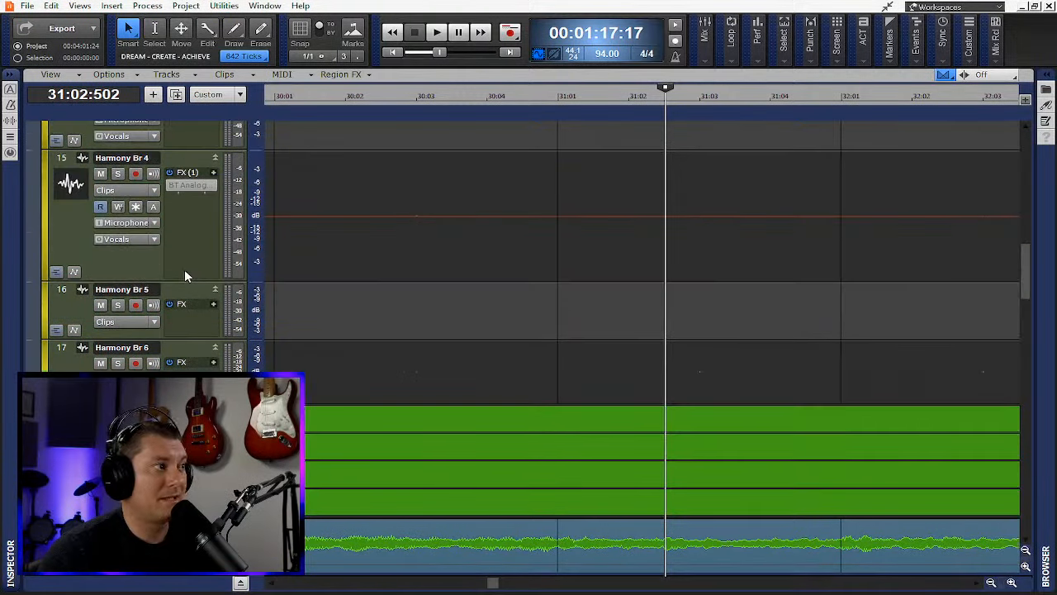
scroll(184, 269, "up", 2)
scroll(184, 269, "up", 8)
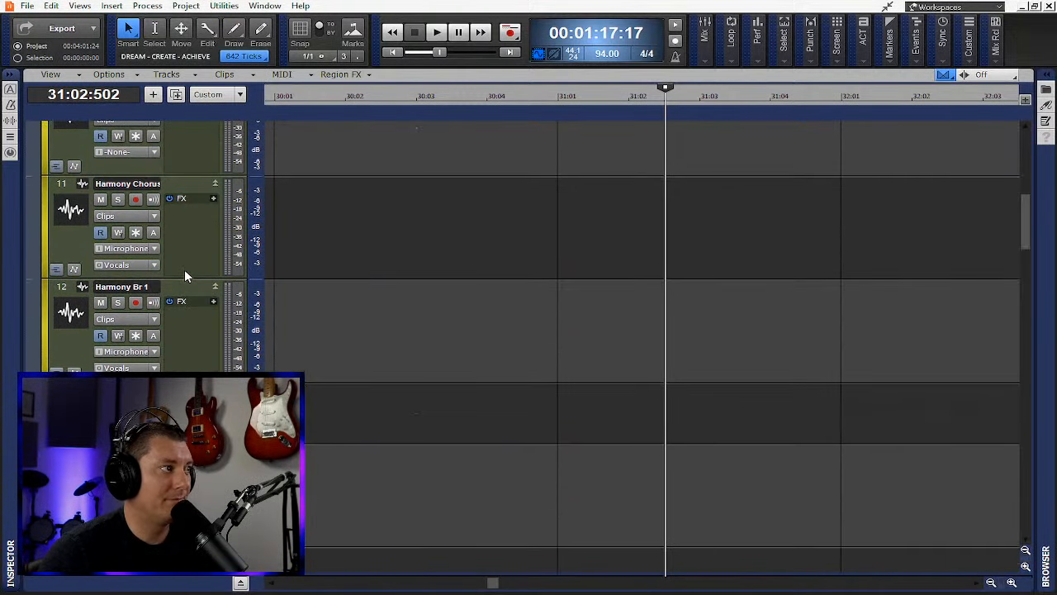
scroll(185, 269, "up", 1)
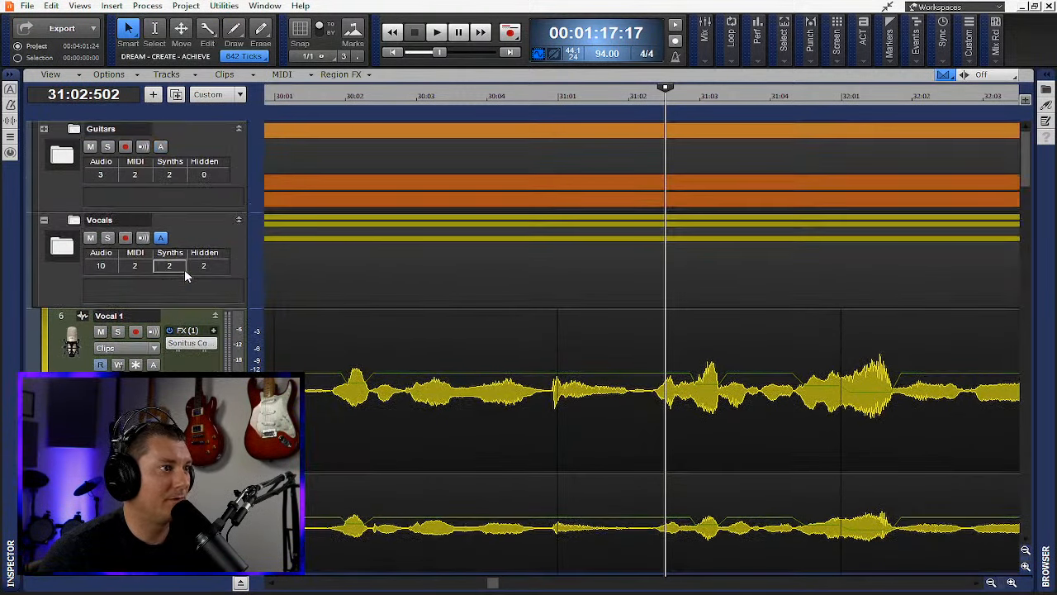
left_click(66, 153)
scroll(425, 367, "down", 3)
scroll(424, 367, "down", 3)
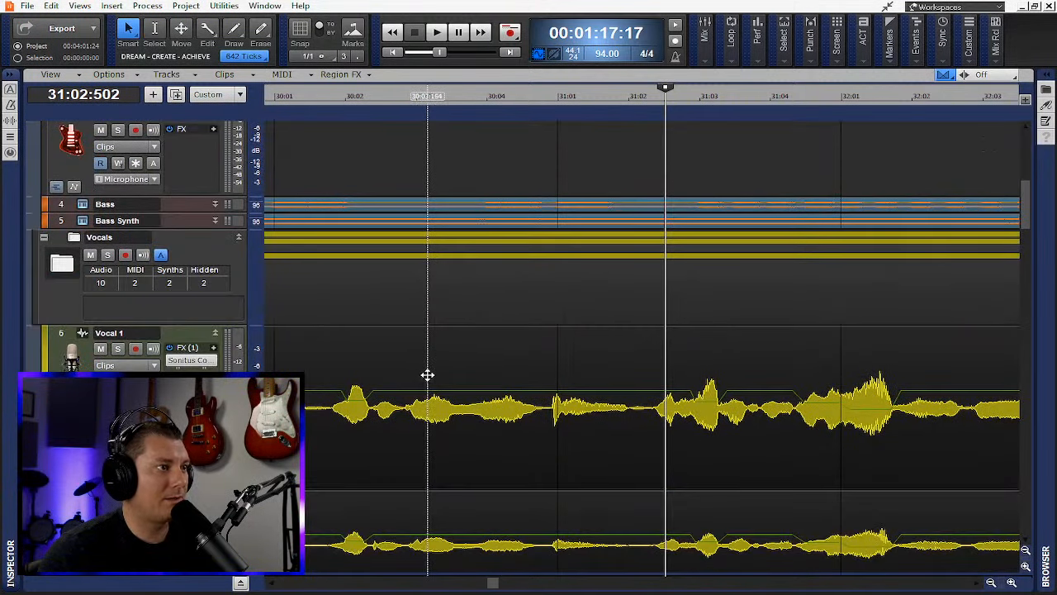
- Fit the tracks to the window at minimum height and zoom out the timeline to look over the sections from Chorus 4 back to Chorus 2
key("f")
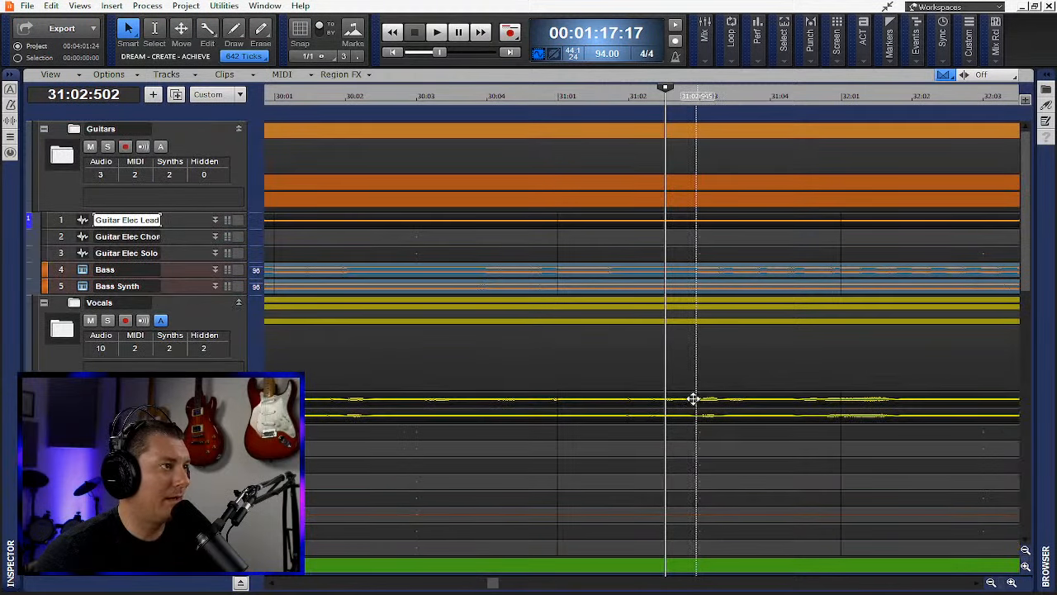
scroll(578, 360, "right", 3)
scroll(578, 360, "down", 6)
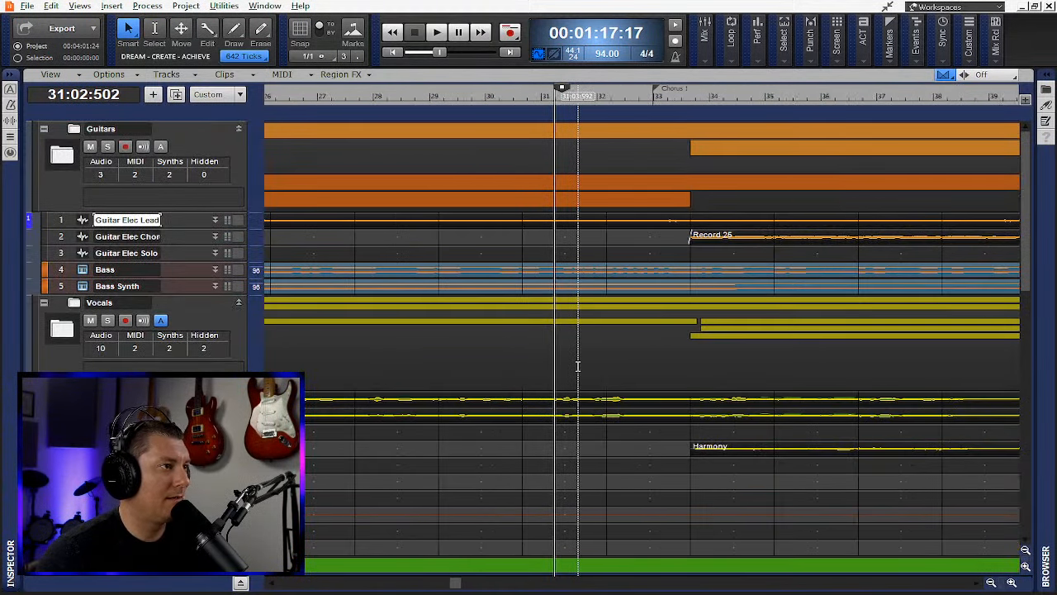
scroll(578, 366, "down", 2)
scroll(578, 366, "up", 5)
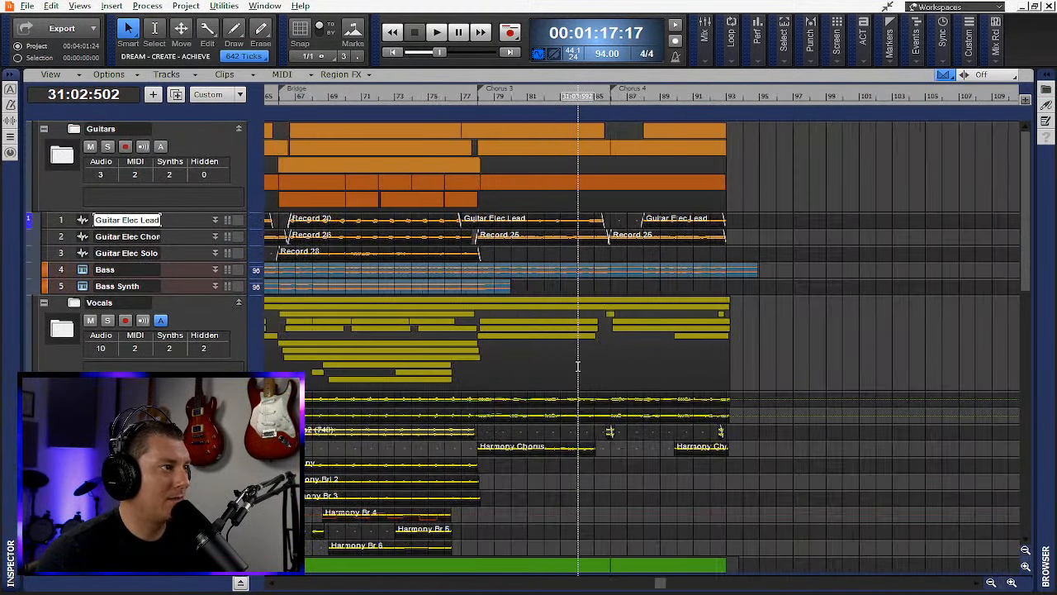
scroll(578, 365, "left", 6)
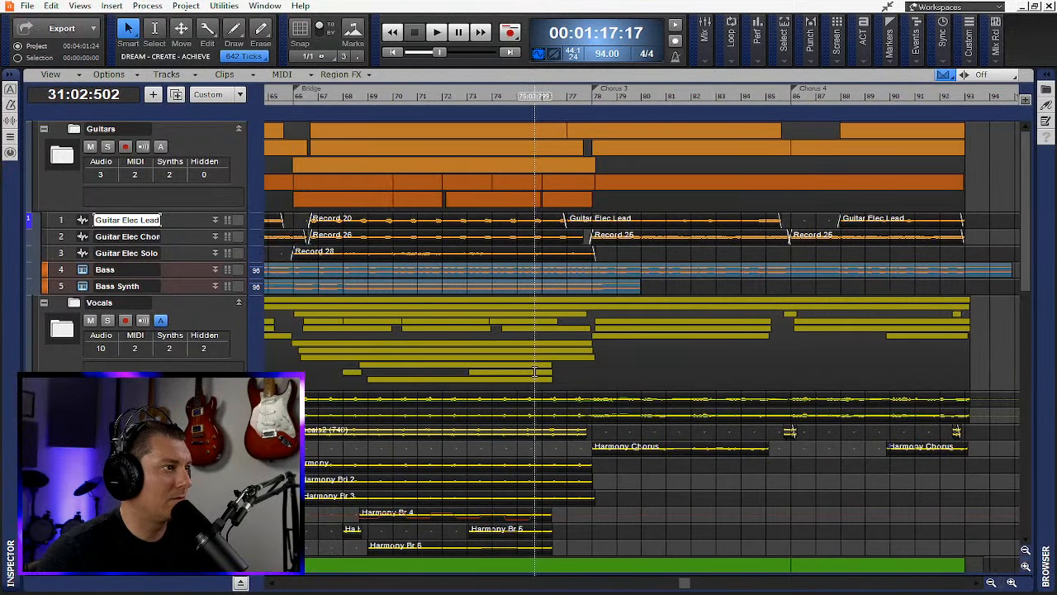
scroll(533, 372, "left", 4)
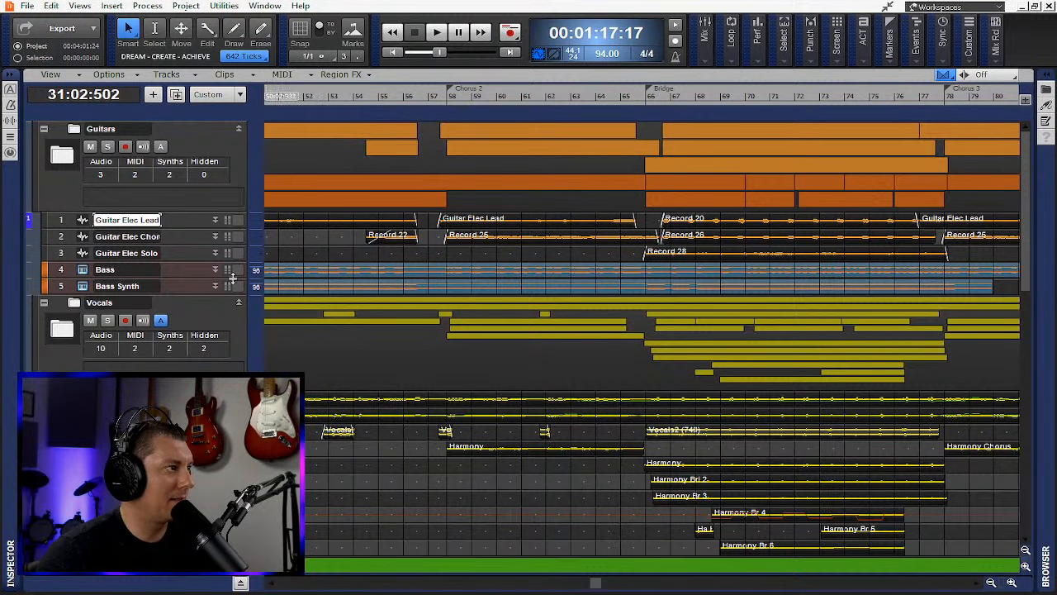
- Increase the heights of the Bass and Bass Synth tracks and look over the Keys and Drums folders' tracks
left_click_drag(178, 278, 173, 371)
scroll(299, 359, "down", 2)
scroll(299, 359, "down", 12)
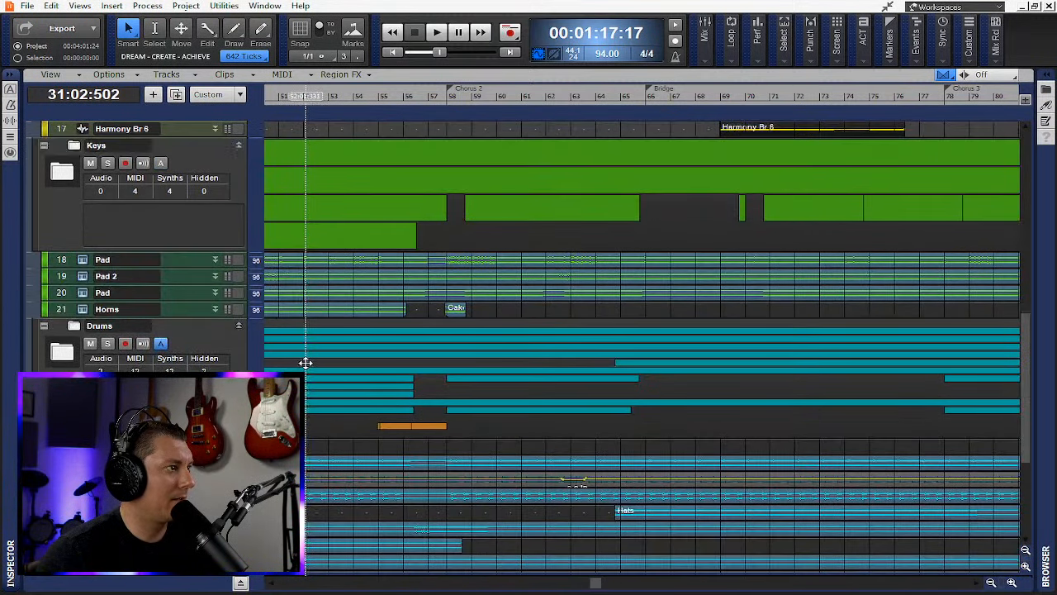
scroll(305, 362, "up", 12)
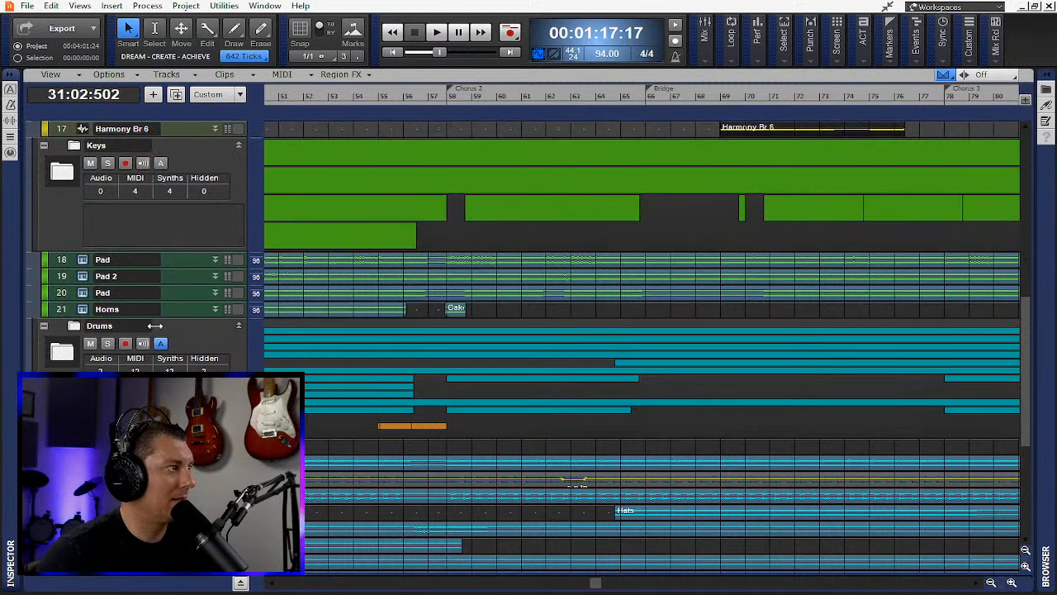
scroll(157, 328, "up", 4)
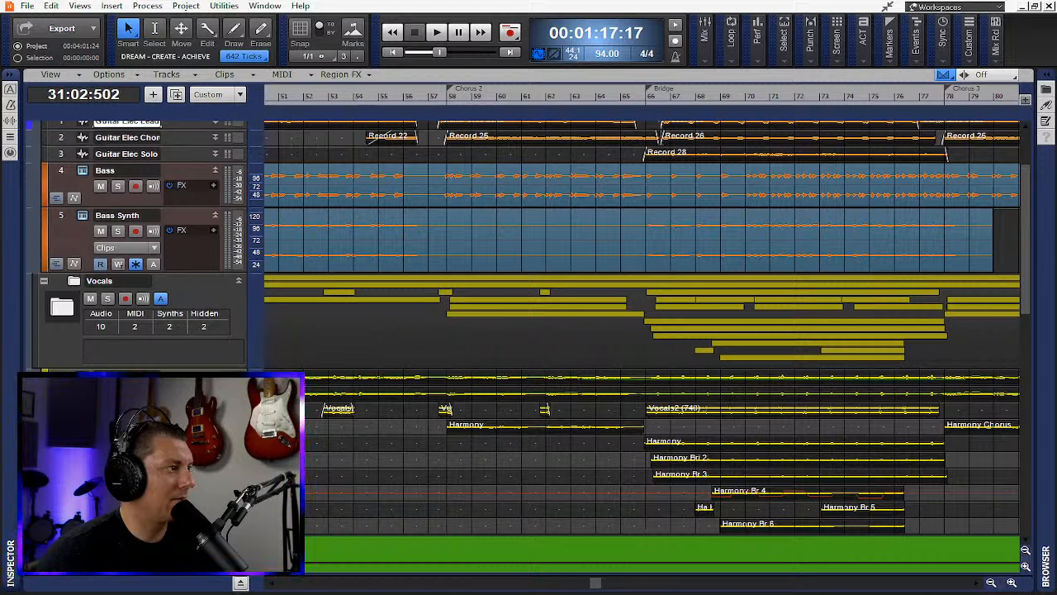
scroll(107, 297, "up", 3)
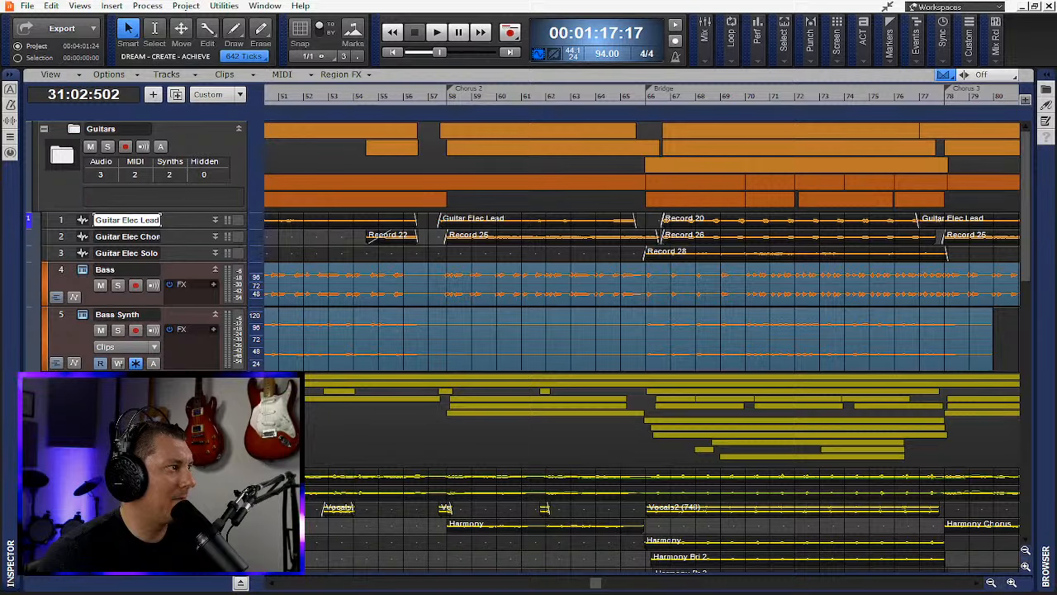
- Collapse the Guitars, Keys and Drums folders, save the project, and move the Vocals folder to the beginning of the track list
left_click_drag(213, 388, 221, 121)
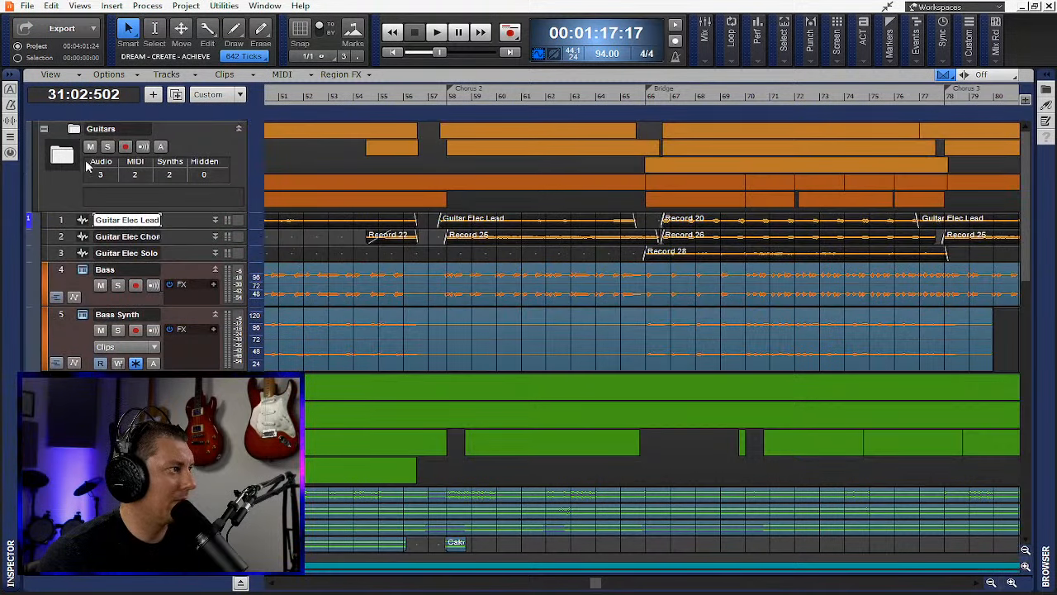
left_click(45, 130)
left_click(43, 220)
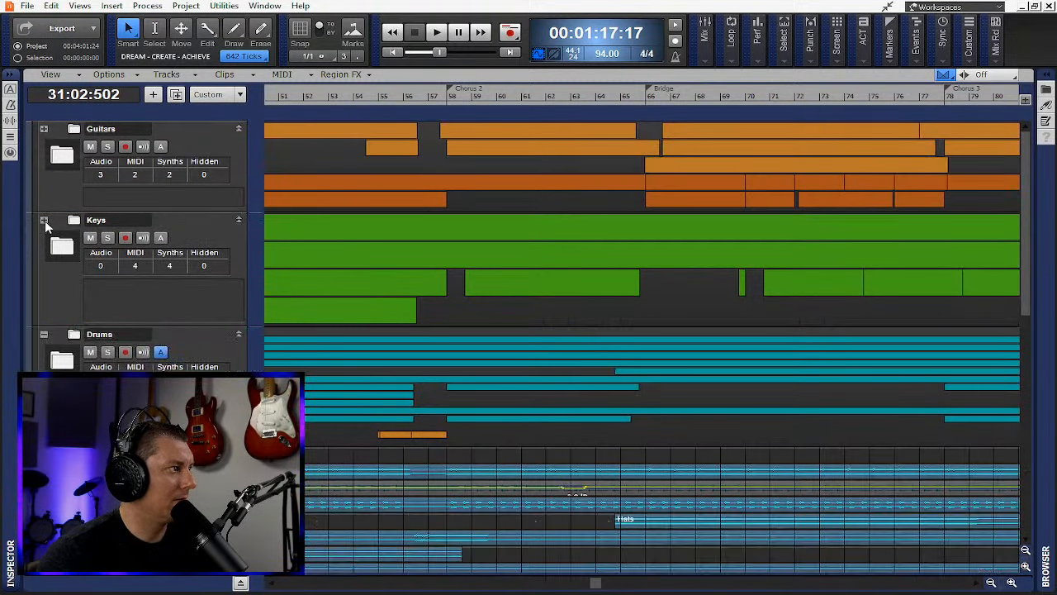
left_click(43, 333)
key("ctrl+s")
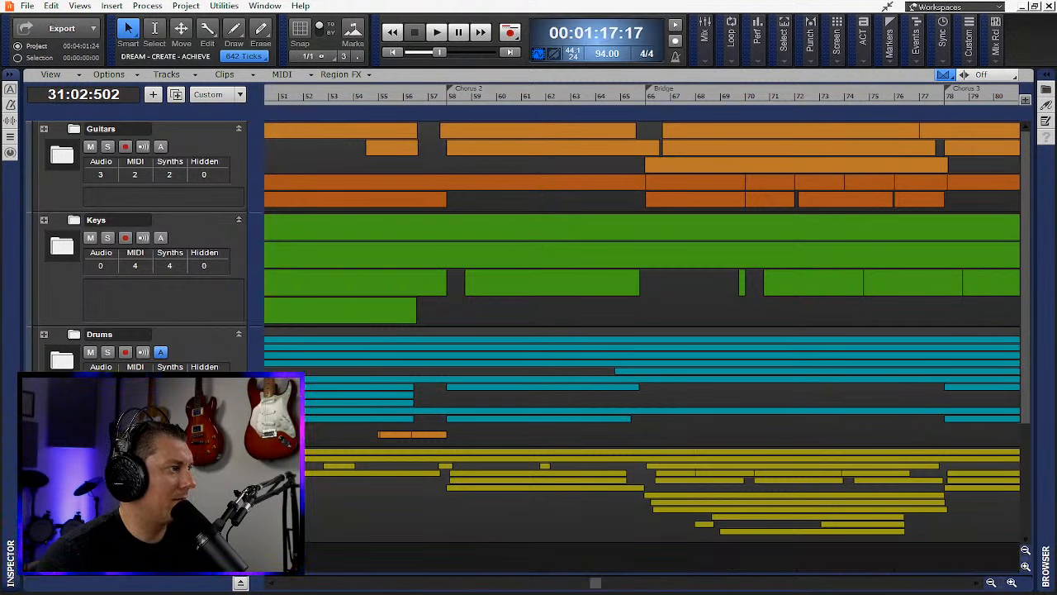
left_click_drag(199, 135, 199, 125)
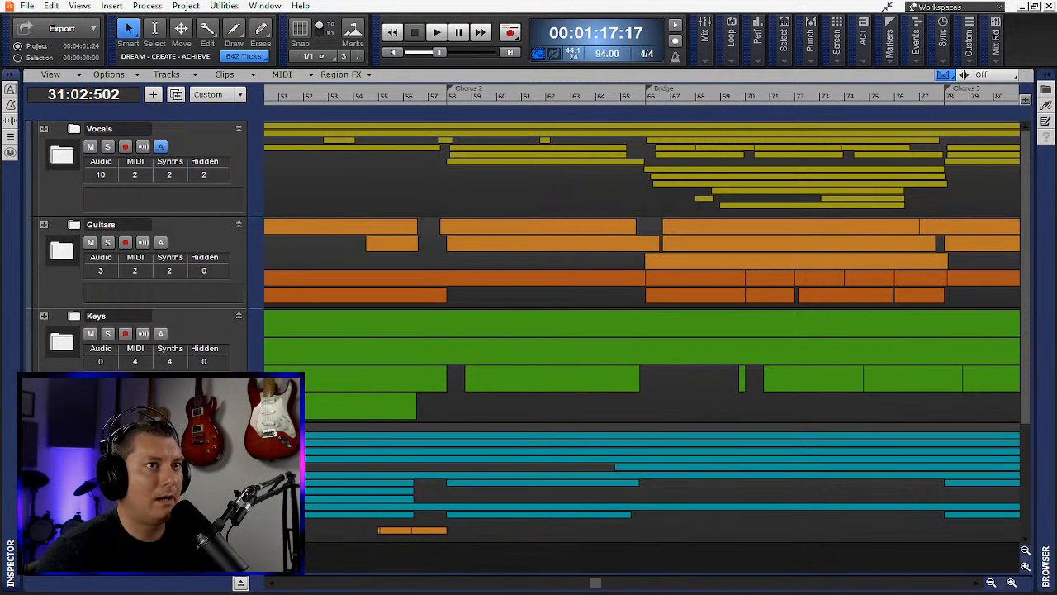
- Bring the MultiDock console onto this screen at full size and adjust the divider so the buses start right after Harmony Br 6
left_click_drag(1056, 355, 538, 2)
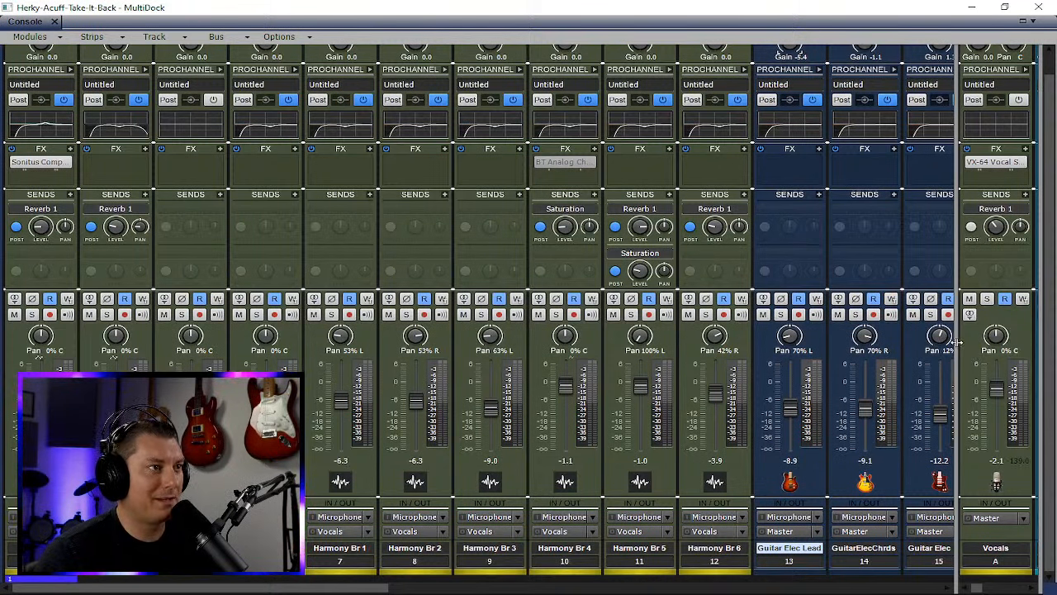
left_click_drag(956, 340, 438, 401)
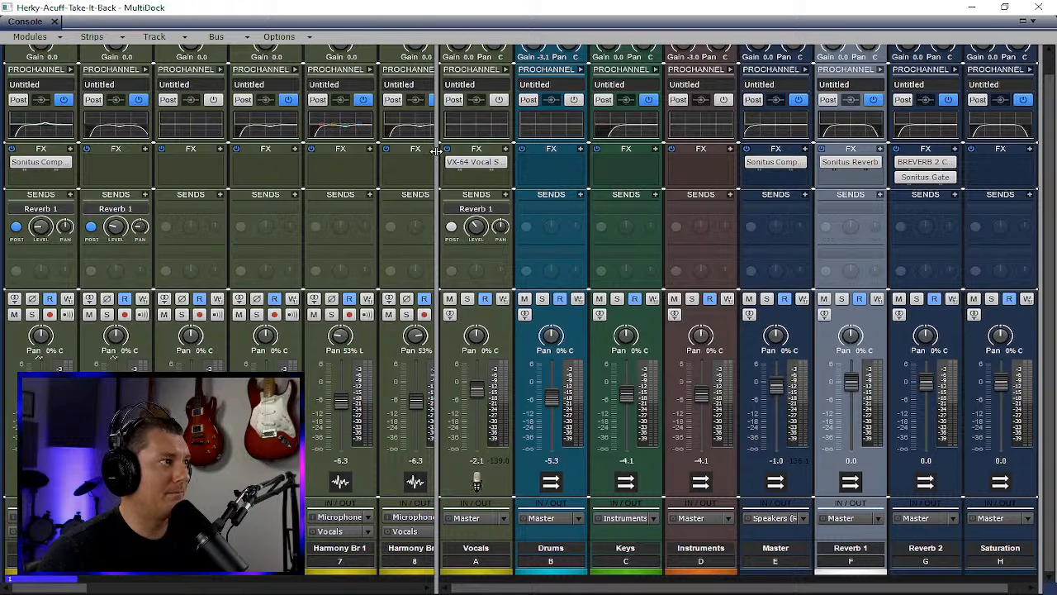
left_click_drag(438, 151, 960, 217)
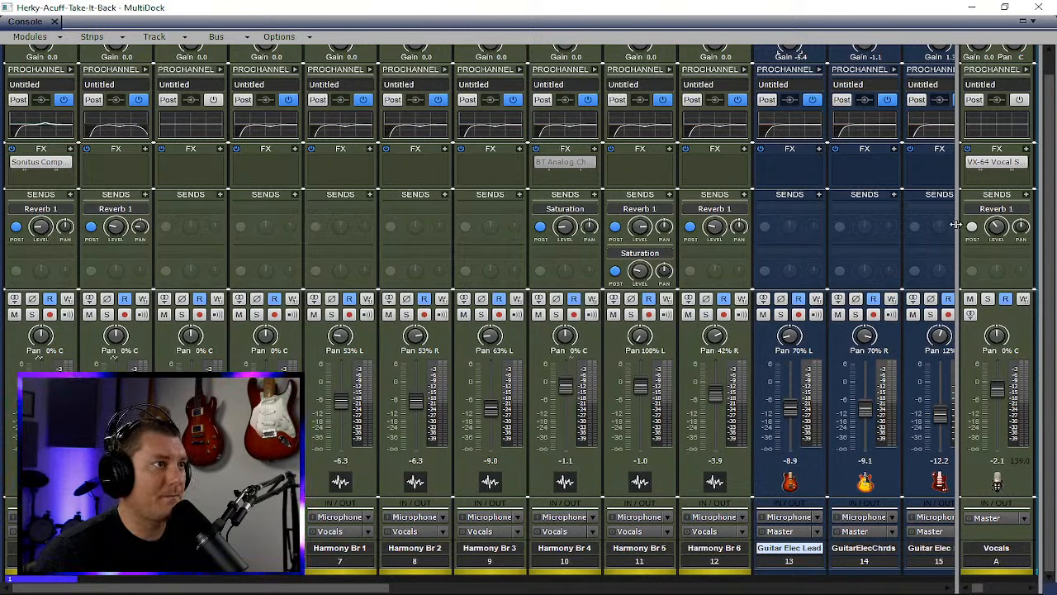
left_click_drag(958, 248, 755, 244)
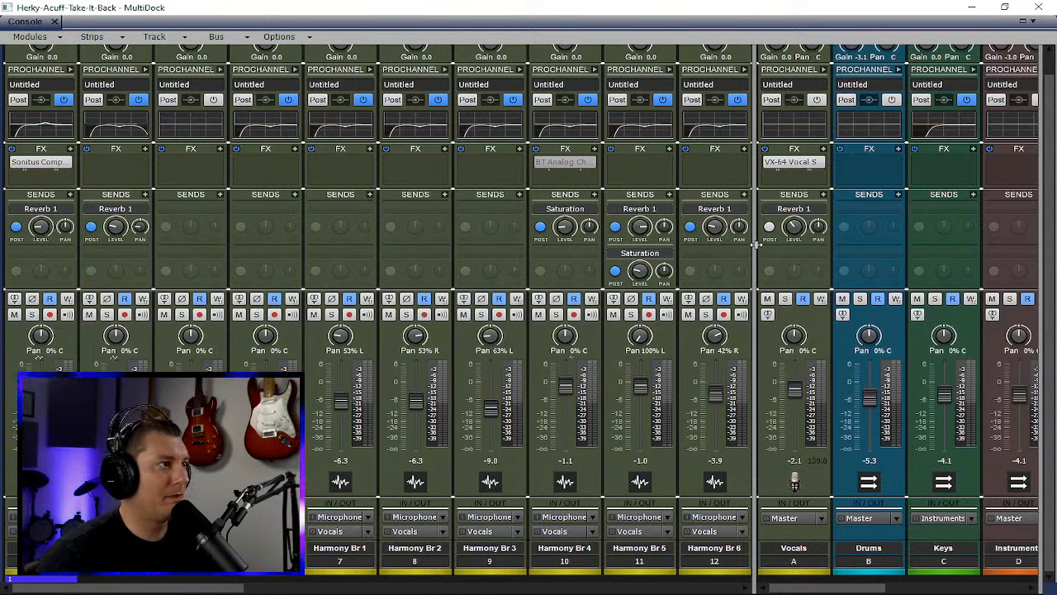
- Check the BT Analog Chorus settings on Harmony Br 4, close the plug-in window, toggle the effect's bypass, and save the project
double_click(566, 162)
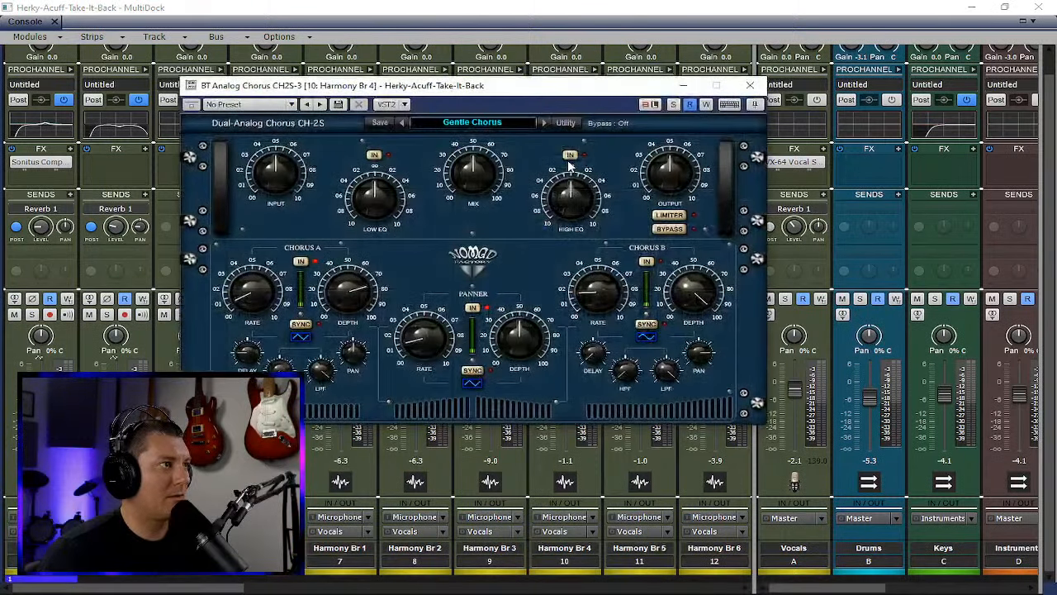
left_click(749, 85)
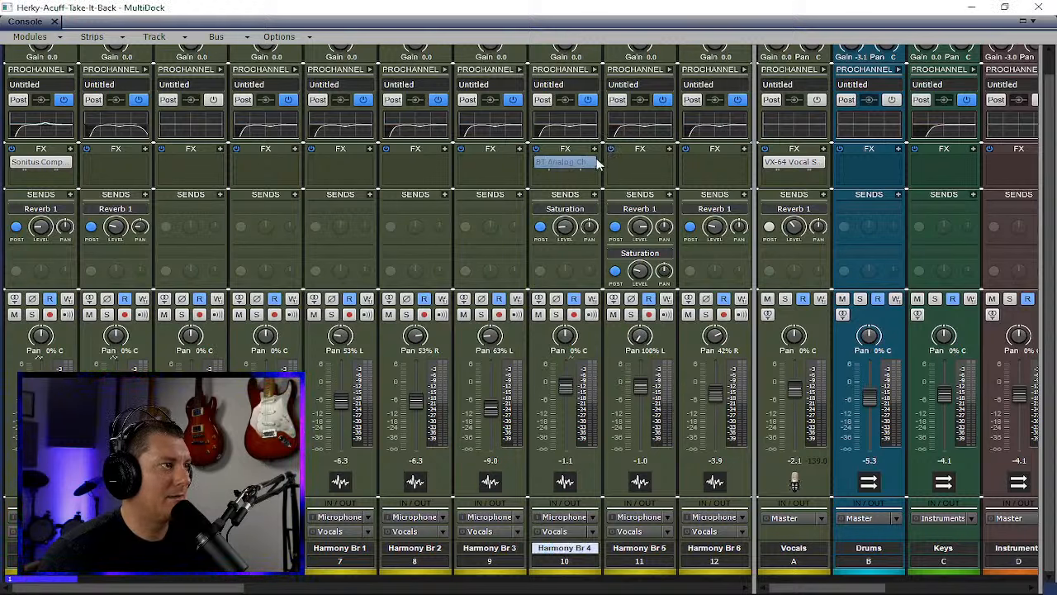
left_click(539, 163)
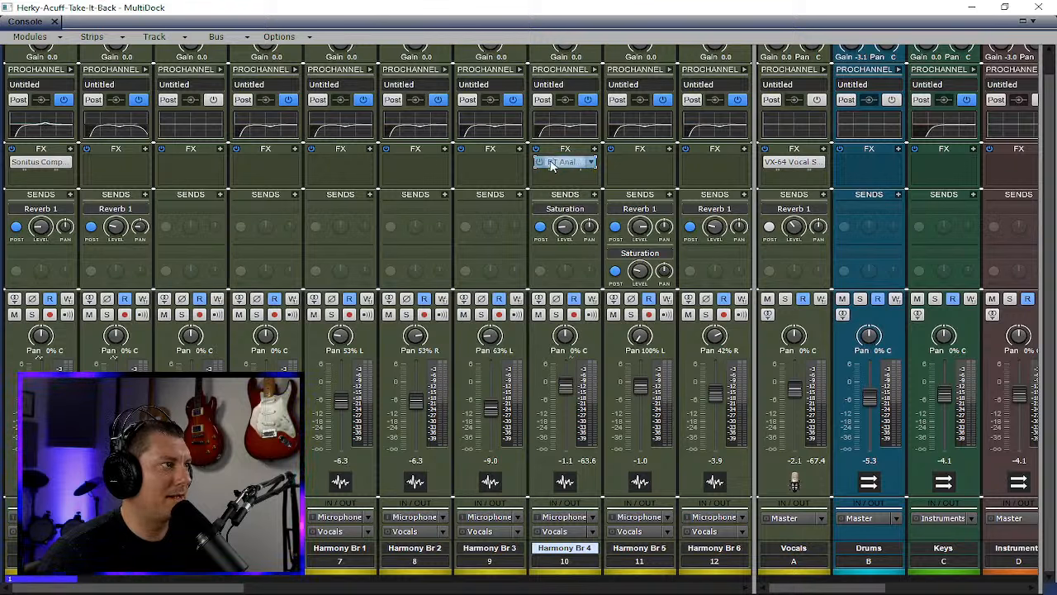
left_click(539, 161)
key("ctrl+s")
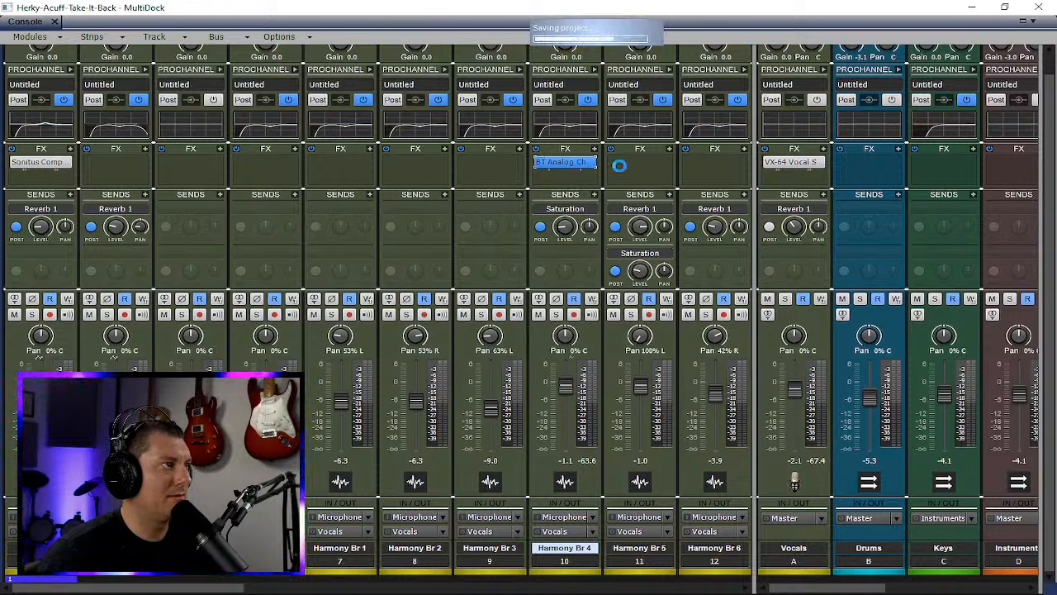
left_click(539, 163)
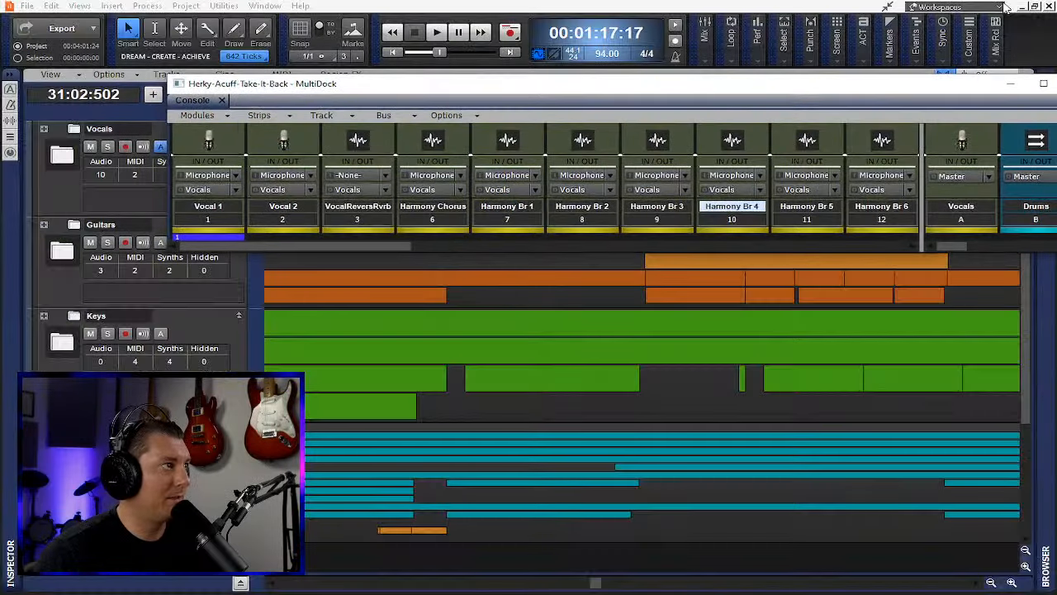
- Restore the MultiDock console from full size to a floating window and reposition it over the track view
left_click(1004, 8)
left_click_drag(981, 89, 843, 20)
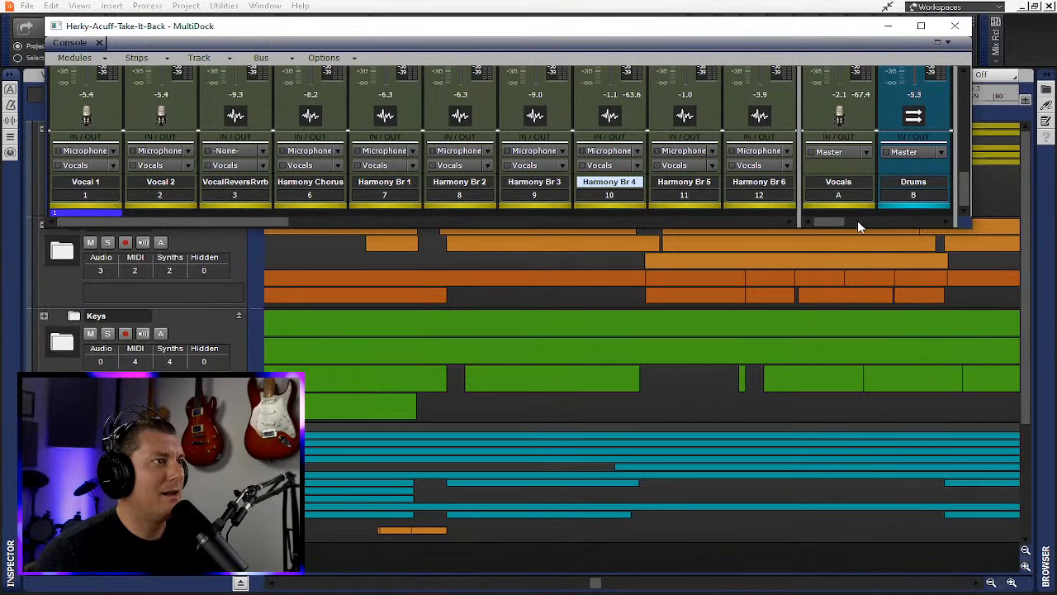
- Enlarge the floating MultiDock console and dock it above the track view, then move it back out to the other screen
left_click_drag(857, 220, 872, 372)
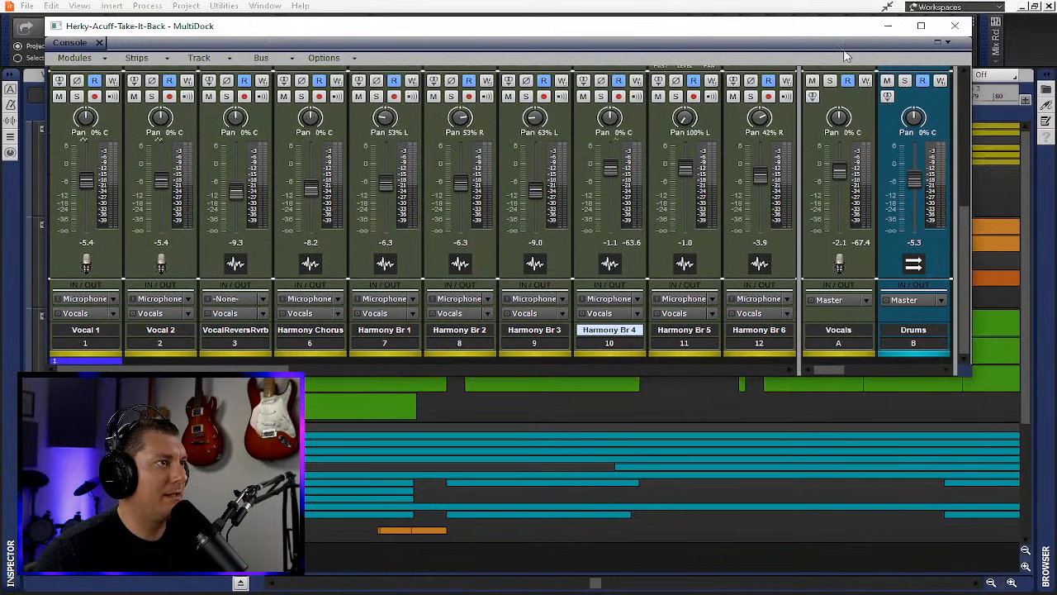
left_click_drag(844, 55, 864, 157)
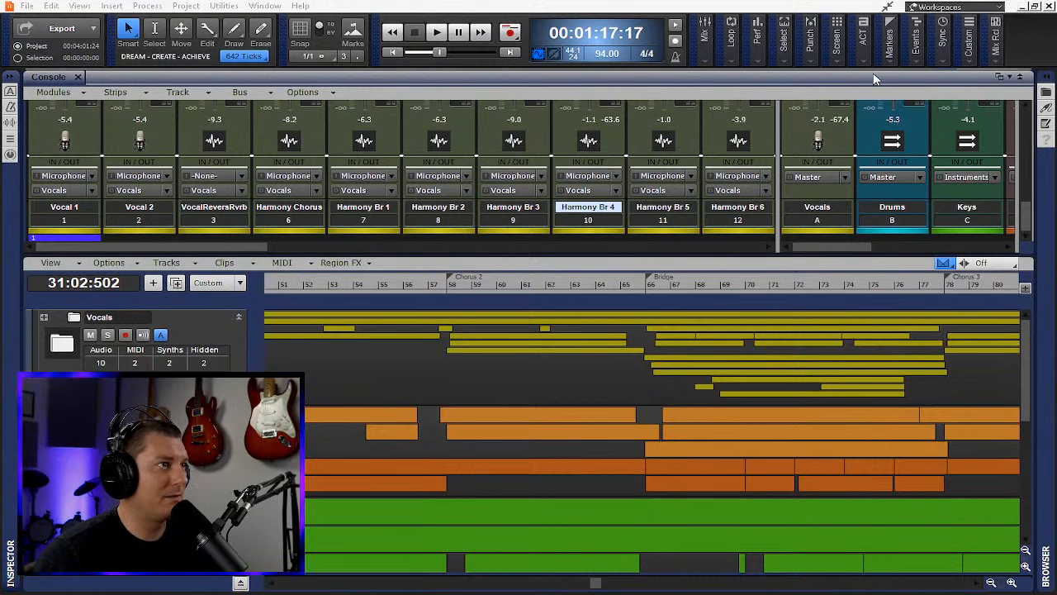
left_click(1020, 77)
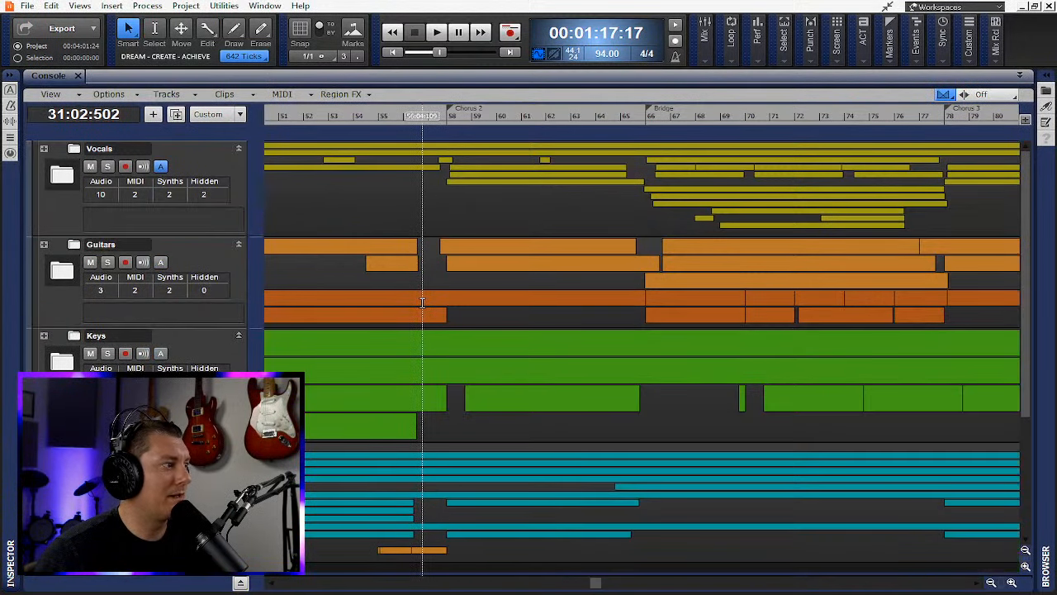
left_click(53, 76)
left_click_drag(142, 78, 1056, 216)
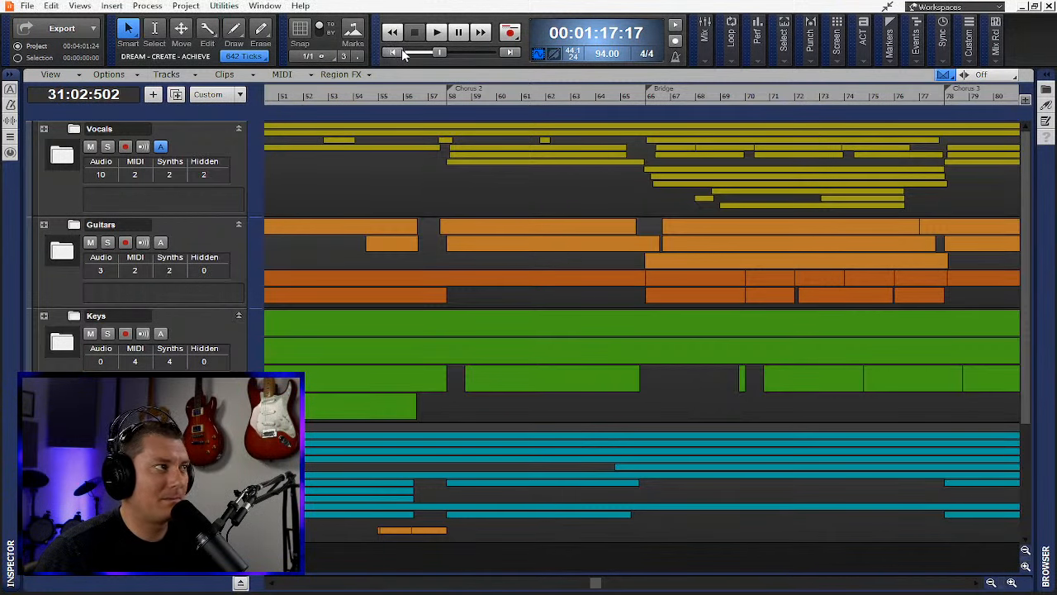
- With the song playing from the start, expand the Vocals folder and make the Vocal 1, Vocal 2 and Vocal Reverse tracks taller
left_click(401, 52)
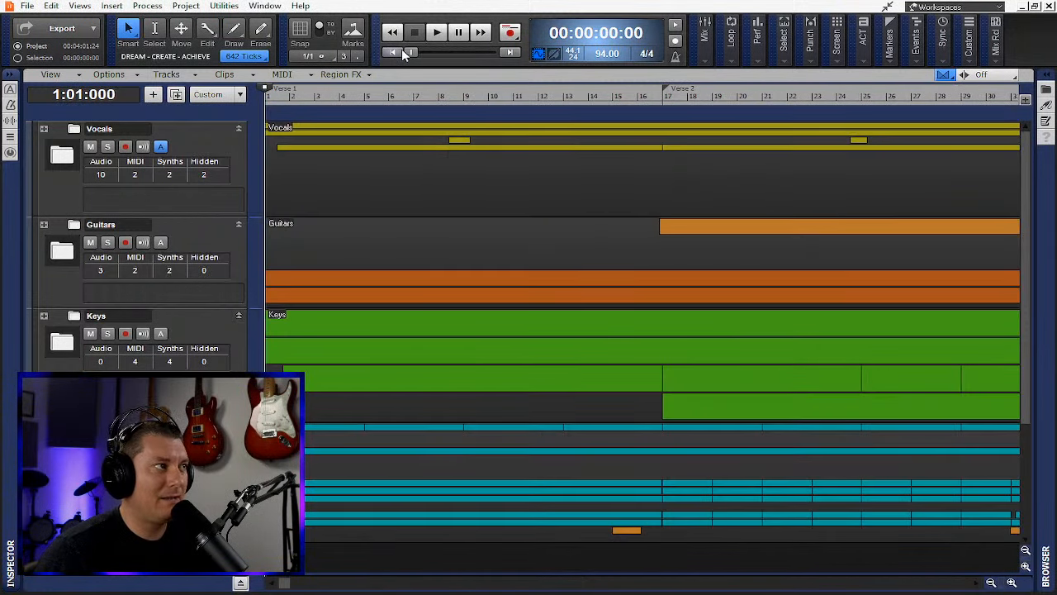
left_click(440, 32)
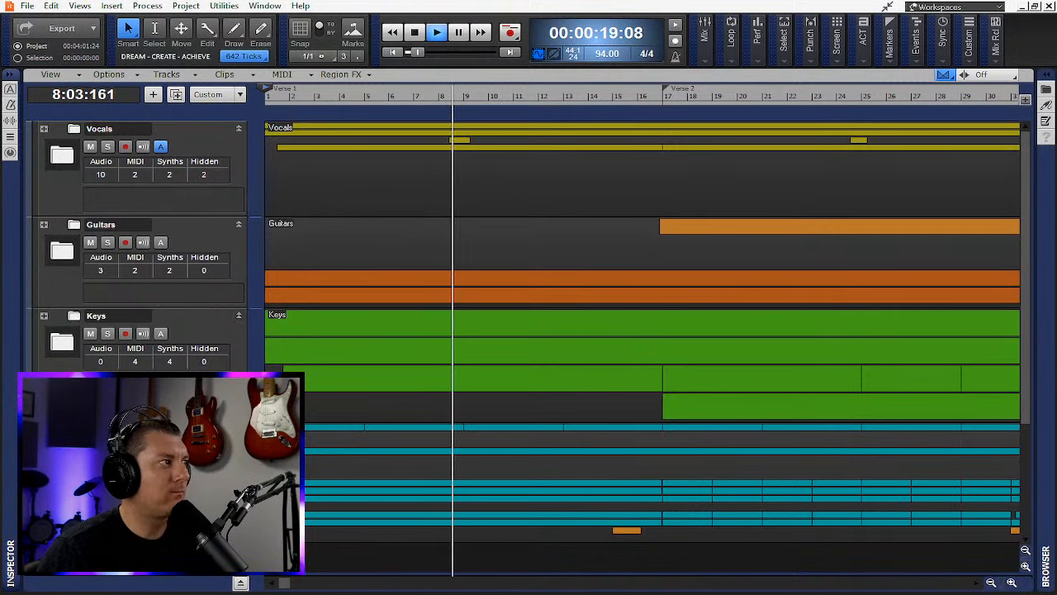
left_click(44, 128)
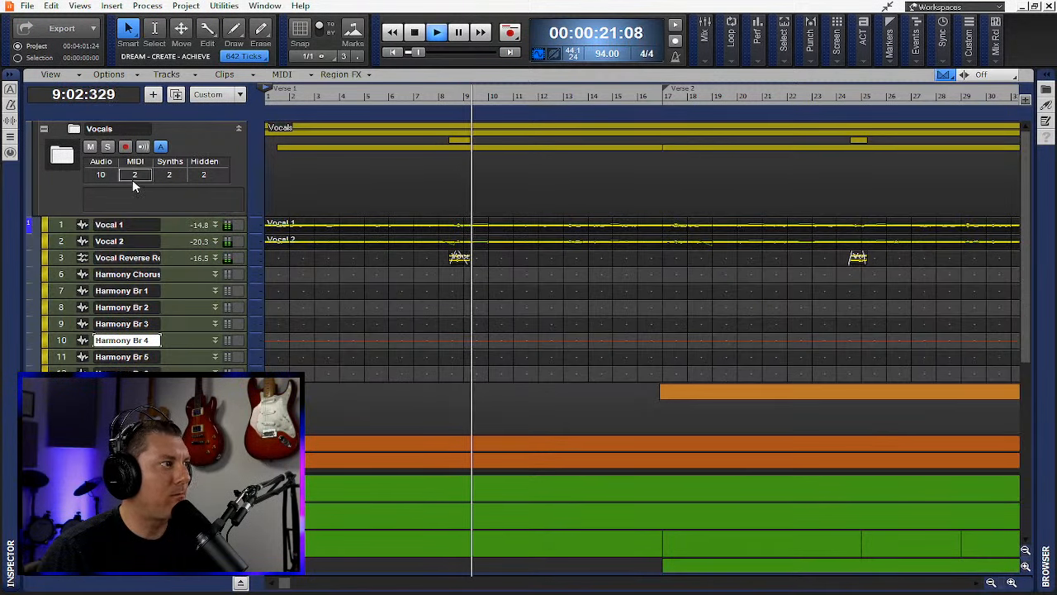
left_click_drag(183, 267, 187, 303)
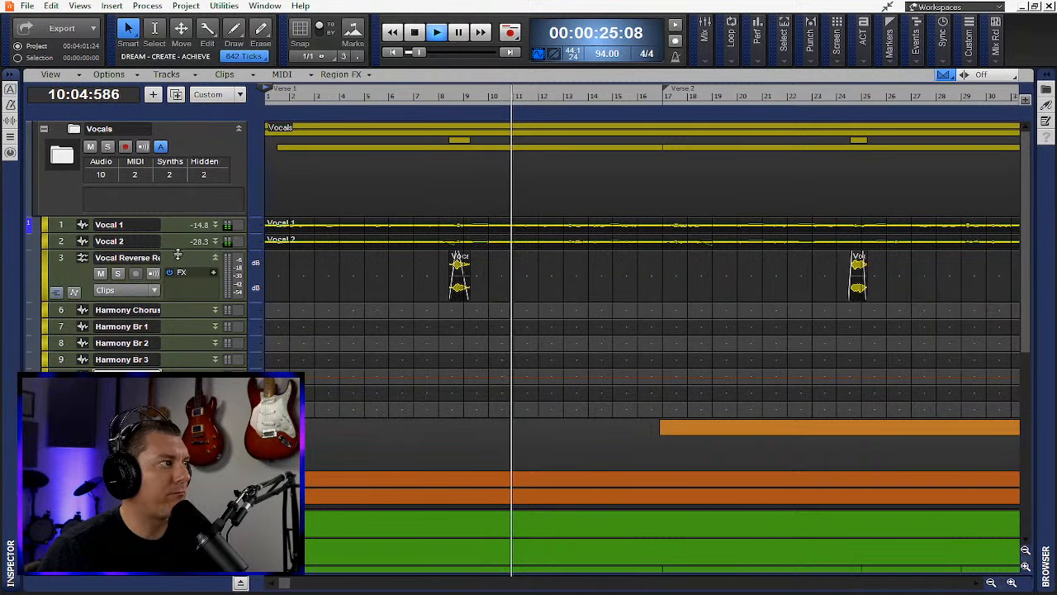
left_click_drag(180, 249, 181, 279)
left_click_drag(181, 233, 183, 255)
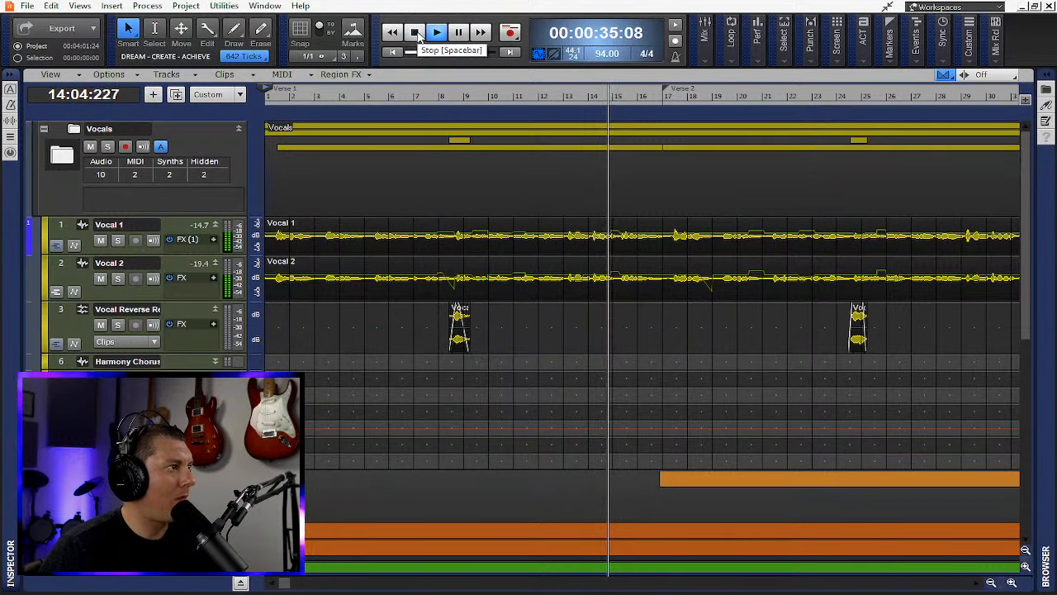
- Expand the Drums folder to look over its tracks during playback, then stop the song and collapse the folder again
scroll(624, 358, "down", 3)
scroll(624, 357, "down", 5)
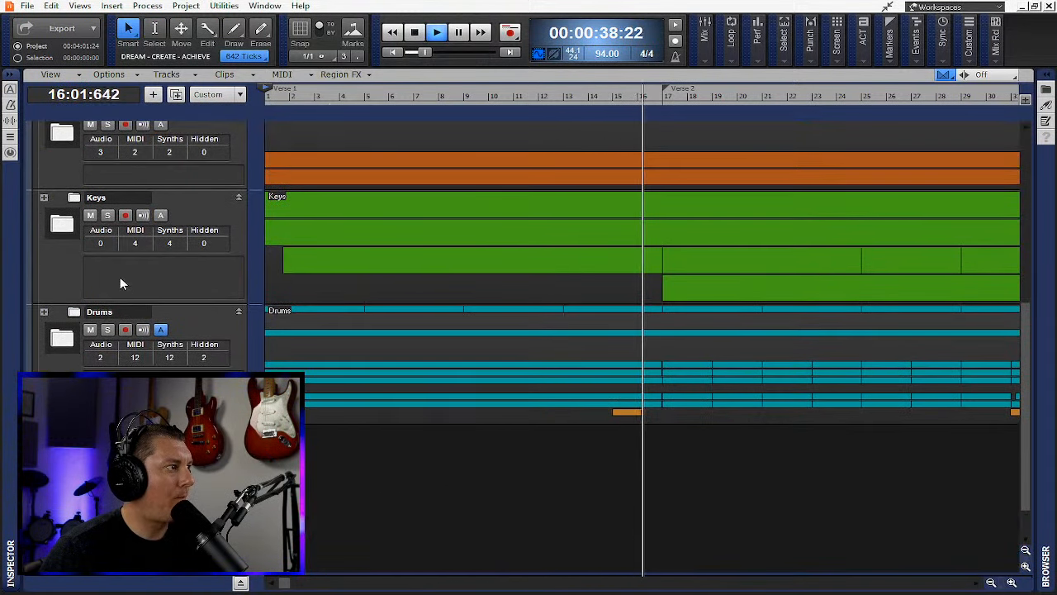
left_click(44, 313)
scroll(334, 389, "down", 5)
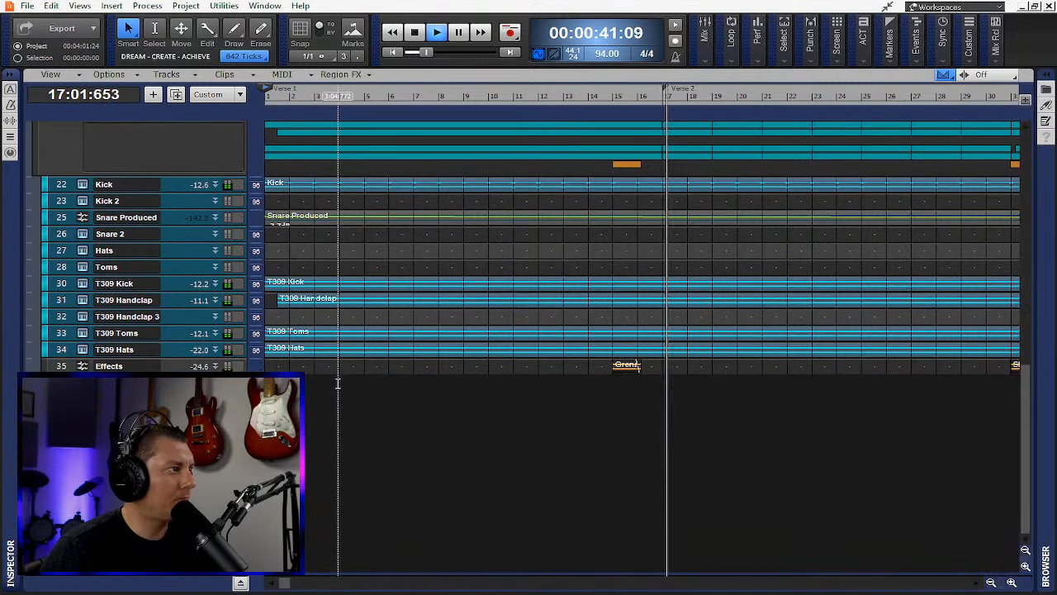
left_click(417, 35)
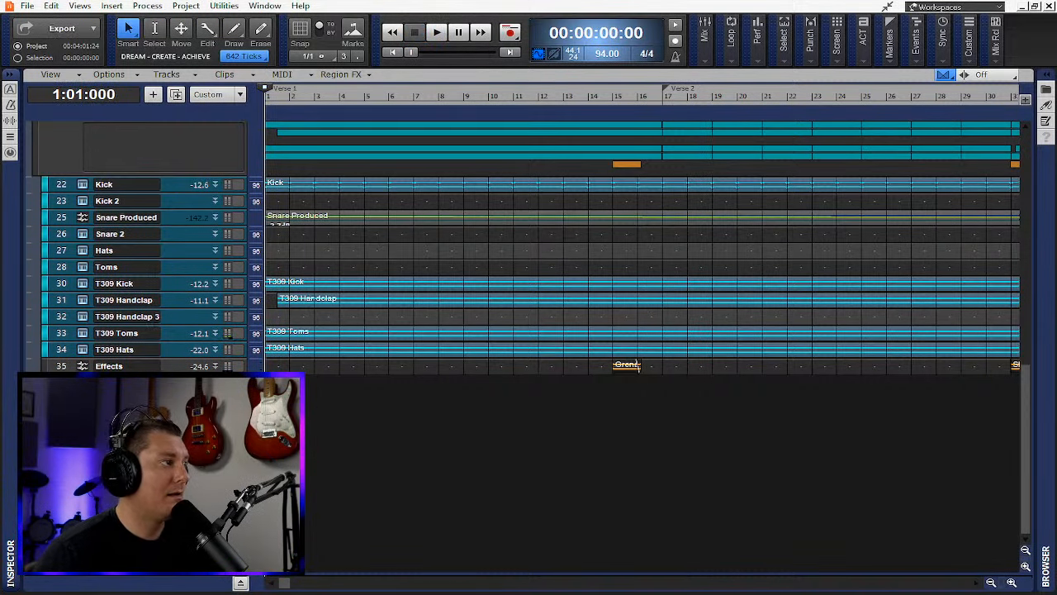
scroll(81, 291, "up", 6)
left_click(43, 312)
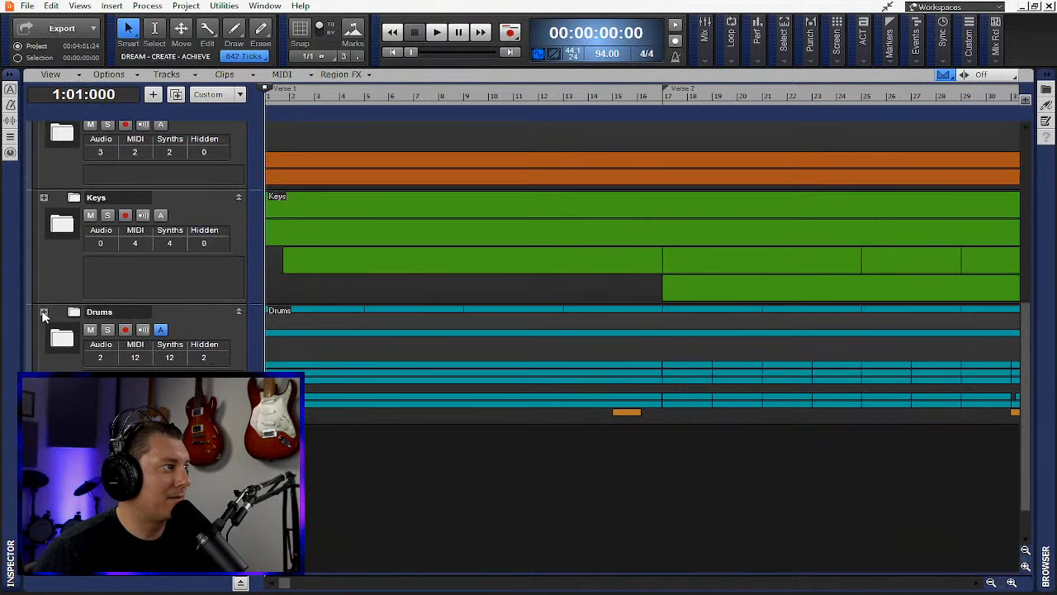
scroll(229, 315, "up", 8)
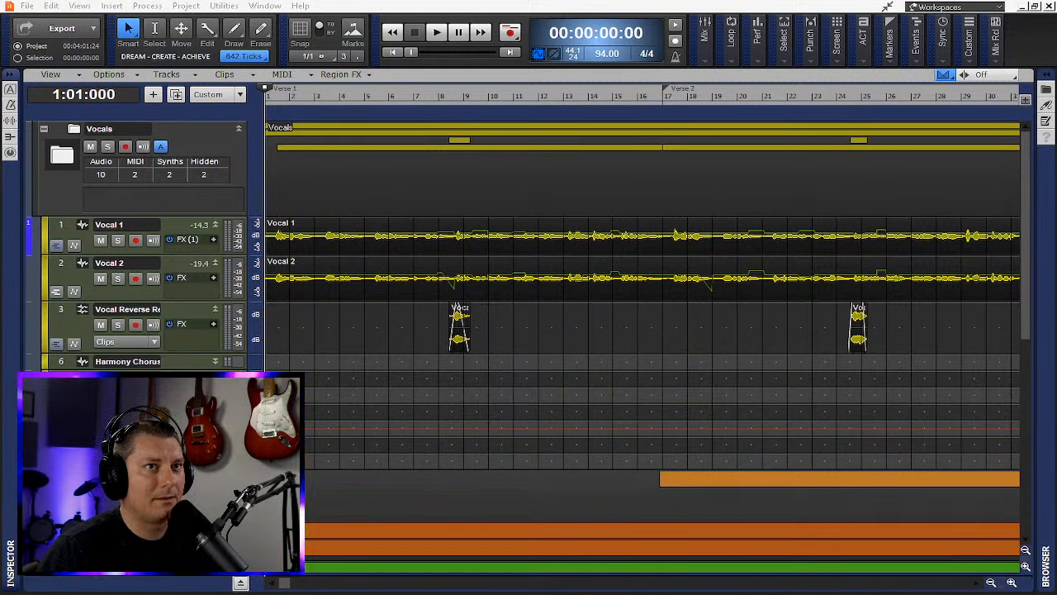
- Bring the MultiDock console onto this screen at full size and rename the last bus as RVERB 3
left_click_drag(1056, 73, 635, 2)
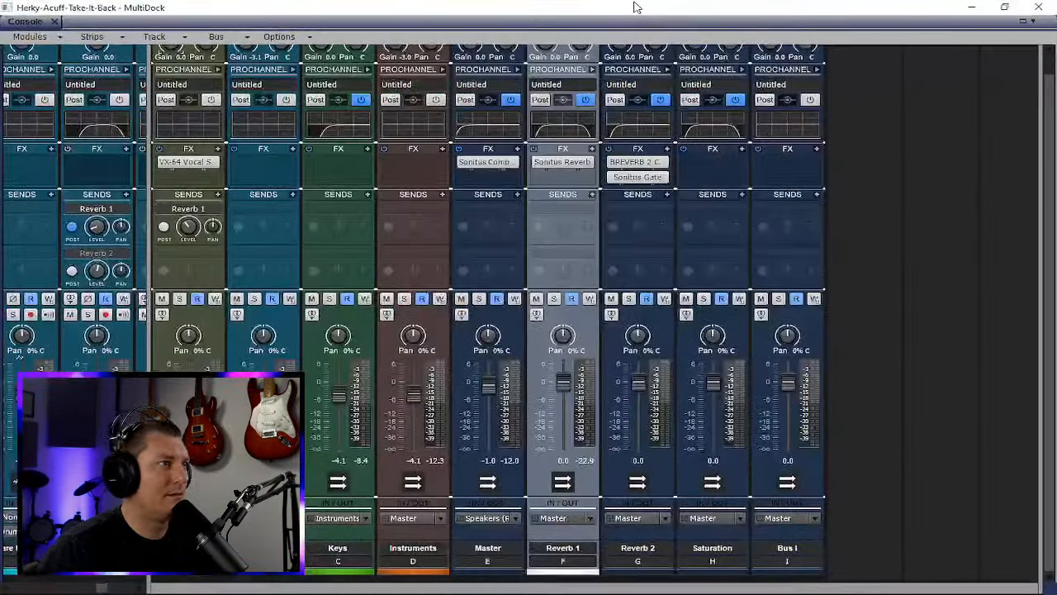
double_click(803, 547)
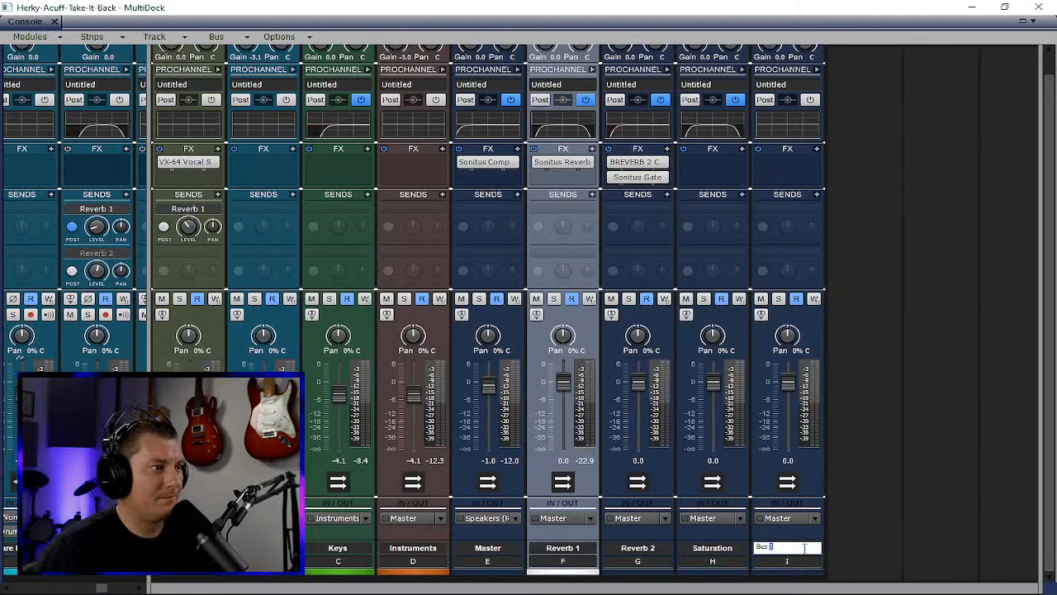
left_click_drag(776, 548, 748, 547)
type("R")
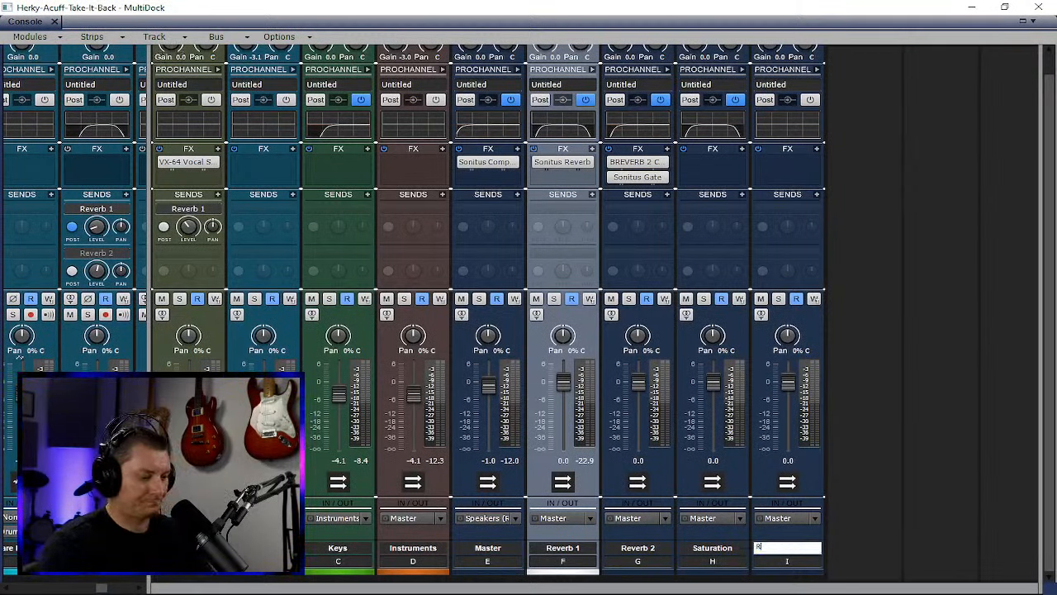
type("VERB 3")
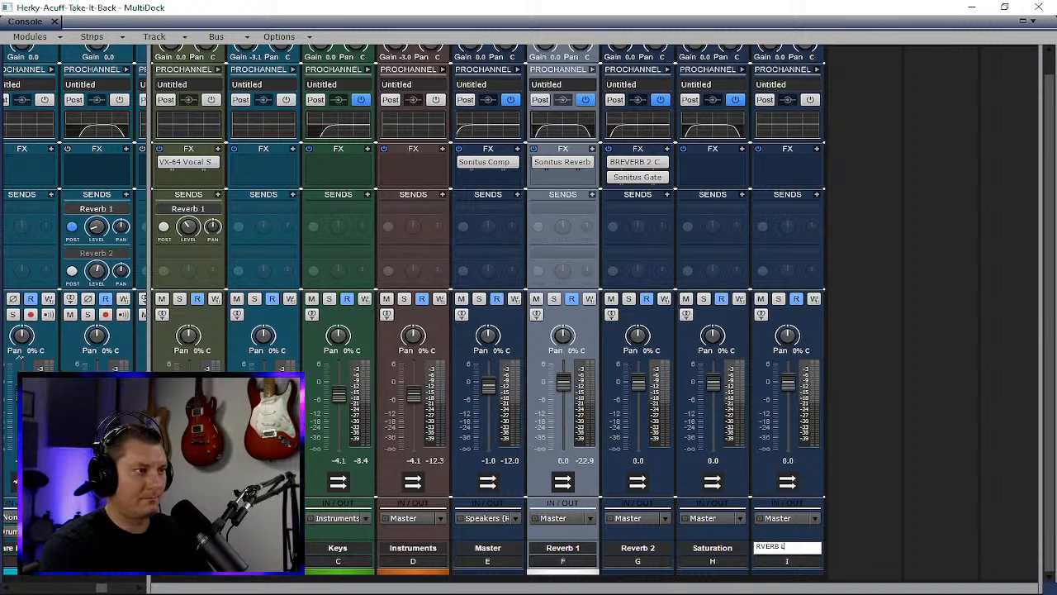
type(" 1")
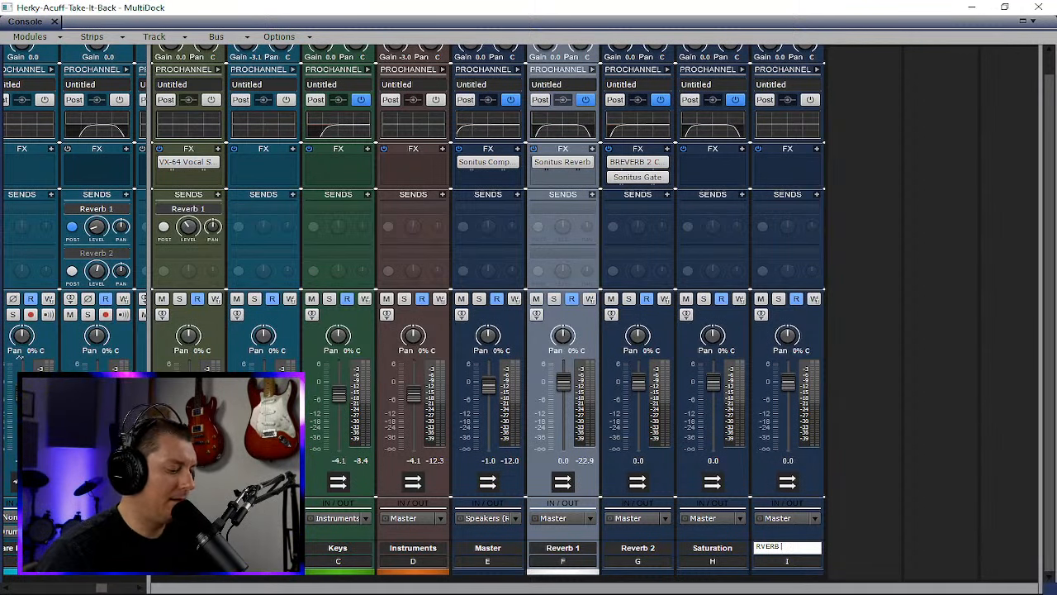
key("Escape")
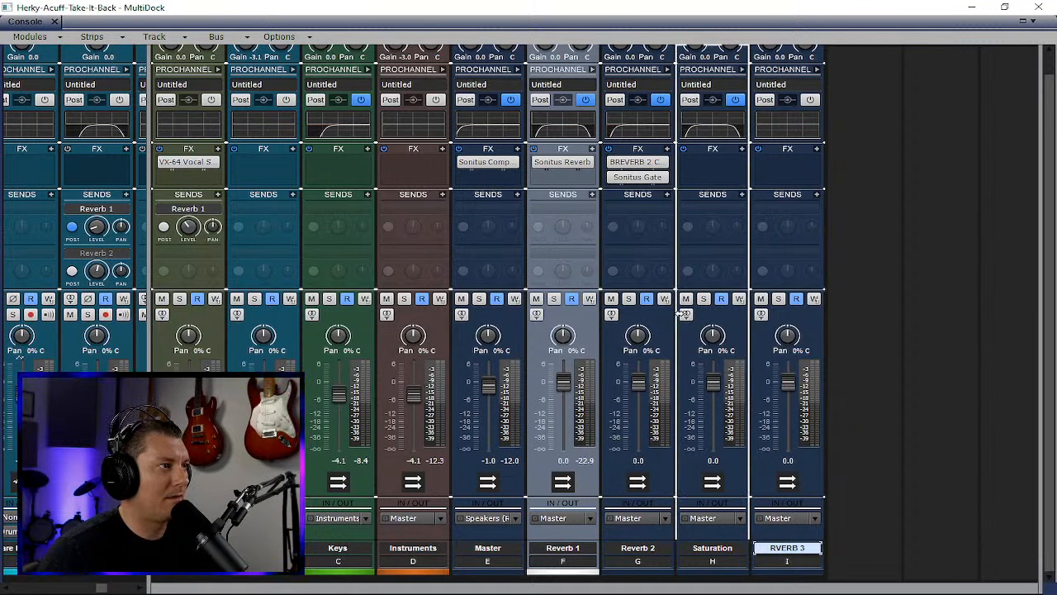
- Reorder the buses so that RVERB 3 sits between Reverb 2 and Saturation
left_click_drag(650, 318, 653, 324)
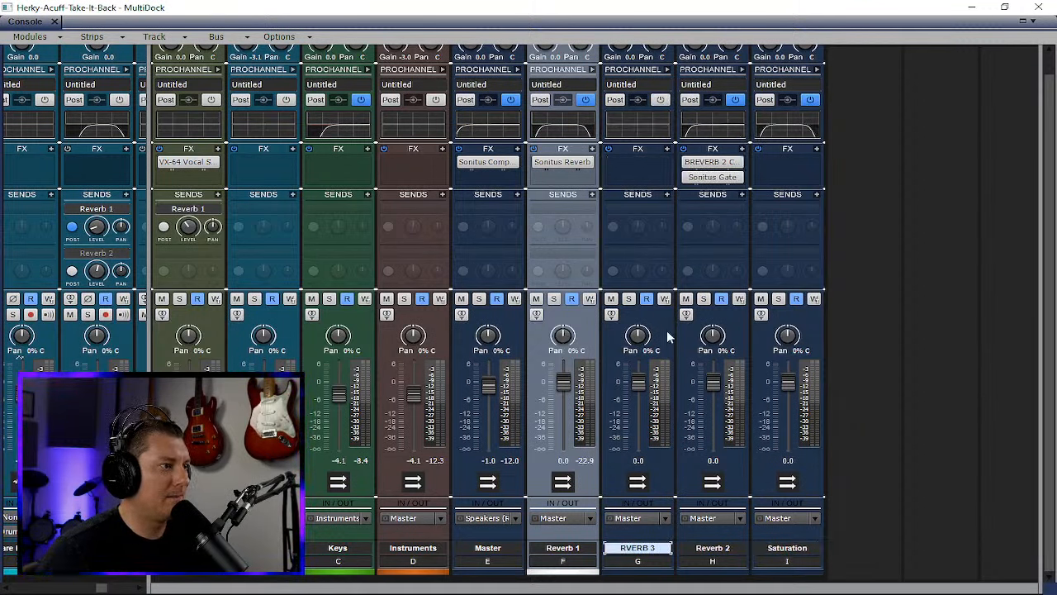
left_click(738, 330)
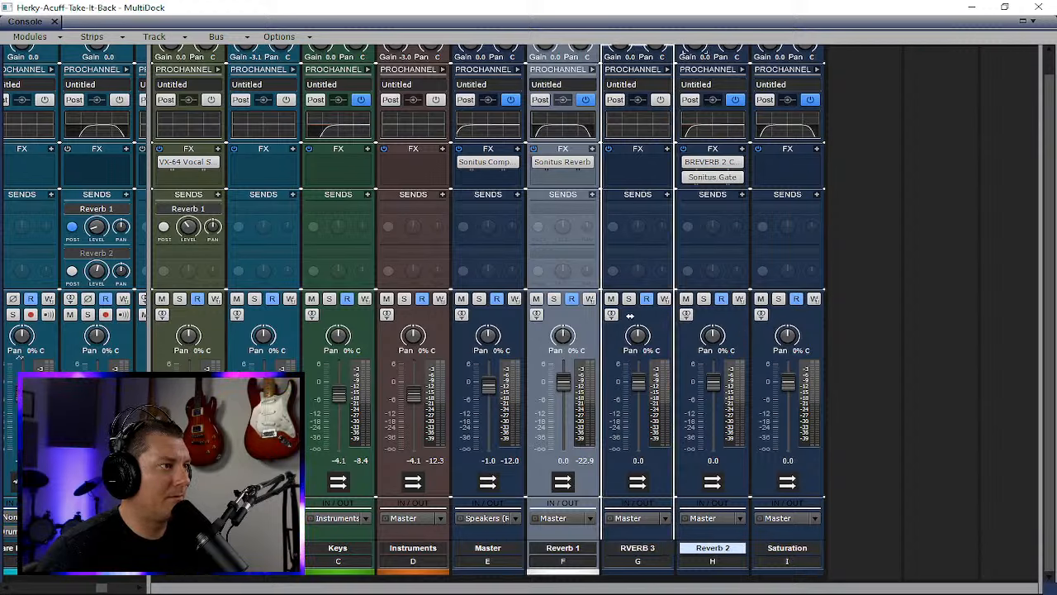
left_click_drag(630, 316, 631, 318)
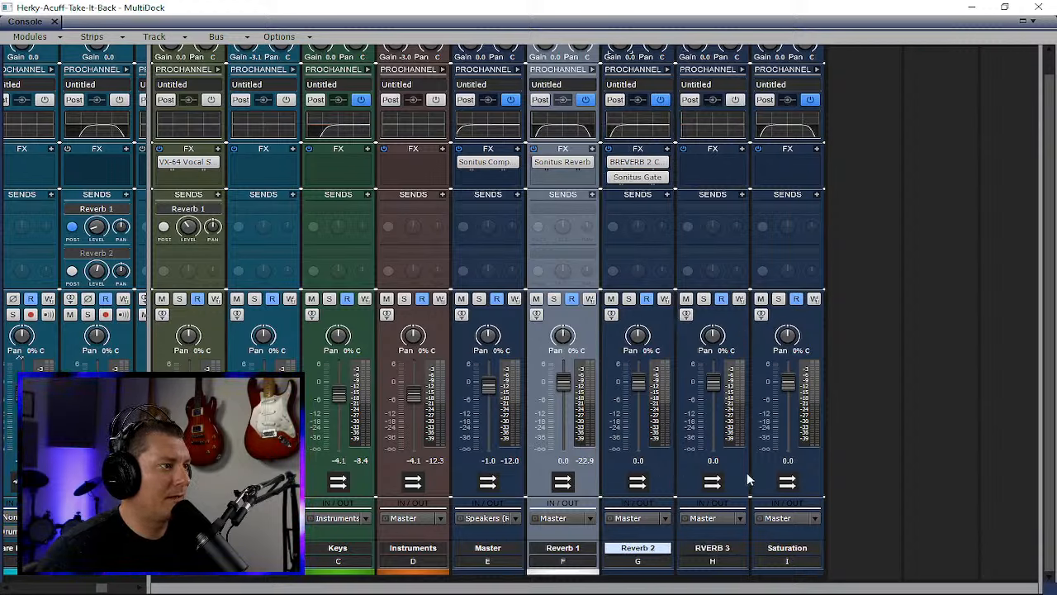
- Colour the Reverb 2 and RVERB 3 buses the same blue
left_click(659, 572)
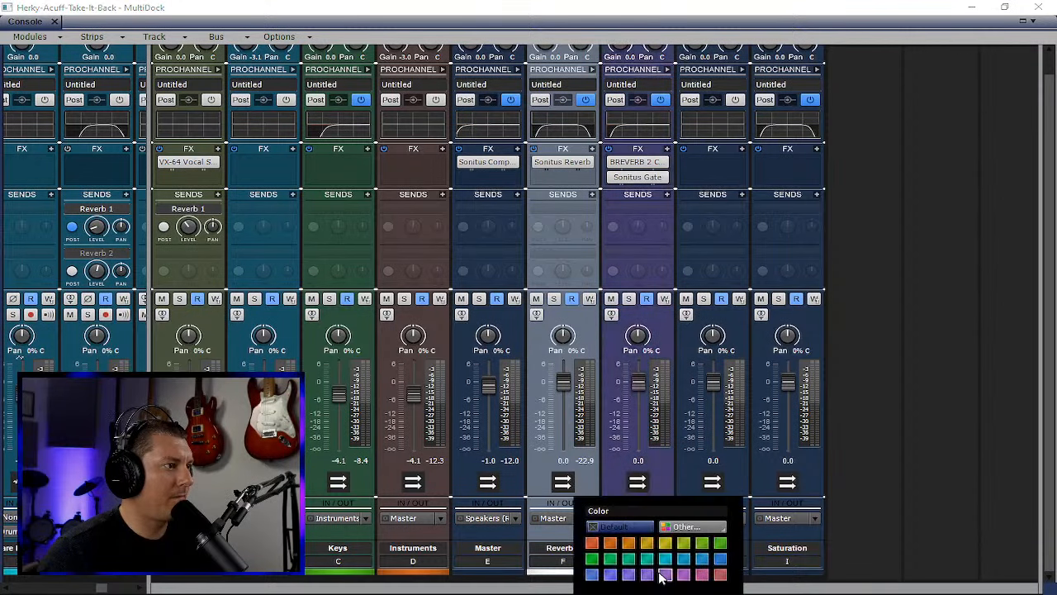
left_click(888, 427)
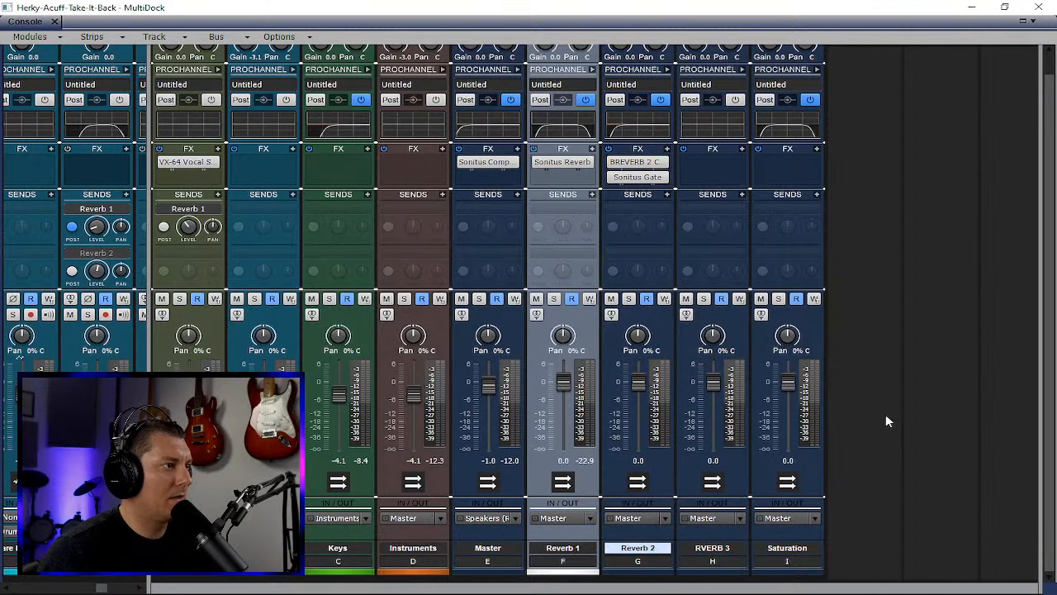
left_click(650, 571)
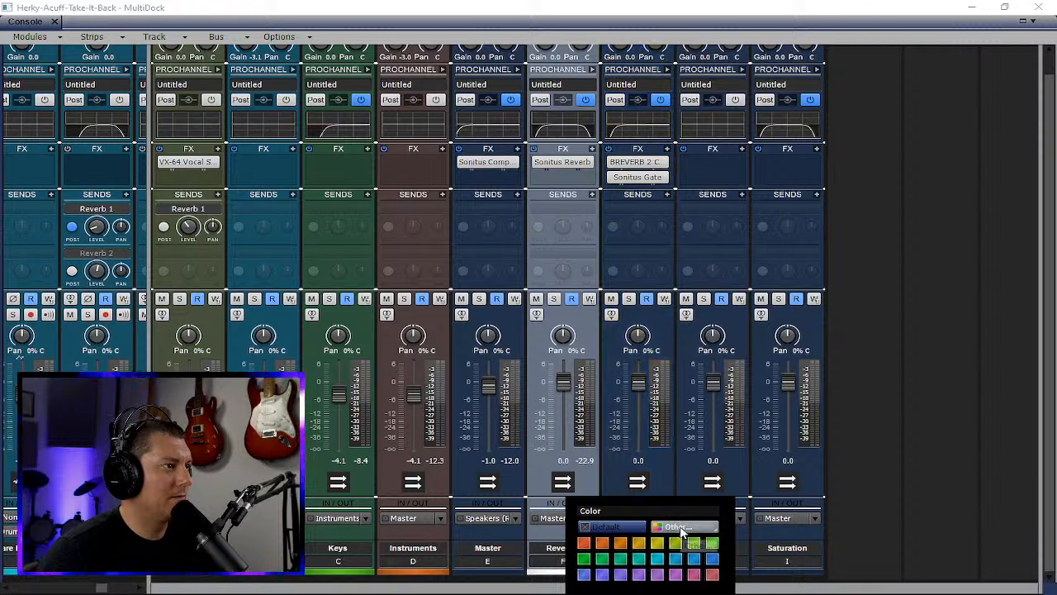
left_click(710, 563)
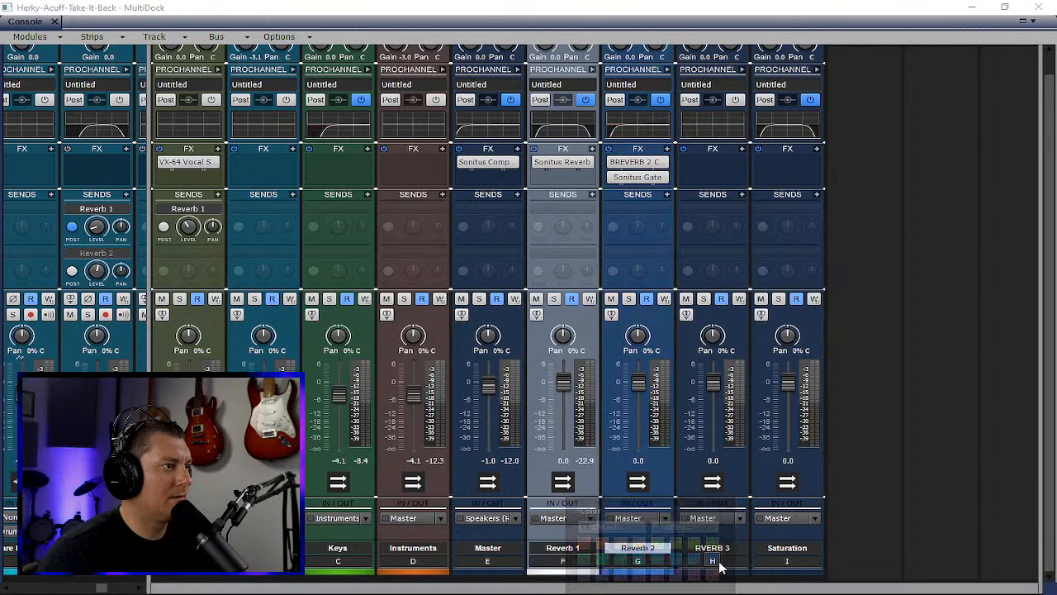
left_click(715, 548)
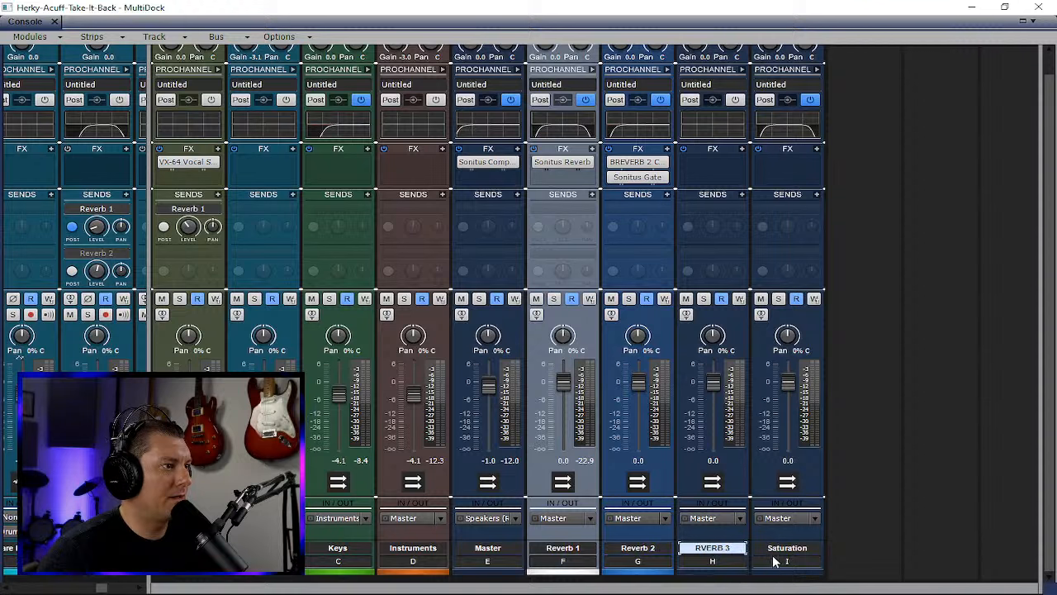
left_click(730, 567)
left_click(770, 559)
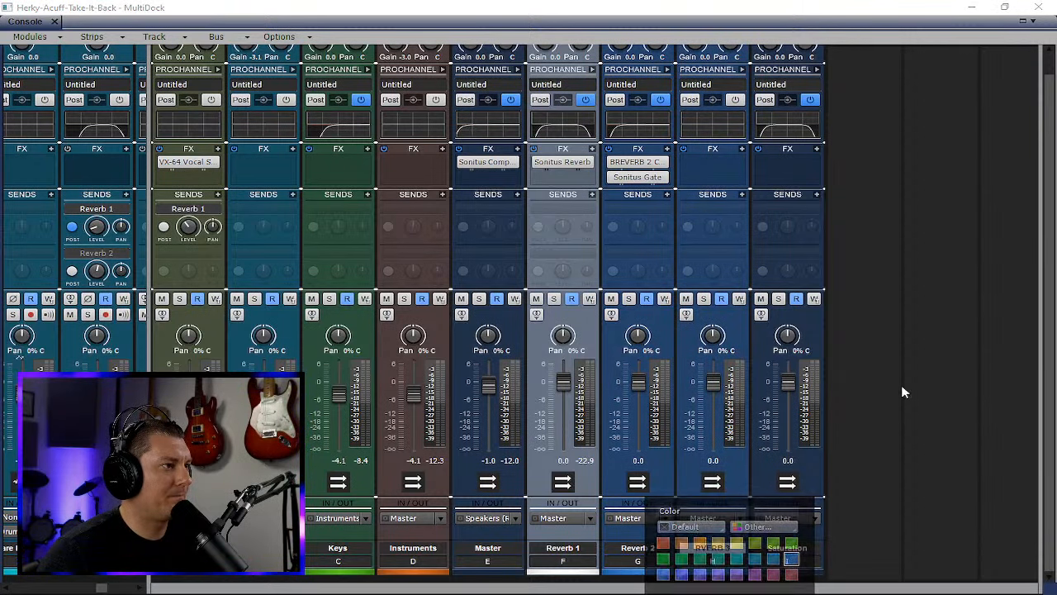
- Open the Sonitus Reverb on the Reverb 1 bus, look over its settings, and close the plug-in window
double_click(568, 169)
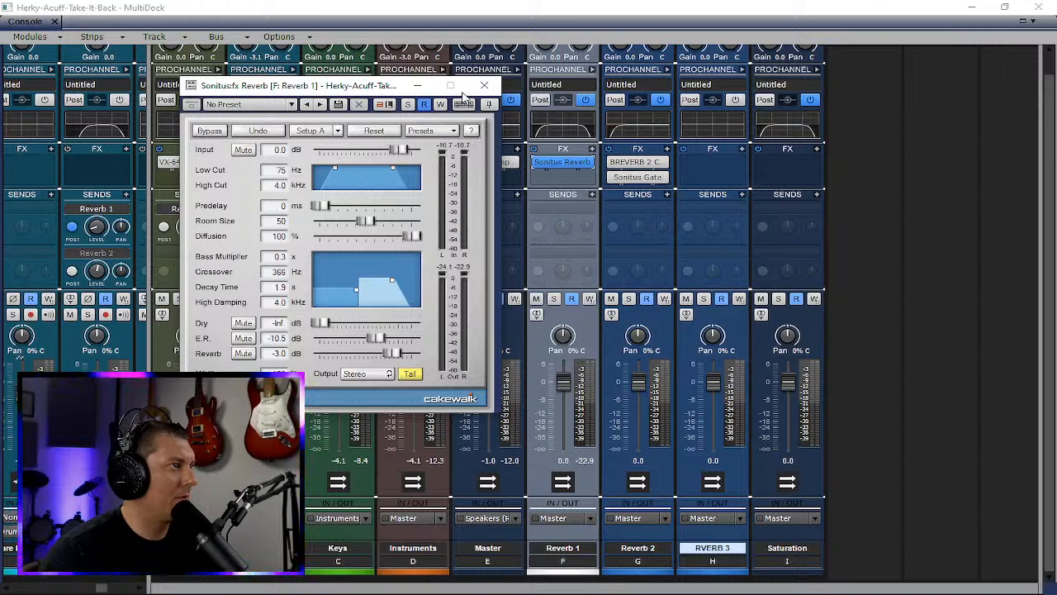
left_click_drag(378, 89, 801, 168)
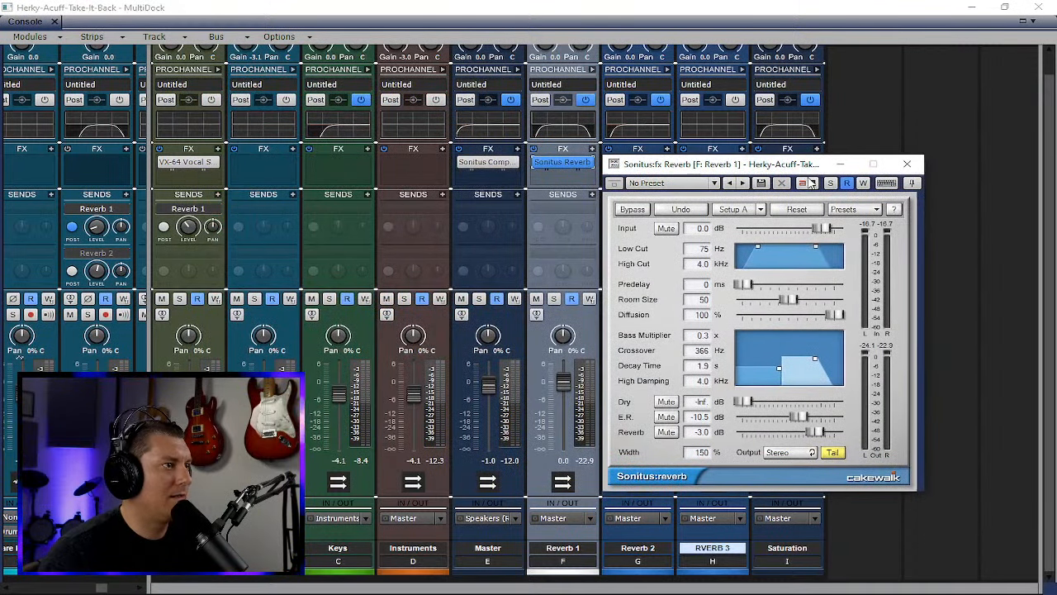
left_click(909, 165)
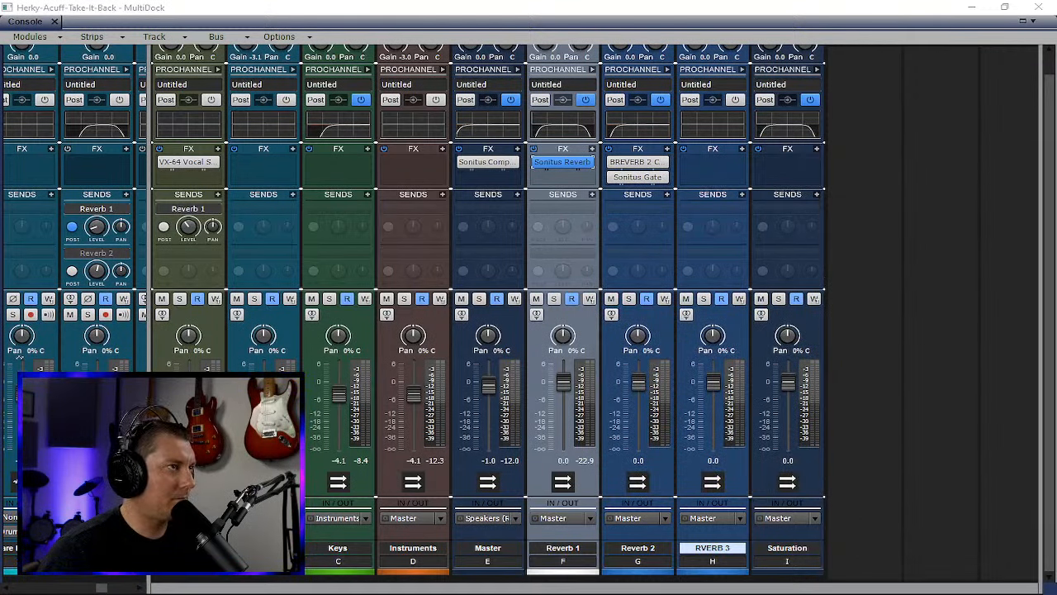
- Switch to the Home Studio Simplified website in Chrome and calculate the regular quarter-note reverb time for 94 beats per minute
left_click(979, 12)
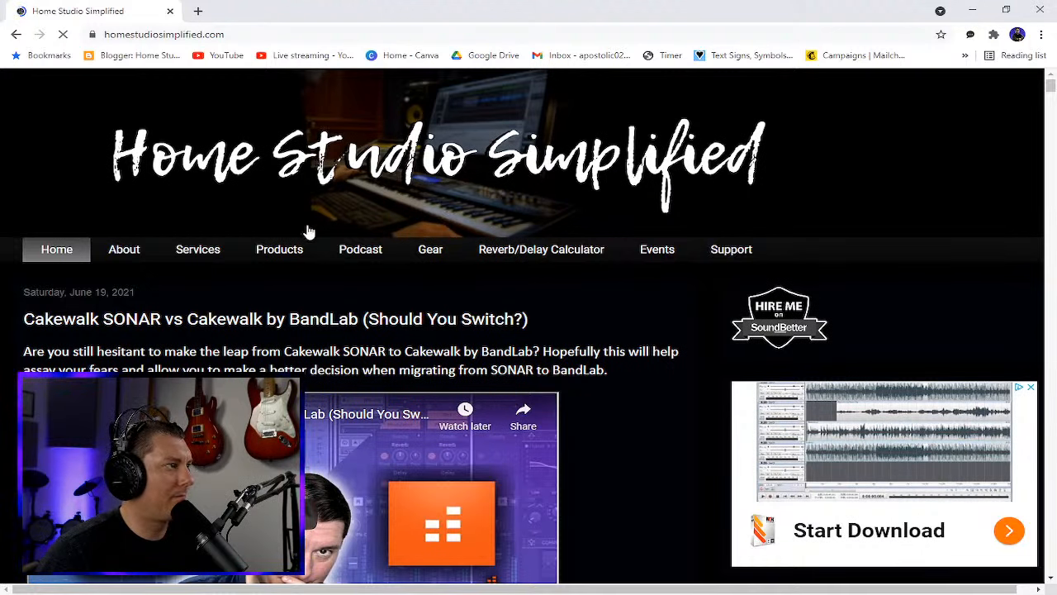
left_click(553, 249)
scroll(406, 276, "down", 3)
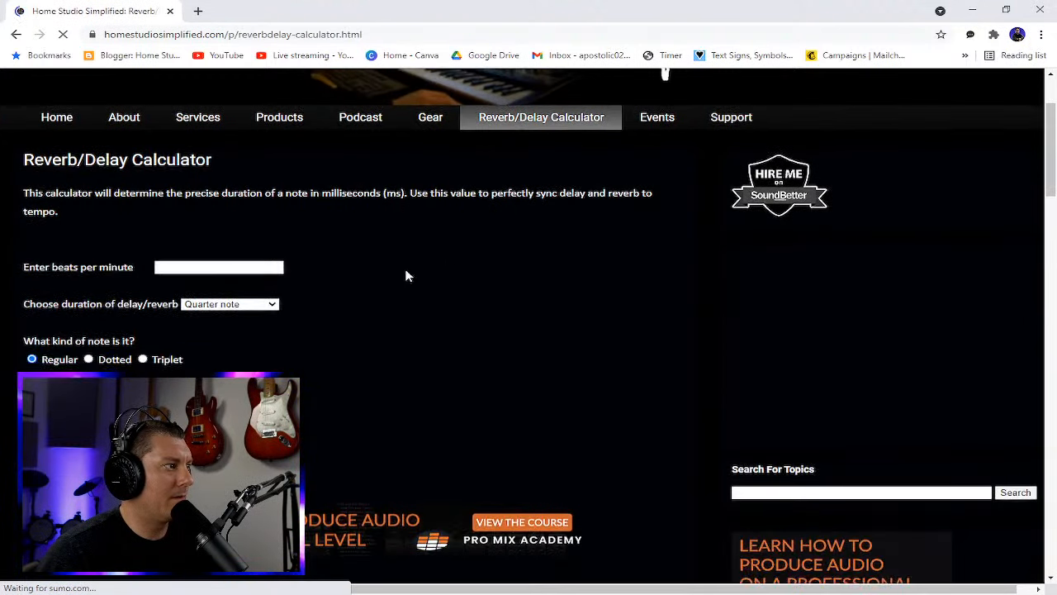
left_click(214, 136)
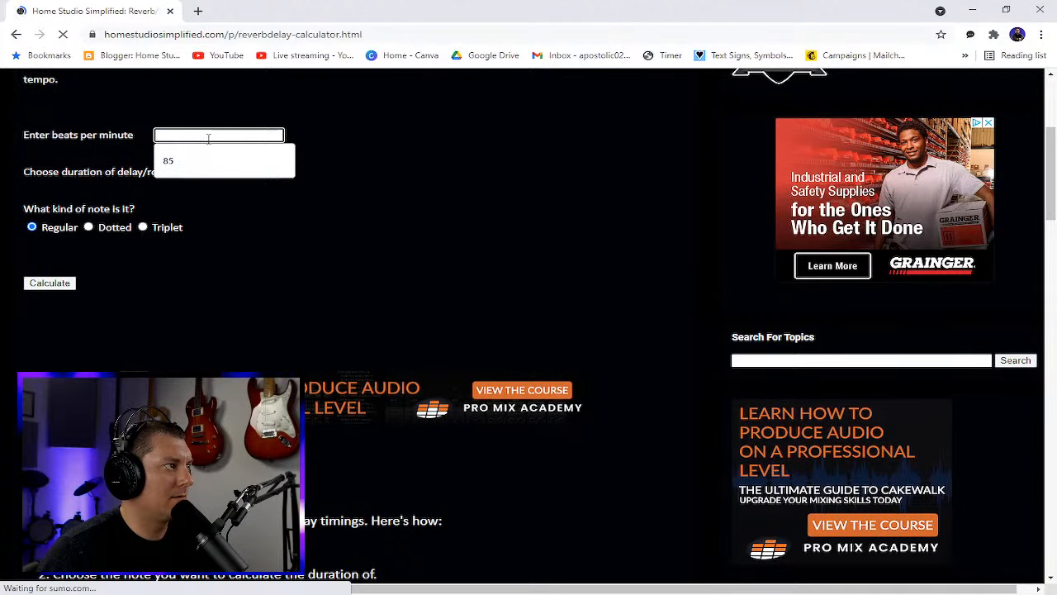
type("94")
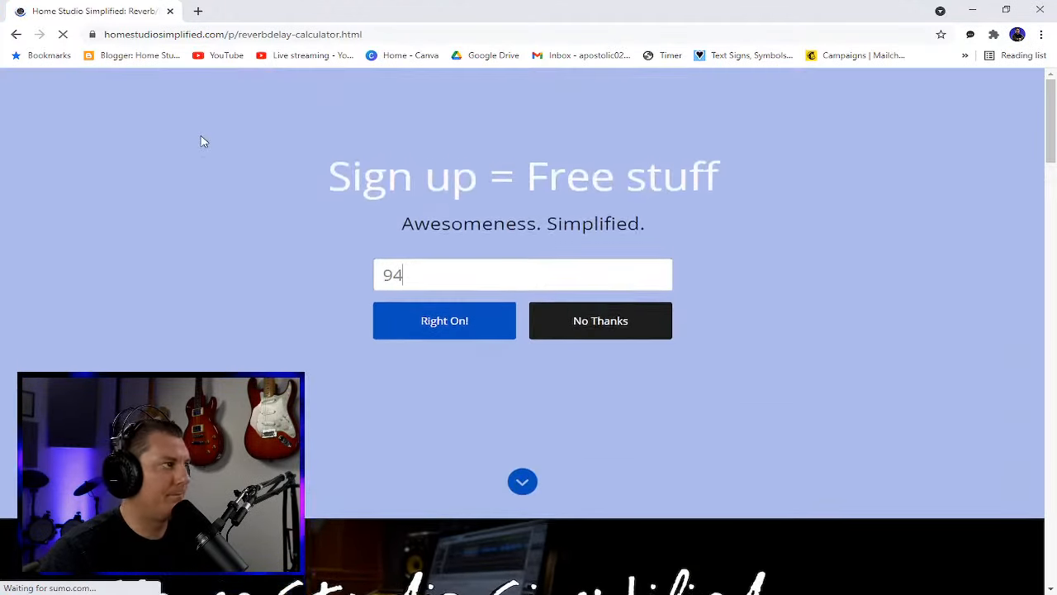
left_click(523, 560)
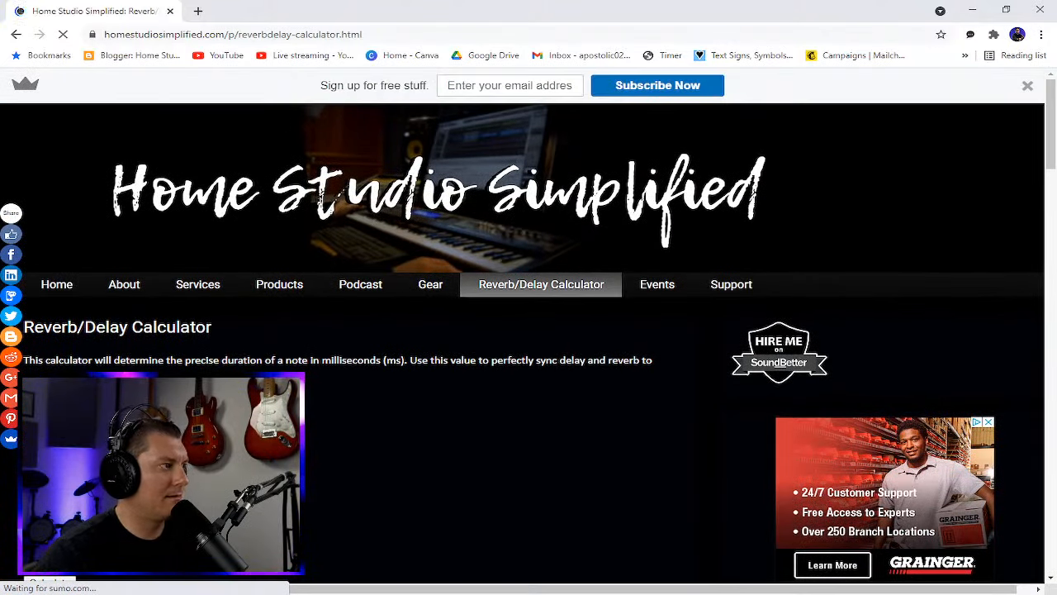
scroll(522, 342, "down", 2)
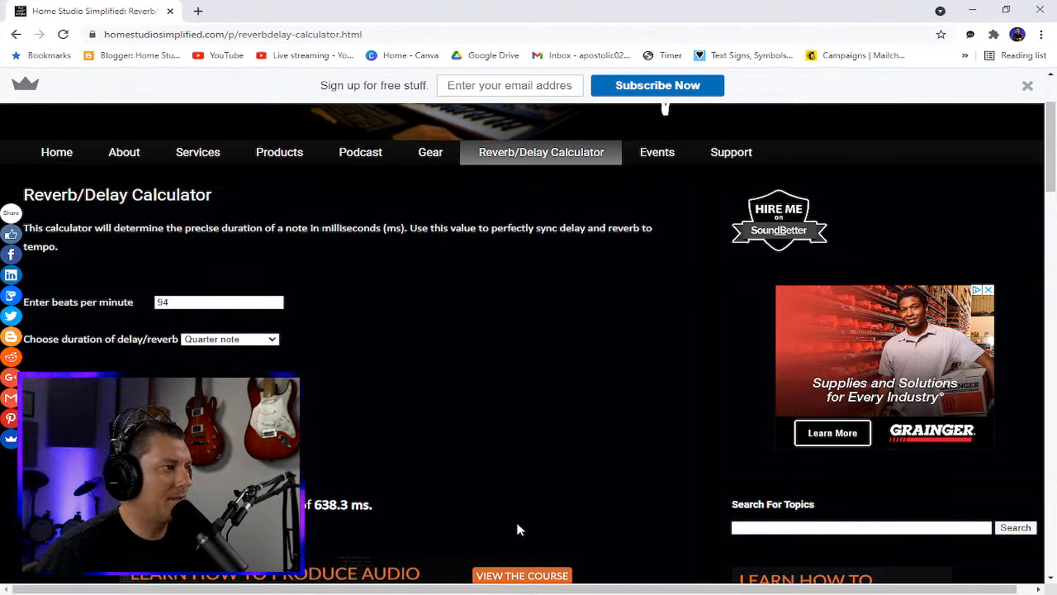
- Switch to Cakewalk to save the project, and close the reverb calculator's Chrome window
left_click(976, 11)
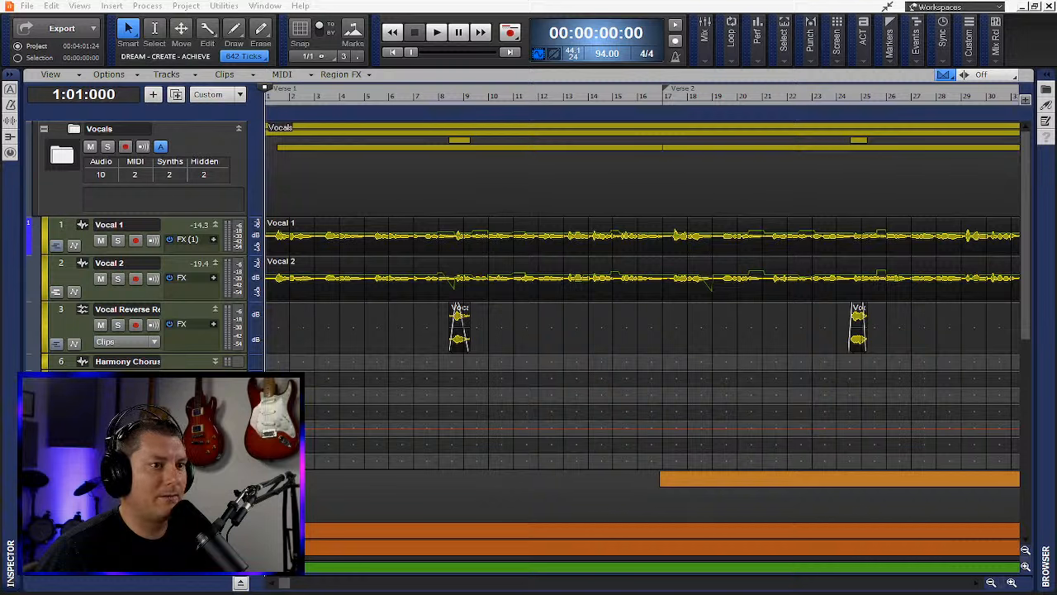
key("ctrl+s")
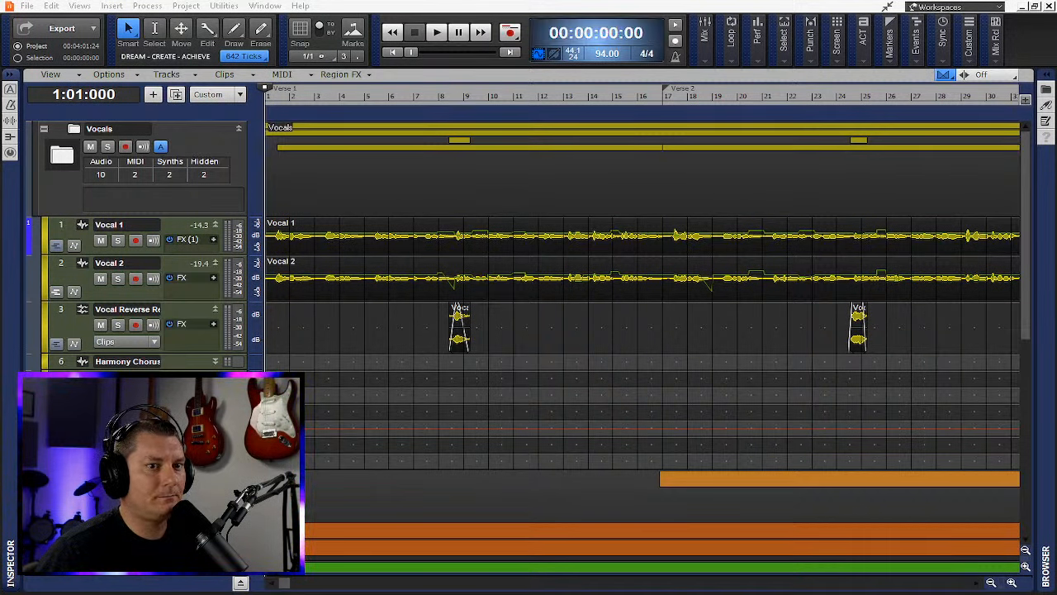
key("alt+Tab")
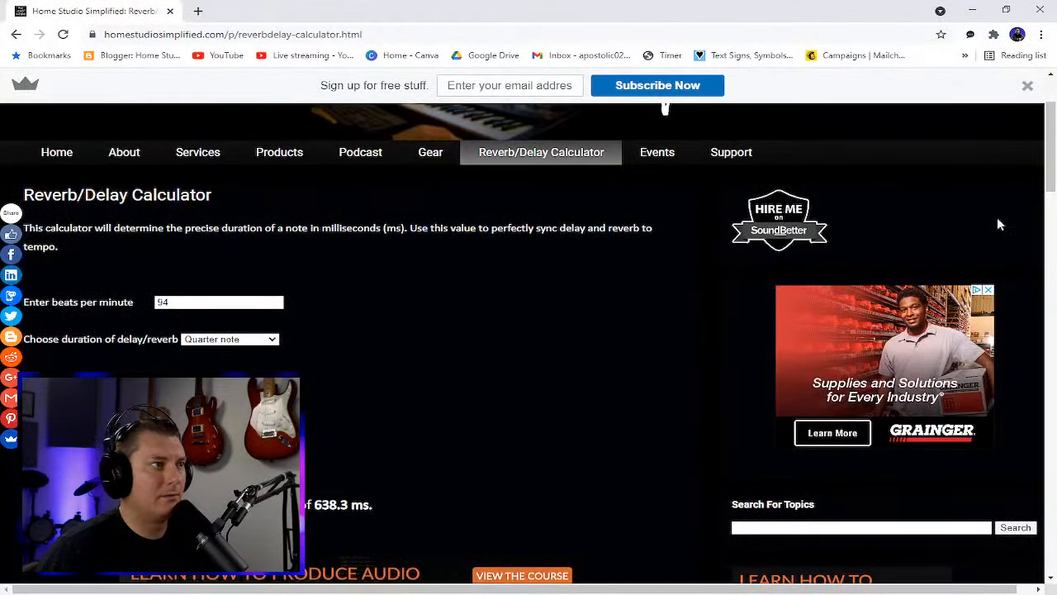
left_click(1038, 11)
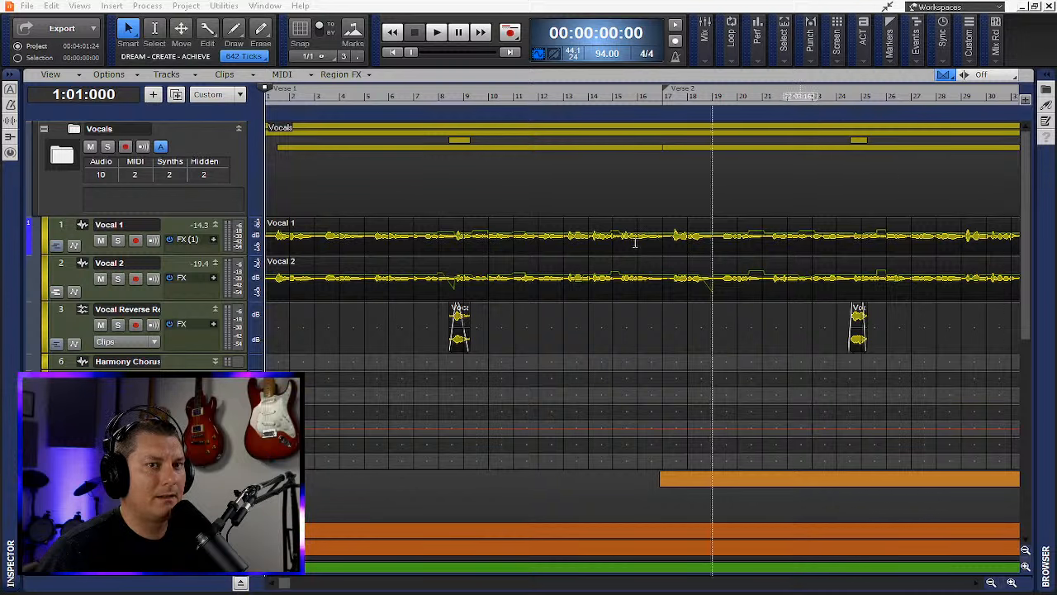
- Bring the console back, open the Sonitus Reverb on the Reverb 1 bus and set its Decay Time to 0.6 s
left_click(79, 6)
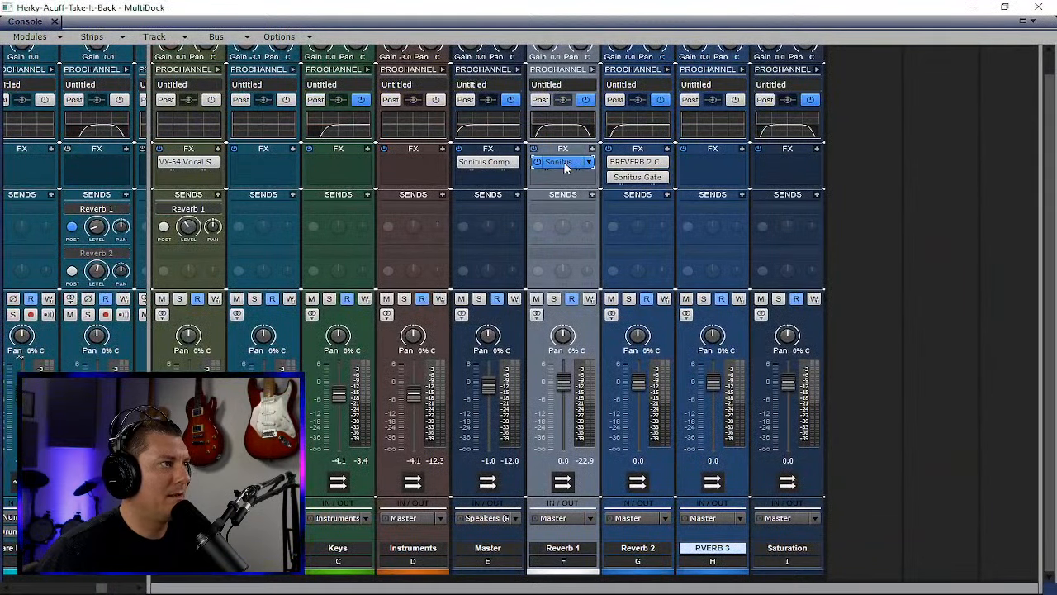
double_click(568, 163)
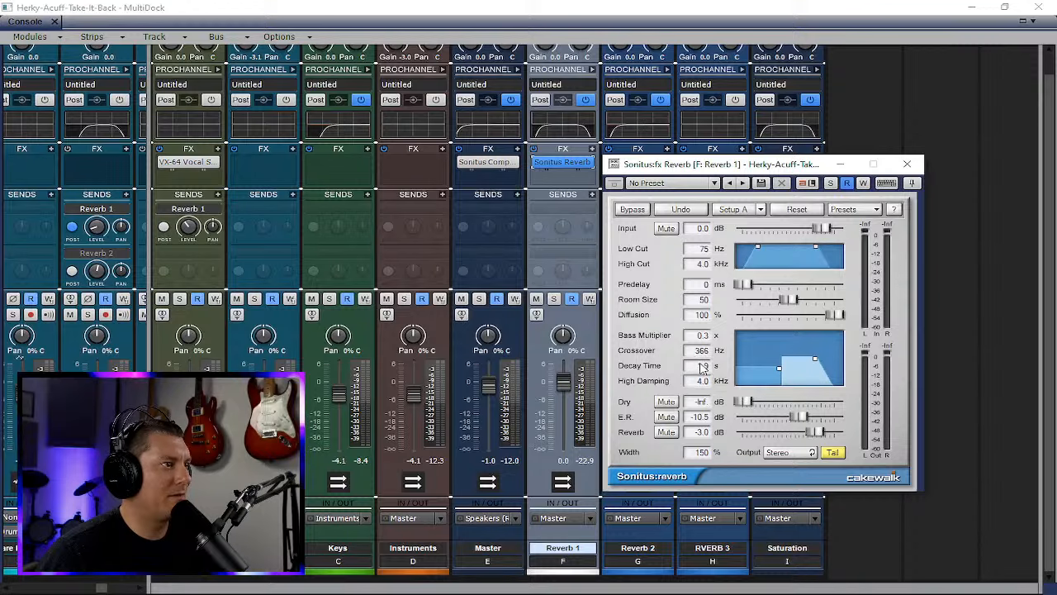
left_click(702, 368)
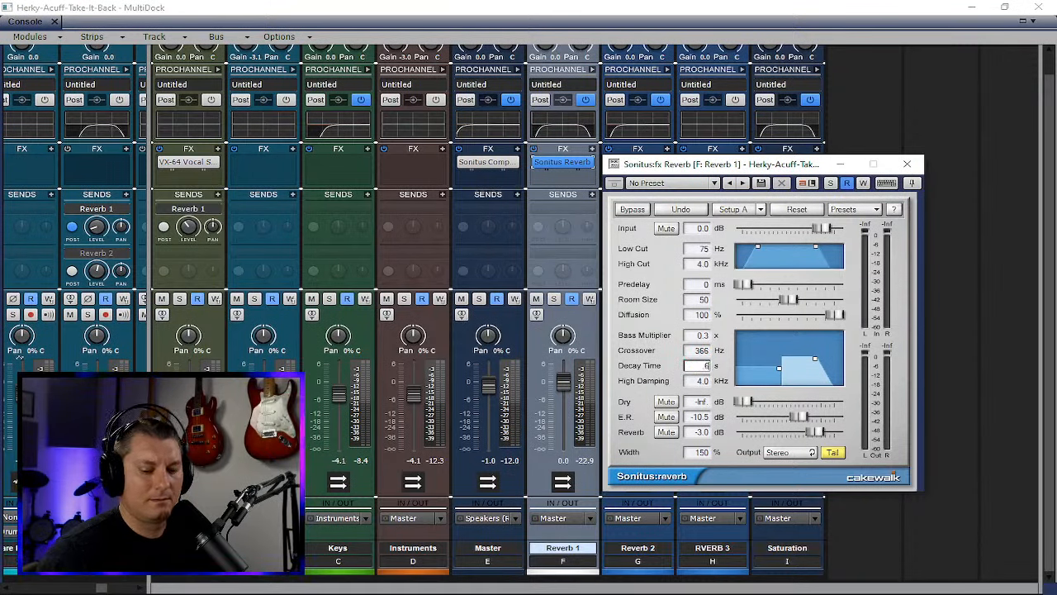
key("Return")
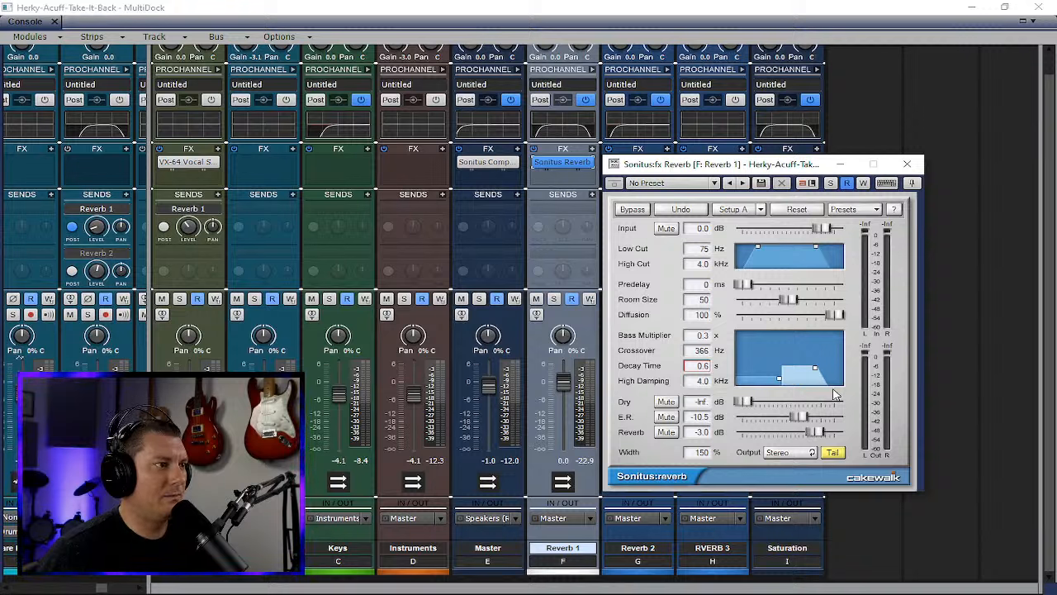
- Set the Sonitus Reverb's Width to 100 %, keep its Dry level at -Inf, and close the plug-in window
double_click(705, 454)
type("100")
key("Return")
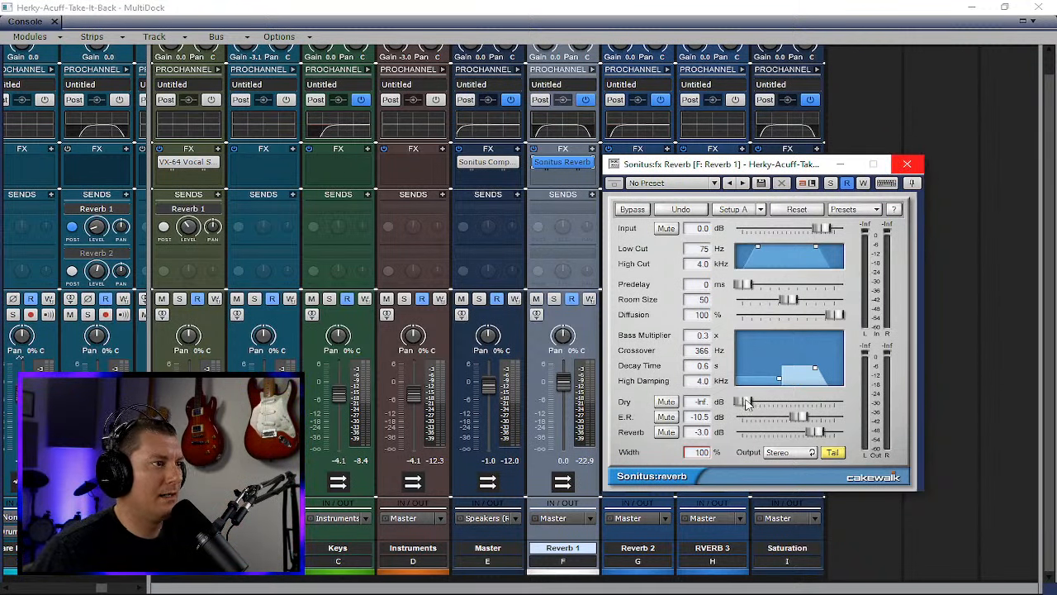
mouse_move(746, 401)
left_mouse_down()
mouse_move(799, 403)
mouse_move(745, 403)
left_mouse_up()
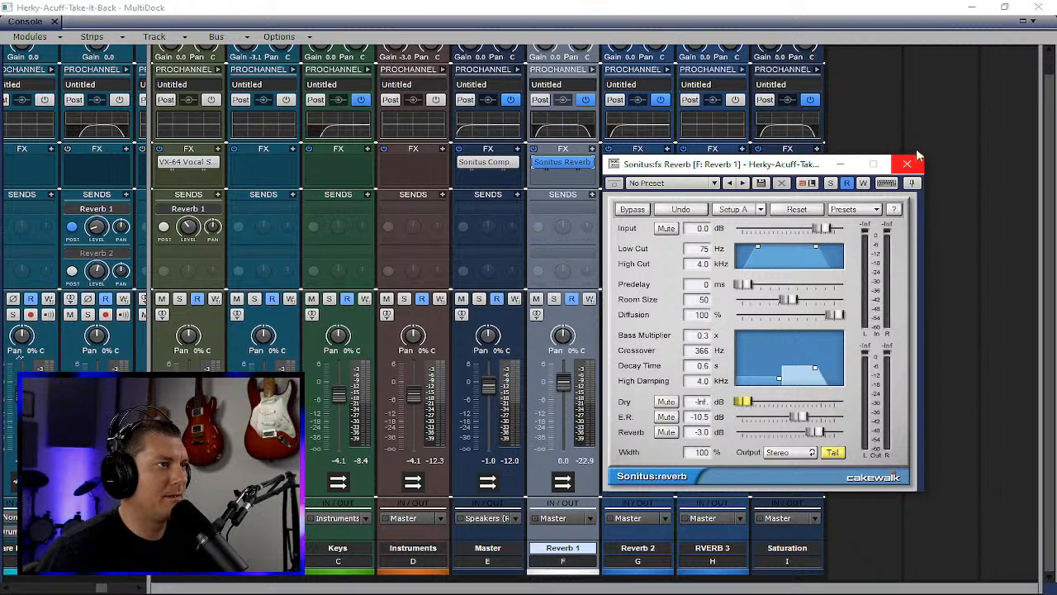
left_click(907, 164)
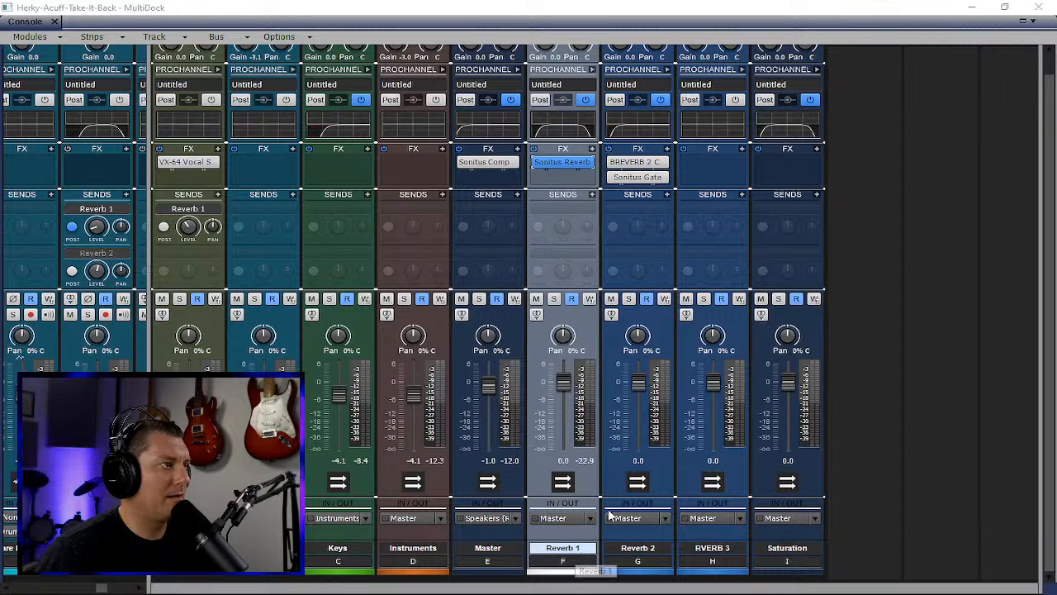
- Open BREVERB 2 on the Reverb 2 bus, set its Time to 1.2 s, and close the plug-in window
double_click(637, 162)
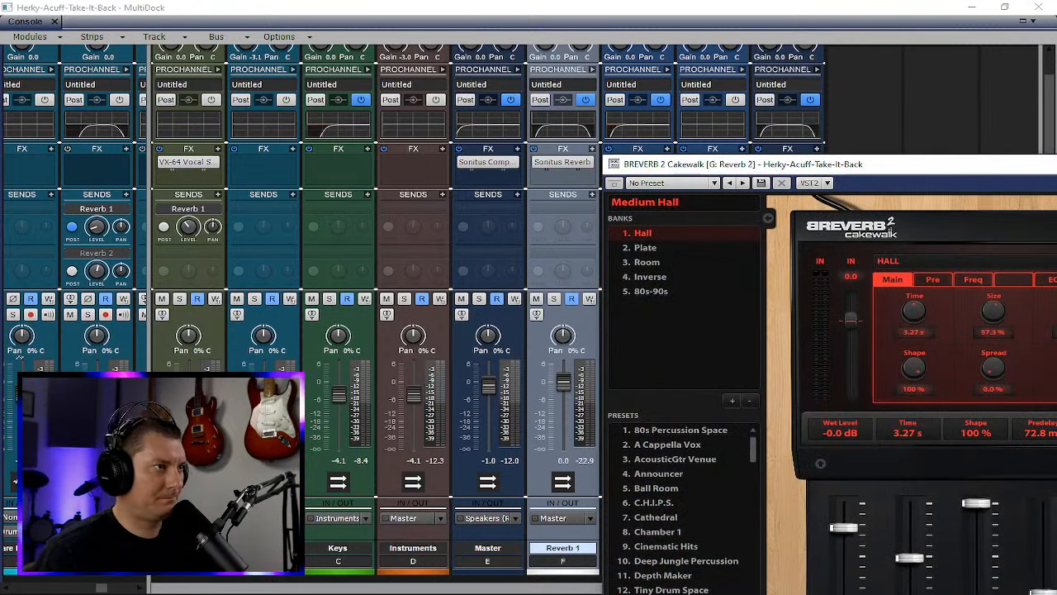
left_click(1056, 163)
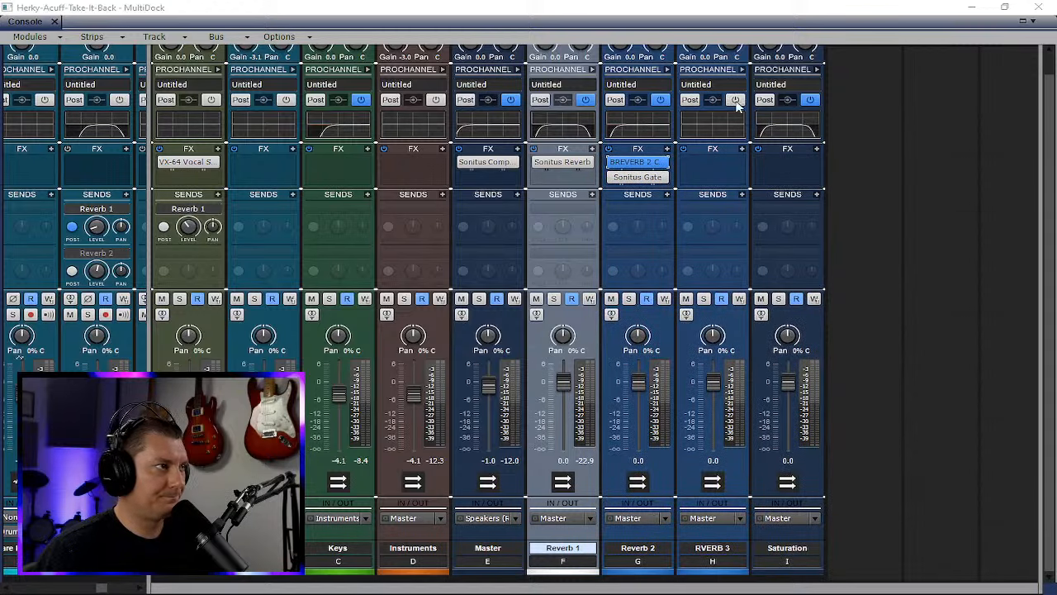
double_click(640, 164)
left_click_drag(841, 169, 464, 69)
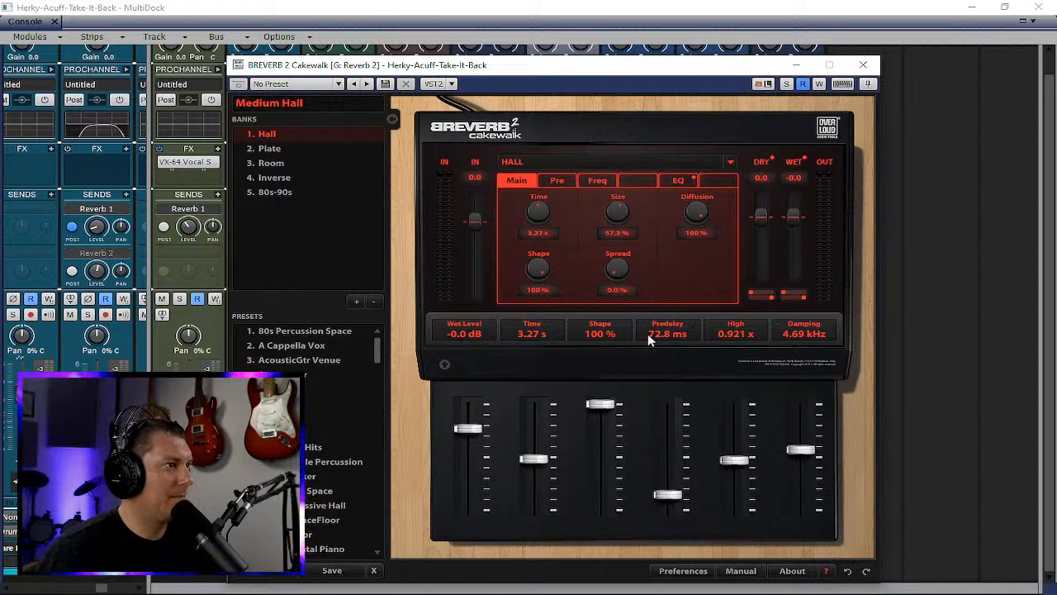
double_click(529, 335)
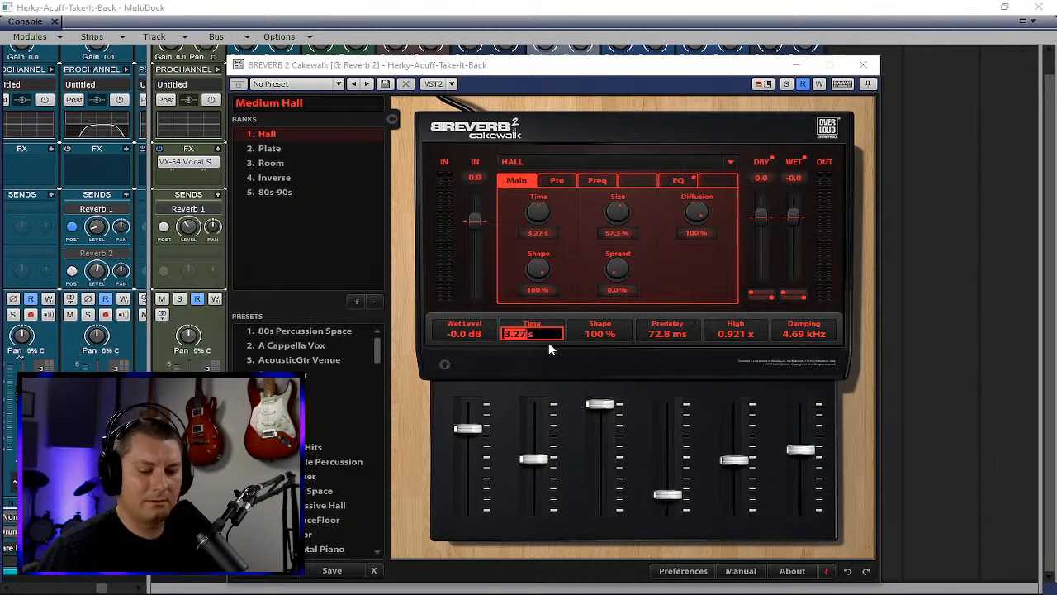
type("1.2")
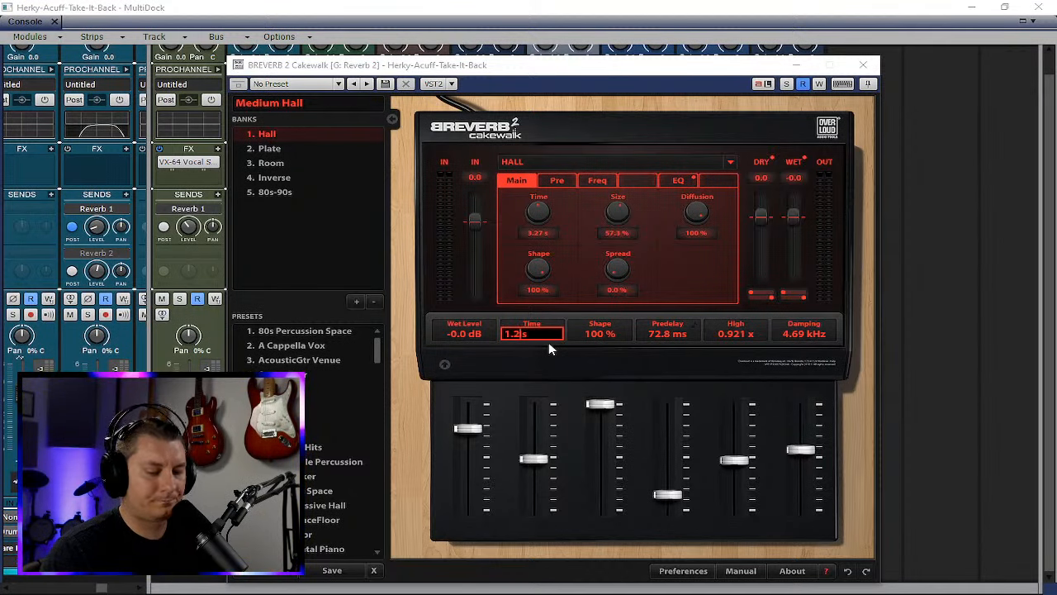
key("Return")
left_click(862, 64)
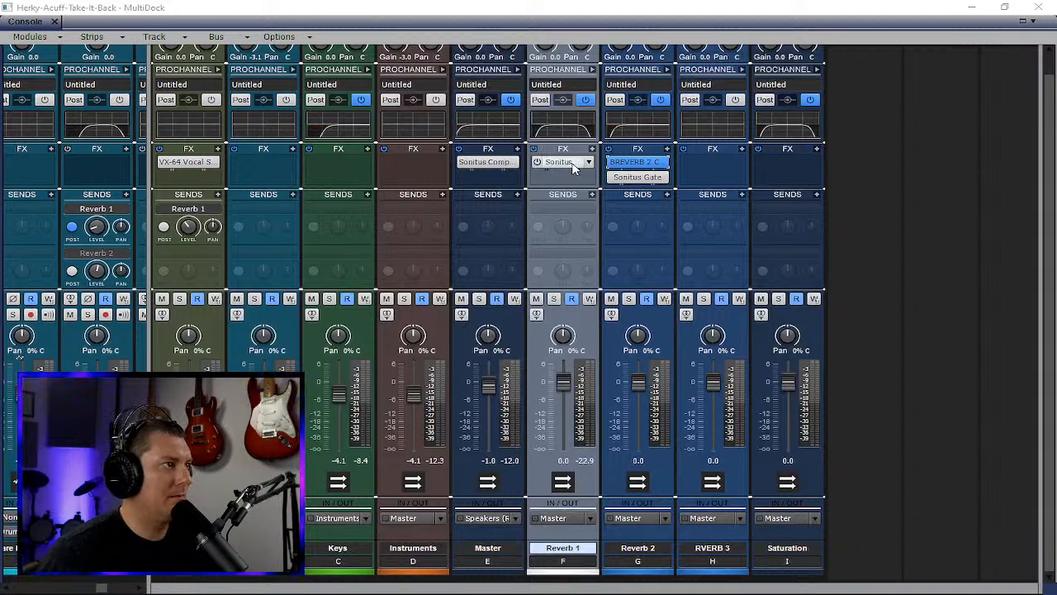
- Copy the BREVERB 2 plug-in from Reverb 2 and the EQ curve from Reverb 1 onto the RVERB 3 bus
left_click_drag(632, 166, 713, 162)
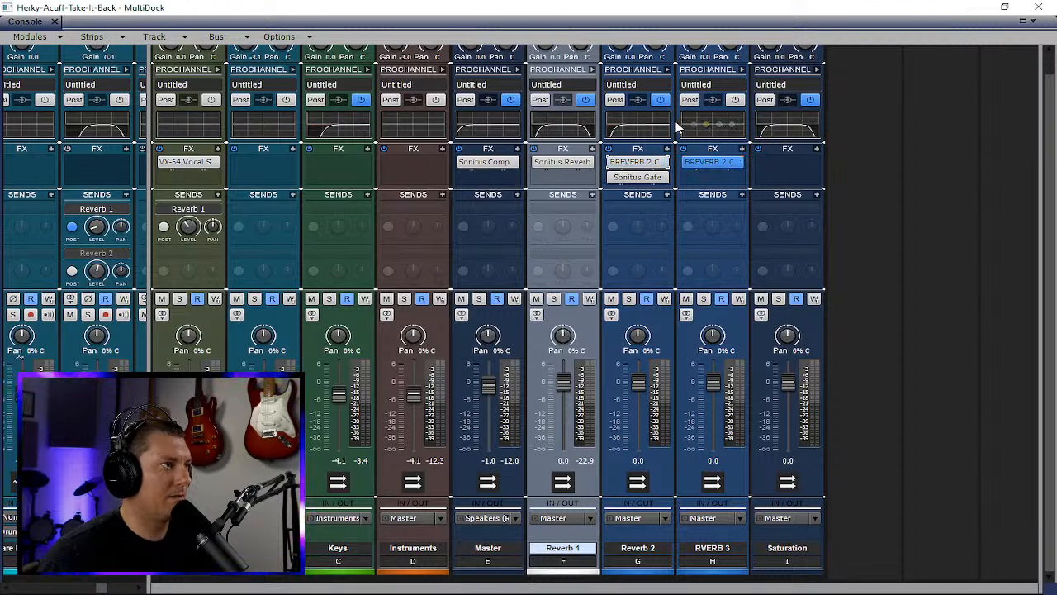
left_click_drag(593, 126, 711, 128)
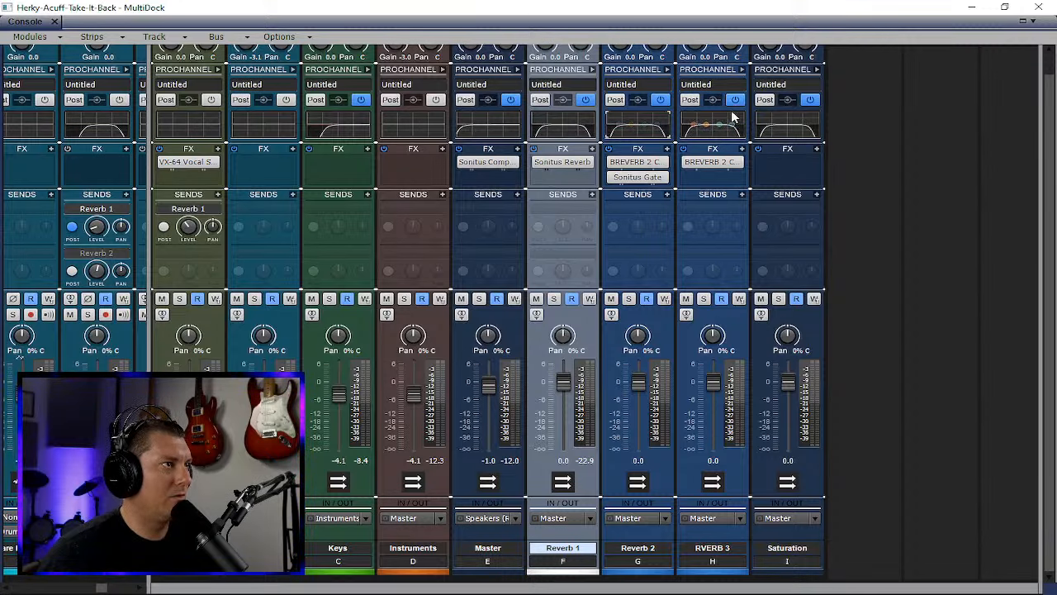
- Open BREVERB 2 on the RVERB 3 bus, set its Time to 2.4 s, and close the plug-in window
double_click(714, 162)
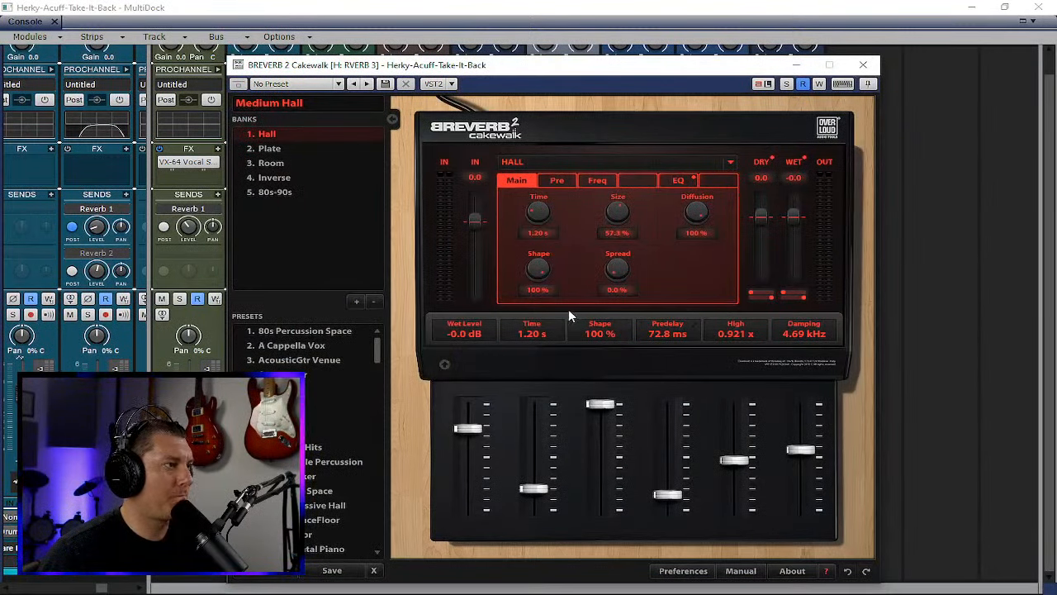
double_click(532, 333)
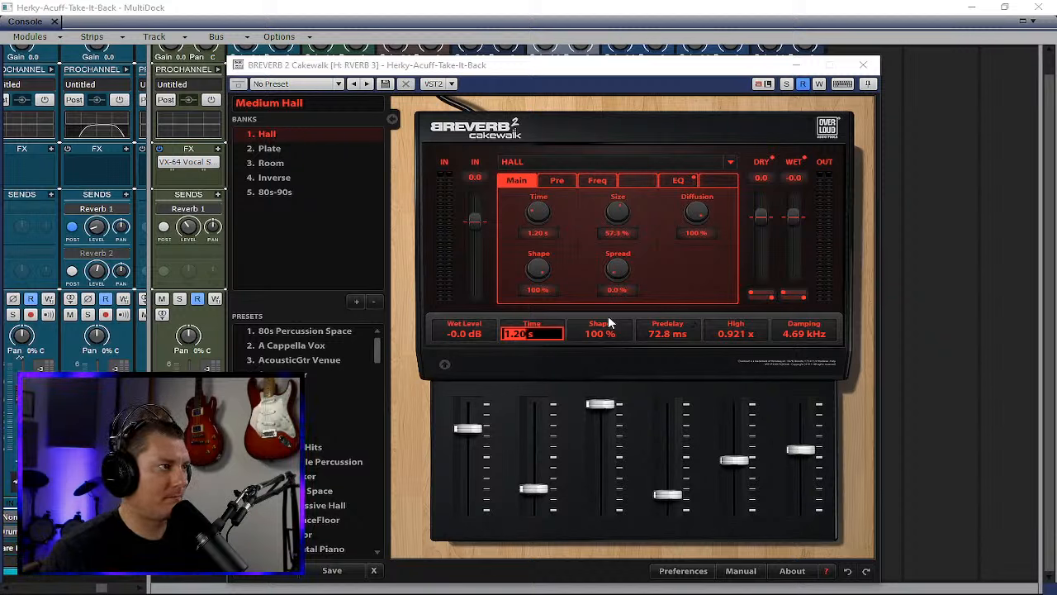
type("2.4")
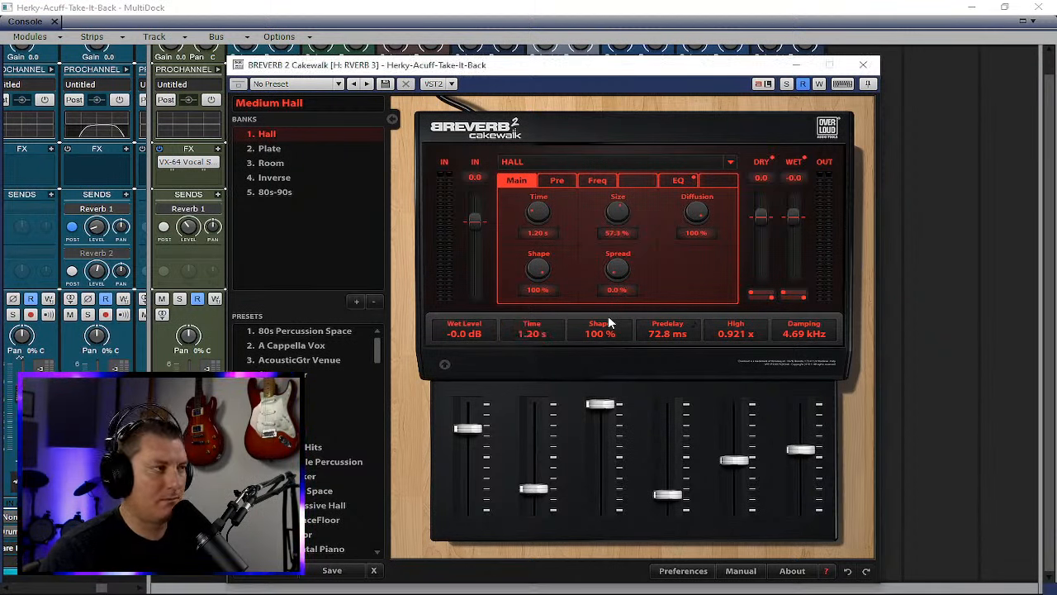
key("Return")
left_click(876, 67)
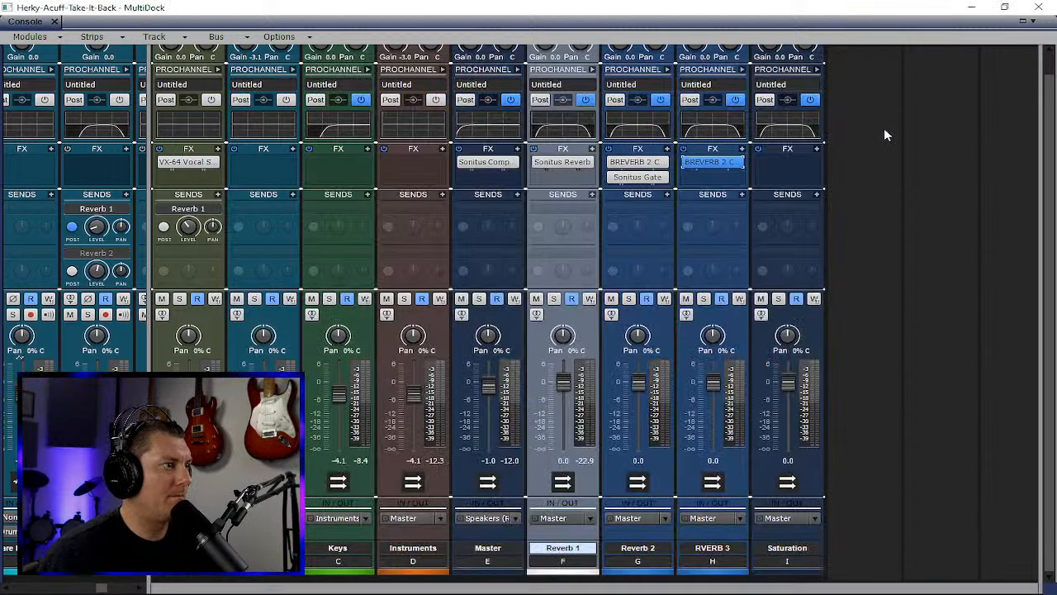
- Widen the console's track section, select all tracks, and pull their volume faders down together to -INF
left_click(974, 10)
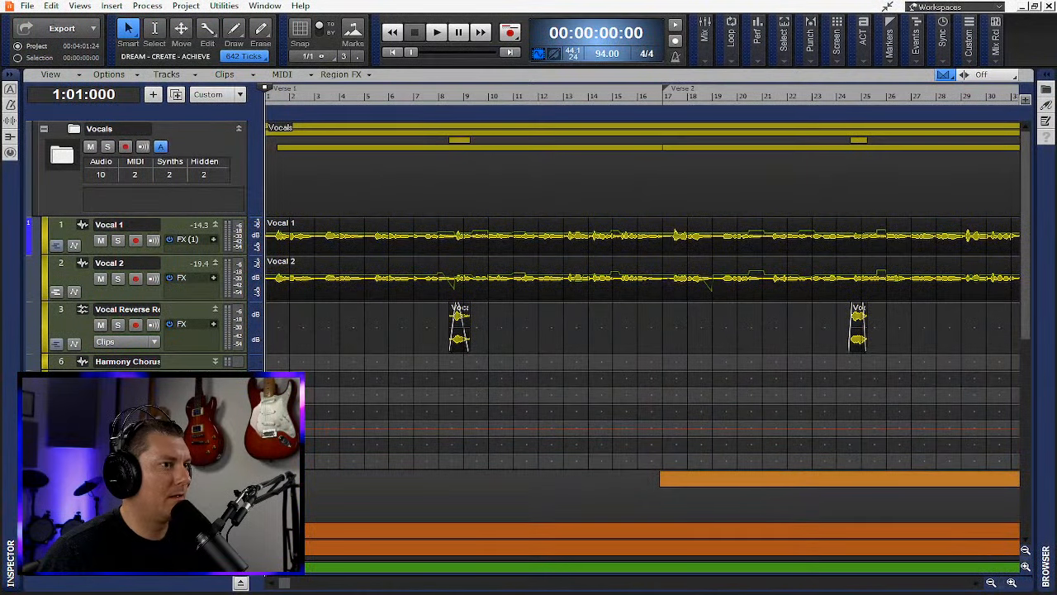
key("alt+Tab")
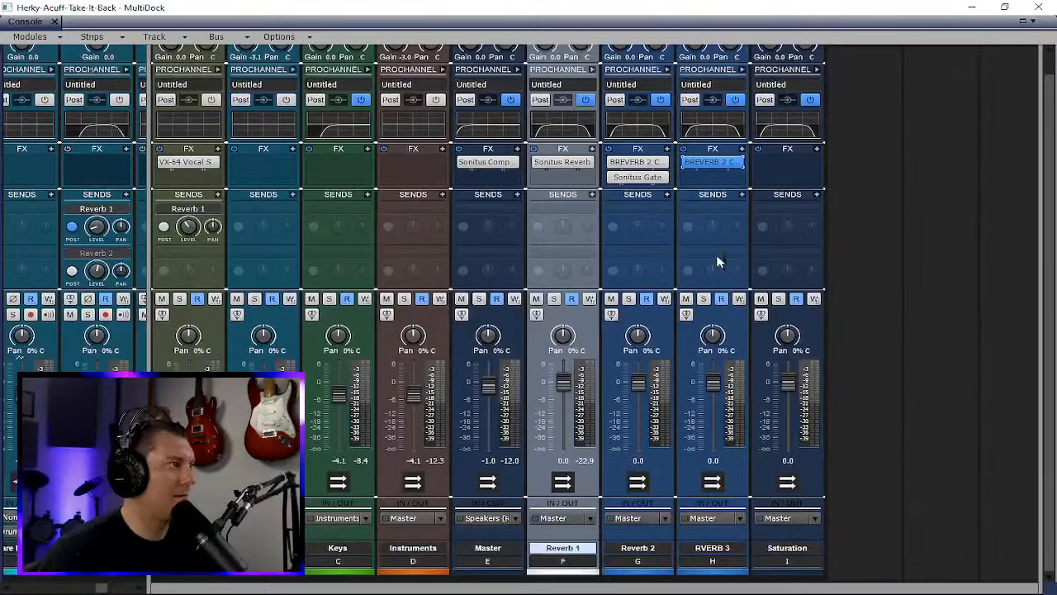
left_click_drag(149, 264, 877, 302)
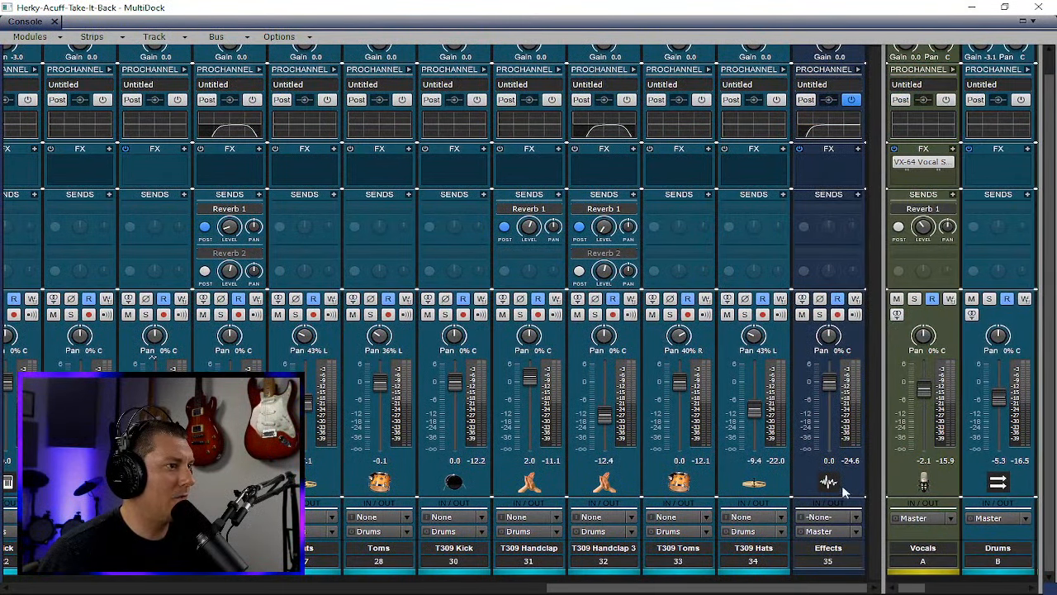
left_click(828, 560)
key("ctrl+a")
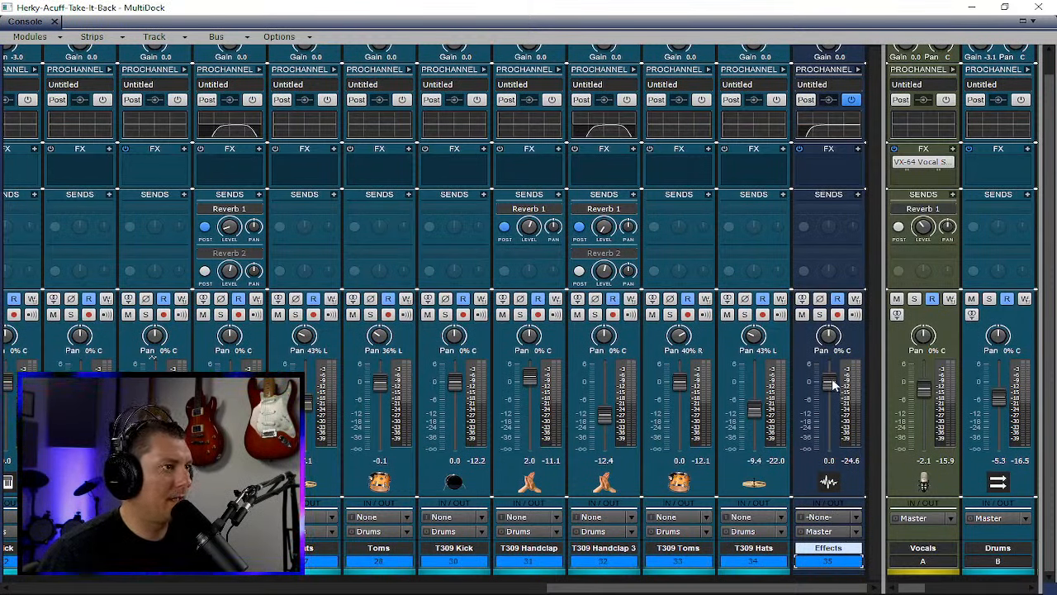
left_click_drag(832, 379, 830, 450)
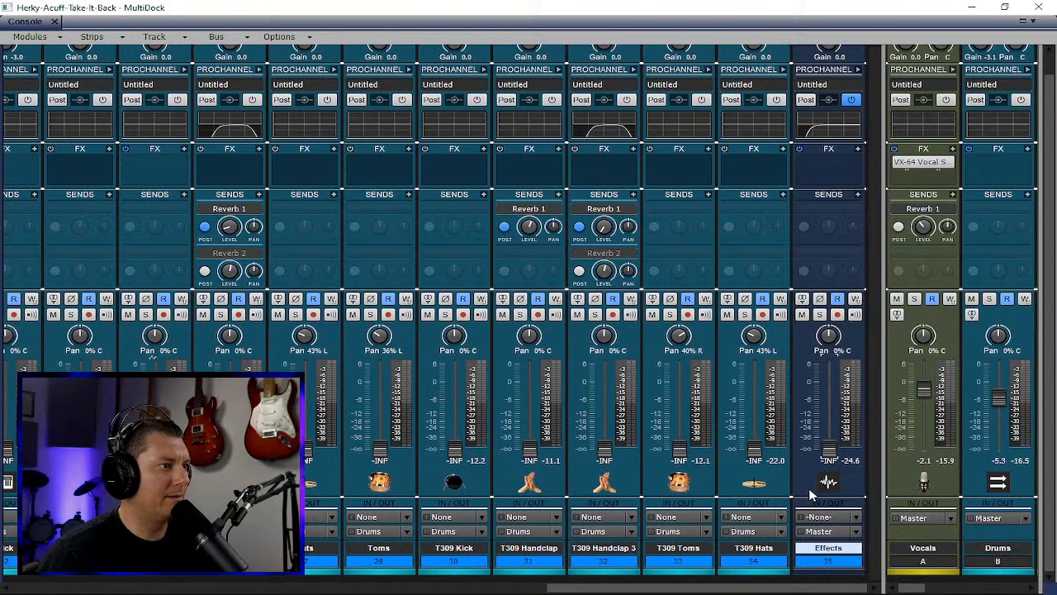
left_click_drag(837, 587, 132, 587)
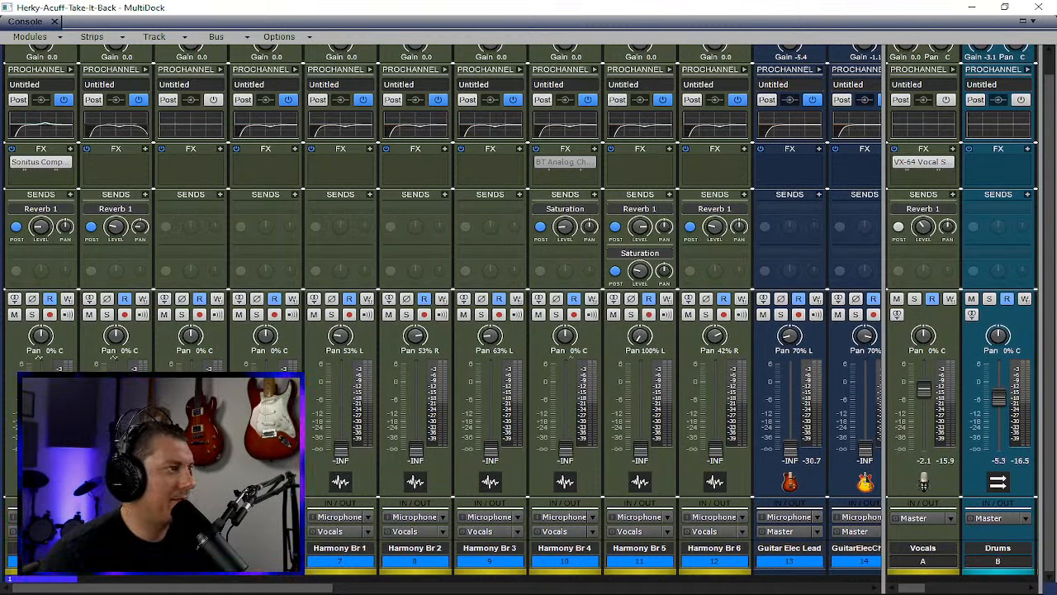
- Return to the track view and set the loop region across the whole song, from Verse 1 through Chorus 4
left_click(973, 6)
left_click(355, 224)
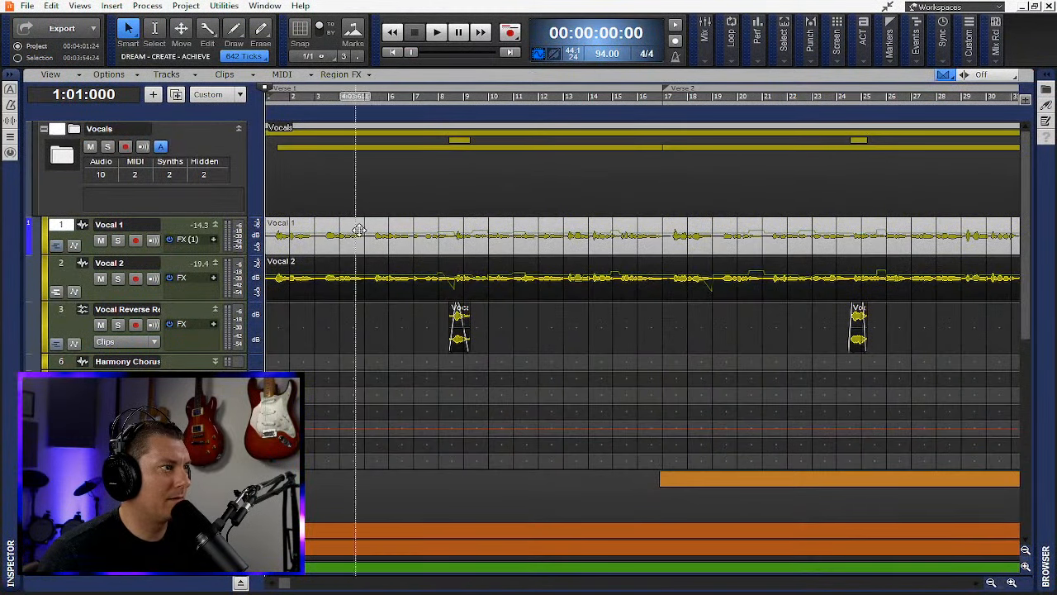
scroll(435, 268, "down", 5)
scroll(433, 275, "up", 2)
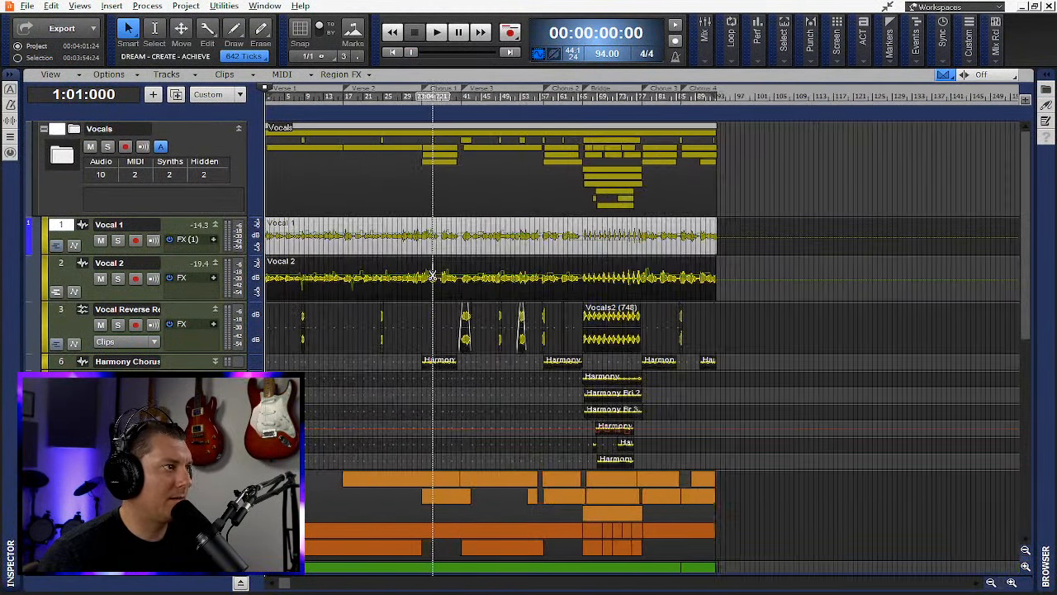
scroll(433, 275, "up", 2)
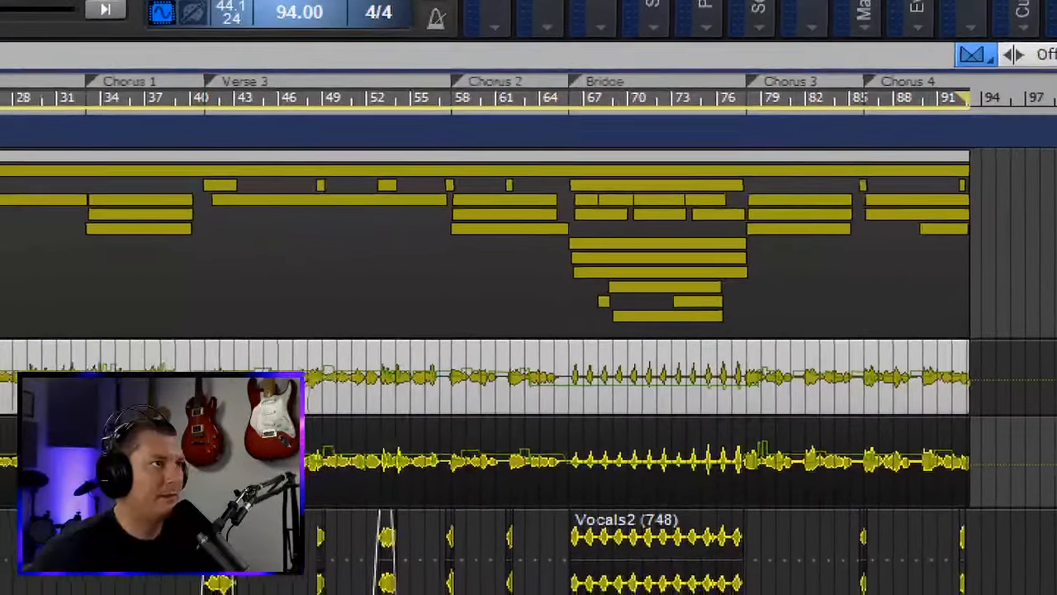
left_click(924, 75)
mouse_move(967, 101)
left_mouse_down()
mouse_move(881, 140)
mouse_move(841, 90)
left_mouse_up()
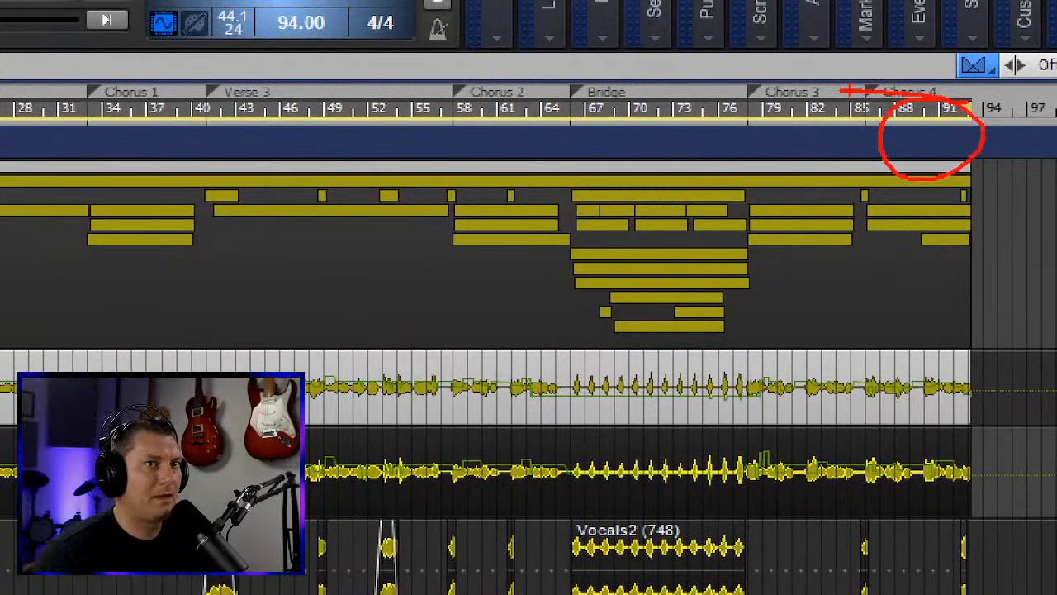
key("Escape")
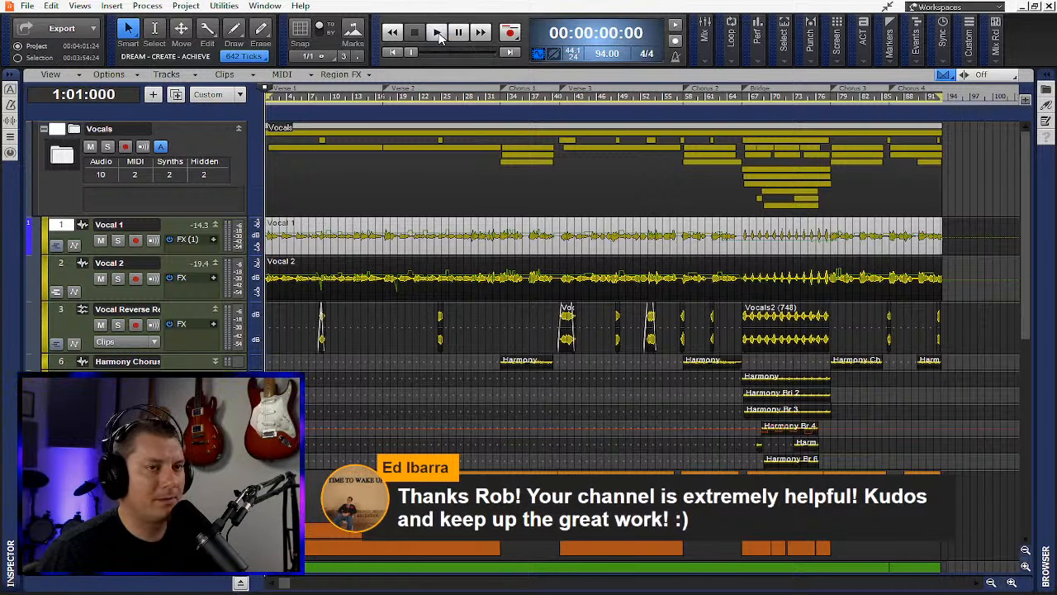
- Play the song briefly from the start, stop playback, and bring the full-size console back up
key("alt+2")
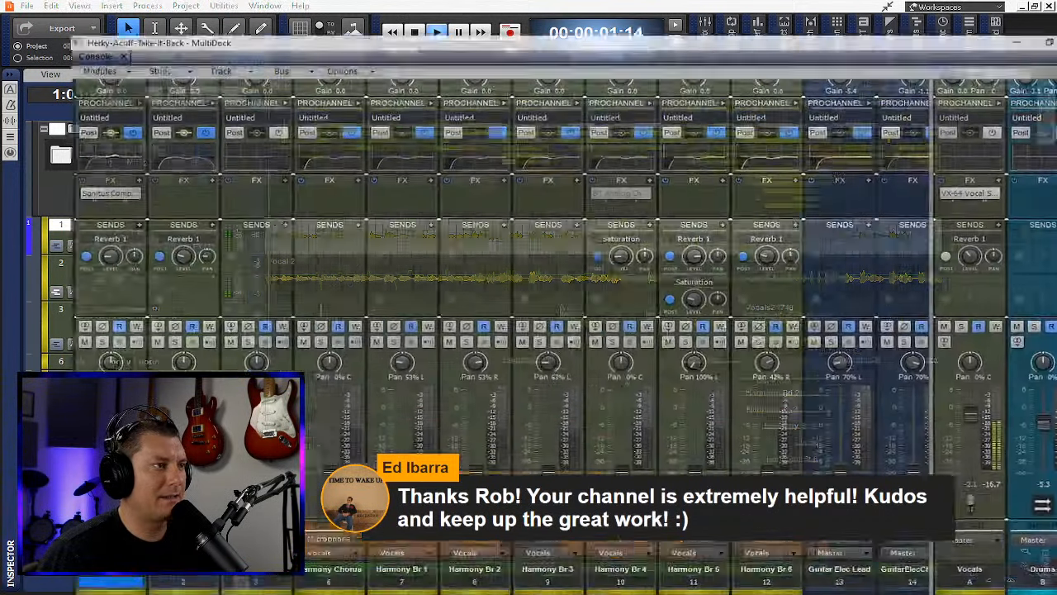
left_click(1004, 7)
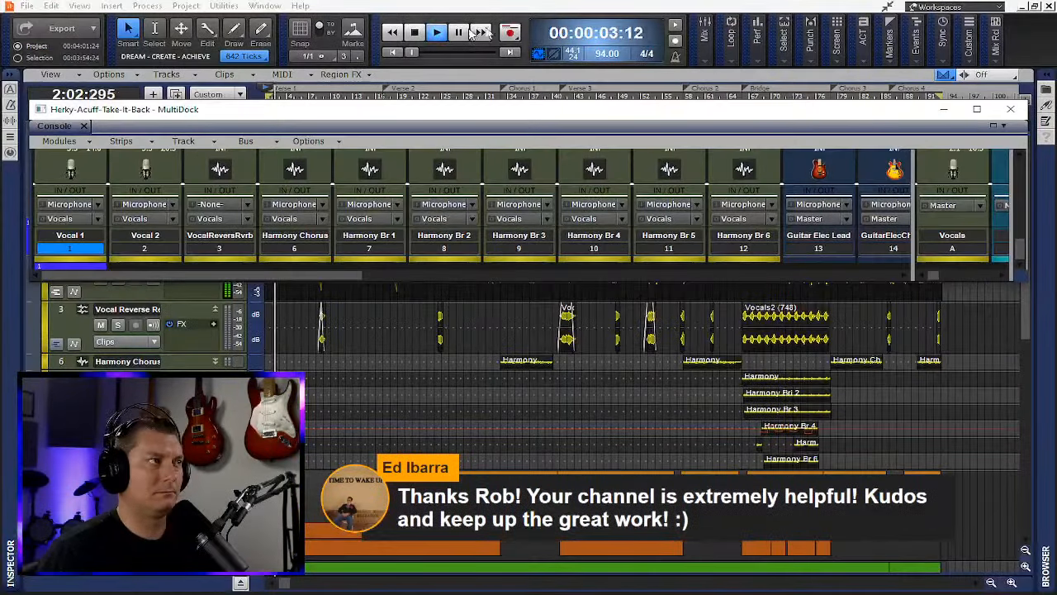
left_click(944, 110)
left_click(412, 35)
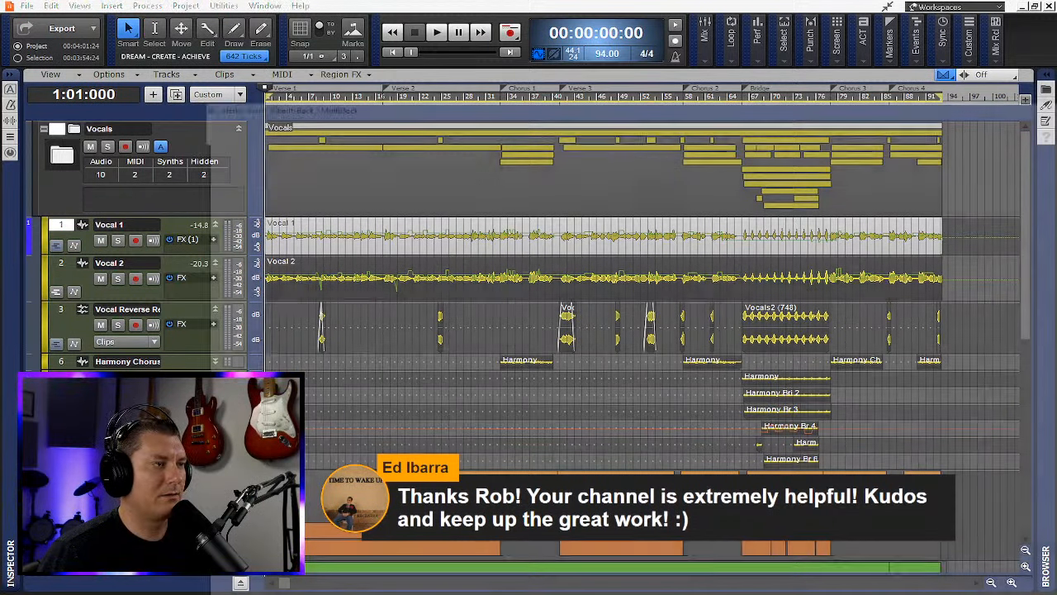
key("alt+2")
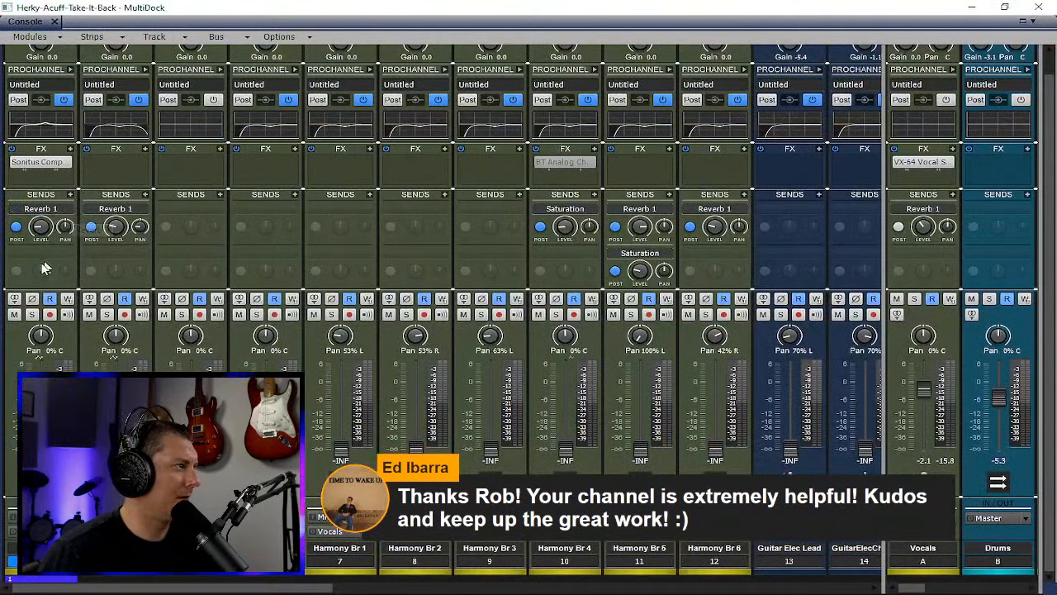
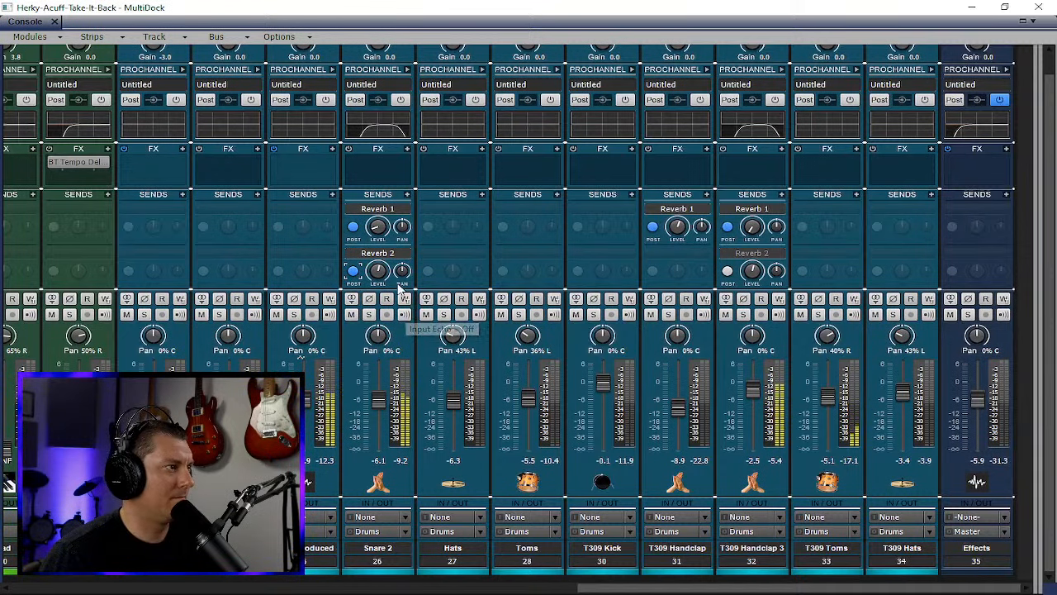
- Widen the console's bus section and move the Master bus to the first position, ahead of Vocals
left_click(369, 315)
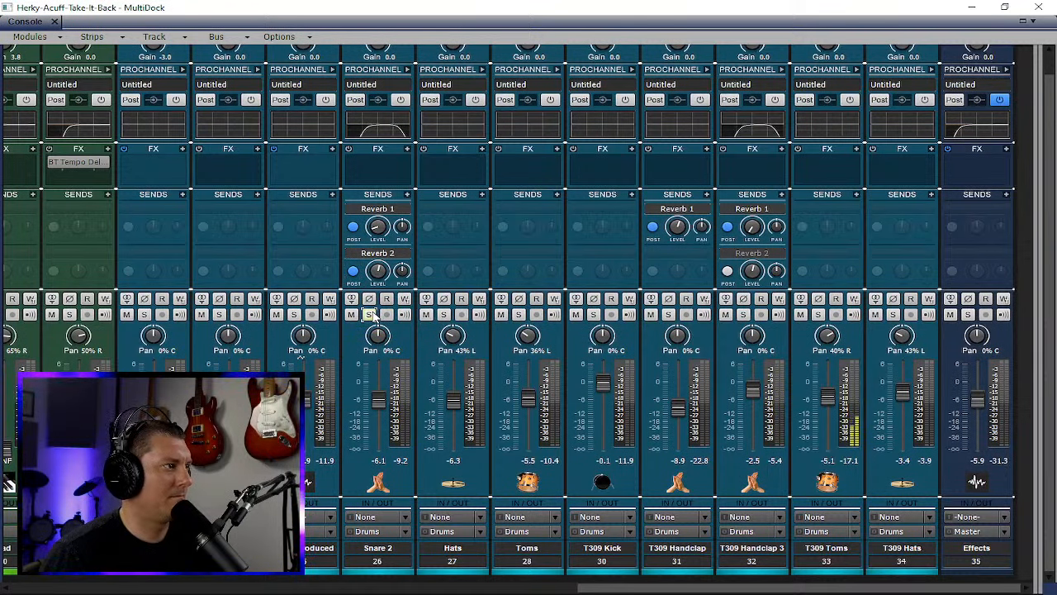
left_click_drag(1033, 298, 956, 350)
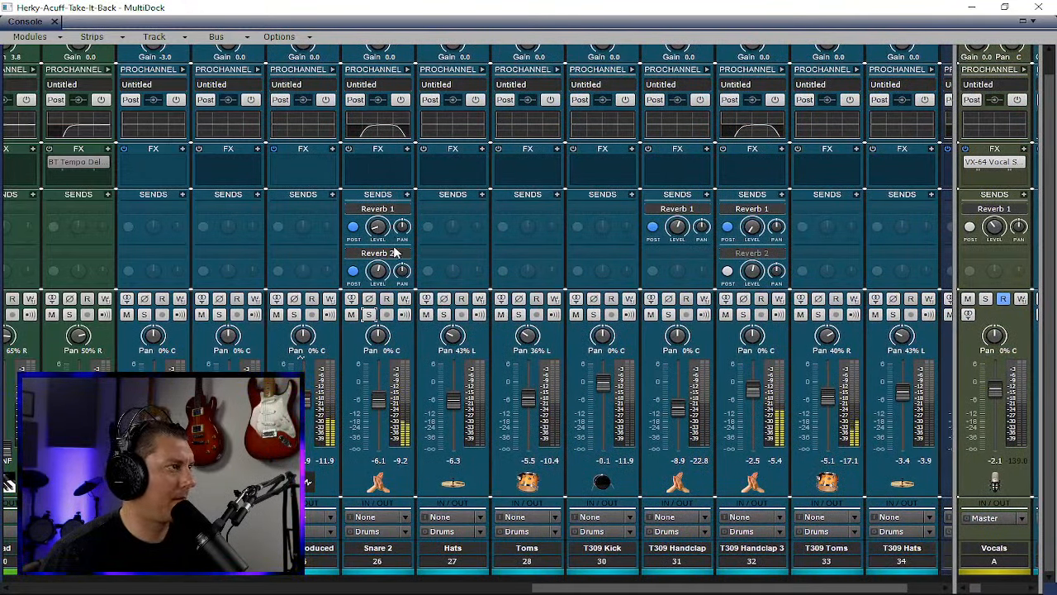
left_click_drag(953, 261, 327, 260)
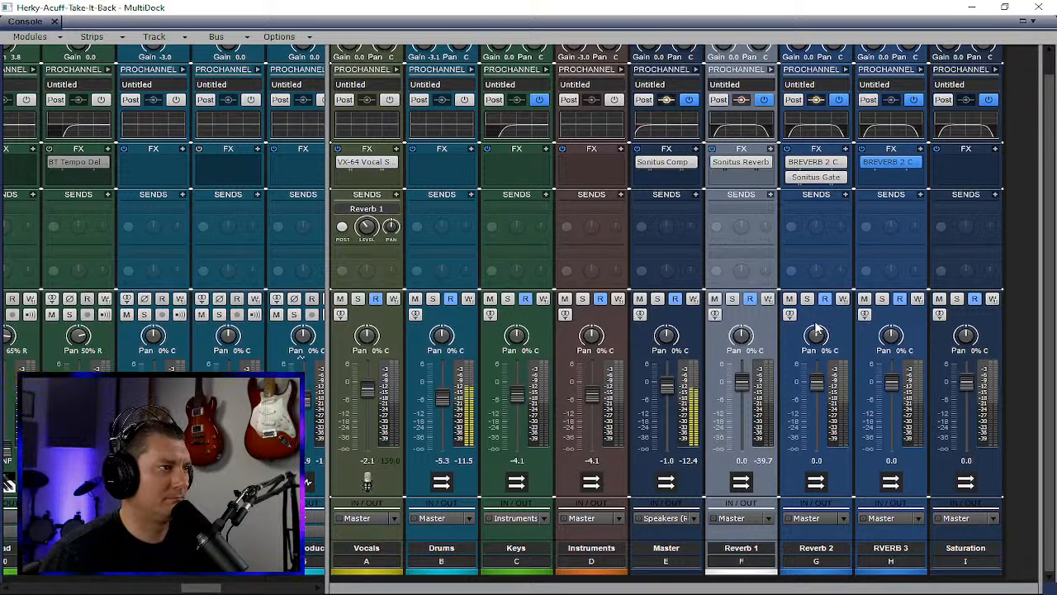
left_click(693, 328)
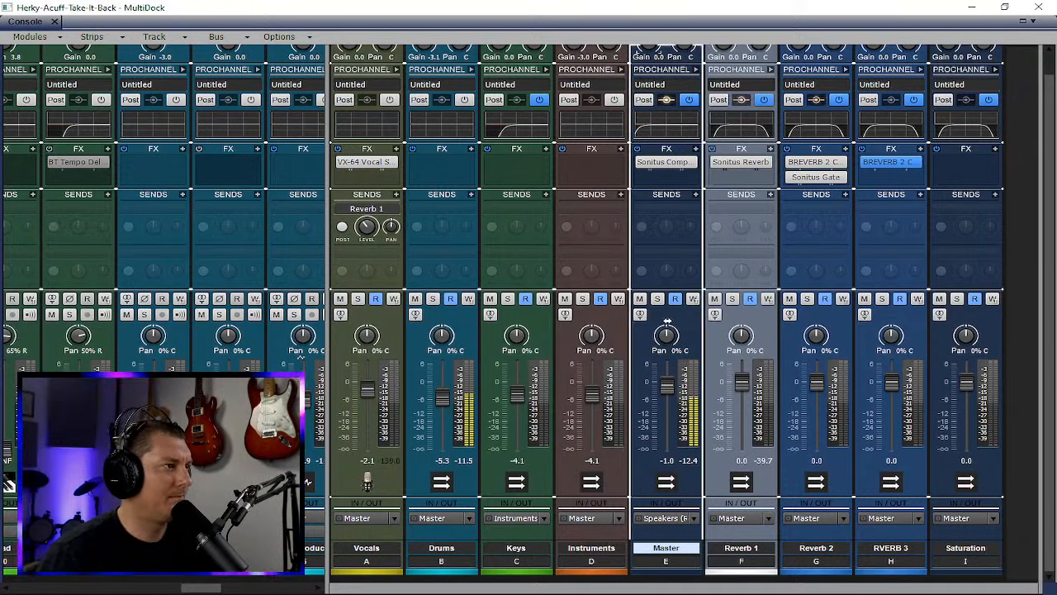
left_click_drag(694, 328, 378, 329)
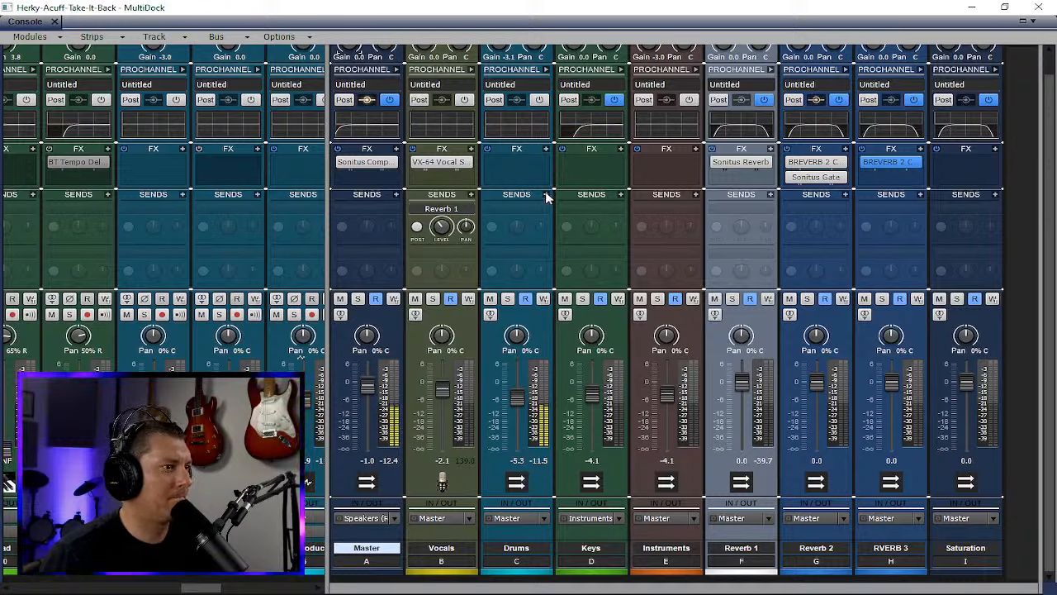
- Solo the Reverb 1, Reverb 2 and RVERB 3 buses together with the Snare 2 track
left_click(734, 299)
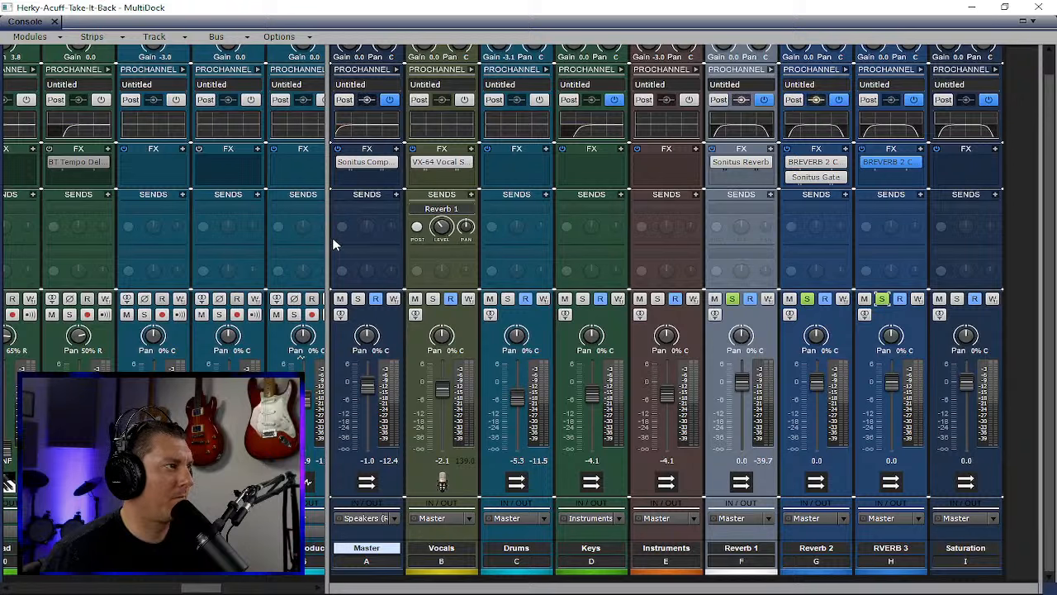
left_click_drag(327, 244, 644, 253)
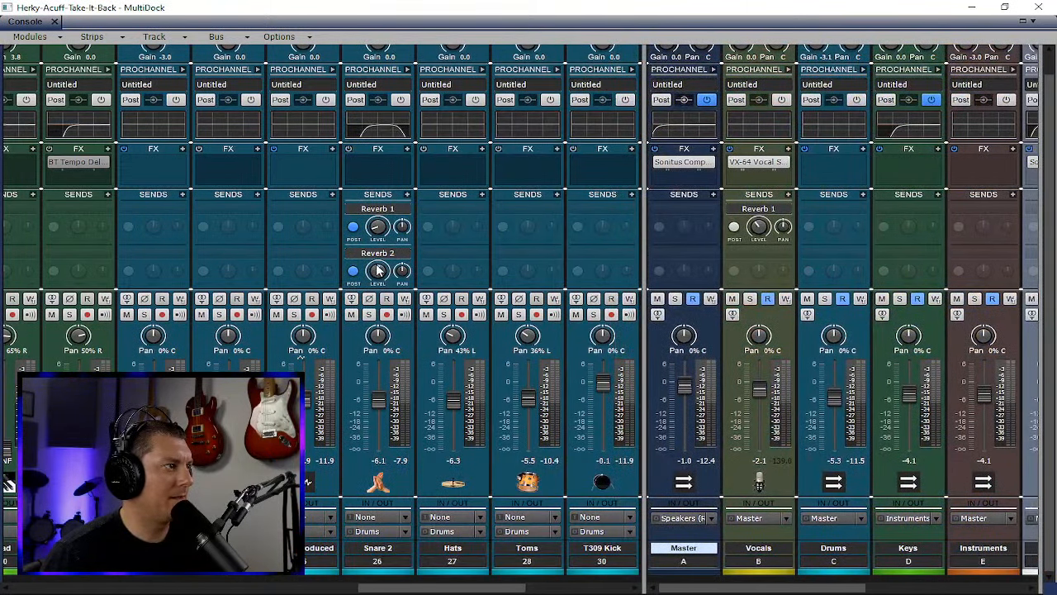
left_click(368, 314)
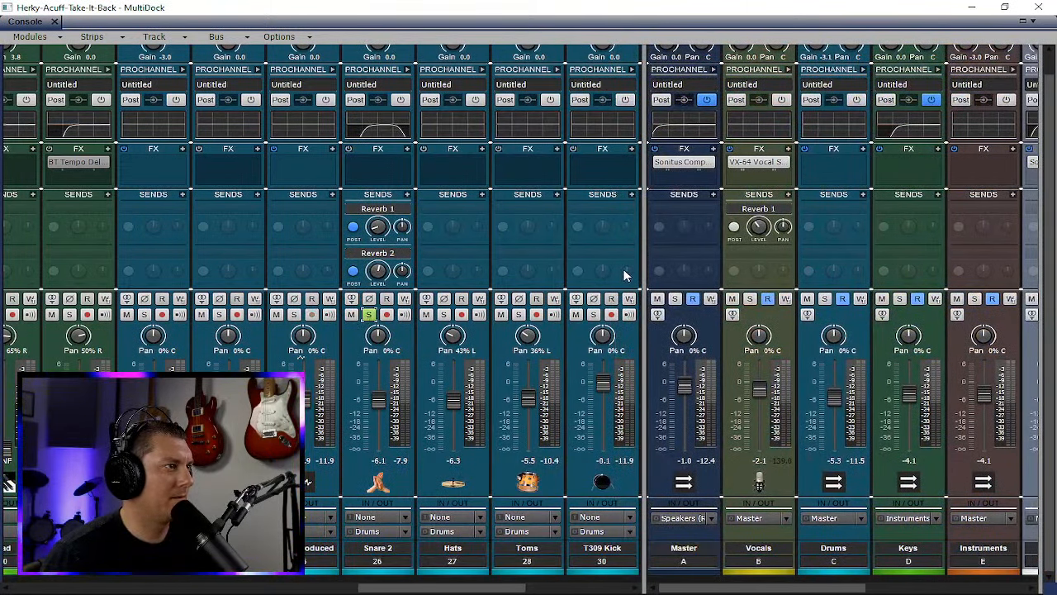
left_click_drag(644, 254, 559, 256)
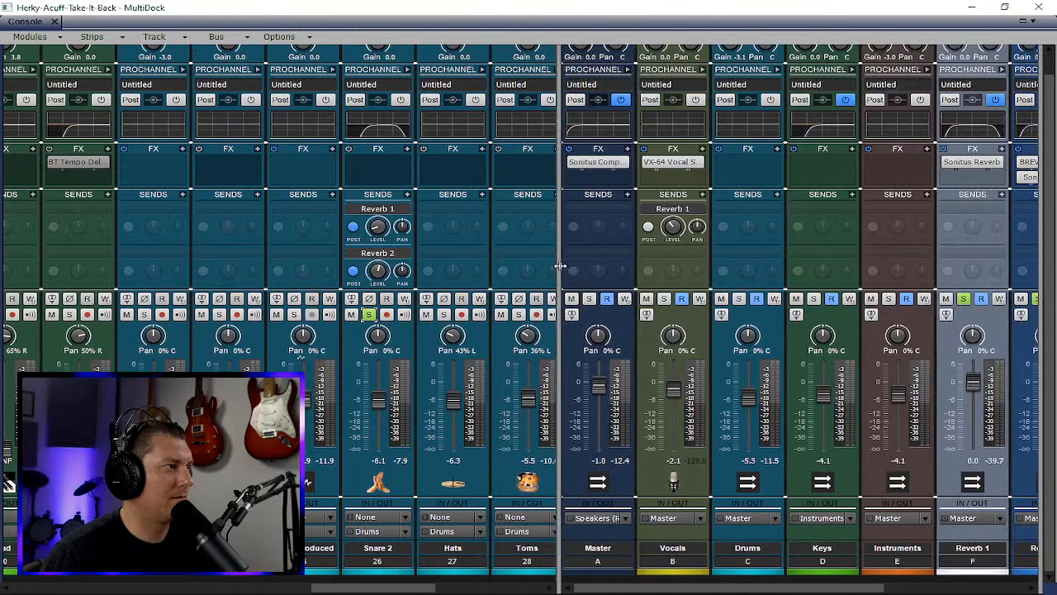
- Compare Snare 2's Reverb 1 and Reverb 2 sends disabled and enabled, and in pre- and post-fader mode, ending with both enabled and post-fader
left_click(351, 254)
left_click(351, 208)
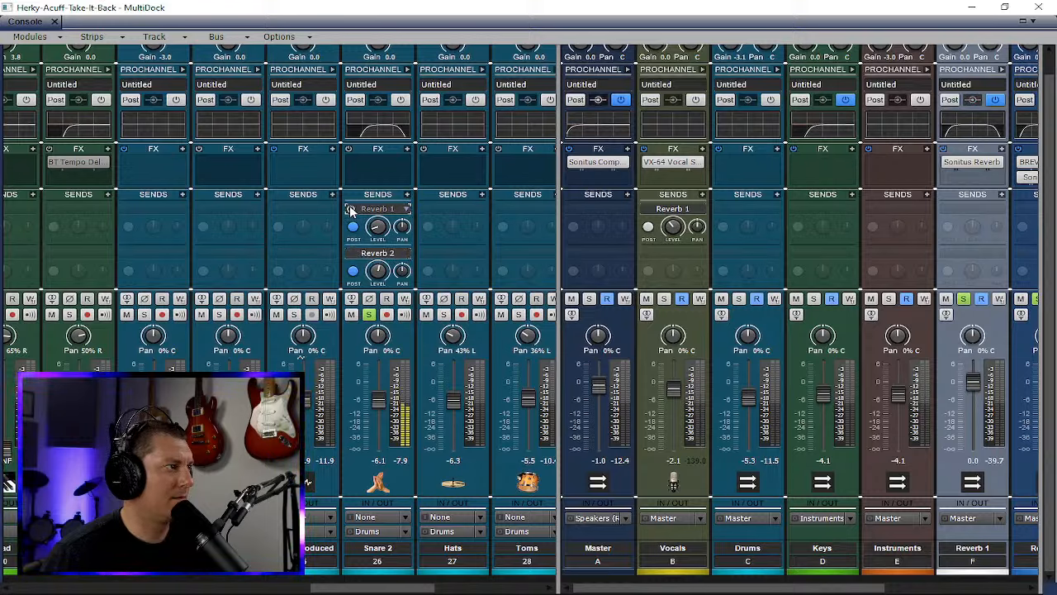
left_click(351, 208)
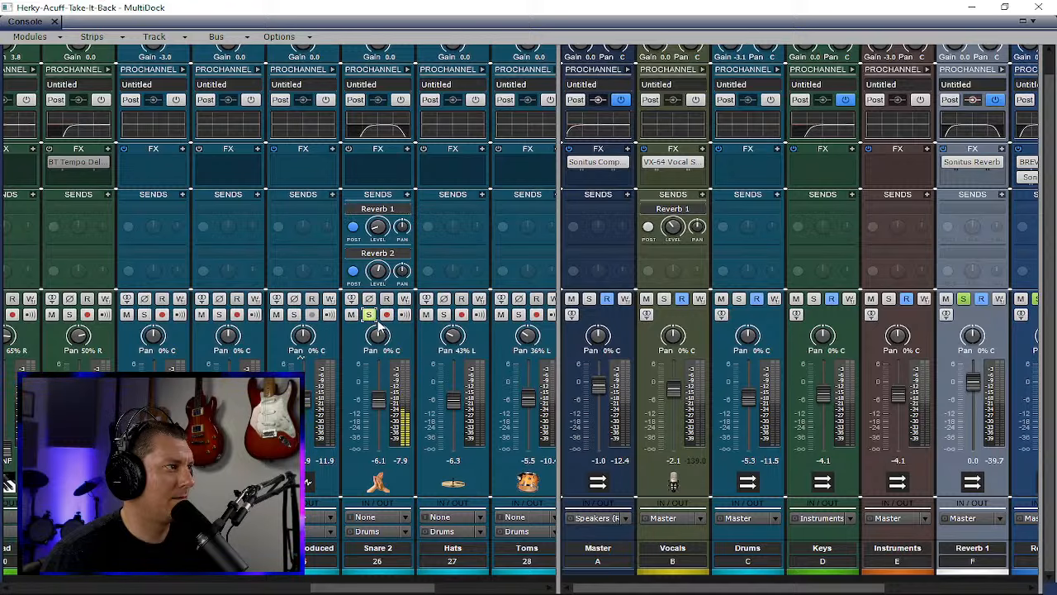
left_click_drag(557, 313, 382, 299)
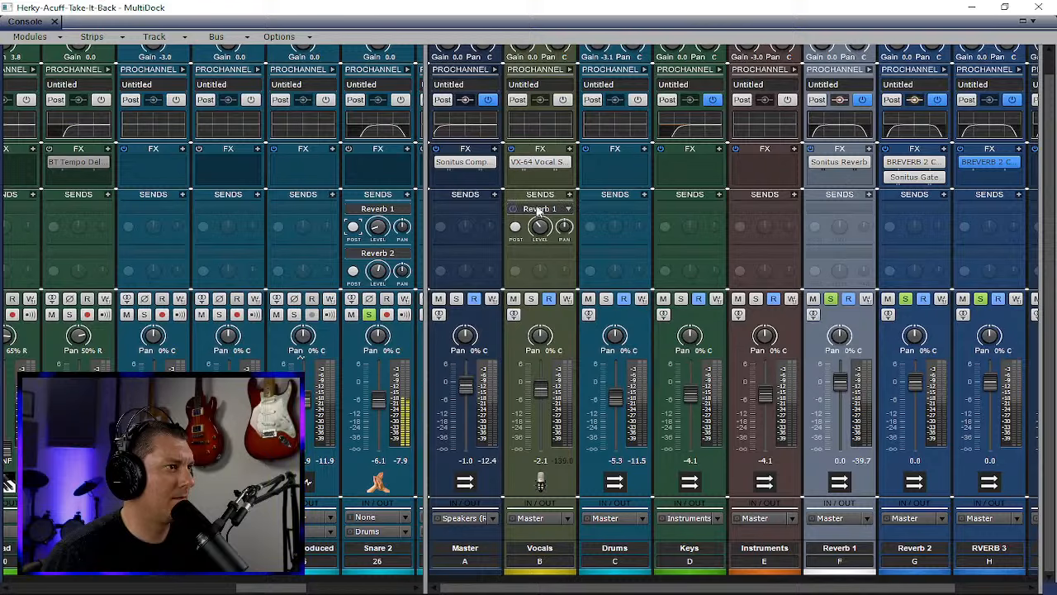
left_click(353, 226)
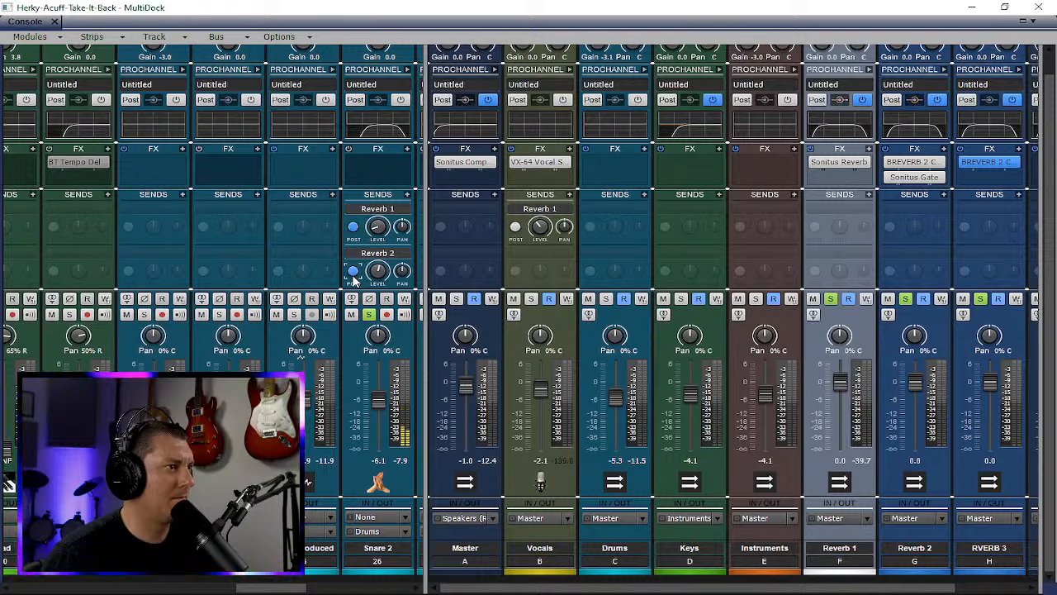
- Turn off solo on the Reverb 1, Reverb 2 and RVERB 3 buses and on the Snare 2 track
left_click(815, 162)
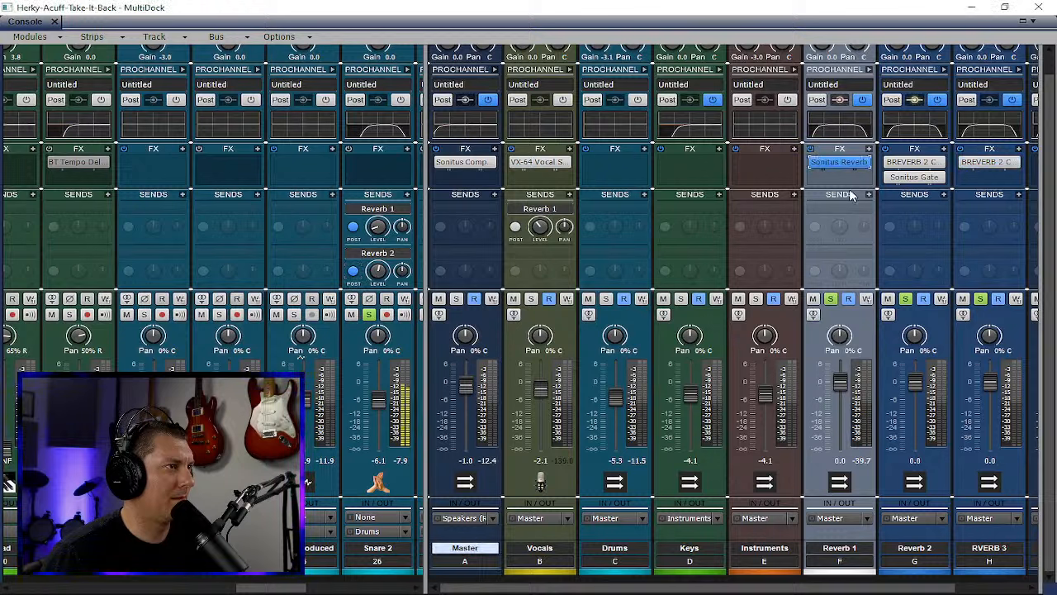
left_click(830, 299)
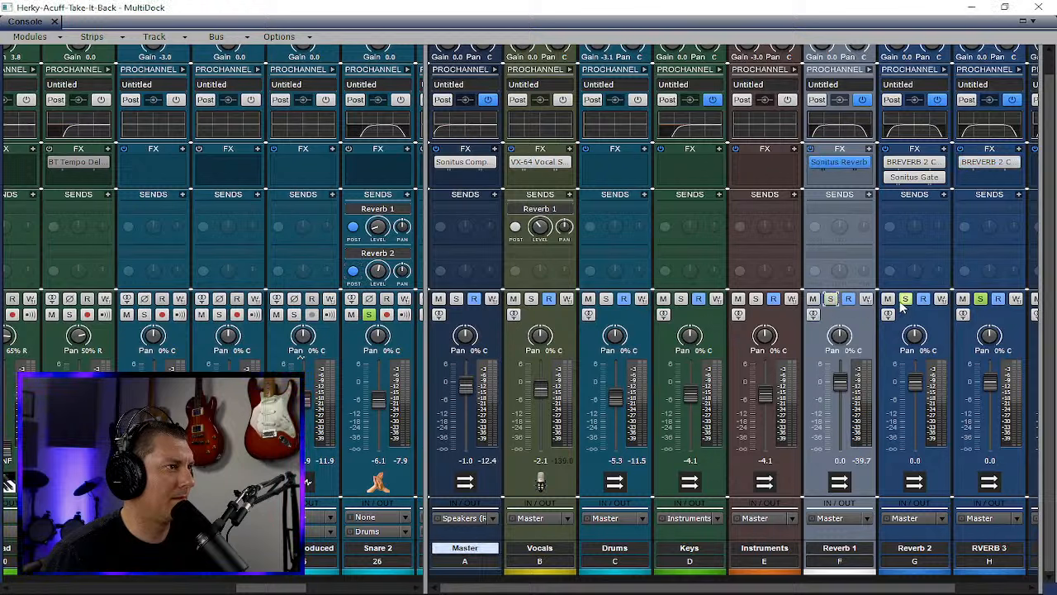
left_click(905, 298)
left_click(980, 299)
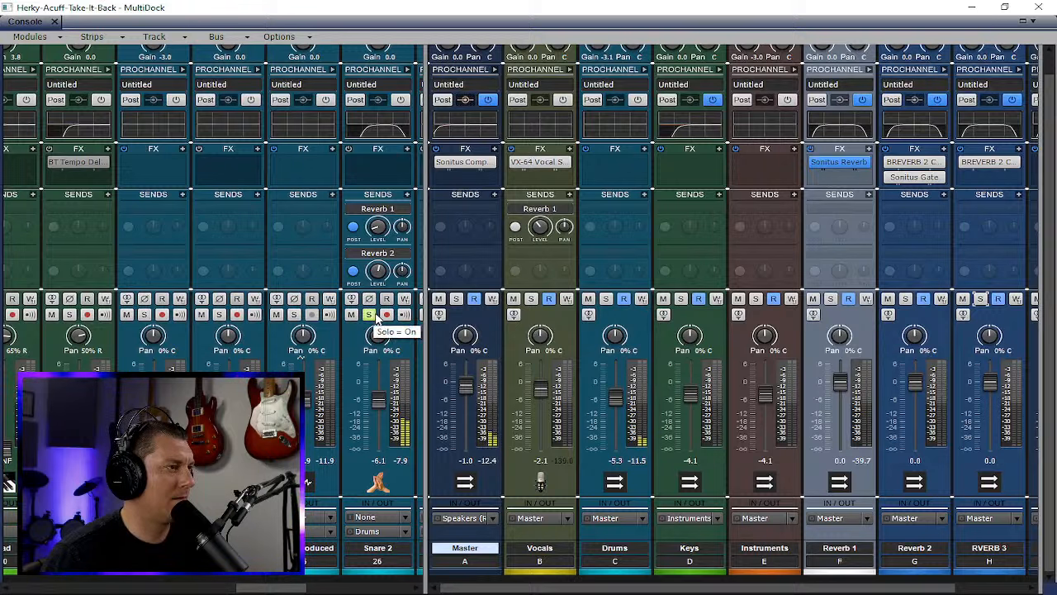
left_click_drag(427, 286, 457, 275)
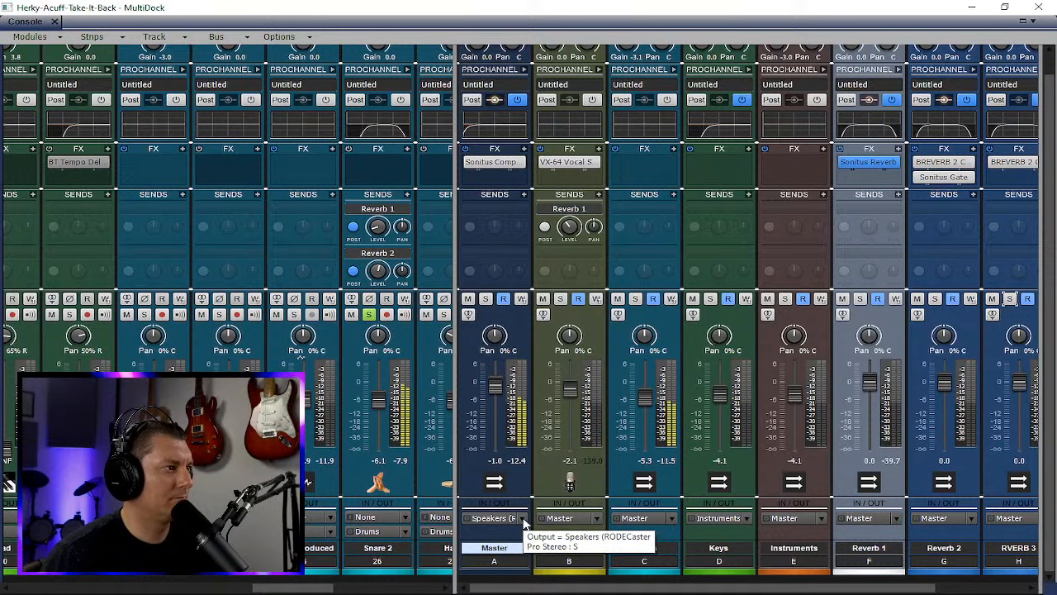
left_click(370, 316)
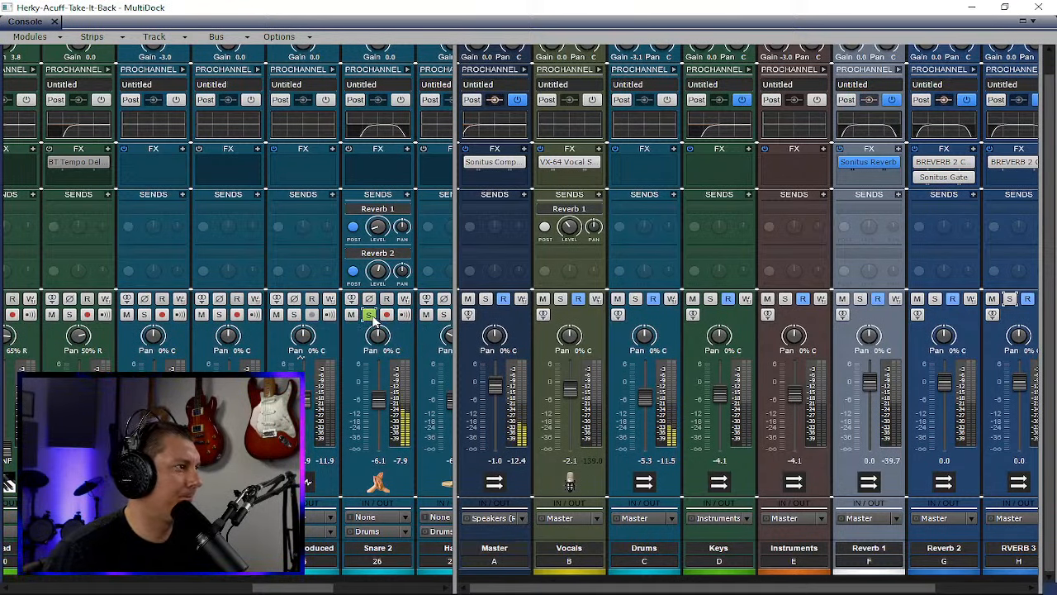
- Widen the track section and delete the Reverb 2 and Reverb 1 sends from the Snare 2 track
left_click_drag(455, 302, 779, 383)
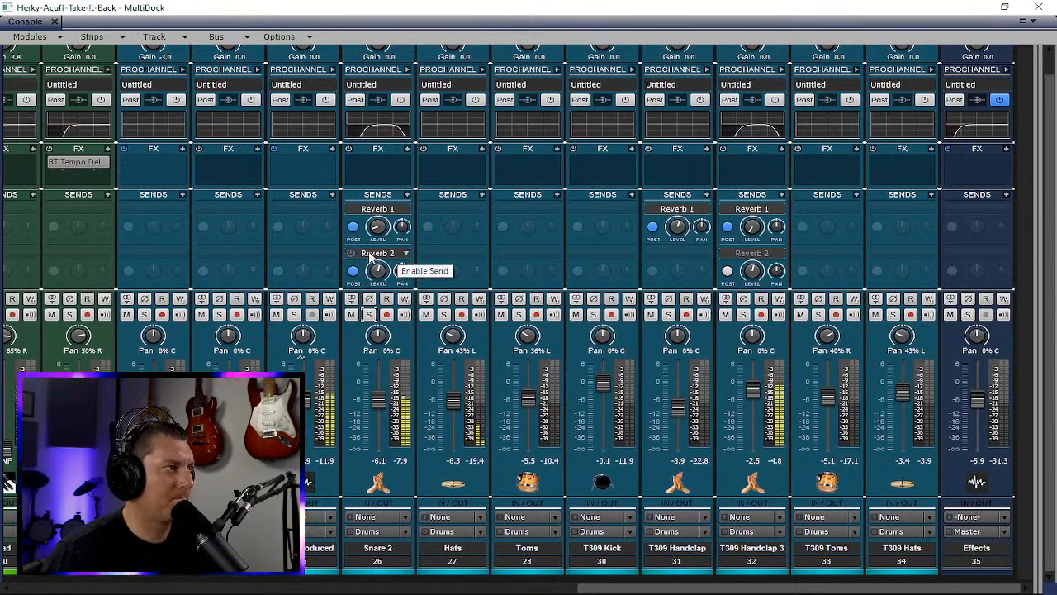
left_click(405, 253)
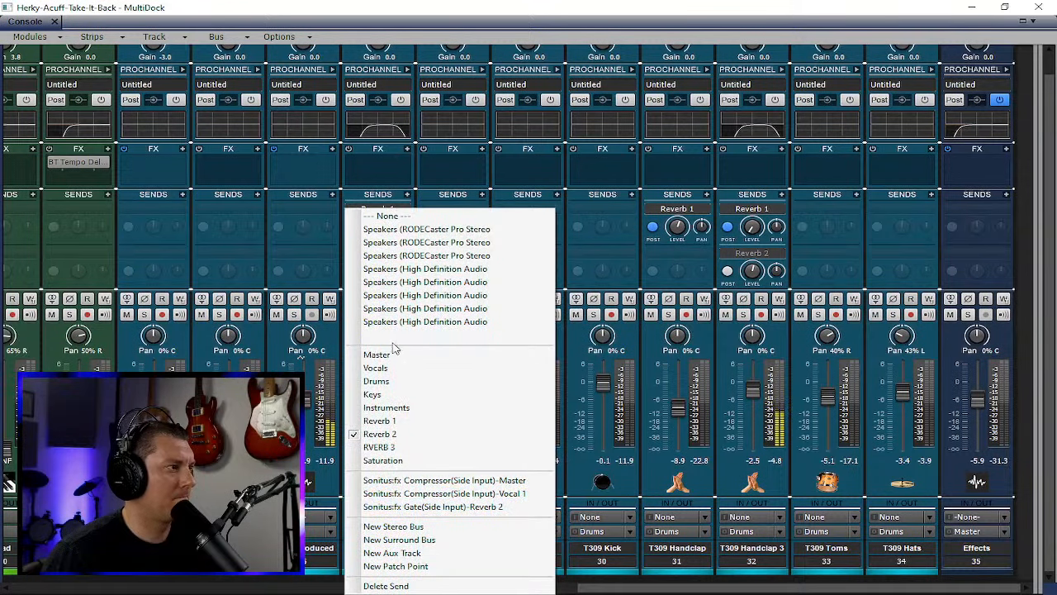
left_click(385, 585)
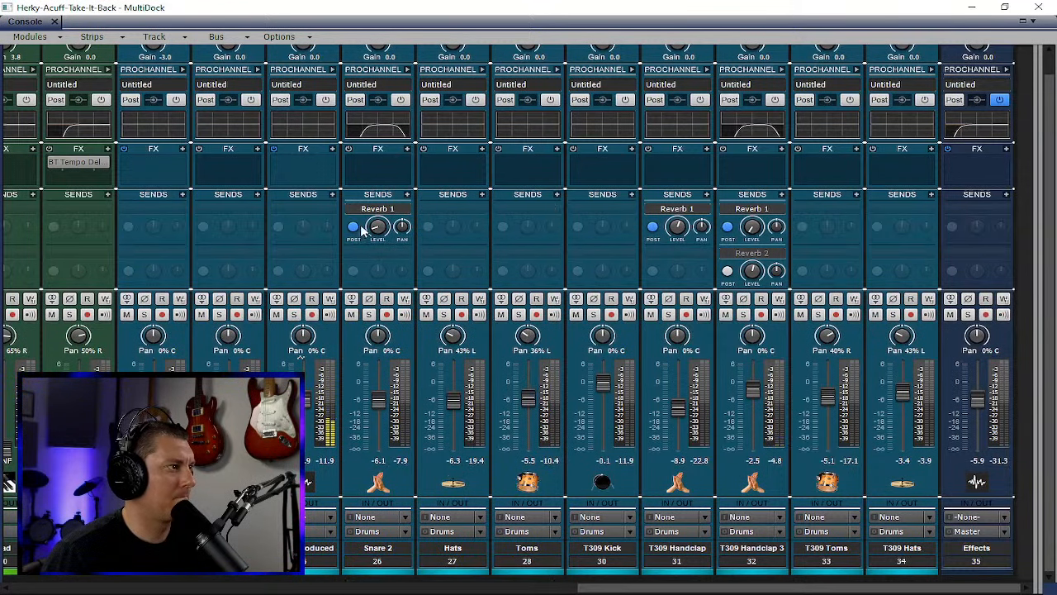
left_click(406, 210)
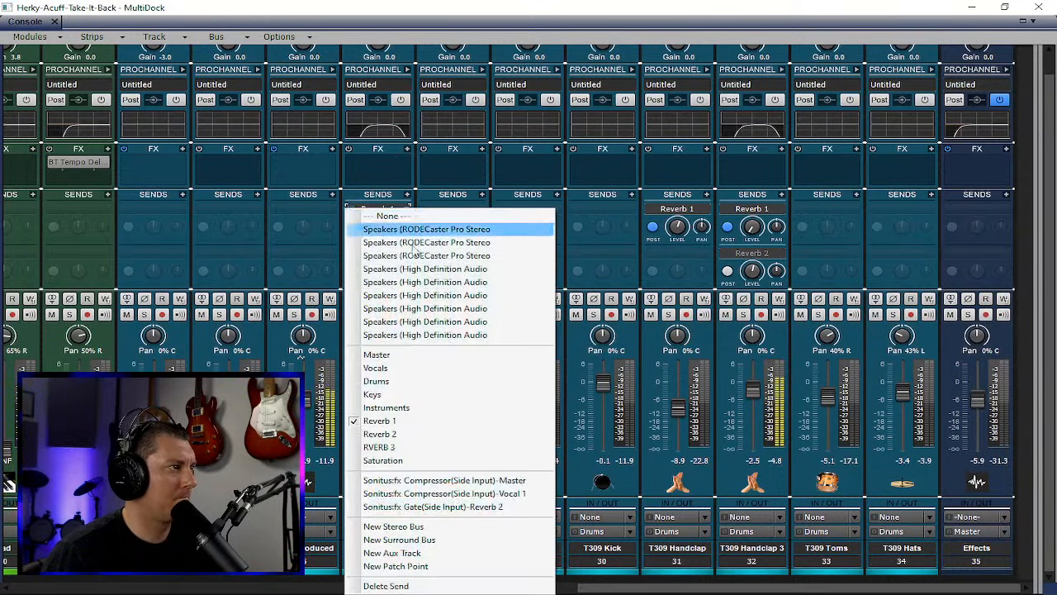
left_click(386, 583)
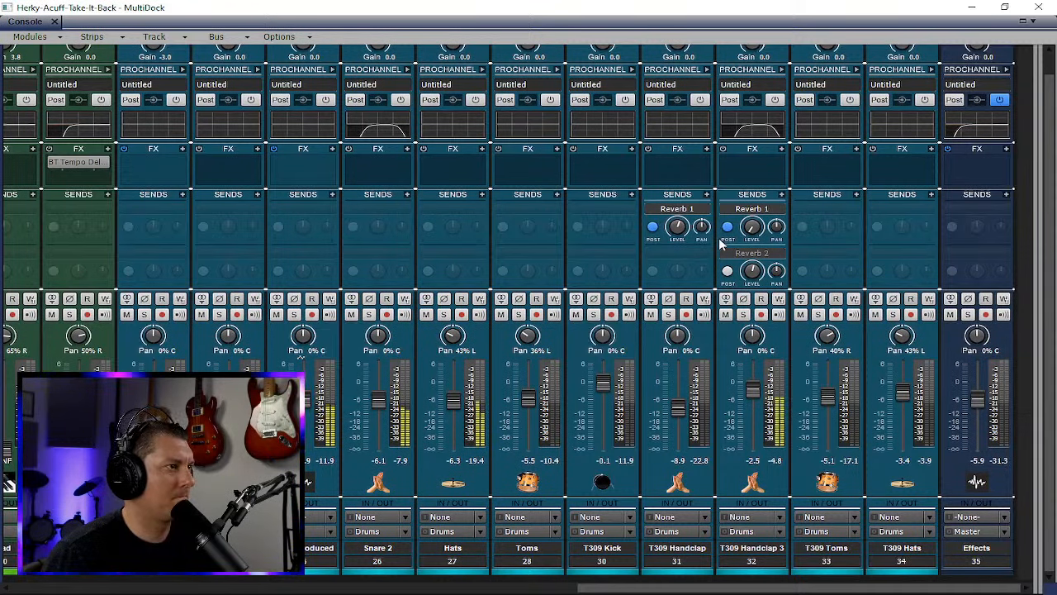
- Delete the Reverb 1 send from T309 Handclap and the Reverb 1 and Reverb 2 sends from T309 Handclap 3
left_click(703, 210)
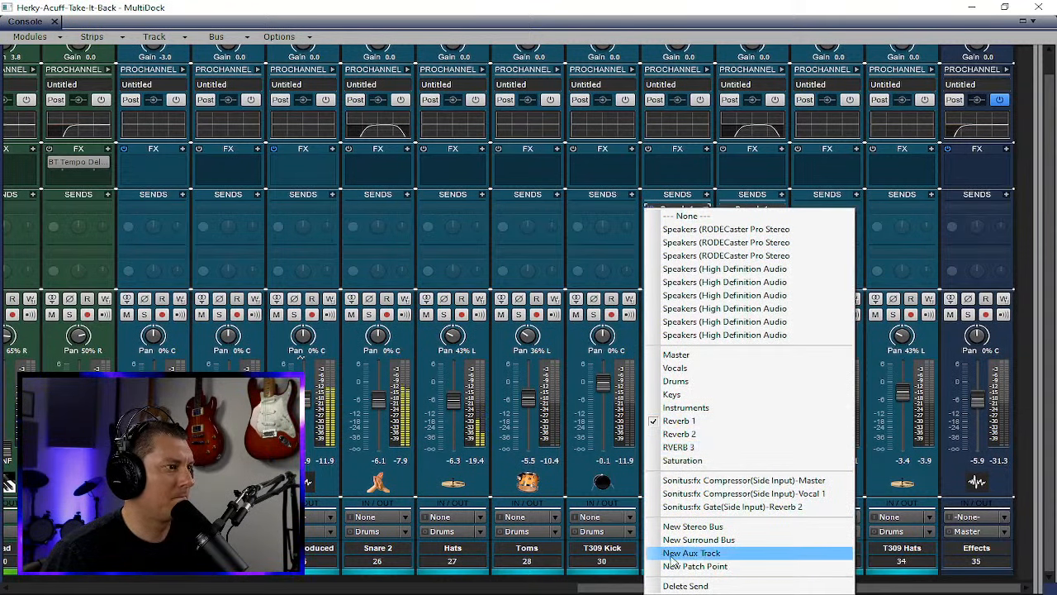
left_click(674, 585)
left_click(781, 210)
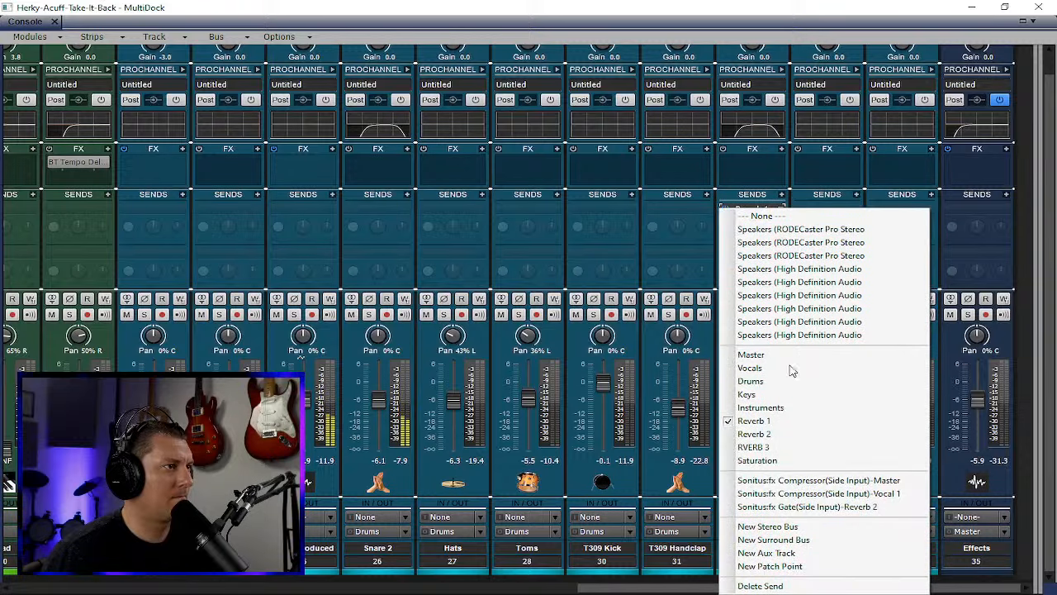
left_click(760, 586)
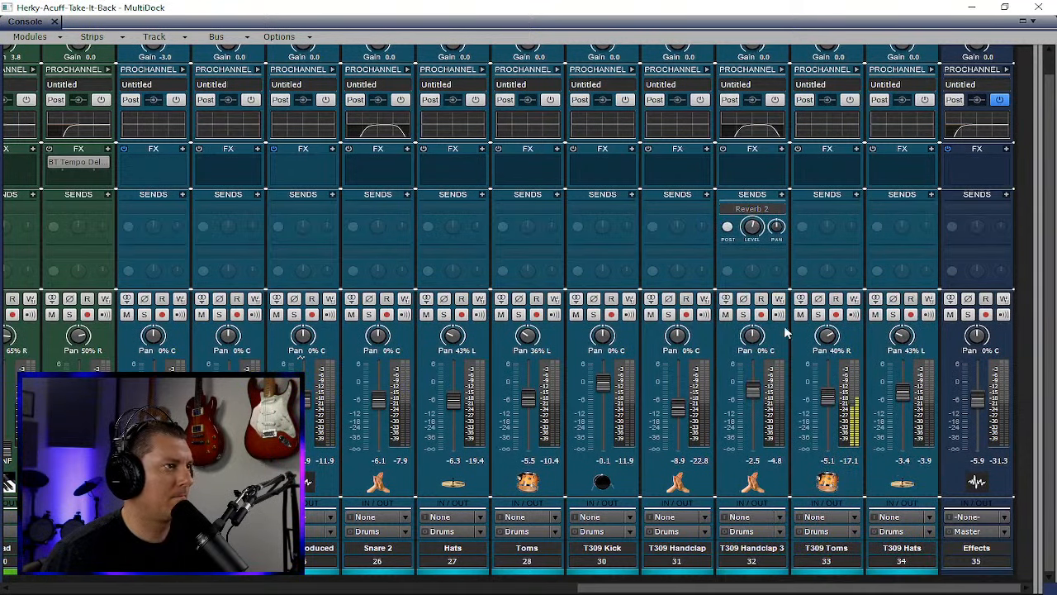
left_click(781, 212)
left_click(760, 586)
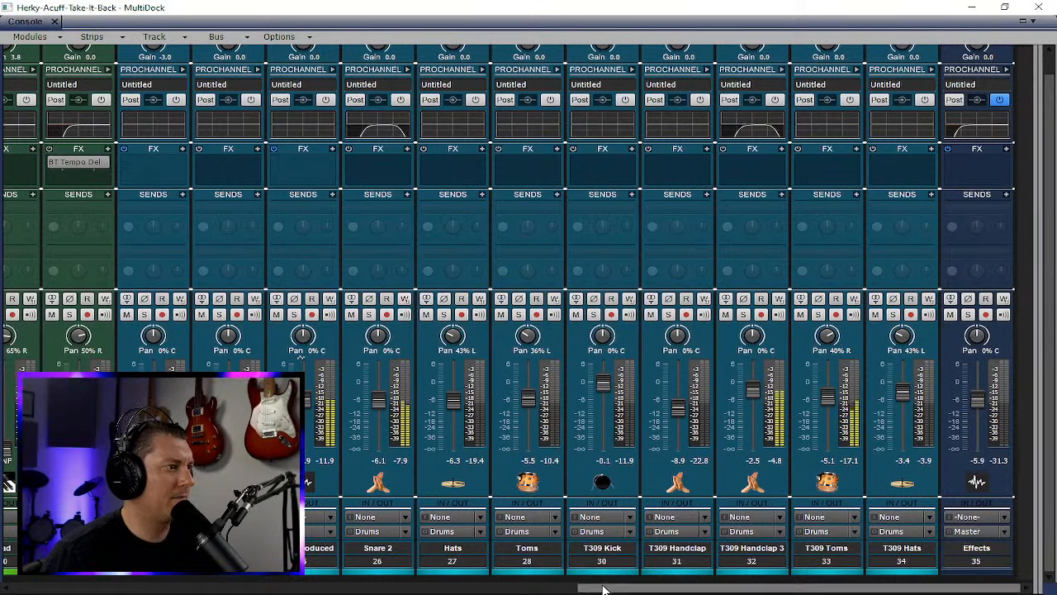
- Select the Harmony Br 4, 5 and 6 tracks and delete all their Reverb 1 and Saturation sends
left_click_drag(608, 587, 9, 583)
left_click(569, 565)
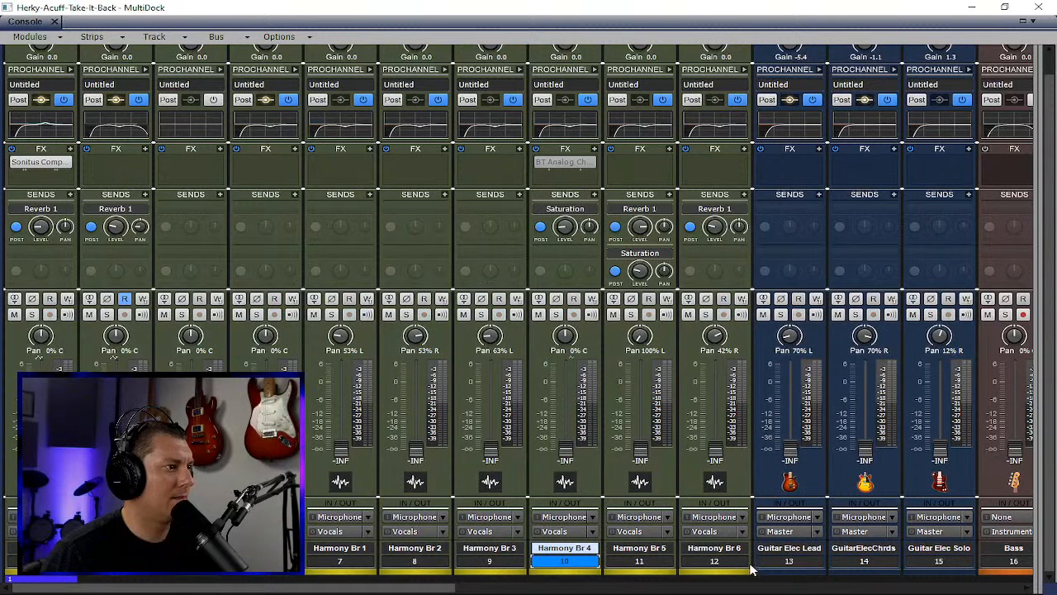
left_click_drag(727, 565, 593, 565)
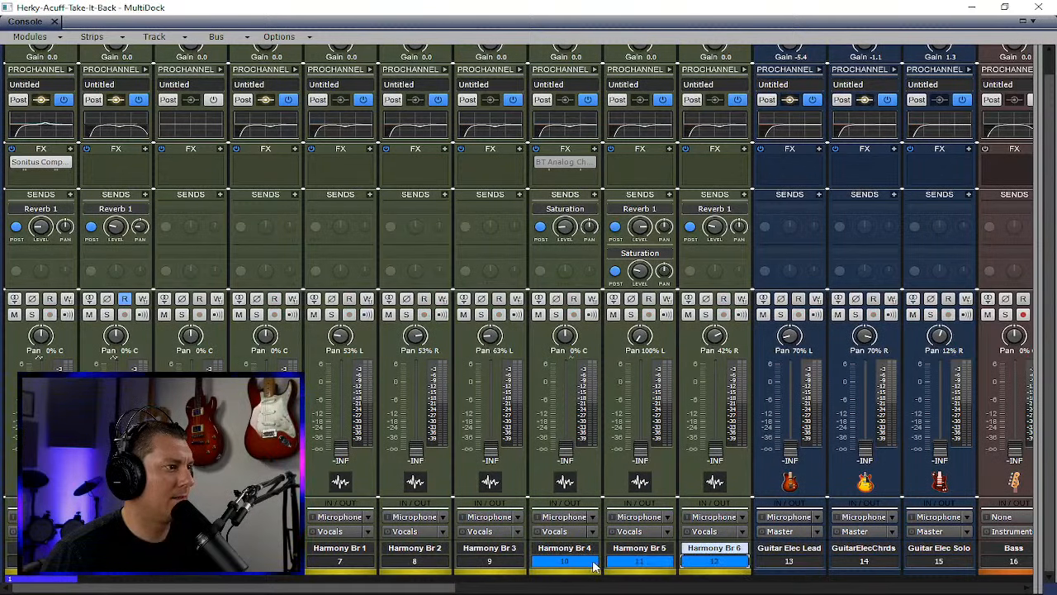
left_click(593, 212)
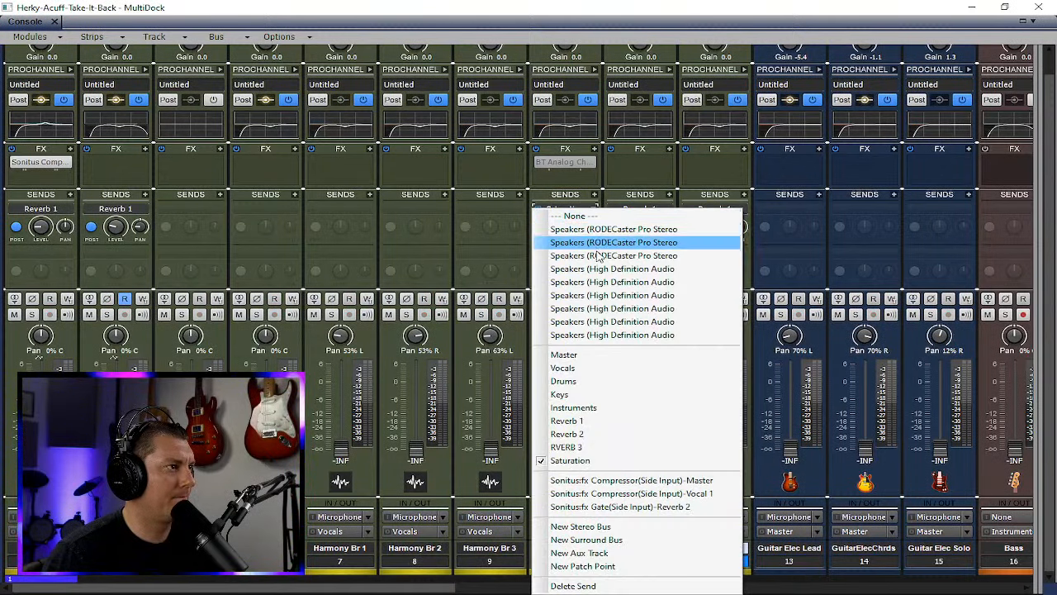
left_click(595, 578)
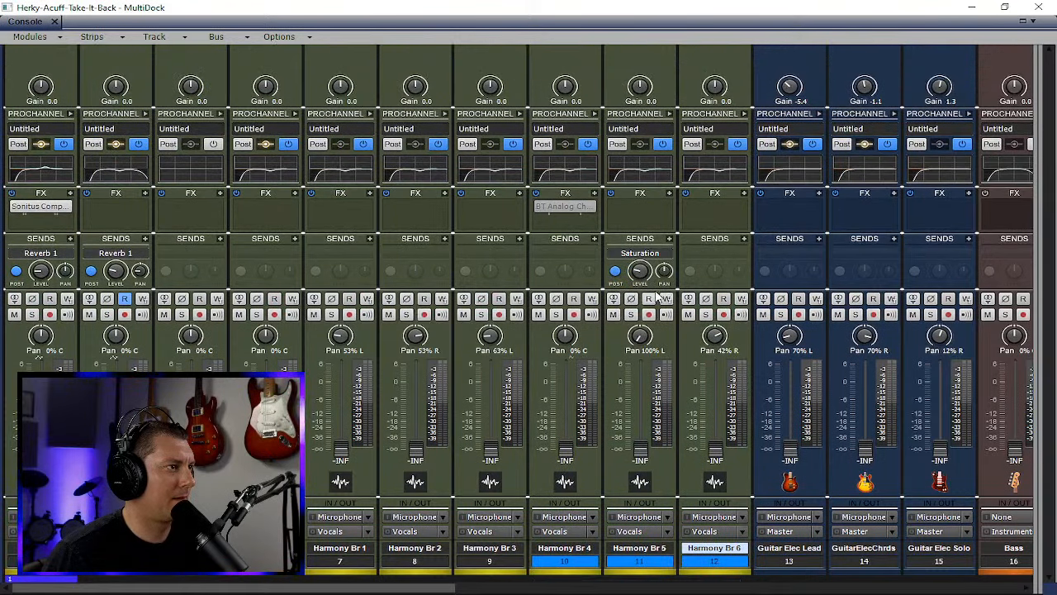
left_click(669, 252)
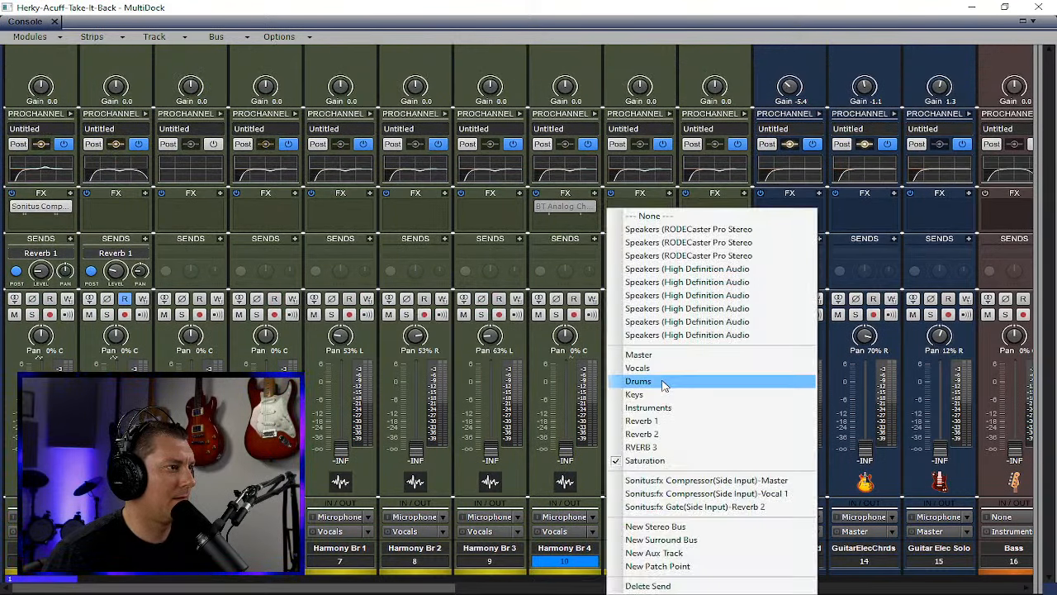
left_click(653, 586)
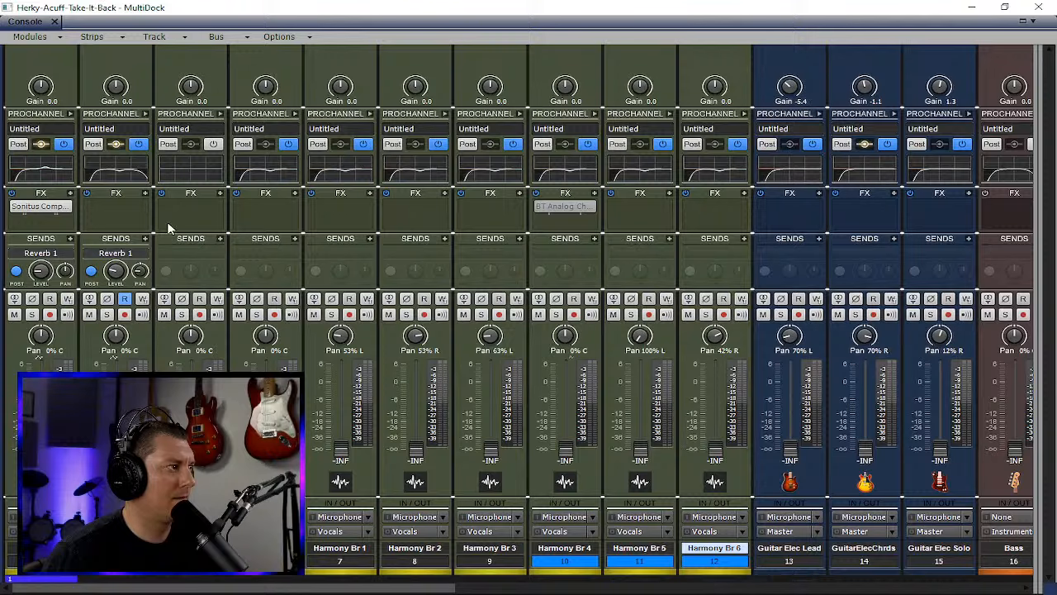
- Delete the Reverb 1 sends from the Vocal 2 and Vocal 1 tracks
left_click(144, 254)
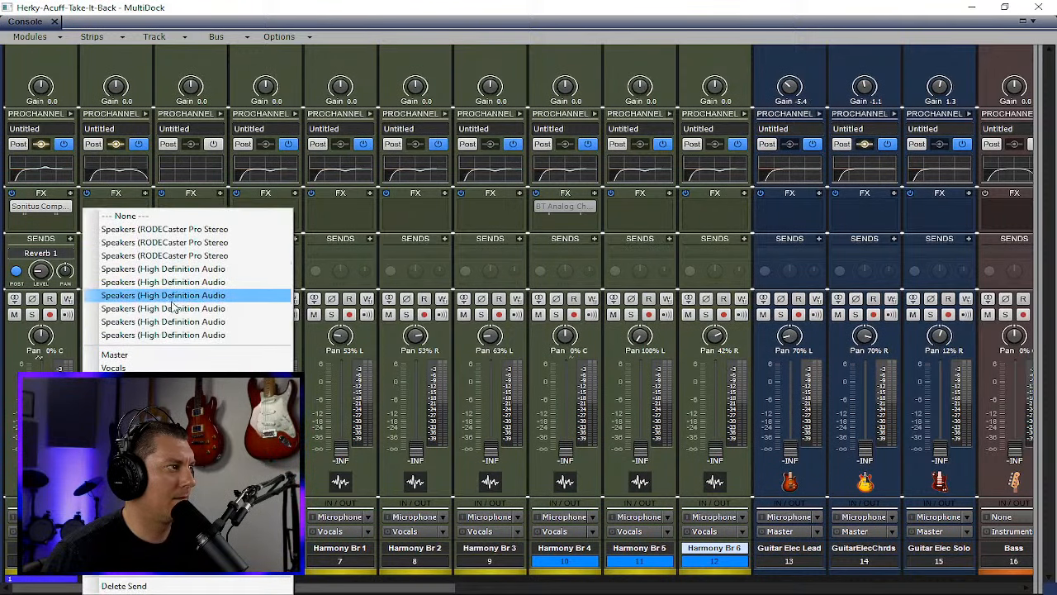
left_click(111, 583)
left_click(68, 255)
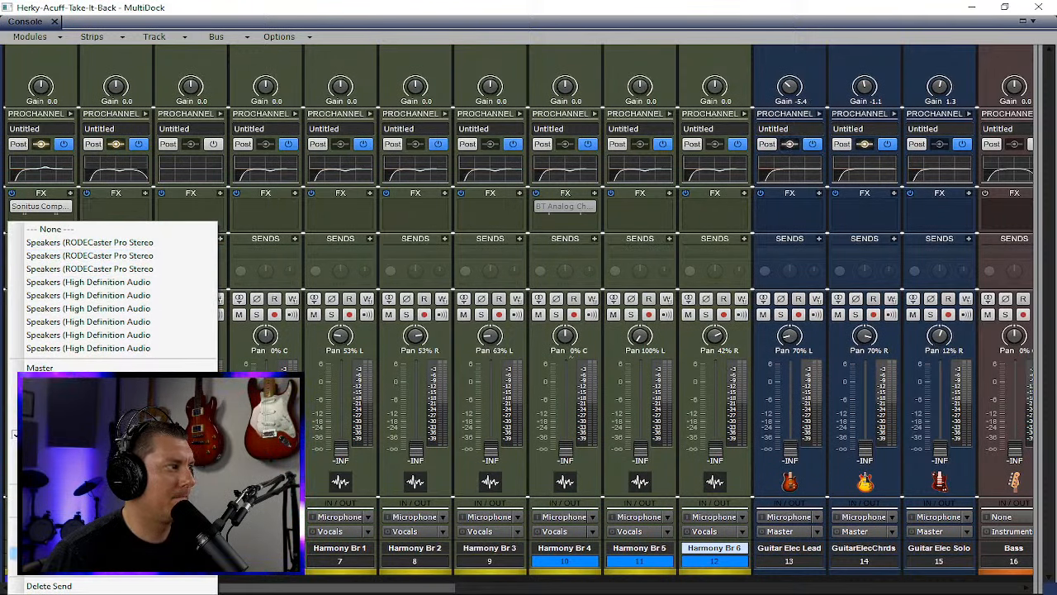
left_click(37, 584)
- Add a send to the Reverb 1 bus on the Snare 2 track
left_click_drag(446, 585, 1012, 584)
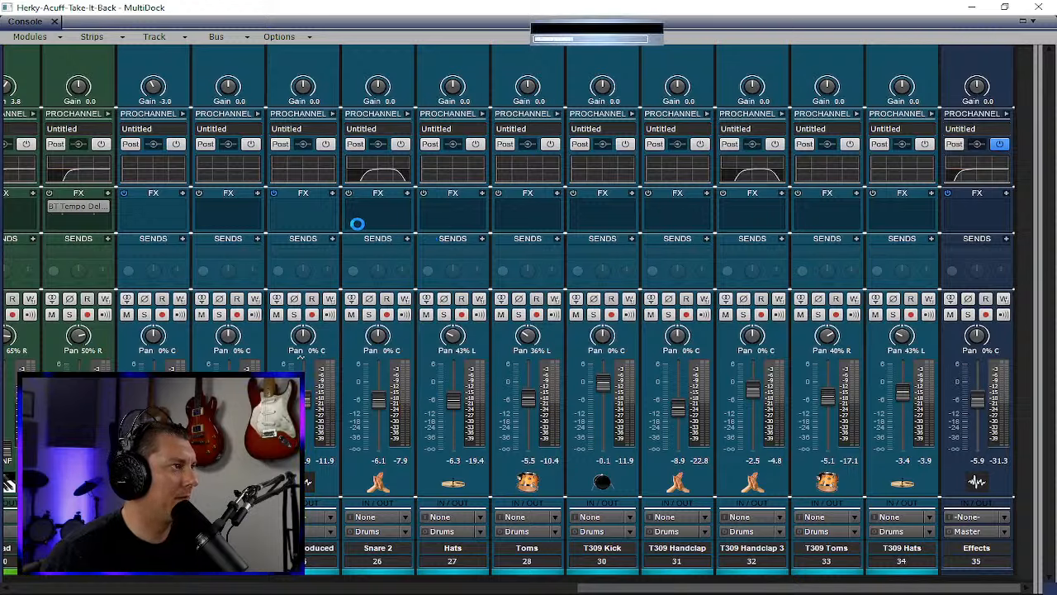
left_click(407, 239)
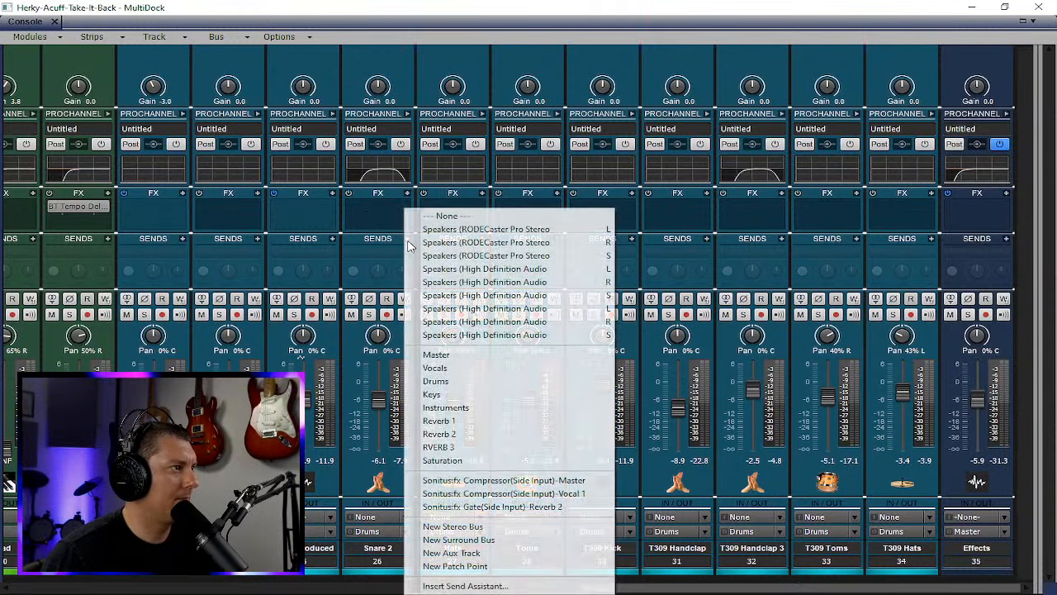
left_click(452, 422)
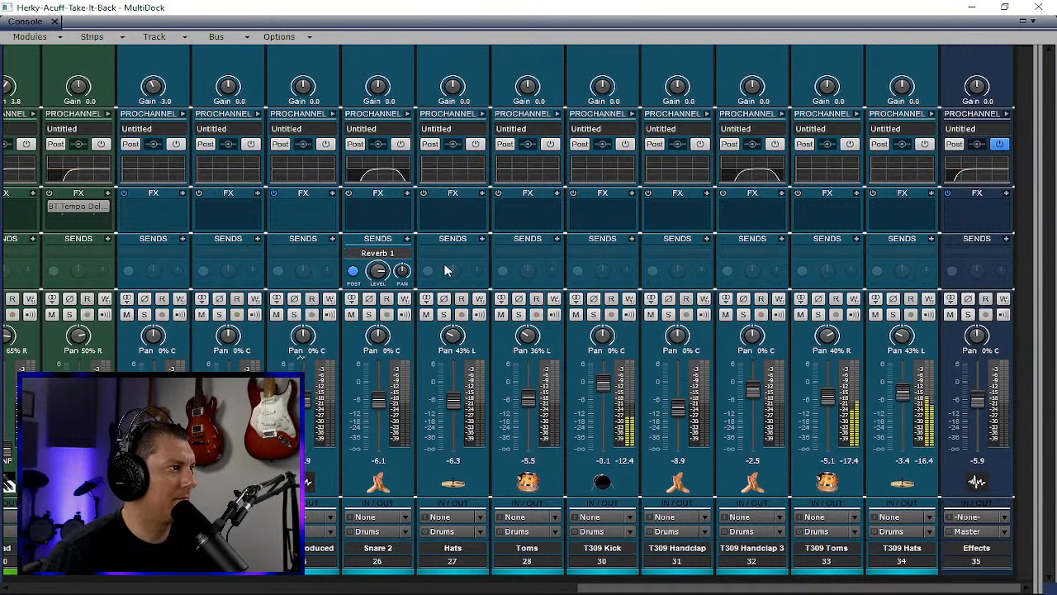
- Return to the track view, expand the Drums folder, and enlarge T309 Handclap and T309 Kick to examine their waveforms
left_click(973, 8)
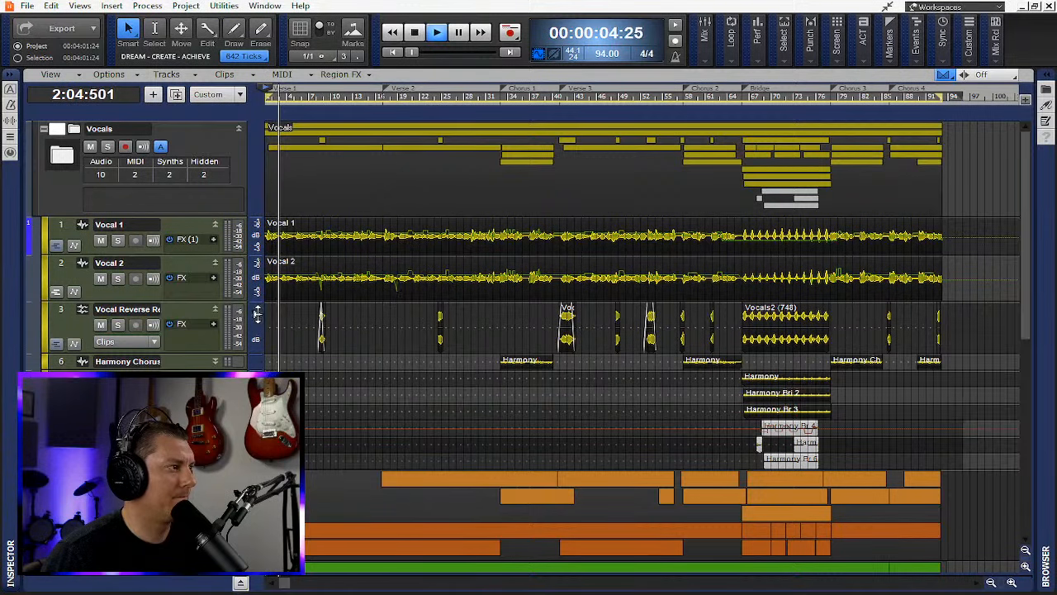
scroll(190, 340, "down", 10)
left_click(43, 286)
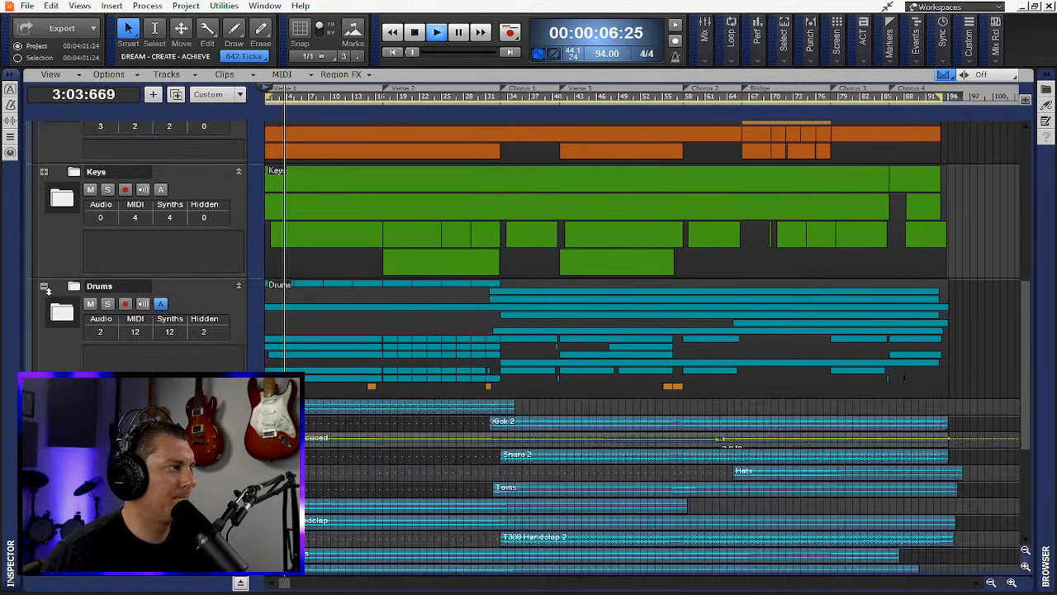
scroll(306, 446, "down", 3)
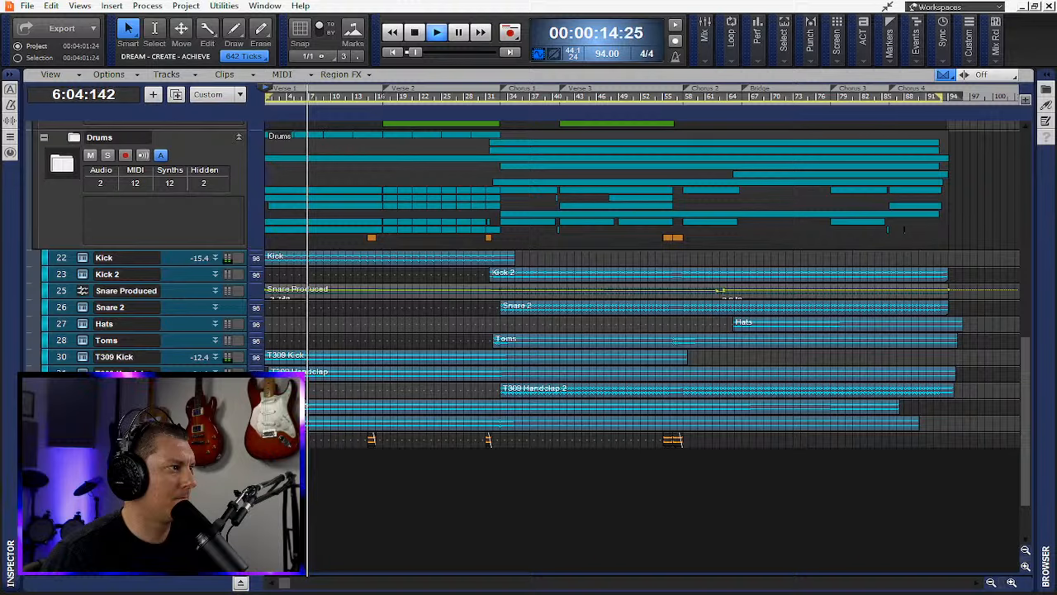
left_click(216, 373)
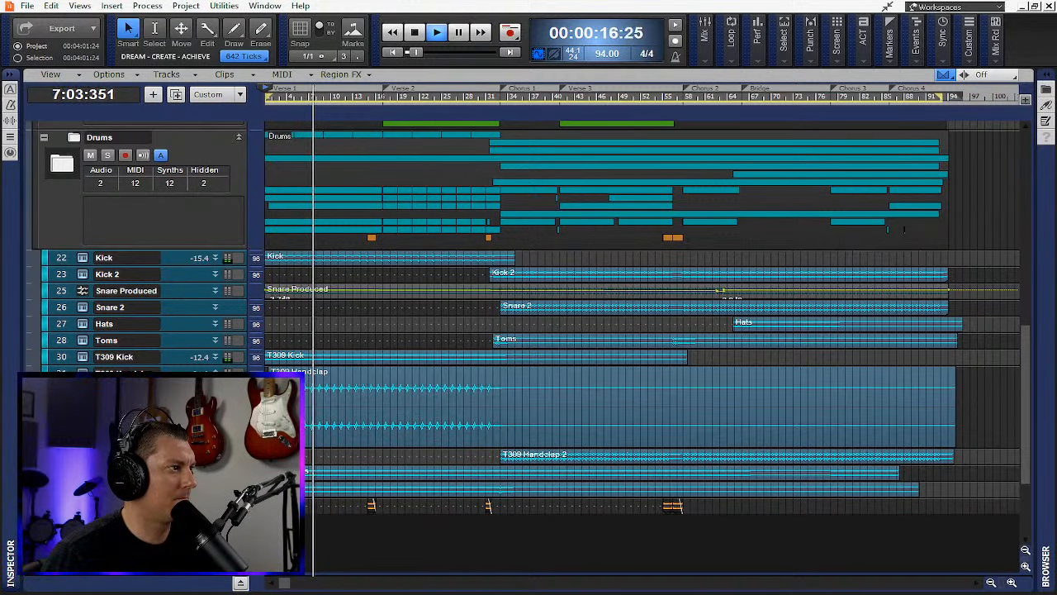
left_click_drag(176, 370, 177, 459)
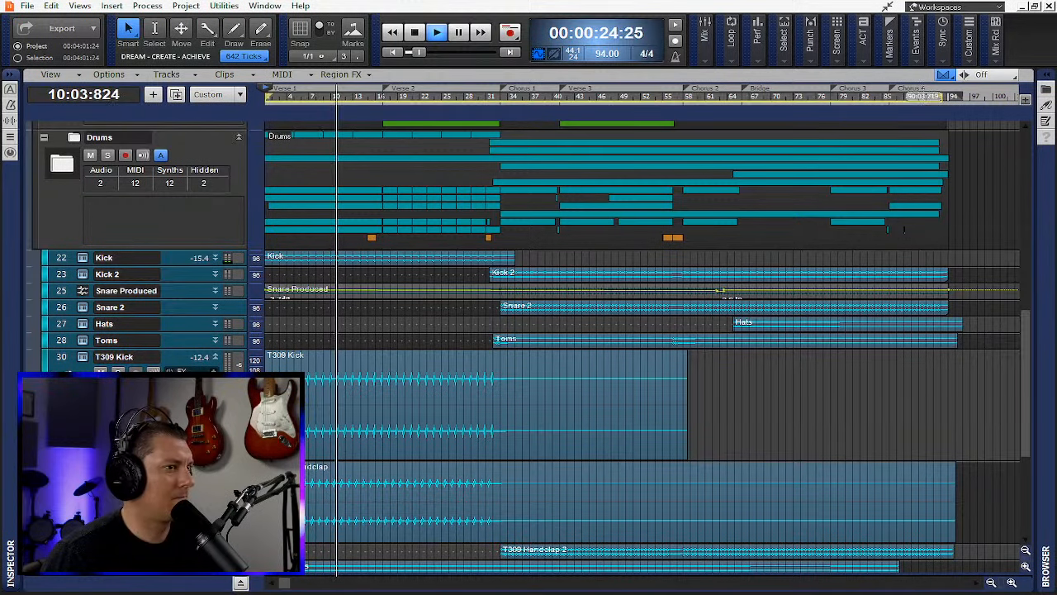
- Go back to the console and check the value of the Snare 2 track's Reverb 1 send level
key("d")
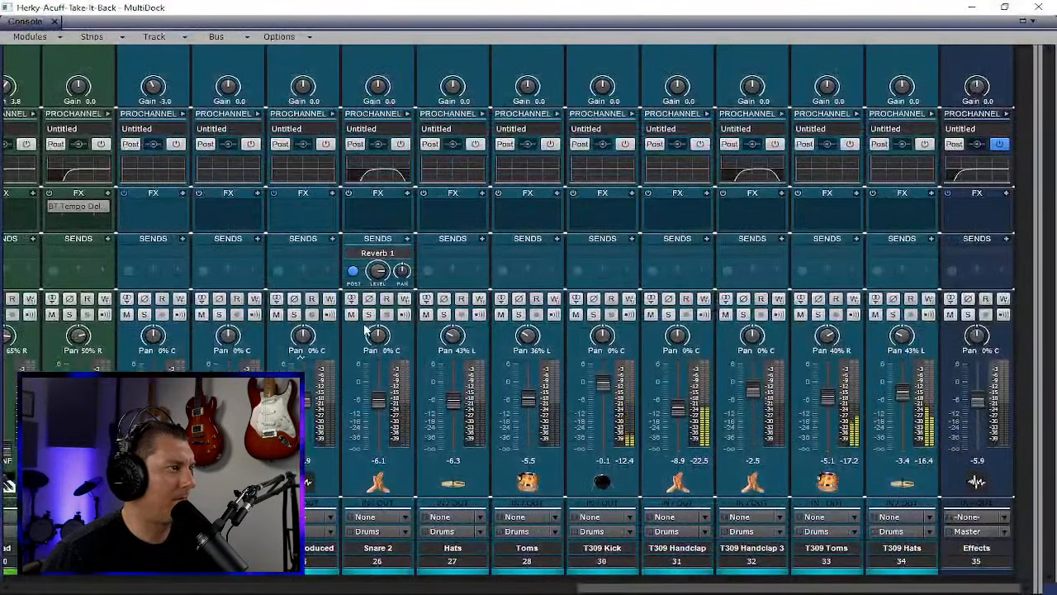
left_click(378, 270)
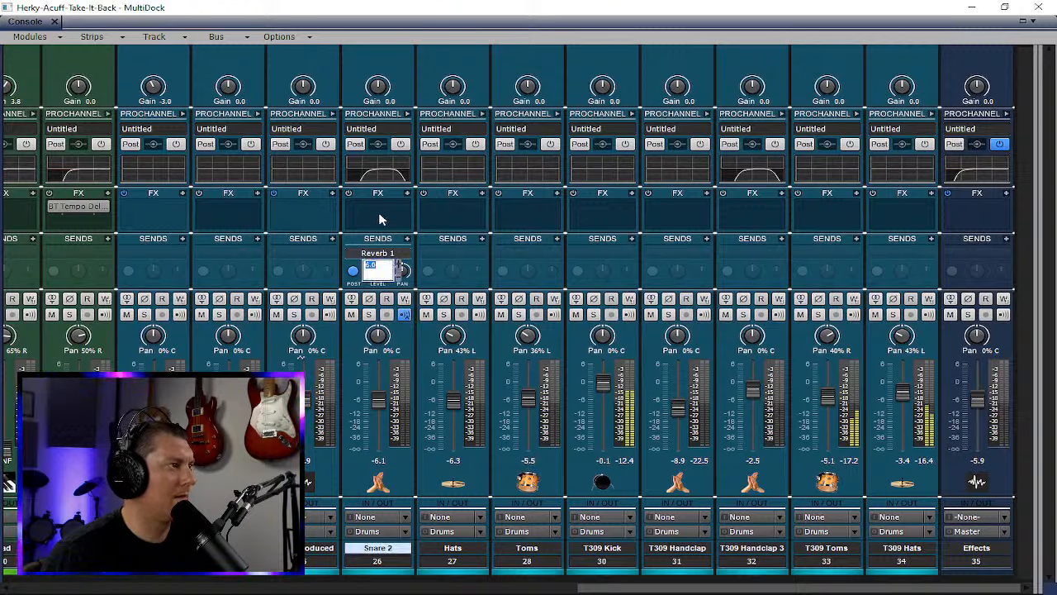
double_click(378, 270)
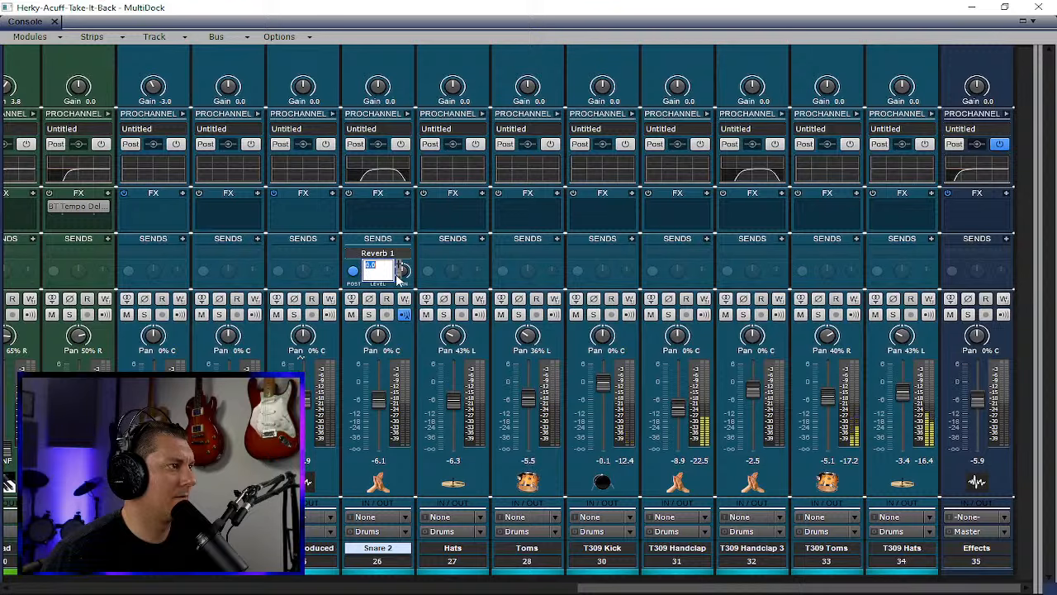
left_click(384, 204)
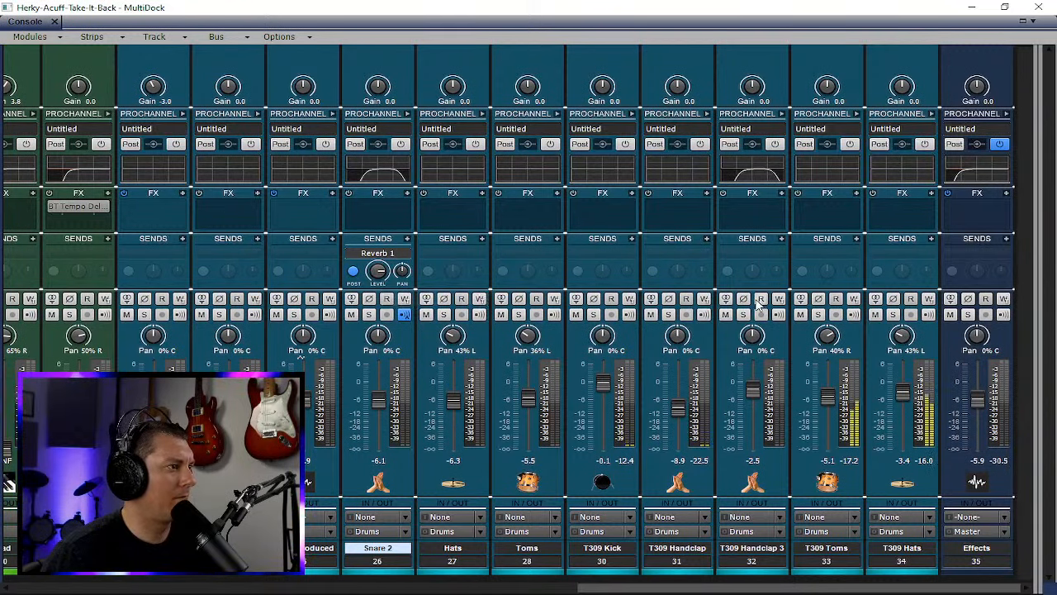
- Add a Reverb 1 send to the T309 Handclap track and lower its send level to about -5.8
left_click(706, 240)
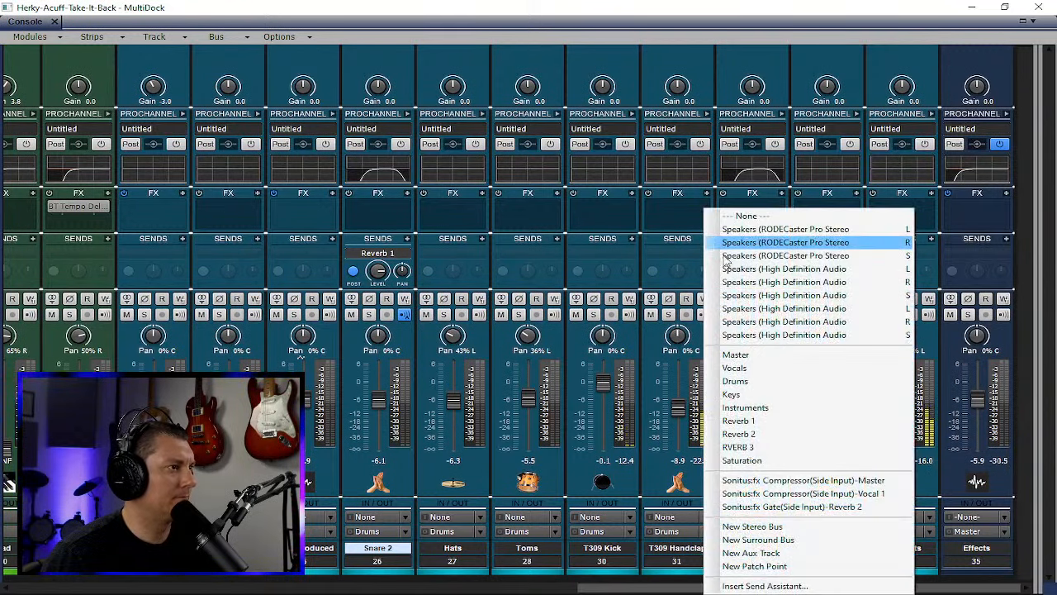
left_click(766, 415)
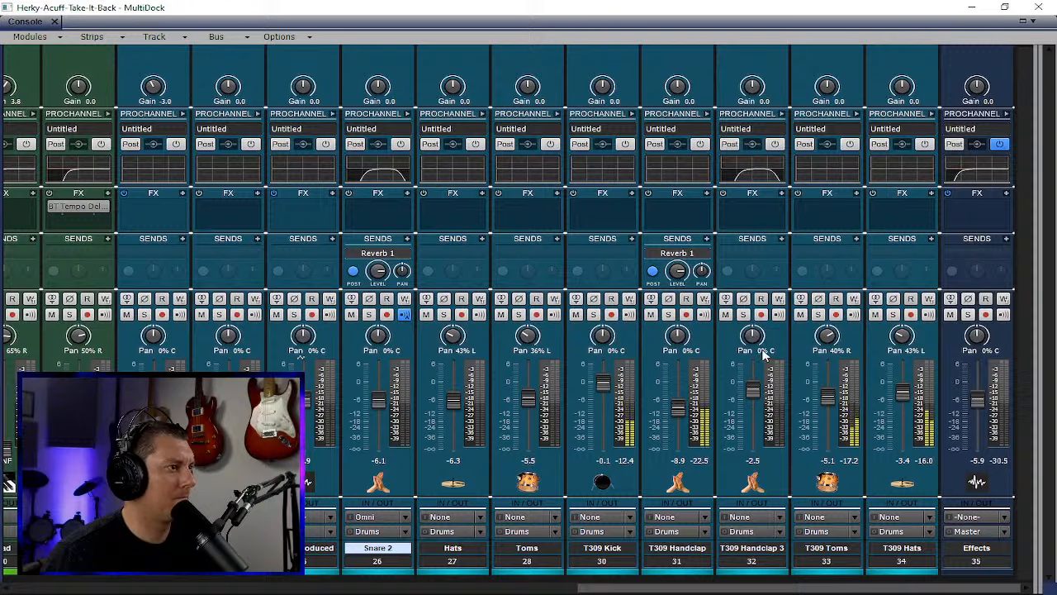
left_click_drag(678, 276, 678, 267)
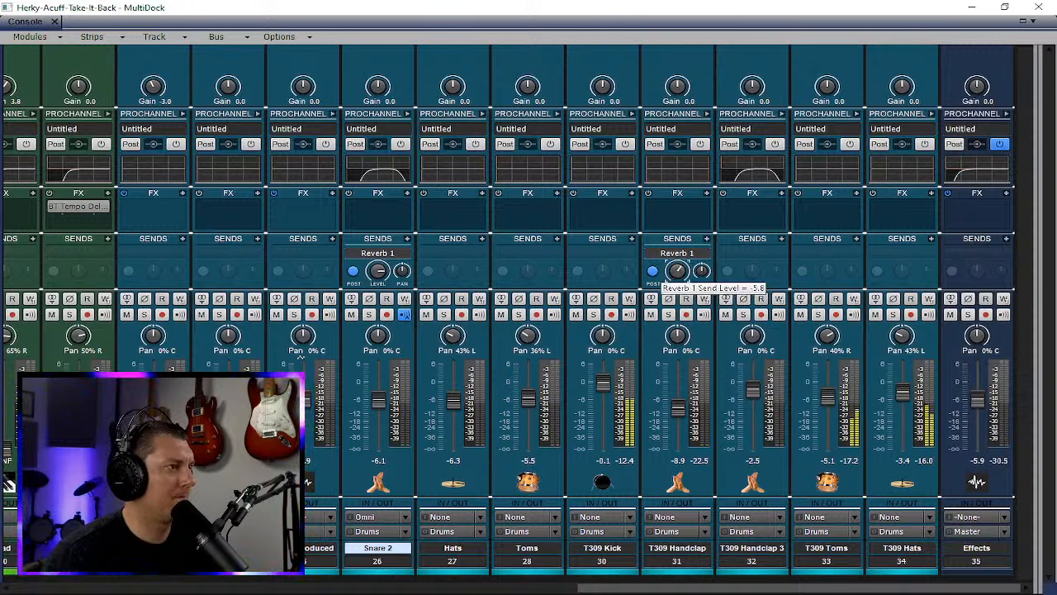
- Add a Reverb 2 send to the T309 Handclap track, centre its pan and lower its send level
left_click(708, 240)
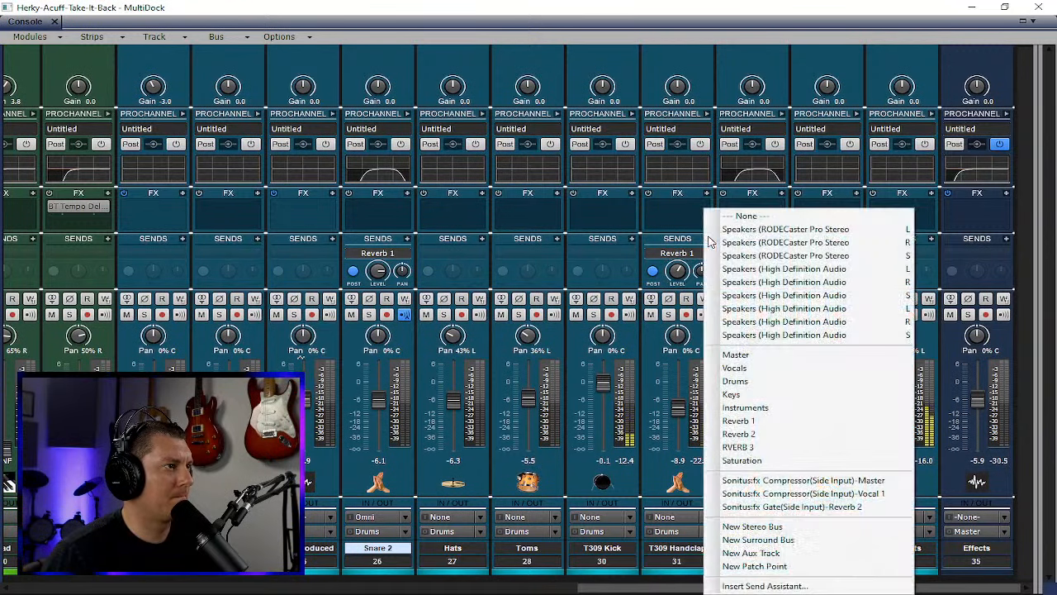
left_click(741, 417)
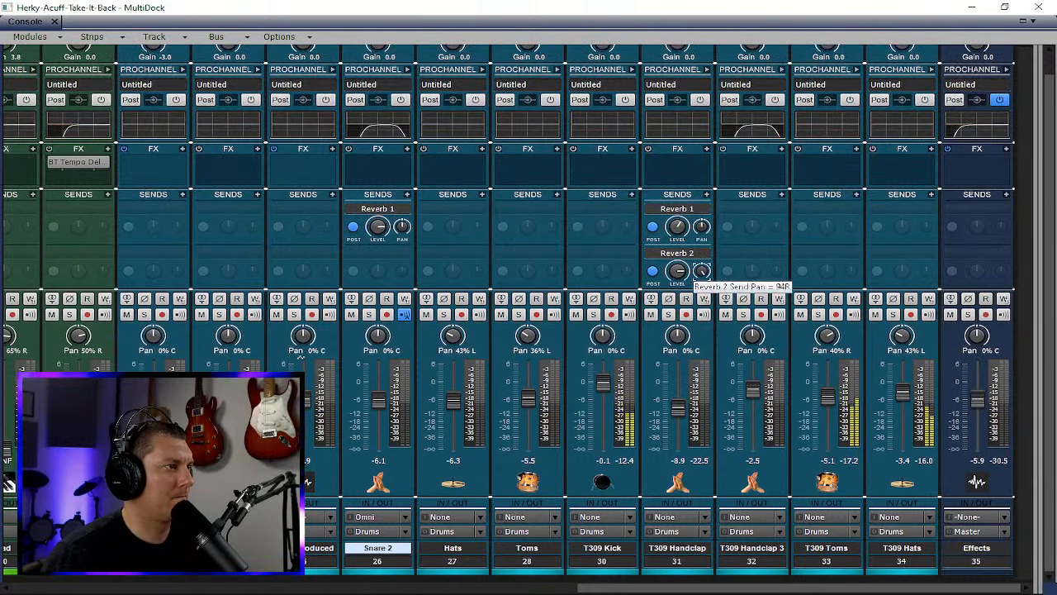
double_click(701, 271)
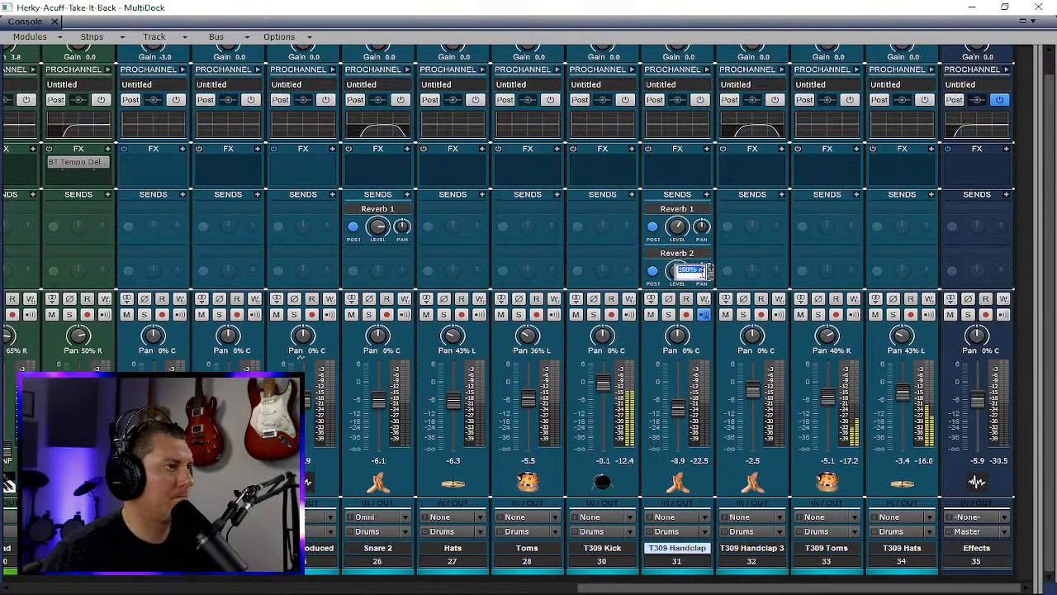
key("Return")
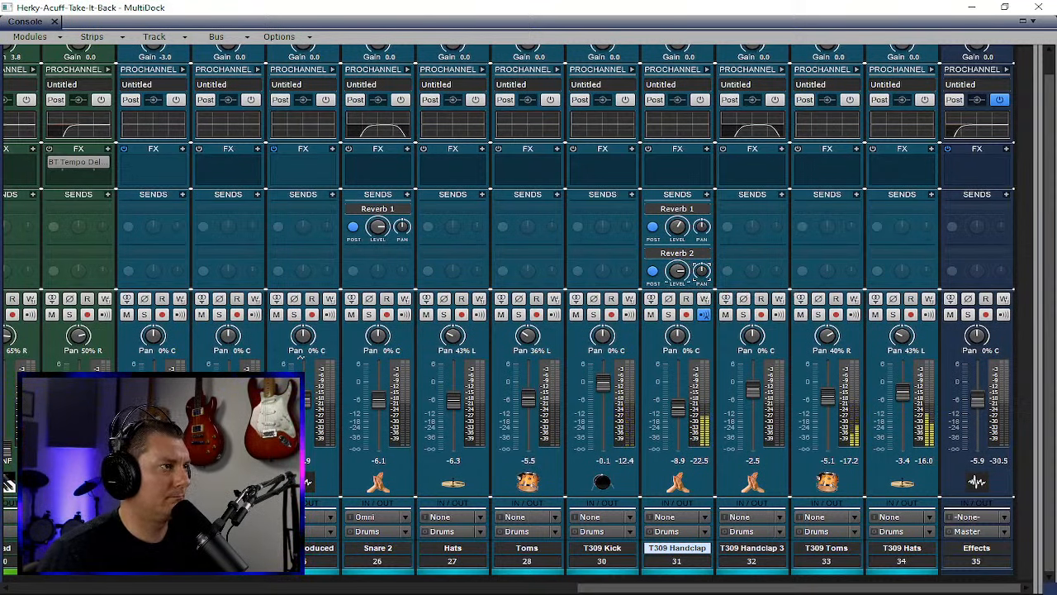
left_click_drag(677, 271, 677, 284)
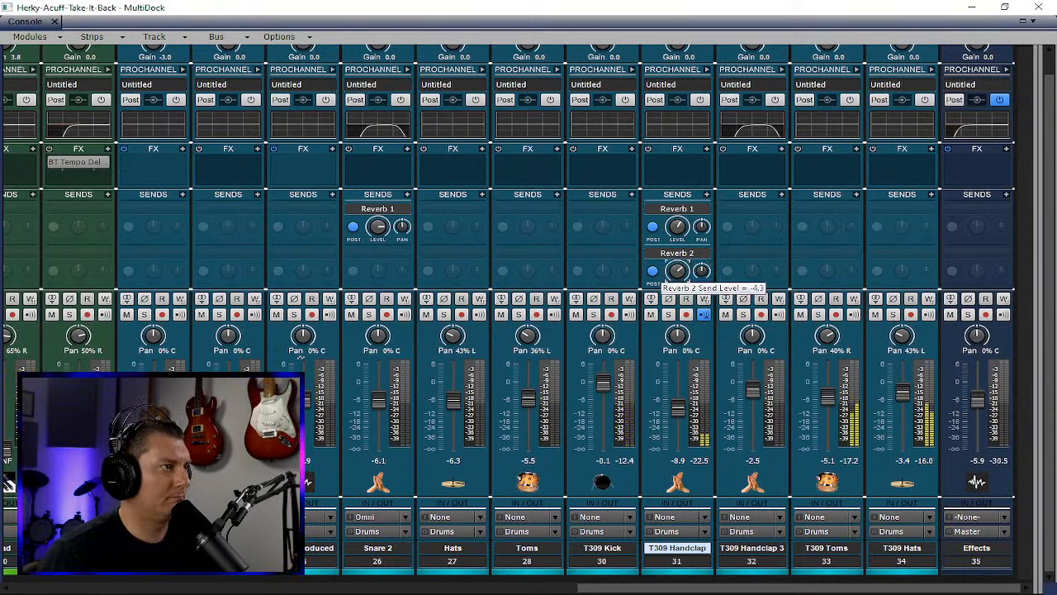
- Add an RVERB 3 send to the T309 Handclap track and lower its send level
left_click(707, 194)
left_click(735, 436)
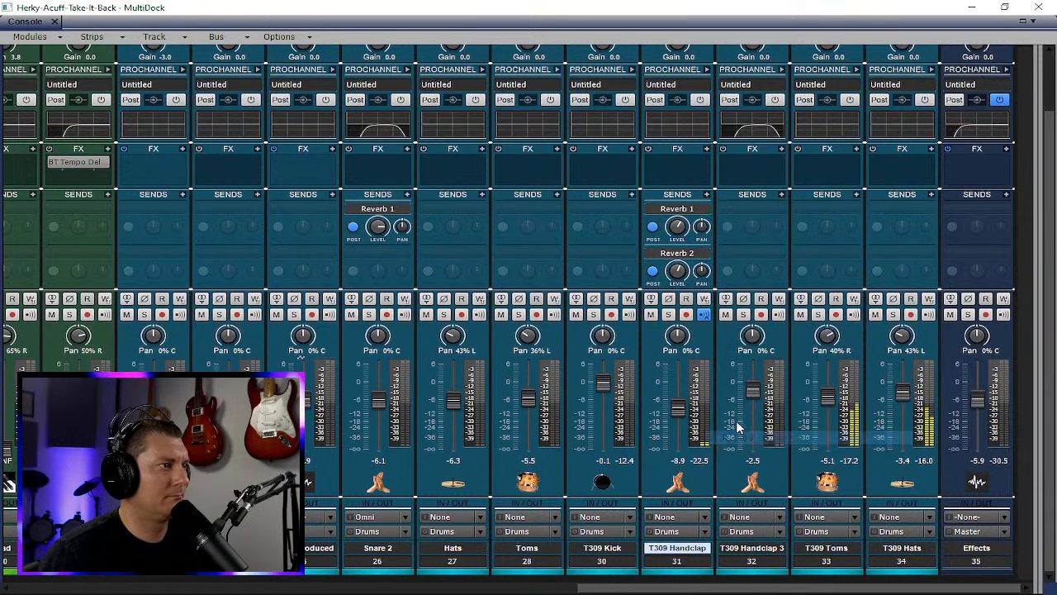
left_click(703, 314)
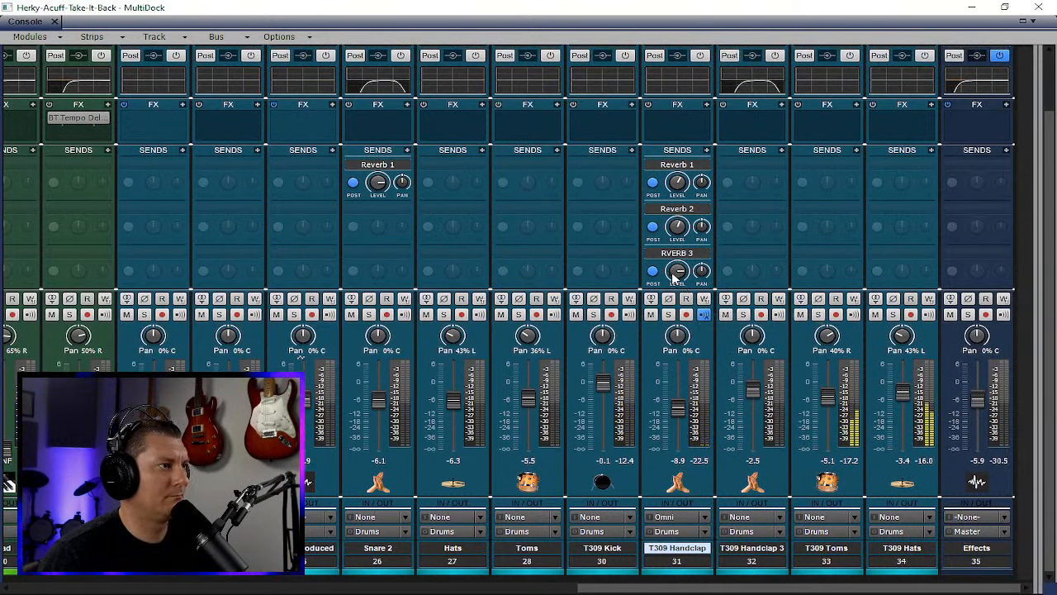
left_click_drag(674, 276, 673, 265)
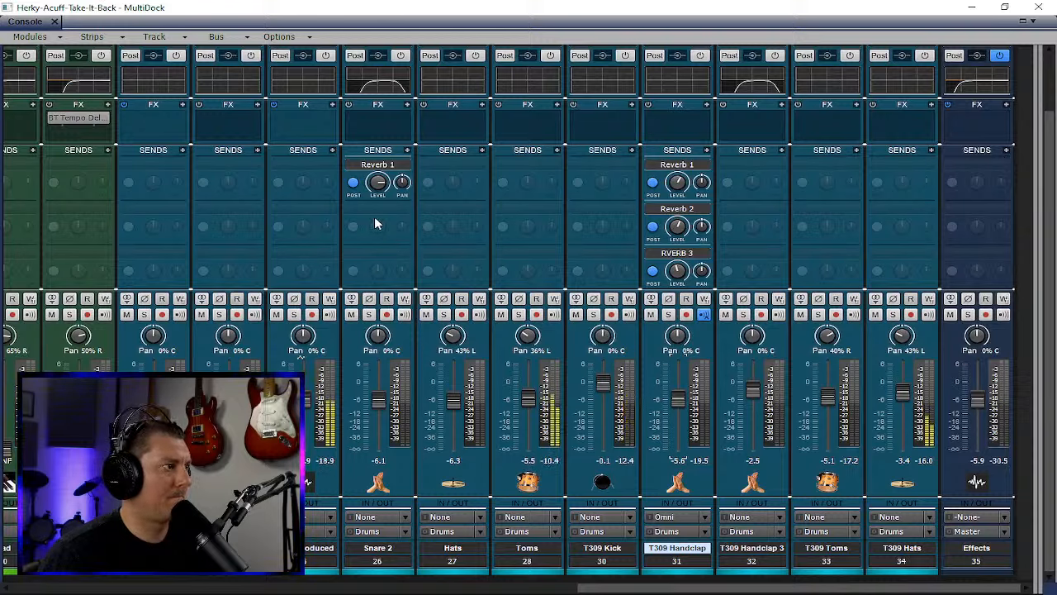
- Lower the Snare 2 track's Reverb 1 send level to -6.7, add a Reverb 2 send and reduce its level
mouse_move(377, 183)
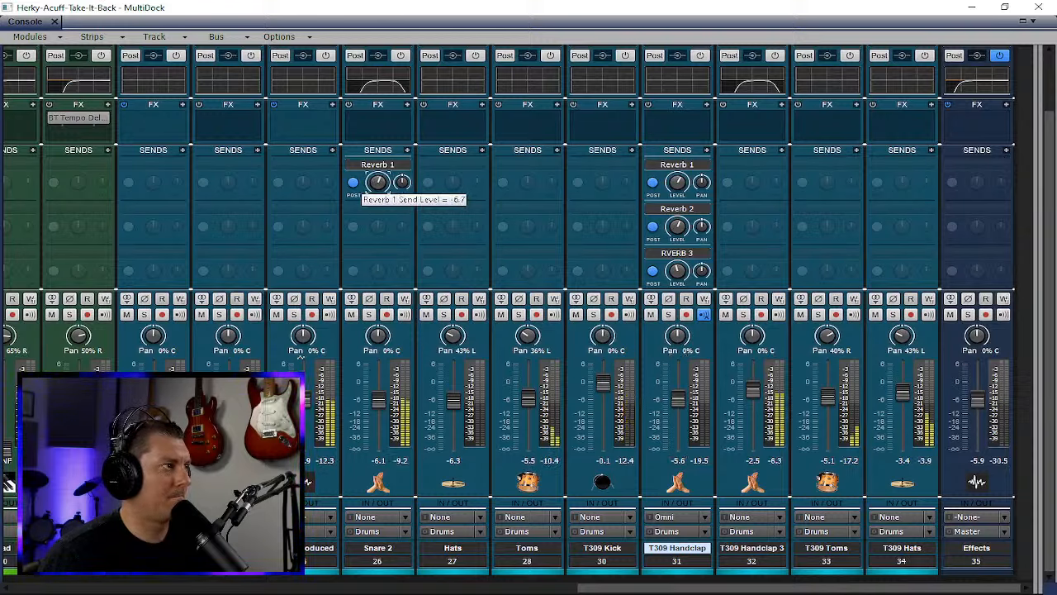
left_click(405, 155)
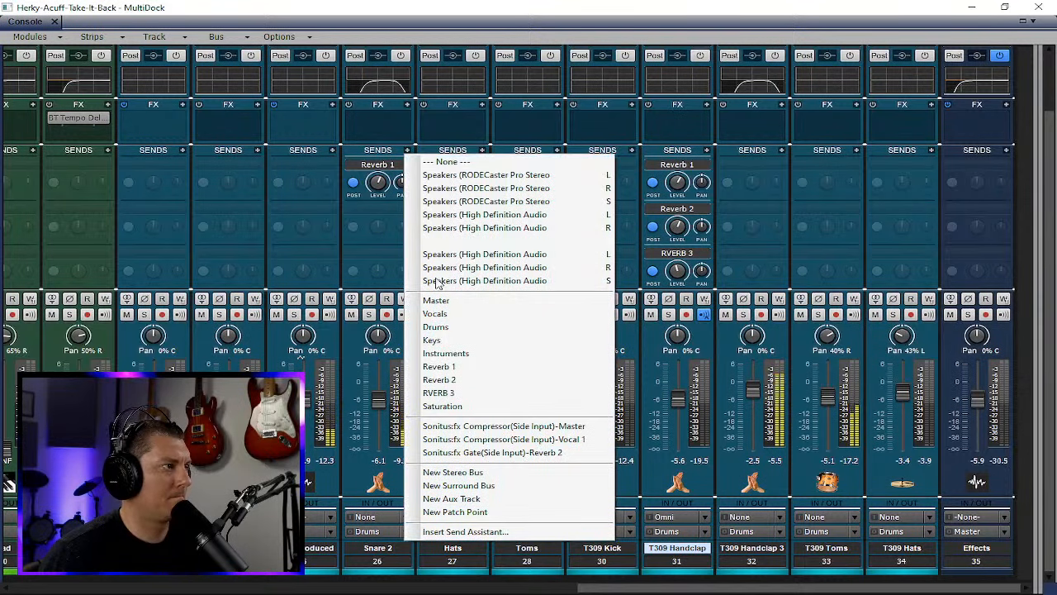
key("Escape")
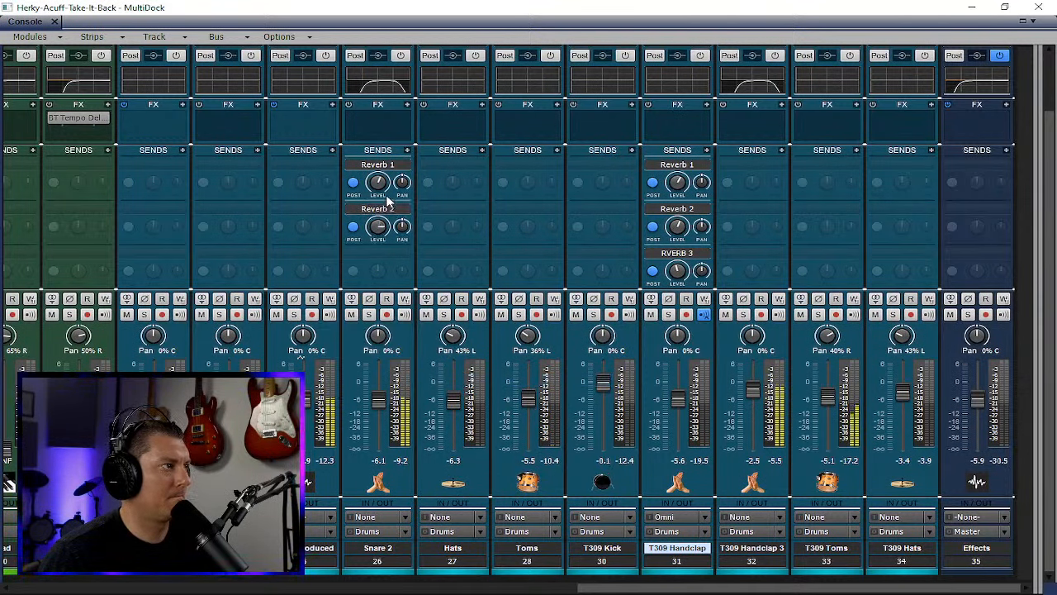
mouse_move(377, 231)
left_click_drag(377, 230, 377, 242)
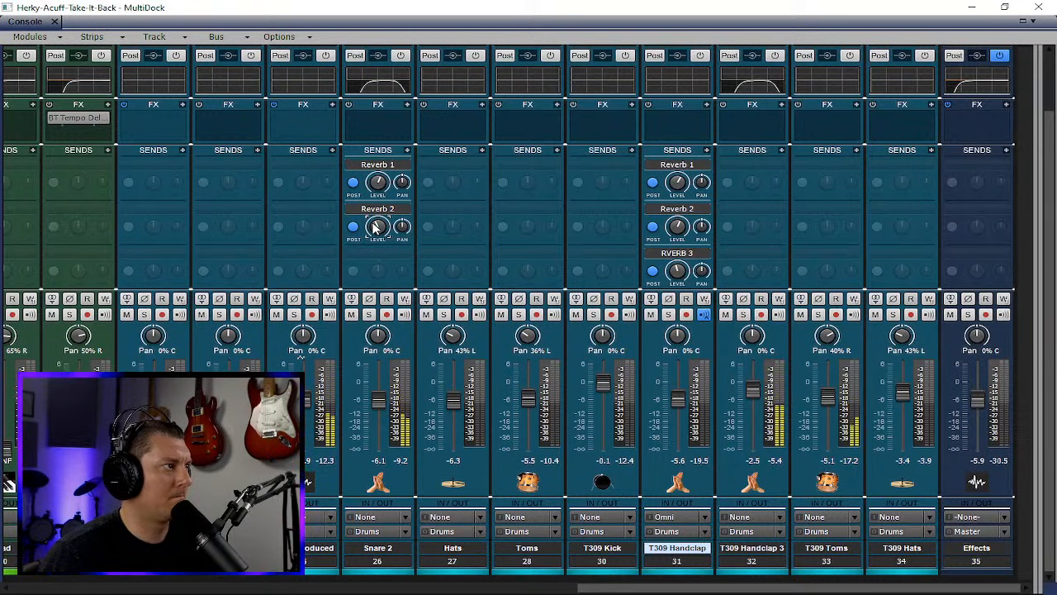
- Add an RVERB 3 send to the Snare 2 track and lower its send level to about -17.4
left_click(406, 150)
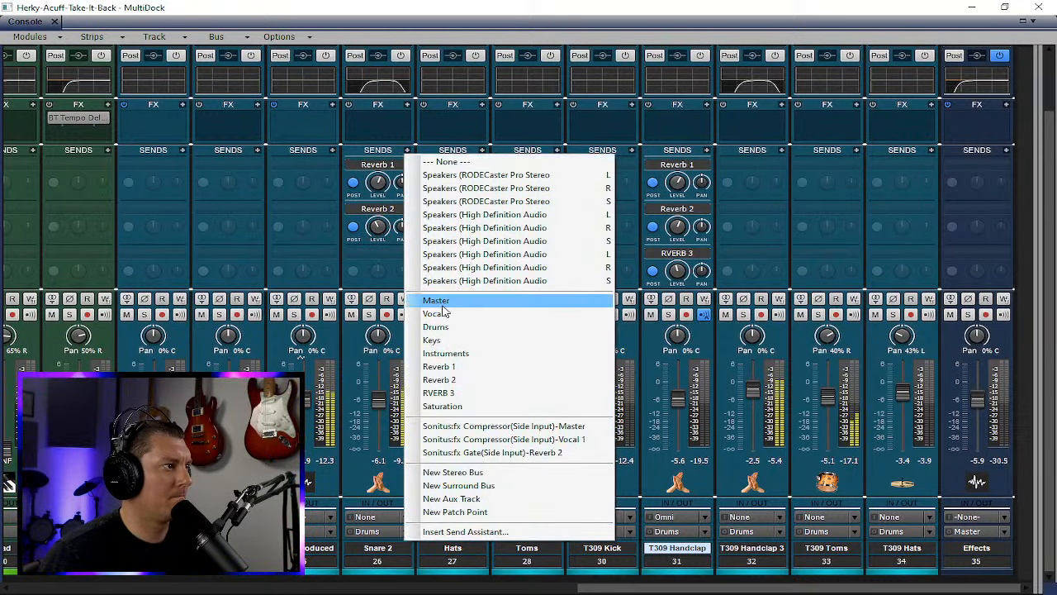
left_click(459, 393)
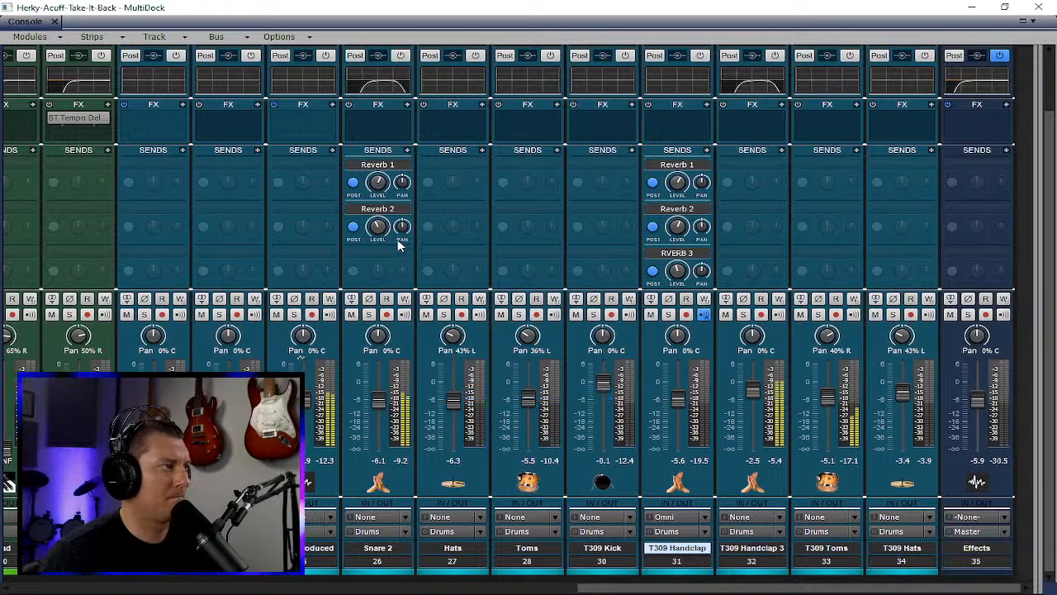
left_click_drag(377, 271, 377, 300)
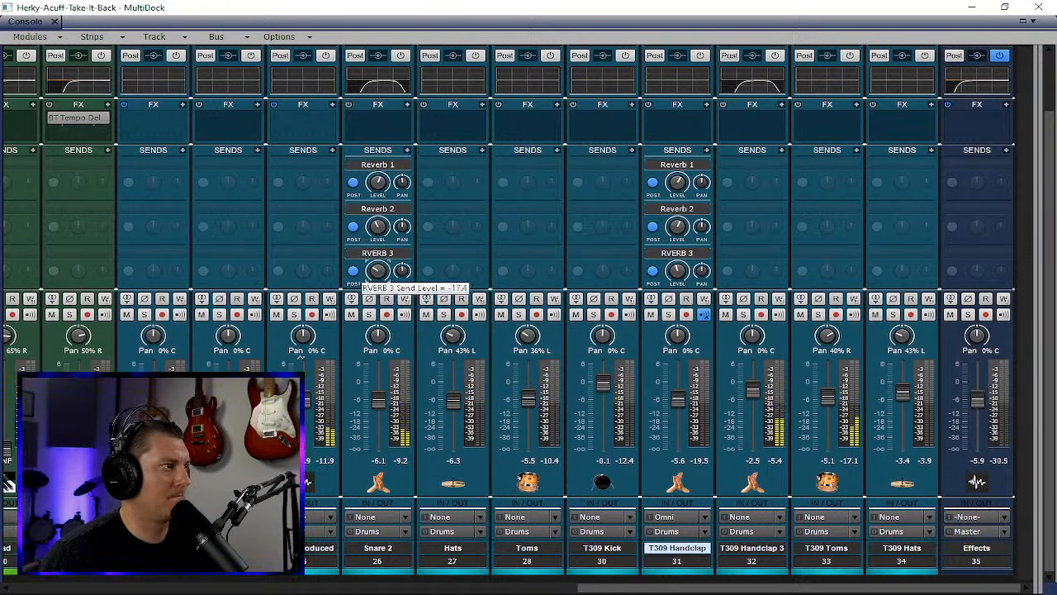
mouse_move(403, 276)
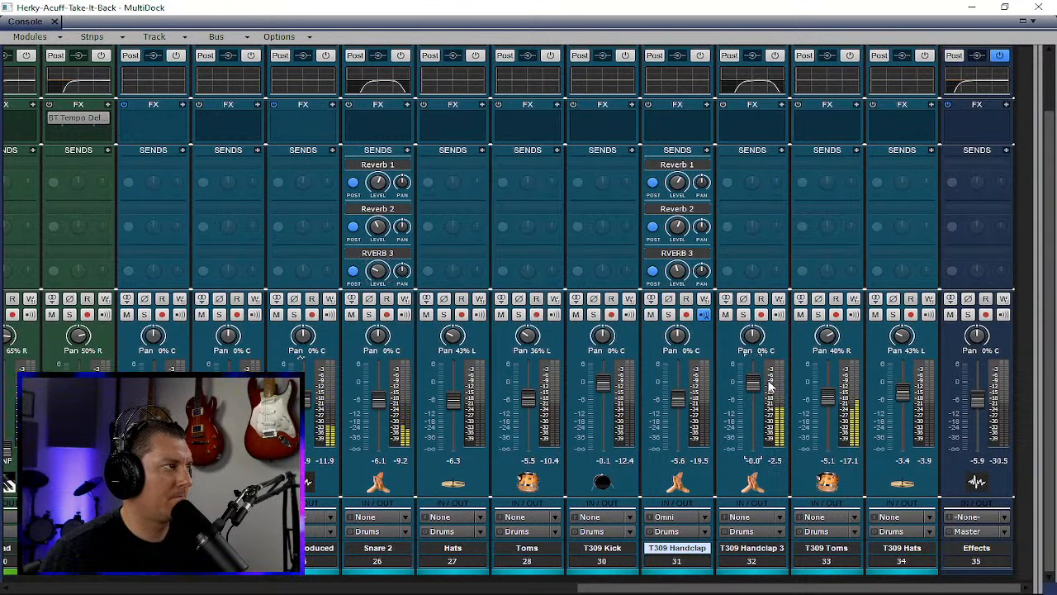
- Select the drum tracks and enable the ProChannel on all of them together
scroll(248, 166, "up", 2)
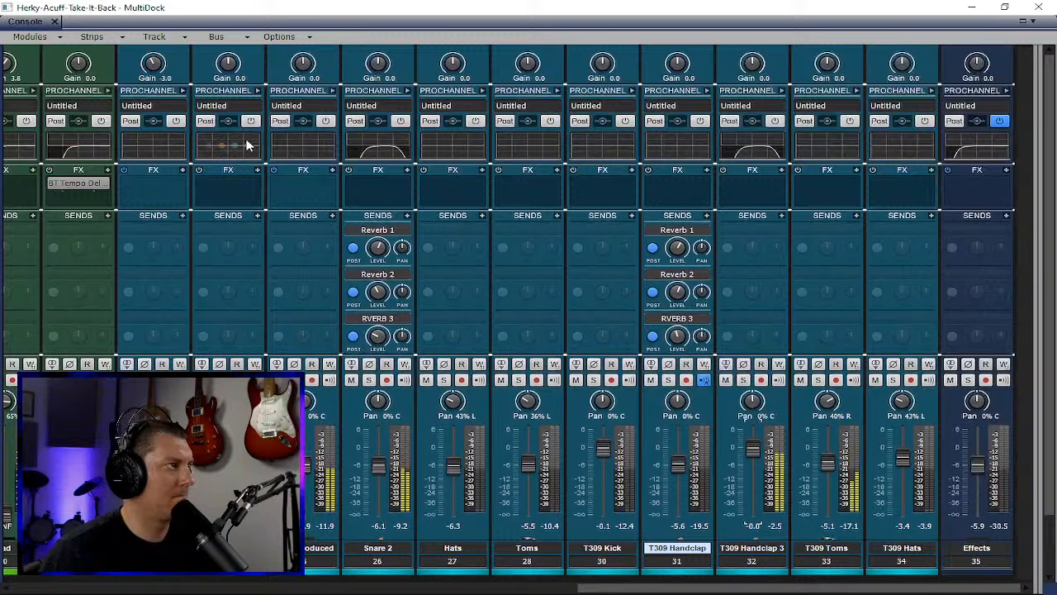
left_click_drag(322, 563, 878, 566)
left_click(176, 121)
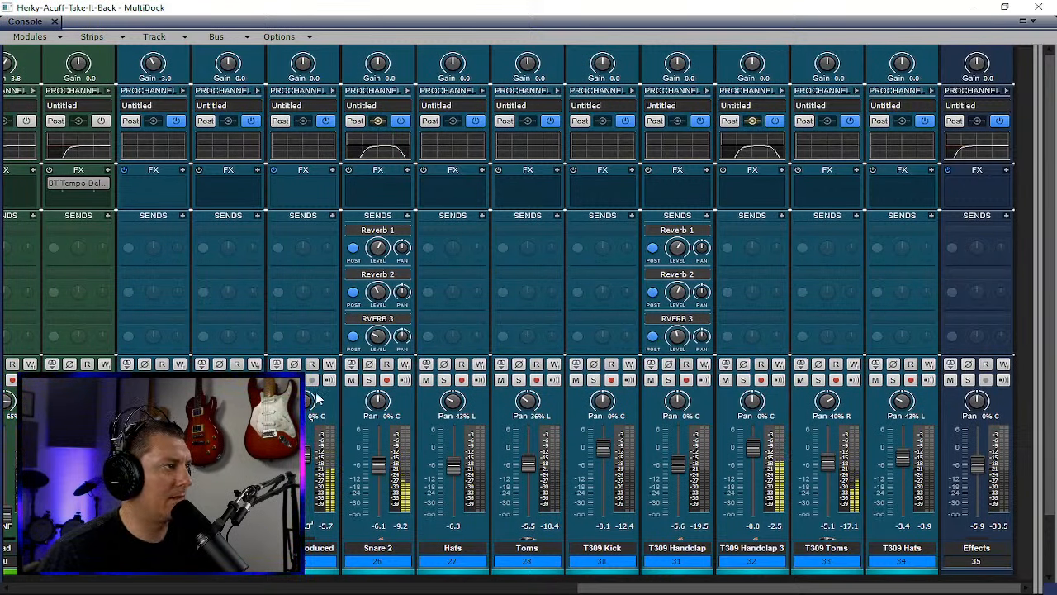
- Switch the plug-in layout for inserting audio effects to Organized by Type
right_click(329, 175)
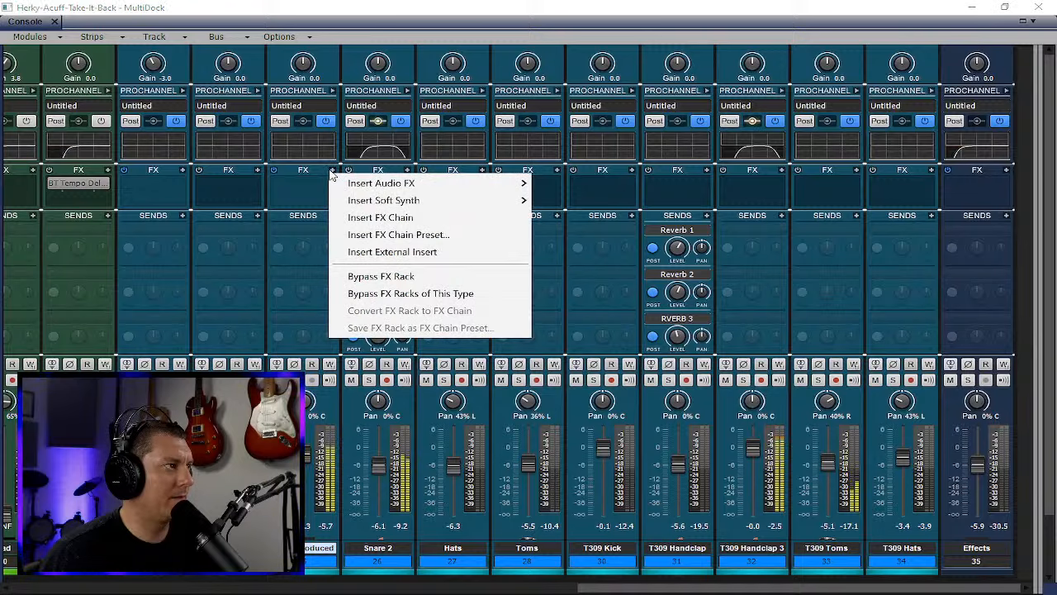
mouse_move(425, 190)
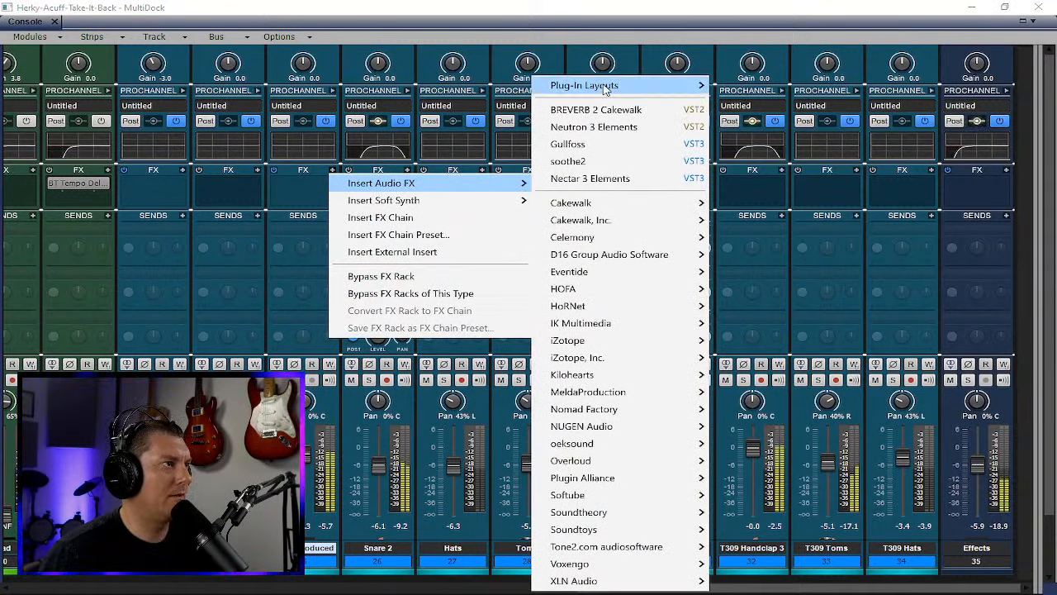
mouse_move(604, 89)
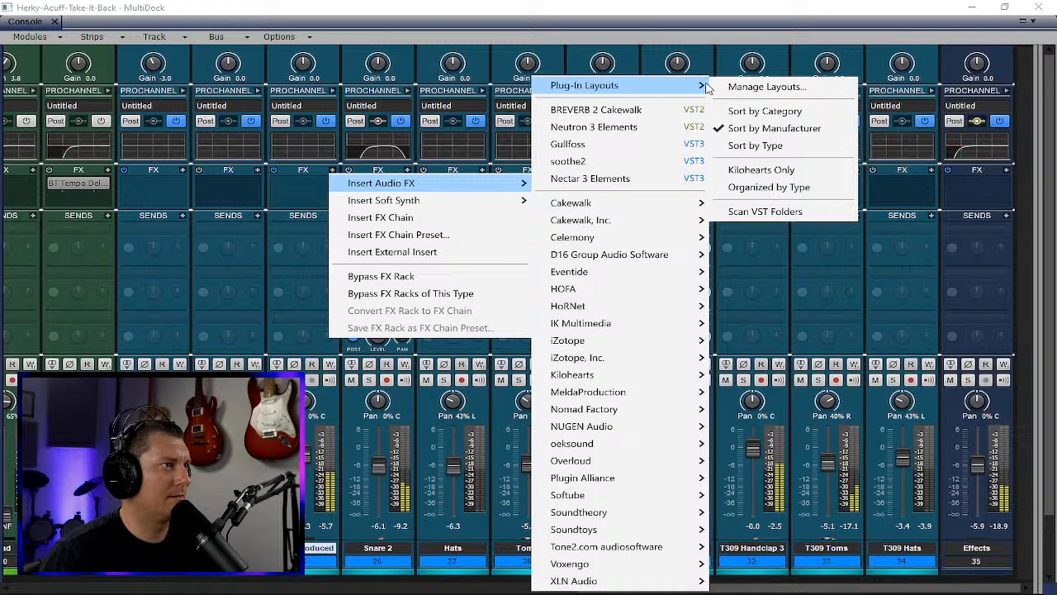
left_click(791, 187)
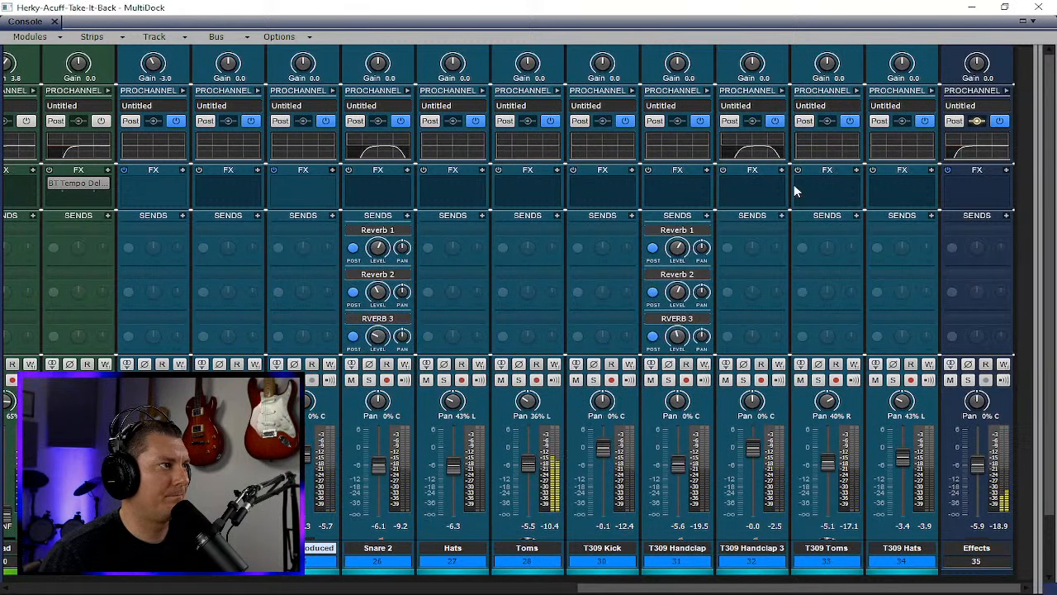
- Insert the spiff plug-in from the Drums category into the Snare Produced track's FX rack
right_click(335, 173)
mouse_move(520, 185)
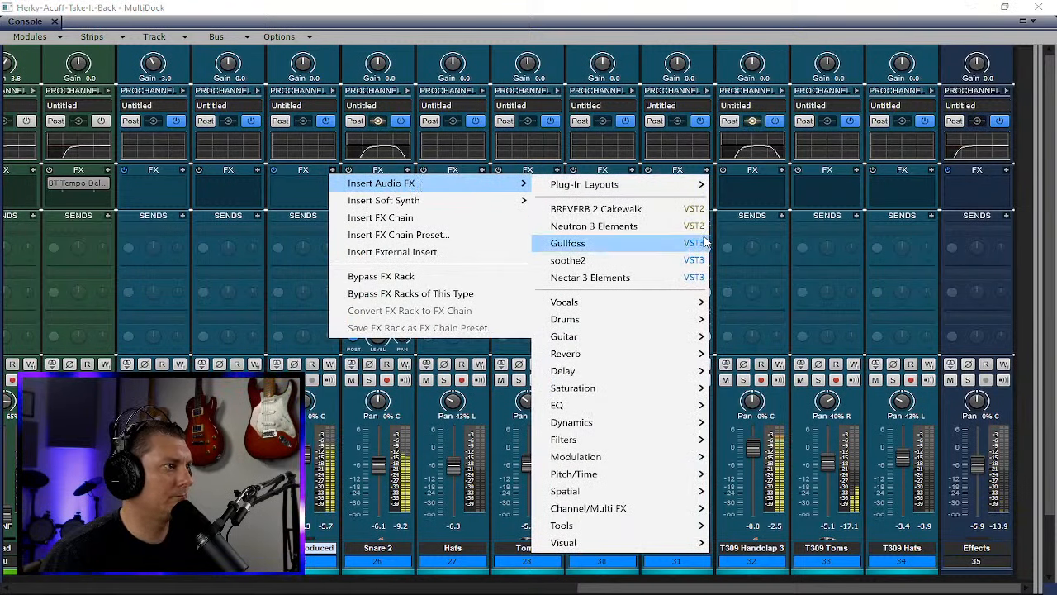
mouse_move(689, 329)
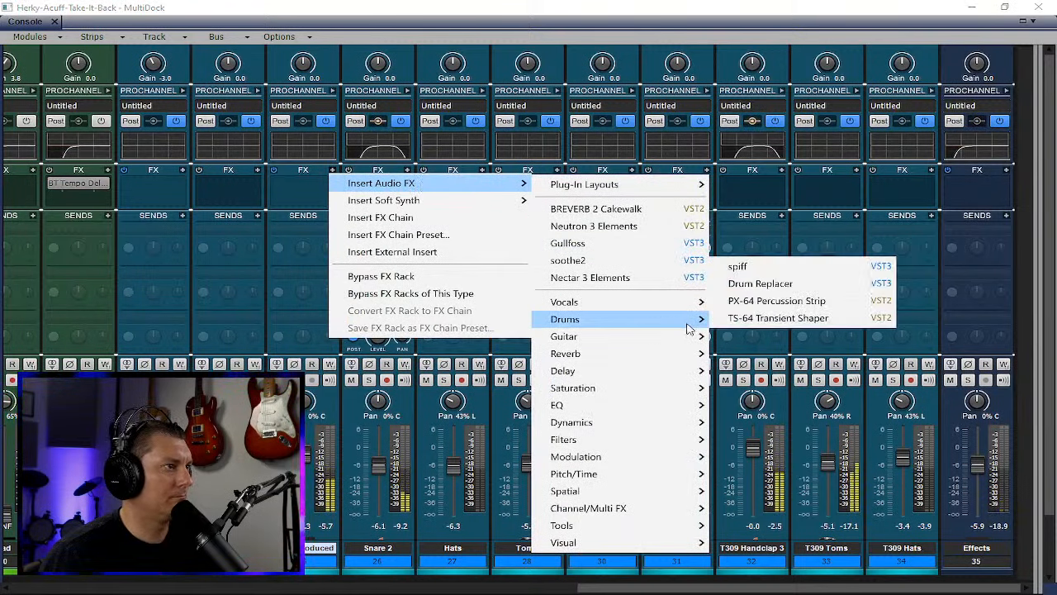
left_click(768, 284)
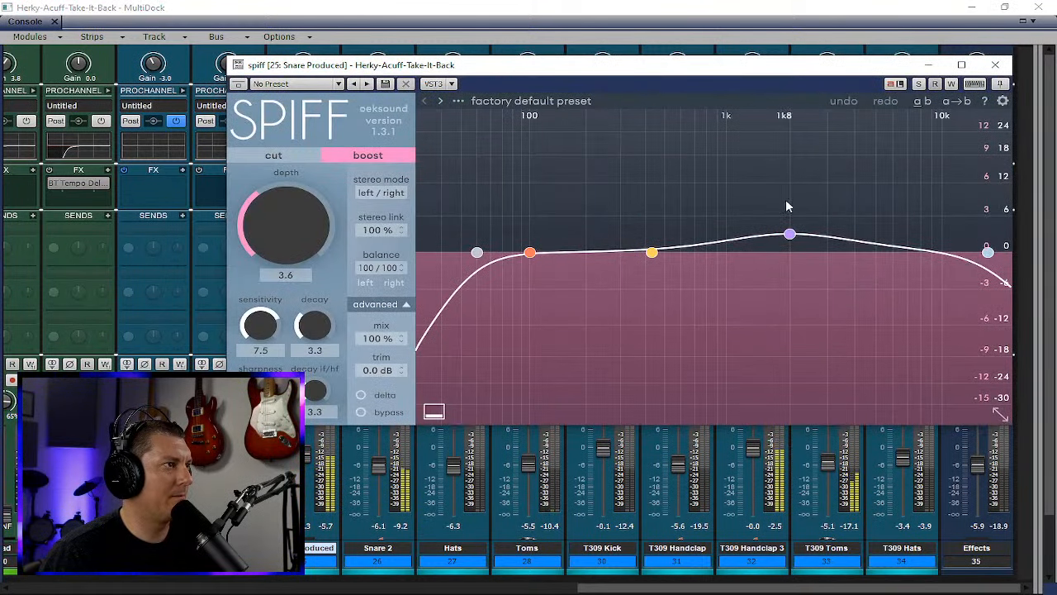
- Raise spiff's band 3 to 13 dB at 1.8 kHz with a Q of about 0.7, then close the plug-in window
left_click_drag(790, 234, 783, 181)
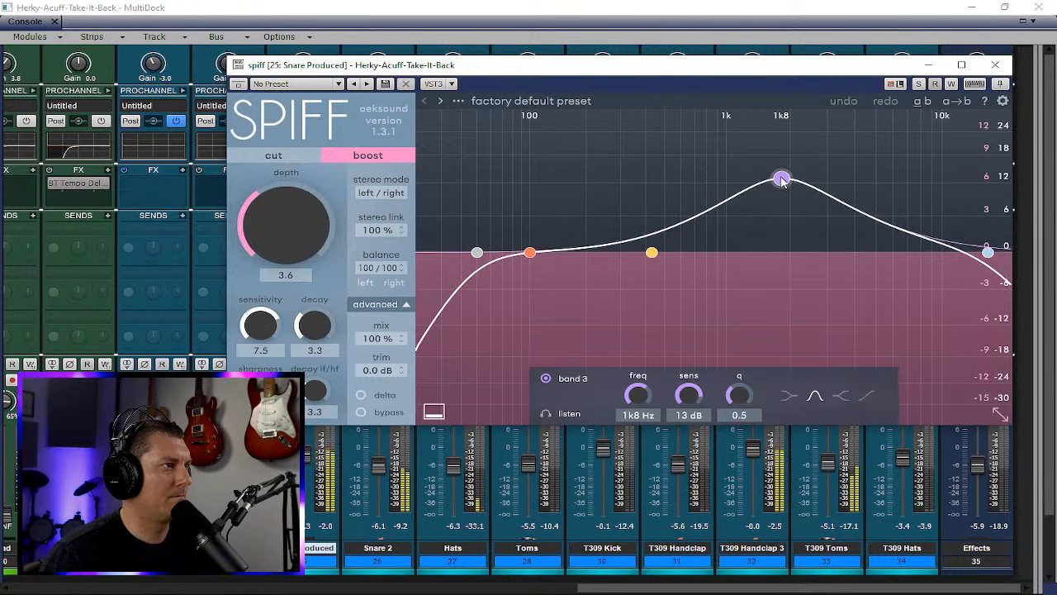
scroll(782, 182, "up", 6)
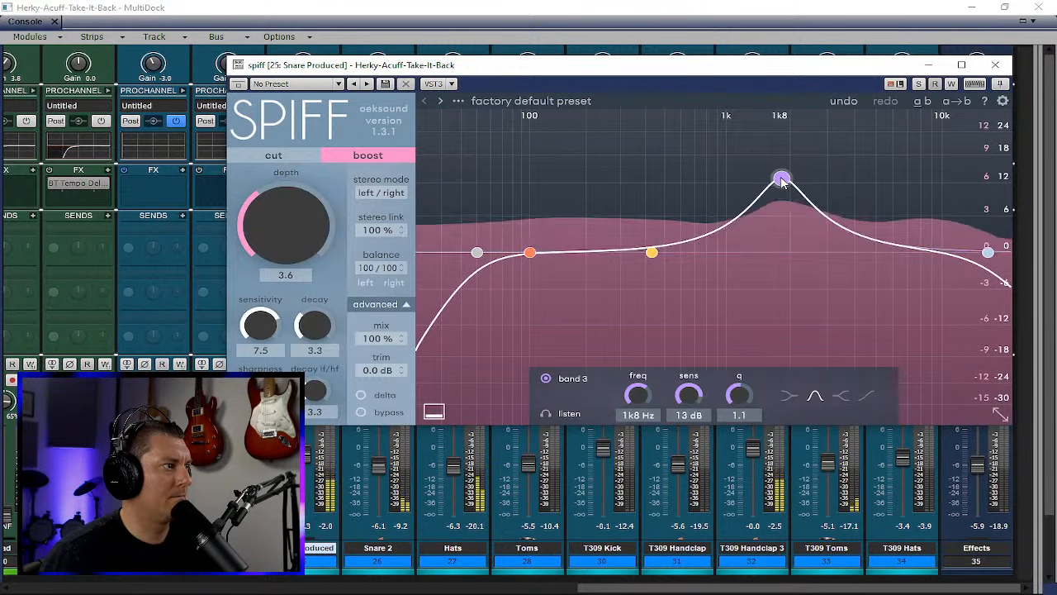
scroll(783, 182, "down", 4)
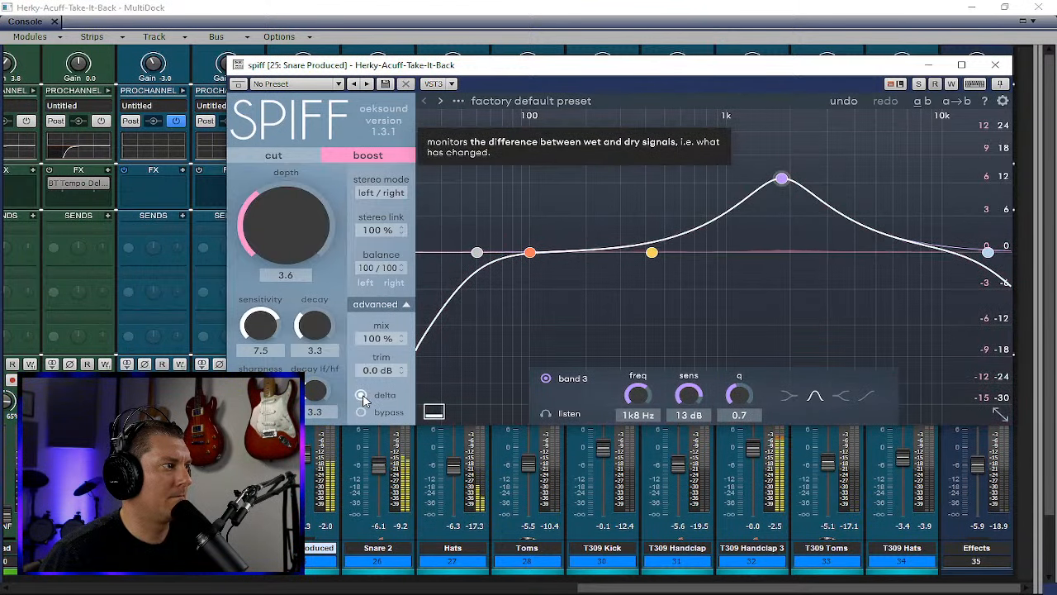
left_click(995, 64)
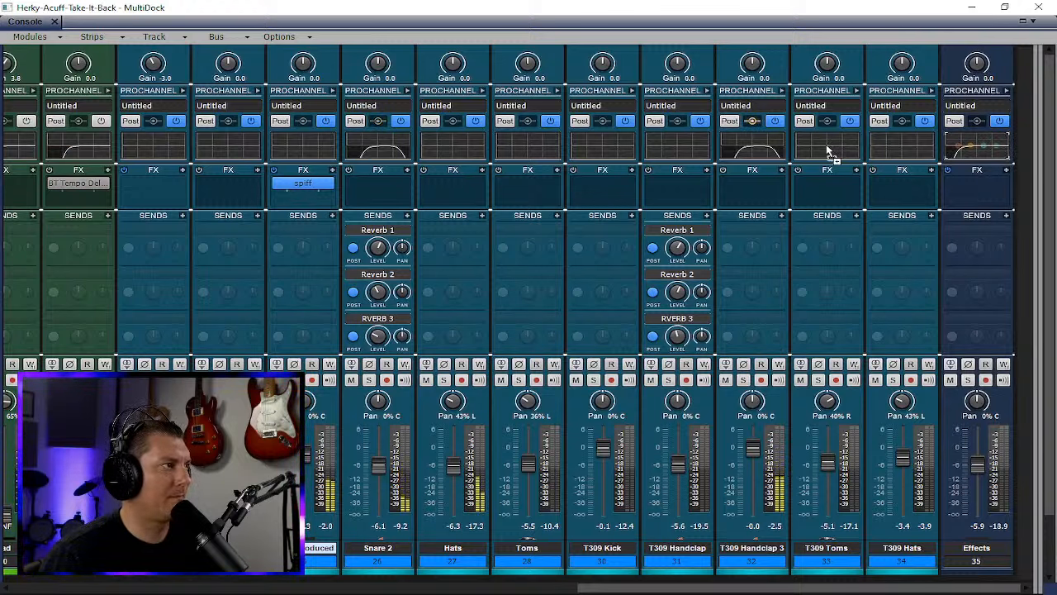
- Copy the Effects track's high-pass EQ onto the Snare Produced track and the two drum tracks before it
left_click(303, 146)
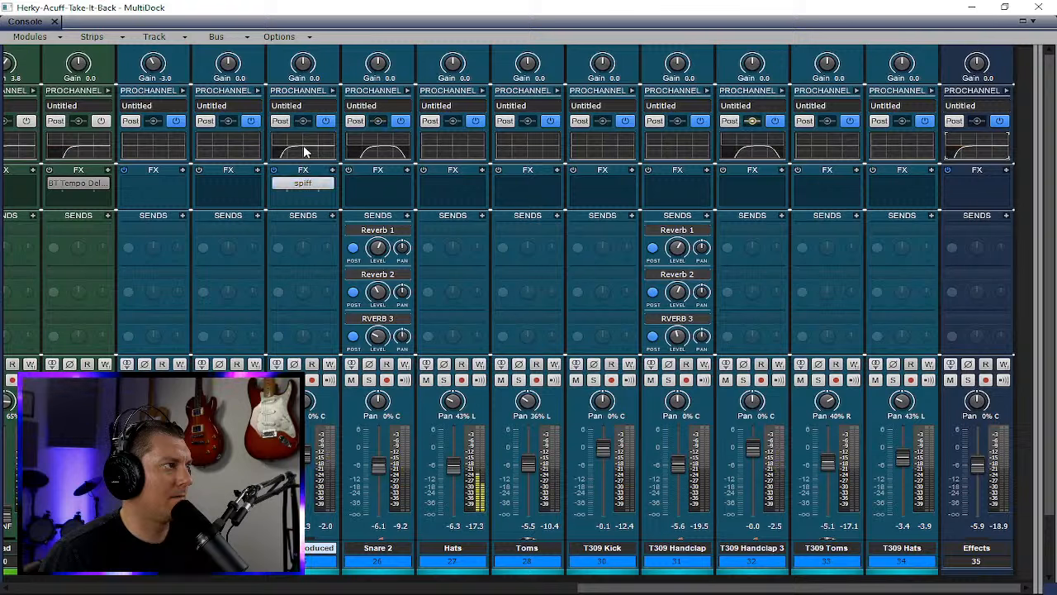
left_click(236, 155)
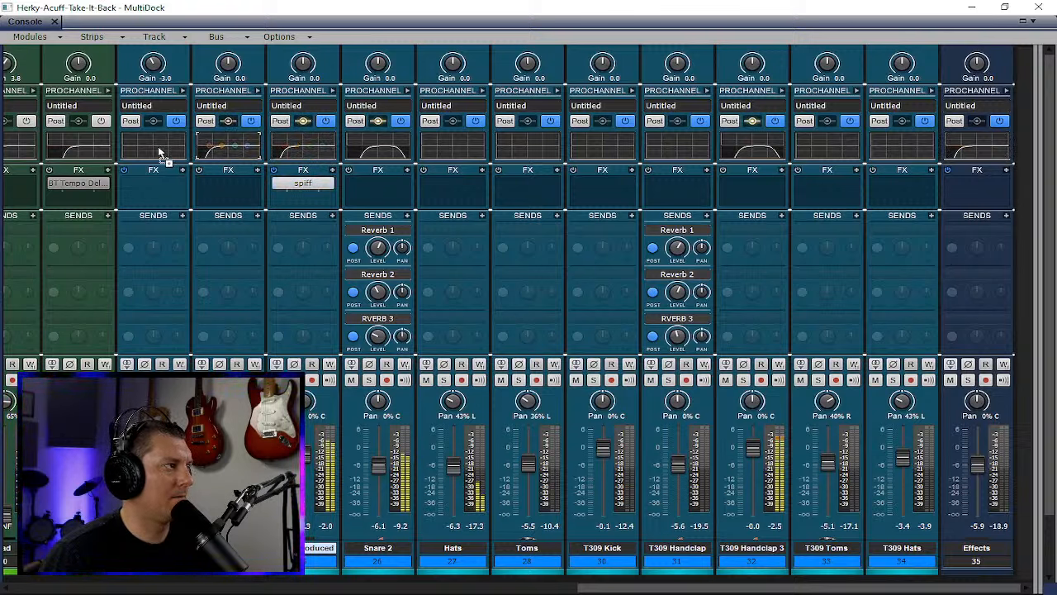
- On the track just before Snare Produced, lower the EQ's high-pass cutoff and set the Low band to 65 Hz, Q 3.3 and gain 2.4
left_click(258, 90)
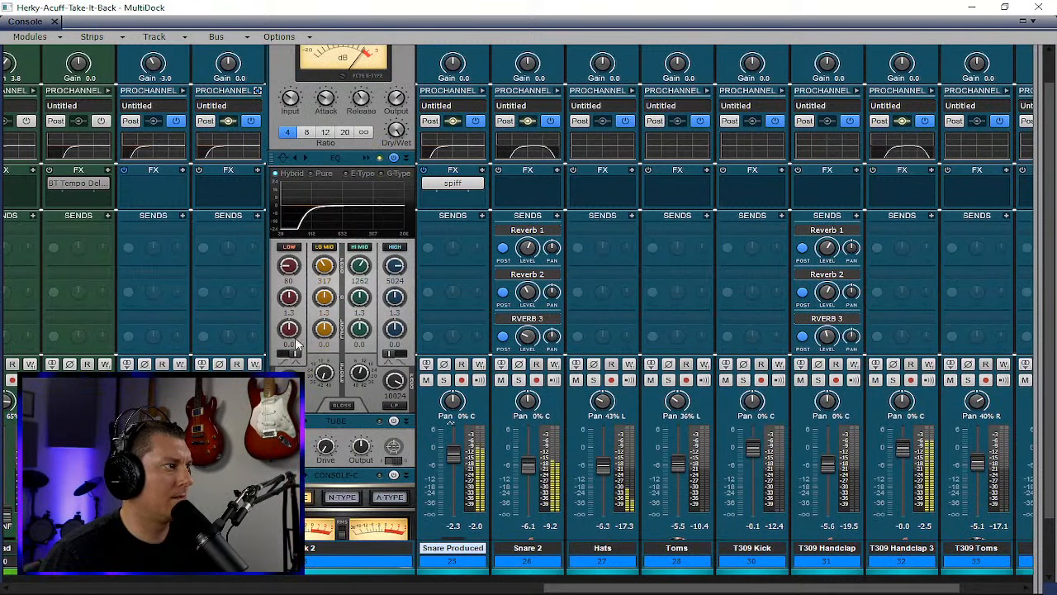
left_click_drag(289, 380, 289, 403)
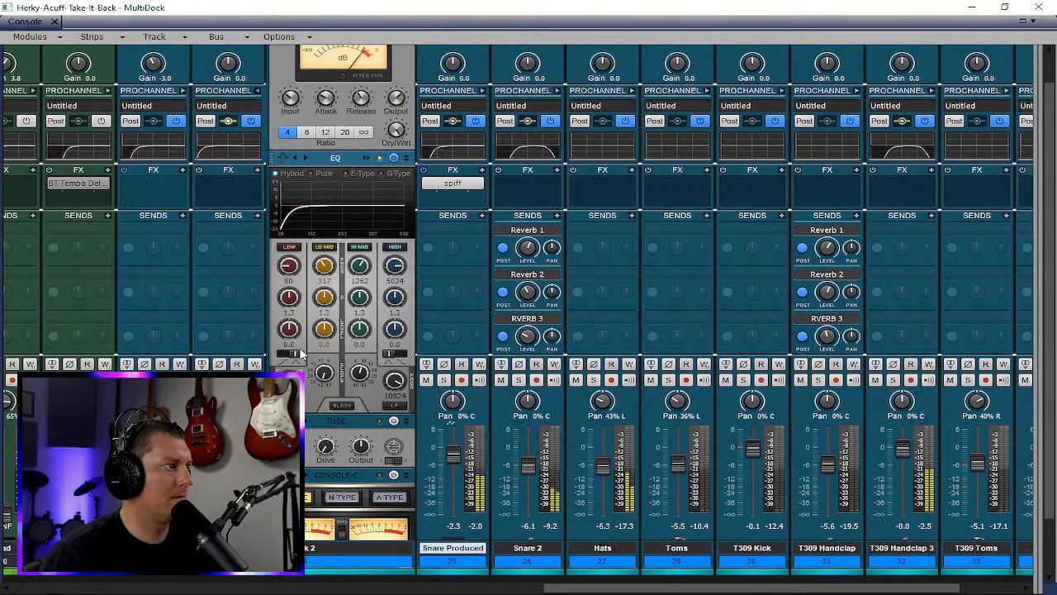
double_click(289, 282)
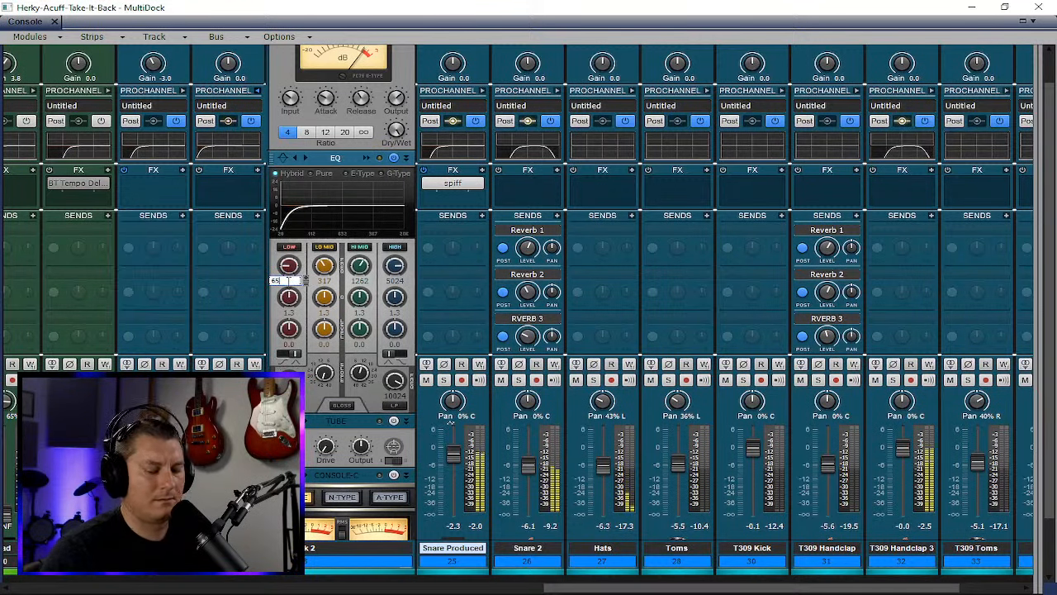
type("65")
key("Return")
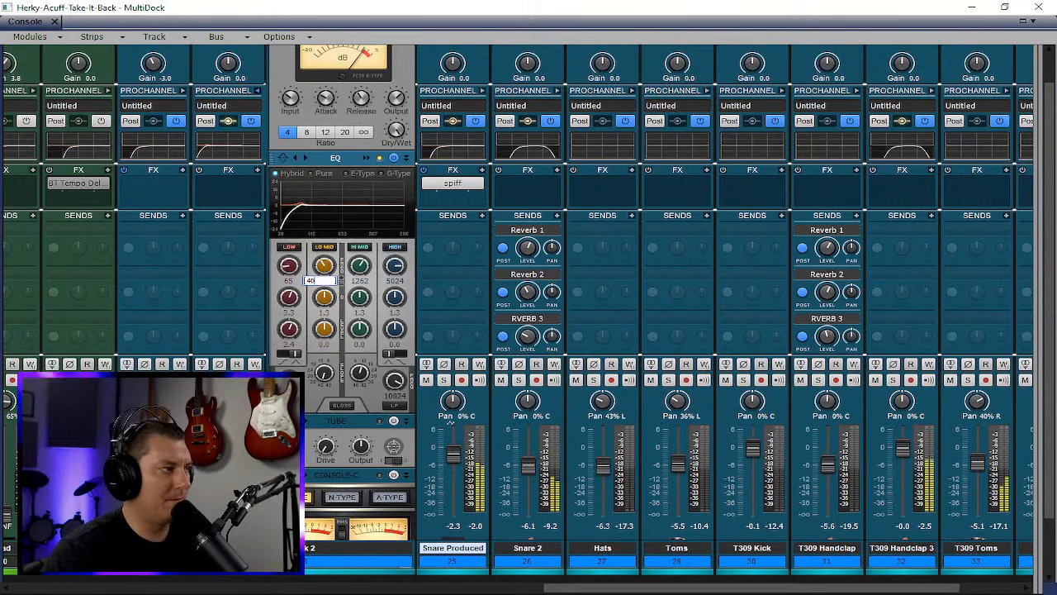
- Set the same EQ's Lo Mid band to 400 Hz with a gain of -3.9, and enable the low-pass filter
type("400")
key("Return")
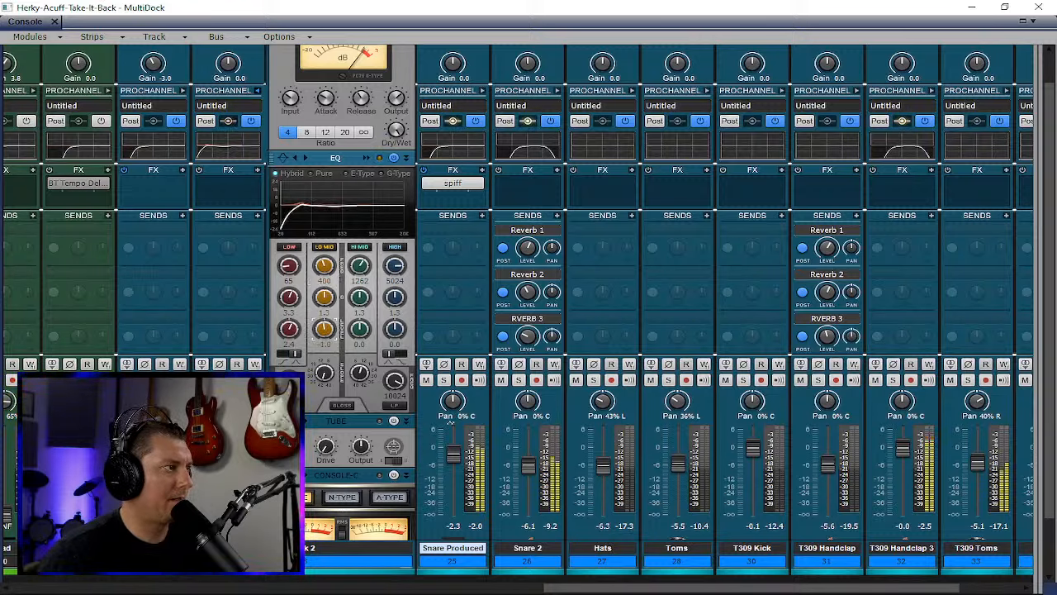
right_click(327, 334)
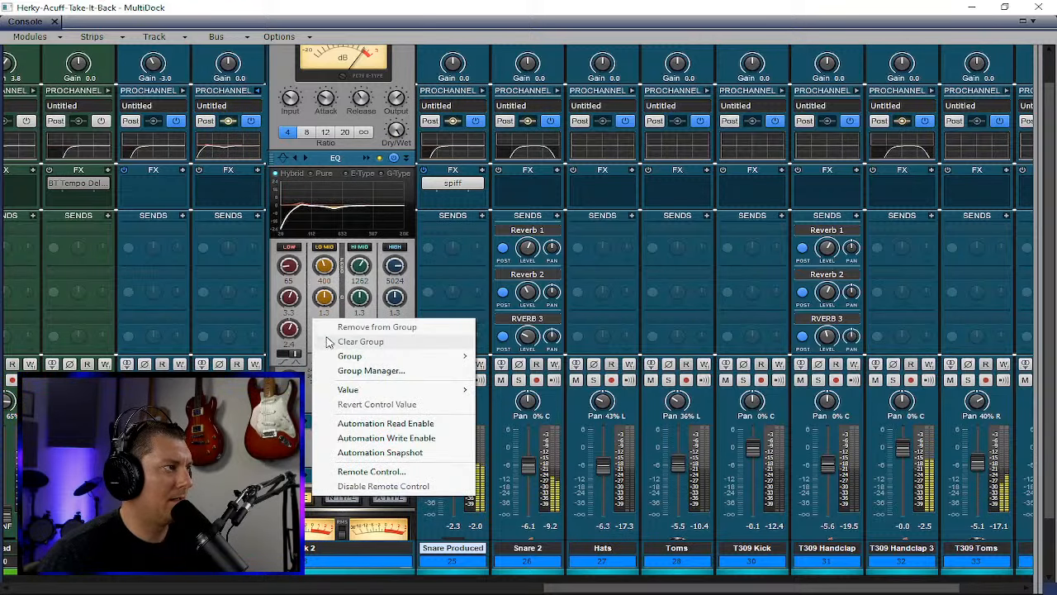
left_click(271, 239)
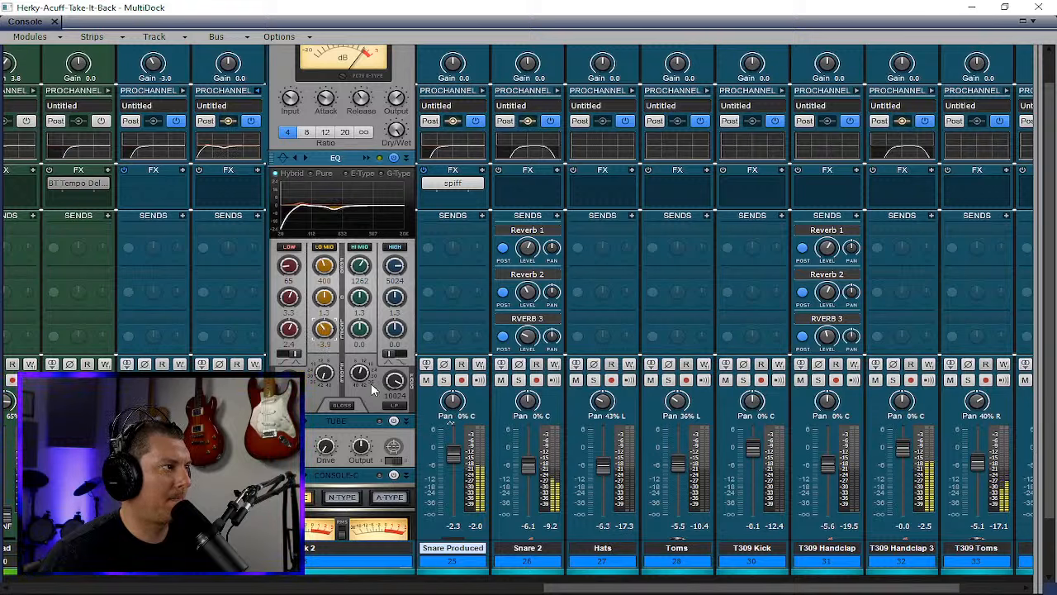
left_click(395, 406)
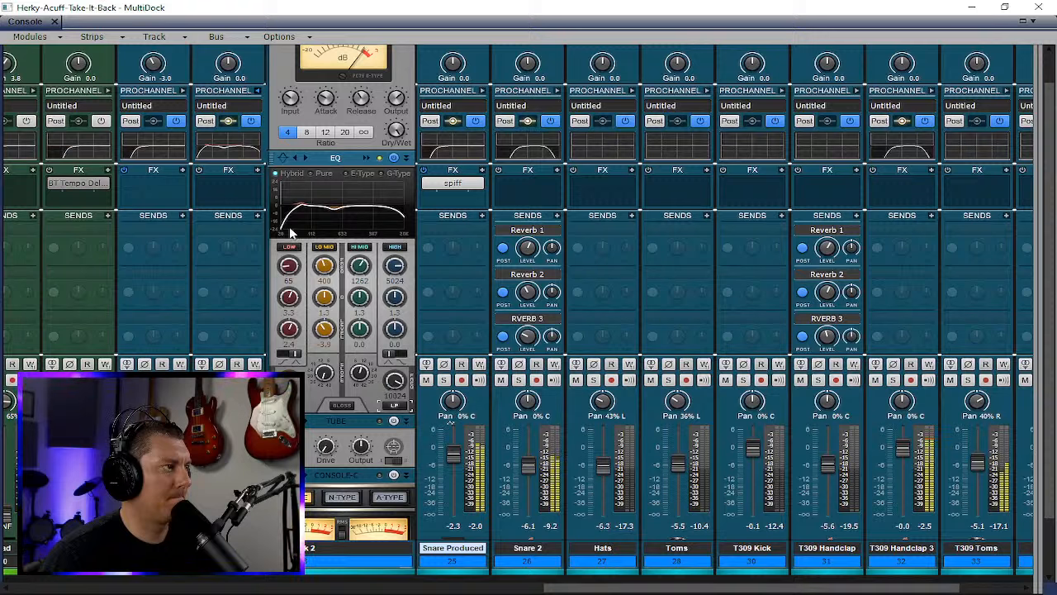
- Remove the Tube module from the ProChannel of the track just before Snare Produced
right_click(361, 424)
left_click(405, 459)
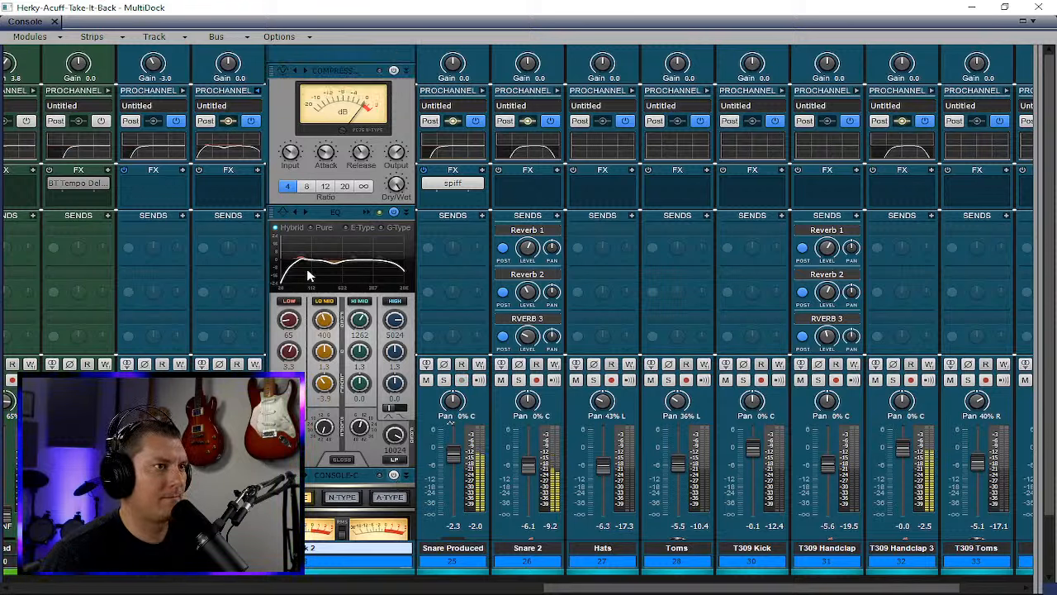
scroll(366, 136, "up", 4)
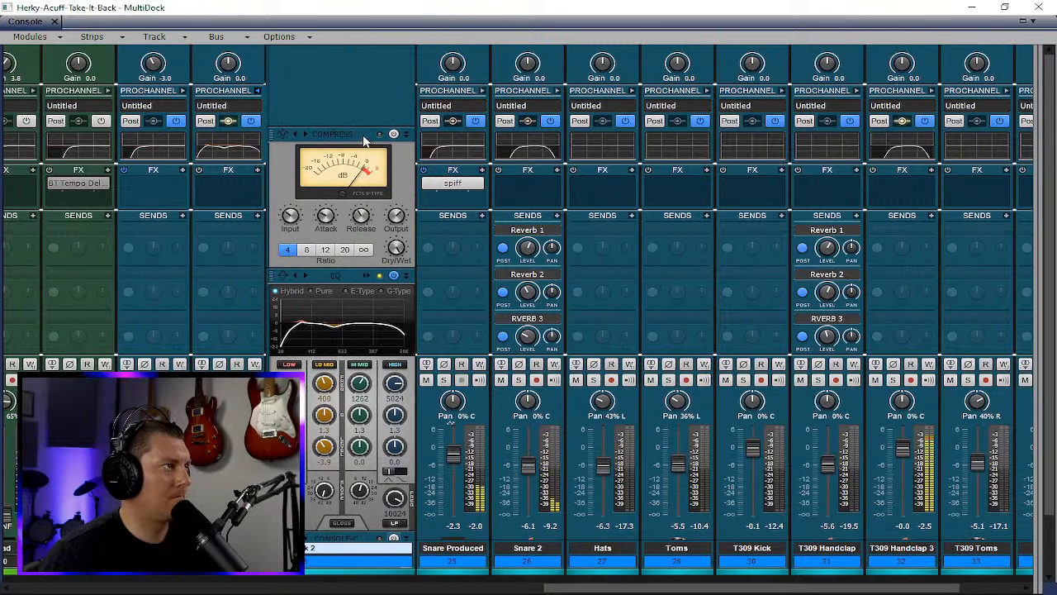
- Expand the ProChannels of all tracks and remove the Tube module from the selected tracks at once
left_click(258, 90)
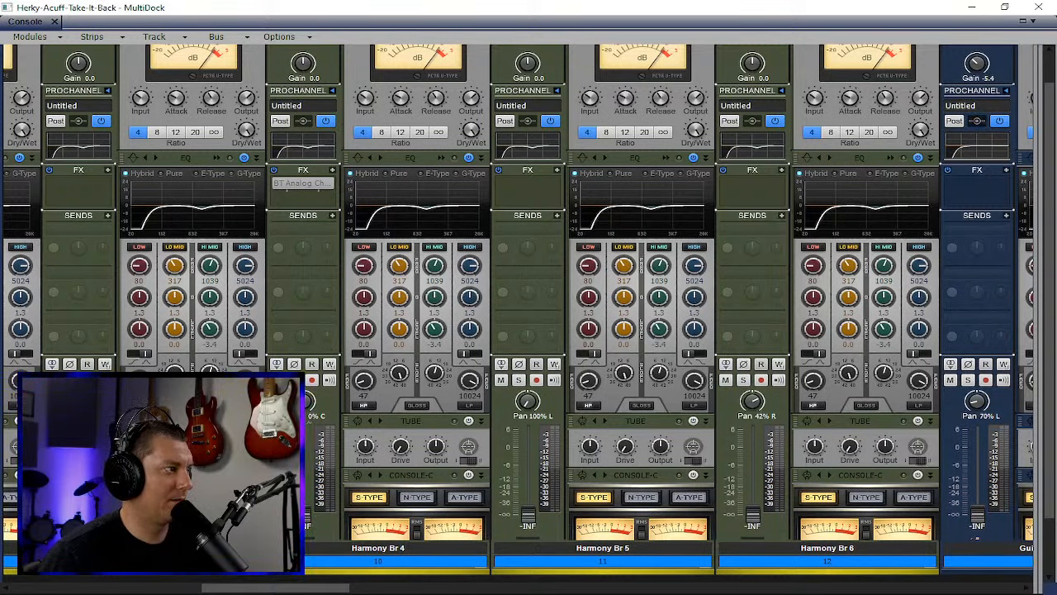
right_click(189, 421)
left_click(239, 461)
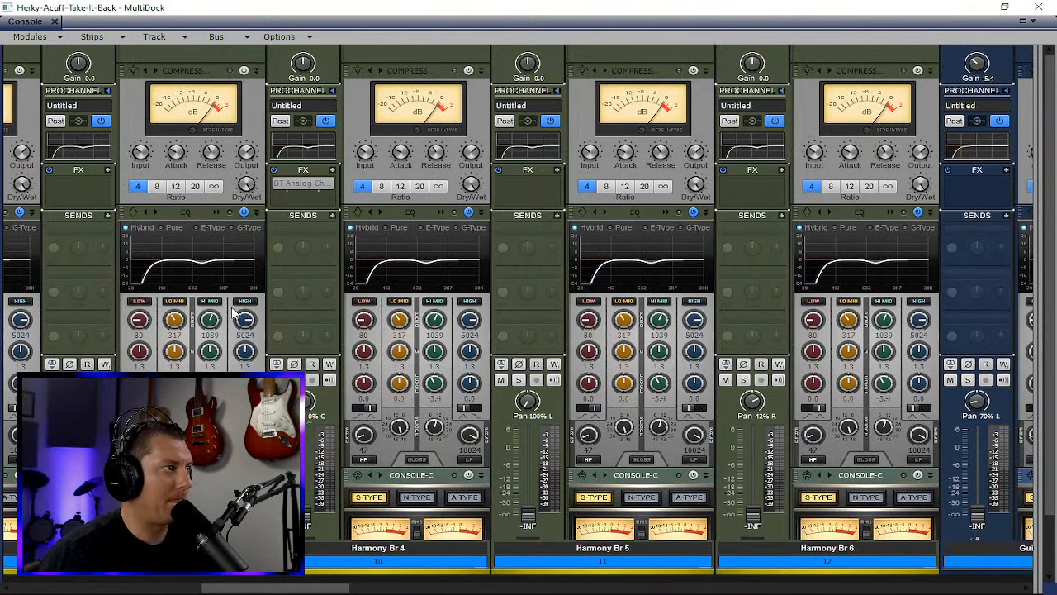
- Remove the Compressor module from the ProChannels of all selected tracks at once
scroll(234, 312, "up", 2)
scroll(233, 312, "down", 2)
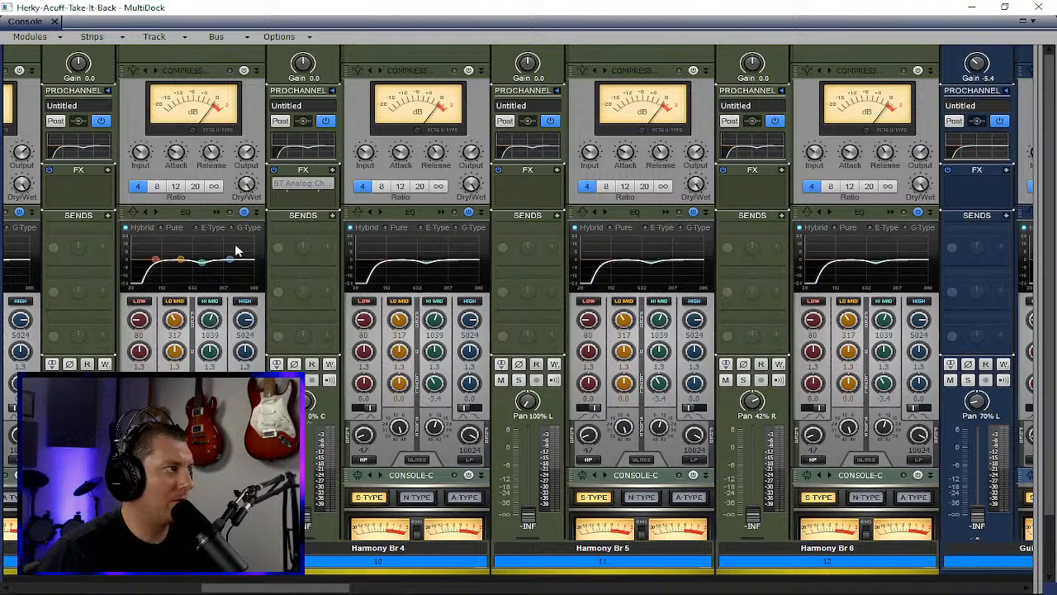
right_click(189, 70)
left_click(227, 106)
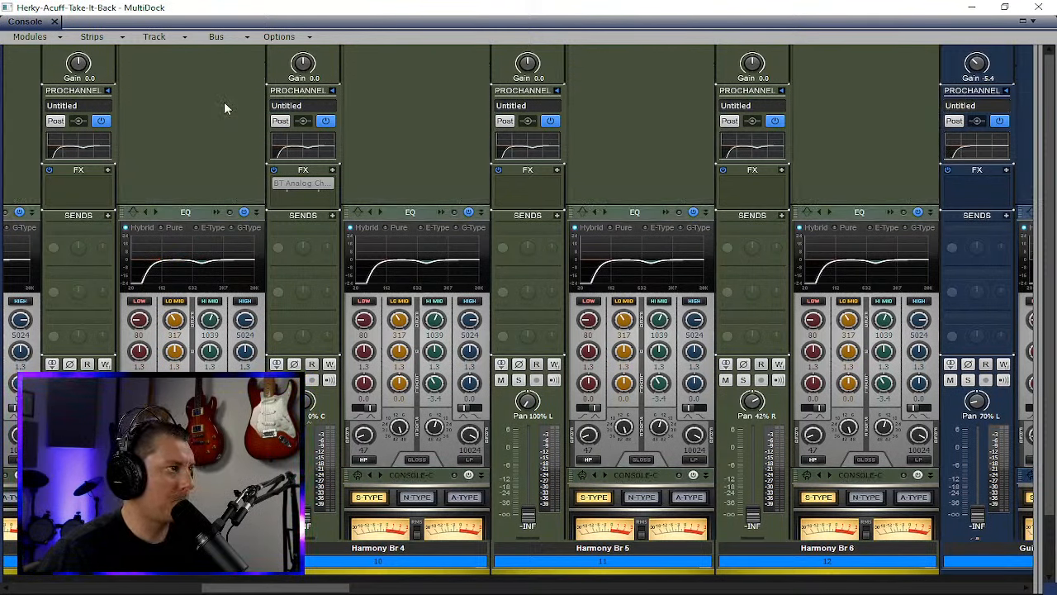
- Enable the Console-C module on all selected tracks at once
left_click_drag(304, 588, 115, 588)
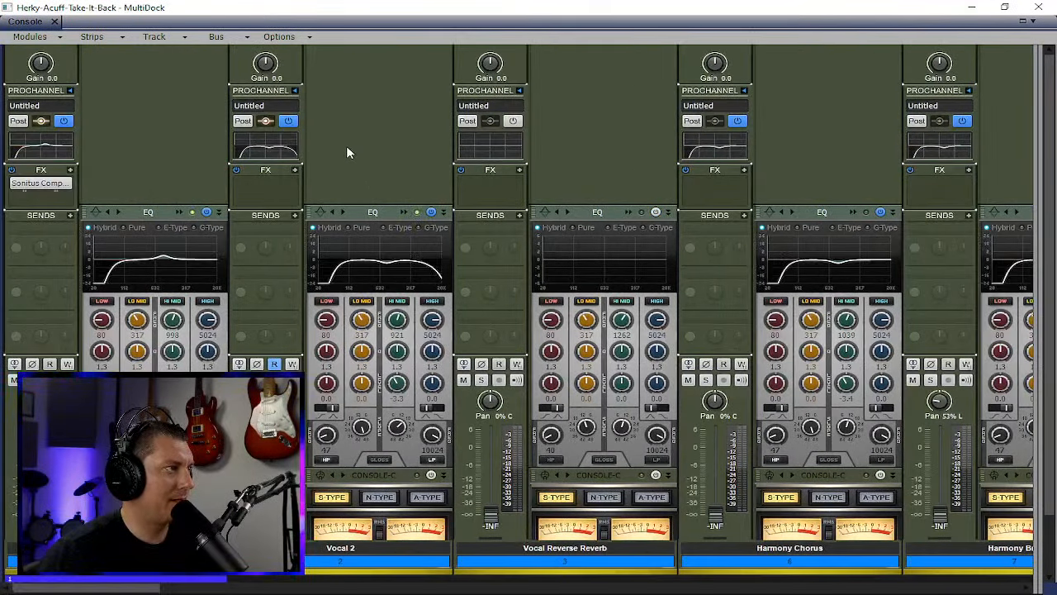
scroll(356, 147, "down", 2)
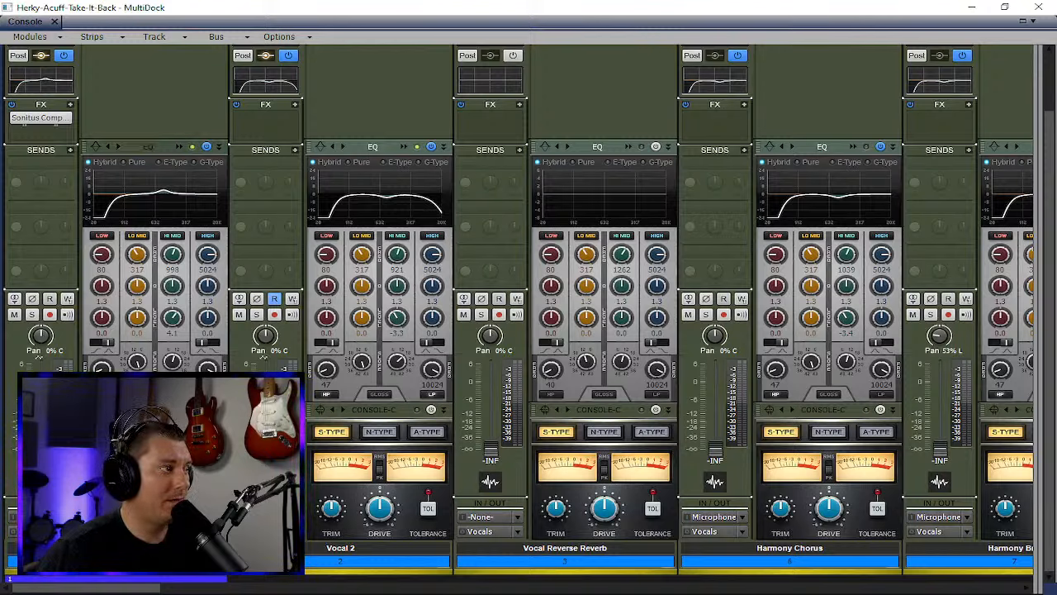
left_click(207, 409, "ctrl")
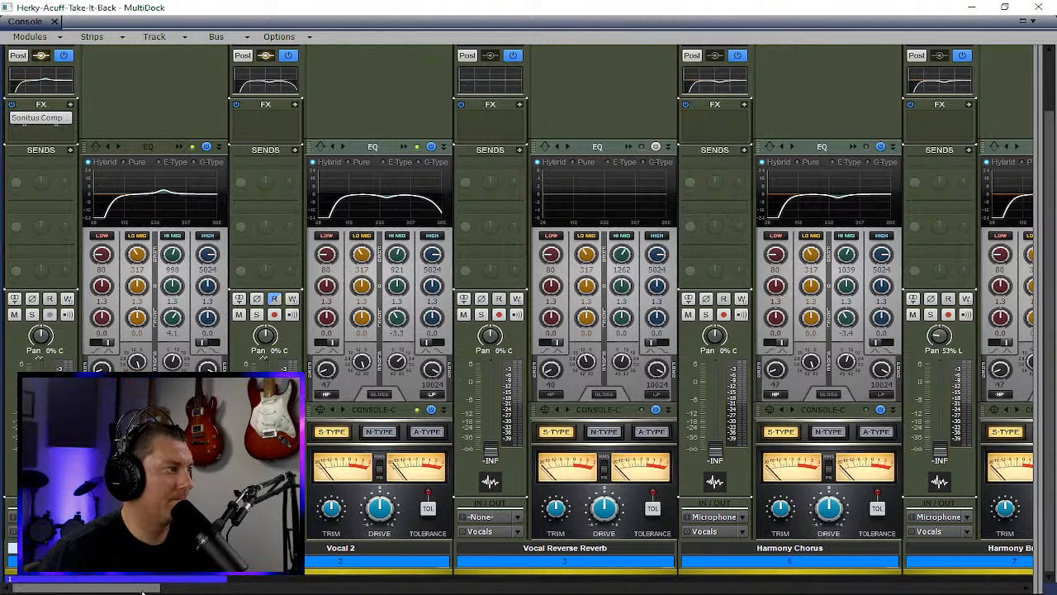
- Enable the EQ on the selected drum tracks through T309 Hats together, and switch the EQ of T309 Handclap 3 back on
left_click_drag(150, 587, 843, 582)
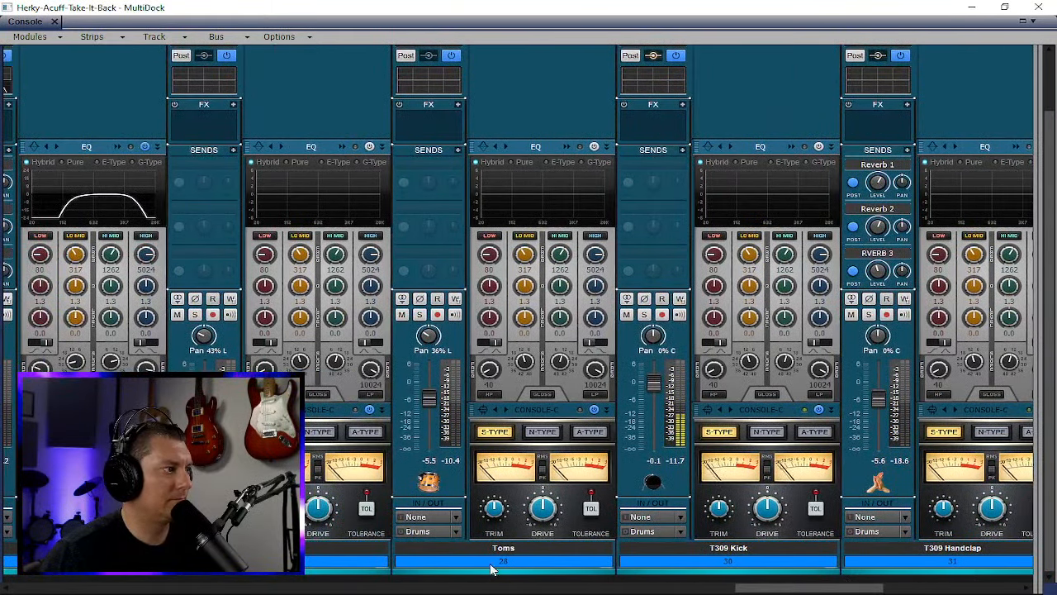
left_click(360, 562)
left_click(335, 565)
left_click_drag(393, 566, 1052, 570)
left_click_drag(880, 570, 761, 568)
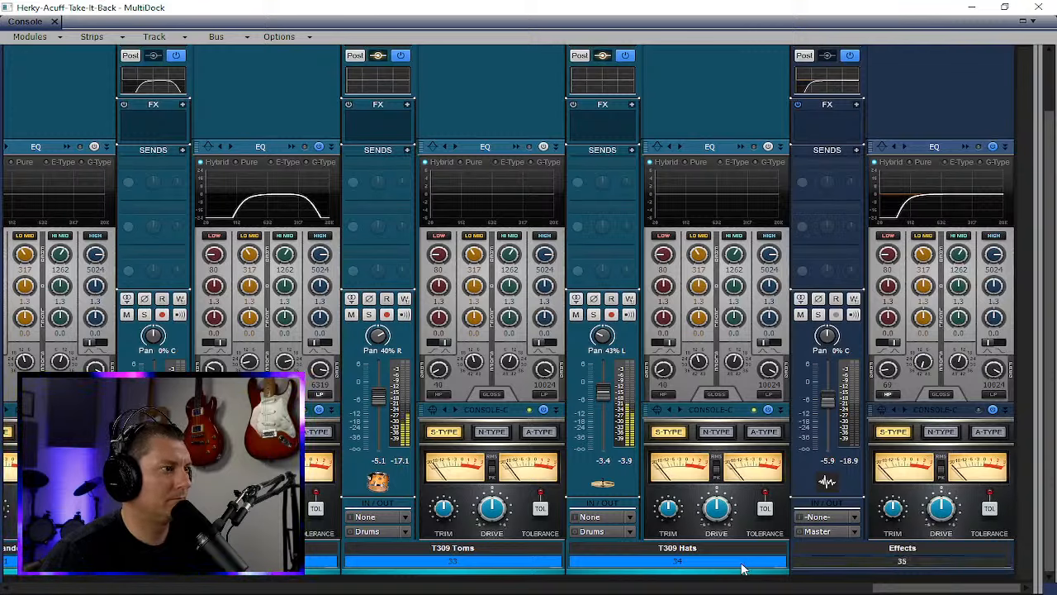
left_click(769, 148)
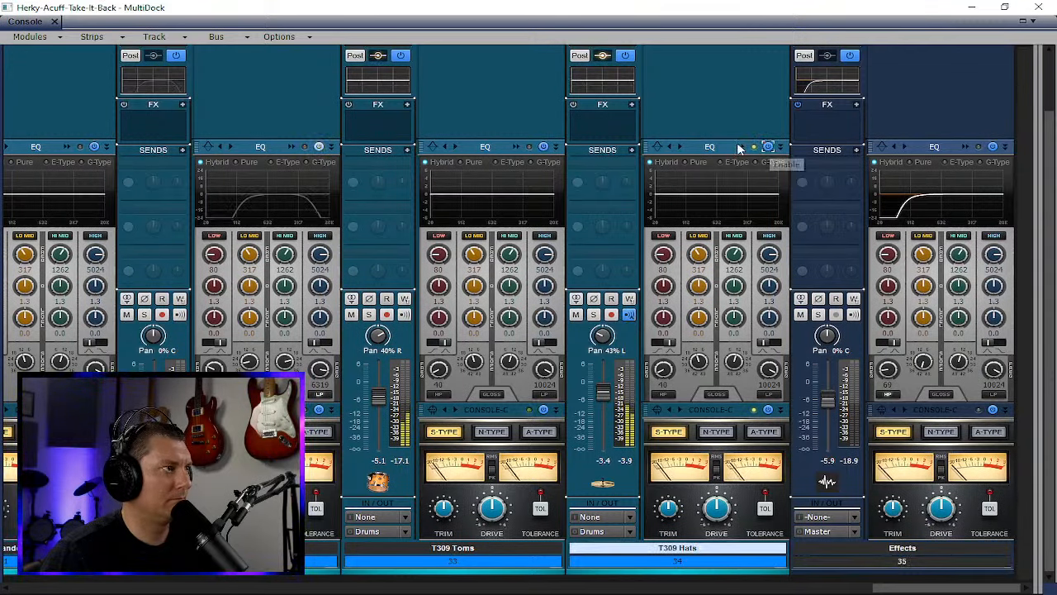
left_click(319, 147)
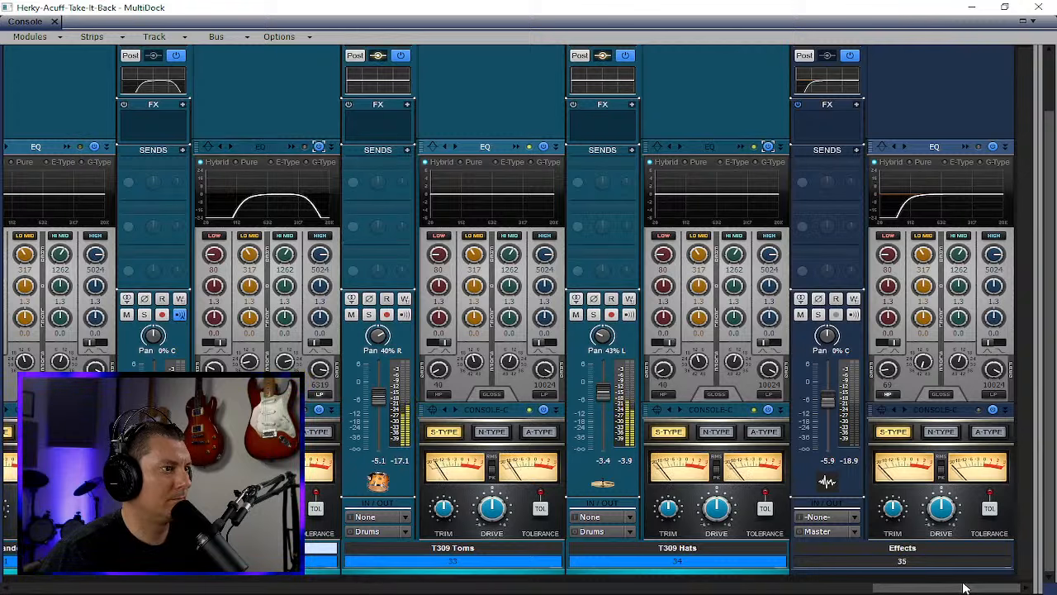
- Collapse the ProChannel of Kick, select all tracks and collapse their remaining ProChannels together
left_click_drag(962, 588, 642, 591)
scroll(743, 419, "right", 2)
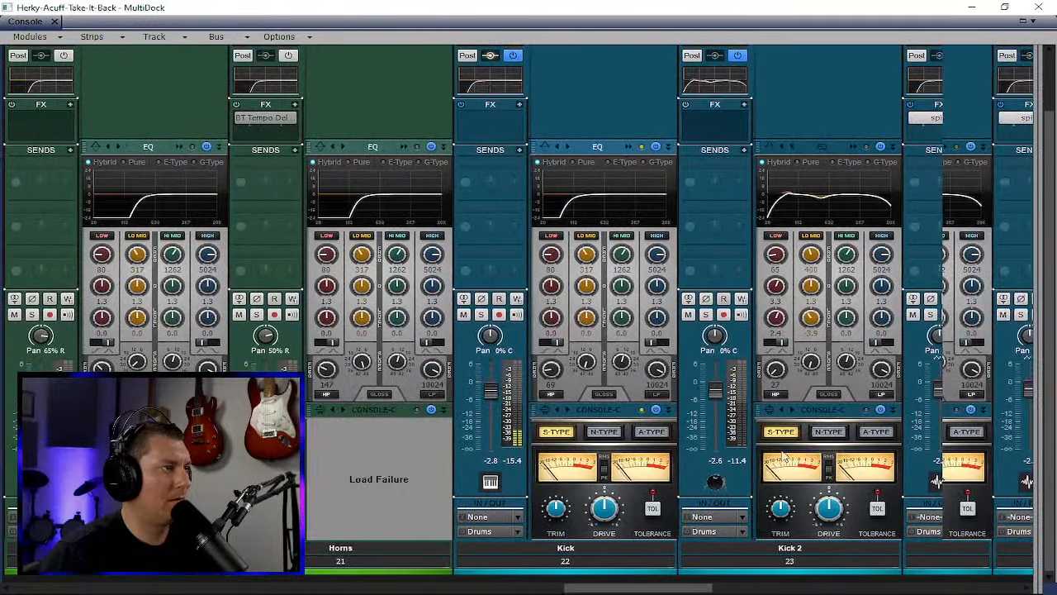
scroll(352, 100, "up", 2)
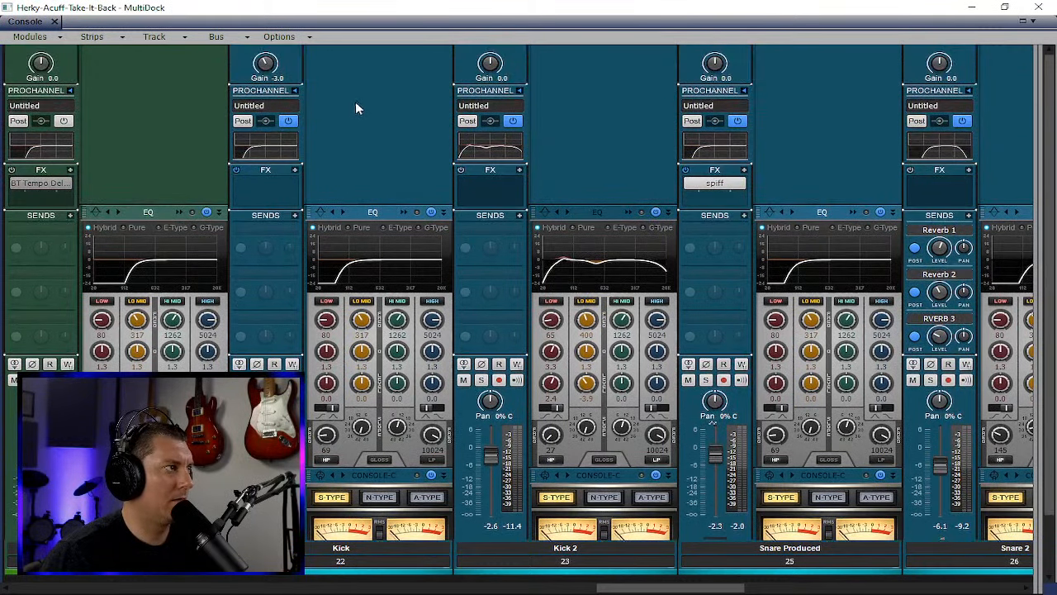
left_click(294, 91)
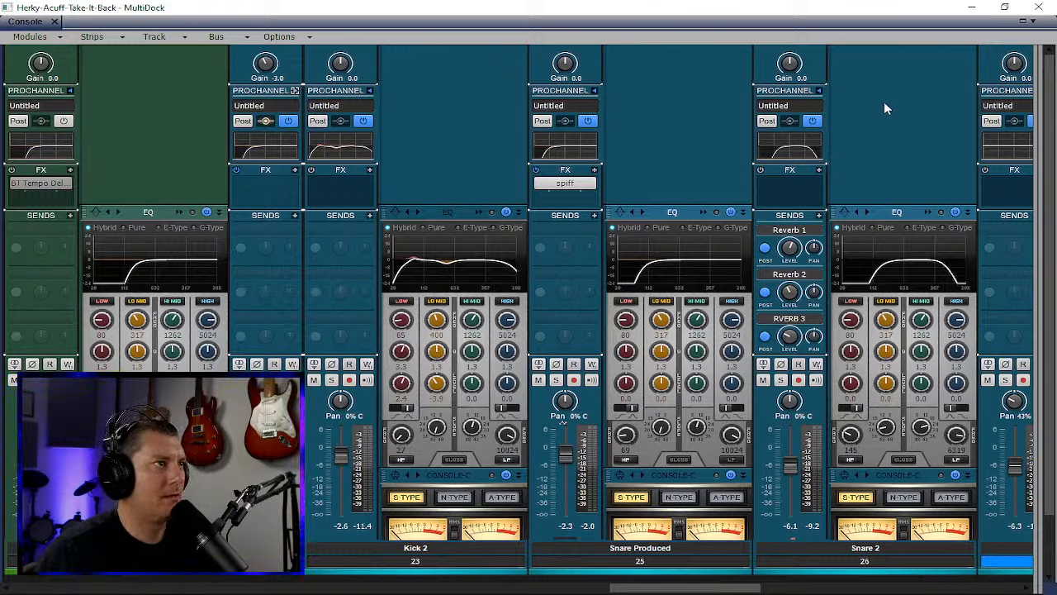
key("ctrl+a")
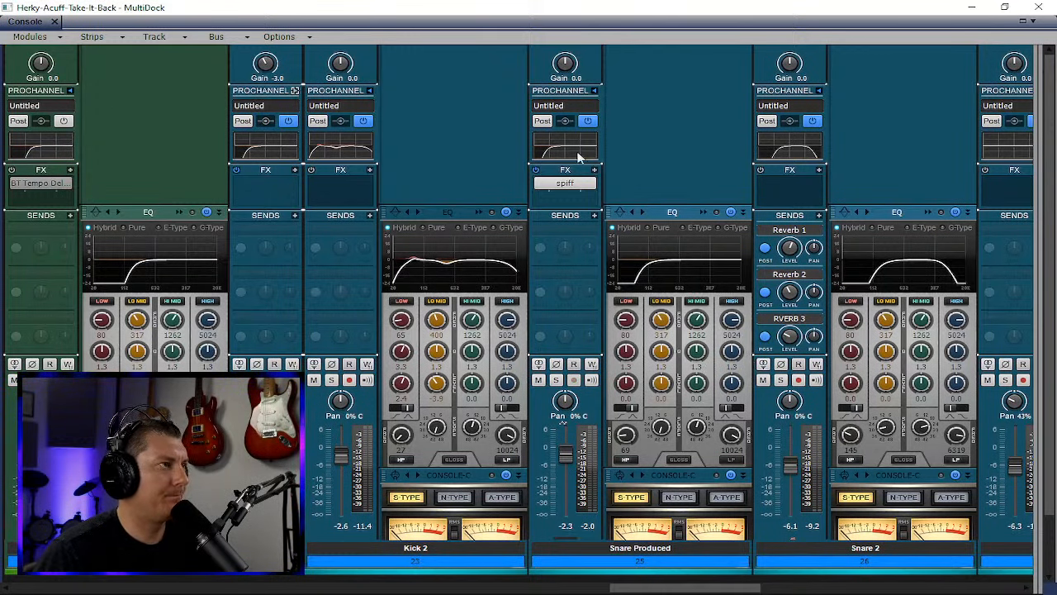
left_click(369, 91)
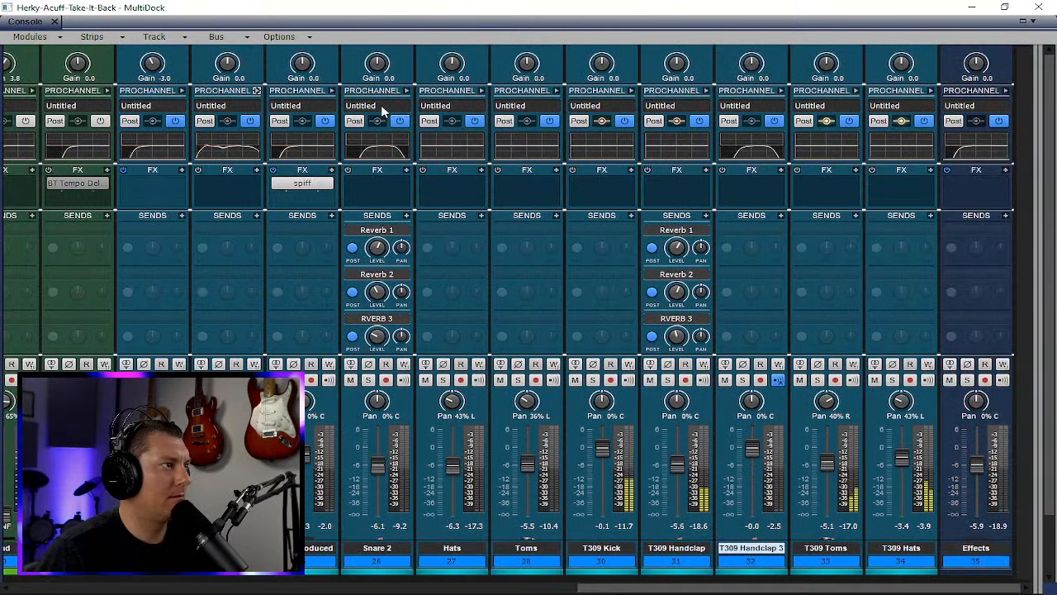
- Raise the volume faders of Pad (track 18) to -6.0 and Pad 2 to -2.6
left_click_drag(593, 587, 673, 576)
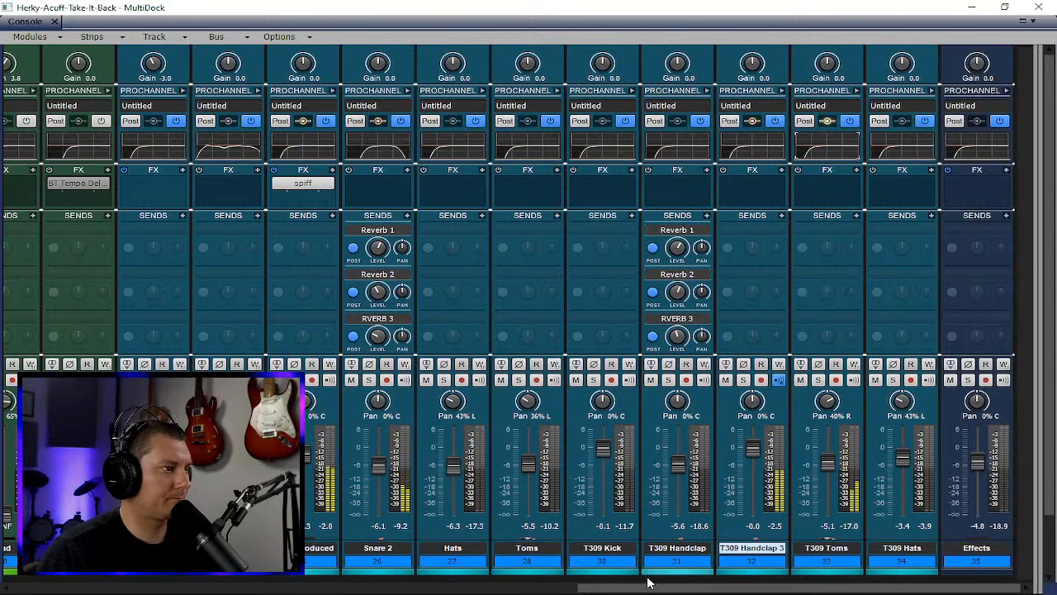
left_click_drag(644, 588, 395, 580)
left_click_drag(446, 516, 447, 469)
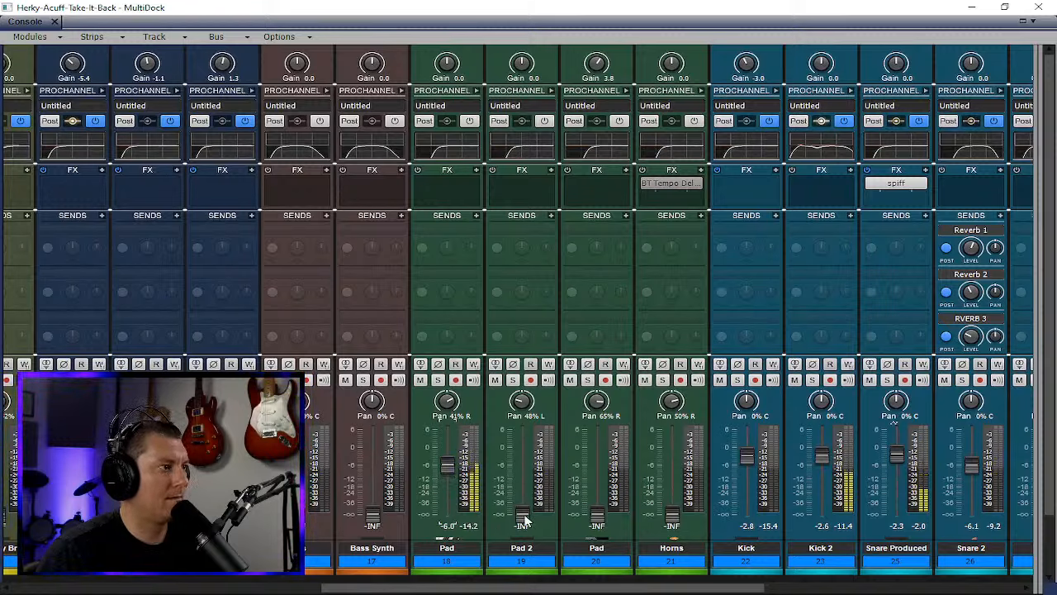
left_click_drag(515, 527, 522, 457)
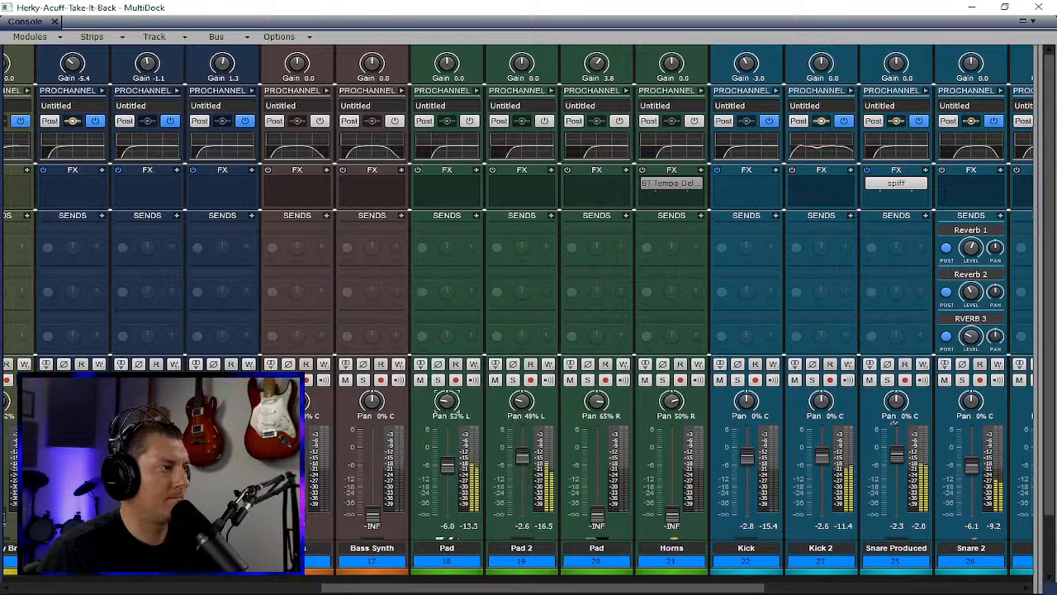
- Pan Pad 2 to 100% R and Pad (track 18) to 100% L
left_click_drag(524, 401, 525, 389)
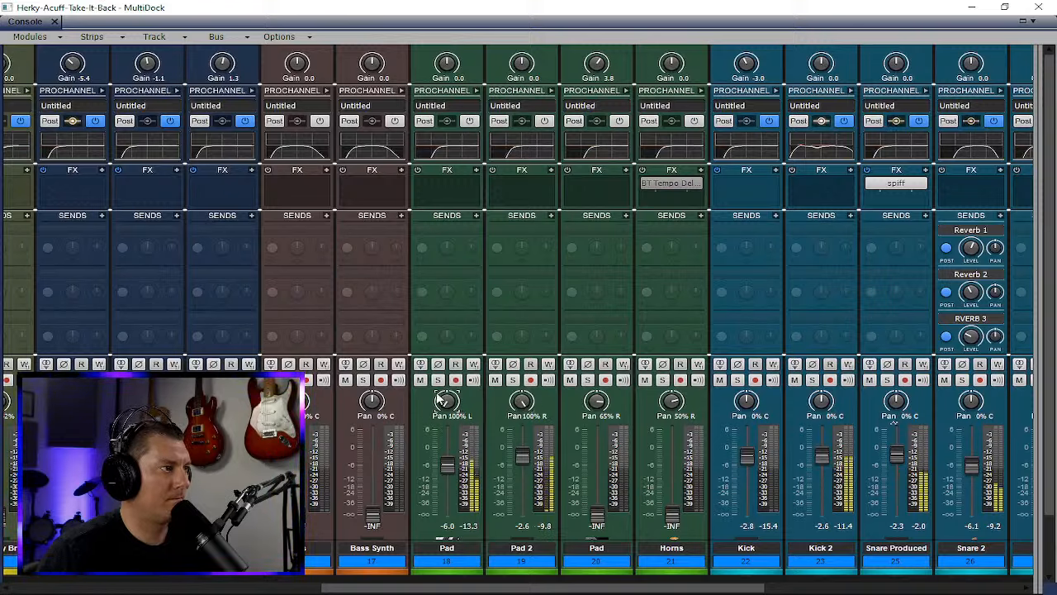
left_click_drag(442, 397, 471, 446)
mouse_move(449, 413)
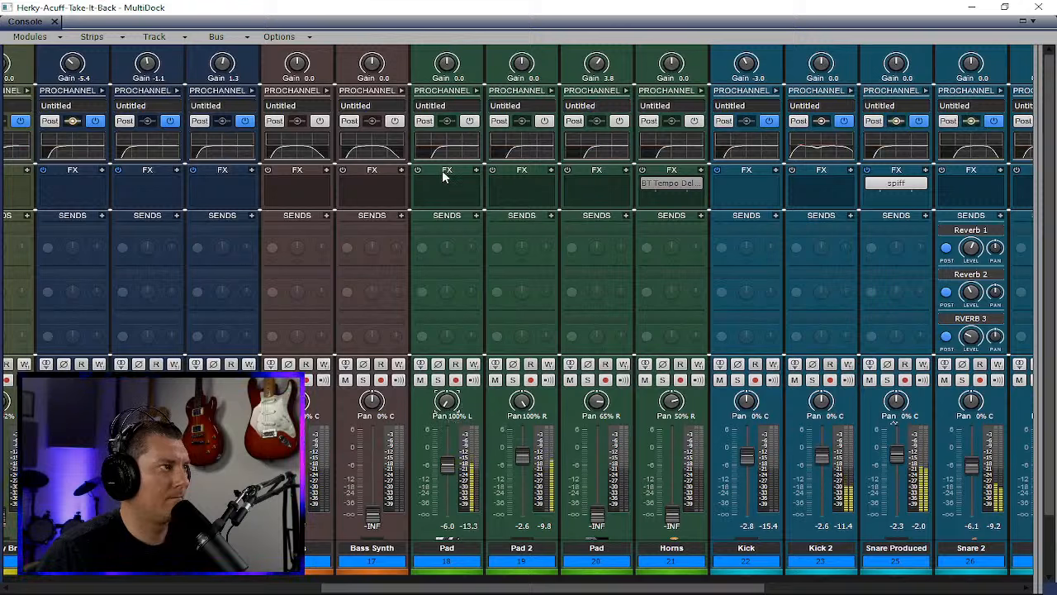
- Set the EQ High band of Pad (track 18) to 6251 Hz with a gain of 2.3, and boost the highs of Pad 2
left_click(479, 91)
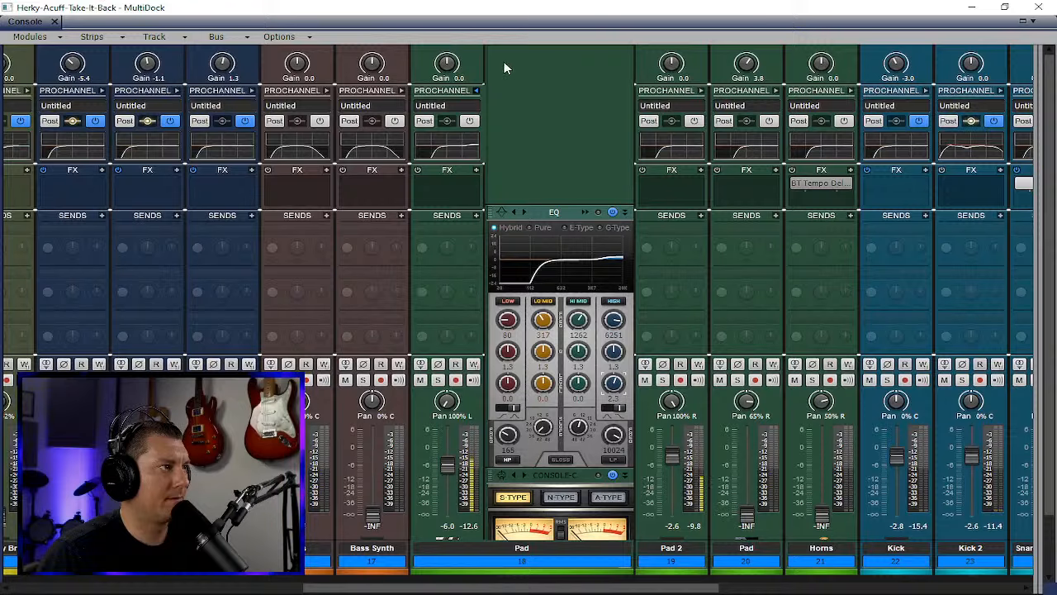
left_click(478, 90)
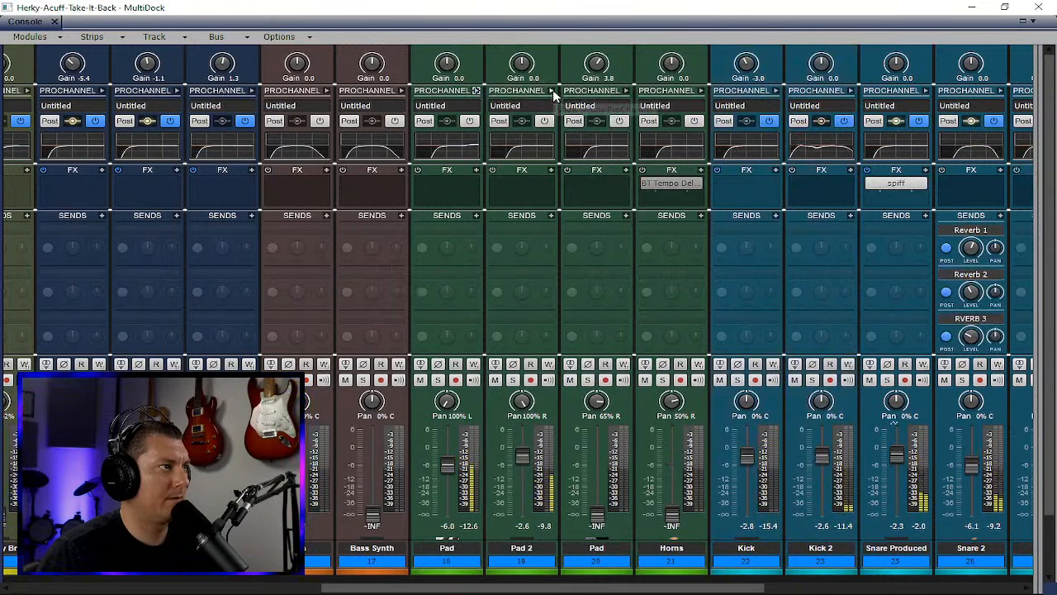
left_click(552, 89)
left_click(552, 89)
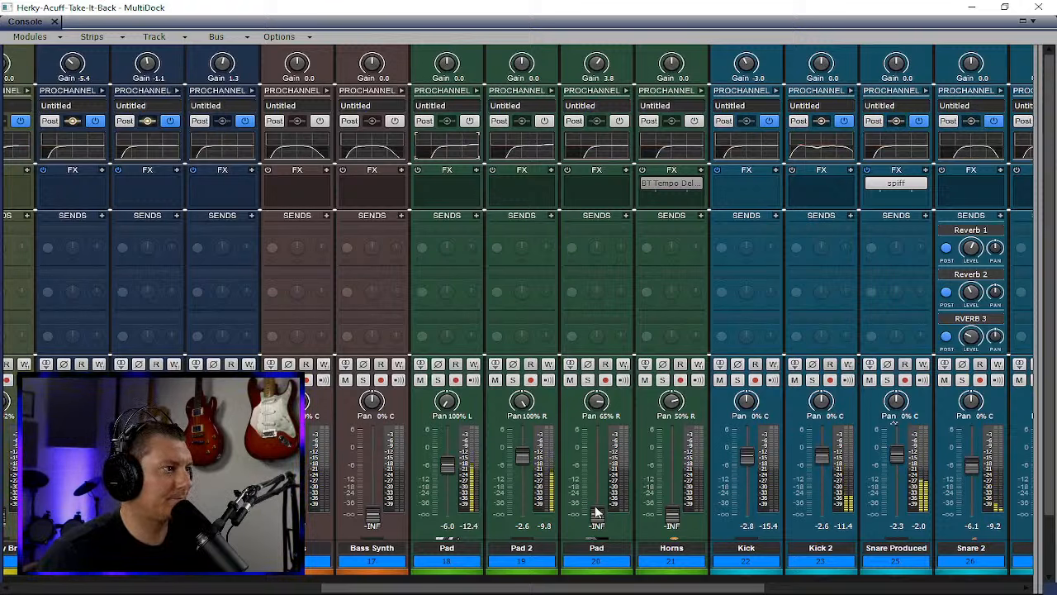
- Raise the volume faders of Pad (track 20) to -3.1 and Horns to -6.2
left_click_drag(596, 512, 597, 455)
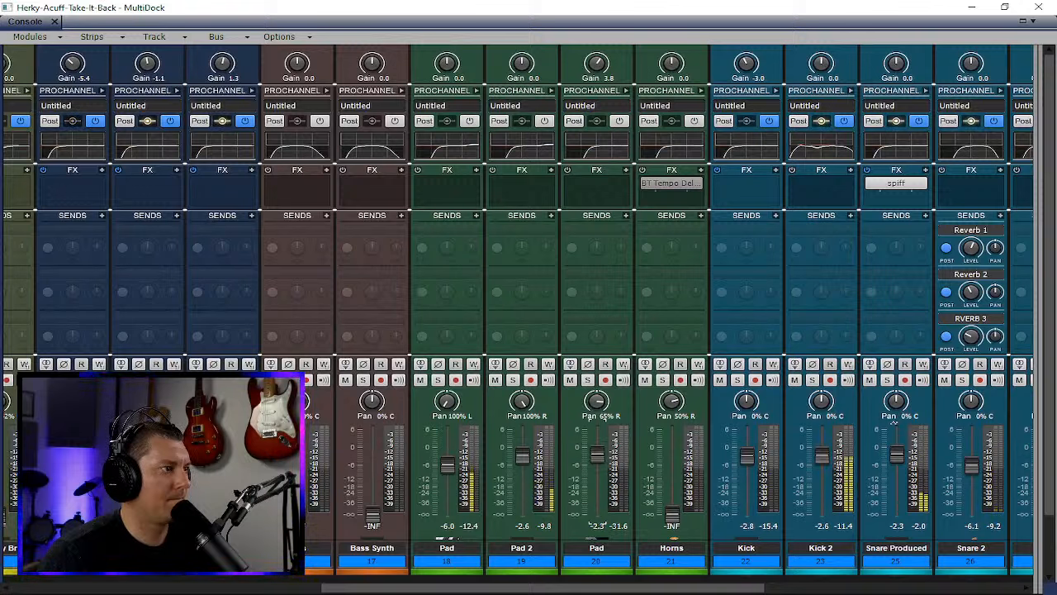
left_click_drag(672, 513, 672, 462)
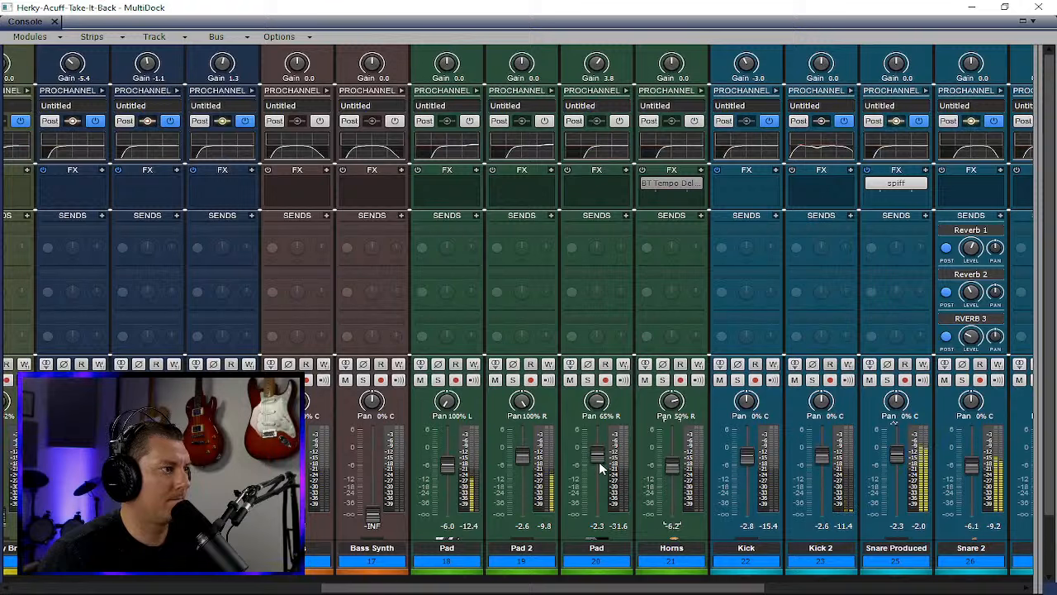
left_click_drag(597, 451, 600, 461)
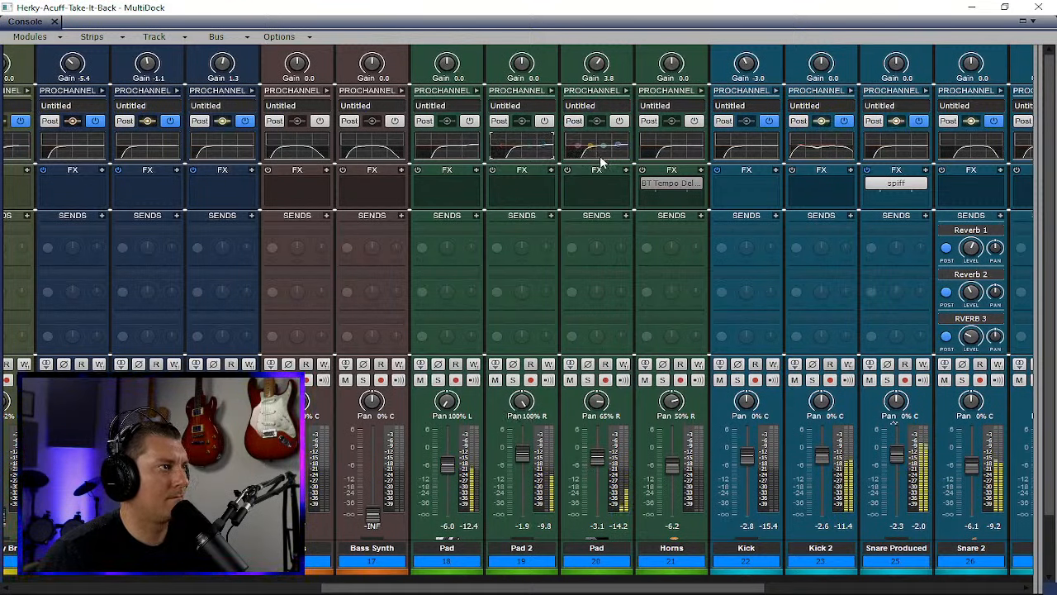
- Turn on the ProChannels of Pad (track 20), Pad 2 and Pad (track 18), and switch off input echo on track 20
left_click(626, 91)
left_click(627, 91)
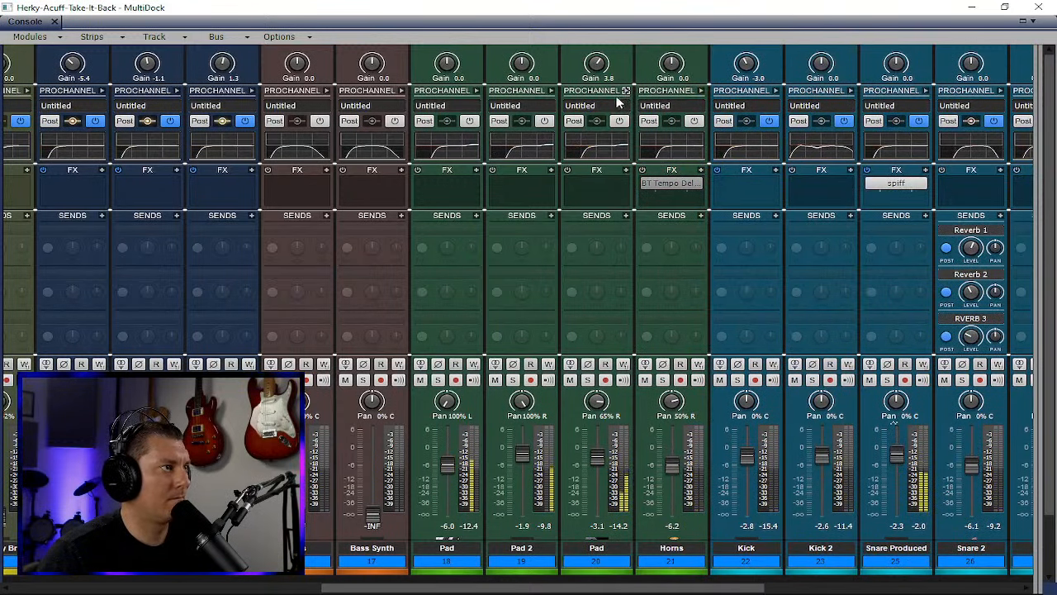
left_click(621, 123)
left_click(544, 121)
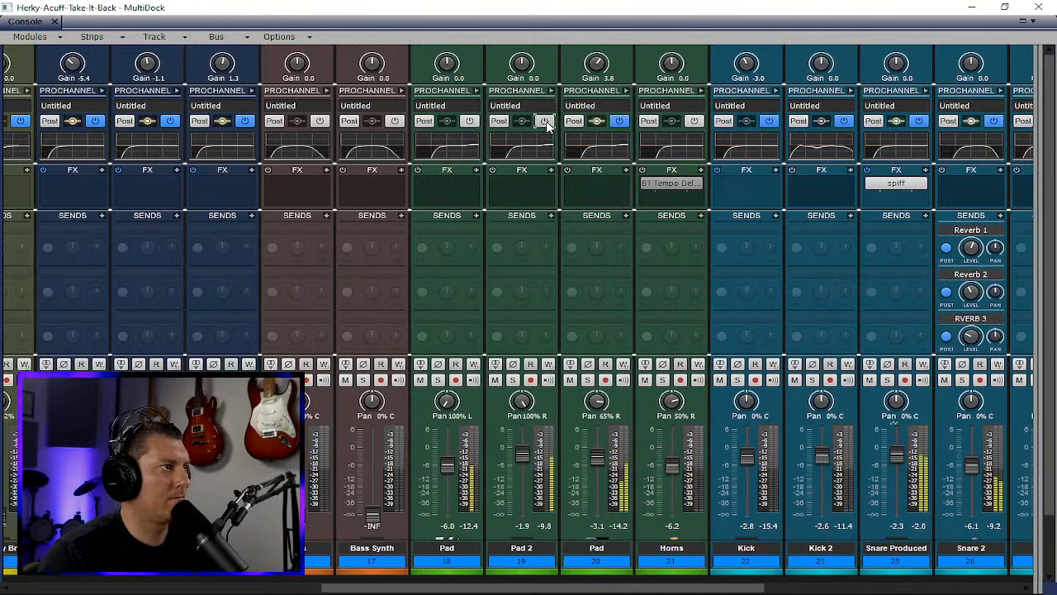
left_click(469, 122)
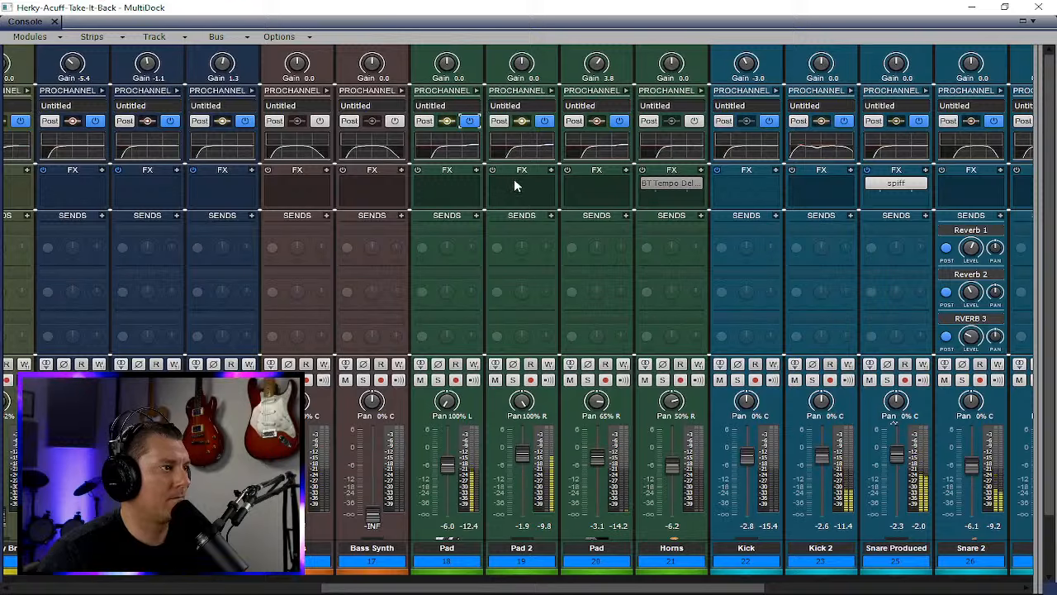
left_click(575, 316)
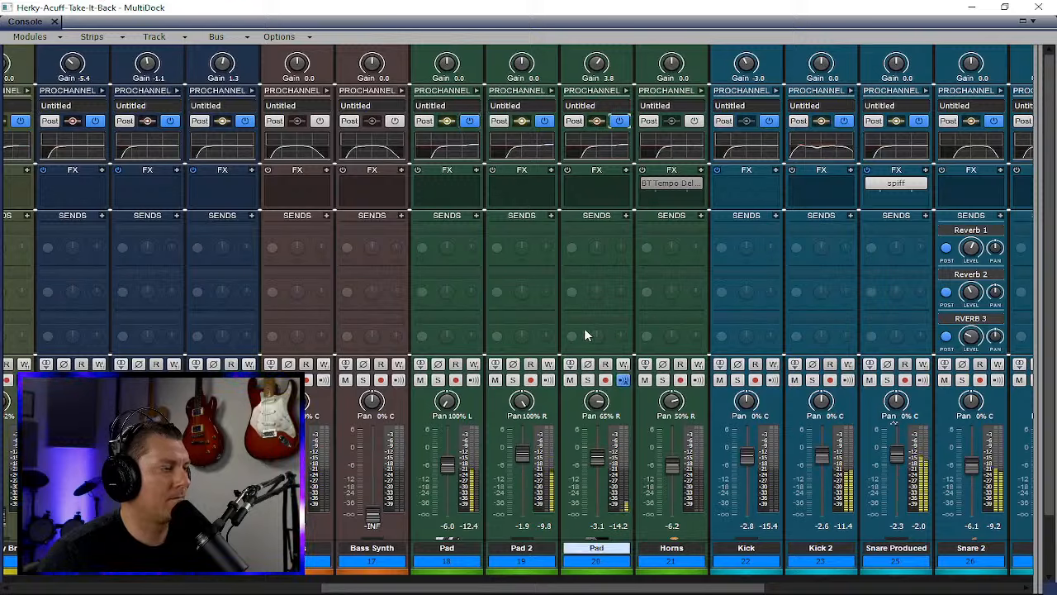
left_click(622, 380)
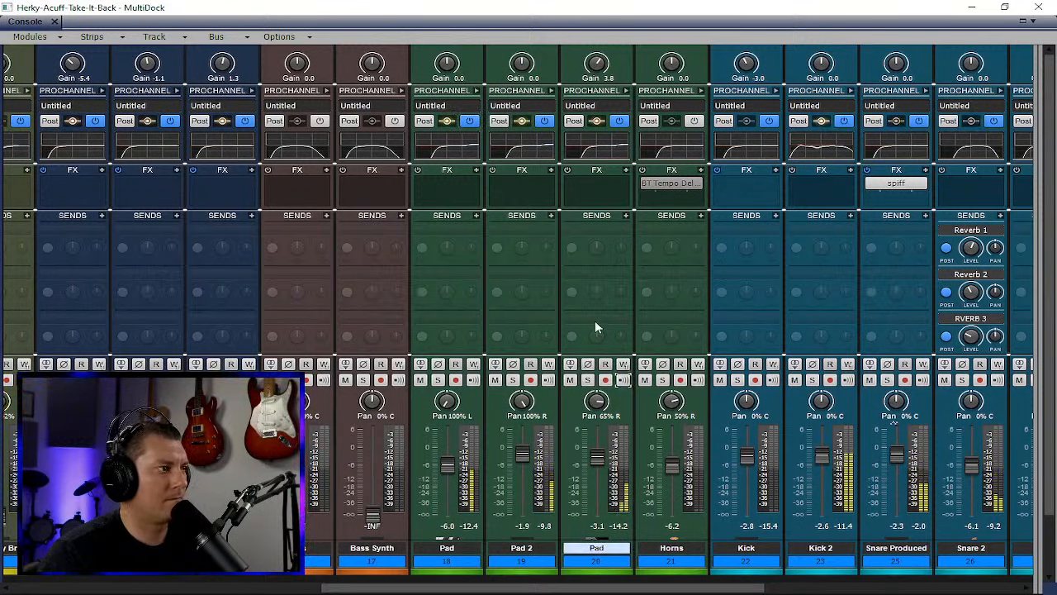
- Add a send to Reverb 1 on Pad (track 18), Pad 2 and Pad (track 20)
left_click(476, 218)
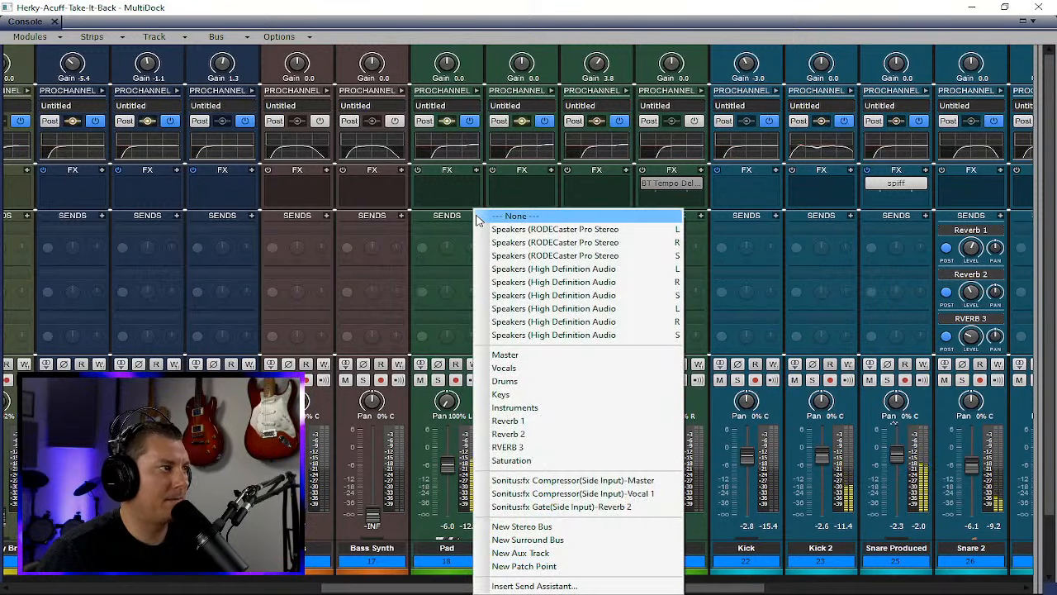
left_click(517, 422)
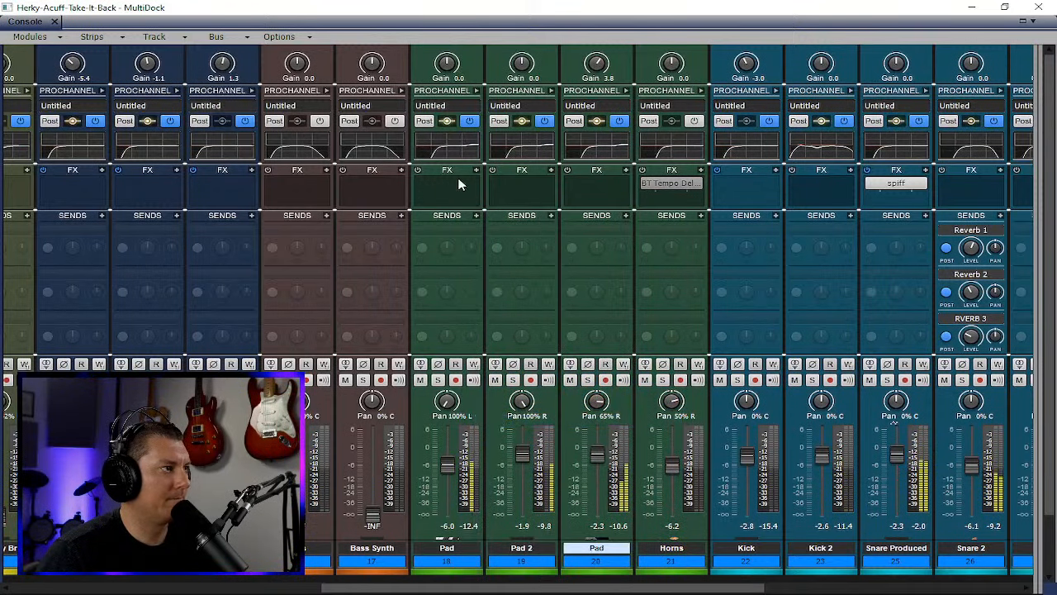
left_click(553, 213)
left_click(593, 420)
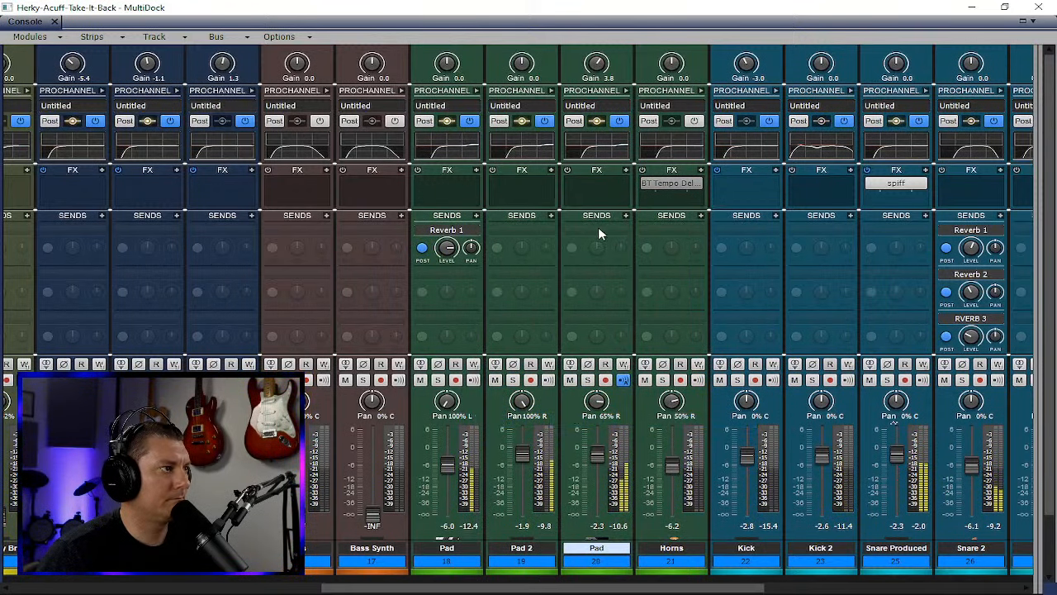
left_click(626, 215)
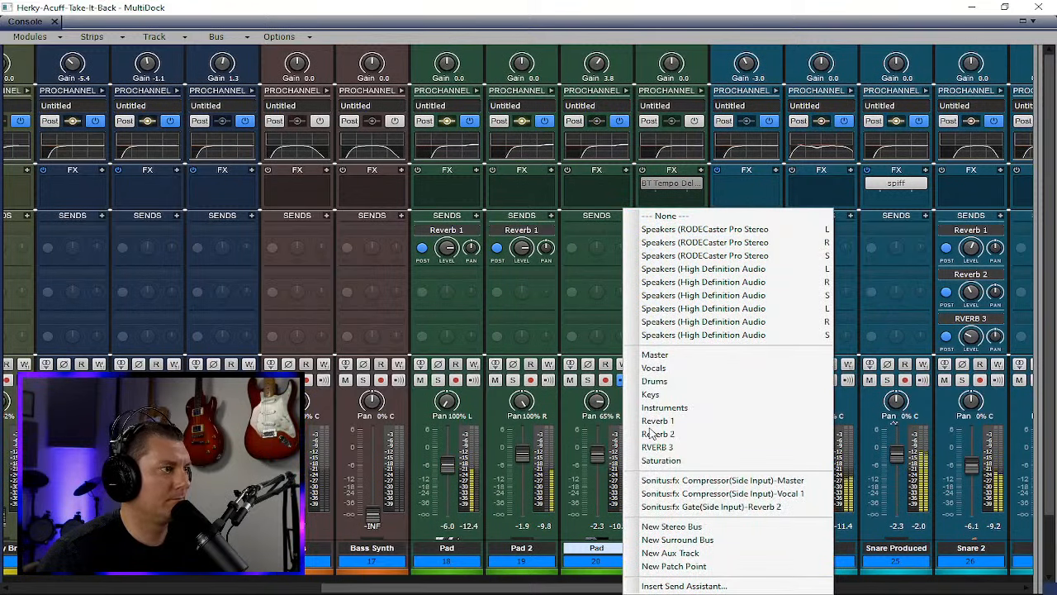
left_click(658, 421)
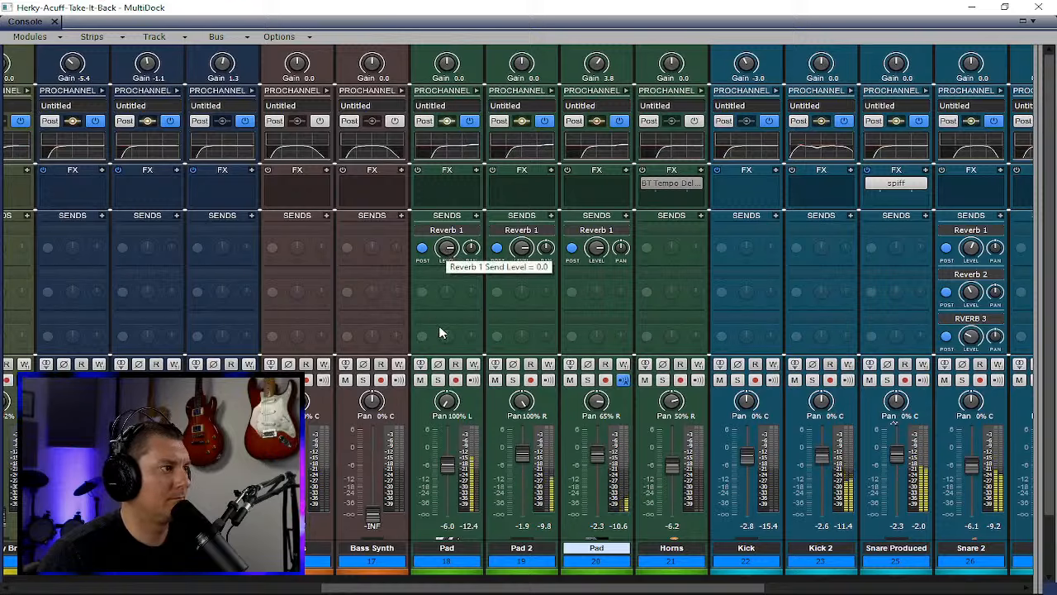
- Lower the Reverb 1 send levels of Pad (track 18), Pad 2 and Pad (track 20) together
left_click(466, 574)
left_click(595, 565)
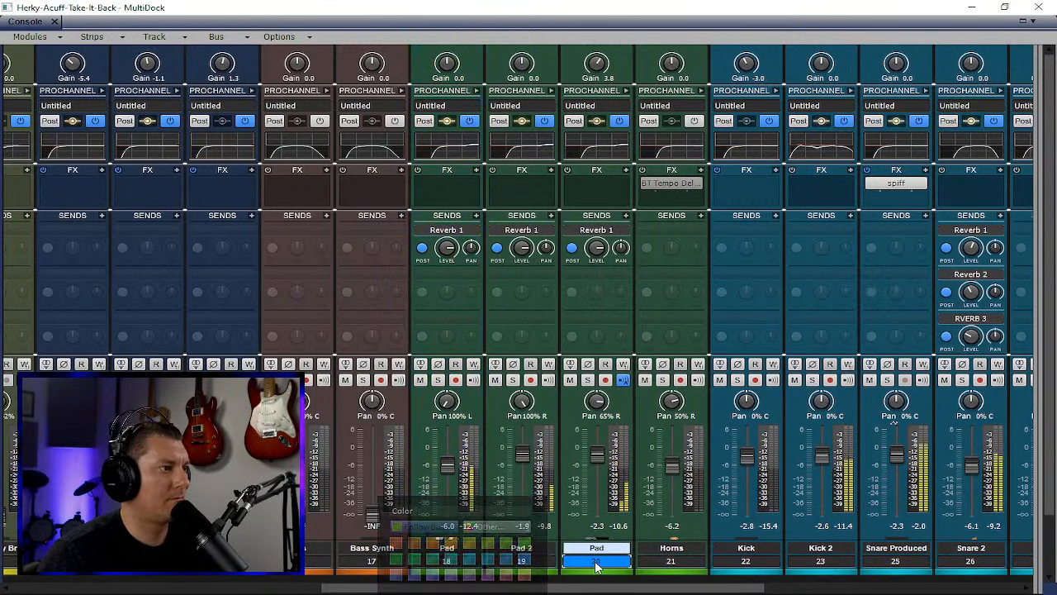
left_click(446, 561)
left_click(589, 565, "shift")
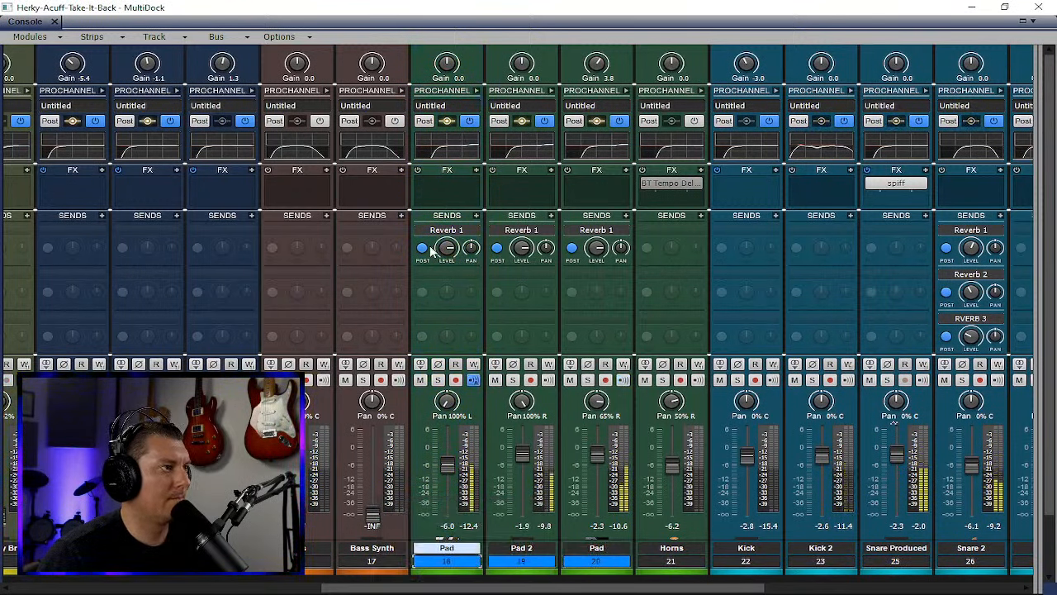
left_click_drag(446, 248, 446, 259)
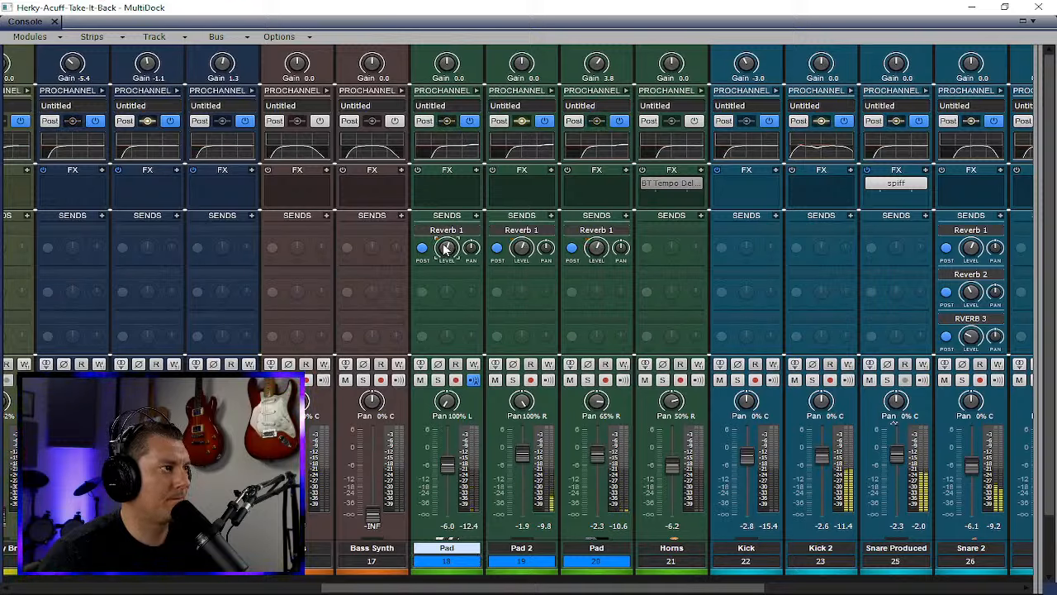
- Add sends to Reverb 2 and RVERB 3 on Pad (track 18), Pad 2 and Pad (track 20)
left_click(477, 216)
left_click(526, 434)
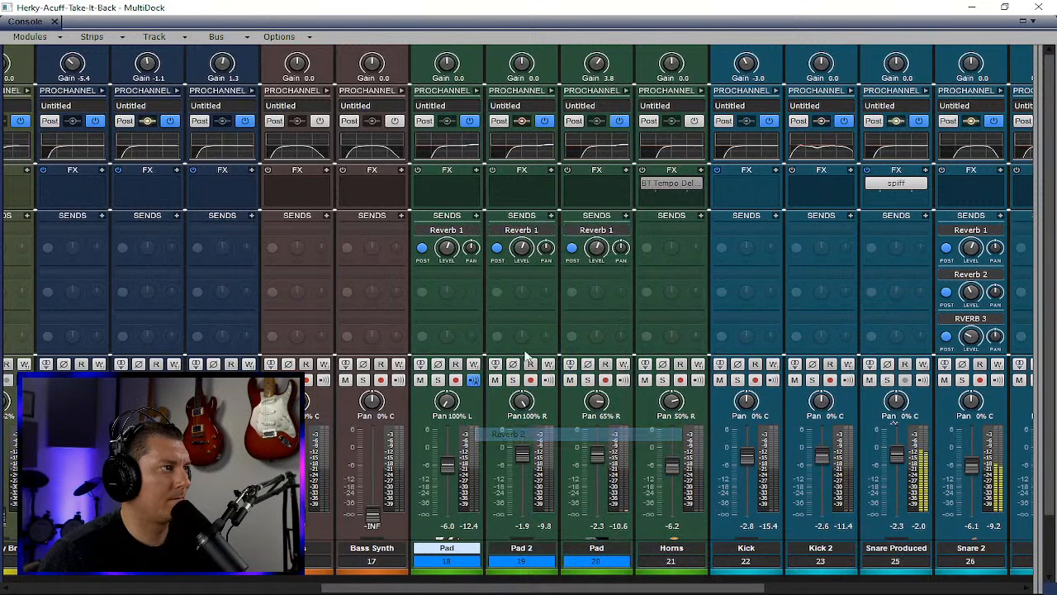
left_click(476, 215)
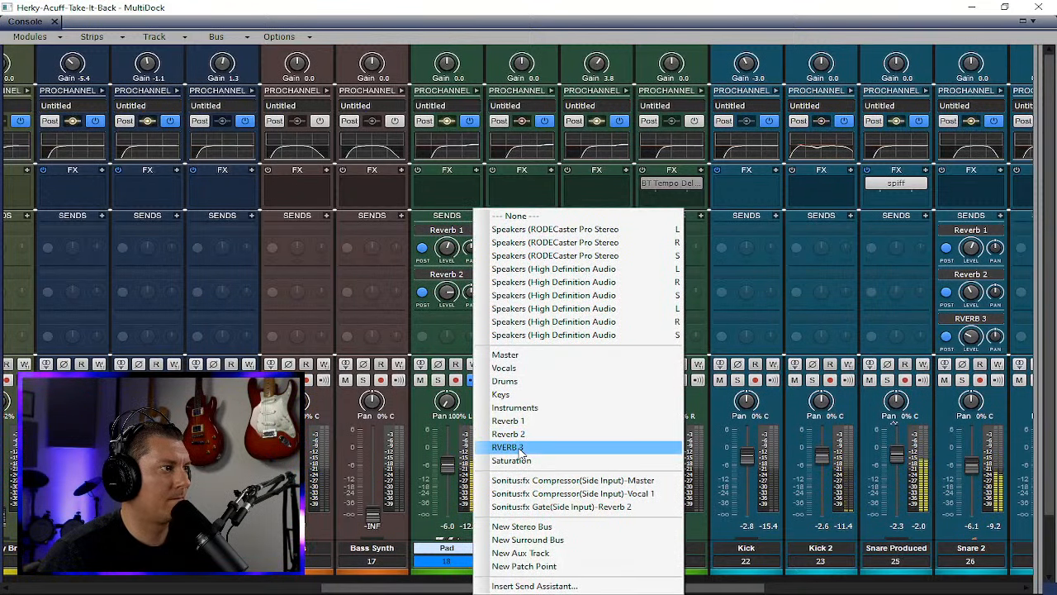
left_click(518, 446)
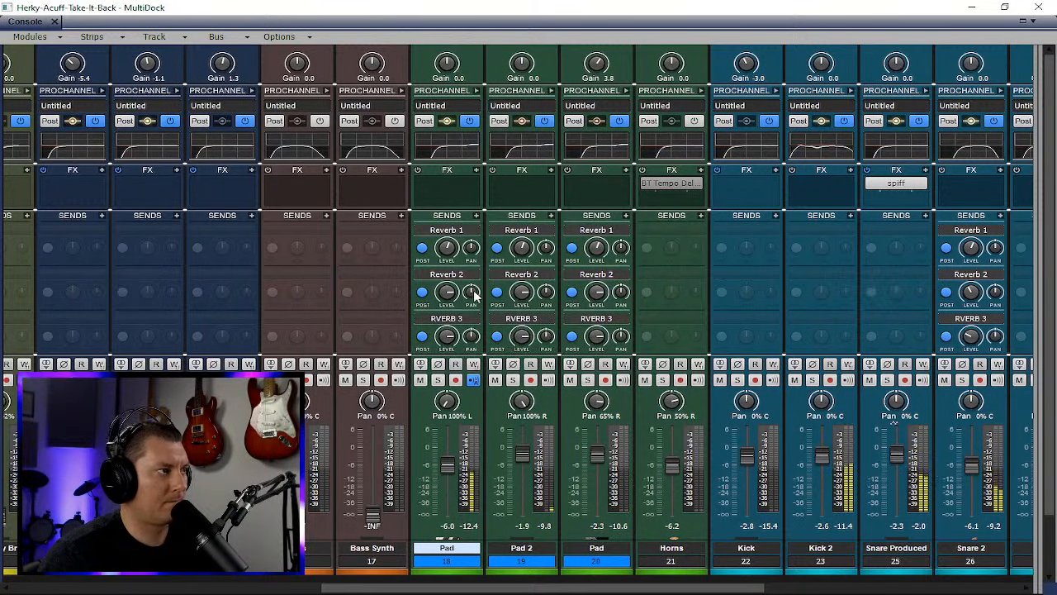
- Lower the three pads' Reverb 2 and RVERB 3 send levels, and pan Pad (track 18) 70% L and Pad 2 70% R
left_click_drag(446, 291, 446, 303)
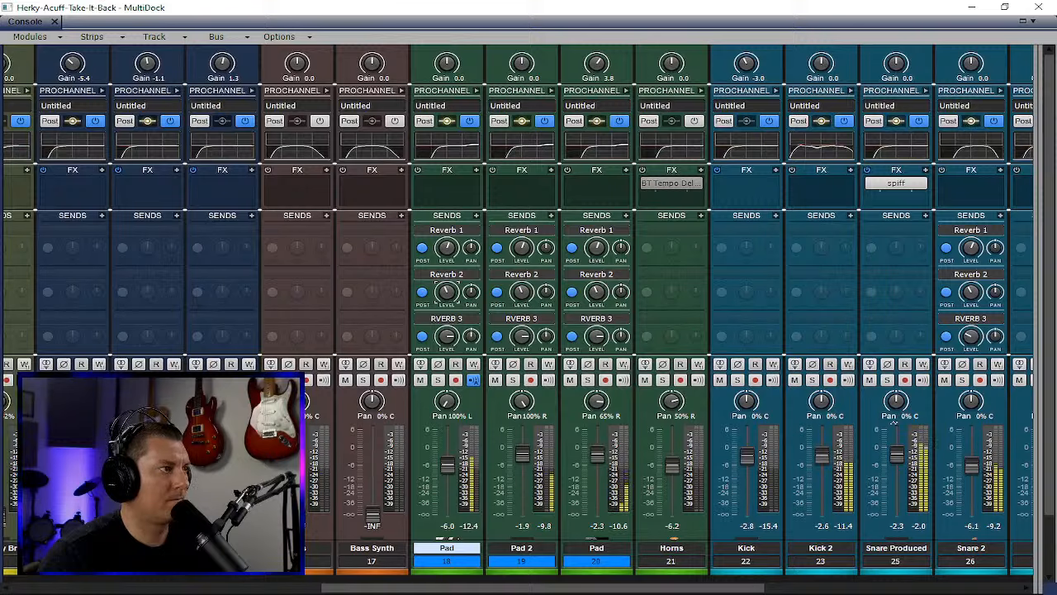
left_click_drag(446, 336, 445, 342)
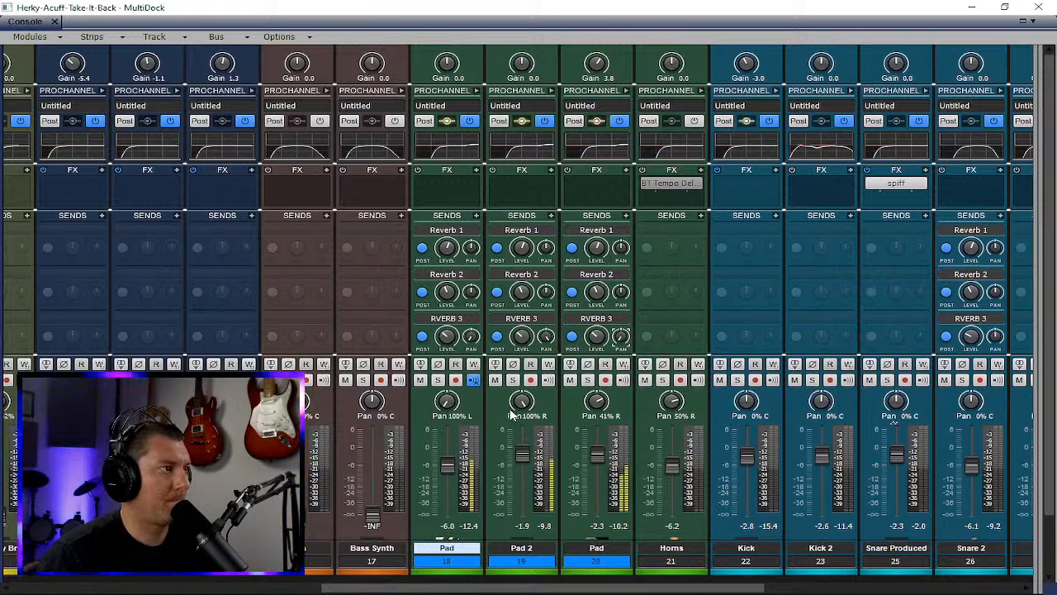
left_click_drag(443, 402, 443, 390)
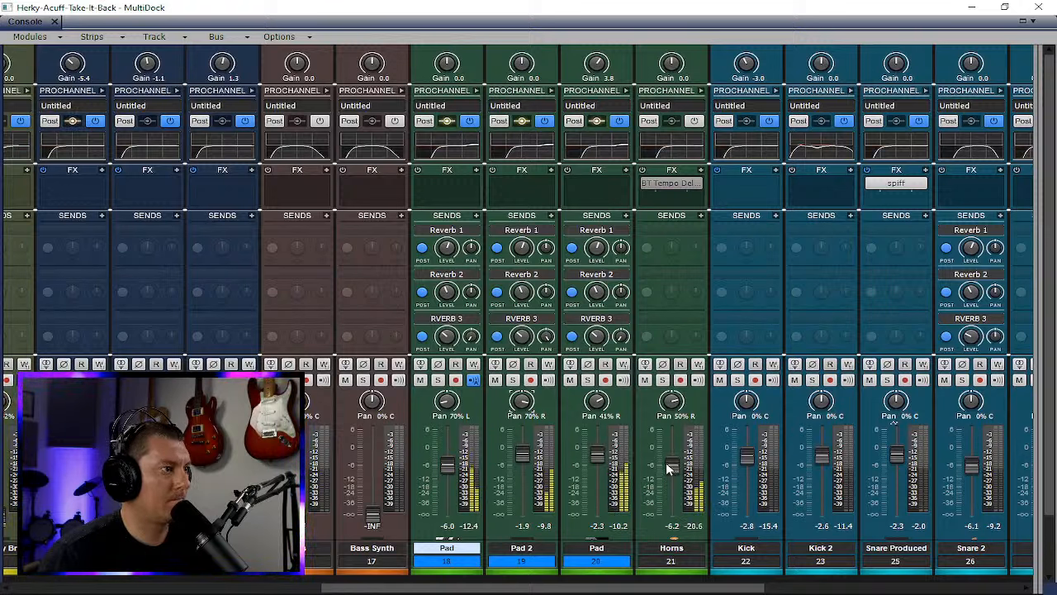
- Raise the Horns volume fader to -0.3 and enable the track's ProChannel and BT Tempo Delay
left_click_drag(673, 467, 672, 448)
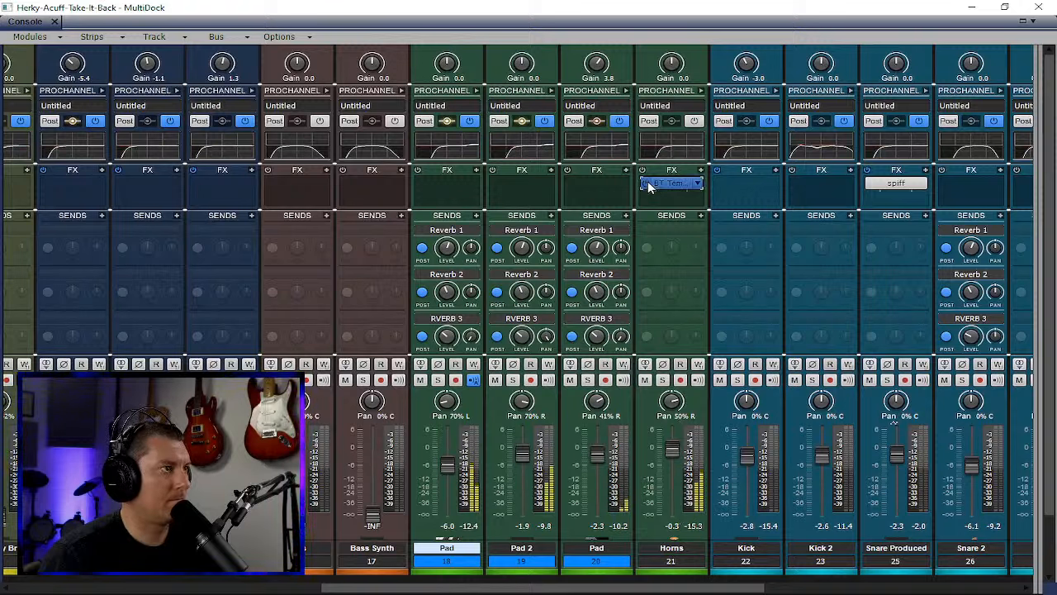
left_click(694, 120)
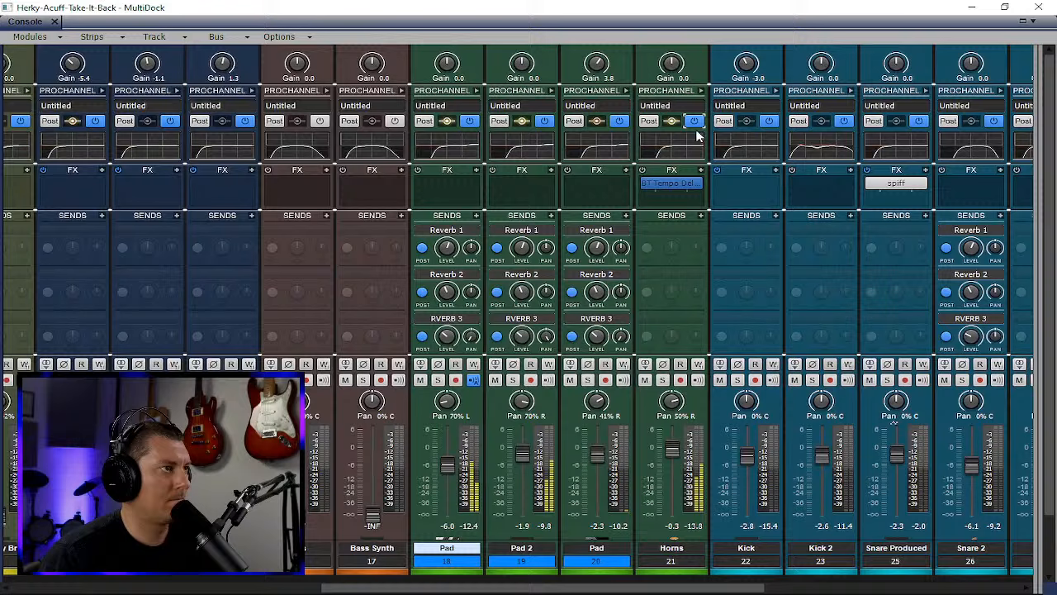
- Inspect the BT Tempo Delay settings on Horns and audition the track on its own
double_click(676, 185)
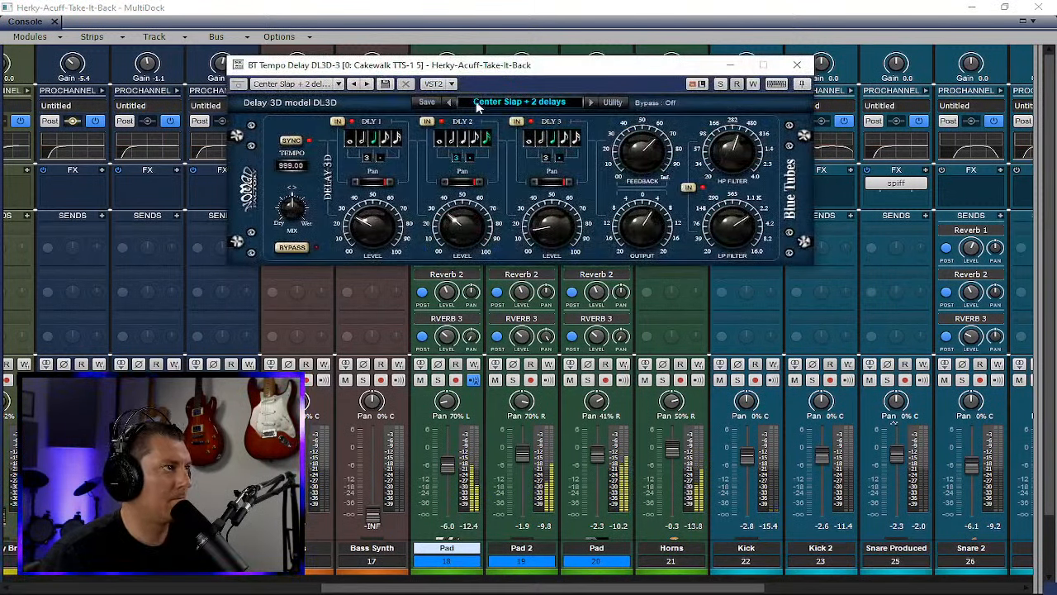
left_click(796, 66)
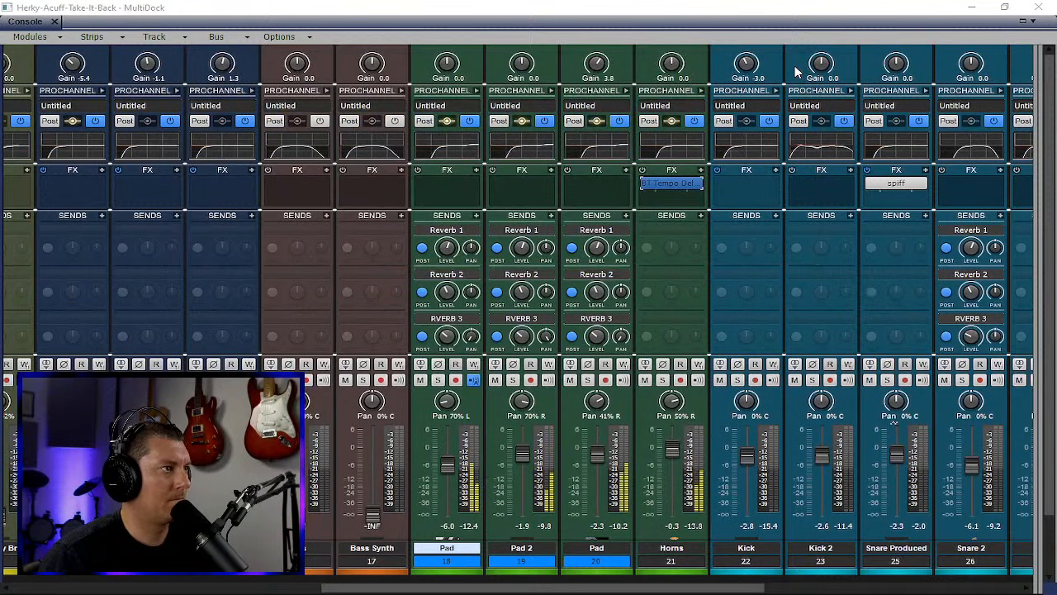
double_click(671, 183)
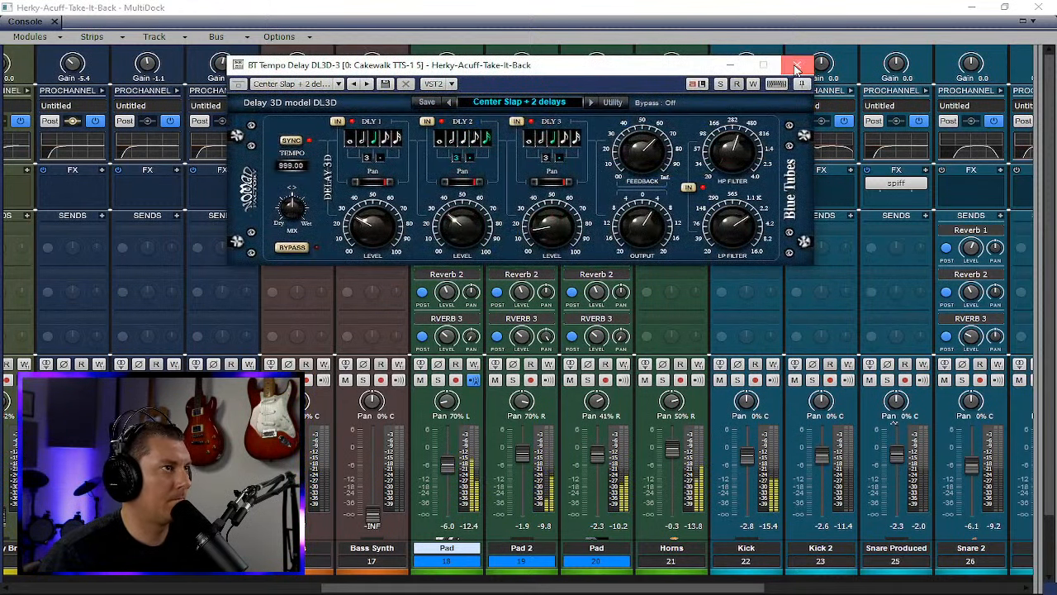
left_click(804, 65)
left_click(664, 199)
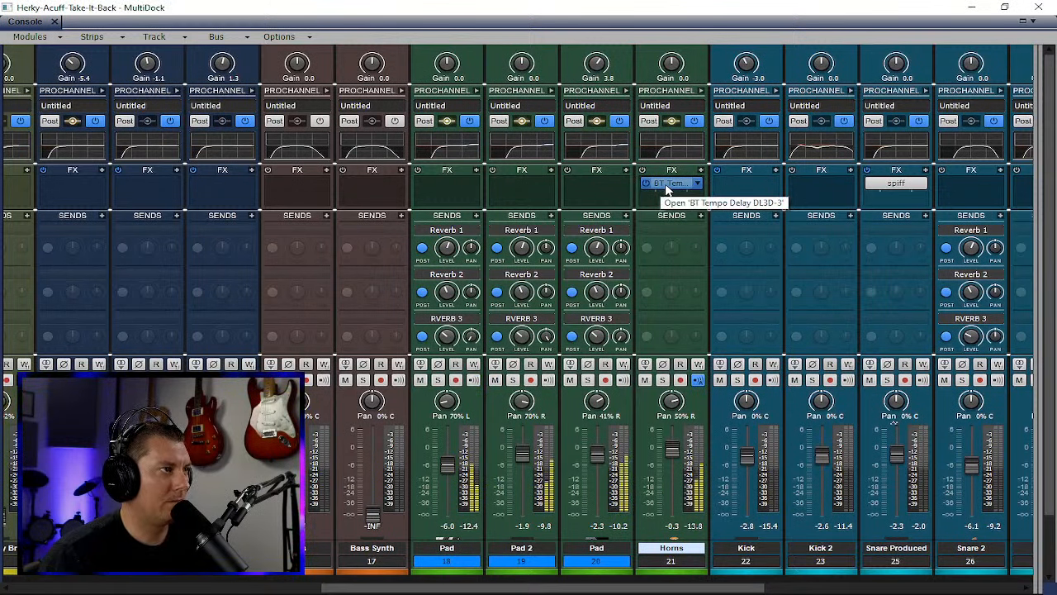
left_click(971, 8)
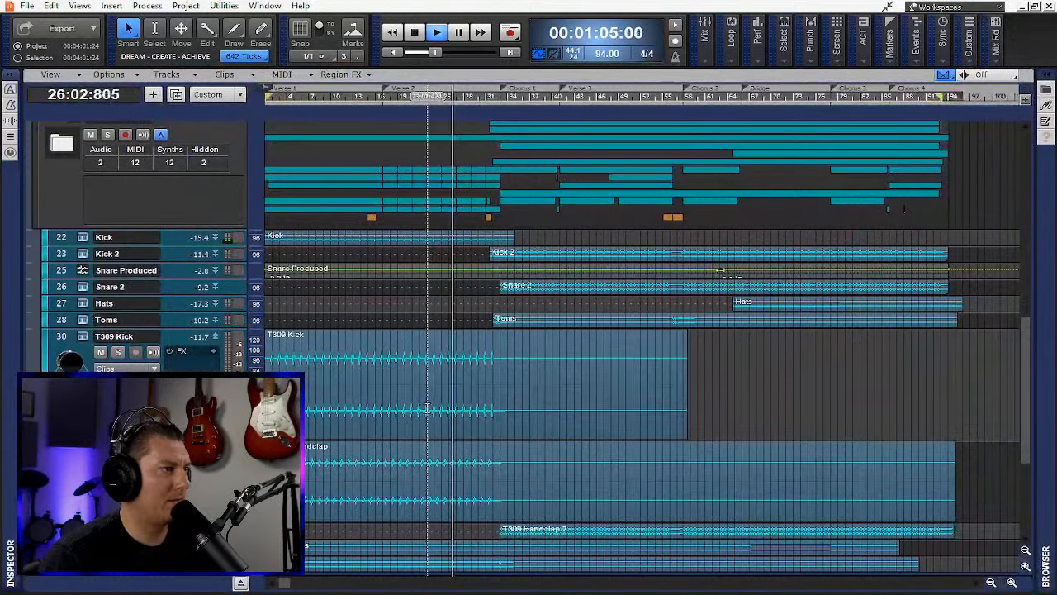
key("alt+2")
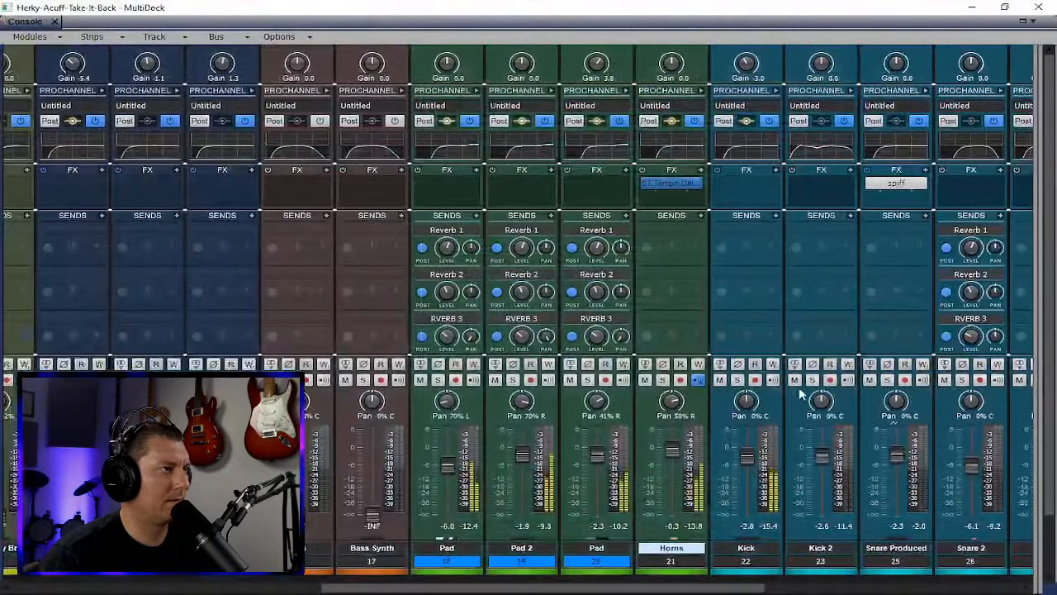
left_click(662, 380)
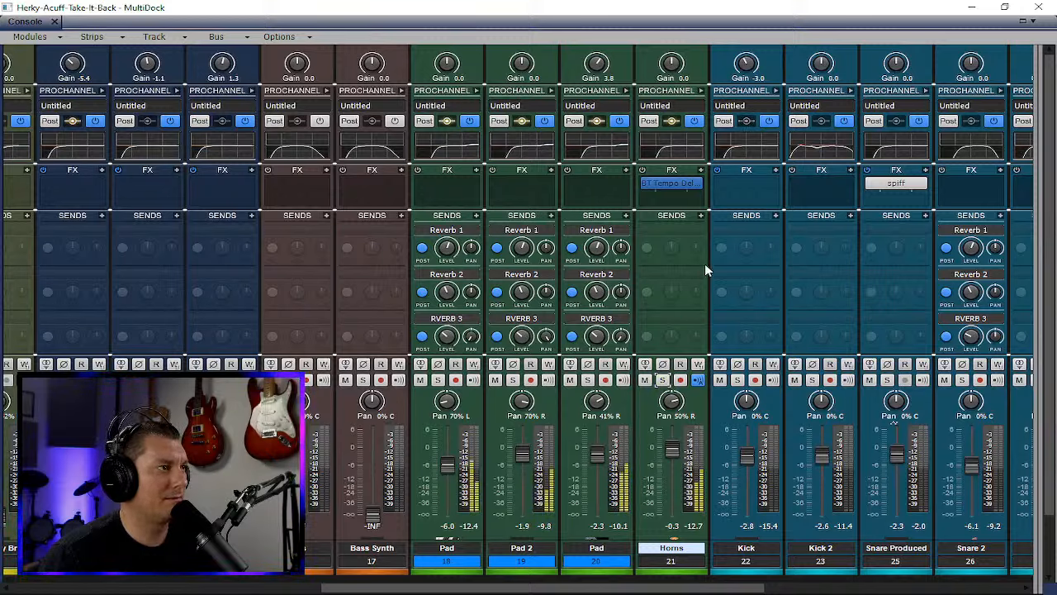
- Raise the output of the BT Tempo Delay on Horns and adjust its Delay 3 level to about 18
double_click(665, 181)
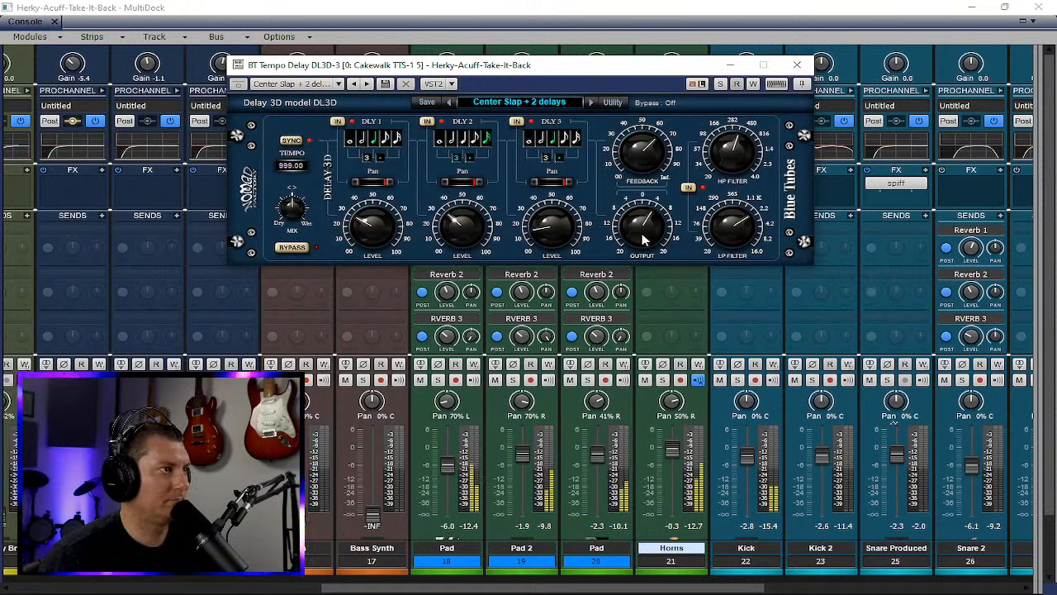
left_click_drag(638, 227, 638, 220)
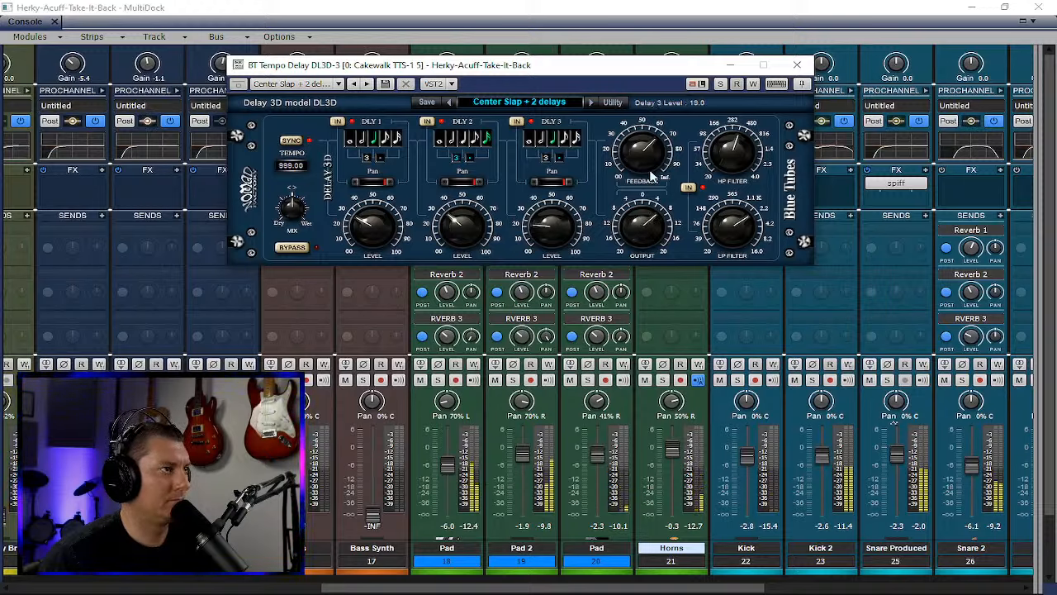
left_click(797, 64)
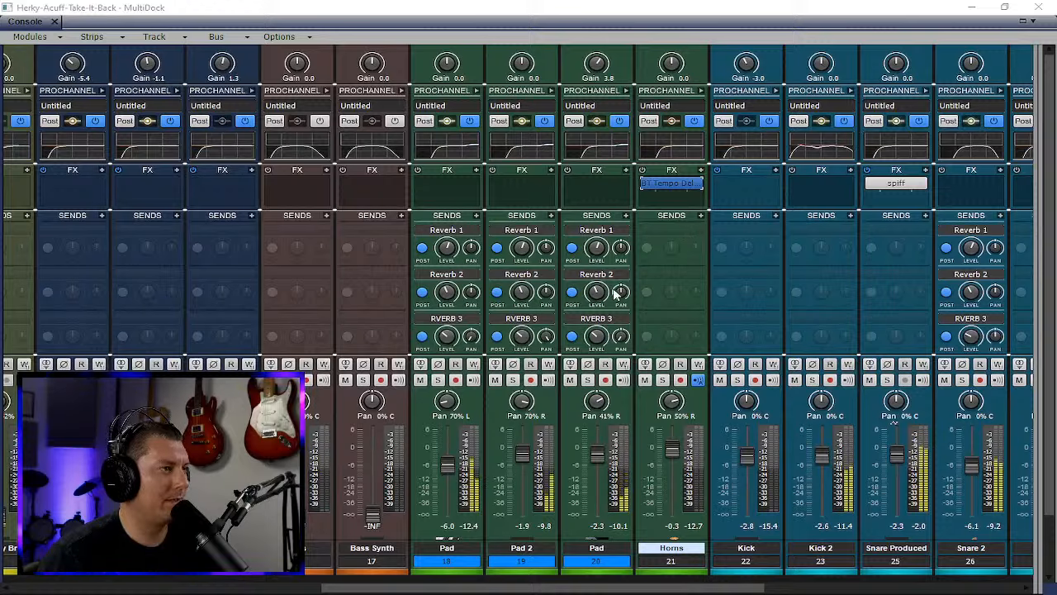
- Raise the Bass Synth volume fader to -6.6 and turn on the ProChannels of Bass and Bass Synth
left_click_drag(372, 516, 372, 467)
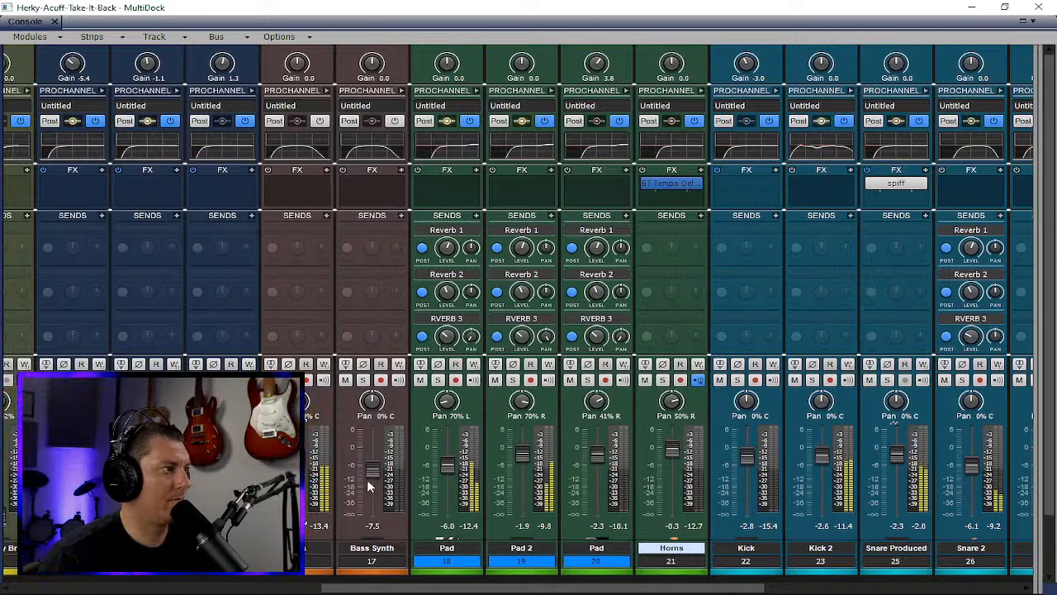
left_click_drag(366, 479, 367, 475)
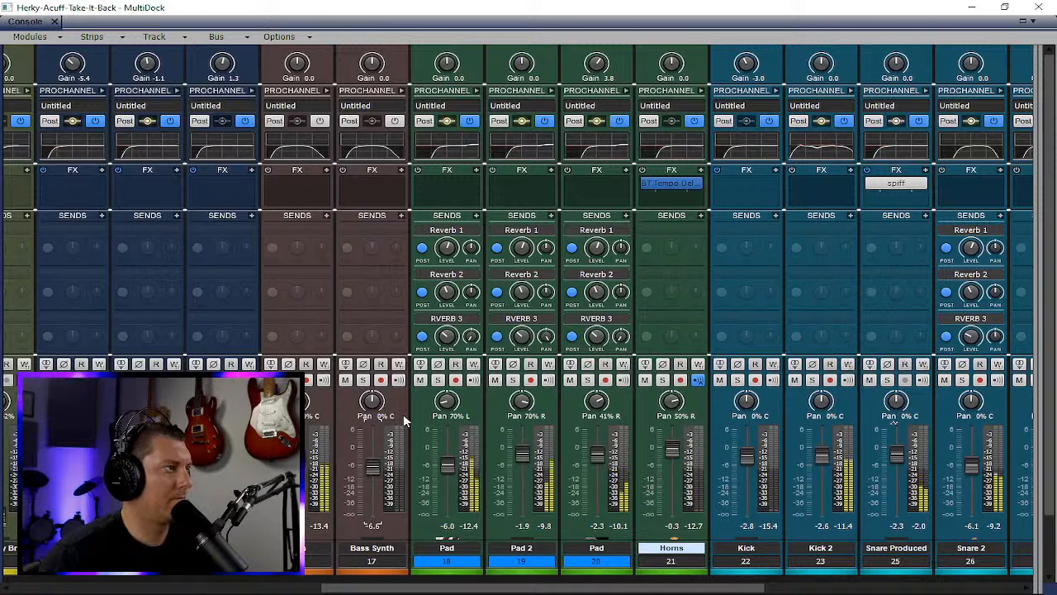
left_click(320, 123)
left_click(394, 122)
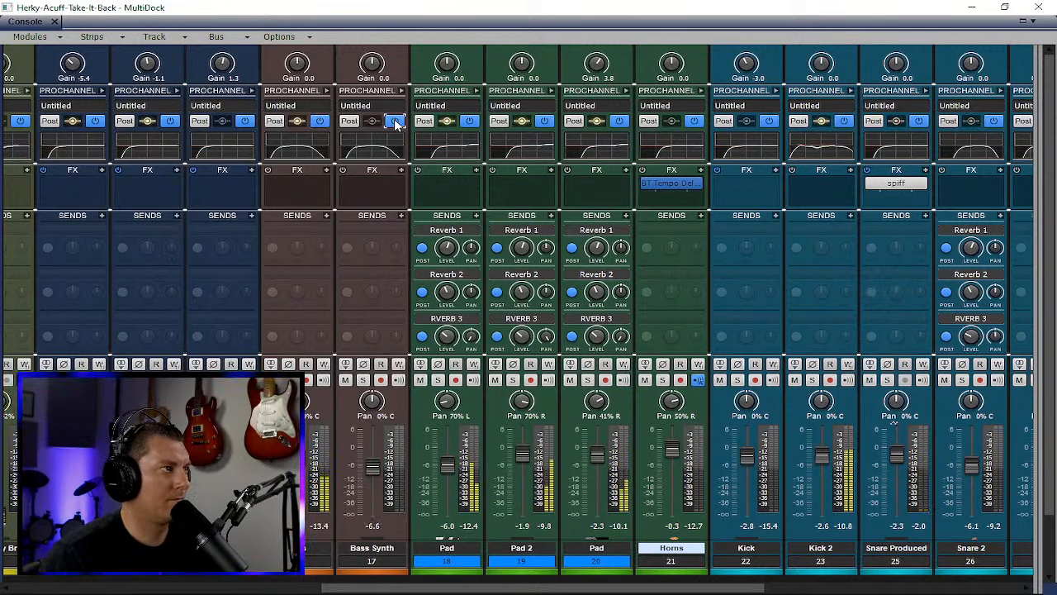
- Set the Low band of the Bass track's EQ to 72 Hz with a gain of 3.2 and a Q of 4.2
left_click(327, 90)
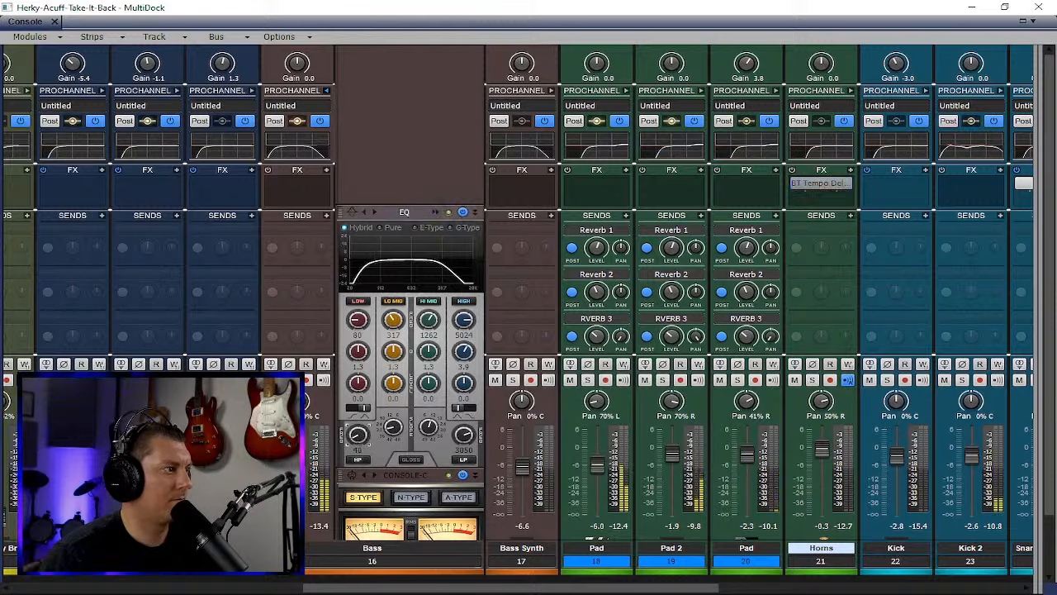
left_click(436, 212)
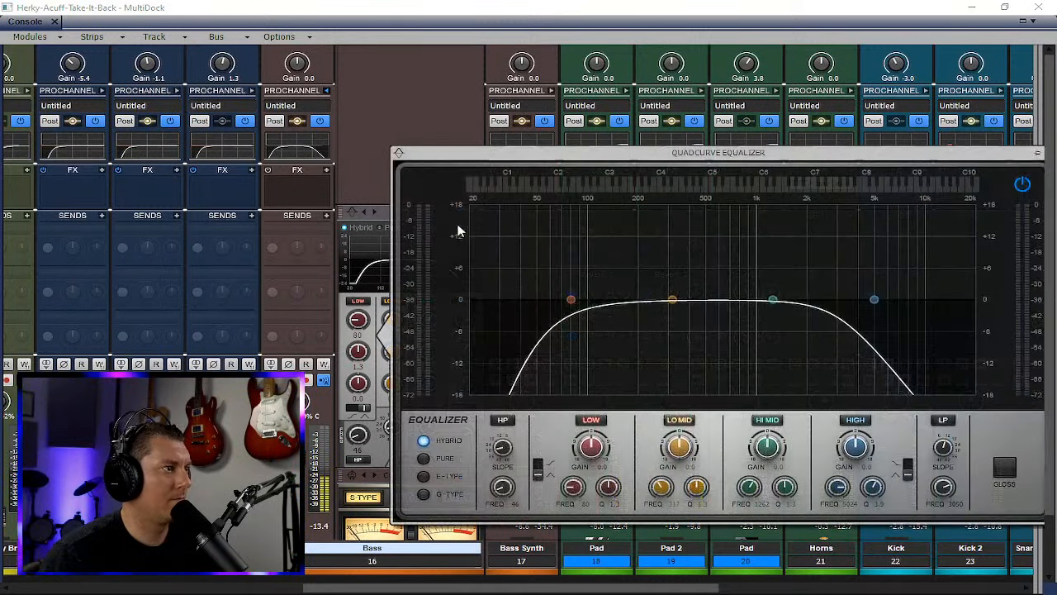
double_click(573, 504)
type("72")
key("Return")
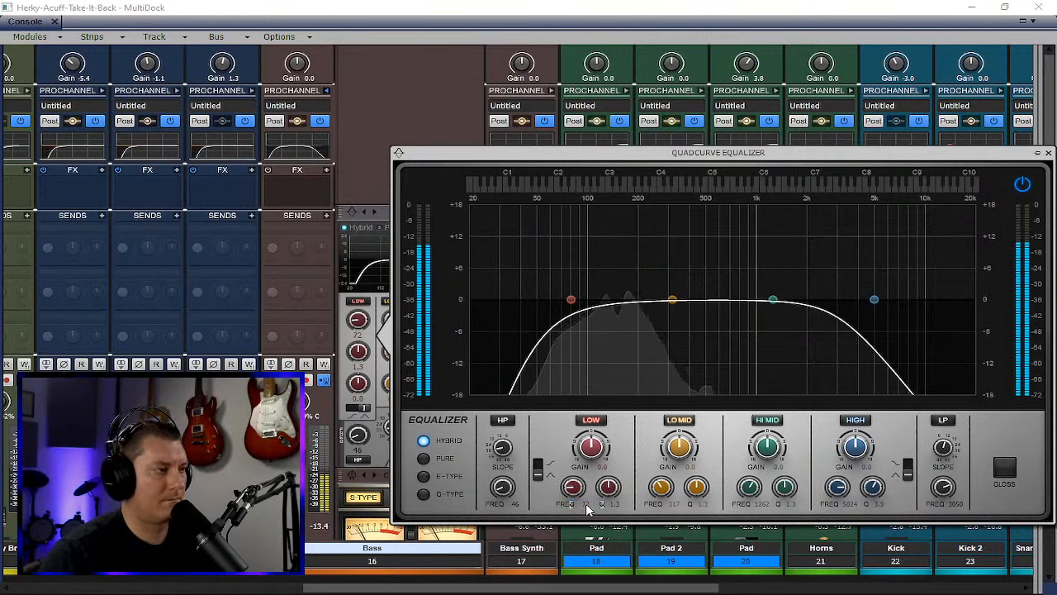
scroll(592, 446, "up", 9)
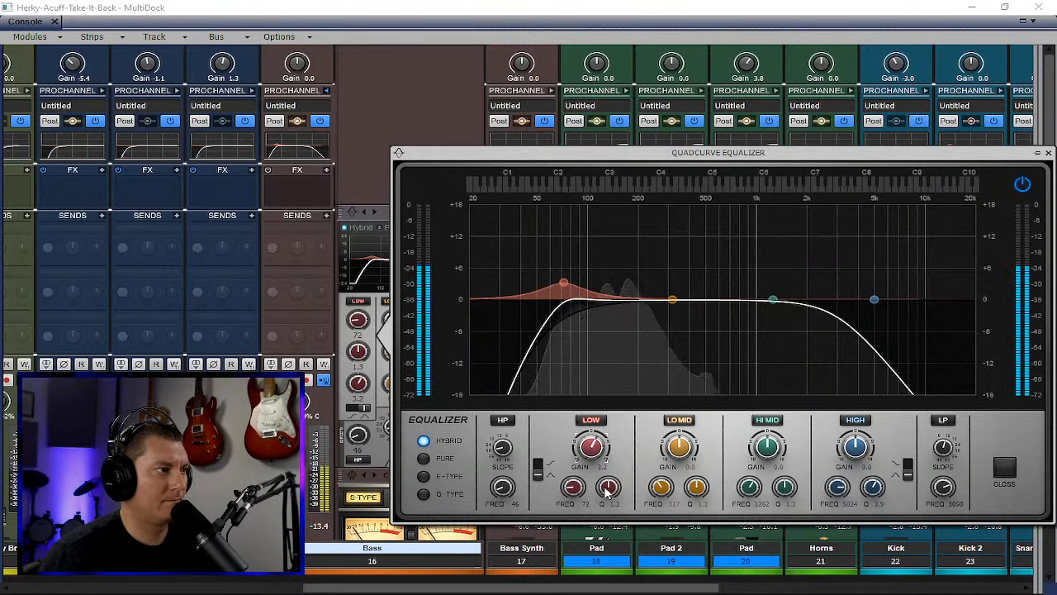
left_click_drag(607, 491, 694, 499)
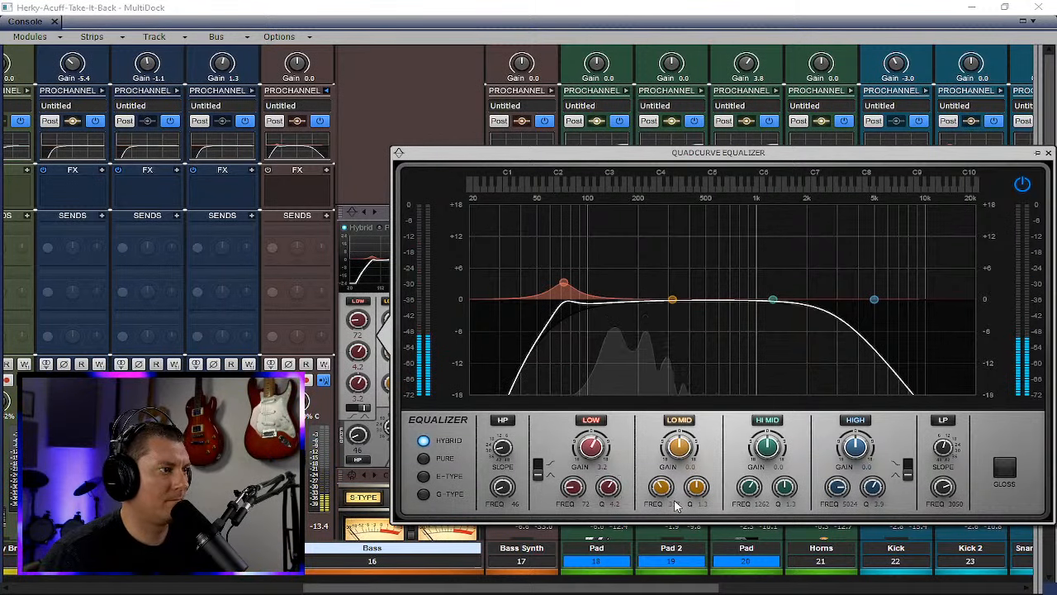
- Set the Lo Mid band of the Bass EQ to 500 Hz with a gain of -2.8
double_click(676, 506)
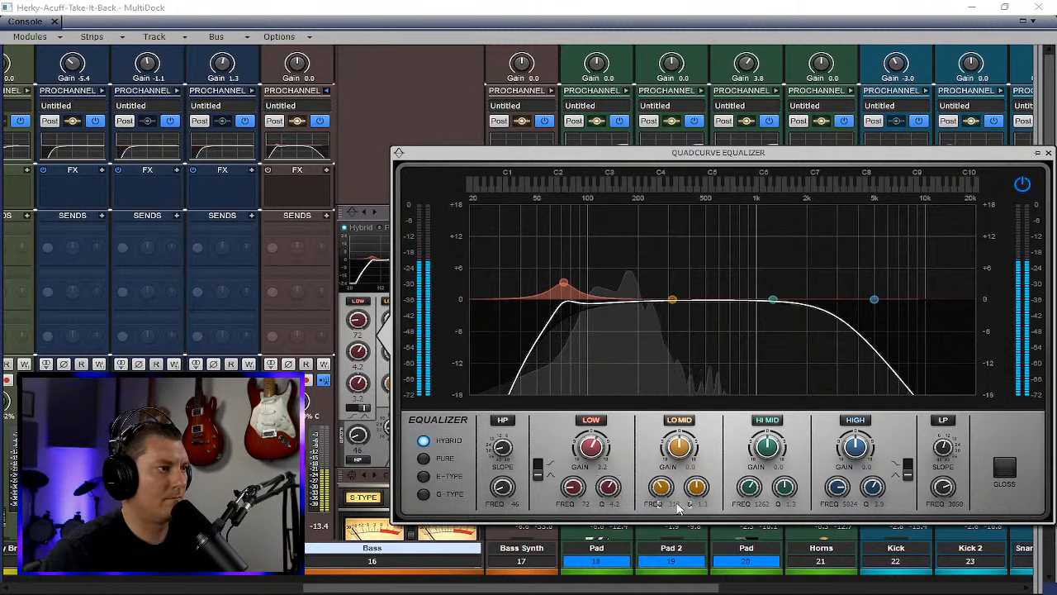
left_click_drag(677, 453, 677, 468)
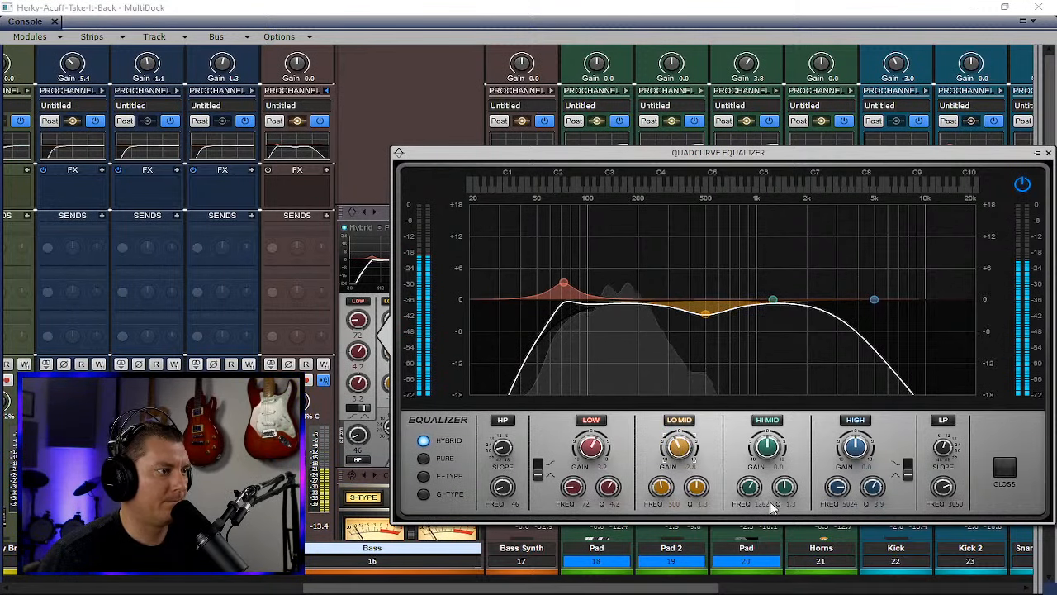
- Boost the Hi Mid band of the Bass EQ by about 3.8 at 1800 Hz and turn on Gloss
double_click(749, 504)
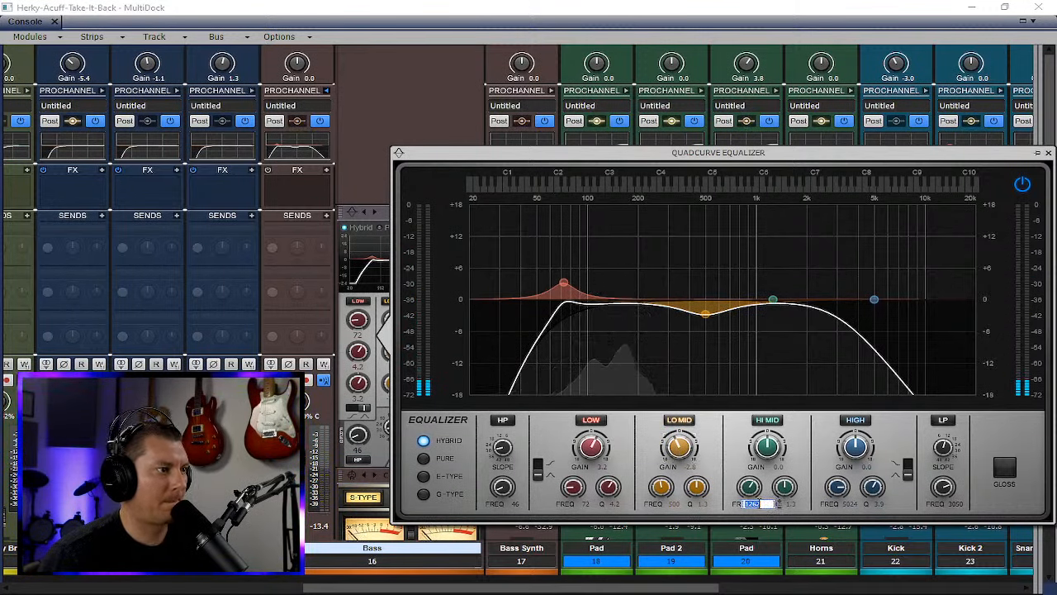
type("1800")
key("Return")
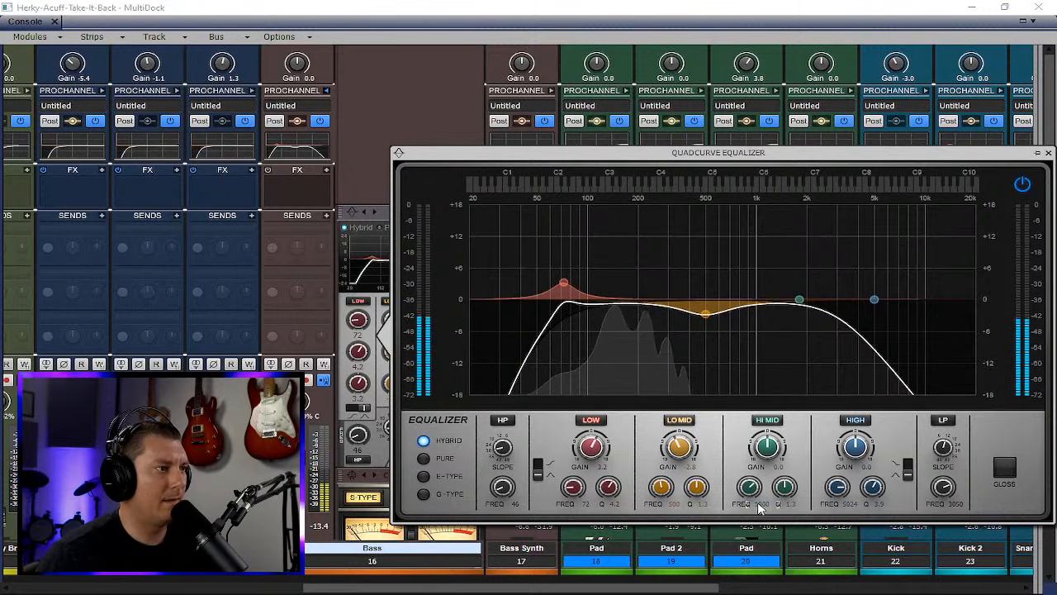
left_click_drag(767, 447, 767, 426)
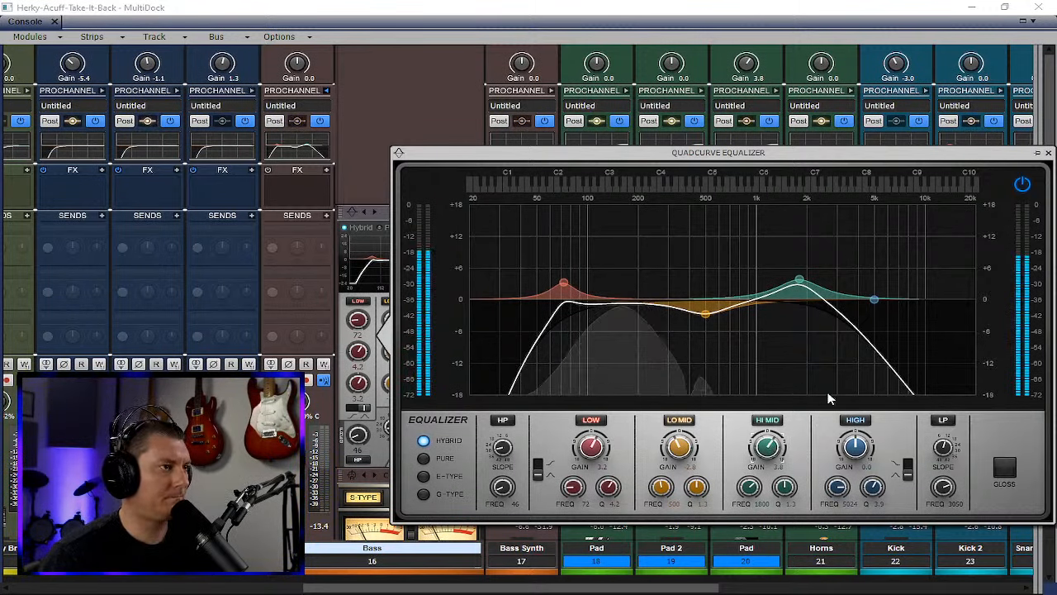
left_click(1004, 467)
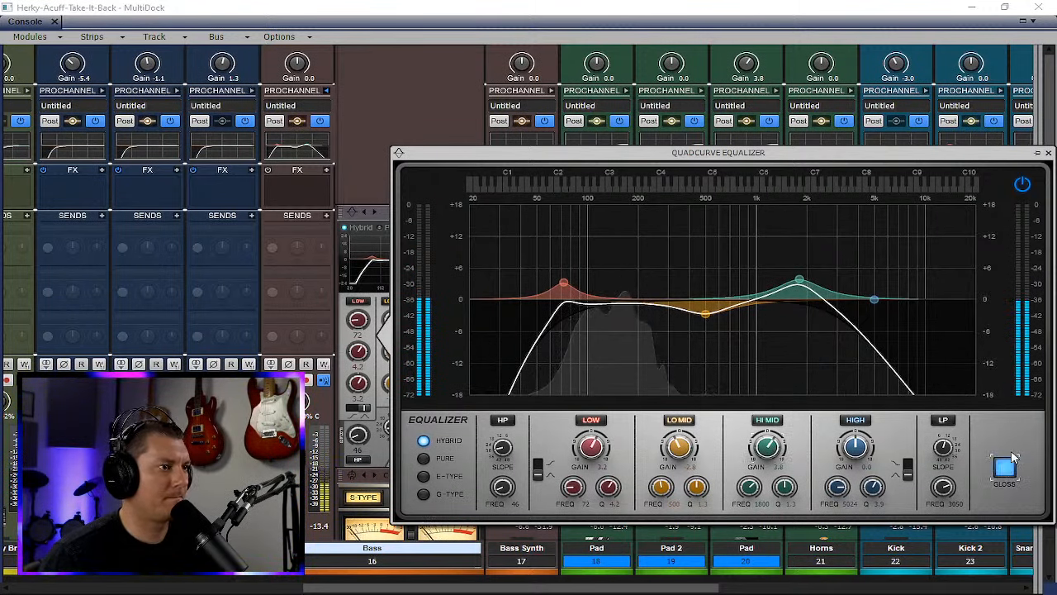
- Close the Bass track's equalizer window, insert a PC2A Leveler module in its ProChannel and place it above the EQ
left_click(1047, 155)
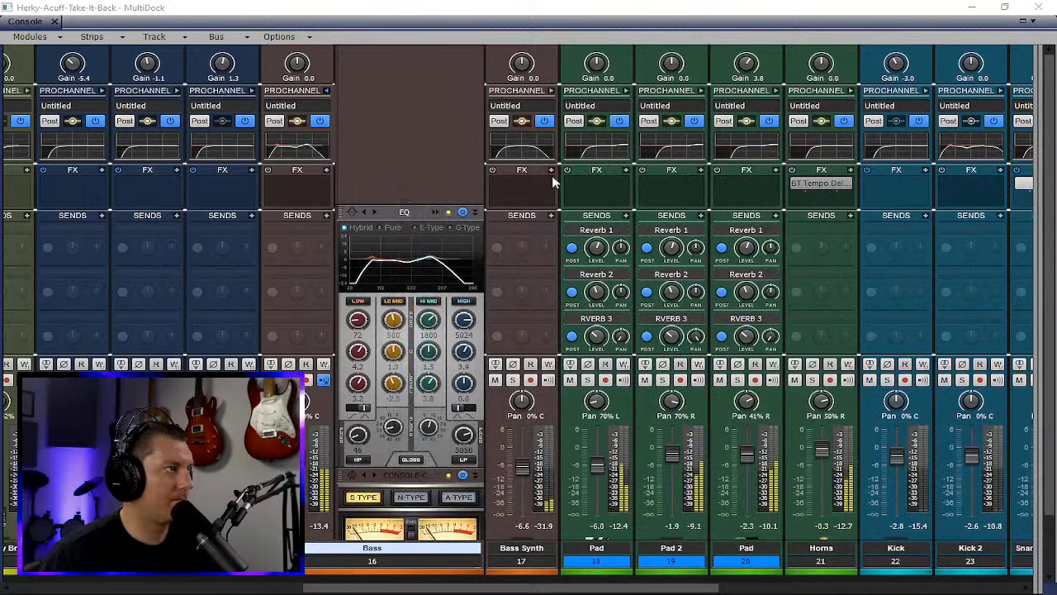
right_click(408, 191)
mouse_move(459, 198)
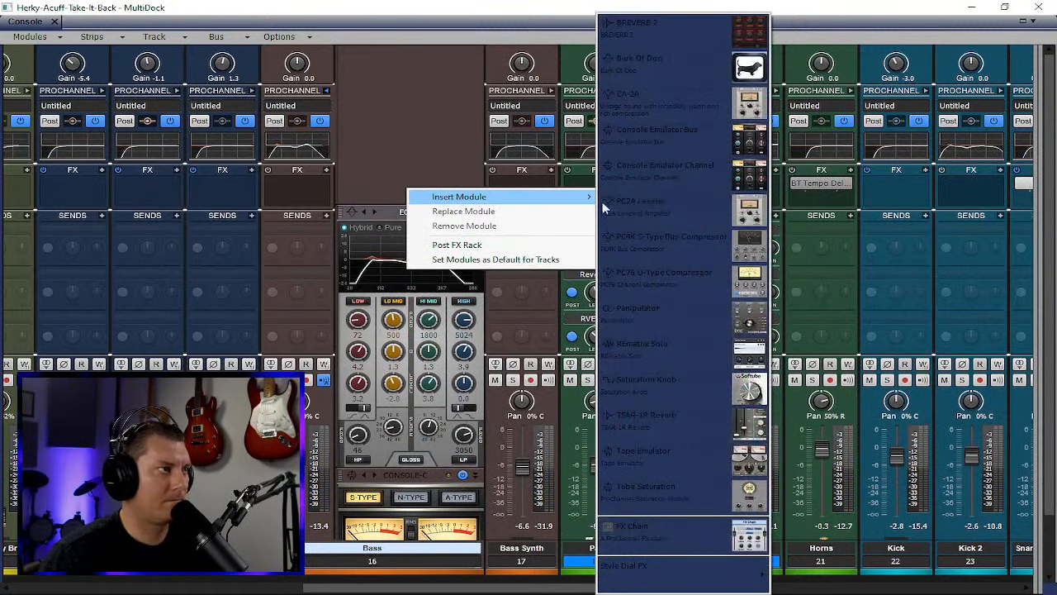
left_click(701, 209)
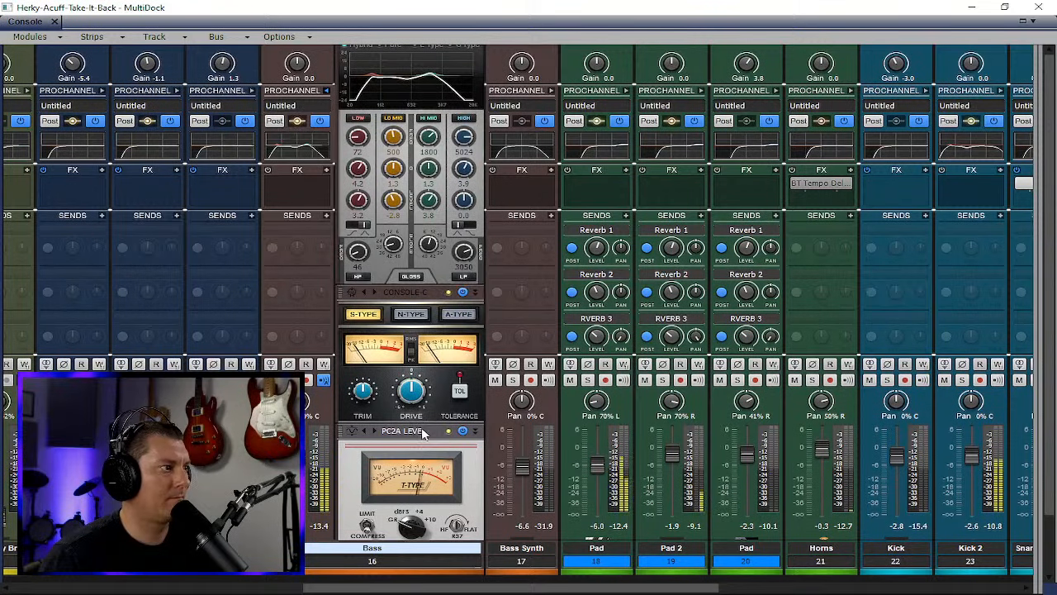
left_click_drag(425, 431, 422, 129)
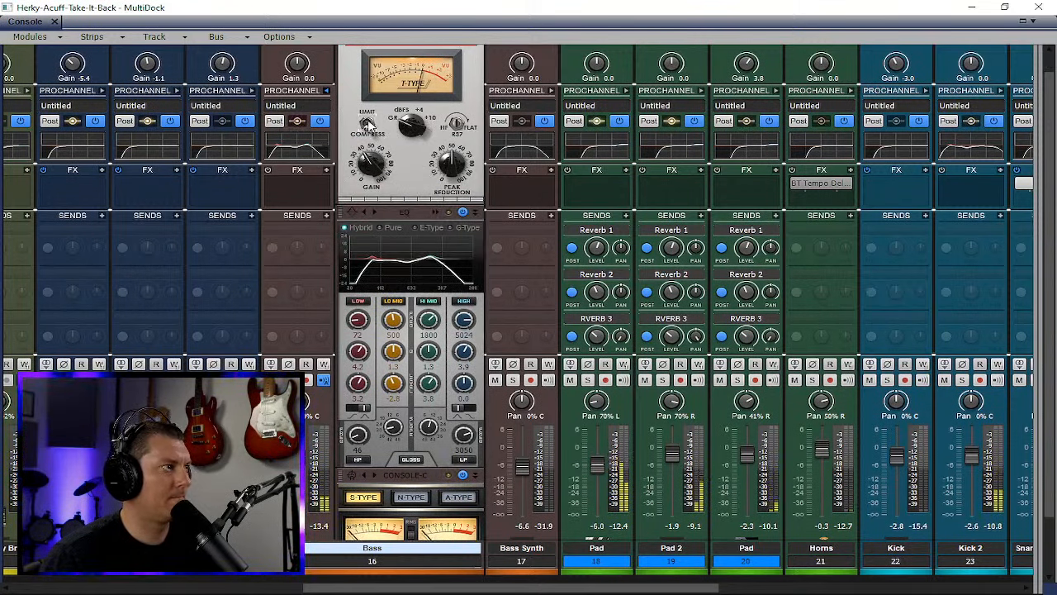
- Adjust the gain of the Bass PC2A Leveler, set its Peak Reduction to 44.5% and hide the ProChannel
mouse_move(371, 163)
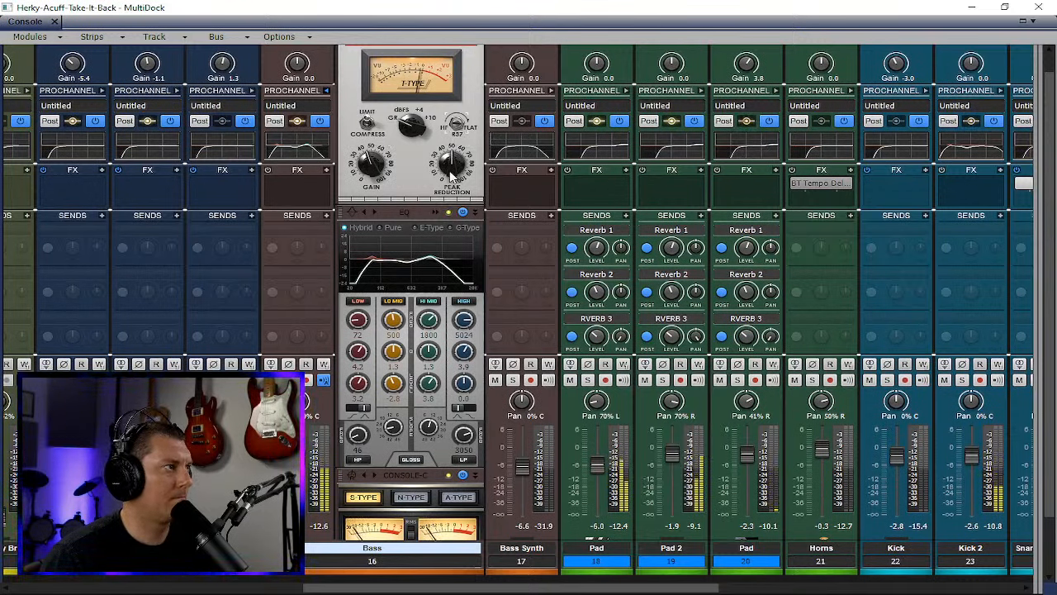
mouse_move(453, 165)
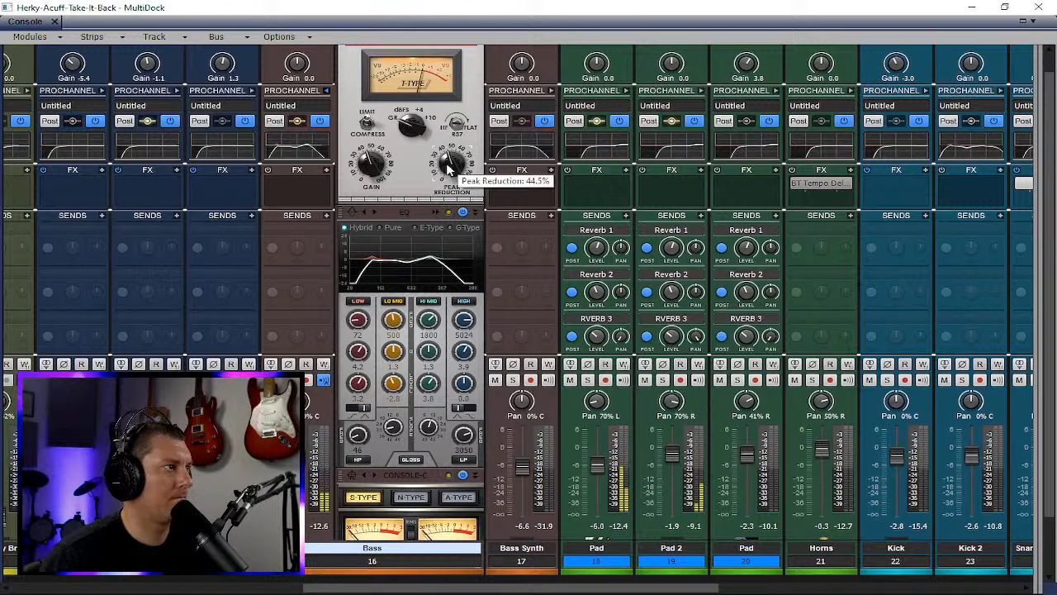
left_click(326, 91)
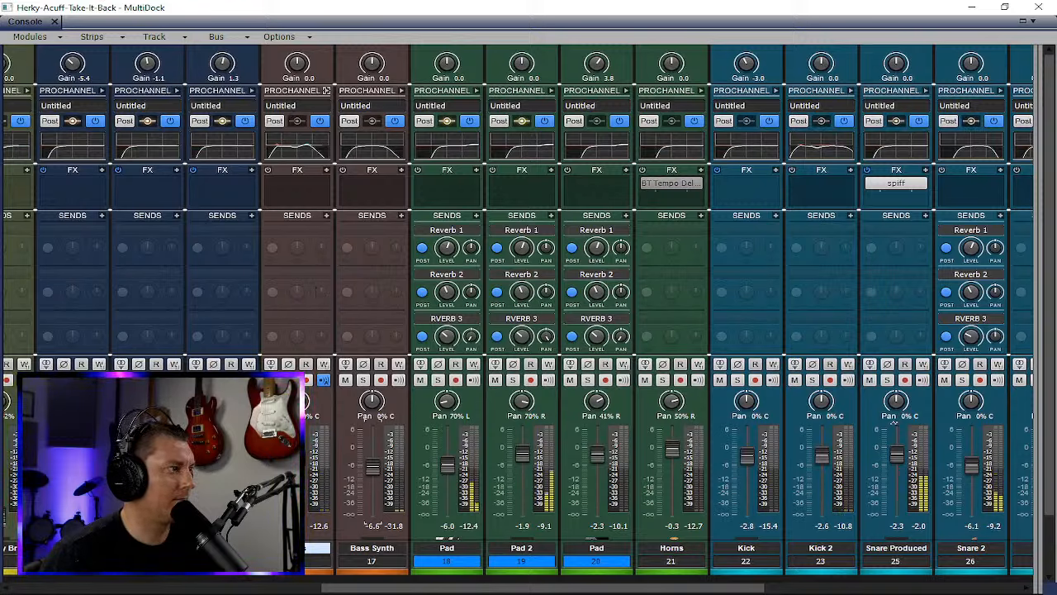
- Raise the Bass Synth volume fader and insert a CA-2A module above the EQ in its ProChannel
mouse_move(373, 468)
left_mouse_down()
mouse_move(373, 433)
mouse_move(373, 457)
left_mouse_up()
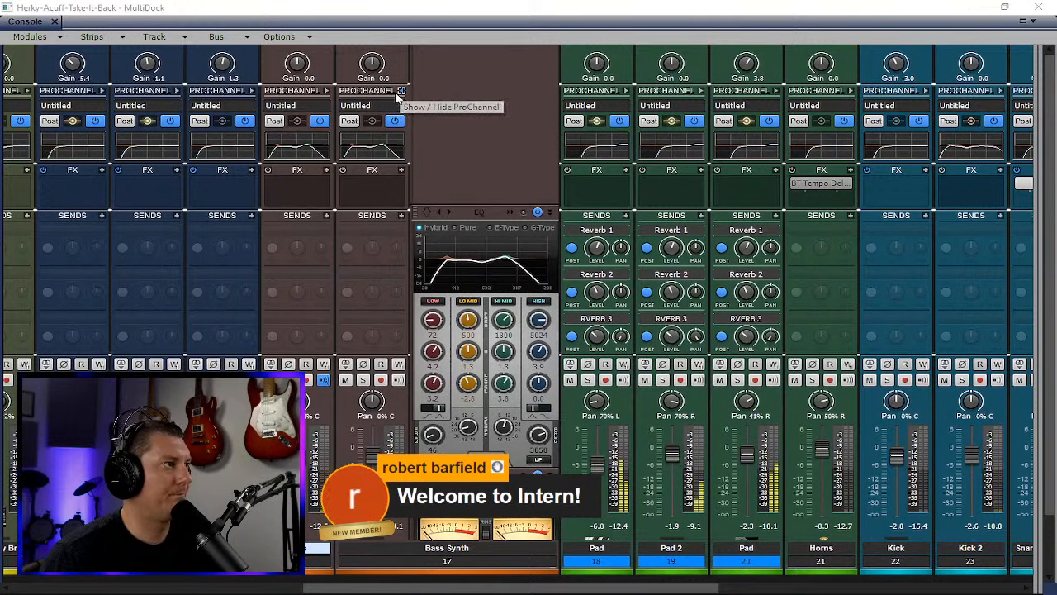
right_click(452, 116)
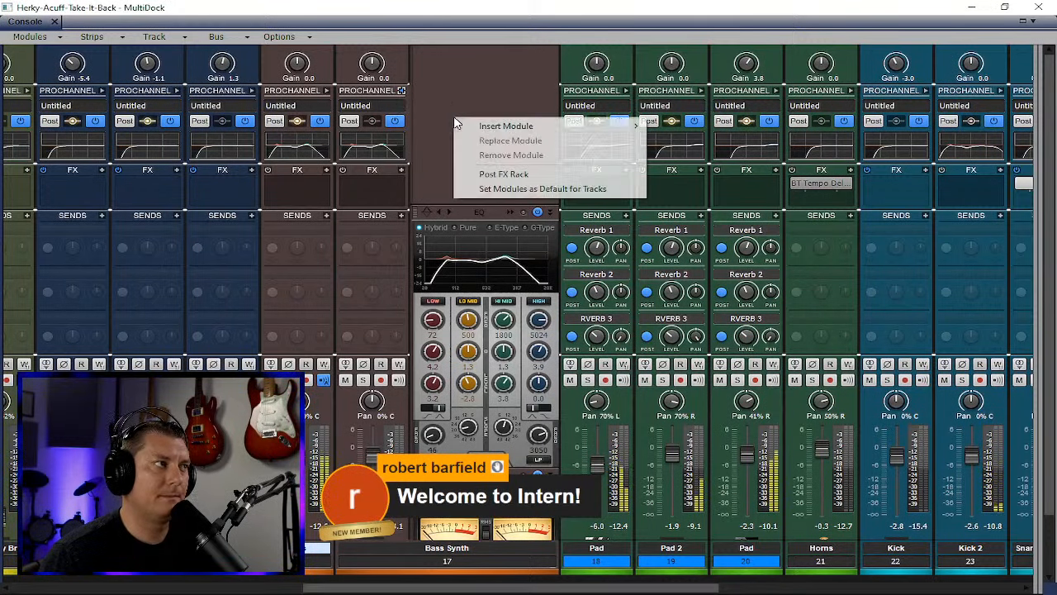
mouse_move(512, 126)
left_click(763, 115)
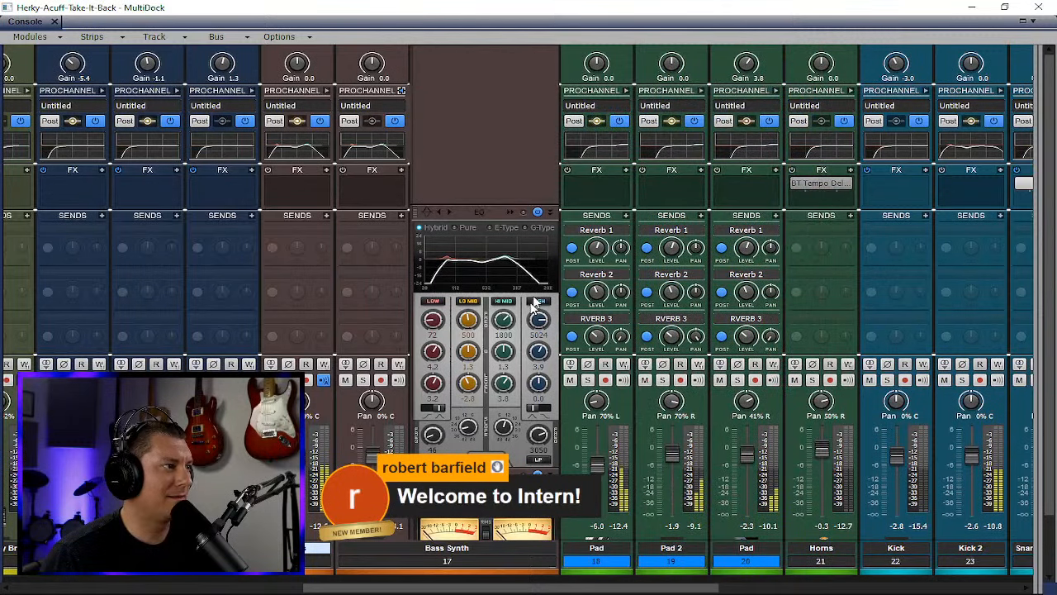
left_click_drag(504, 432, 491, 129)
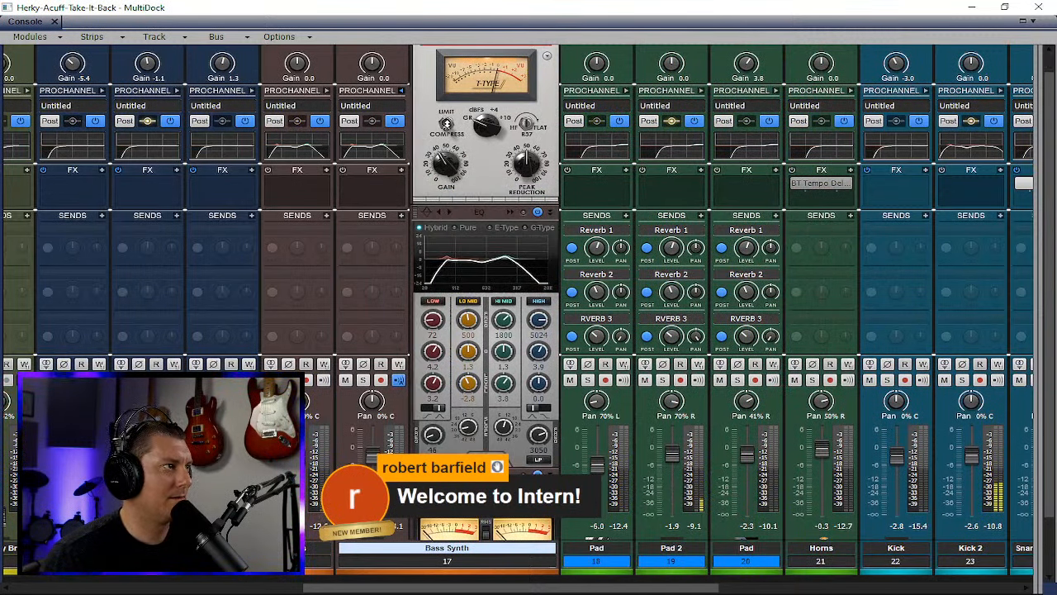
- Set the gain of the Bass Synth CA-2A to 43.0%, lower its Peak Reduction slightly and hide the ProChannel
mouse_move(446, 172)
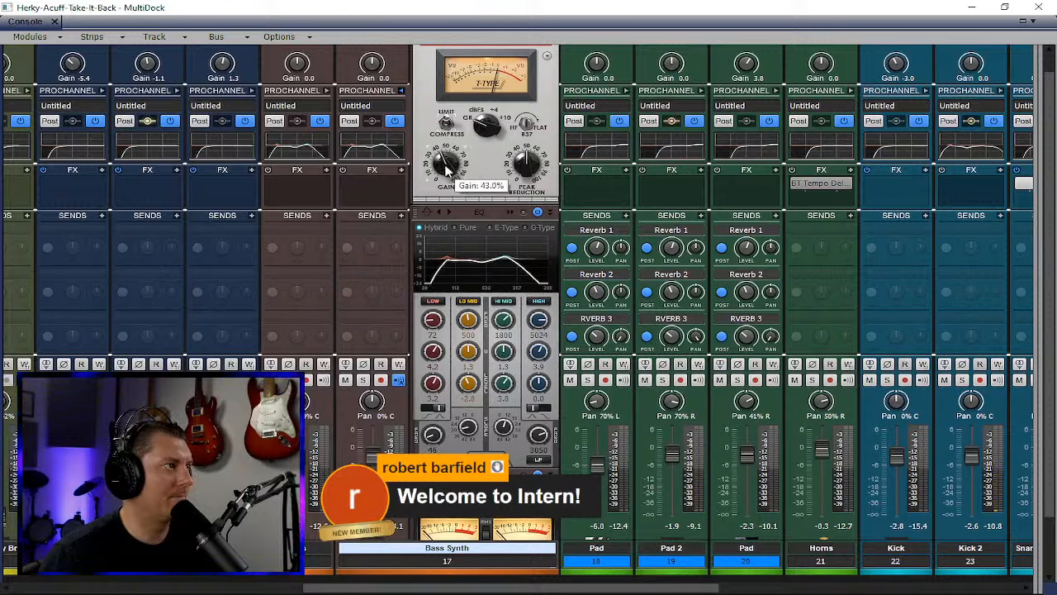
left_click_drag(521, 157, 521, 165)
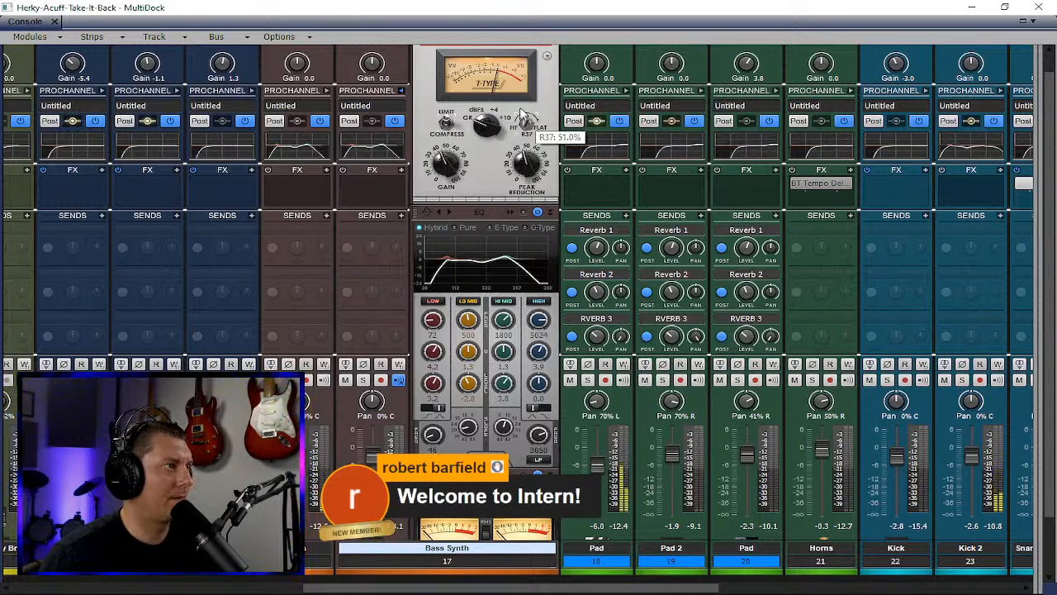
left_click_drag(520, 113, 513, 89)
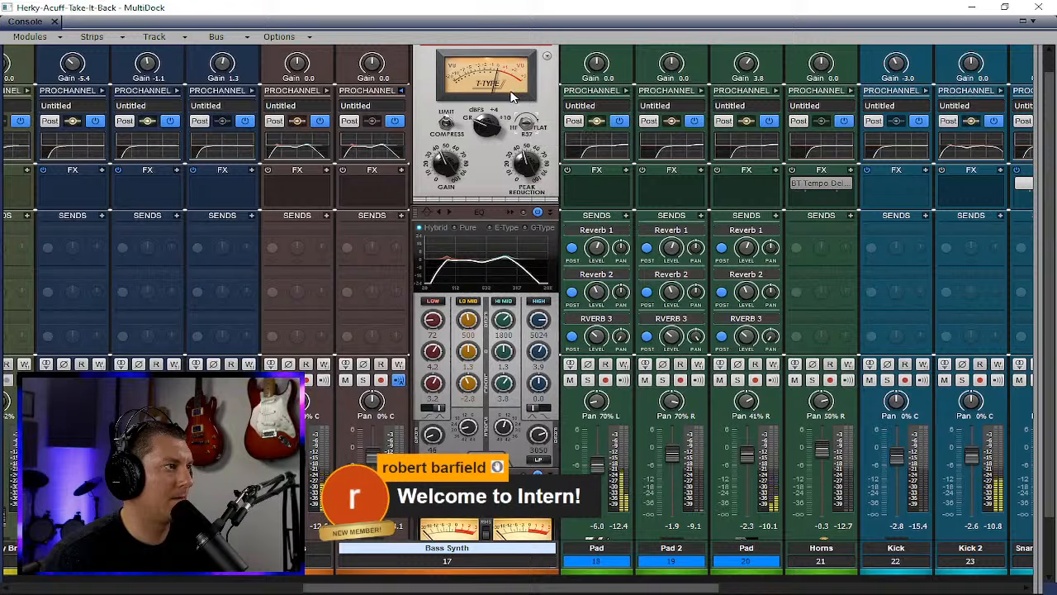
scroll(386, 308, "up", 1)
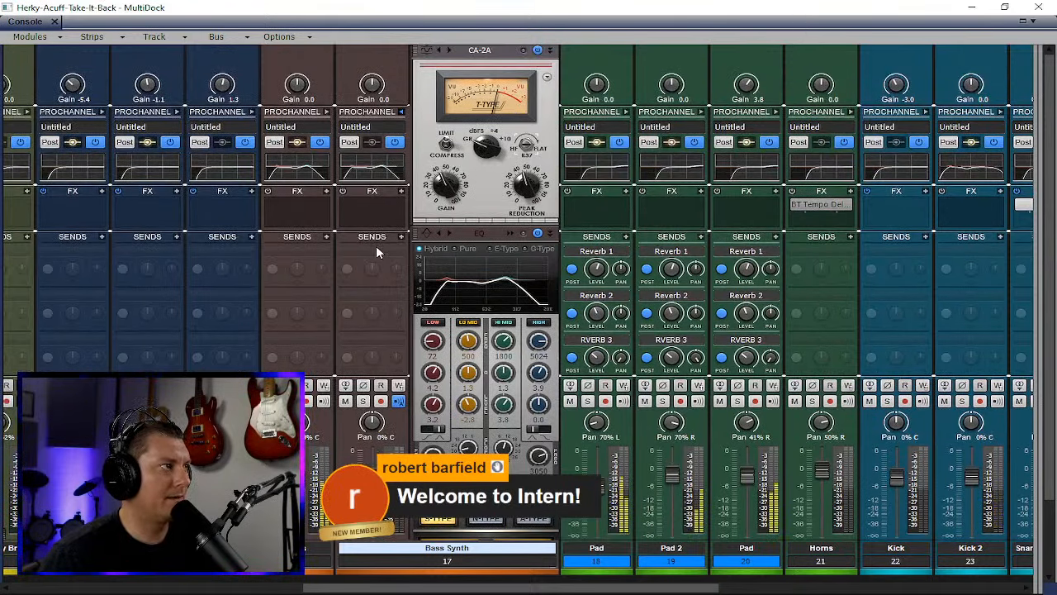
left_click(402, 113)
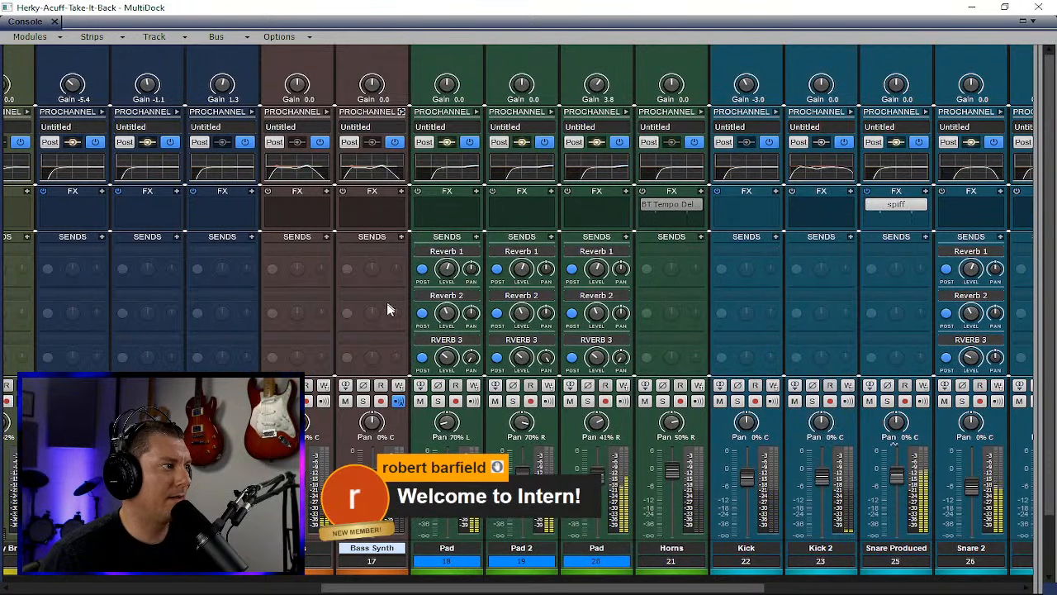
- Return to the track view, expand the Guitars folder and increase the height of the Bass Synth track
scroll(367, 316, "down", 4)
scroll(384, 301, "up", 3)
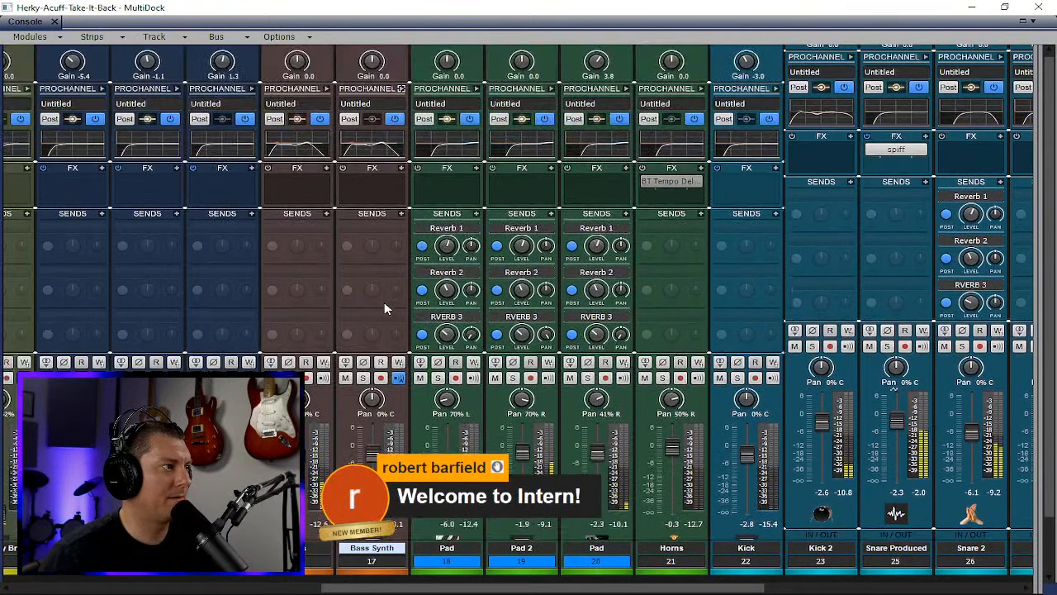
left_click(973, 7)
left_click(968, 8)
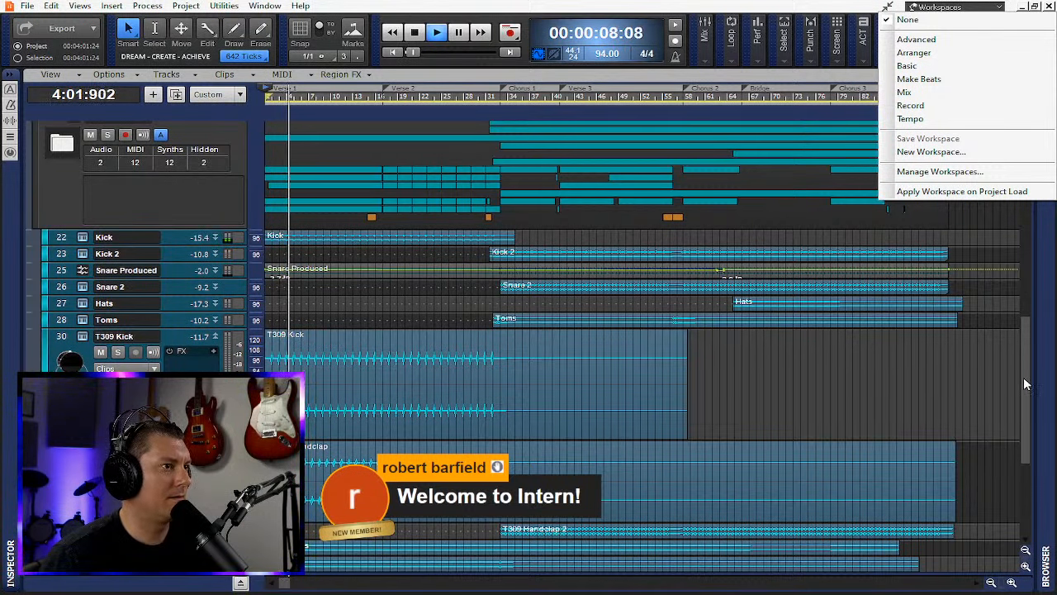
left_click_drag(1023, 377, 1028, 246)
left_click(44, 326)
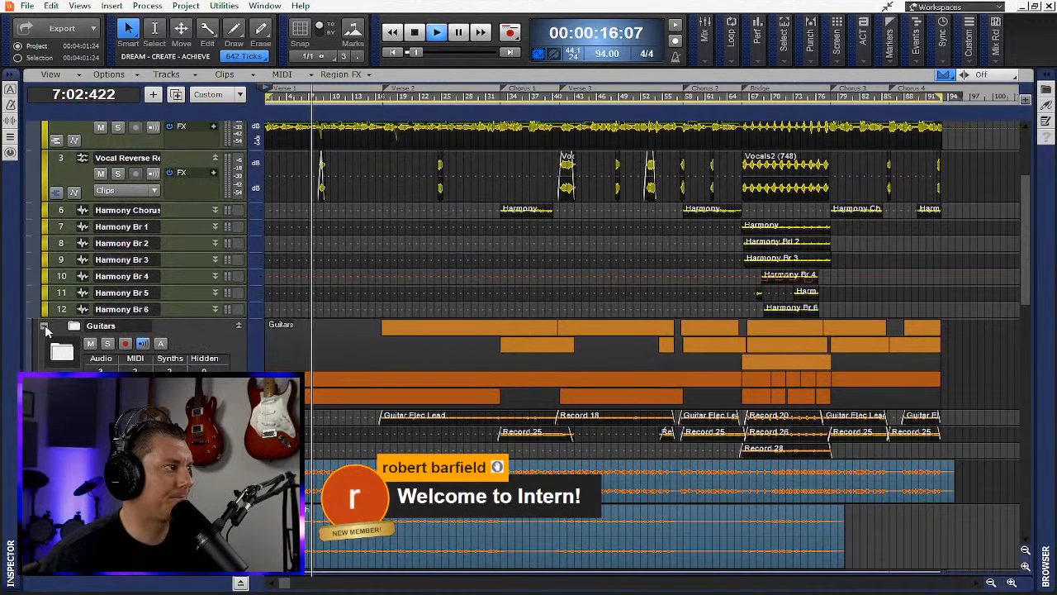
left_click_drag(1026, 242, 1031, 302)
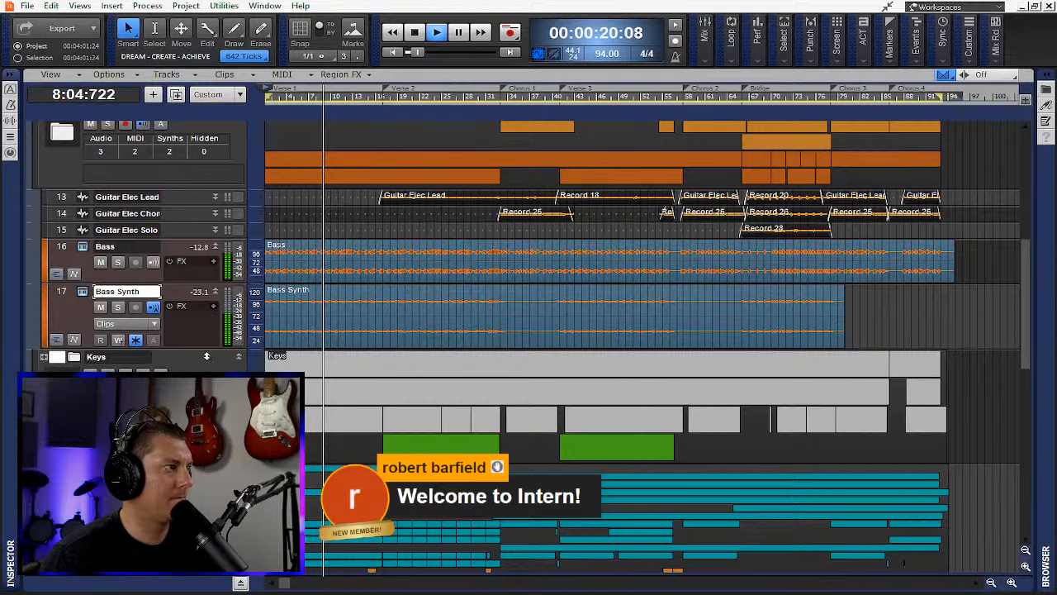
left_click_drag(204, 350, 204, 437)
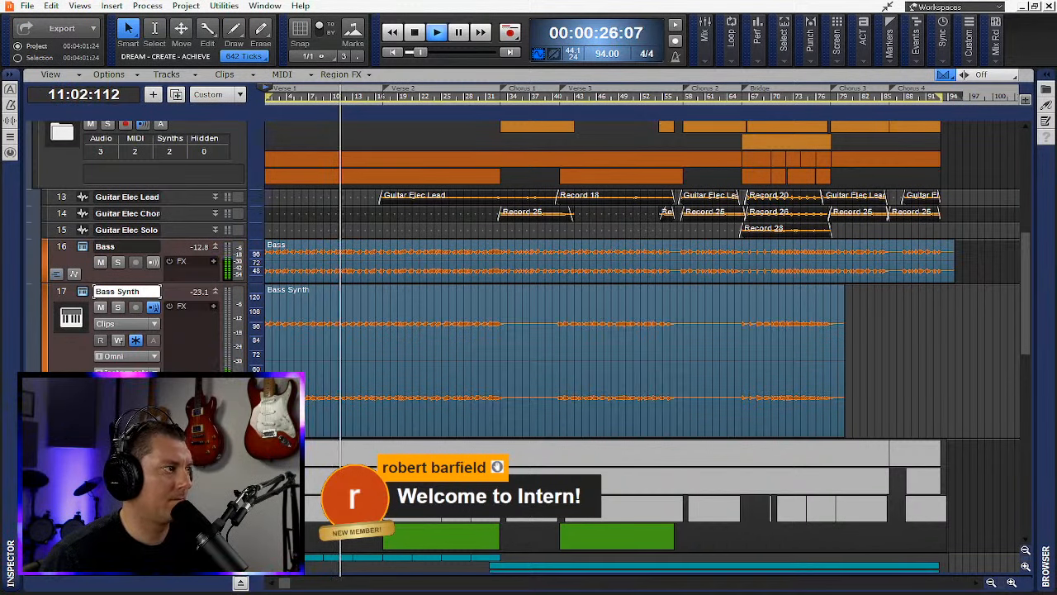
- Show all track controls, set the Bass Synth volume to -1.4 and reopen the console
left_click(239, 94)
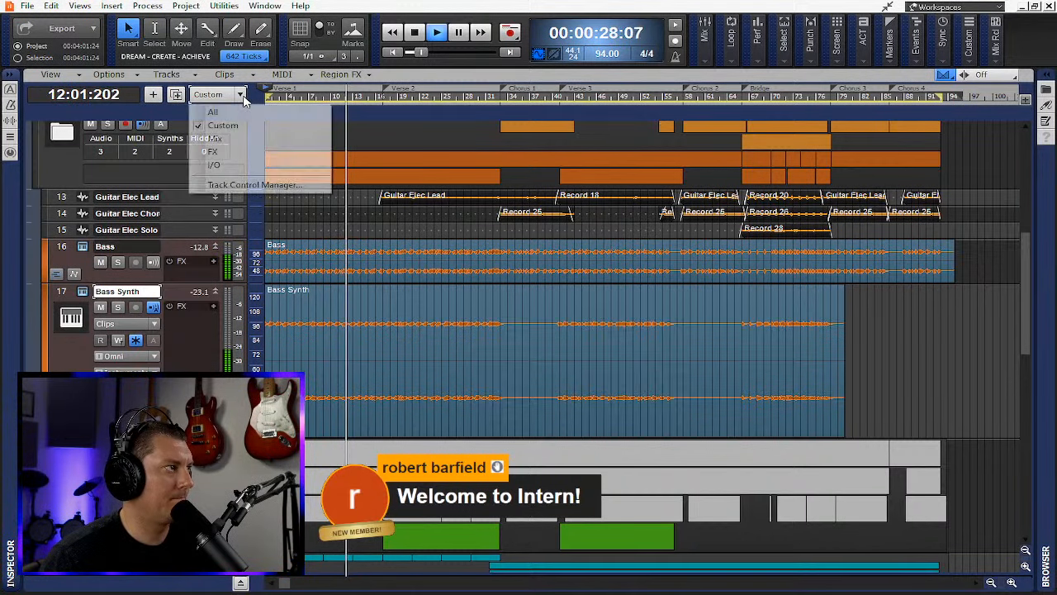
left_click(213, 111)
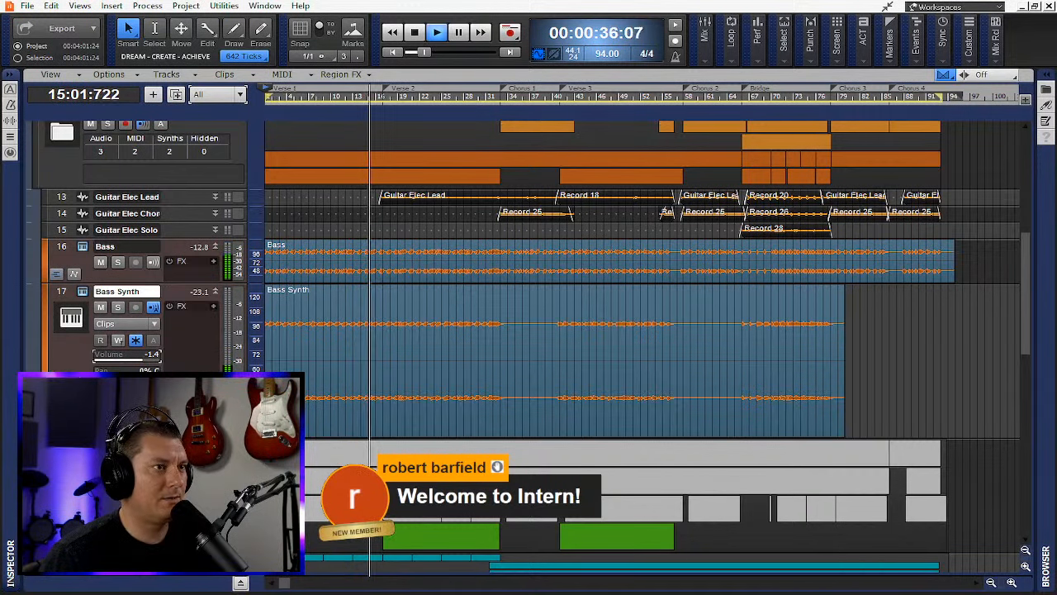
key("alt+2")
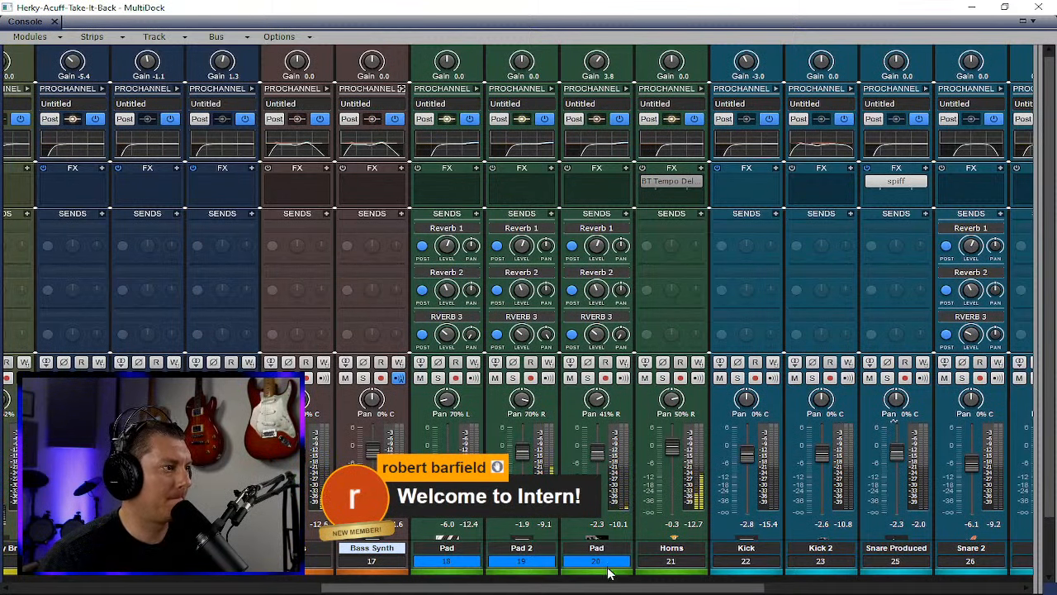
- Add a Reverb 1 send to the Guitar Elec Lead track, raise its level and pan the send left
left_click_drag(621, 589, 498, 586)
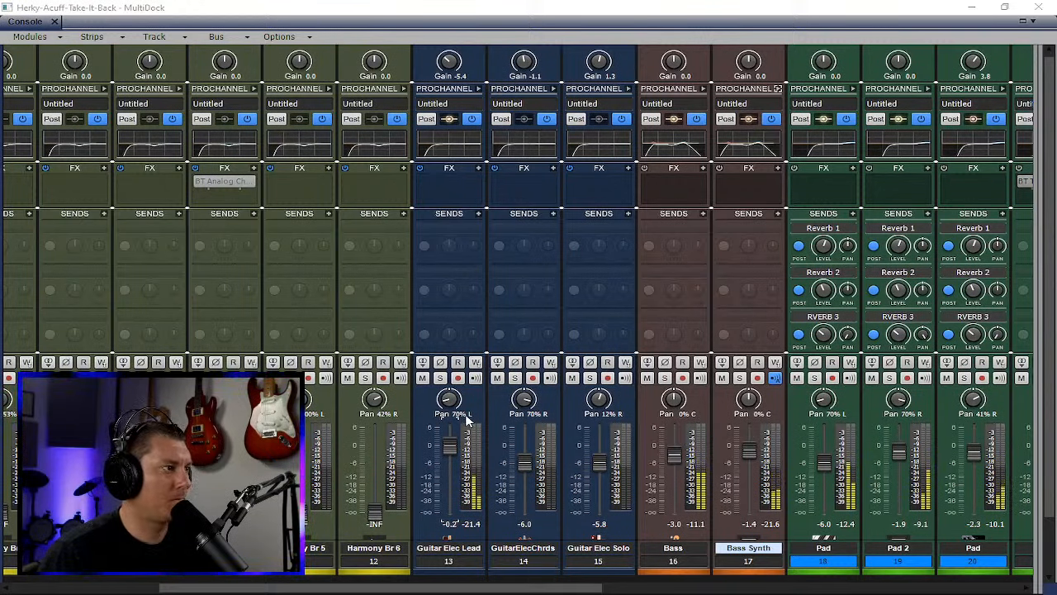
left_click(479, 213)
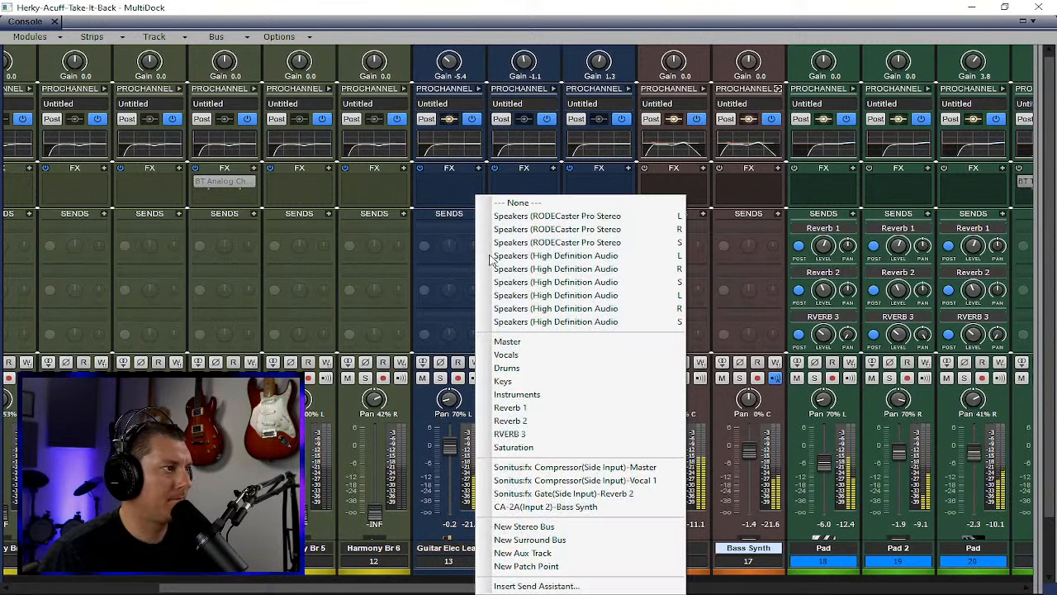
left_click(517, 396)
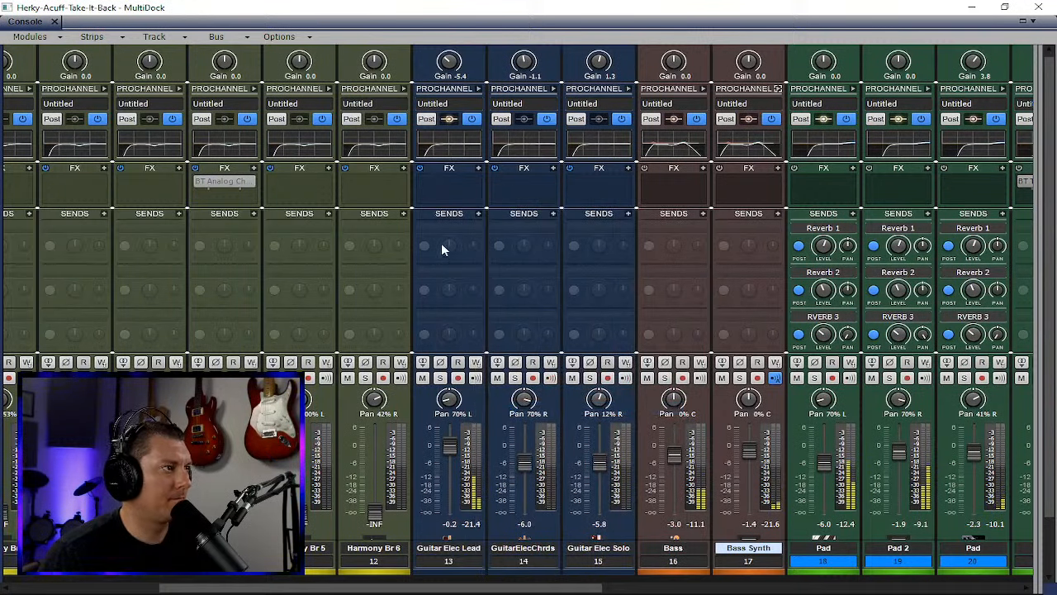
left_click_drag(446, 251, 470, 239)
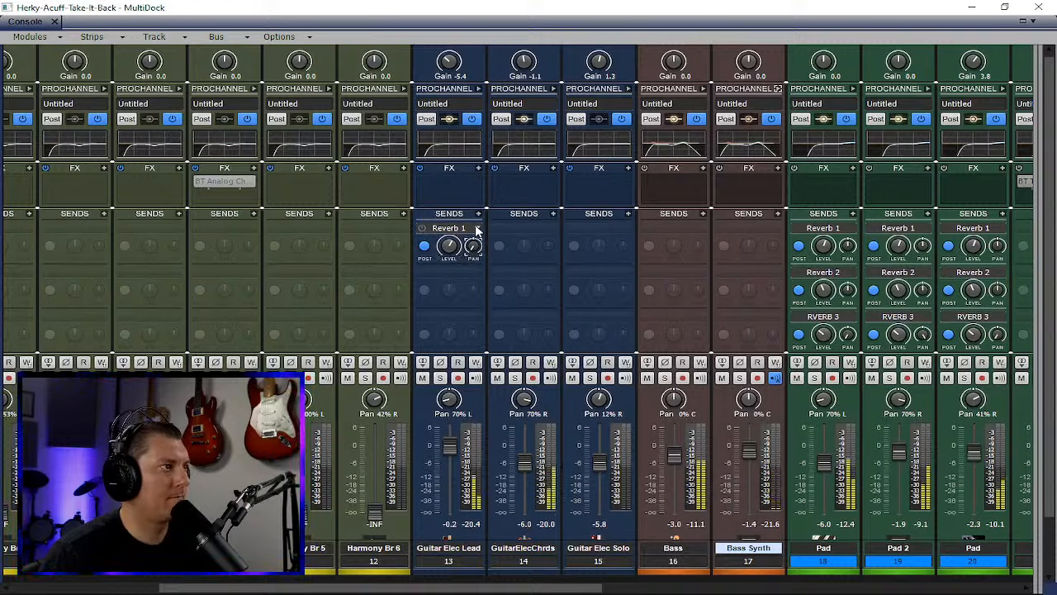
- Add a Reverb 2 send to the Guitar Elec Lead track and adjust its level and pan it left
left_click(479, 213)
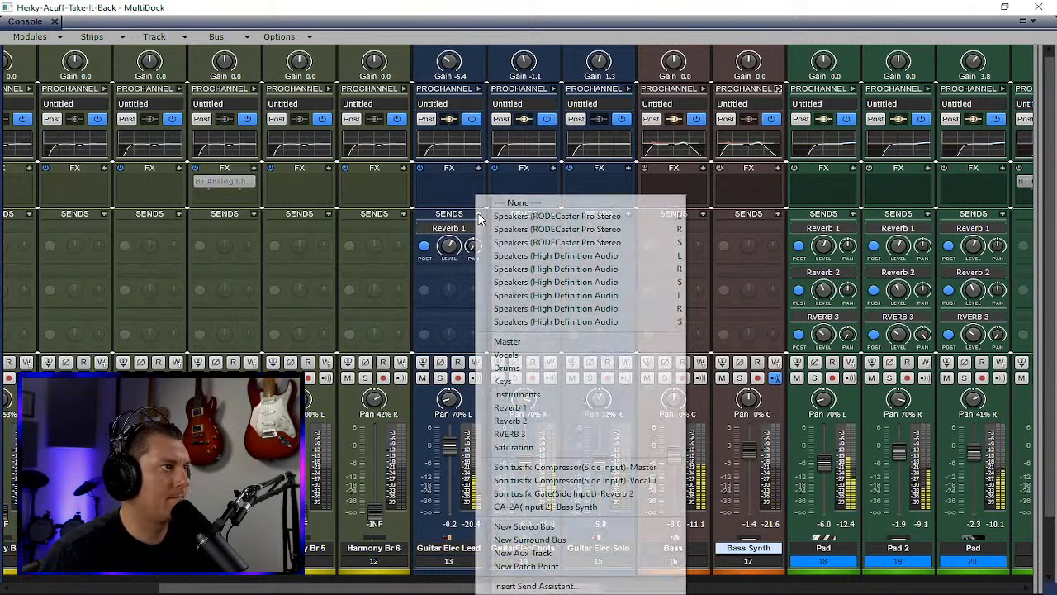
left_click(518, 336)
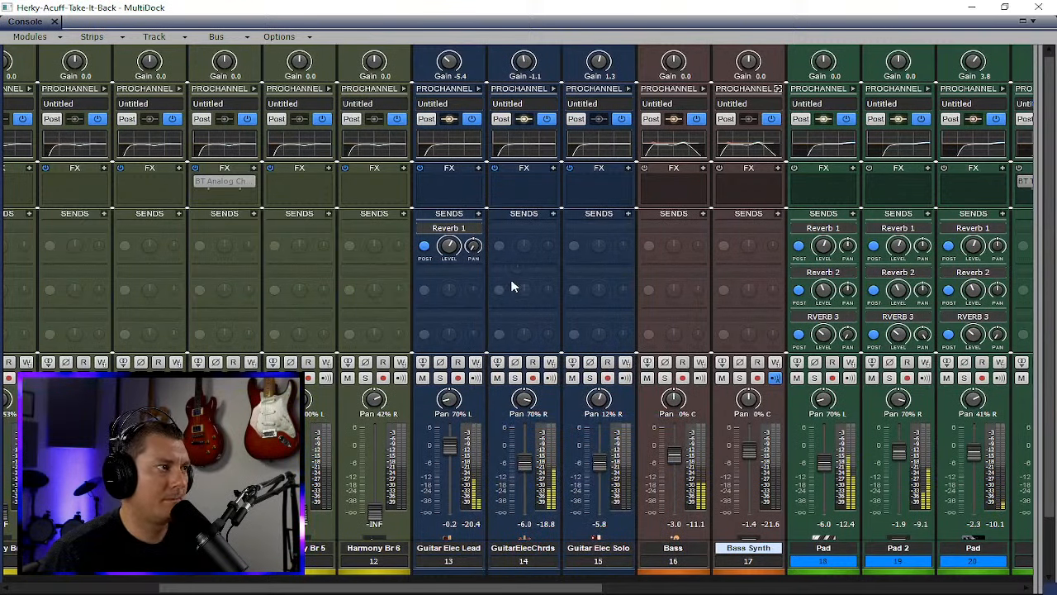
left_click_drag(446, 294, 472, 294)
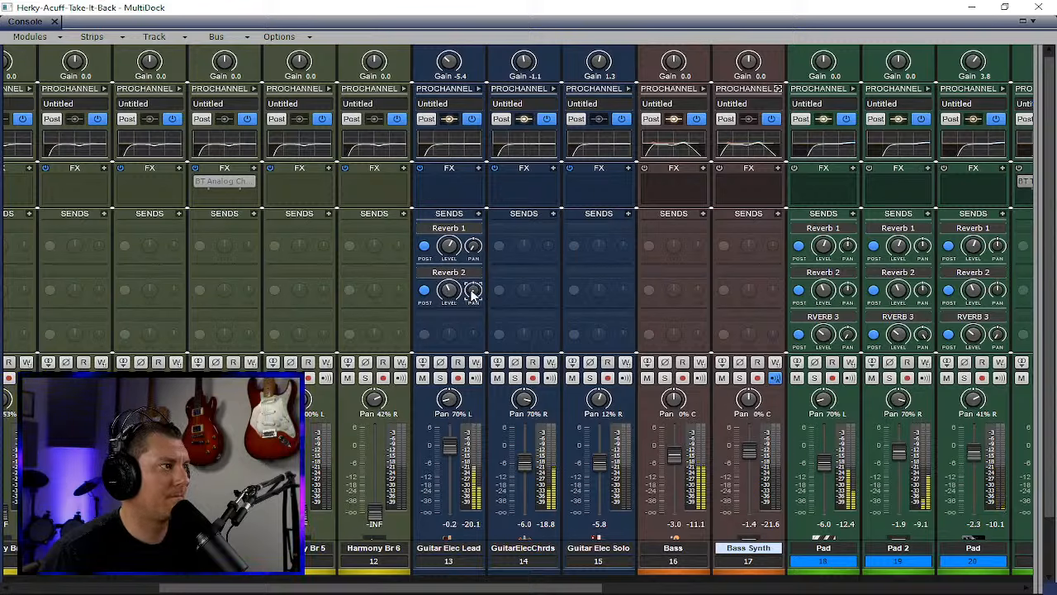
- Add an RVERB 3 send to the Guitar Elec Lead track, pan it right and adjust its level
left_click(479, 214)
left_click(520, 431)
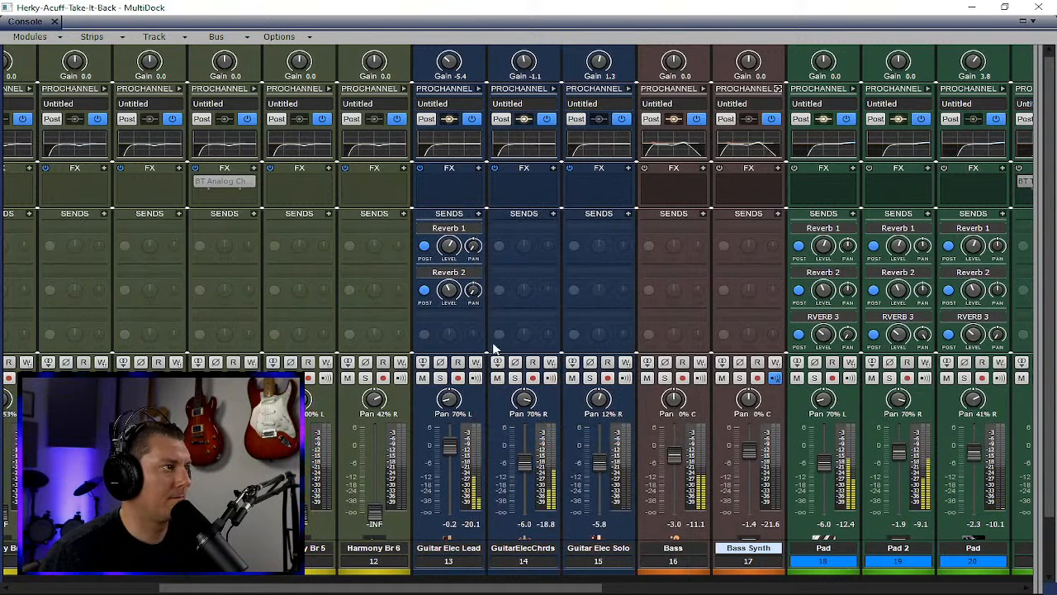
left_click_drag(474, 335, 450, 351)
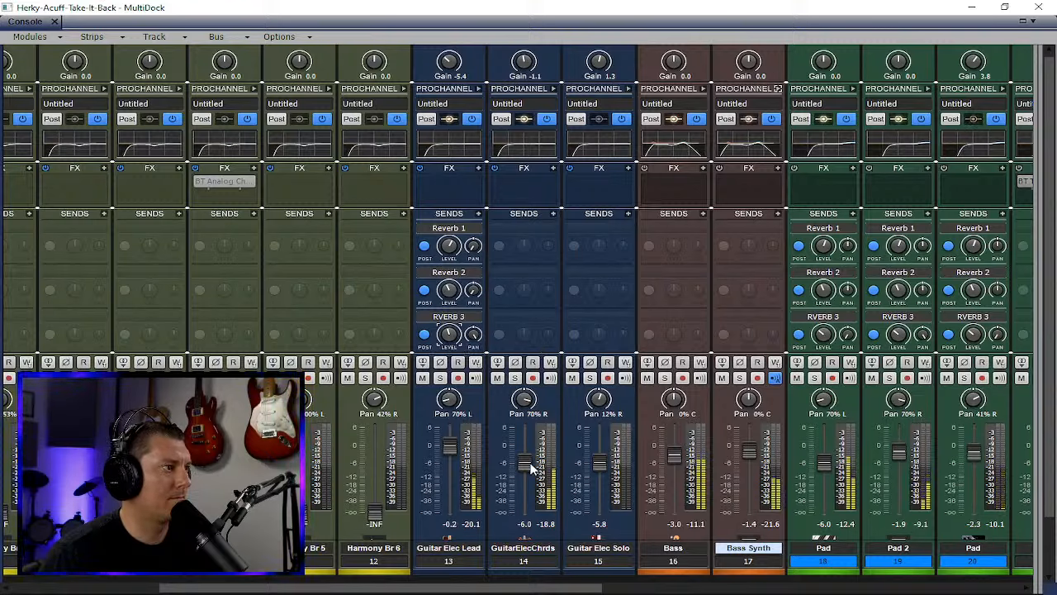
- Add Reverb 1 and Reverb 2 sends to the GuitarElecChrds track, both panned right, with the Reverb 1 send level at about -6.8
left_click(553, 213)
left_click(586, 407)
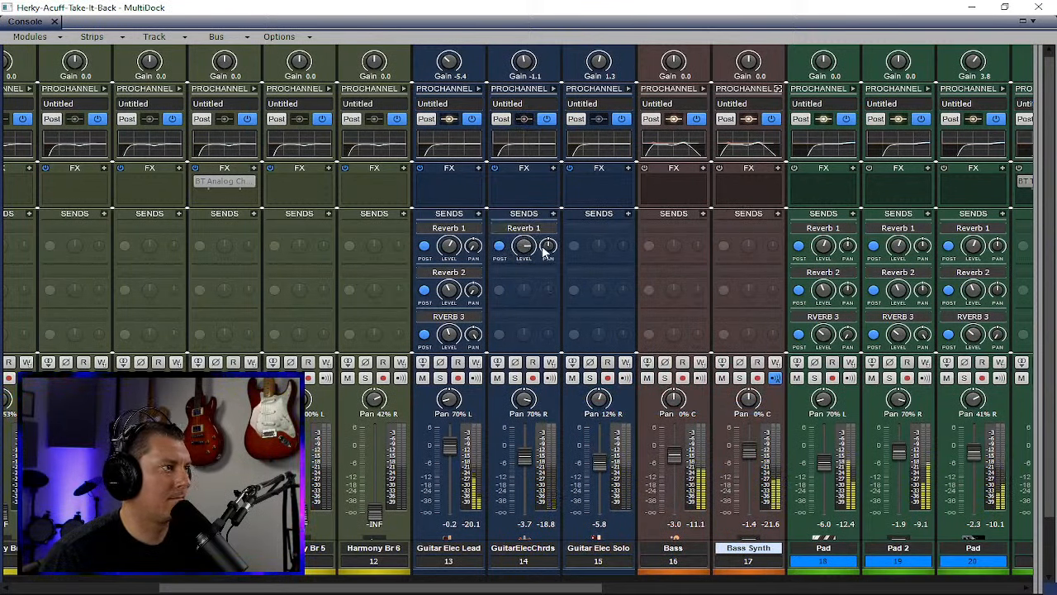
mouse_move(547, 247)
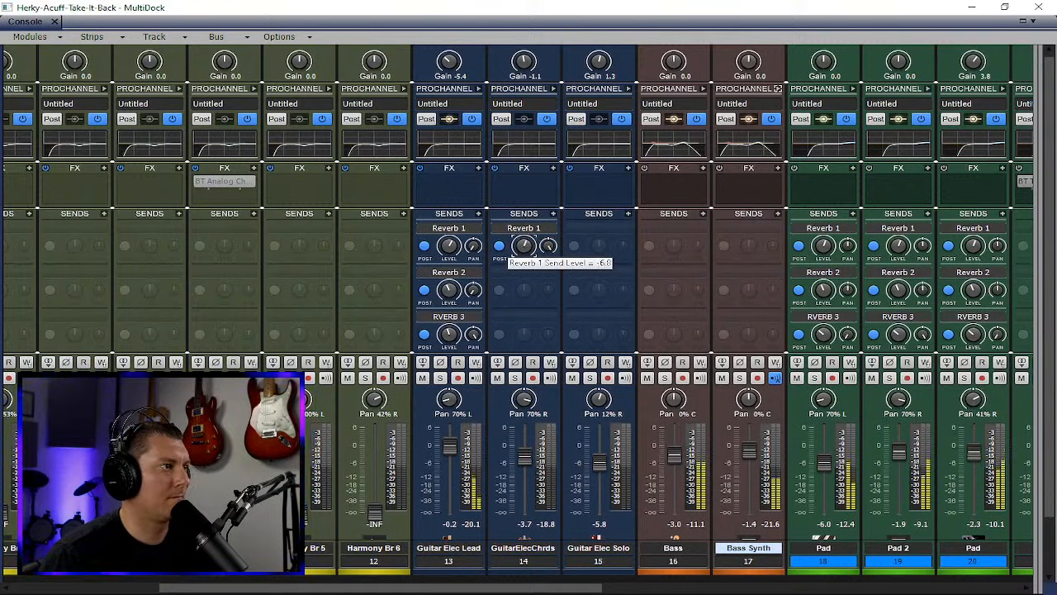
left_click(552, 214)
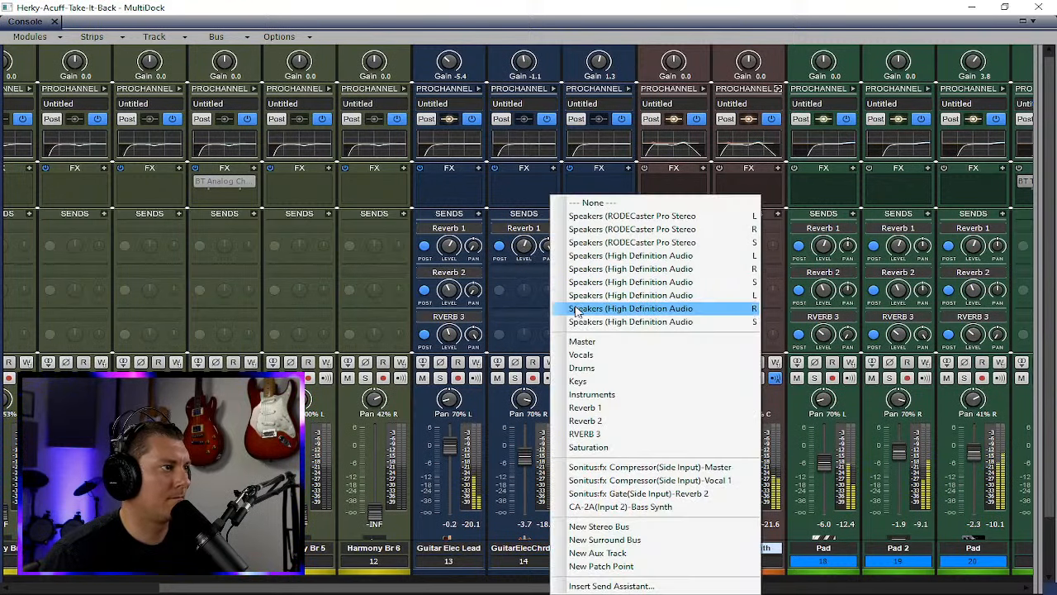
left_click(603, 421)
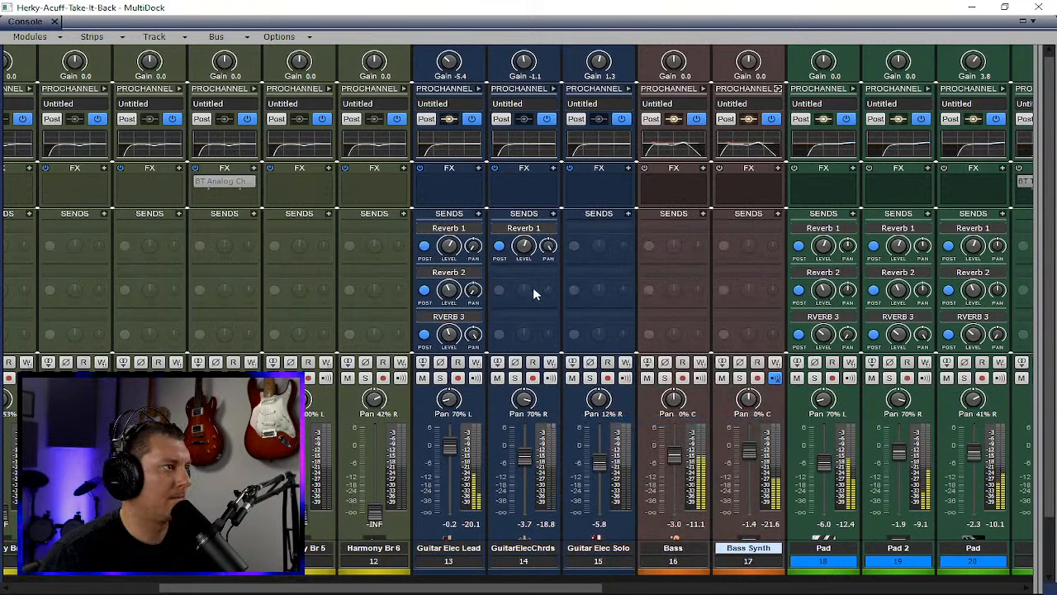
left_click_drag(526, 292, 548, 241)
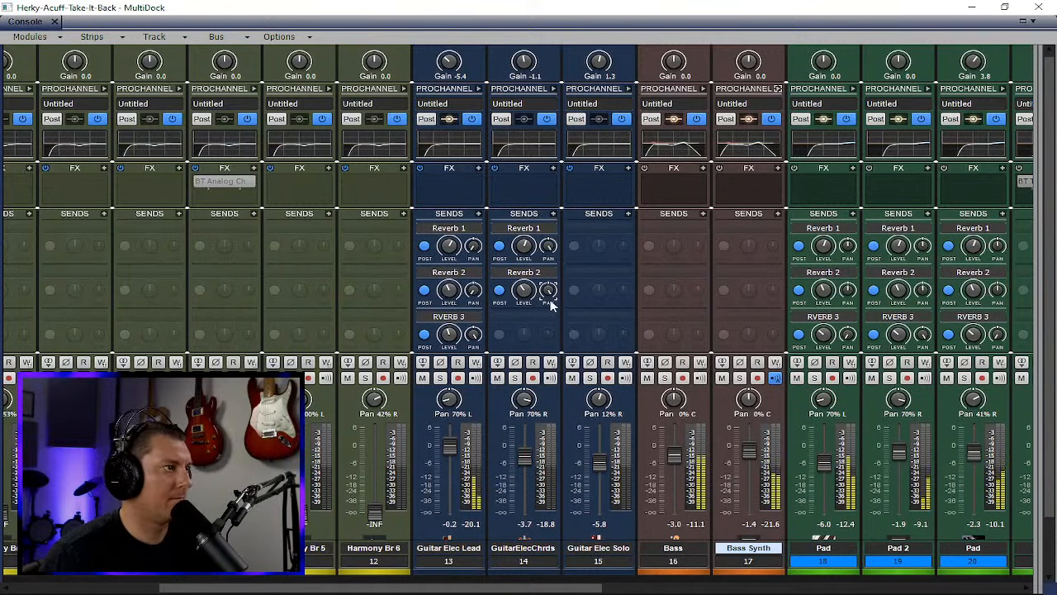
- Add an RVERB 3 send panned left to the GuitarElecChrds track and lower the track's volume to -5.1 dB
left_click(553, 213)
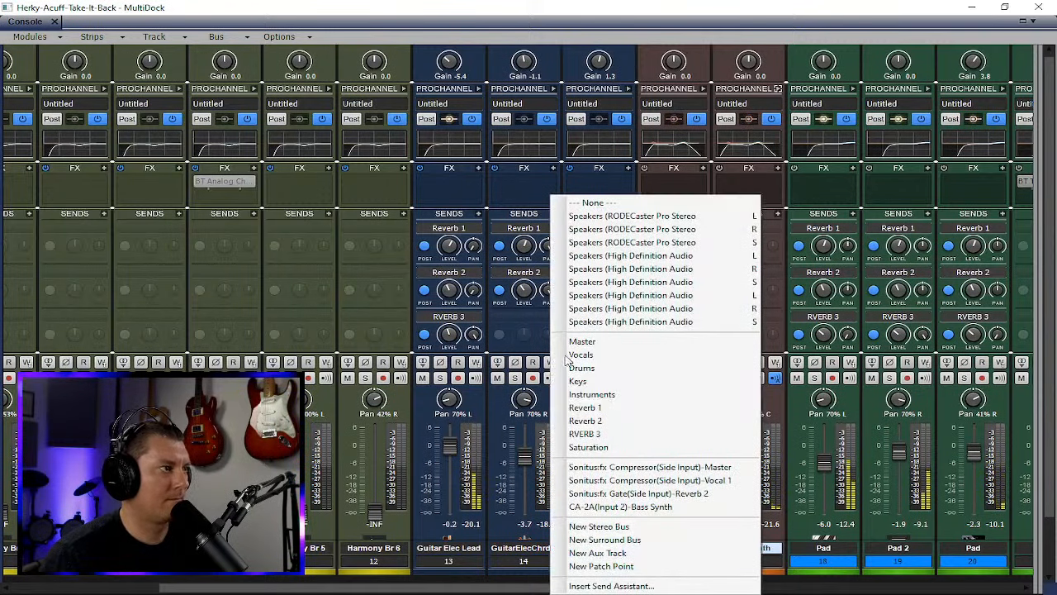
left_click(602, 433)
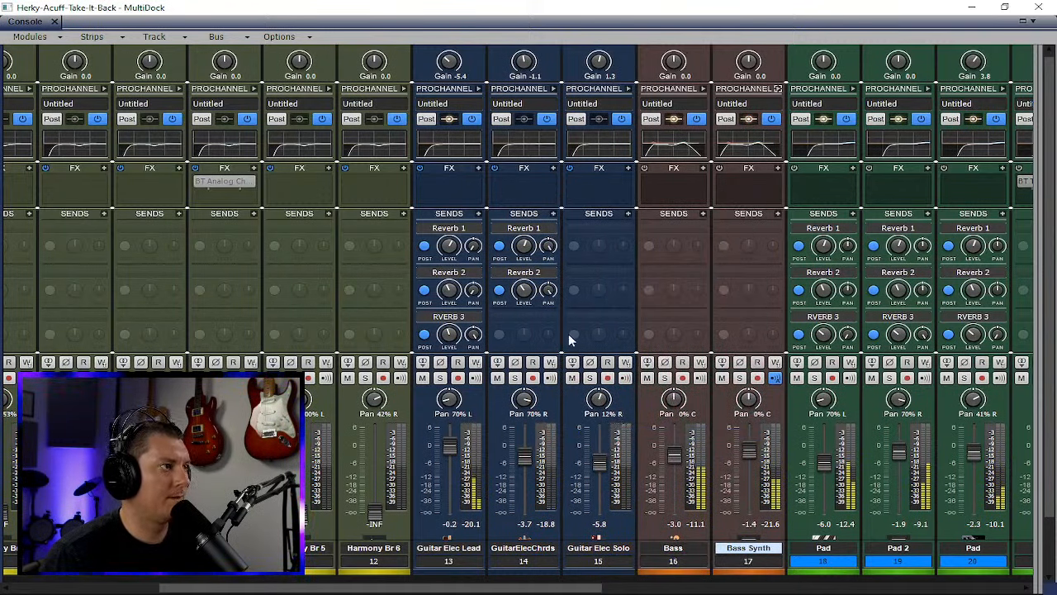
left_click_drag(525, 332, 552, 363)
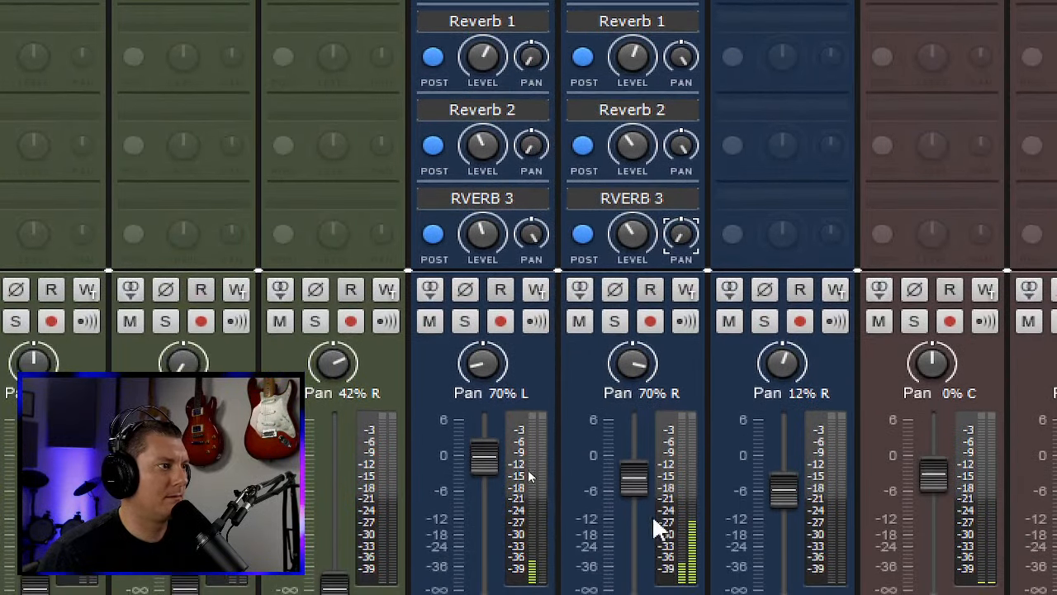
mouse_move(636, 485)
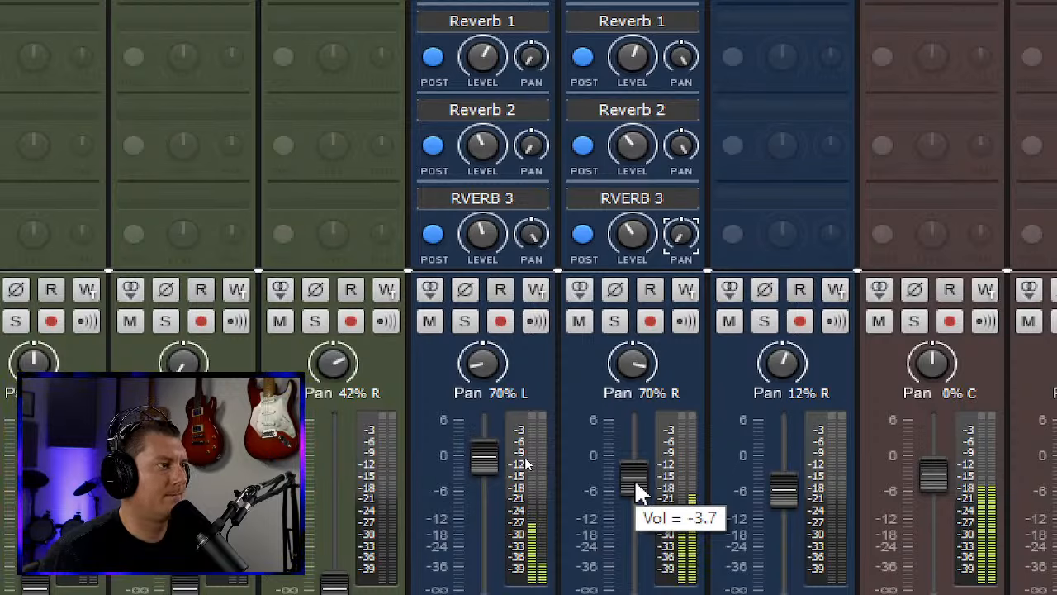
left_click_drag(636, 484, 636, 491)
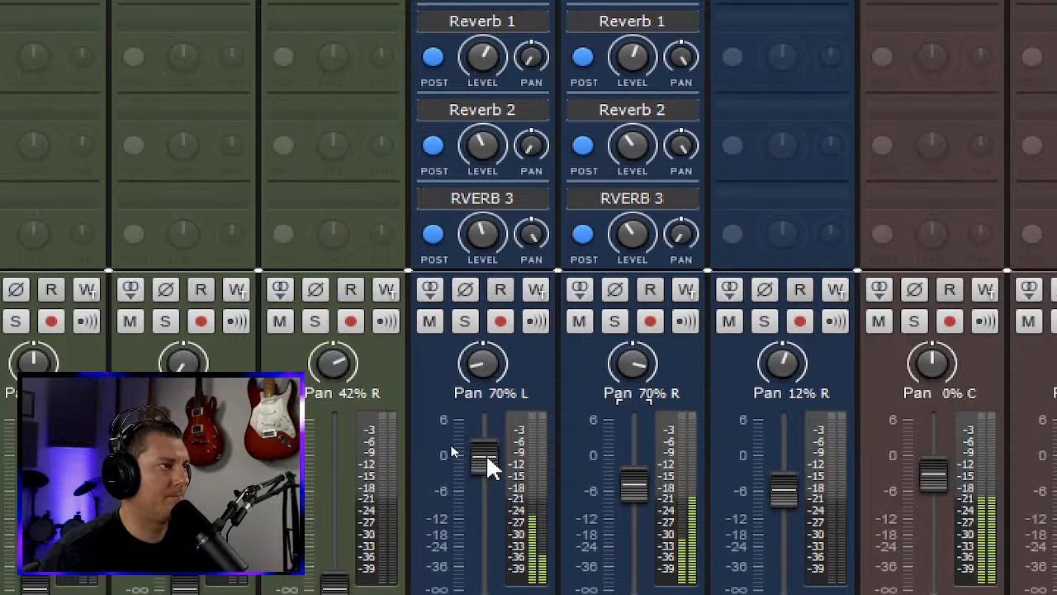
mouse_move(485, 464)
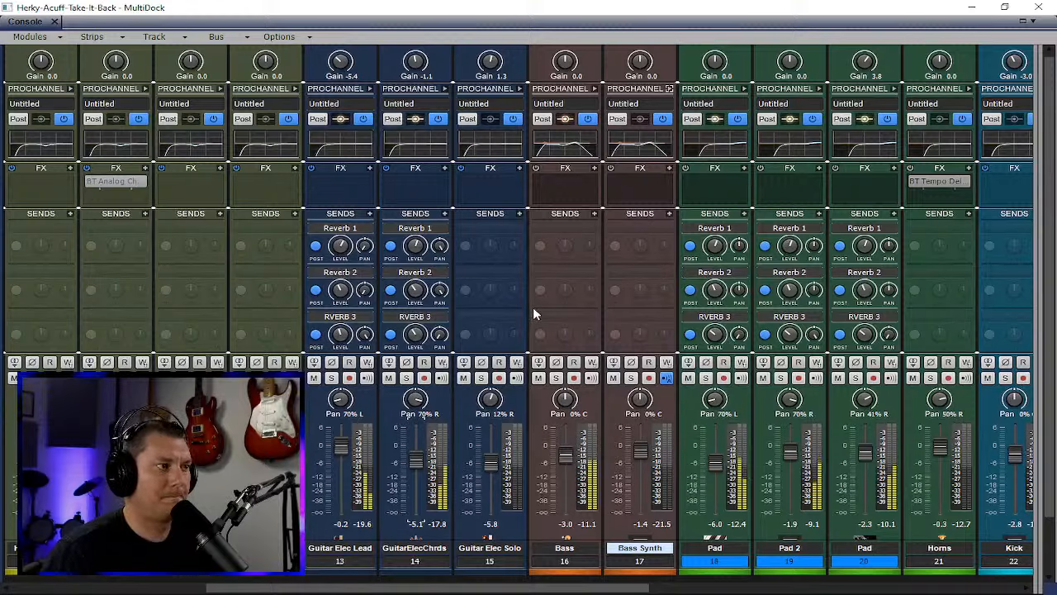
- In the Guitar Elec Lead ProChannel EQ, cut the low-mid band by 2.8 dB and set the high-pass filter to 77 Hz
left_click(369, 87)
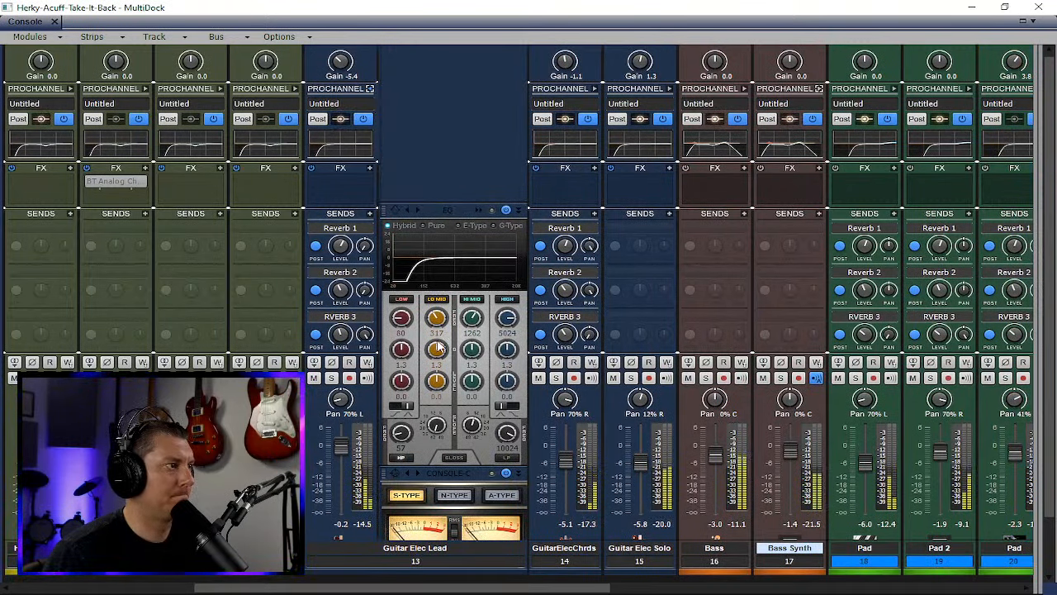
left_click_drag(437, 378, 438, 380)
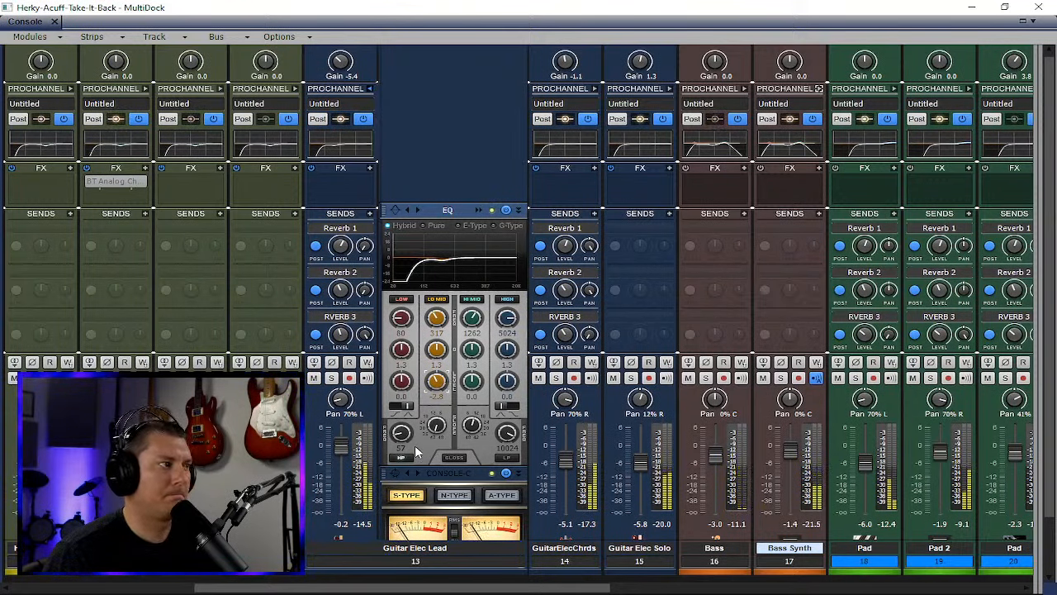
left_click_drag(401, 436, 401, 427)
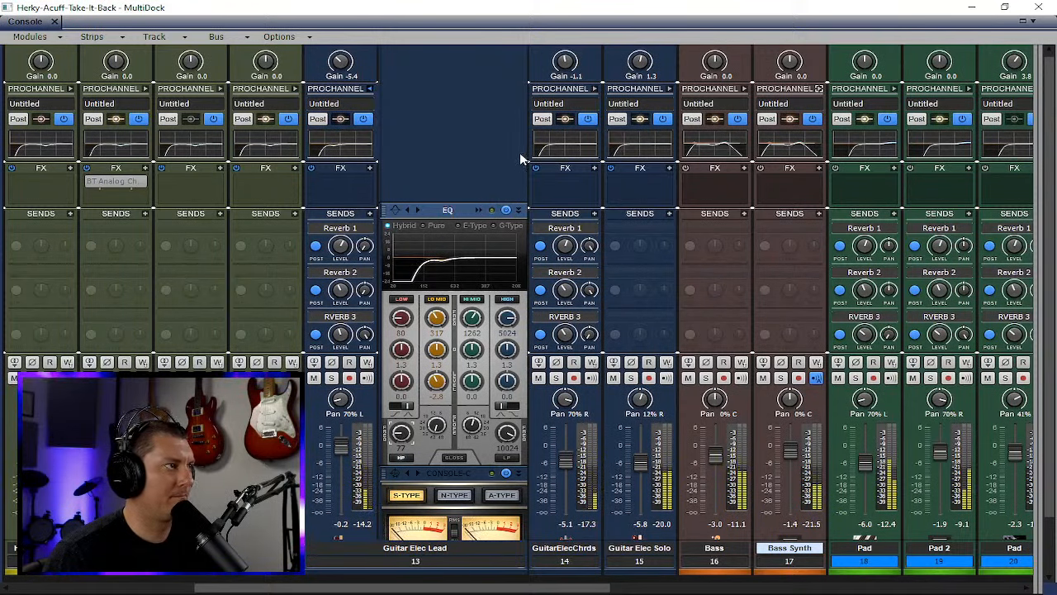
- In the Guitar Elec Chords ProChannel EQ, set the high-pass filter to 75 Hz and cut the low-mid band by 2.9 dB
left_click(594, 88)
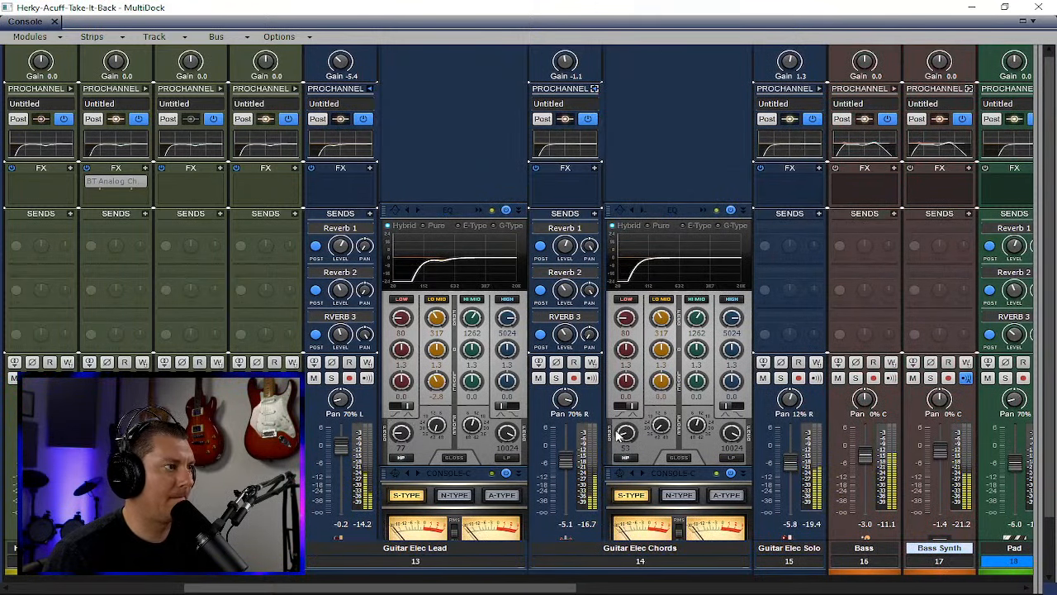
left_click_drag(627, 437, 628, 425)
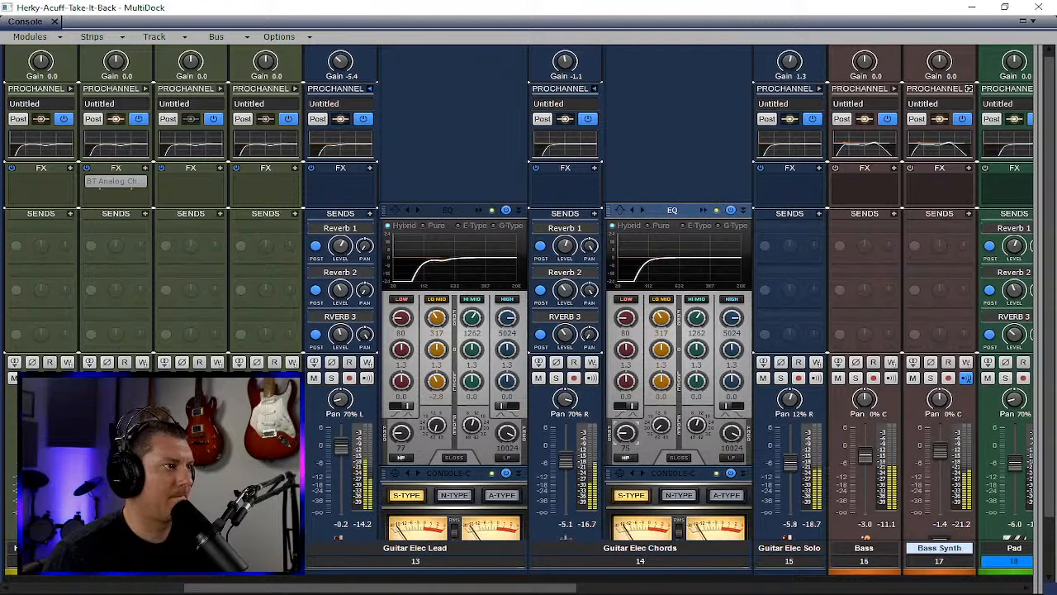
left_click_drag(660, 380, 660, 393)
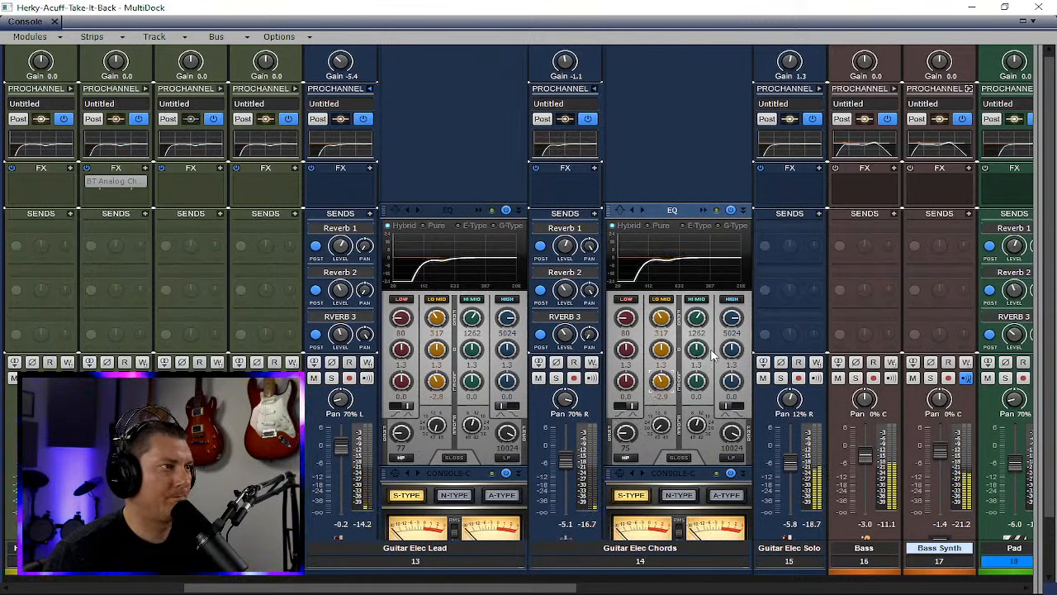
- Boost the EQ high band by 2.3 dB at 6101 Hz on Guitar Elec Chords and 2.0 dB at 7591 Hz on Guitar Elec Lead
left_click_drag(732, 327, 733, 324)
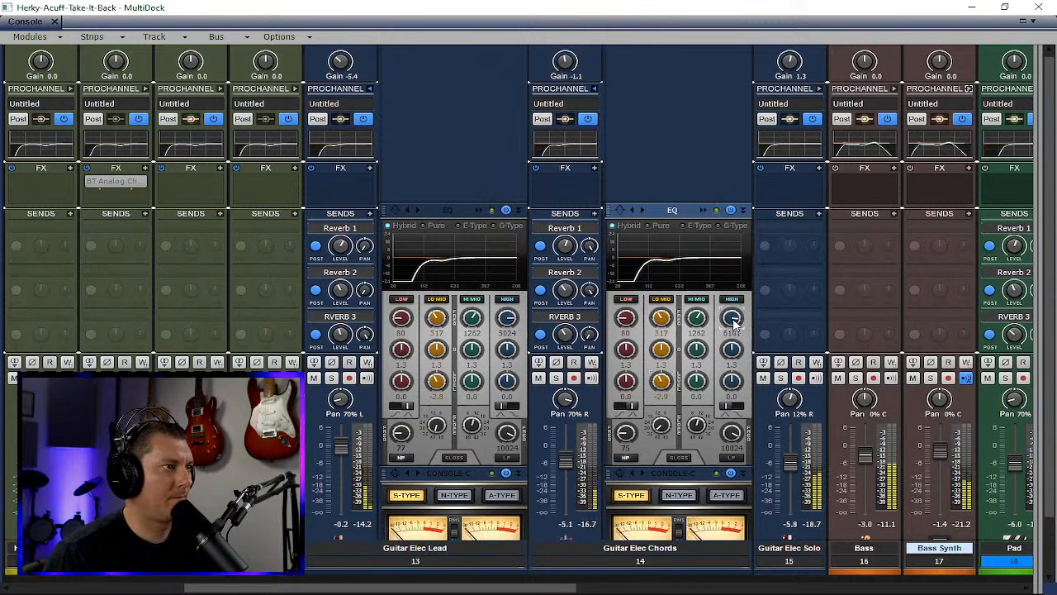
left_click_drag(732, 378, 732, 376)
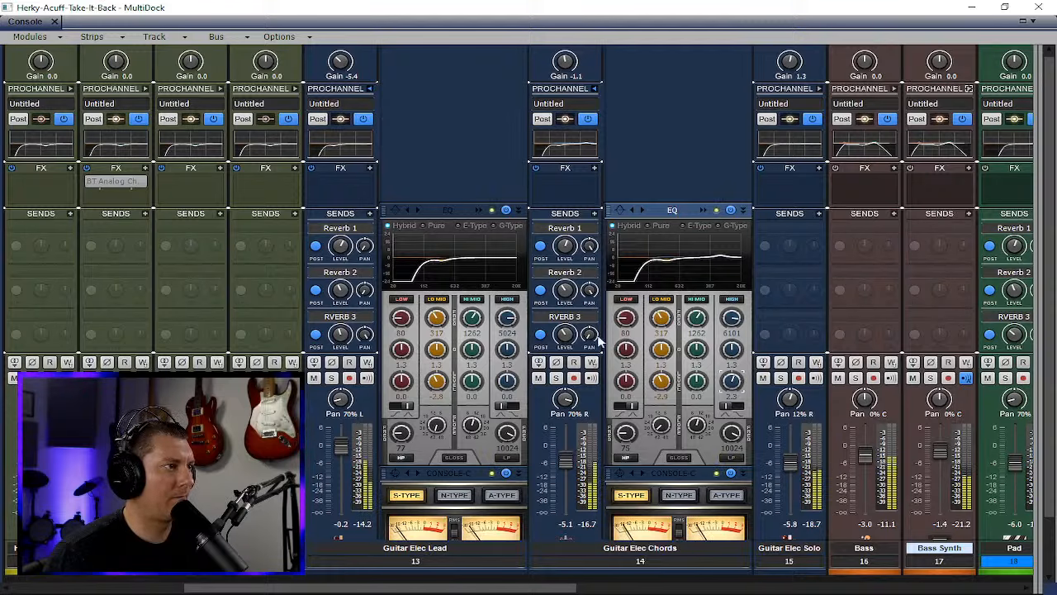
left_click_drag(506, 326, 506, 319)
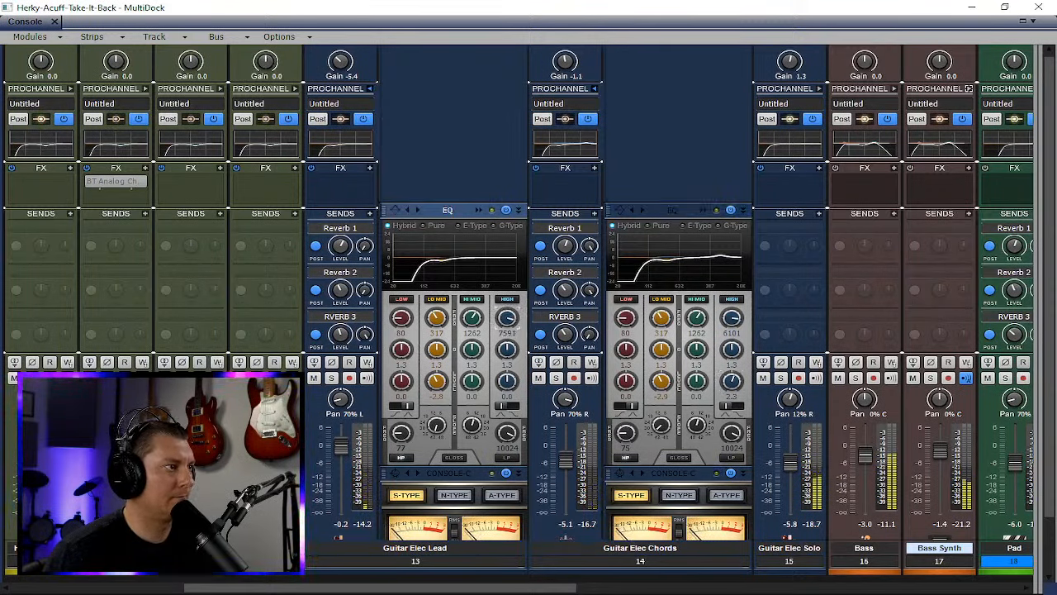
left_click_drag(508, 385, 509, 380)
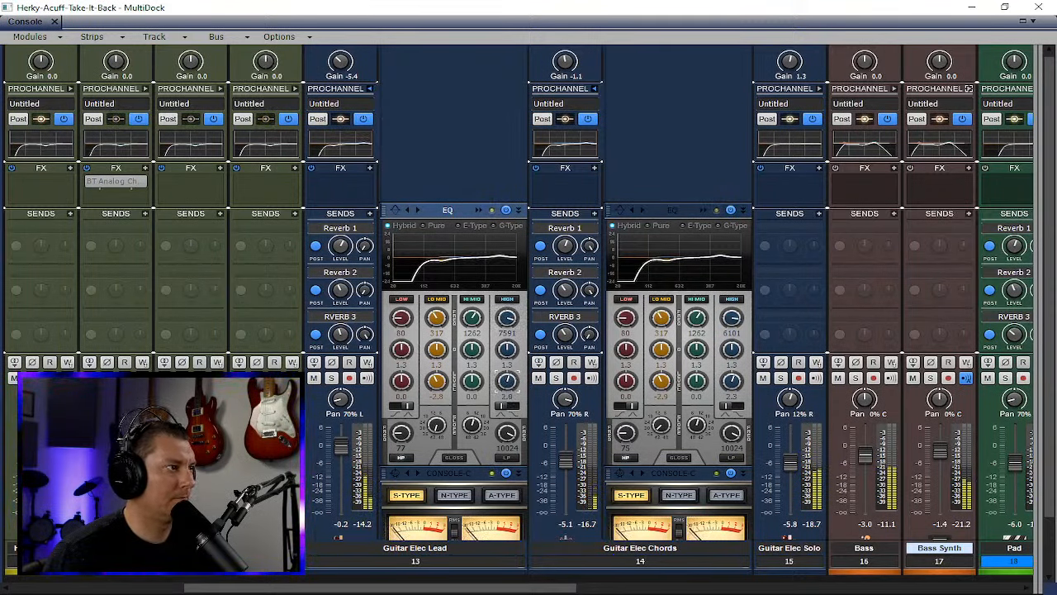
- Switch the EQ high band to a shelf on both guitar tracks and collapse their ProChannels
left_click(507, 407)
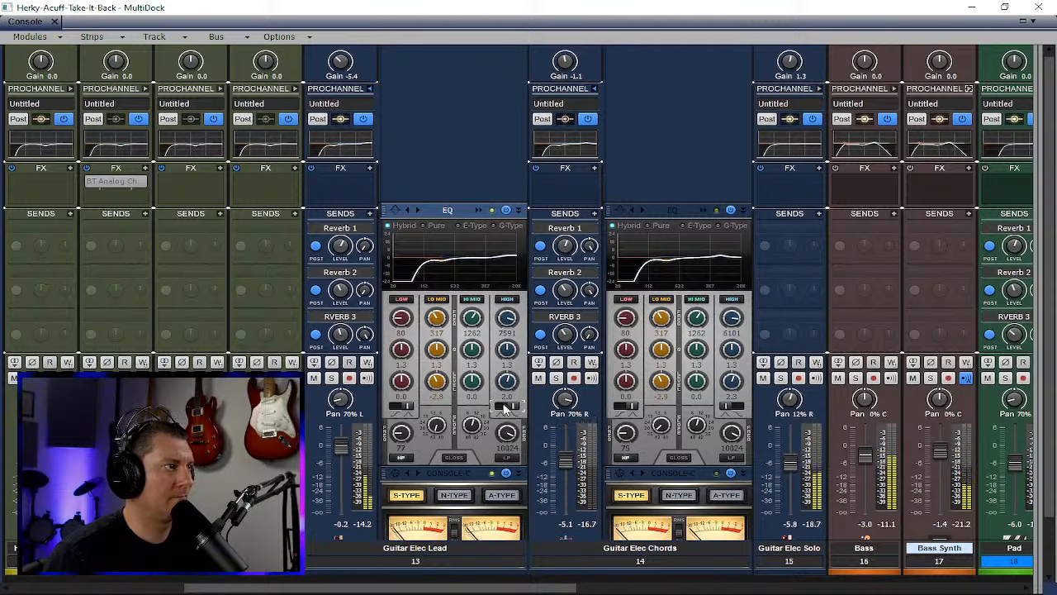
left_click(732, 407)
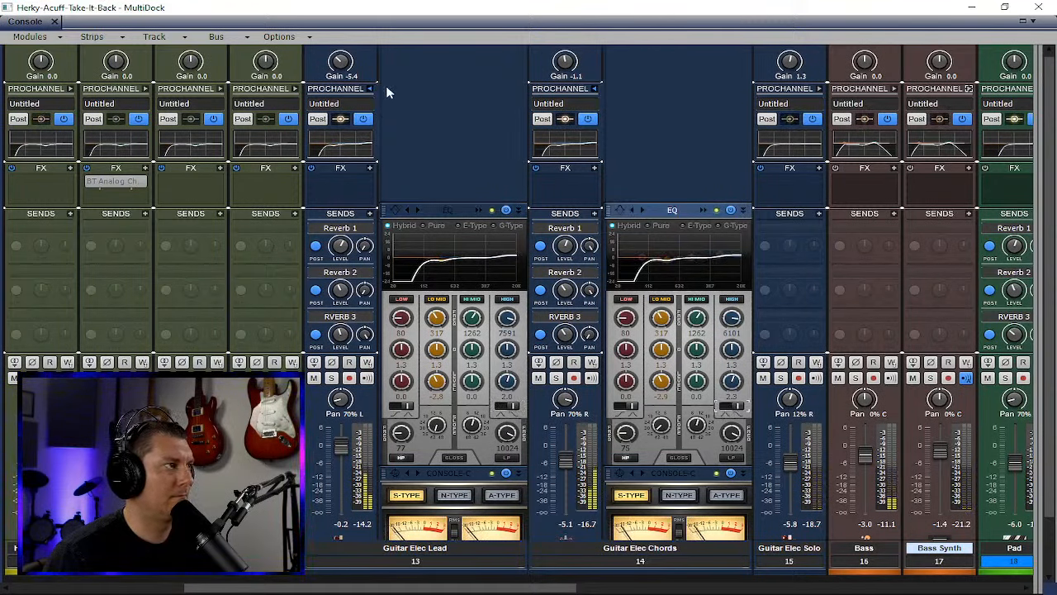
left_click(370, 88)
left_click(445, 88)
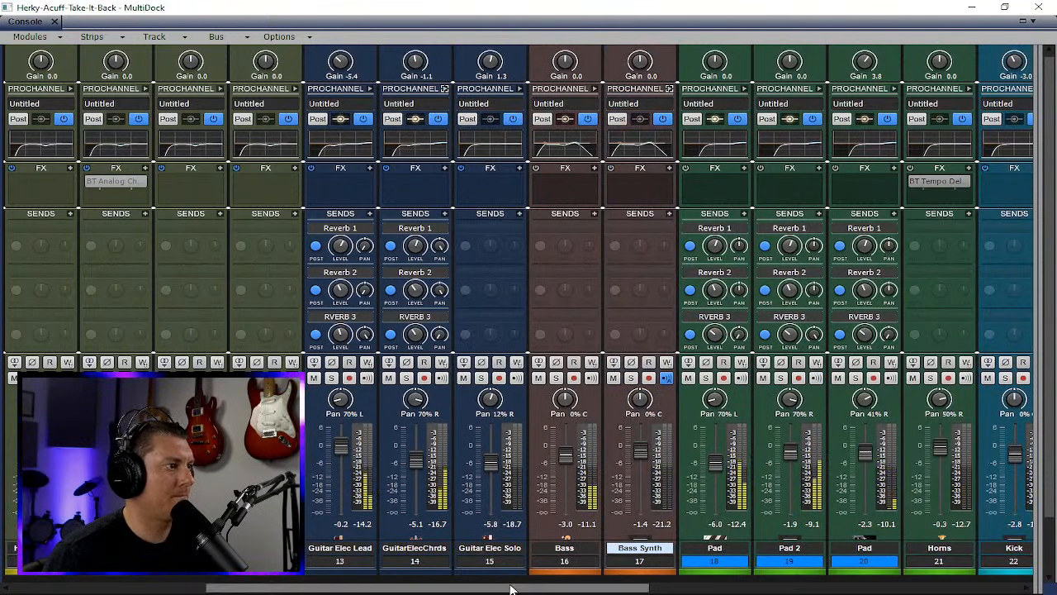
- Enlarge the console's bus pane to show all the buses through Saturation
left_click_drag(530, 588, 293, 588)
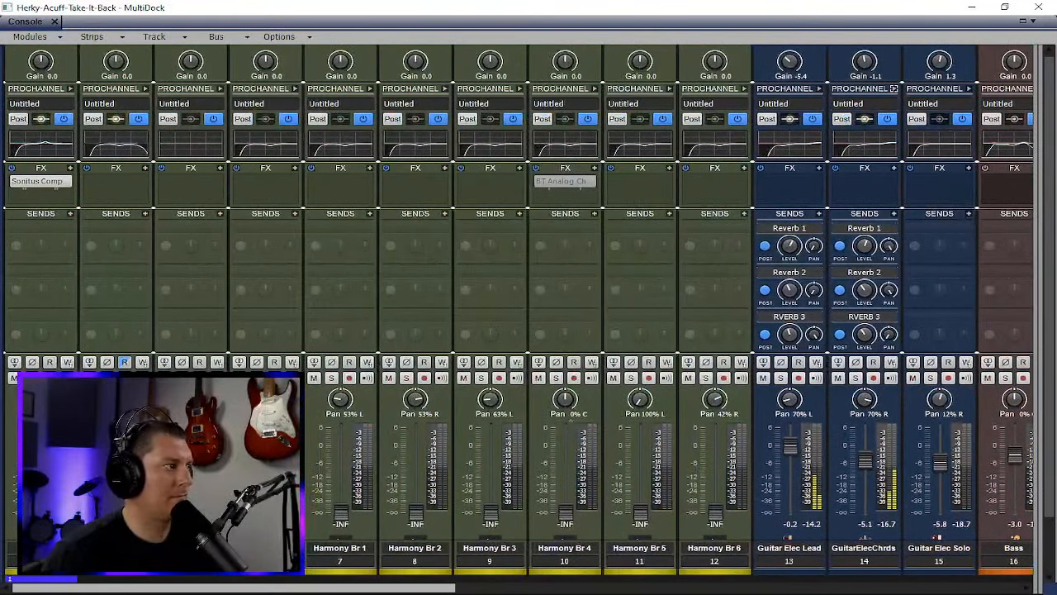
left_click(640, 512)
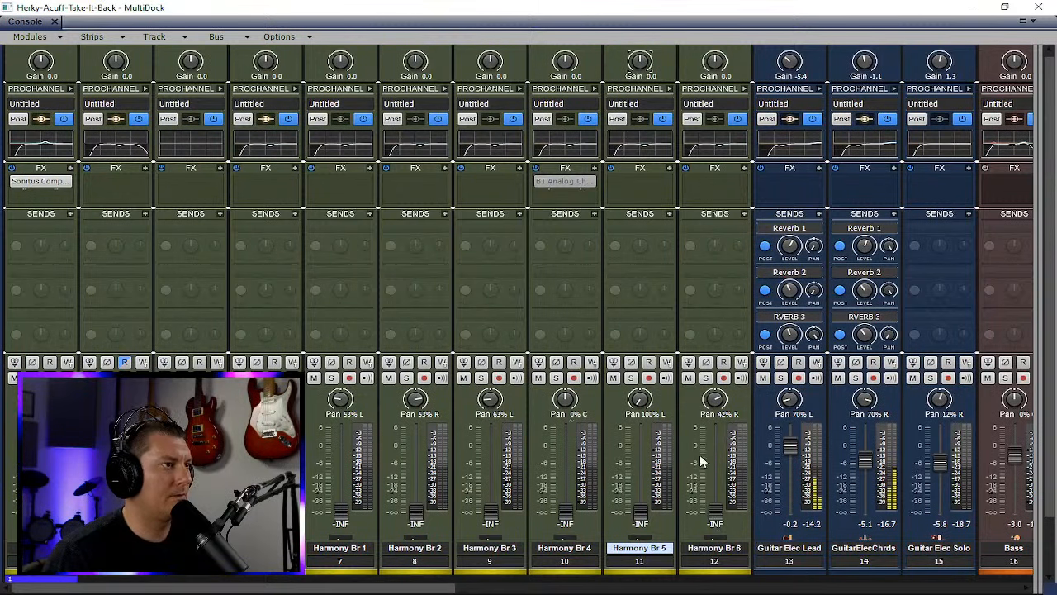
left_click_drag(1038, 305, 233, 353)
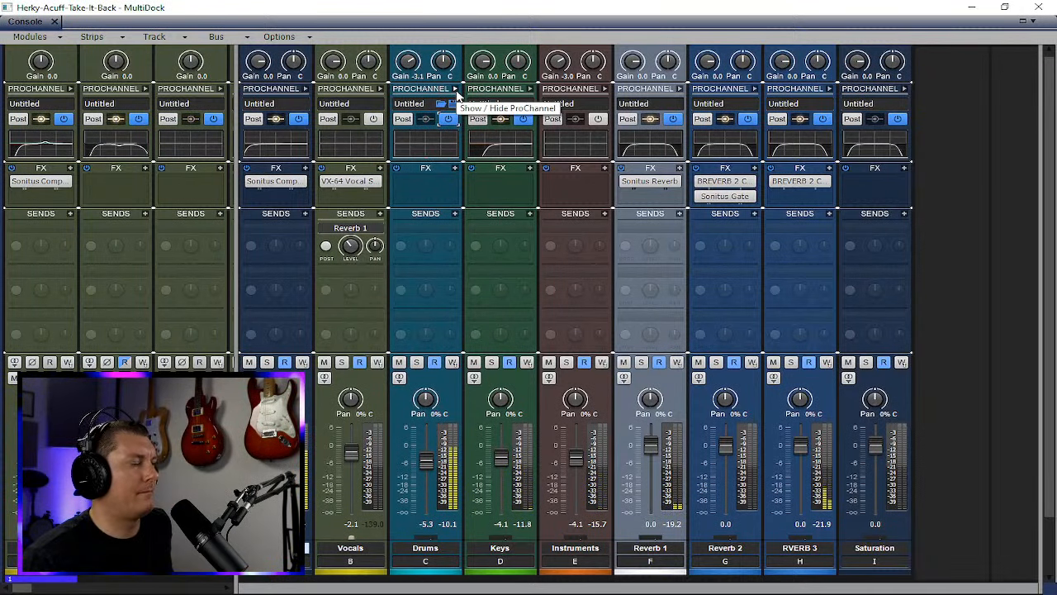
left_click(455, 168)
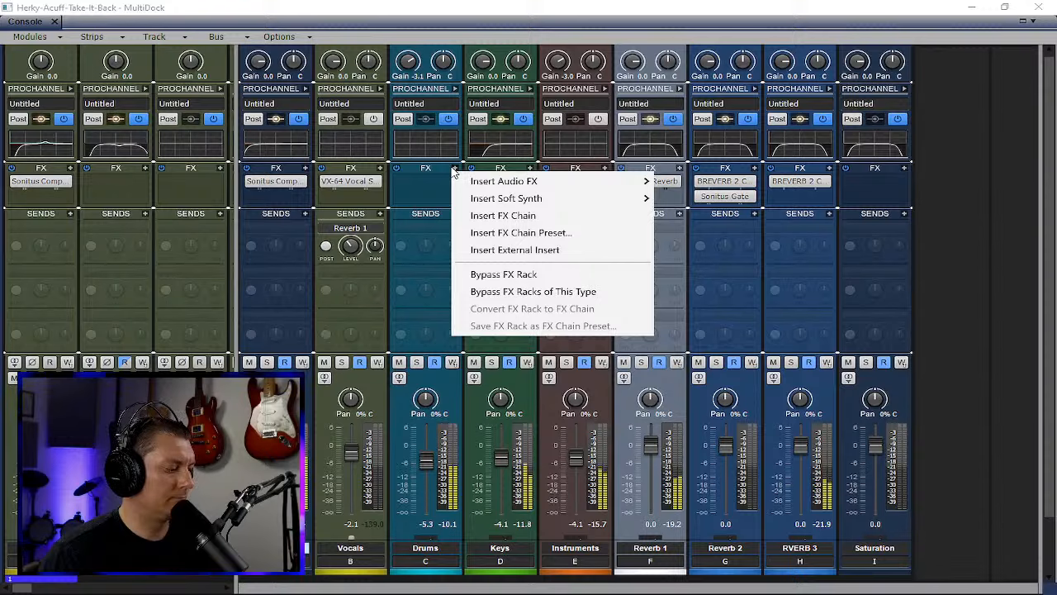
mouse_move(496, 180)
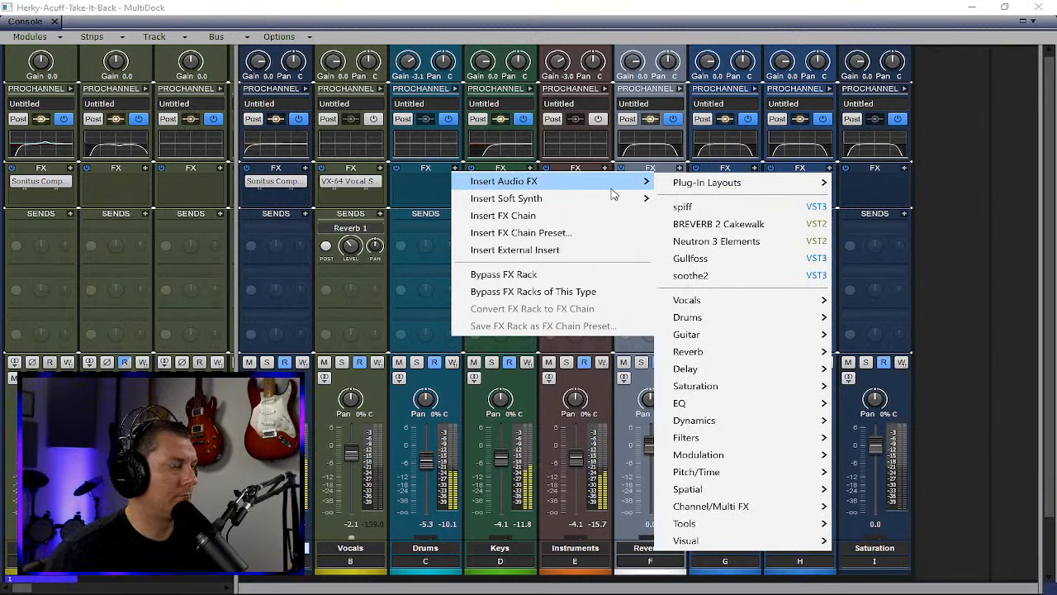
left_click(422, 224)
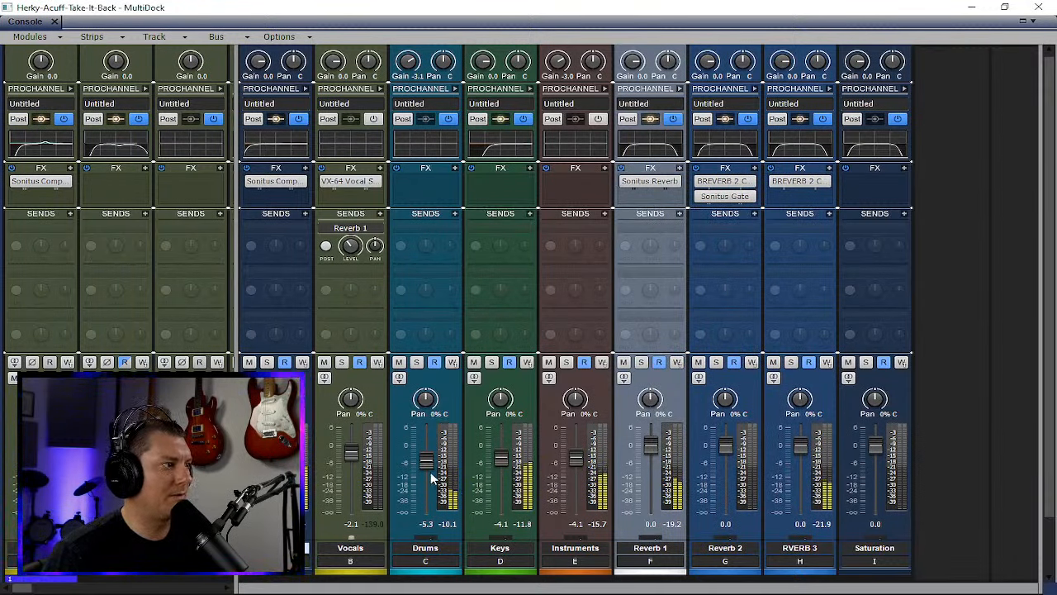
- Raise the Drums bus volume to -4.2 dB
scroll(430, 467, "up", 3)
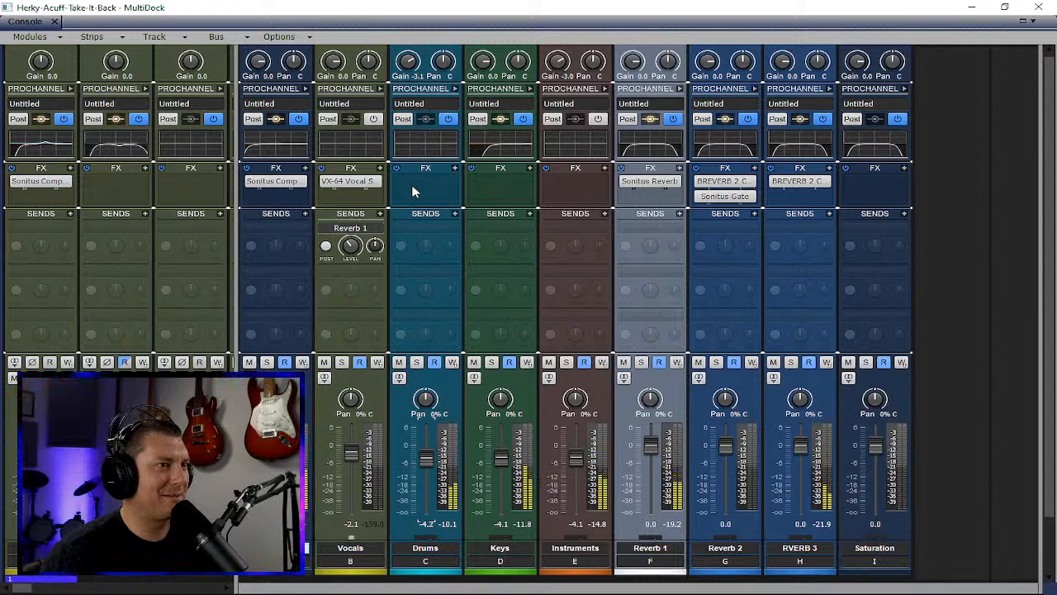
right_click(456, 167)
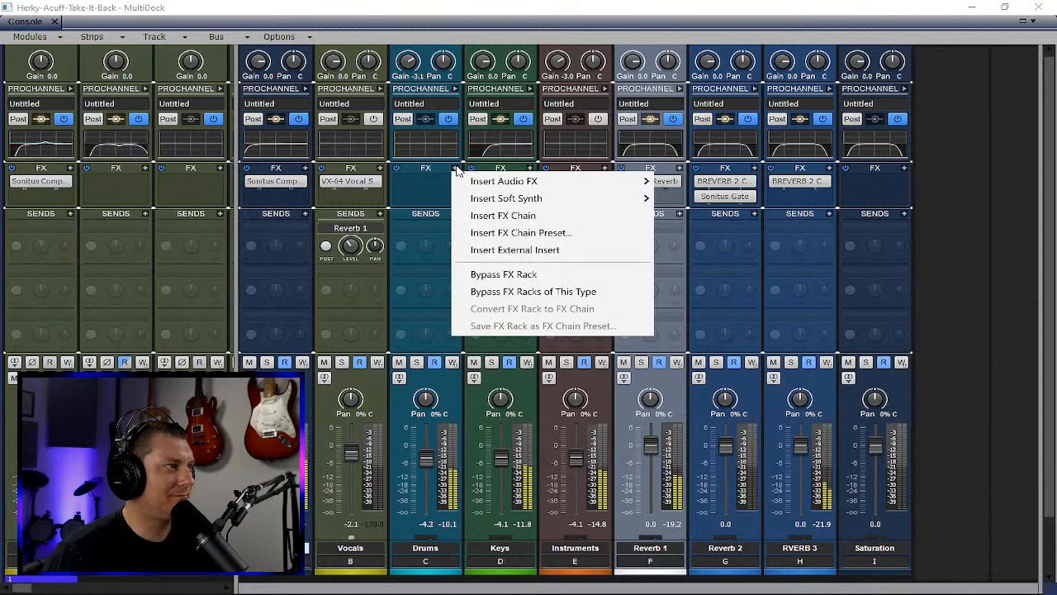
key("Escape")
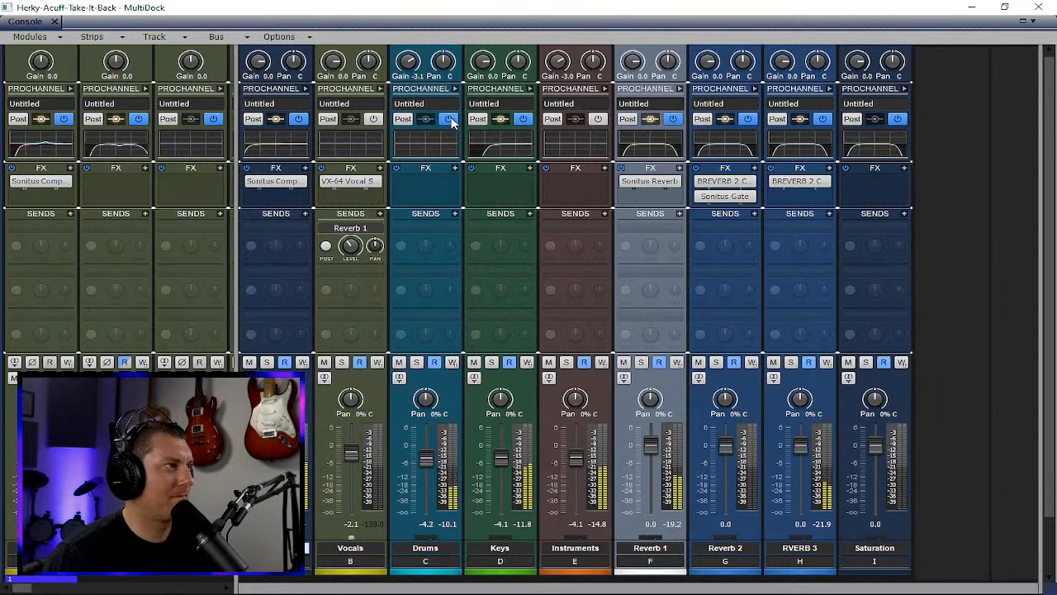
- In the Drums bus ProChannel EQ, enable the high-pass filter at 40 Hz and boost the high-mid band by 1.3 dB
left_click(453, 89)
scroll(531, 242, "down", 2)
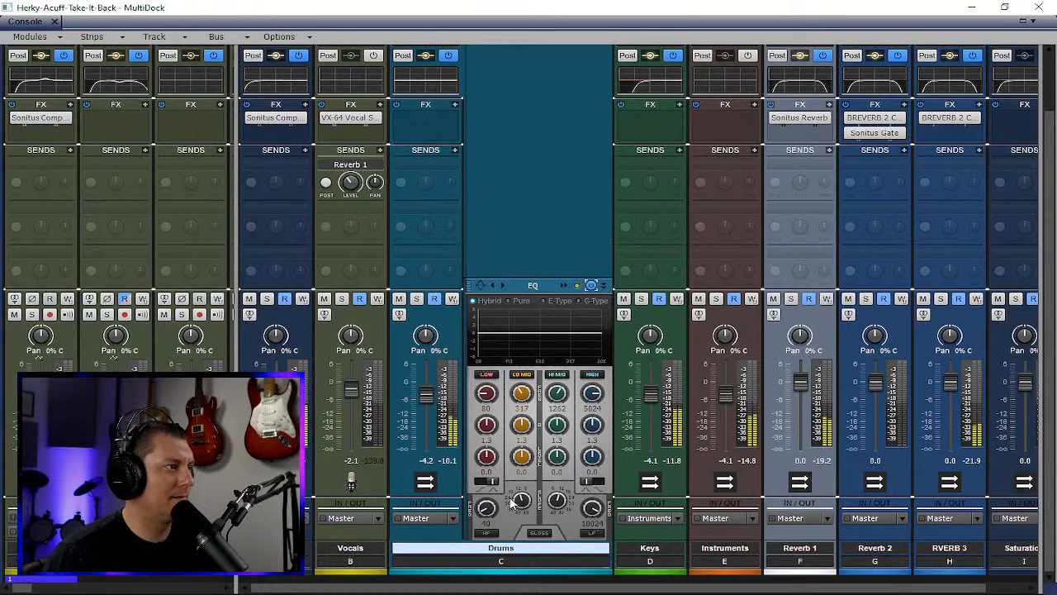
left_click(489, 534)
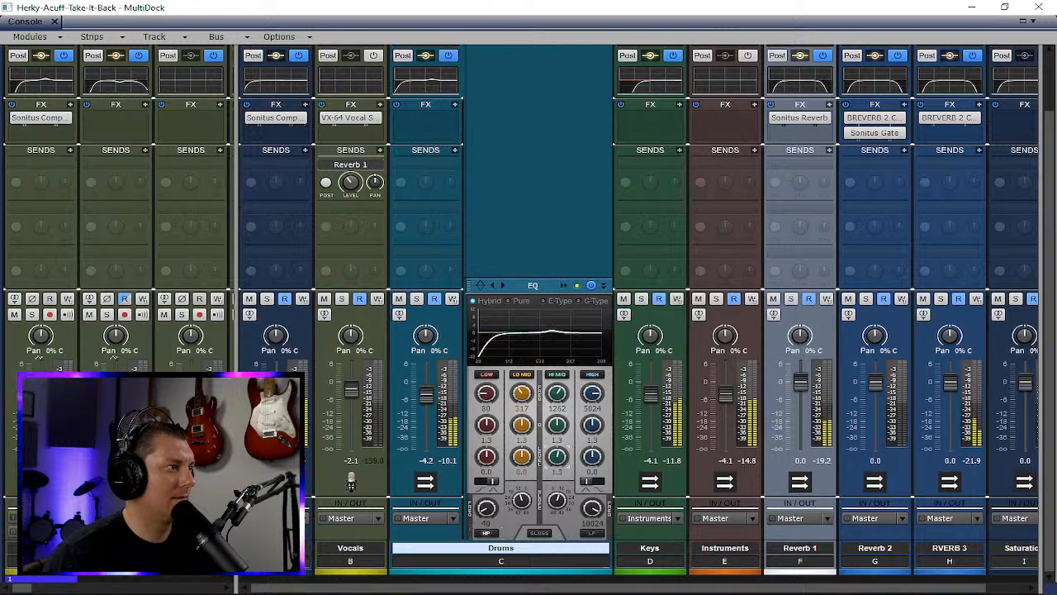
- In the Drums bus EQ, set the high-mid gain to 1.9 dB, switch the high band's filter shape and boost that band by 0.4 dB
scroll(558, 457, "up", 2)
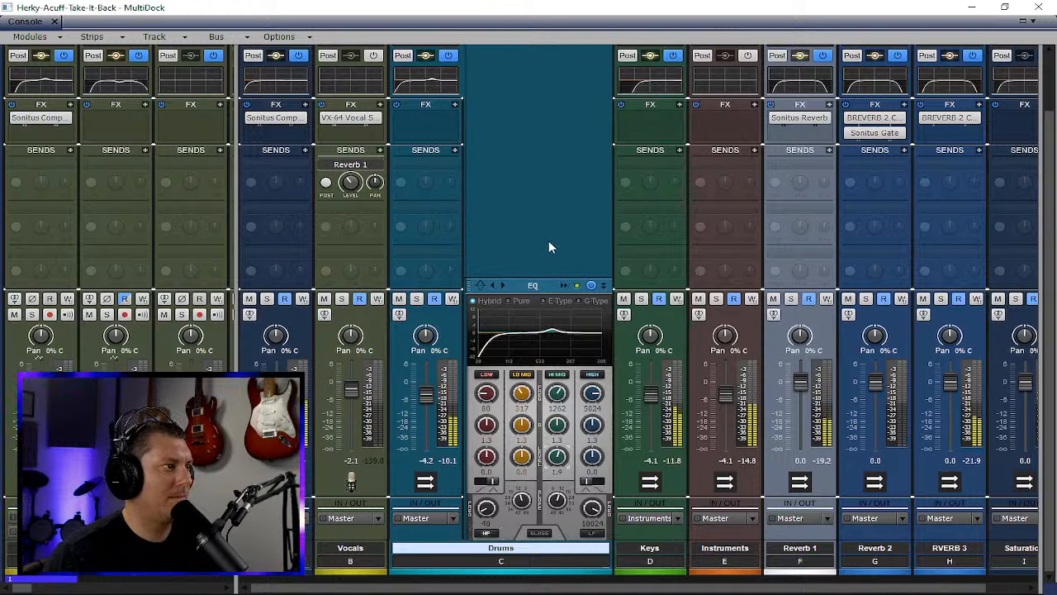
left_click(588, 483)
left_click_drag(592, 458, 593, 453)
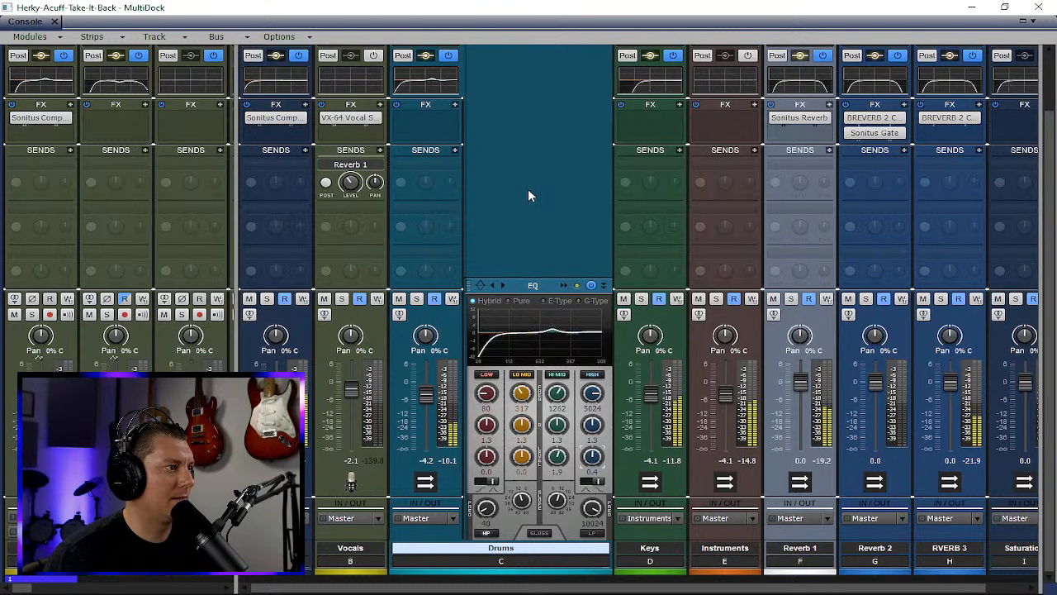
- Try a Tape Emulator module below the EQ in the Drums bus ProChannel and collapse the ProChannel
scroll(507, 177, "up", 2)
right_click(509, 146)
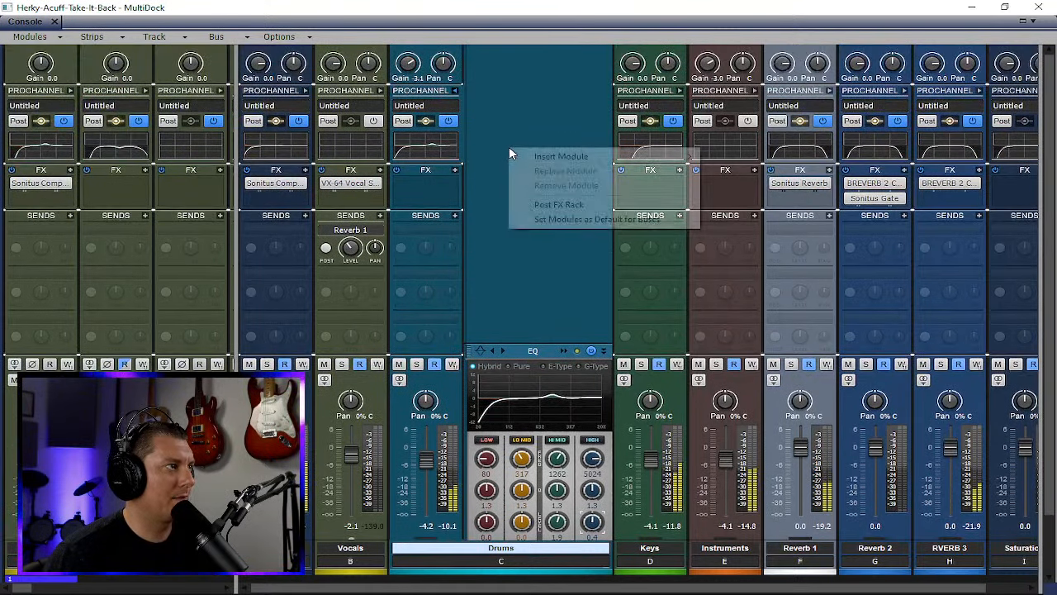
mouse_move(552, 157)
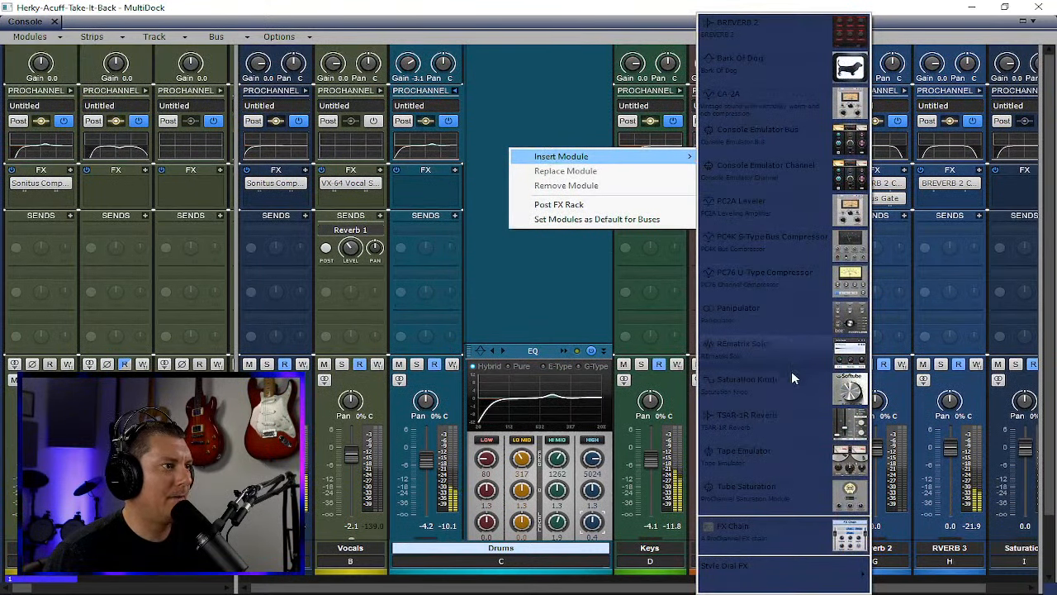
left_click(787, 455)
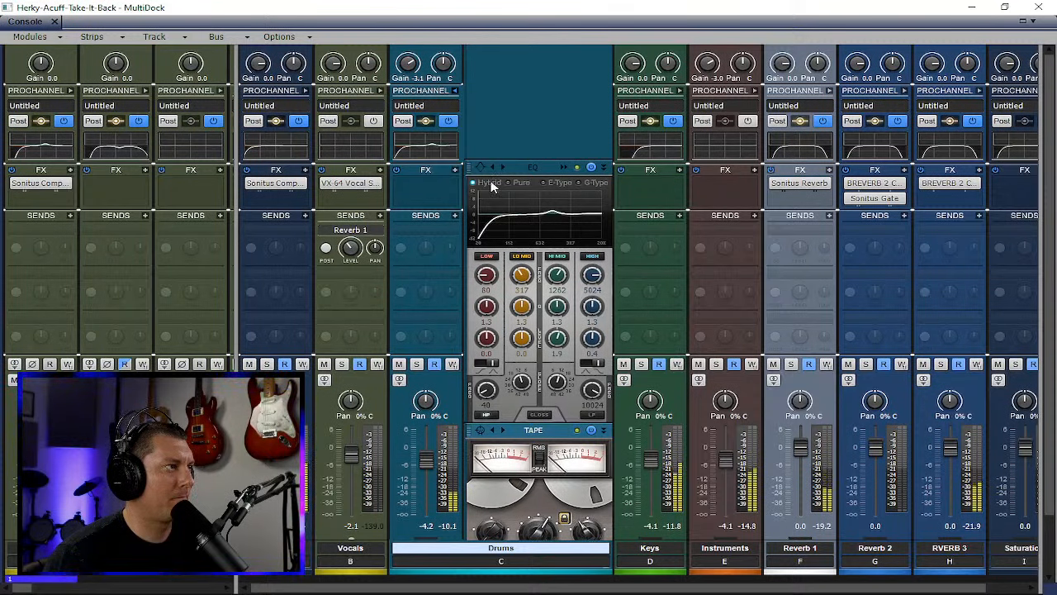
left_click(455, 90)
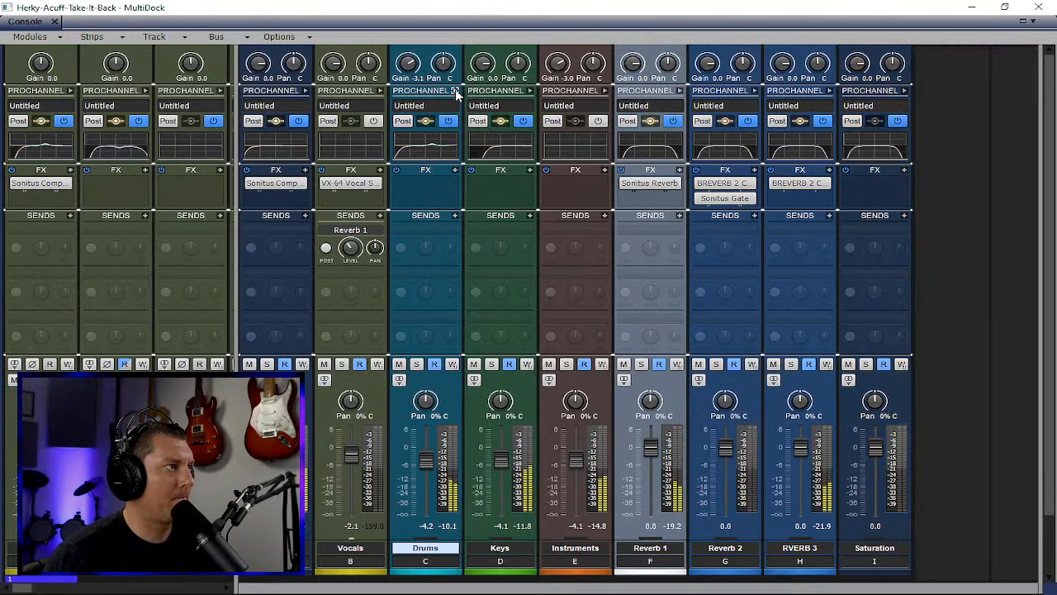
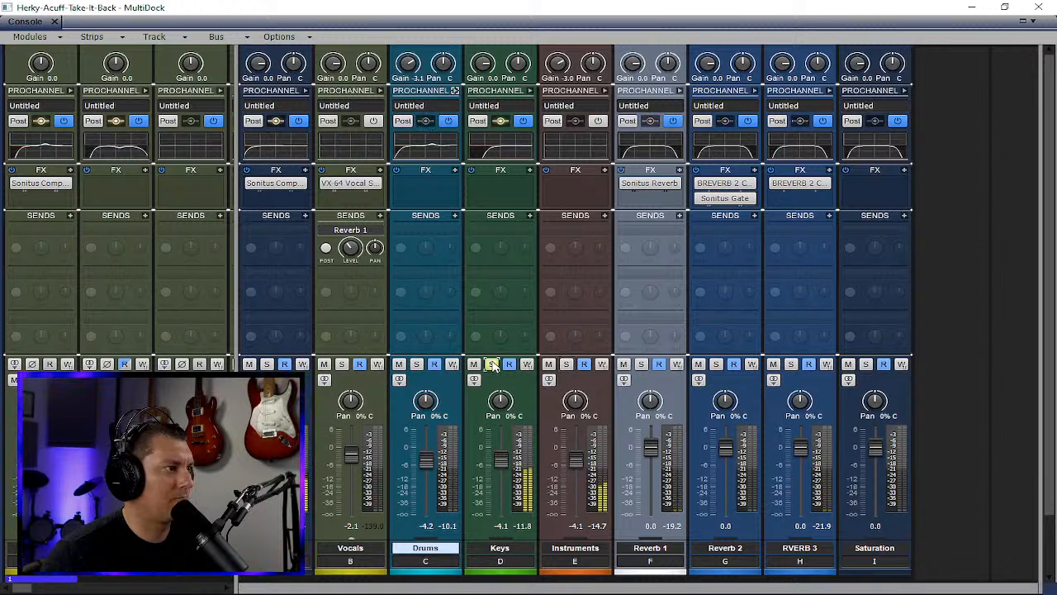
- Expand the Keys bus ProChannel and enable its Tube saturation module
left_click(530, 91)
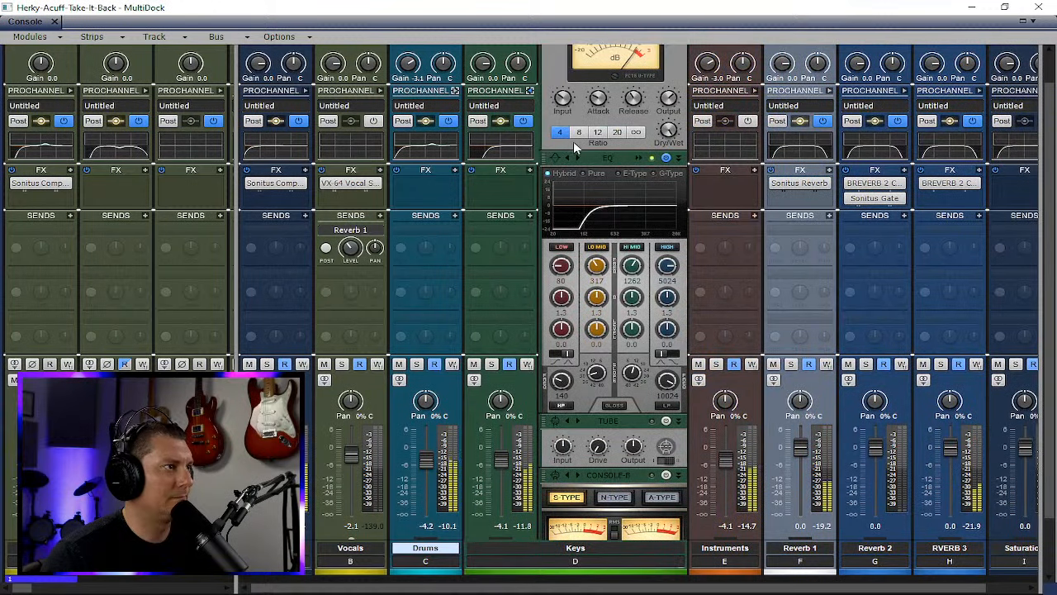
right_click(616, 421)
left_click(577, 433)
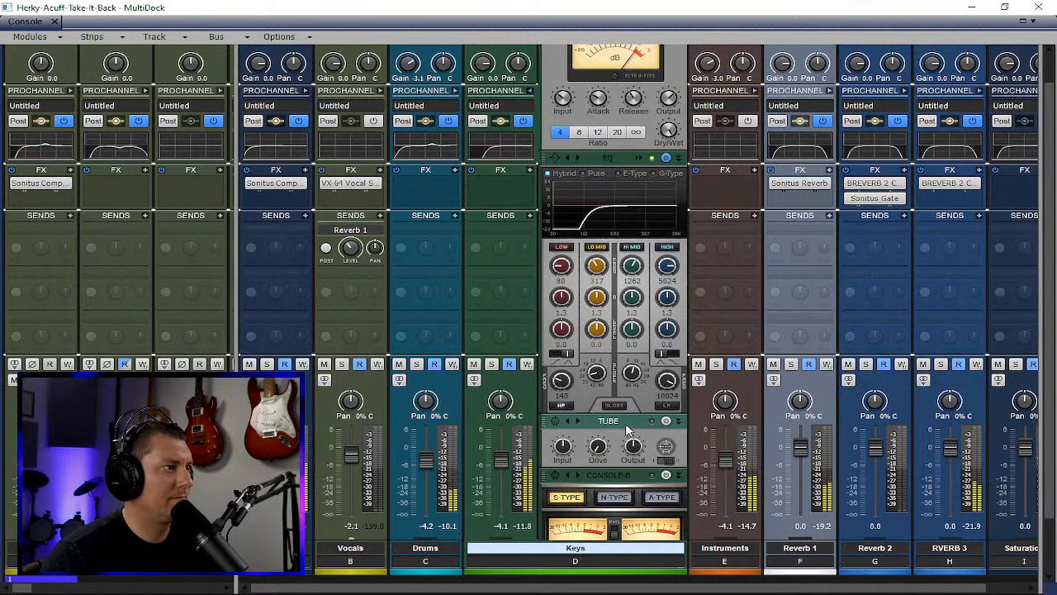
left_click(665, 421)
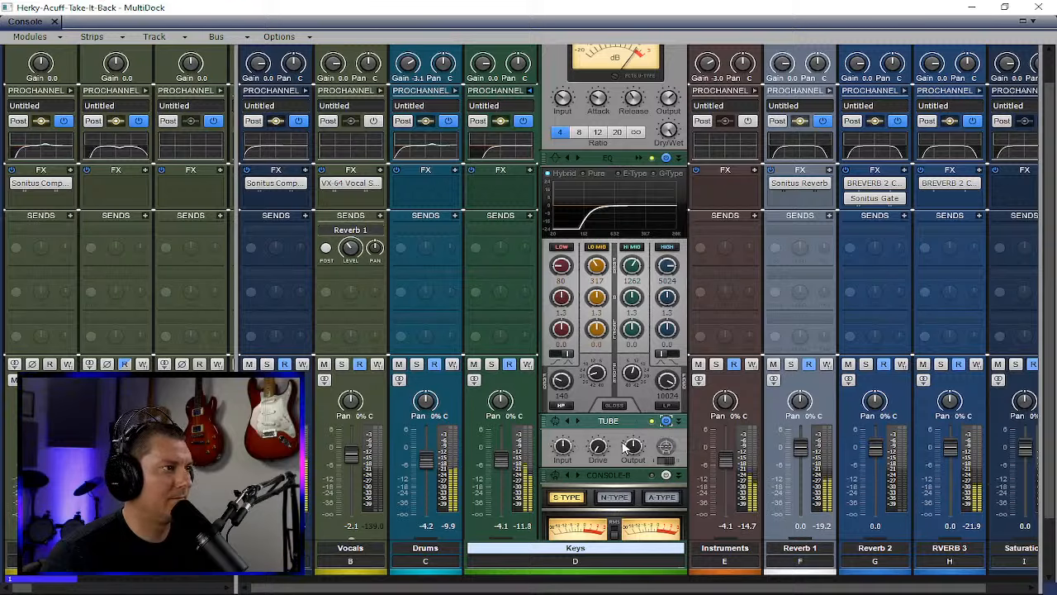
- Raise the Drive on the Keys bus Tube module, adjust its Input and lower its Output to compensate
left_click_drag(598, 446, 561, 447)
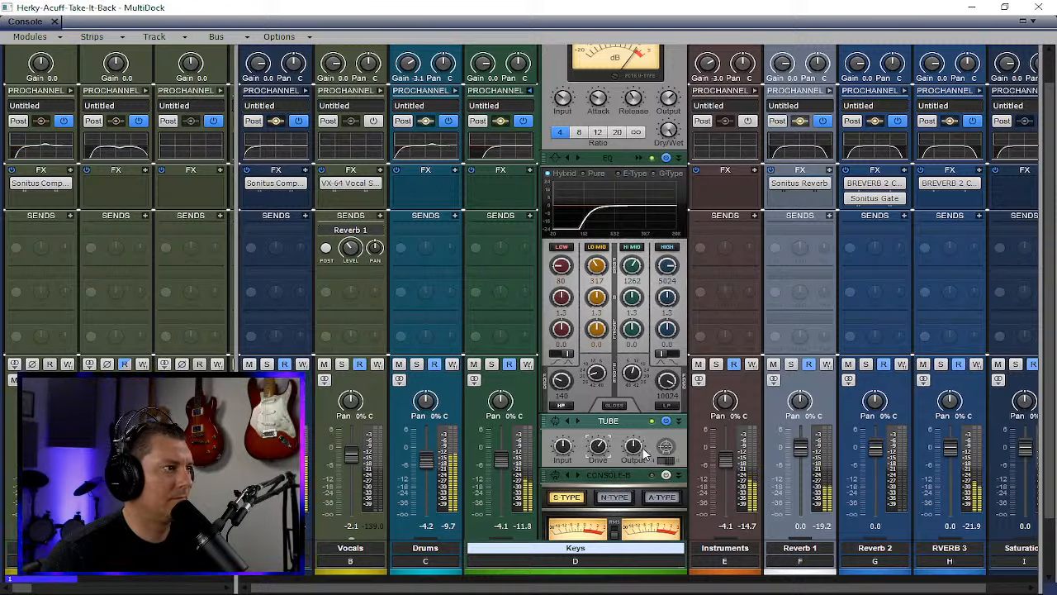
left_click_drag(633, 448, 634, 471)
left_click_drag(559, 450, 559, 429)
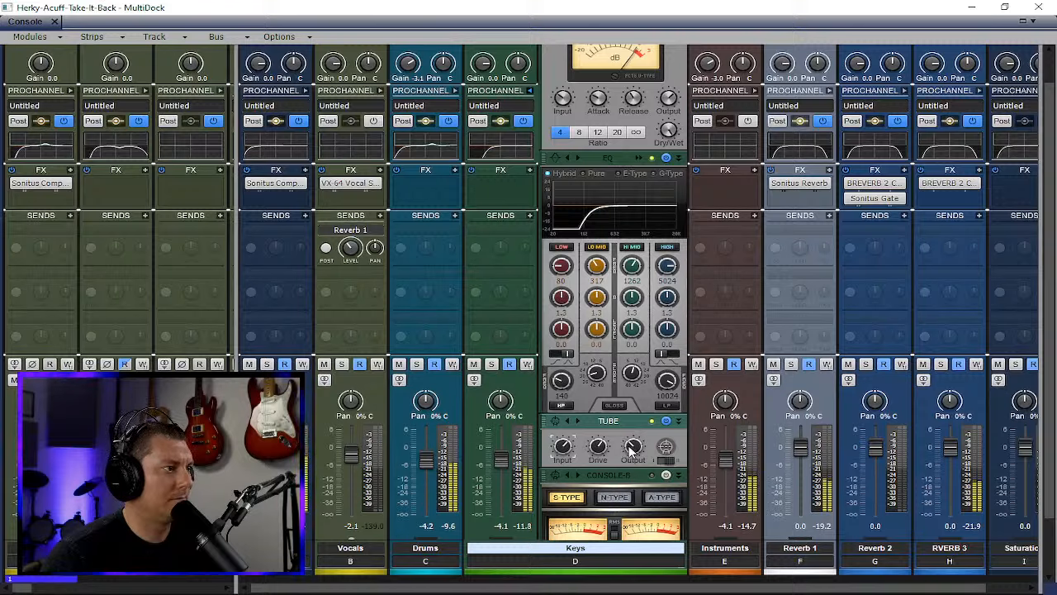
left_click_drag(630, 447, 630, 449)
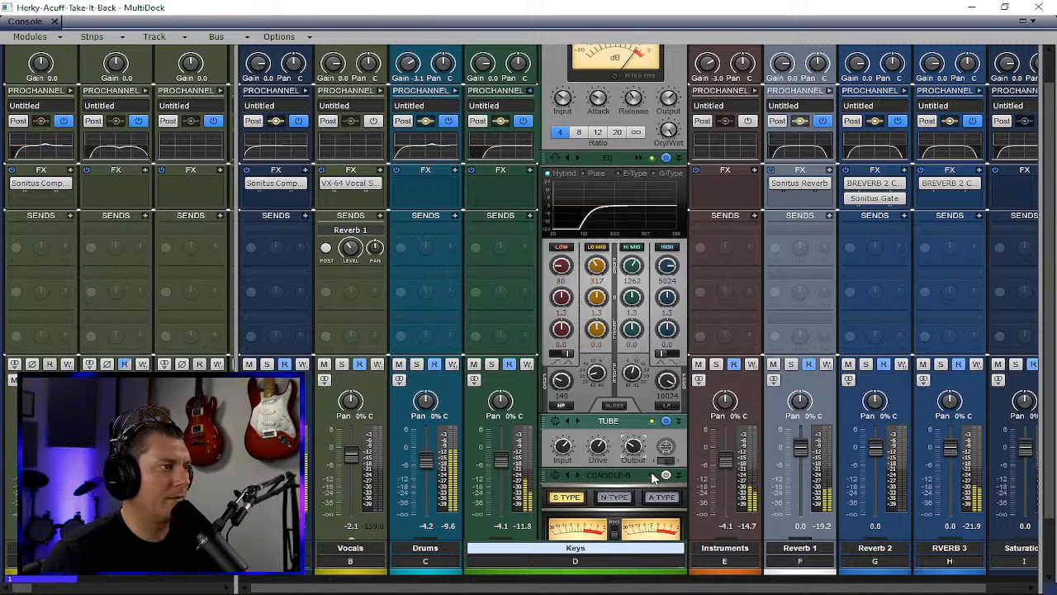
- Save the project, select all buses and expand the ProChannels on all of them at once
left_click(306, 563)
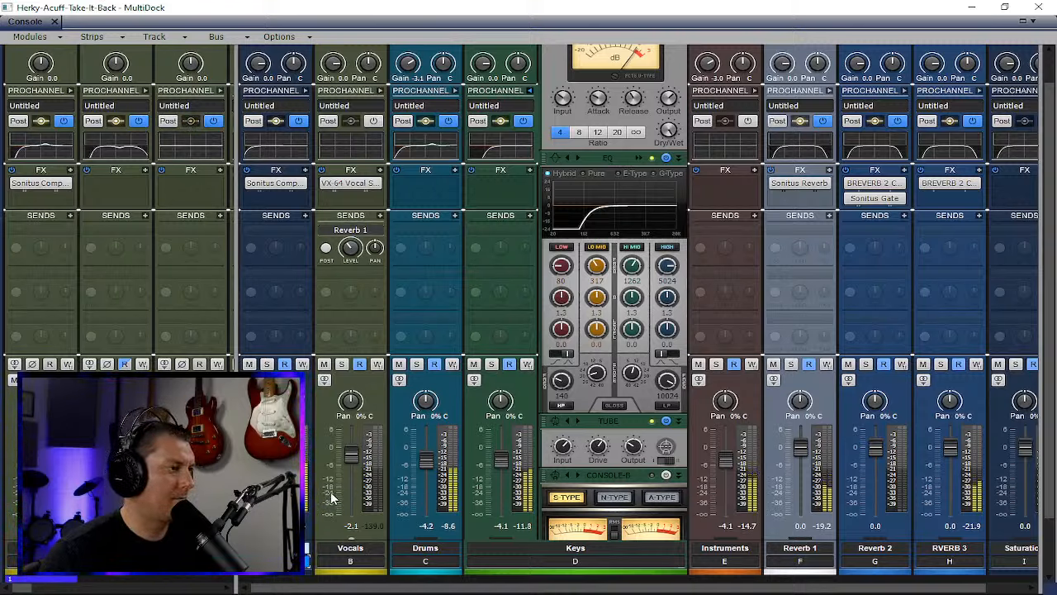
key("ctrl+s")
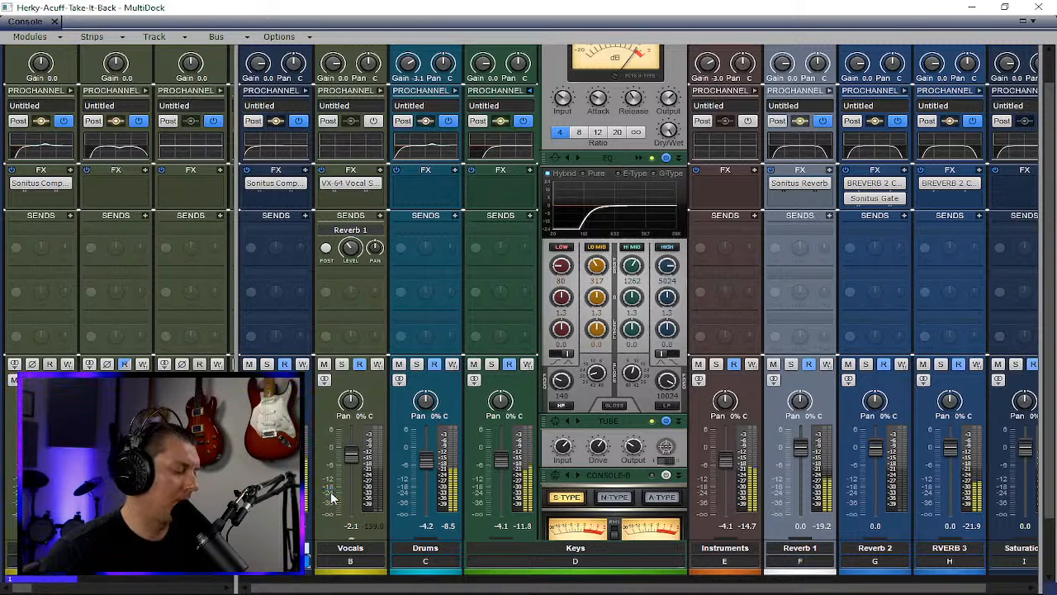
key("ctrl+a")
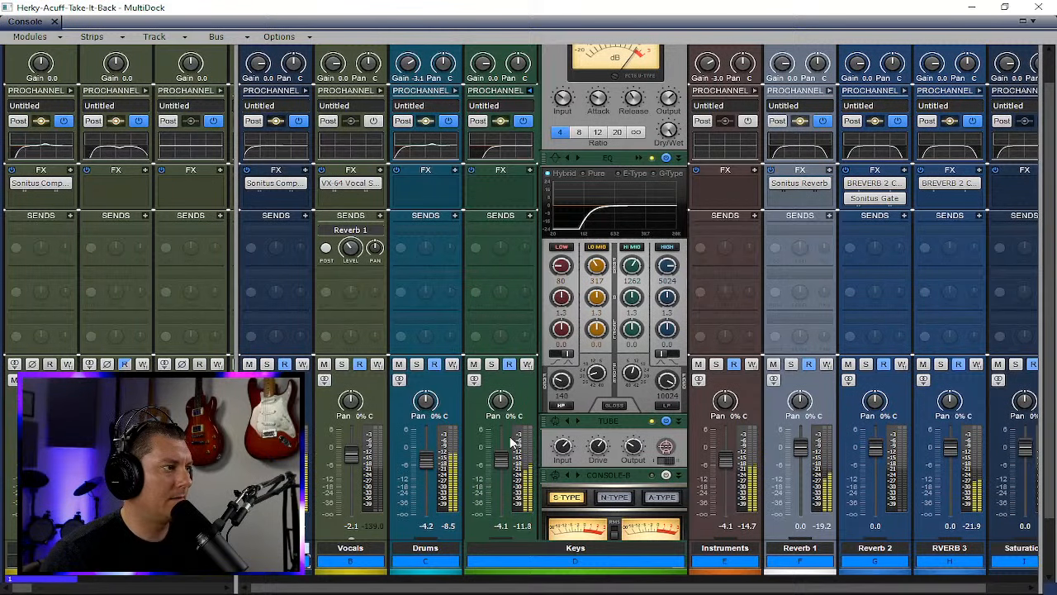
left_click(305, 93, "ctrl")
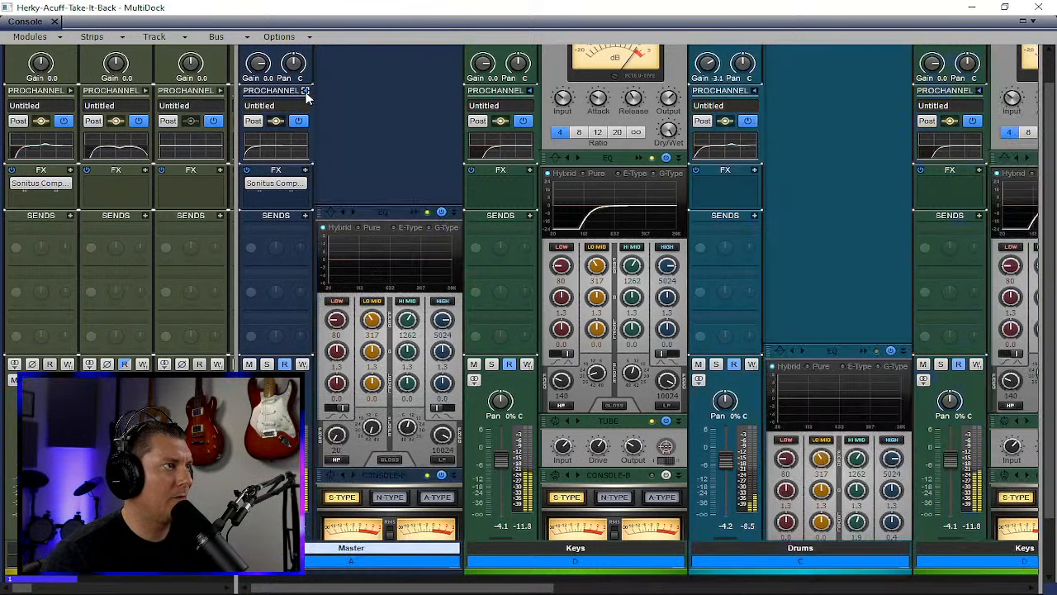
- Enable the Console-B module on all the selected buses together and switch it back on for the Master bus
scroll(455, 238, "down", 2)
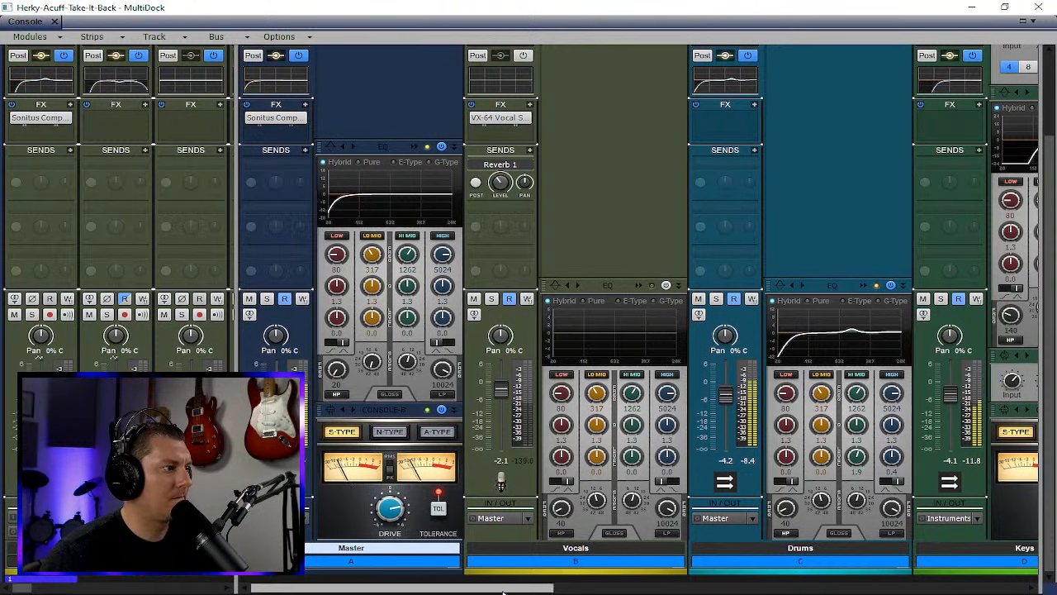
left_click_drag(537, 589, 1017, 585)
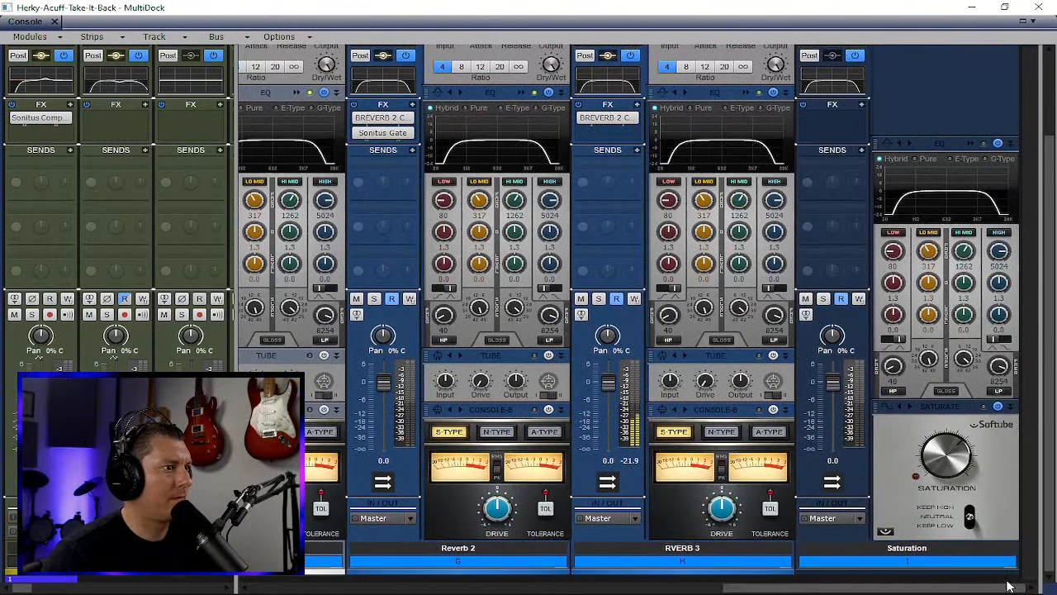
scroll(634, 417, "up", 10)
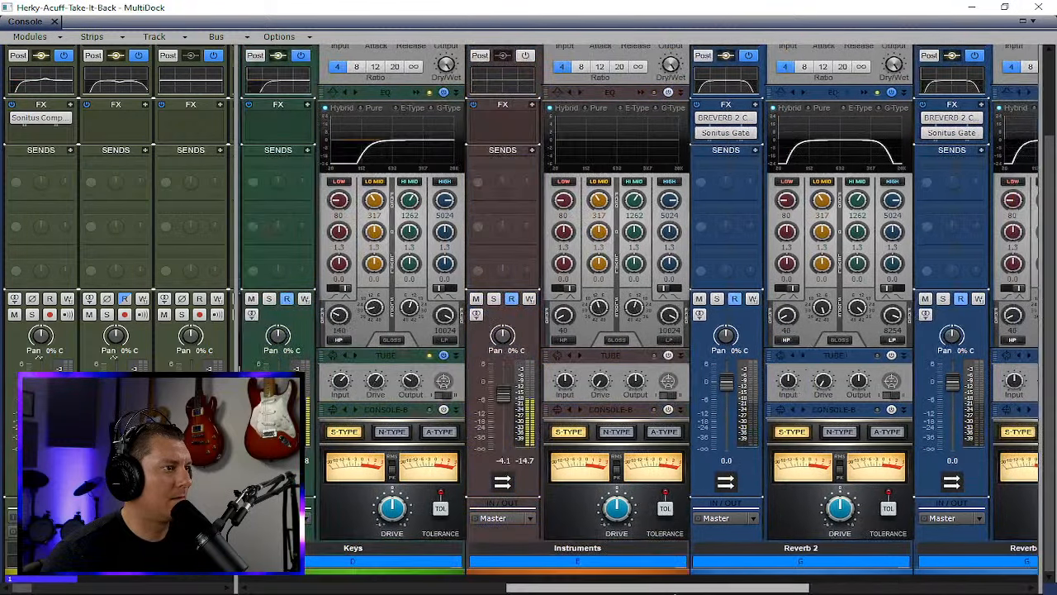
left_click(735, 411)
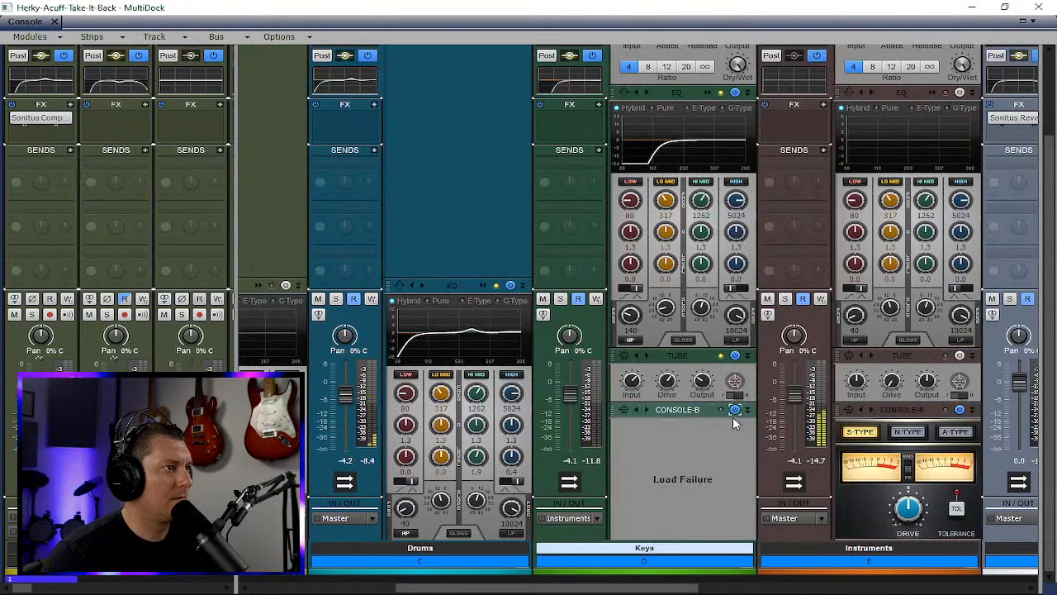
left_click_drag(640, 588, 1006, 587)
scroll(454, 424, "up", 10)
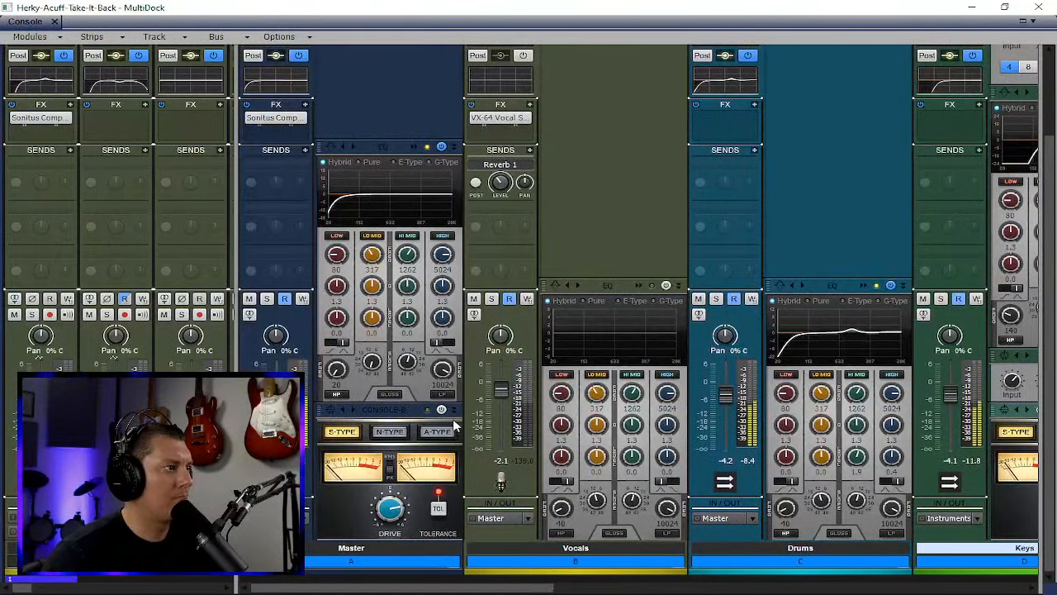
left_click(441, 409)
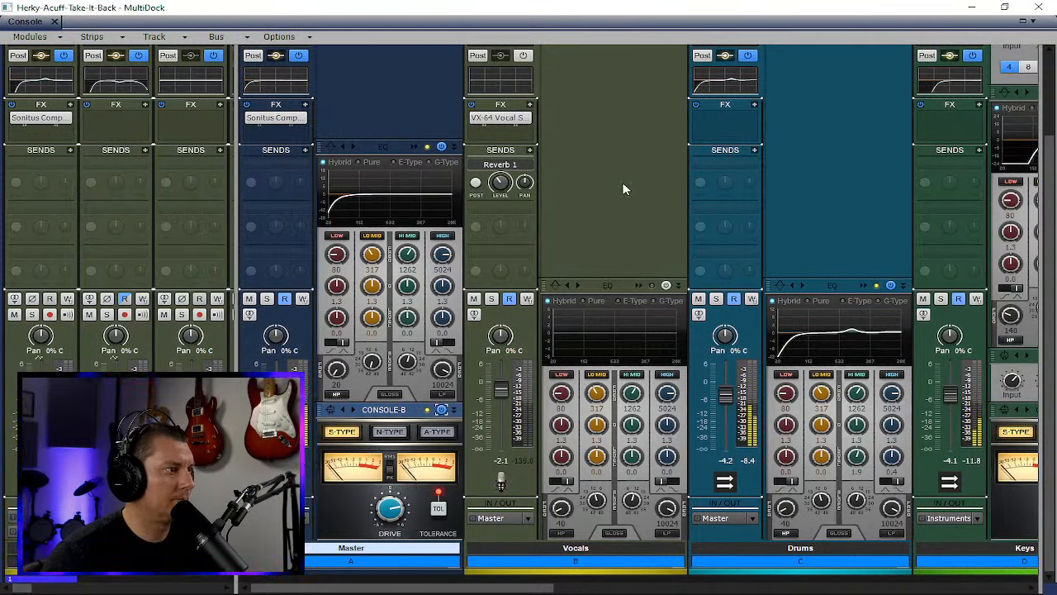
- Insert a Console Emulator Bus module below the EQ on both the Vocals and Drums buses, and enable the Vocals bus EQ
right_click(618, 249)
mouse_move(698, 261)
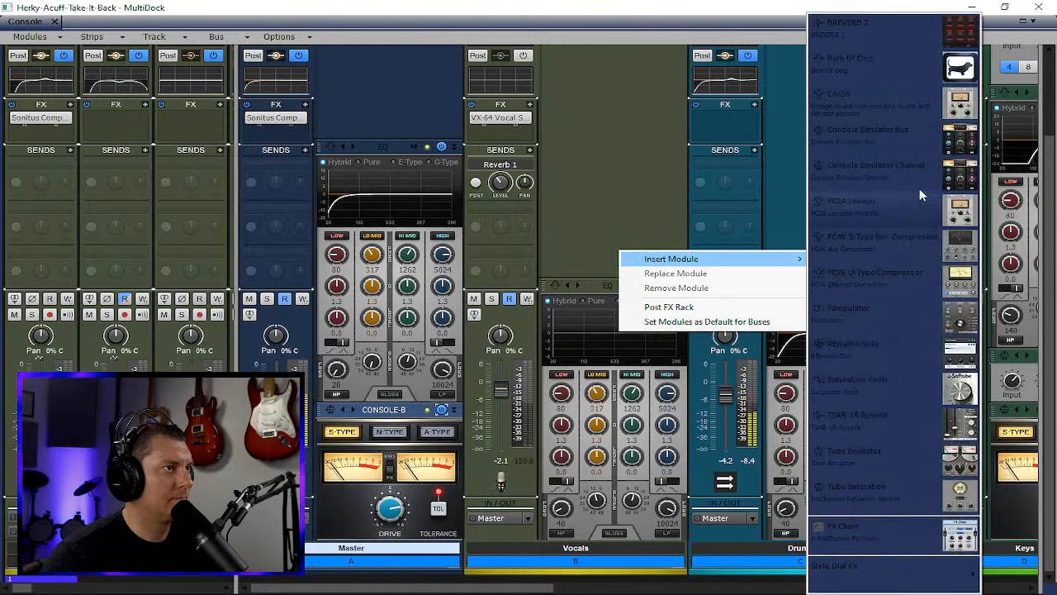
left_click(919, 147)
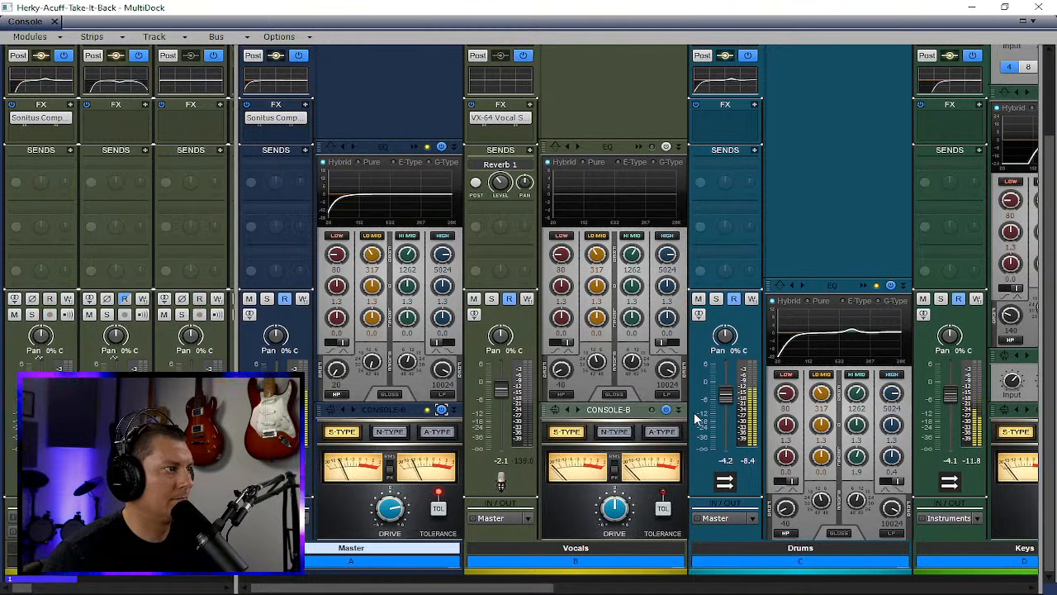
right_click(810, 263)
mouse_move(860, 266)
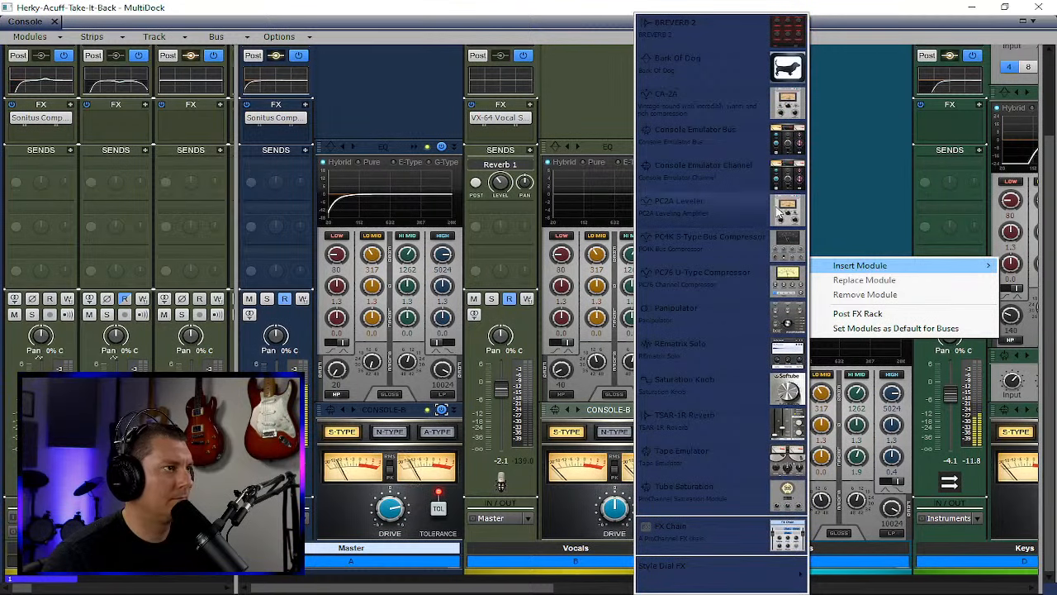
left_click(763, 149)
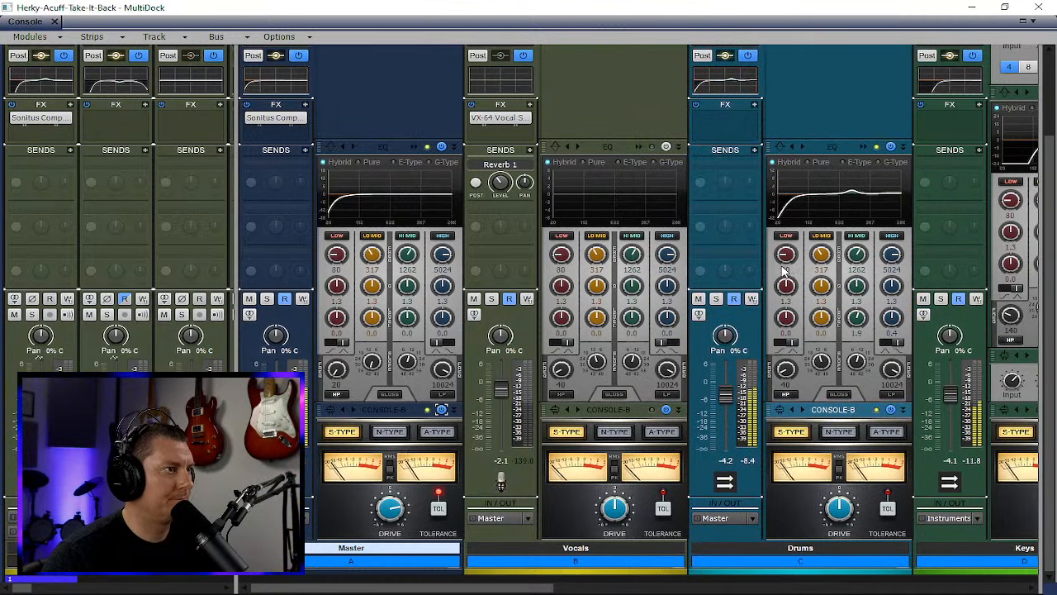
left_click(665, 147)
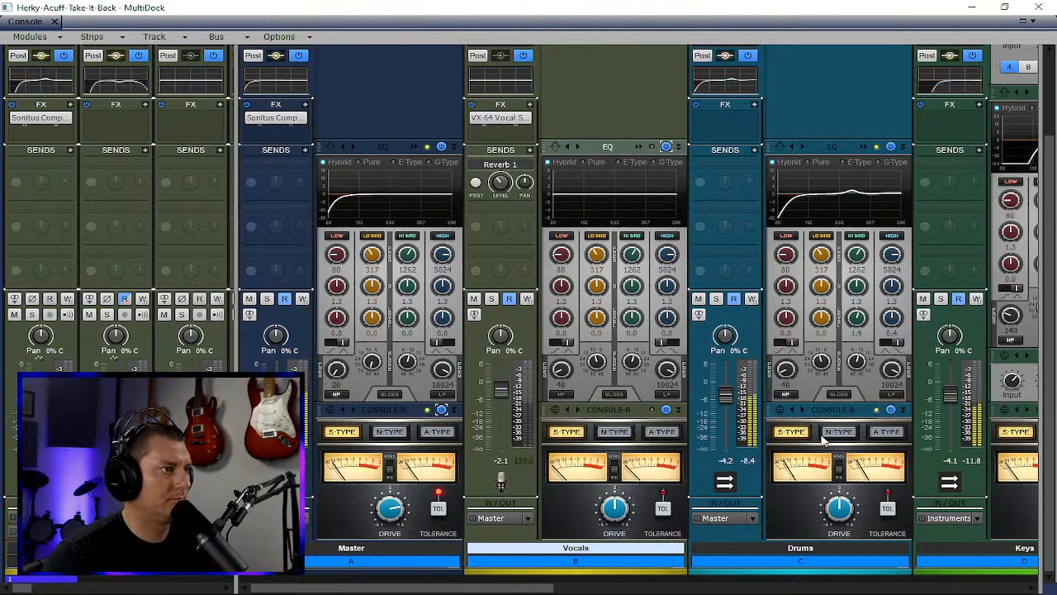
- Insert a Tape Emulator module in the Drums bus ProChannel below the Console-B module
scroll(829, 130, "up", 2)
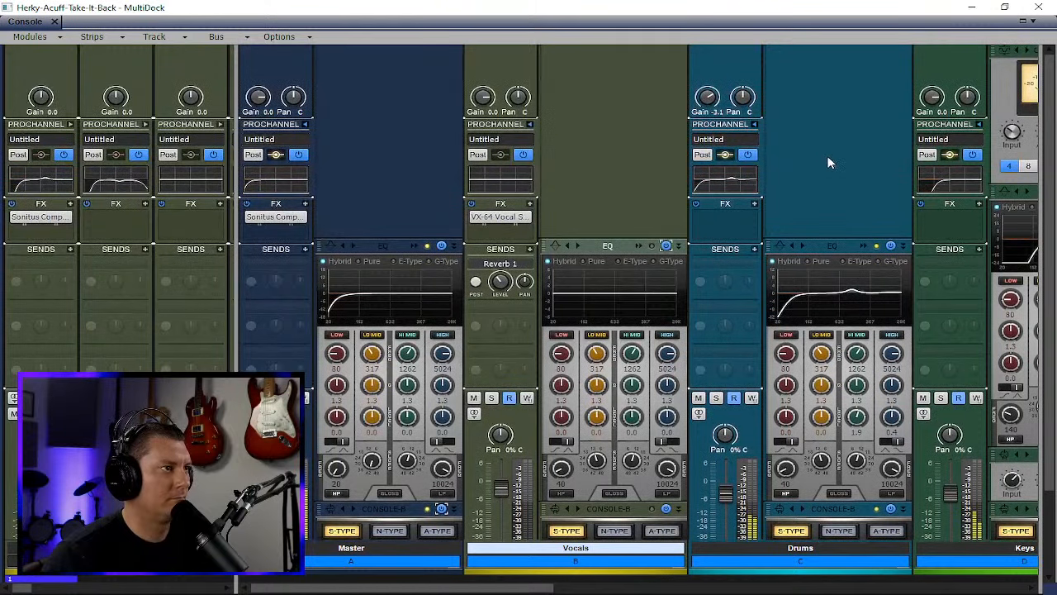
scroll(825, 157, "down", 2)
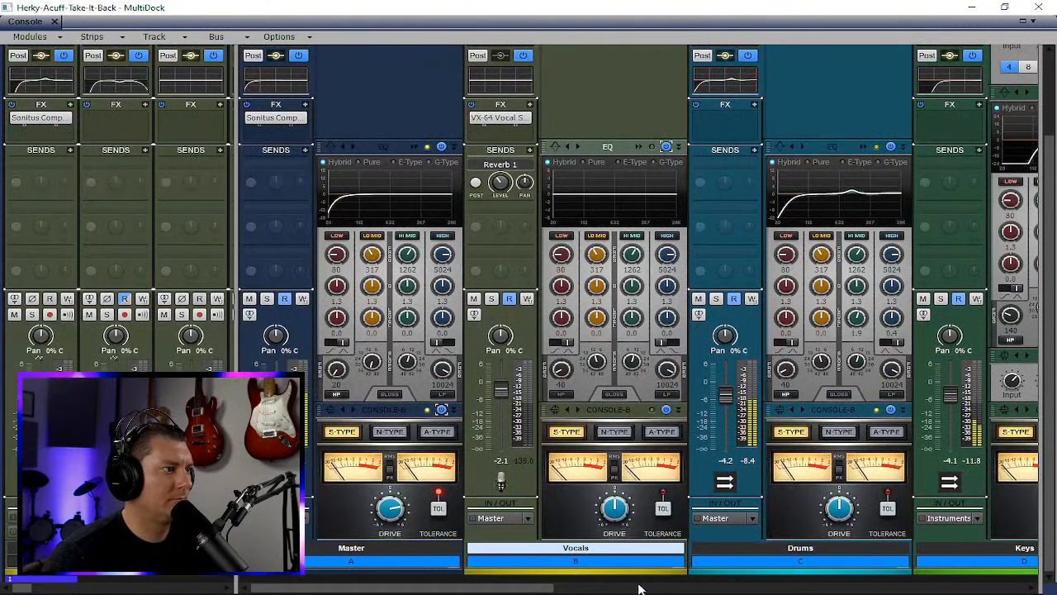
left_click_drag(527, 589, 666, 589)
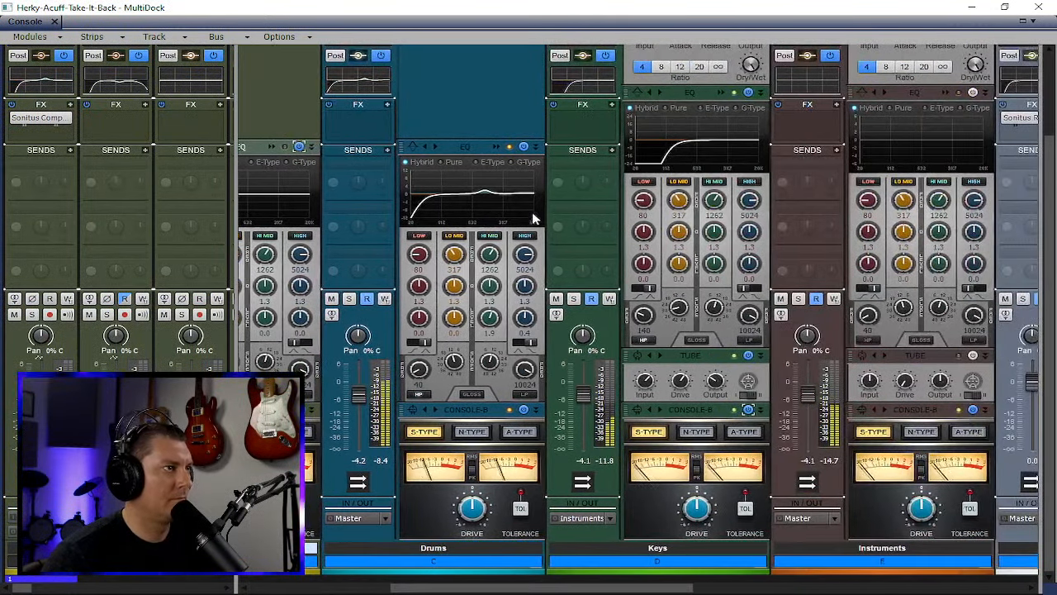
scroll(486, 203, "up", 2)
scroll(482, 185, "down", 1)
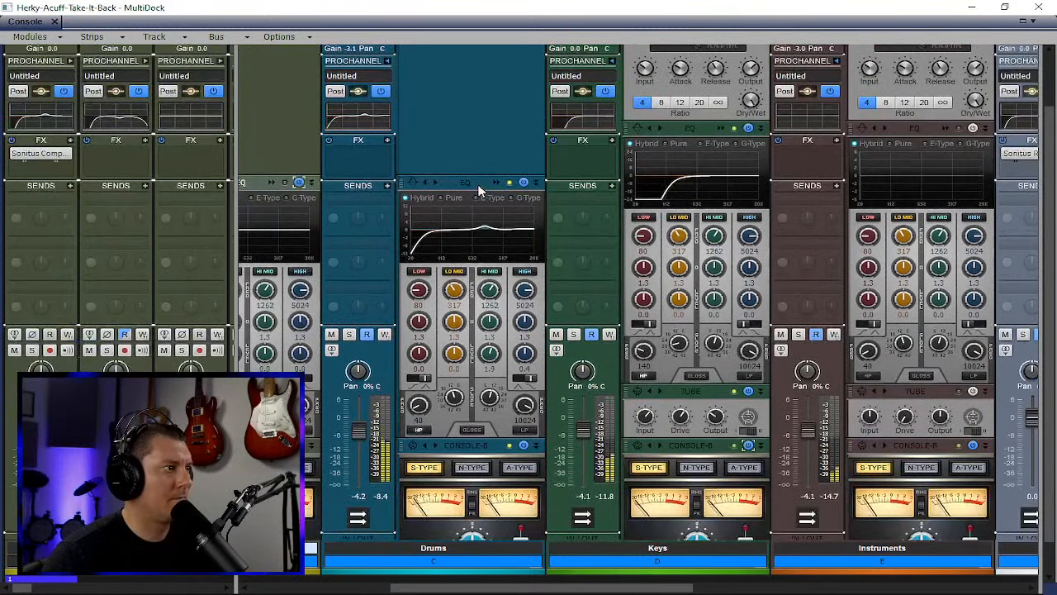
scroll(478, 190, "down", 1)
scroll(477, 188, "up", 2)
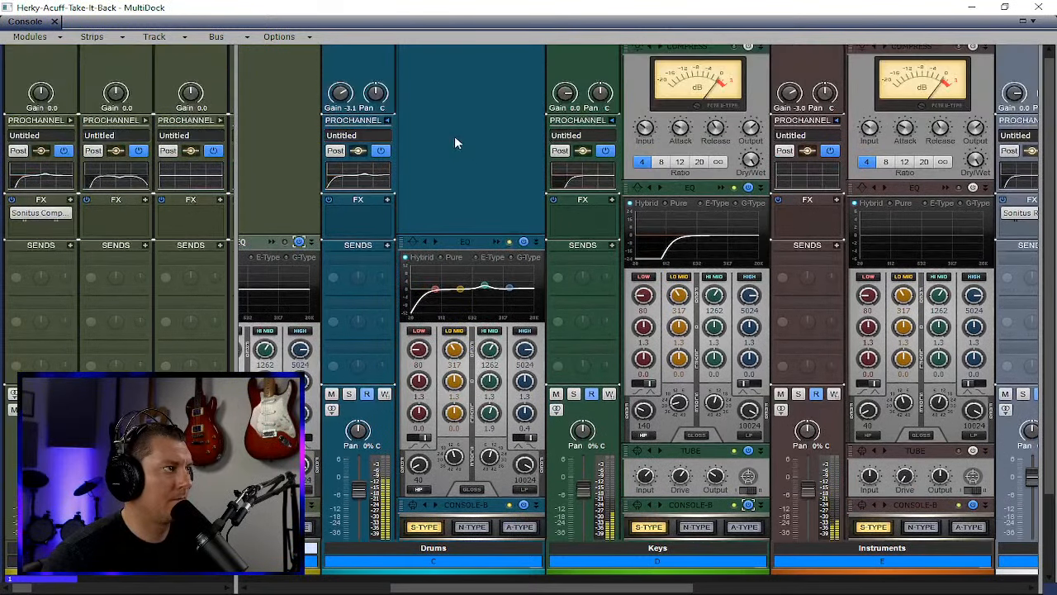
right_click(455, 137)
mouse_move(498, 154)
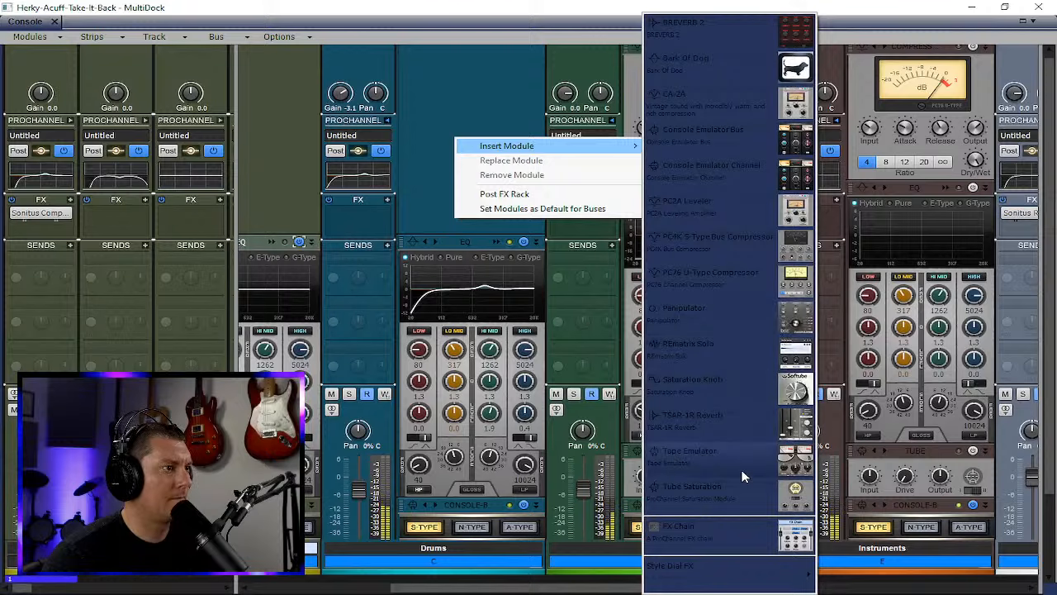
left_click(743, 471)
scroll(485, 469, "down", 3)
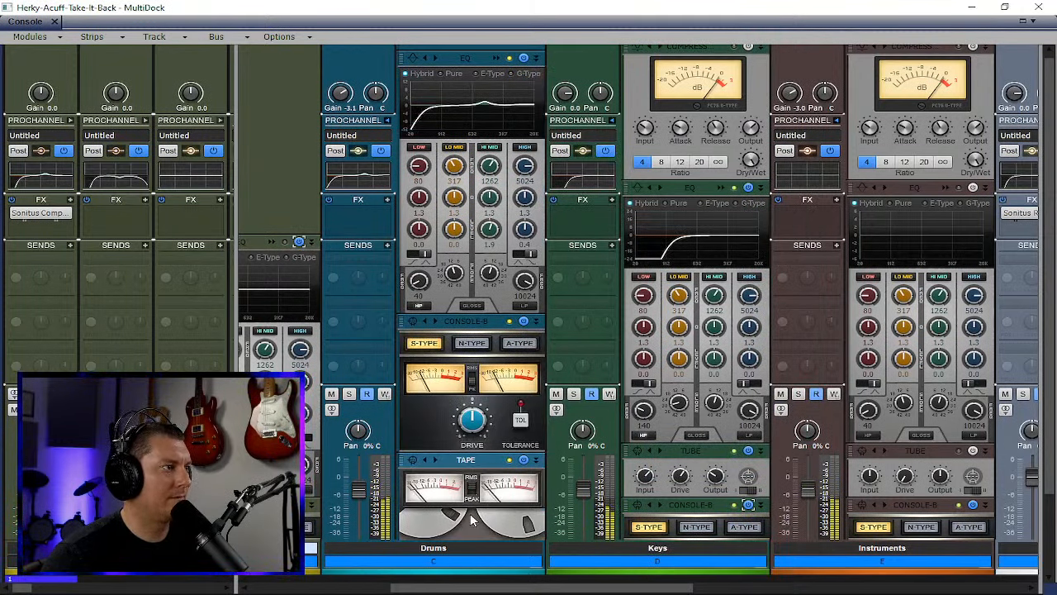
- Move the Tape module above Console-B on the Drums bus, and slightly raise its record level and the Drums bus fader
left_click_drag(478, 479, 494, 381)
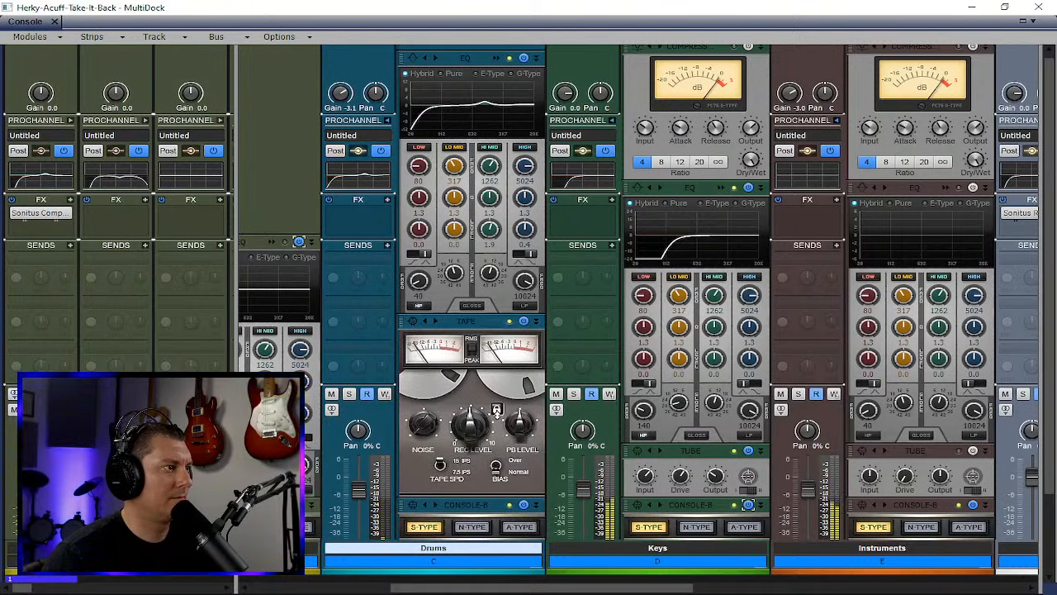
left_click_drag(468, 431, 481, 408)
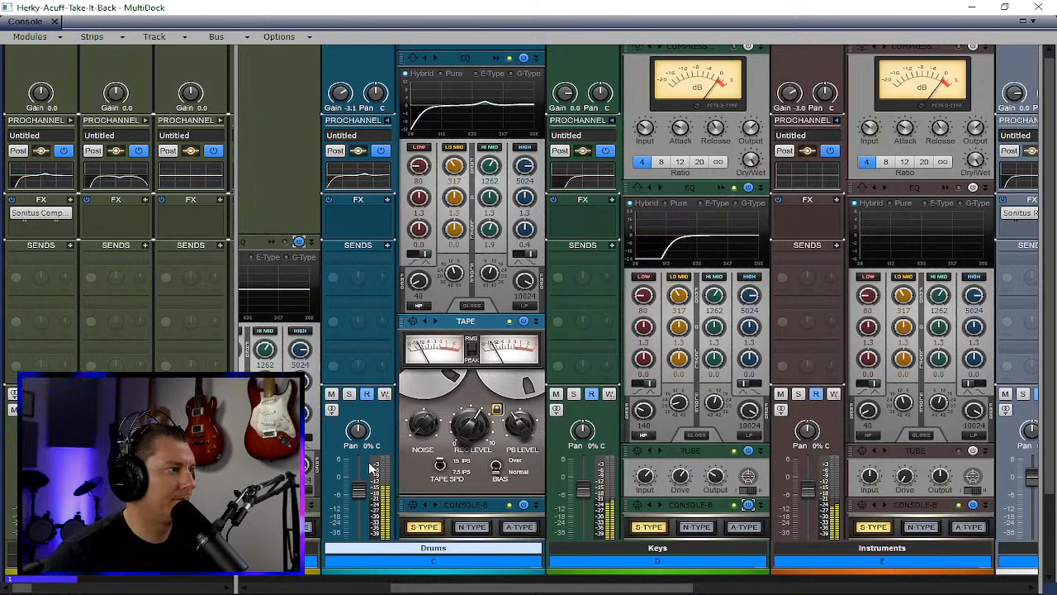
left_click_drag(361, 494, 359, 485)
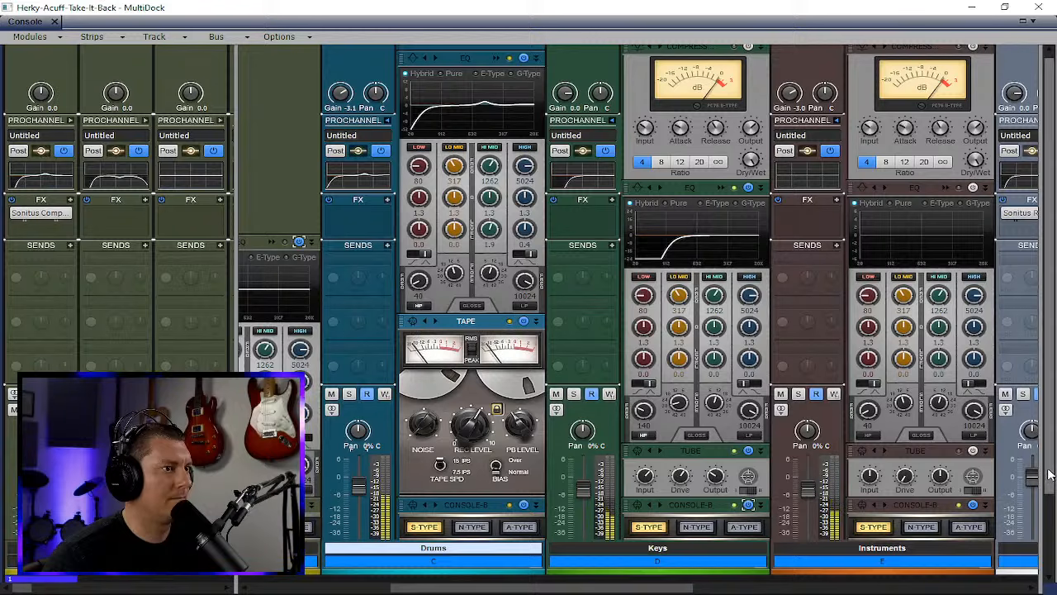
- Enable the Tube module on the Instruments bus and raise its Drive
left_click_drag(1049, 473, 1050, 421)
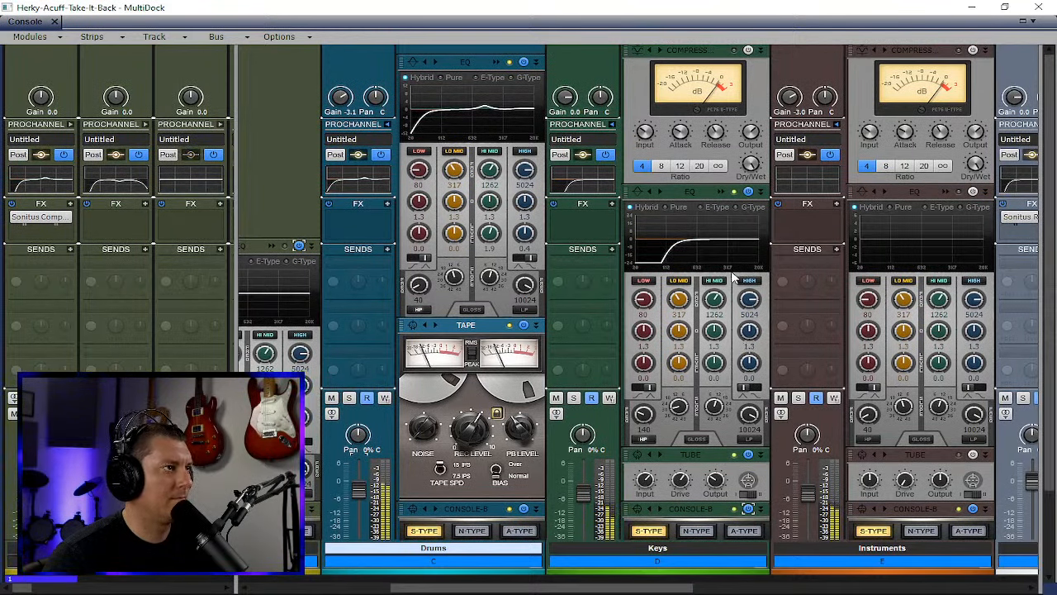
scroll(706, 563, "right", 5)
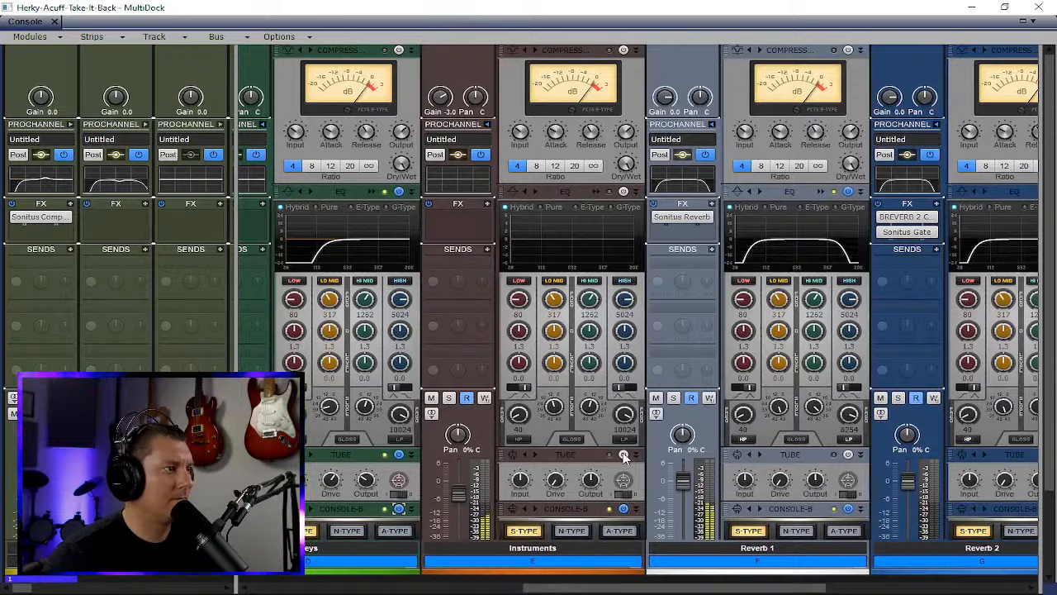
left_click(622, 454)
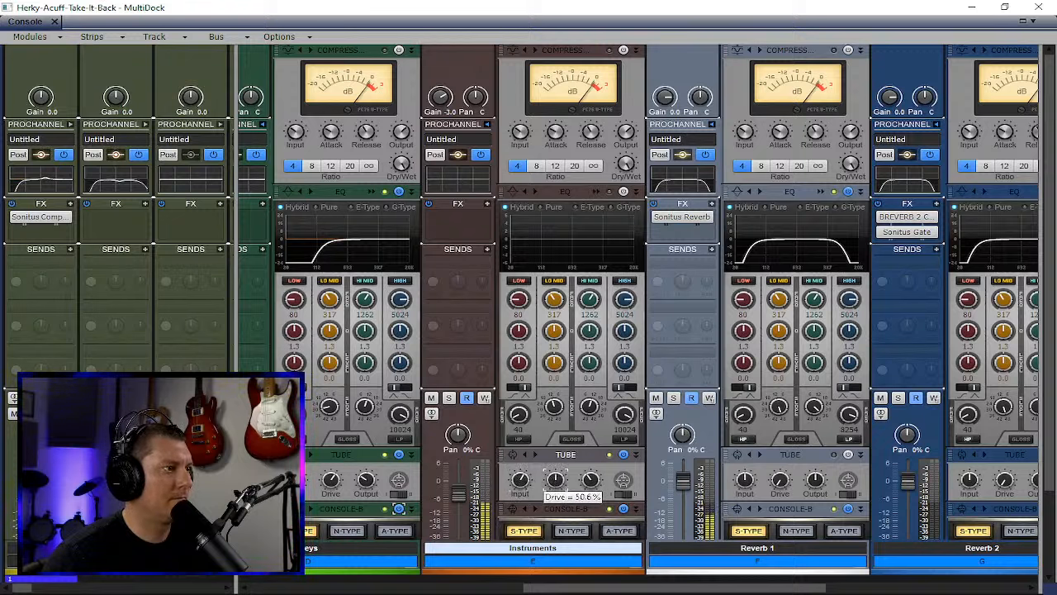
left_click_drag(555, 479, 555, 484)
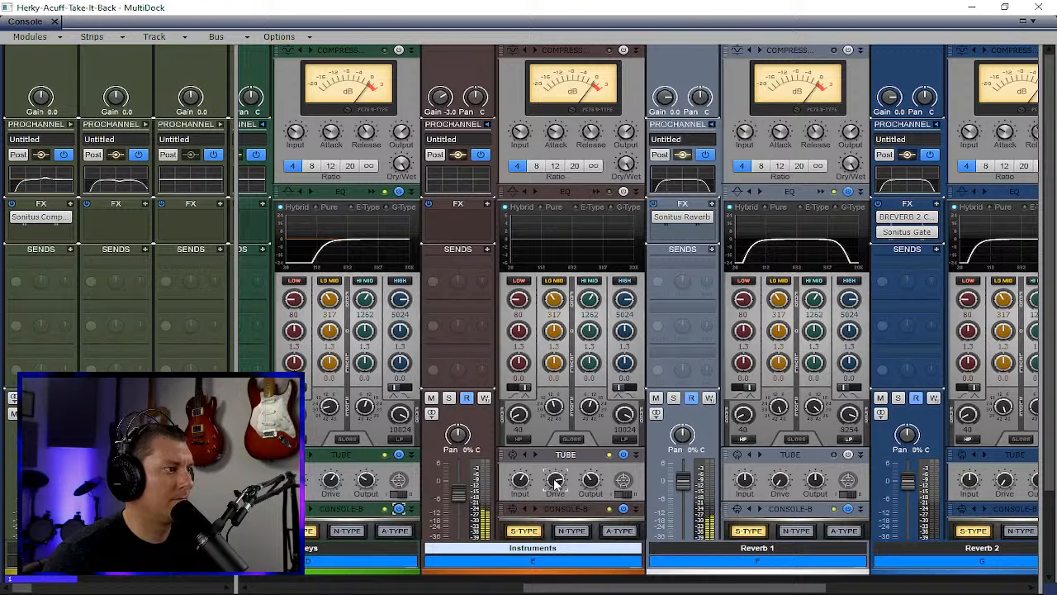
- Enable the EQ and its high-pass filter on the Instruments bus, and set the 317 Hz Lo Mid gain to -2.7 there and -2.2 on Keys
scroll(548, 373, "up", 1)
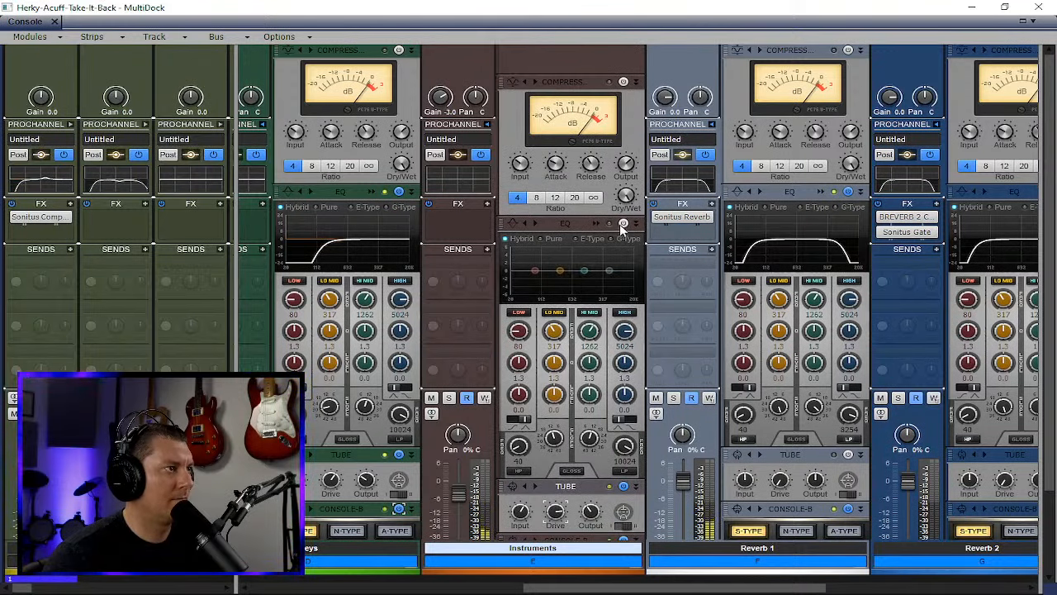
left_click(520, 468)
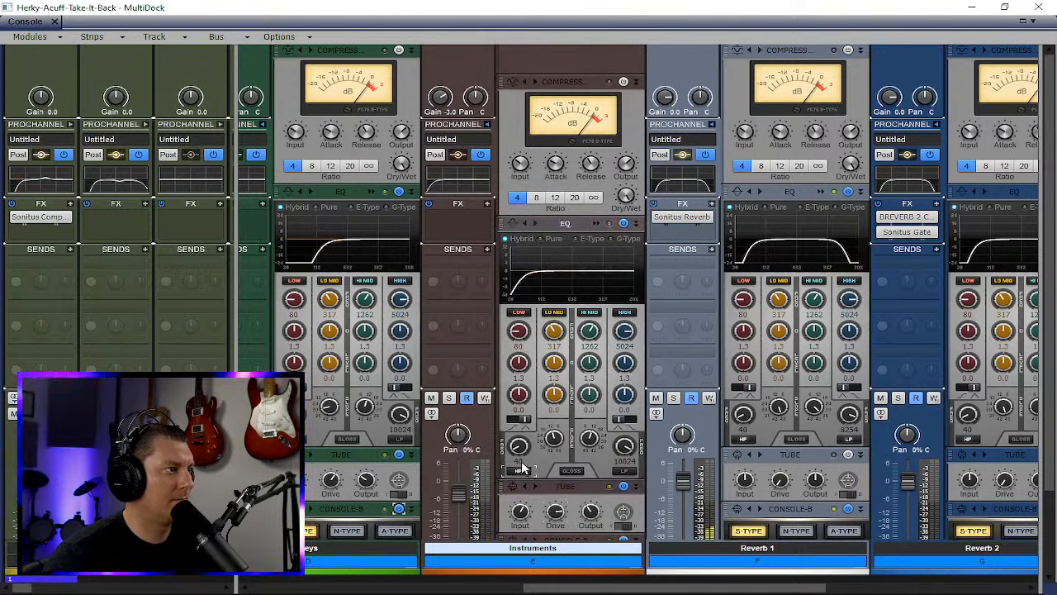
left_click_drag(554, 394, 554, 405)
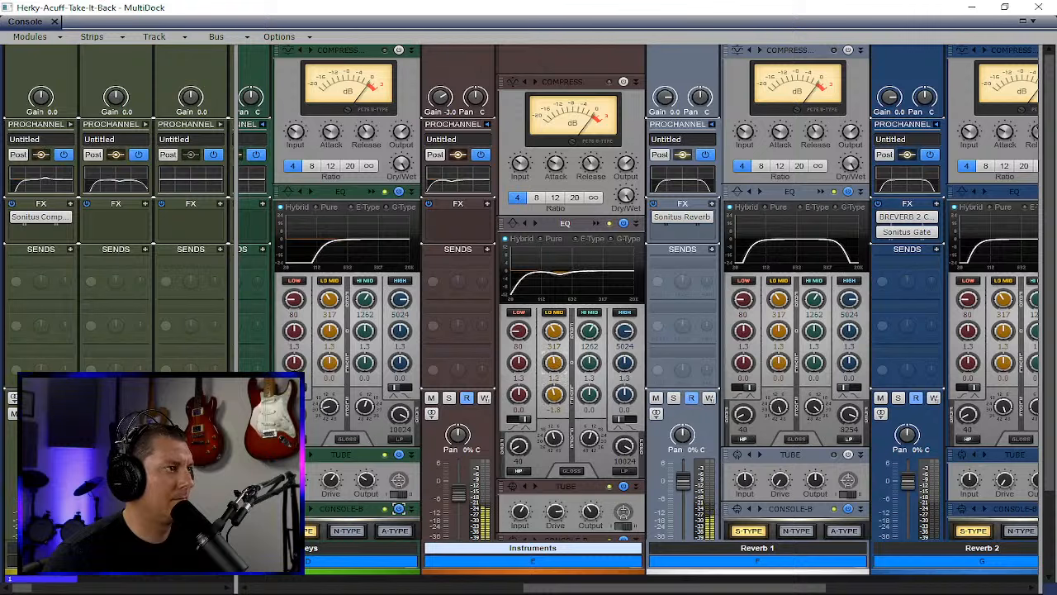
left_click_drag(556, 394, 556, 402)
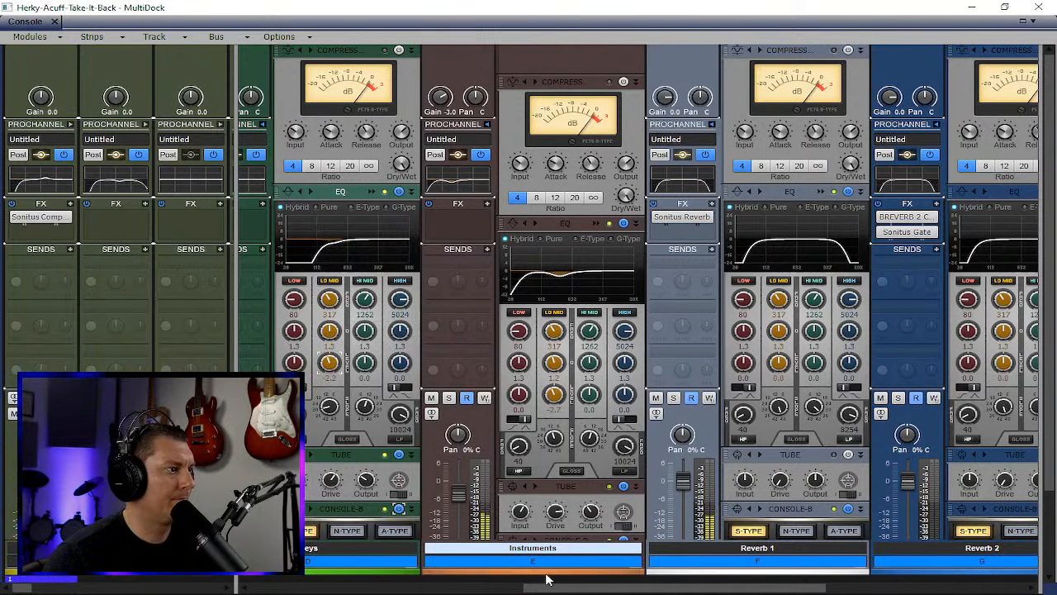
- Select the Reverb 1, Reverb 2 and RVERB 3 buses together and remove their Tube and Compressor modules
left_click_drag(548, 587, 691, 589)
left_click(490, 562)
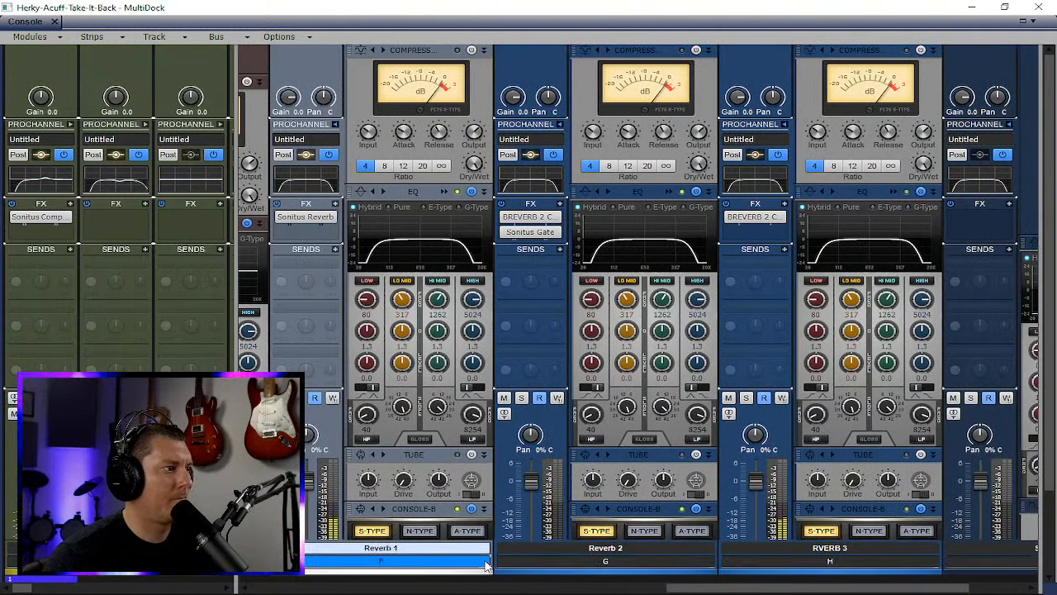
left_click(635, 563, "ctrl")
left_click(830, 561, "ctrl")
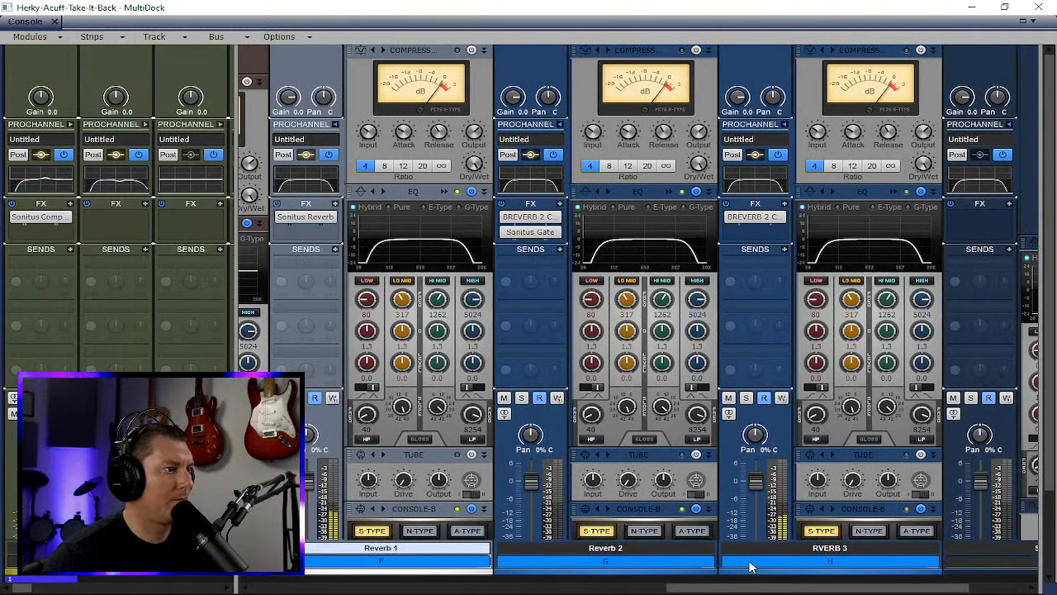
right_click(428, 452)
left_click(472, 488)
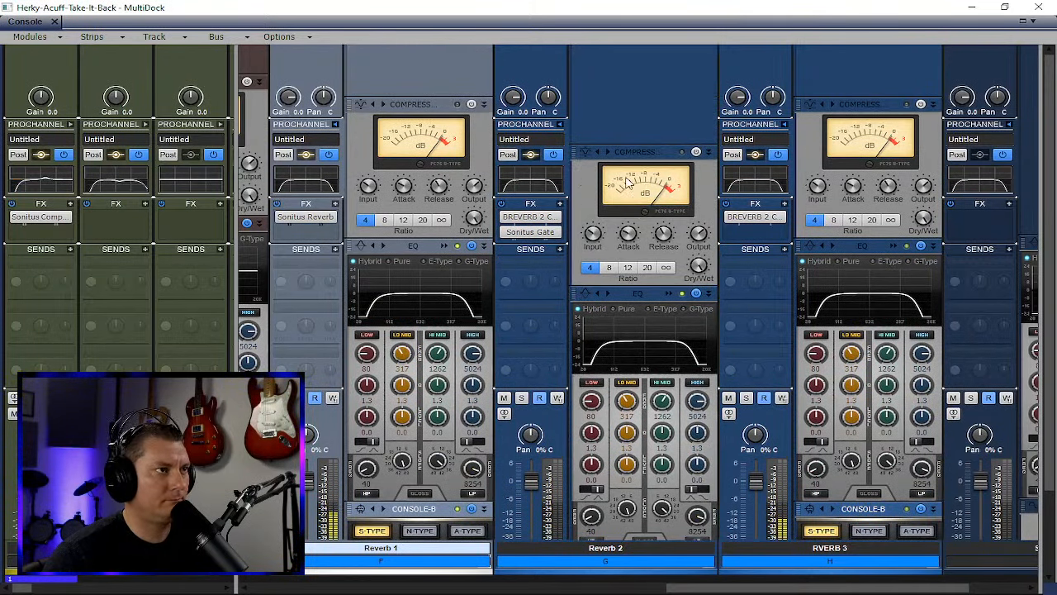
right_click(437, 102)
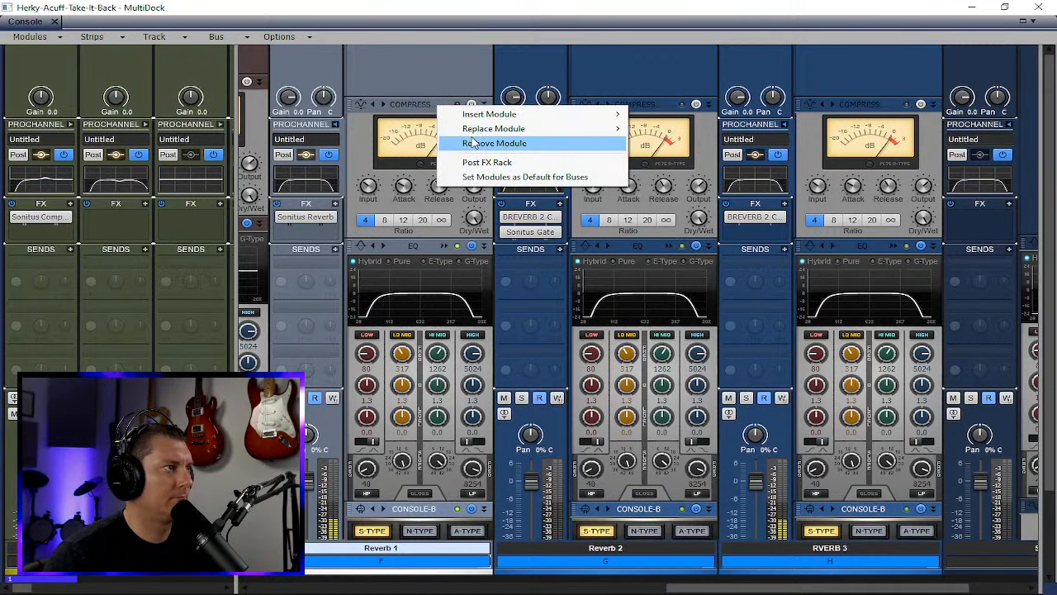
left_click(472, 141)
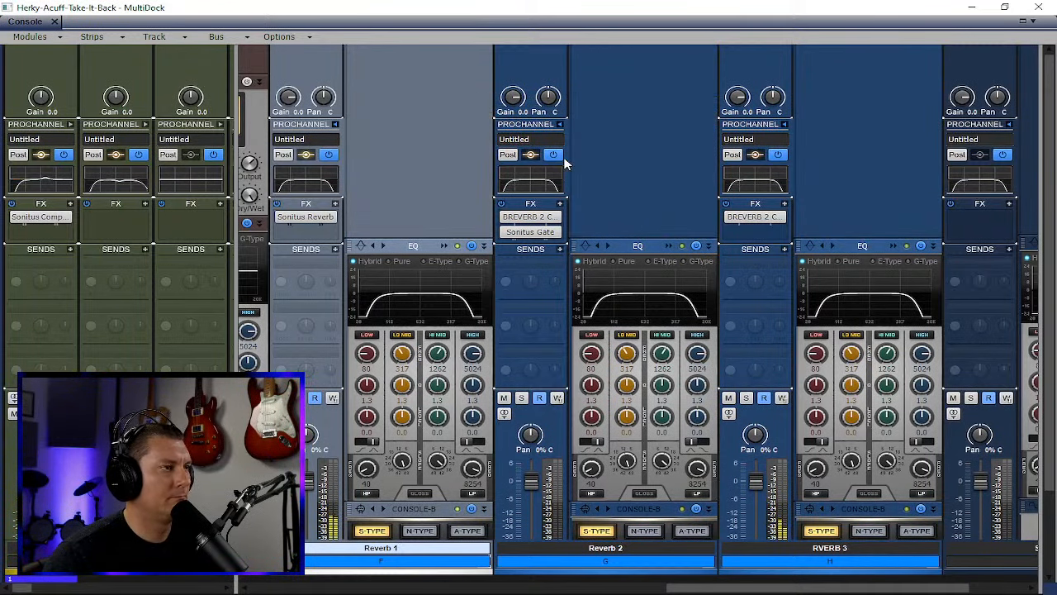
- Remove the Compressor module from both the Instruments bus and the Keys bus ProChannels
scroll(560, 163, "left", 3)
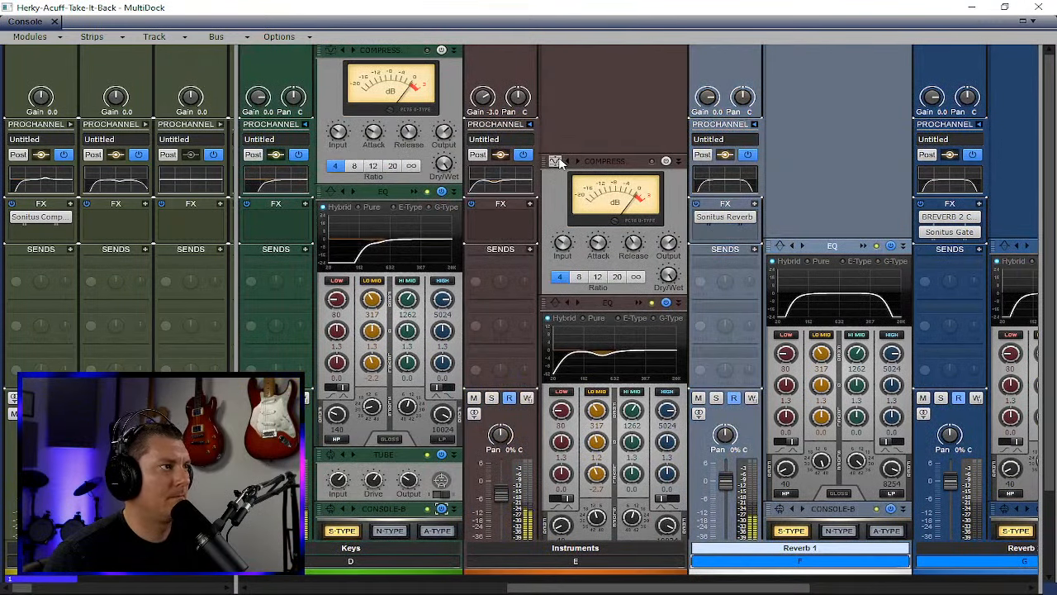
right_click(591, 158)
left_click(640, 193)
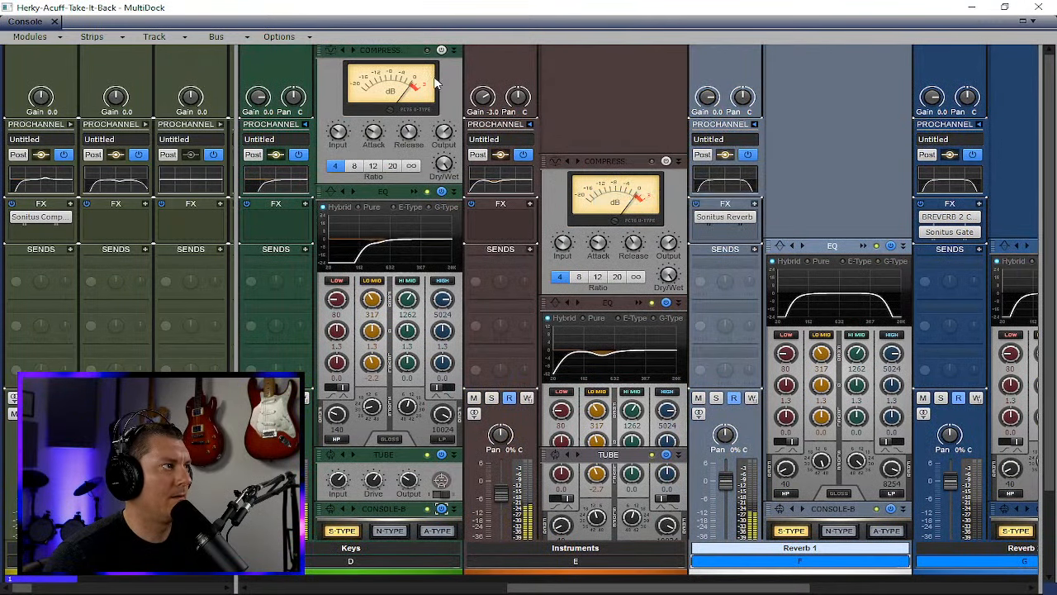
right_click(401, 52)
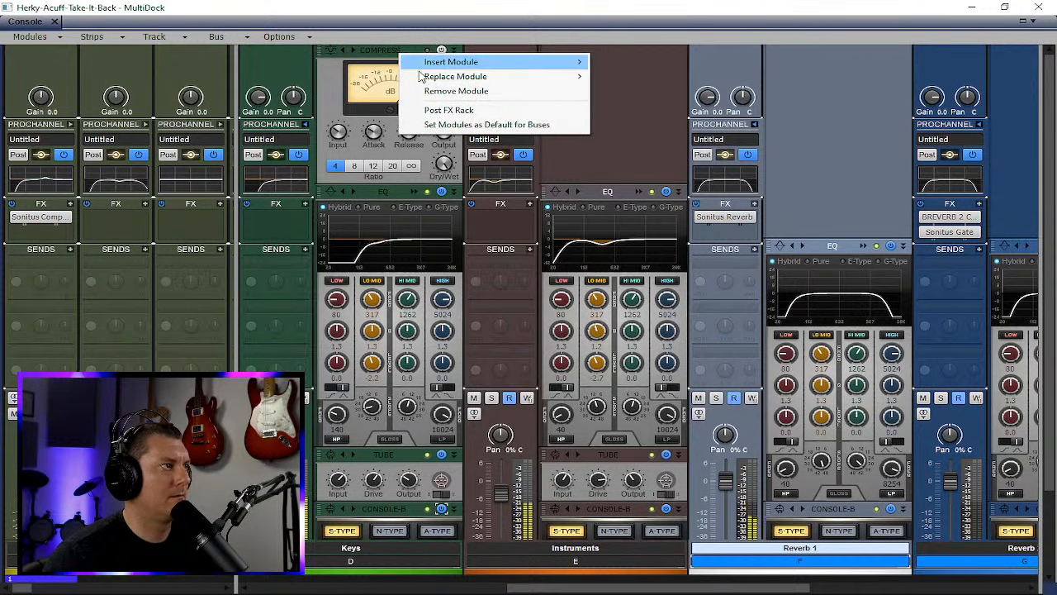
left_click(444, 93)
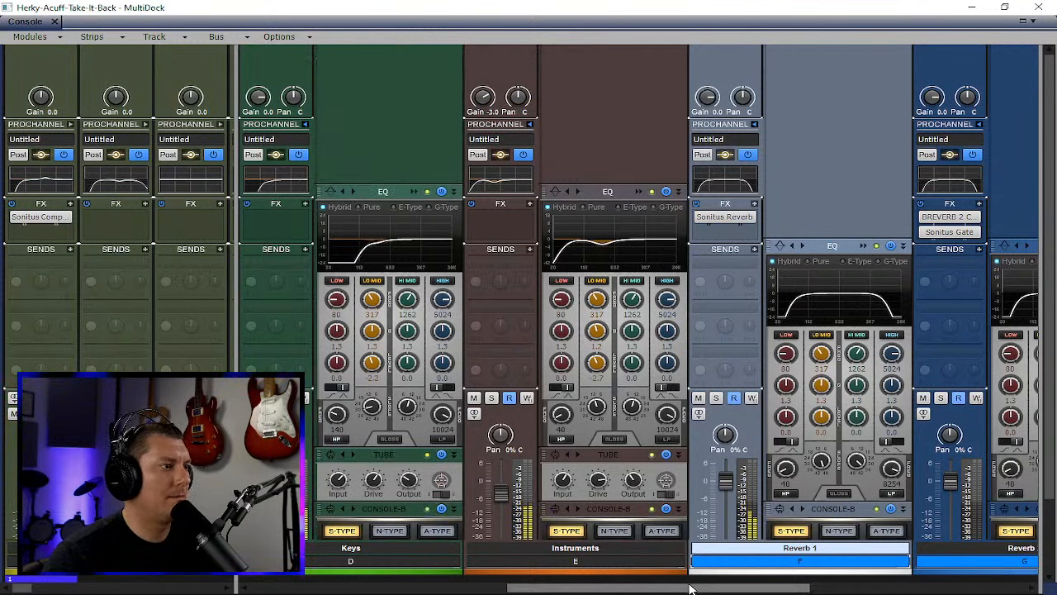
- Select all the buses again and collapse their ProChannels together
left_click_drag(690, 587, 437, 591)
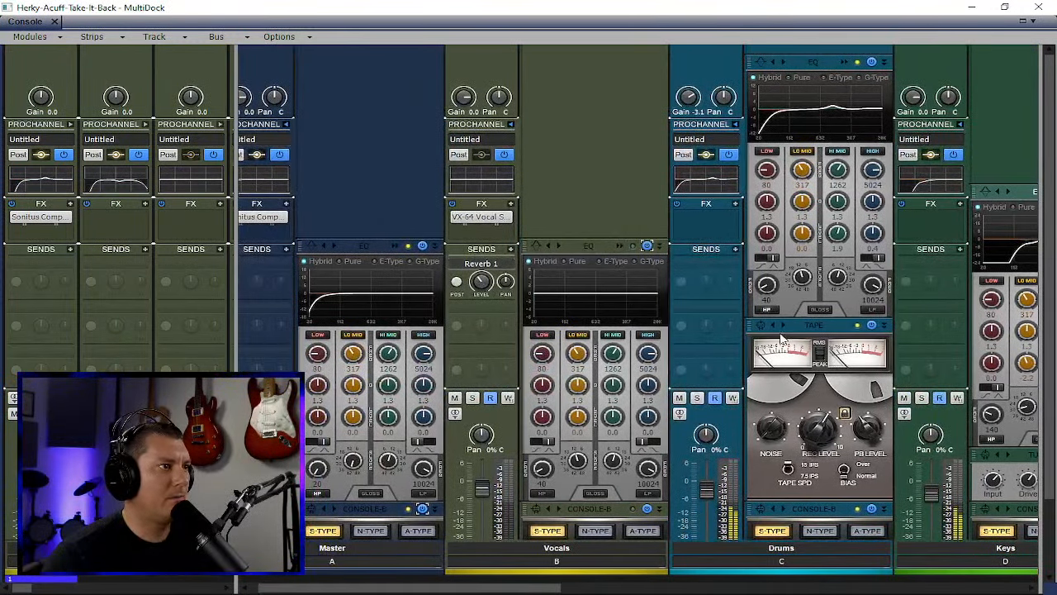
scroll(783, 335, "up", 3)
left_click_drag(552, 590, 505, 591)
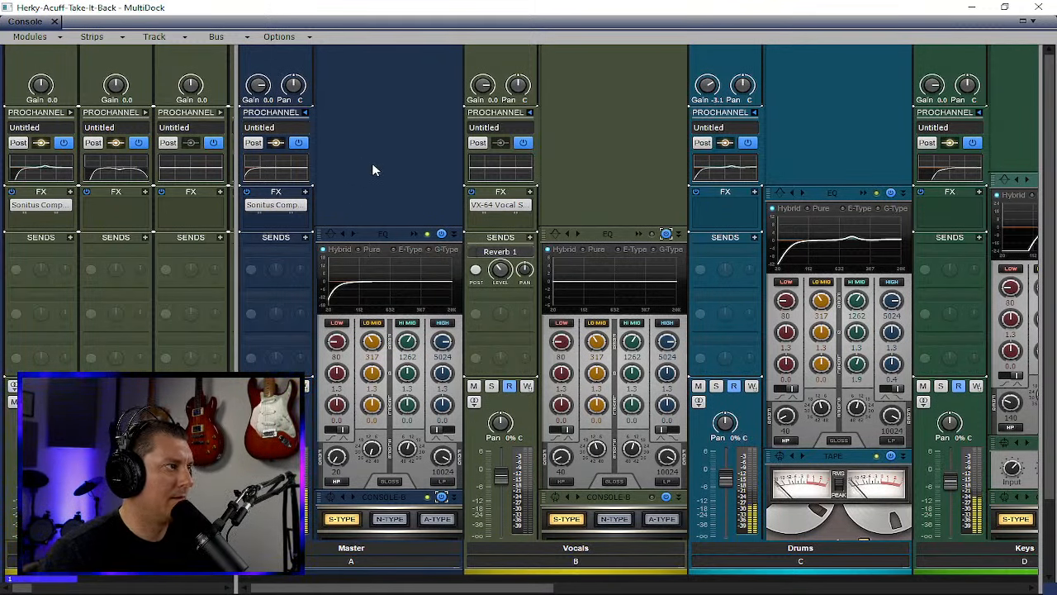
left_click(304, 112)
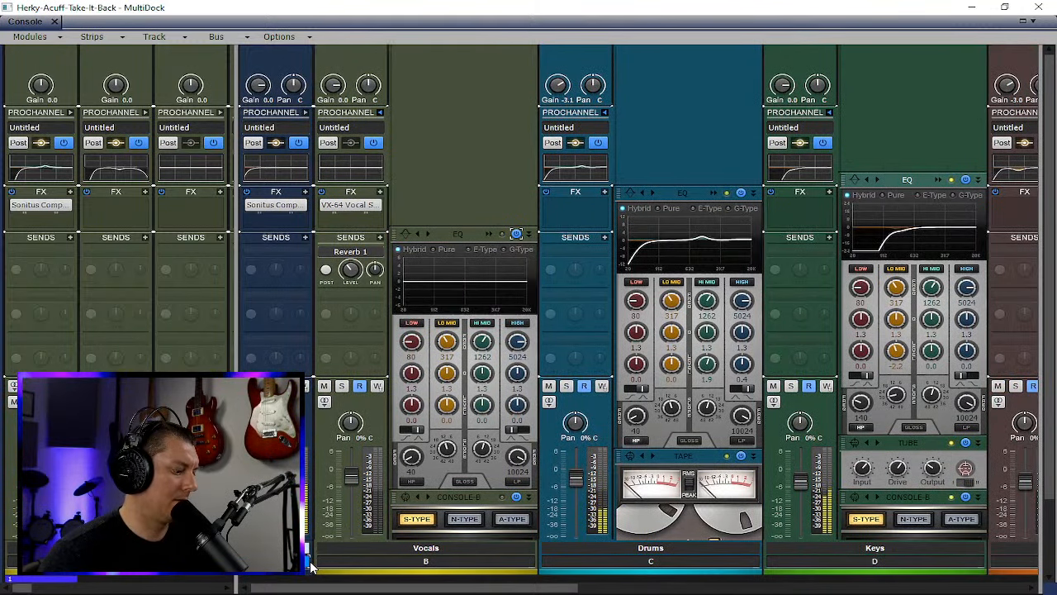
double_click(309, 562)
left_click(306, 112)
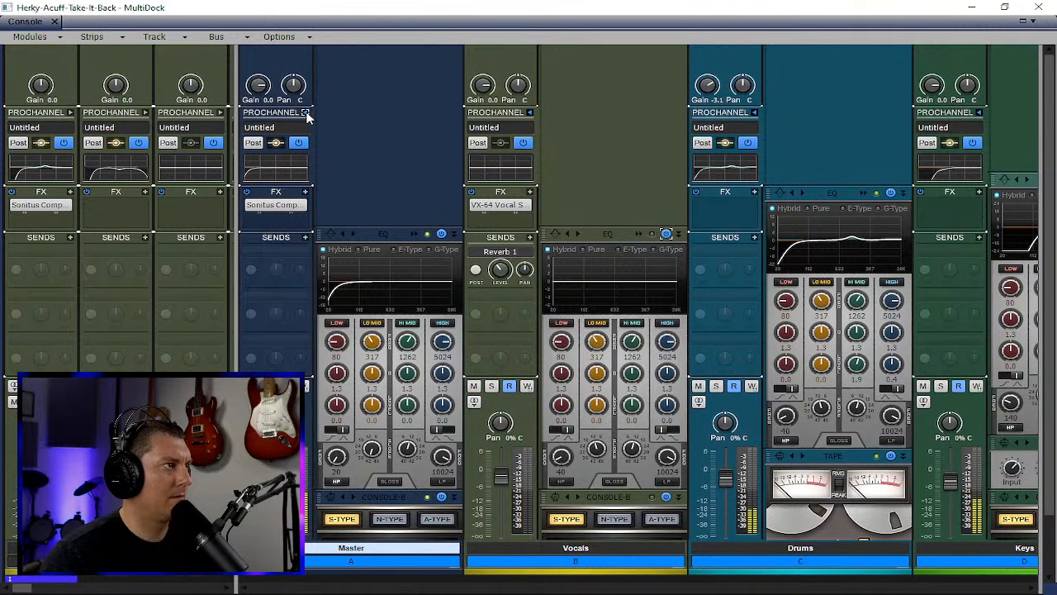
left_click(305, 112)
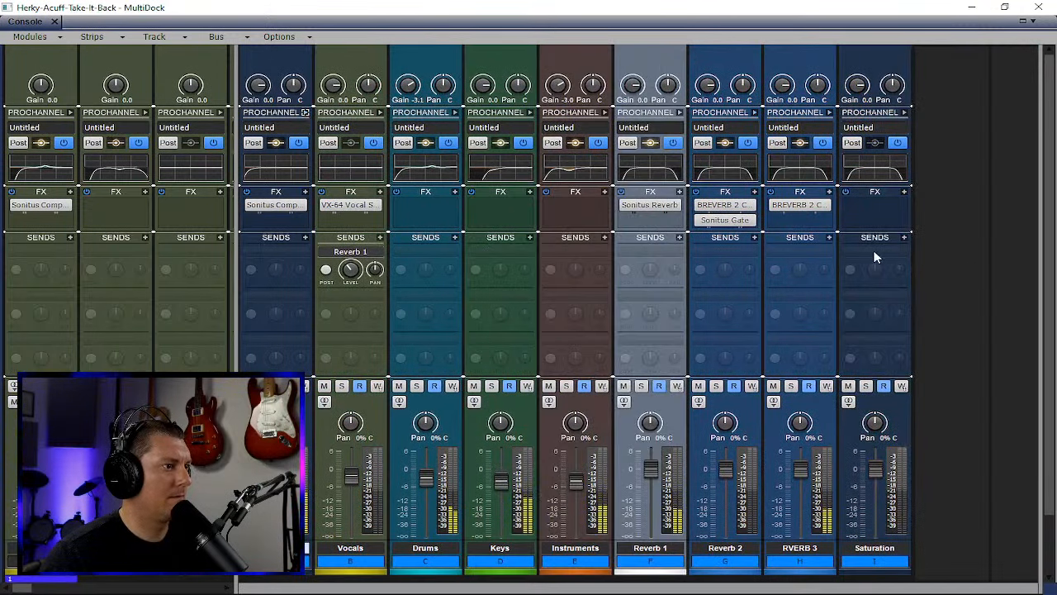
- Widen the track strips area across the console and insert a CA-2A module in the ProChannel of track 21, Horns
left_click_drag(235, 232, 1037, 232)
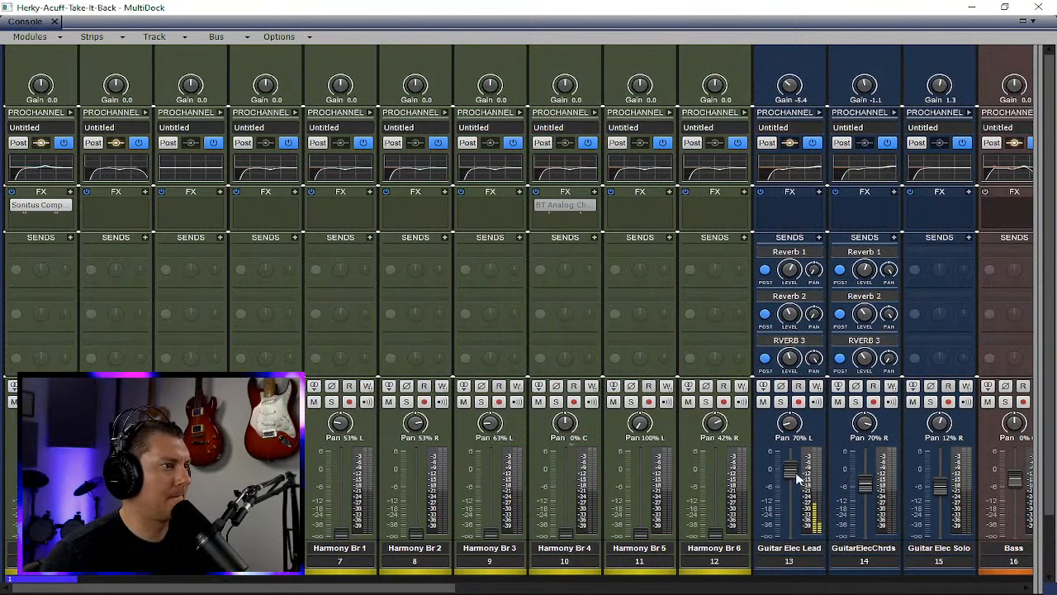
left_click_drag(454, 586, 941, 578)
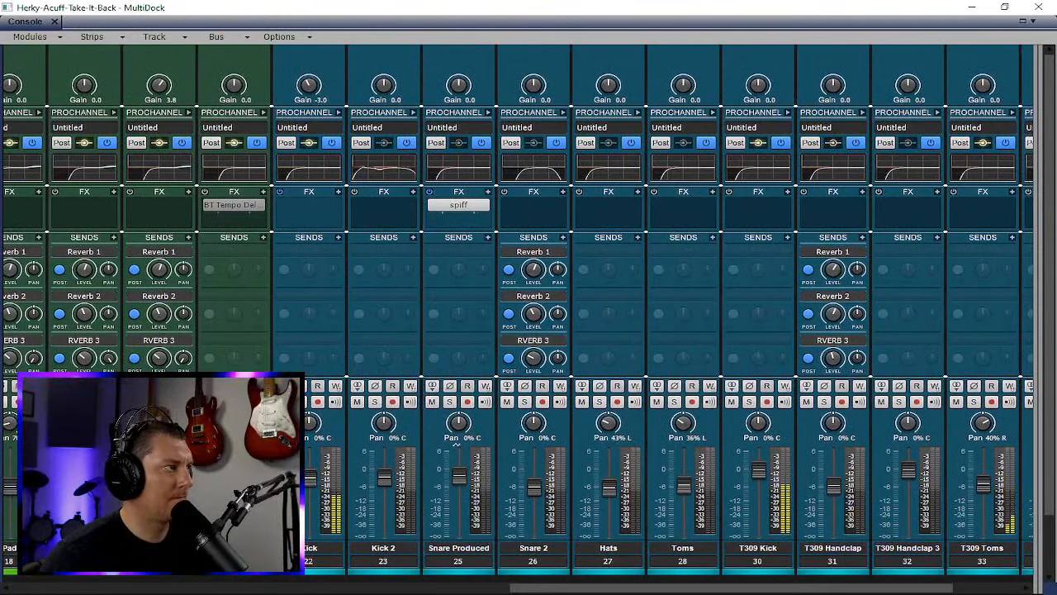
left_click(263, 112)
right_click(354, 141)
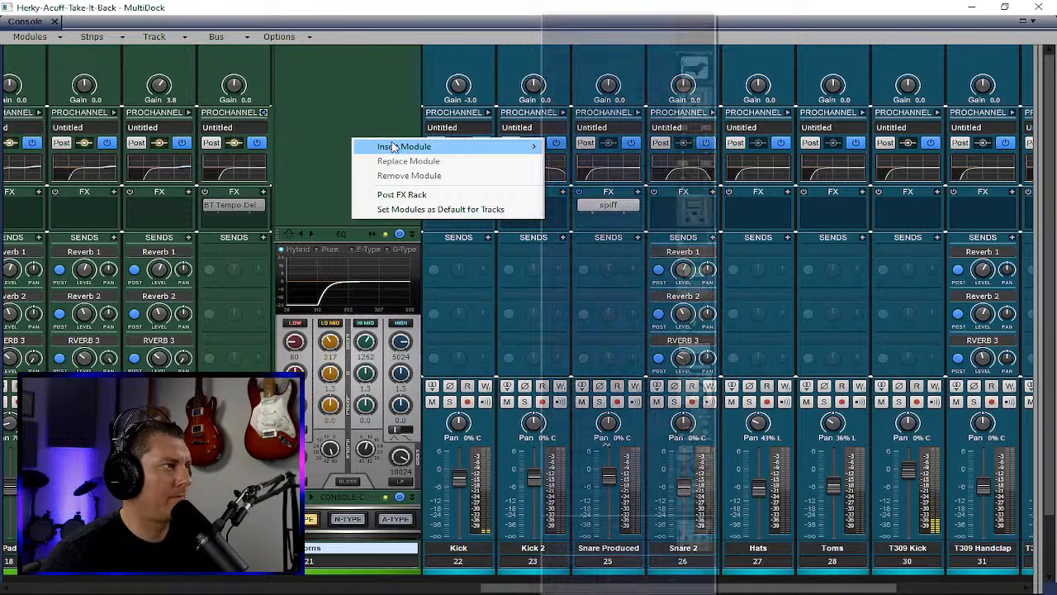
mouse_move(394, 147)
left_click(657, 102)
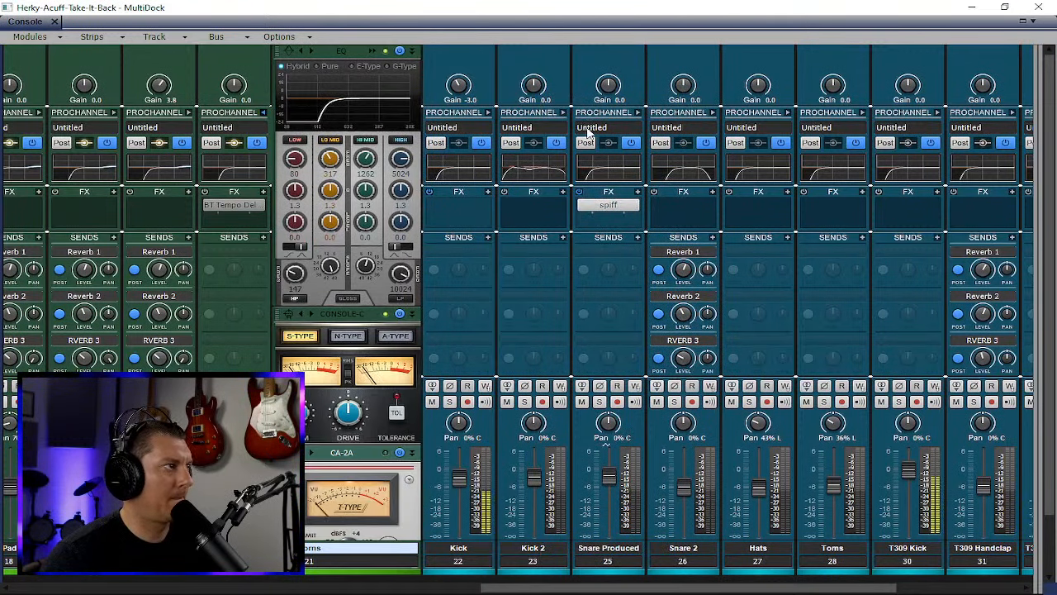
- Move the CA-2A module to the head of the Horns ProChannel chain, above the EQ and Console-C
left_click_drag(341, 454, 349, 327)
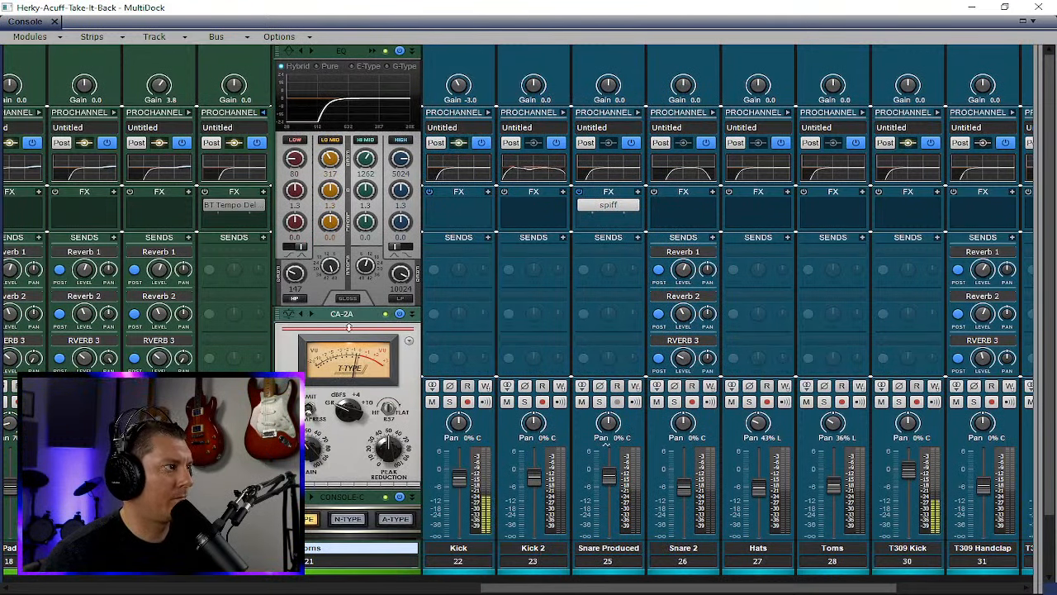
left_click_drag(354, 365, 367, 138)
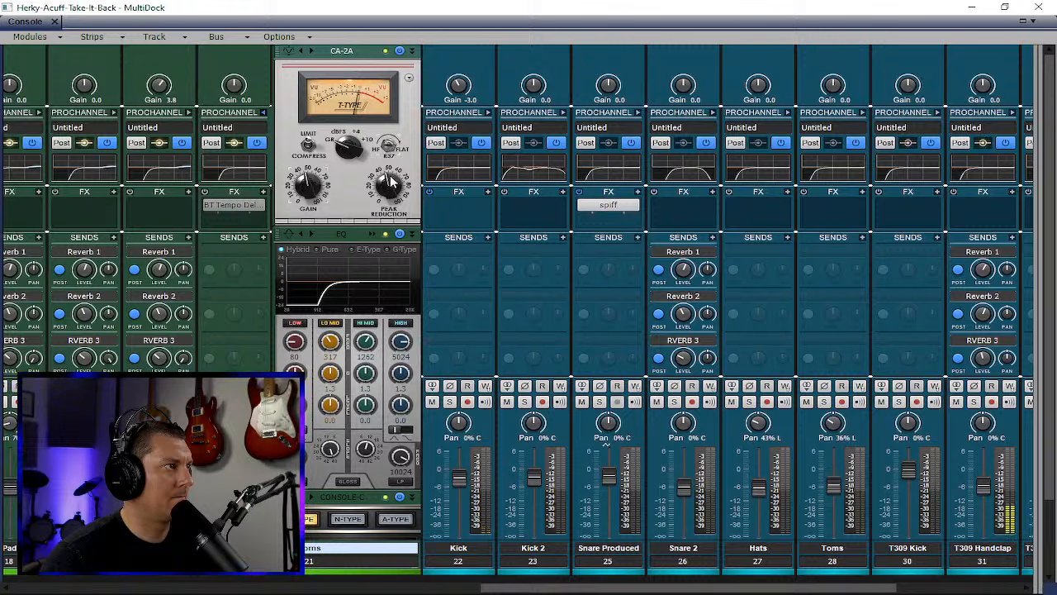
mouse_move(392, 190)
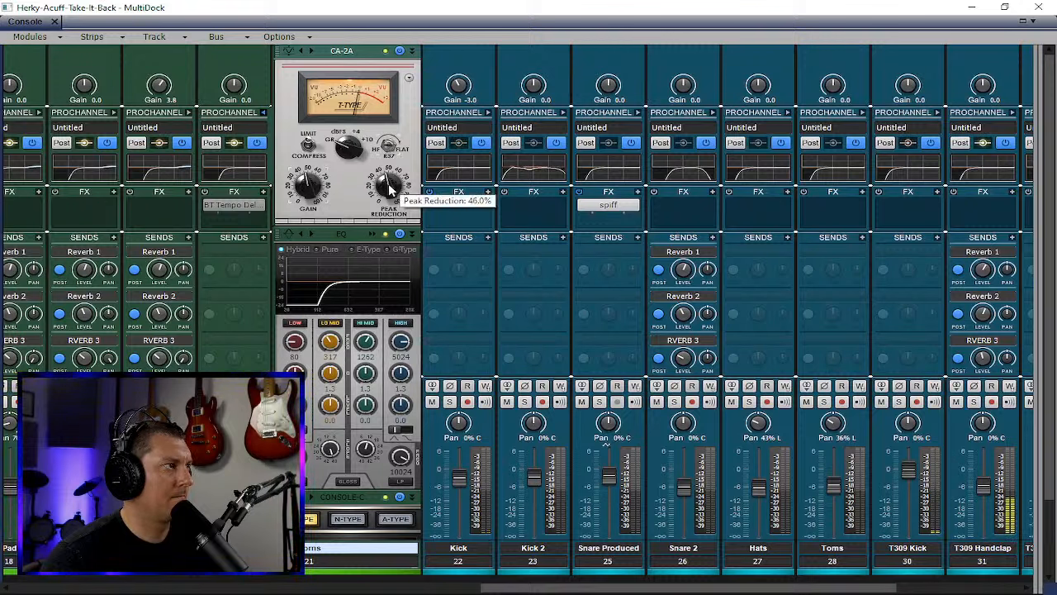
- Collapse the Horns ProChannel and minimize the Console window to return to the track view
left_click(263, 112)
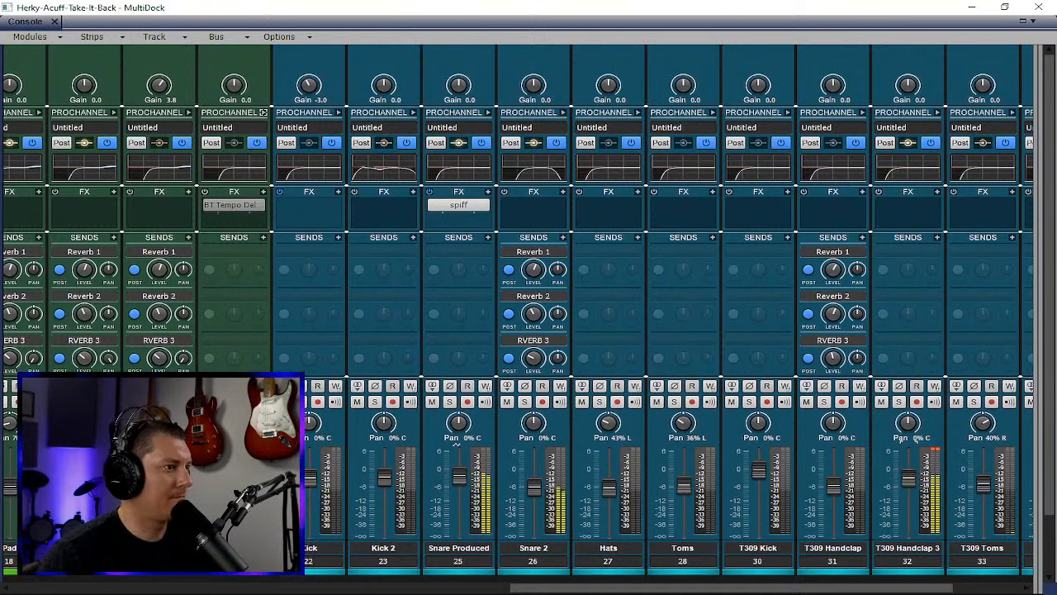
left_click_drag(849, 588, 266, 590)
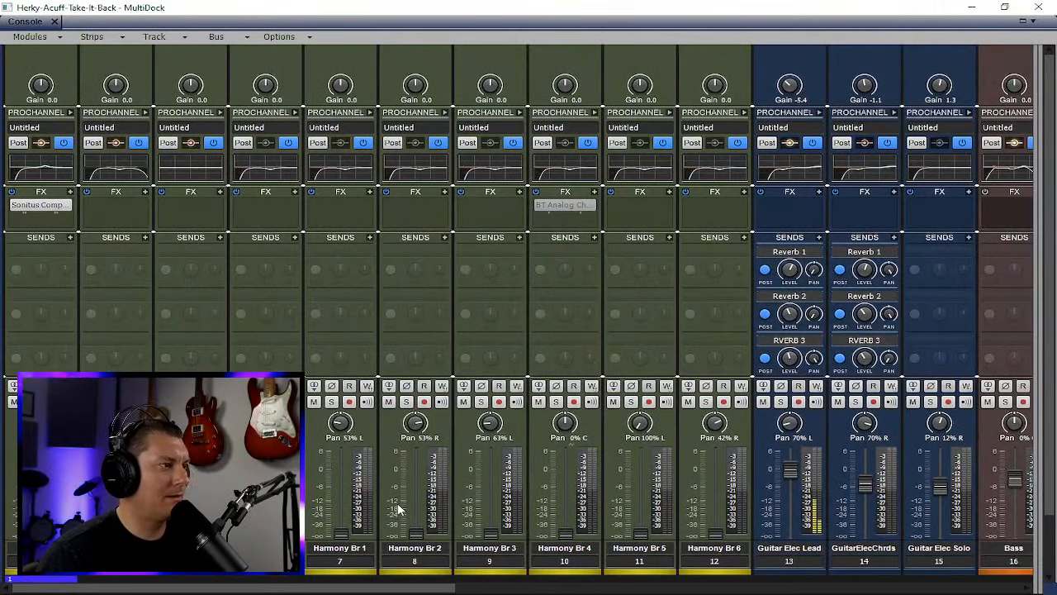
left_click(971, 7)
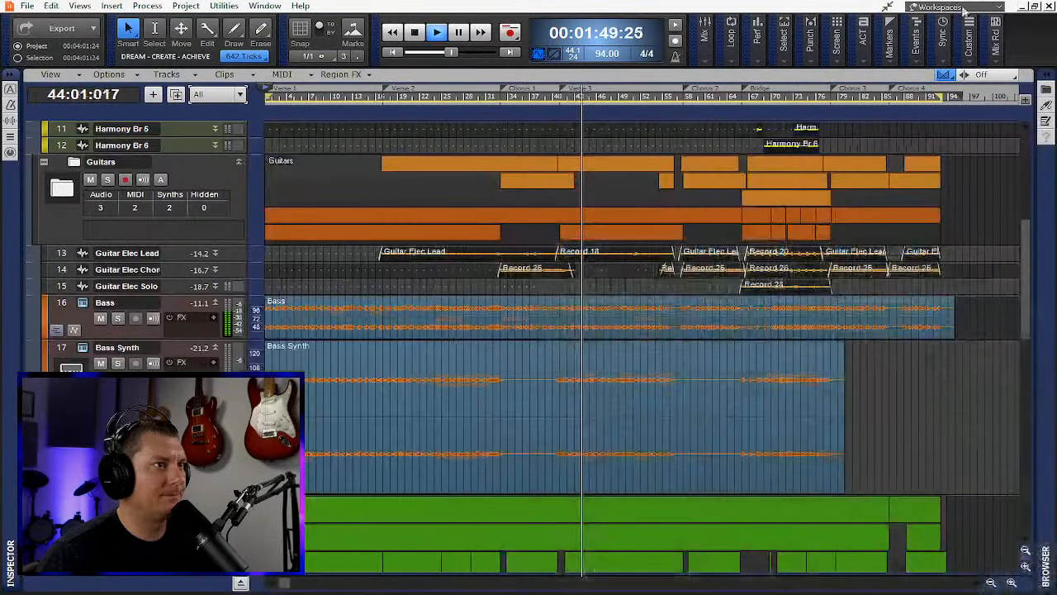
- Stop playback and save the project
key("space")
key("ctrl+s")
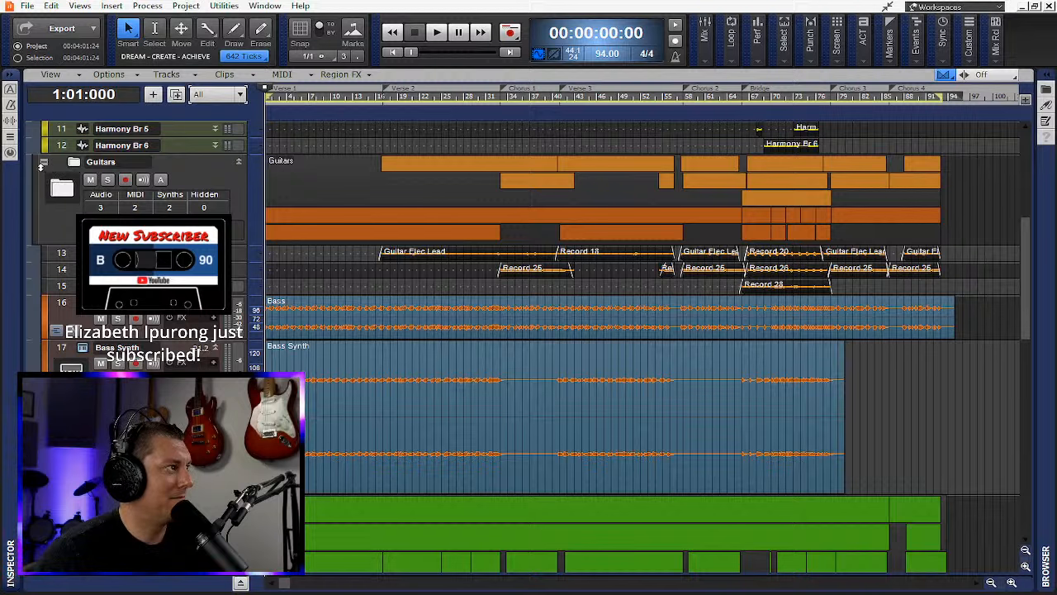
- Increase the height of track 35, Effects, in the track view, and return to the Vocals folder
scroll(41, 166, "down", 1)
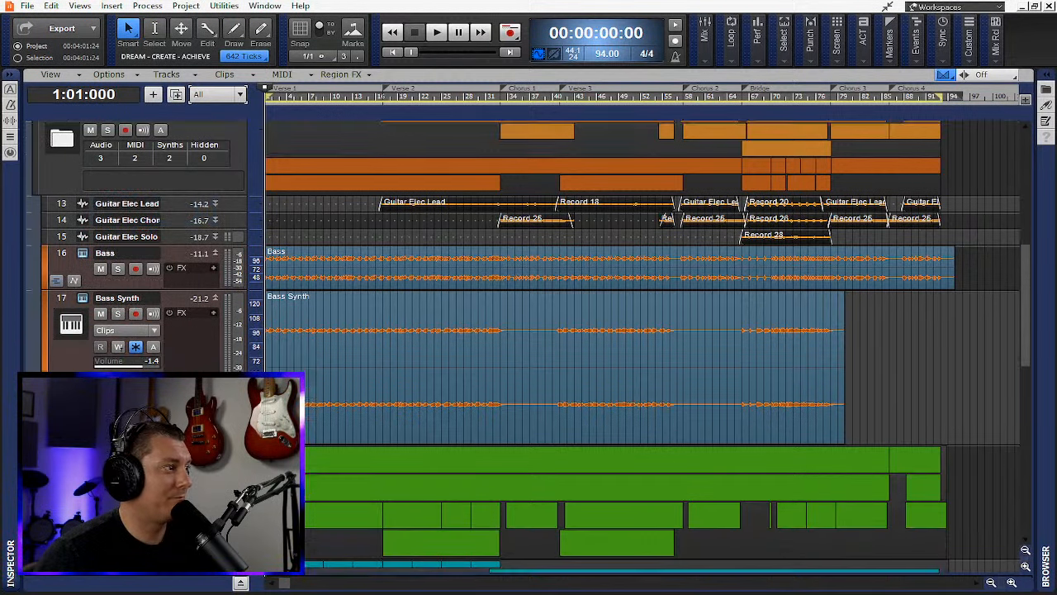
scroll(141, 396, "up", 3)
scroll(140, 396, "down", 15)
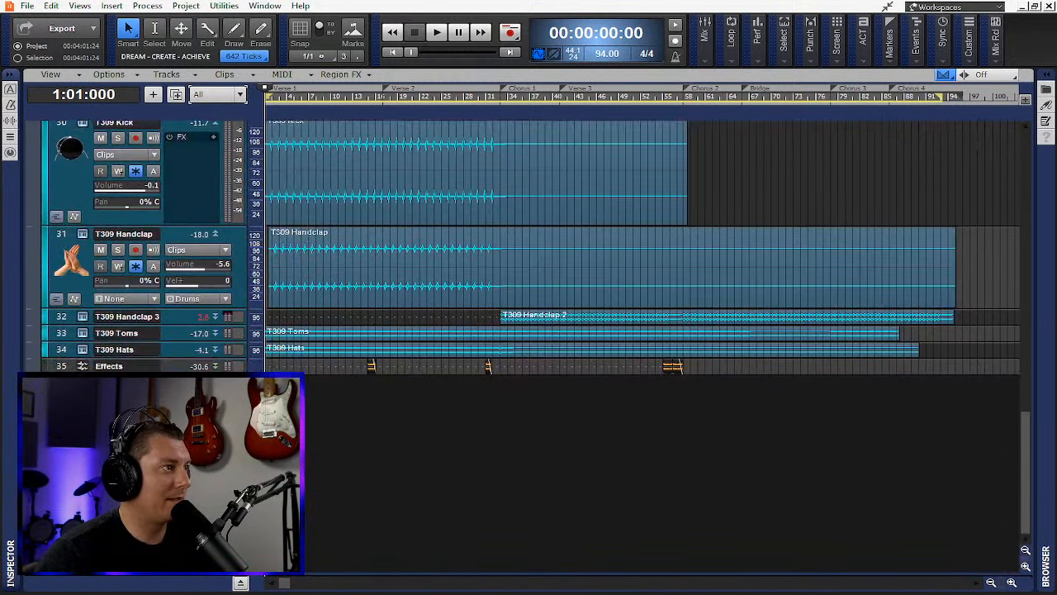
scroll(140, 396, "up", 10)
scroll(141, 397, "down", 2)
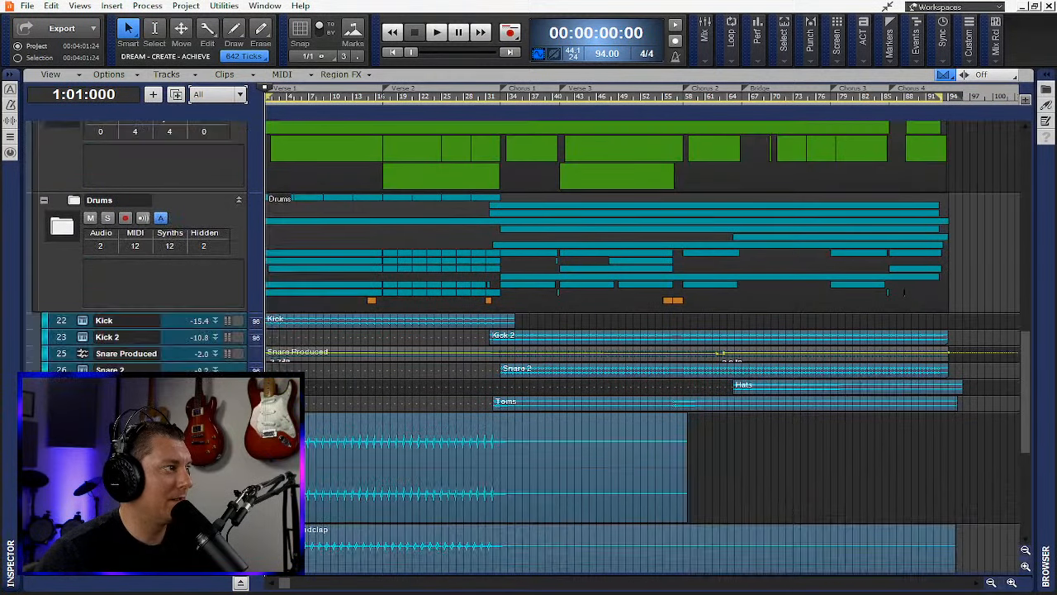
scroll(649, 322, "down", 8)
left_click_drag(172, 371, 172, 505)
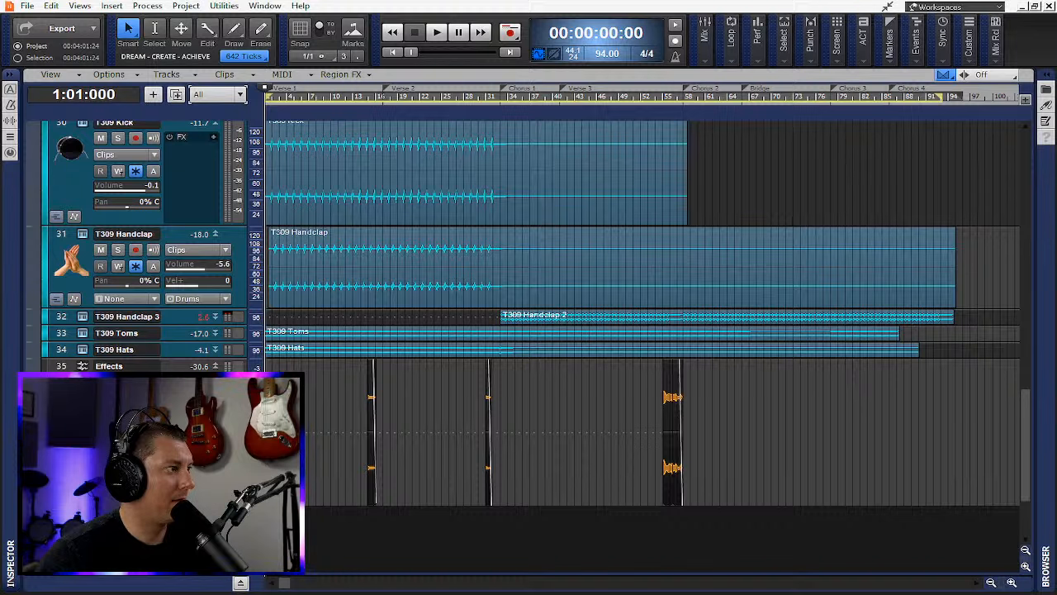
scroll(300, 344, "up", 15)
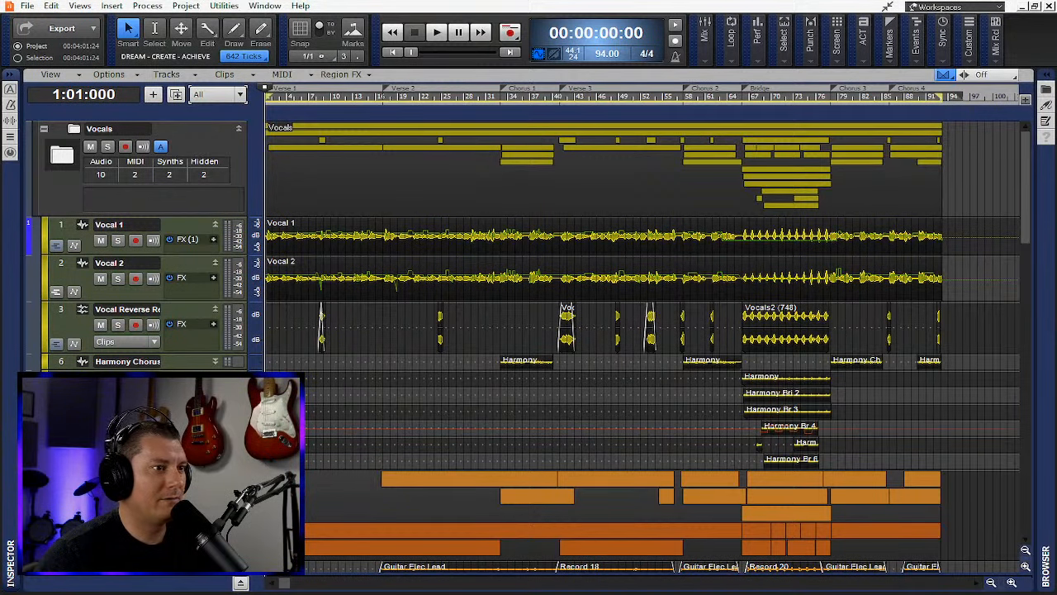
- Reopen the Console, expand the Vocal 1 ProChannel, and delete the Sonitus Compressor from that track's effects
key("alt+2")
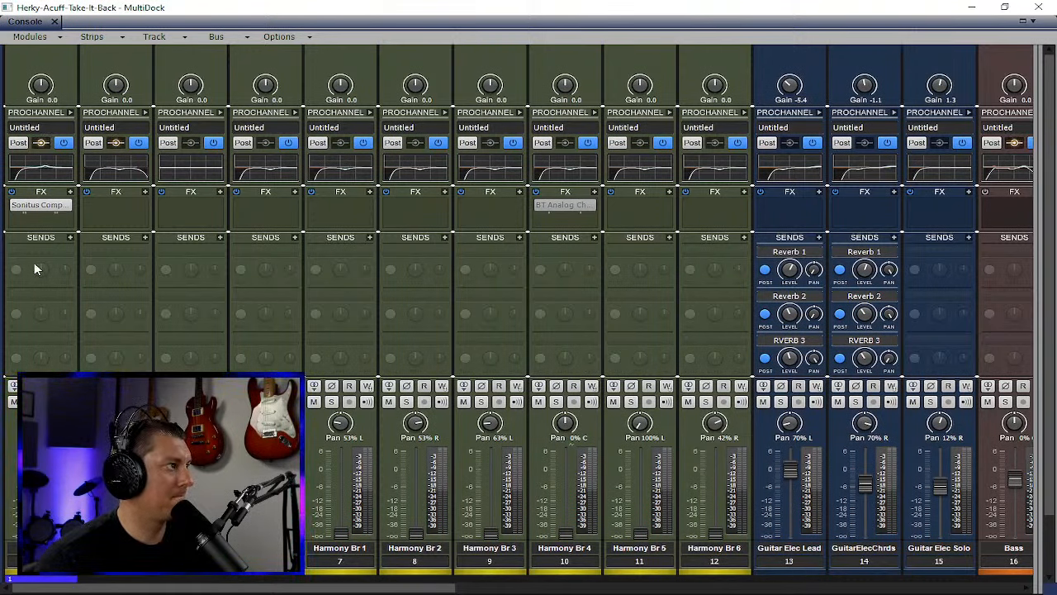
left_click(71, 112)
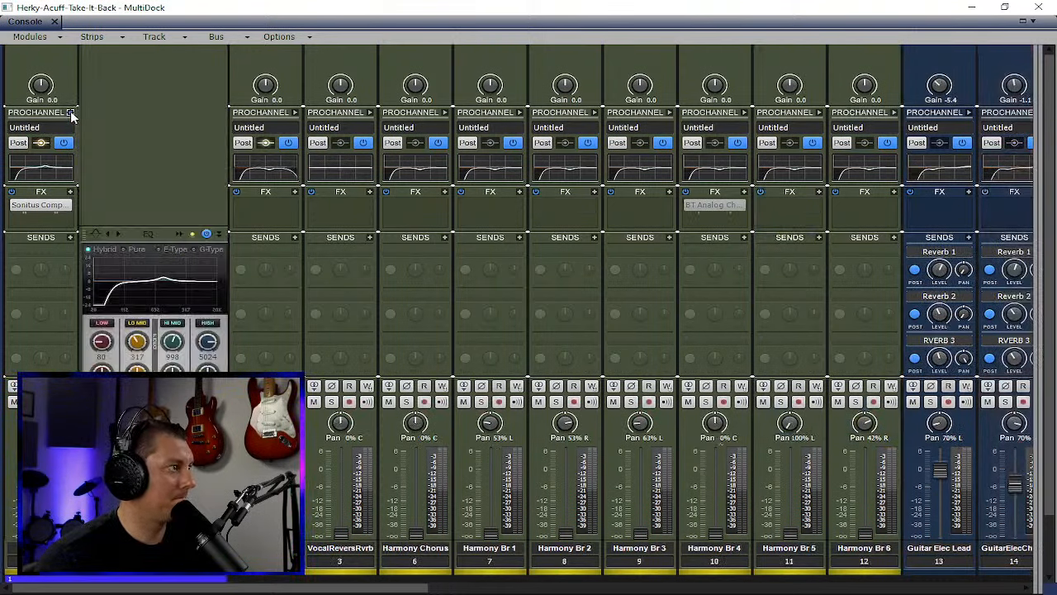
double_click(40, 204)
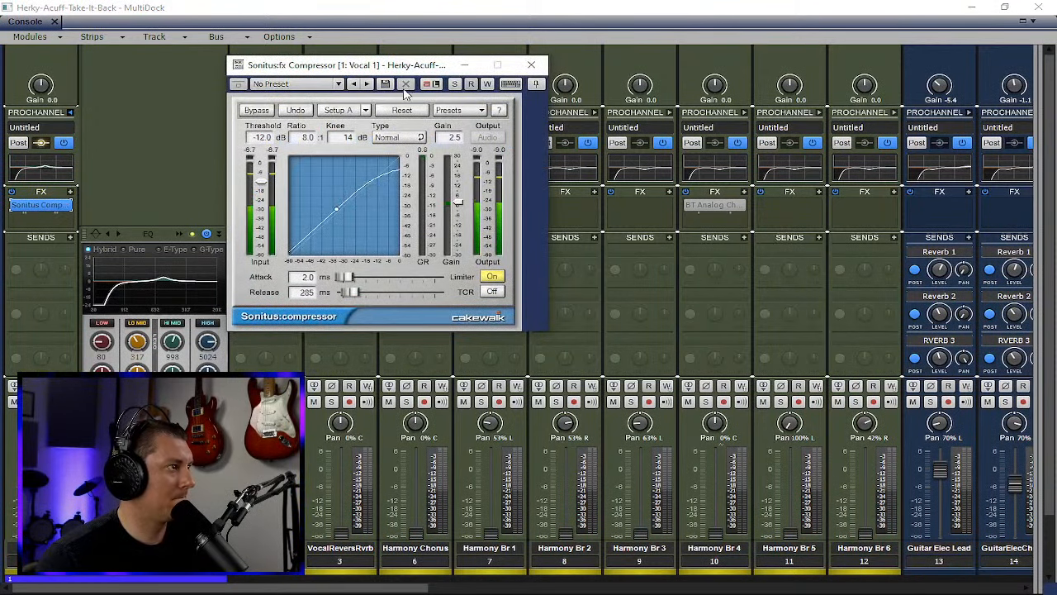
left_click(531, 64)
left_click(67, 204)
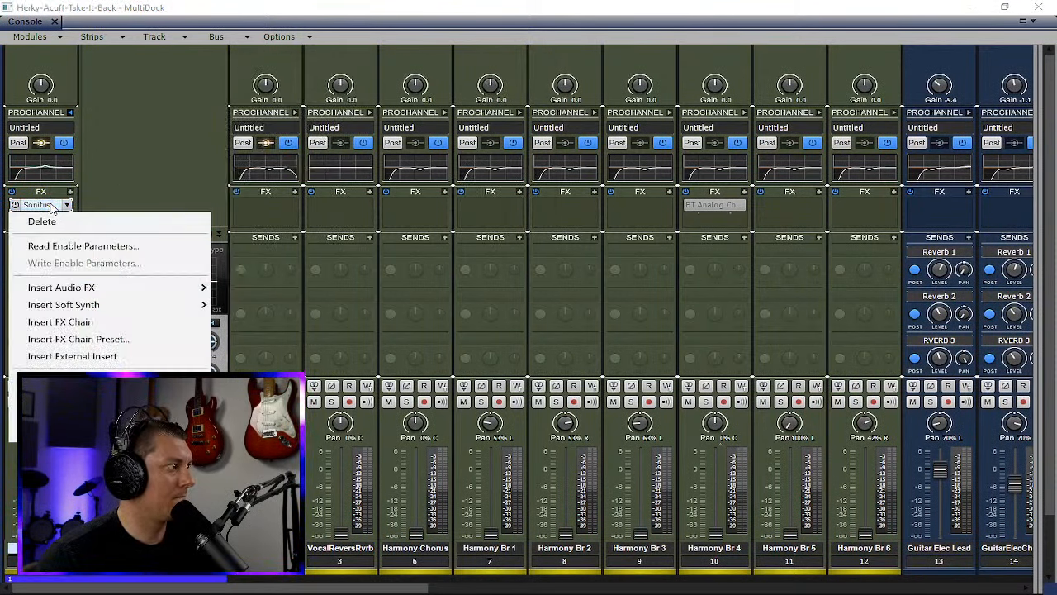
left_click(61, 223)
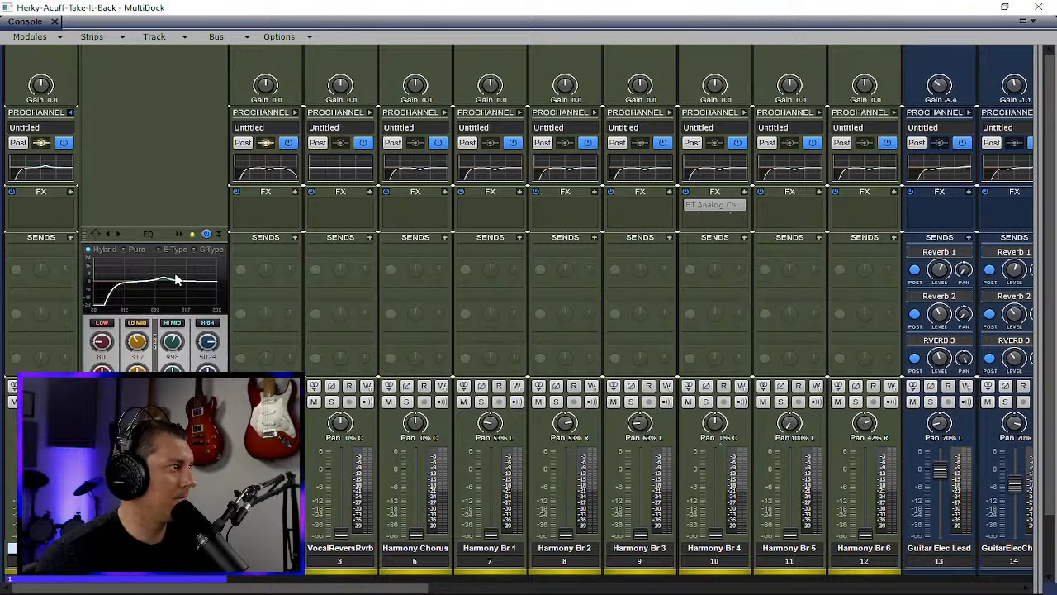
- On the Vocal 1 EQ, set the high-mid band to about -3.1 dB at 1335 Hz and the high band to a 3.5 dB shelf, Q 3.9
double_click(176, 237)
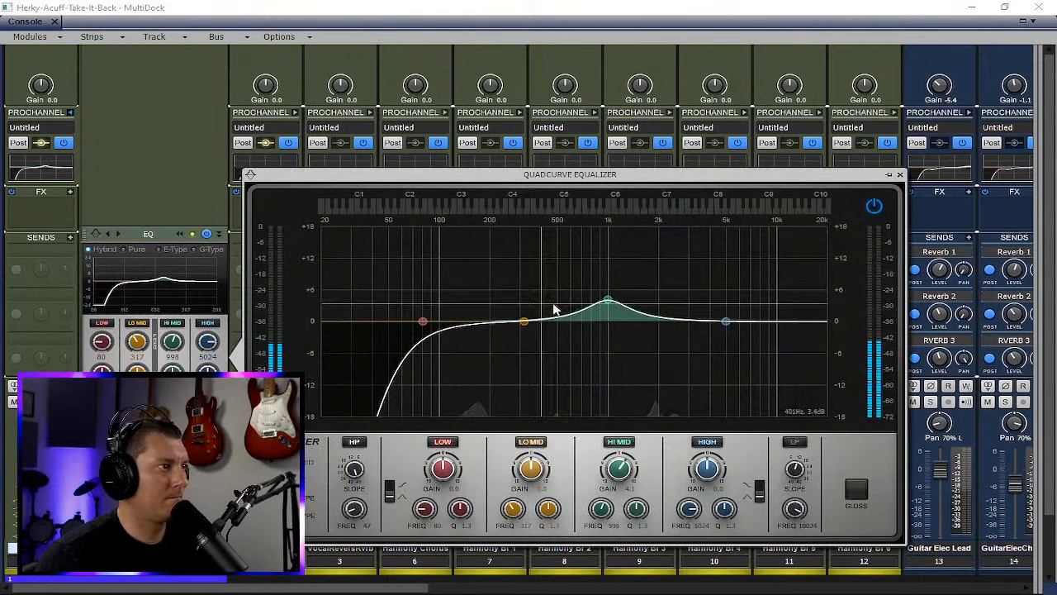
left_click_drag(608, 297, 628, 337)
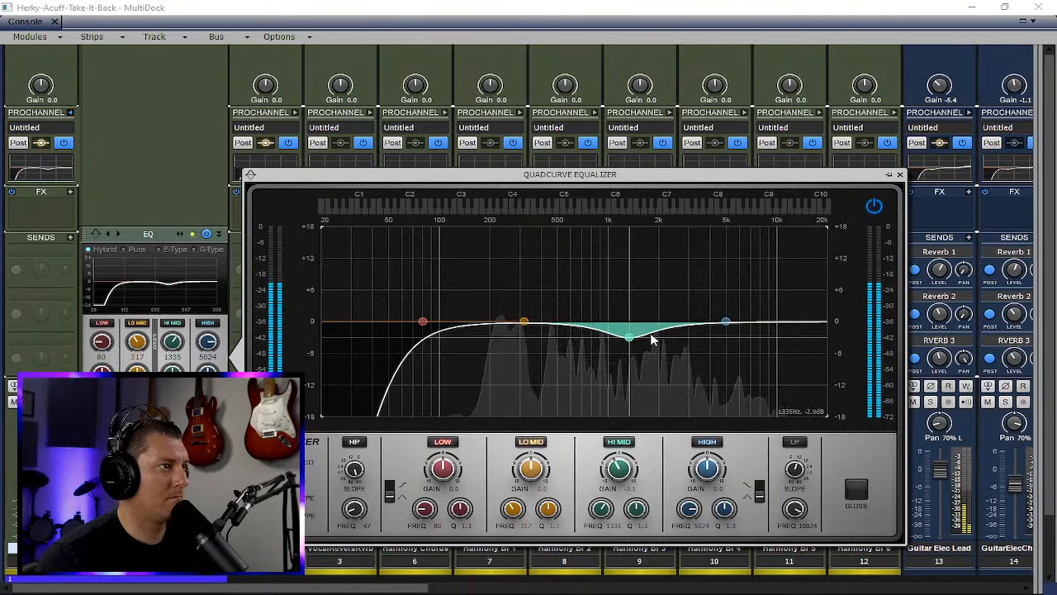
left_click_drag(724, 509, 710, 452)
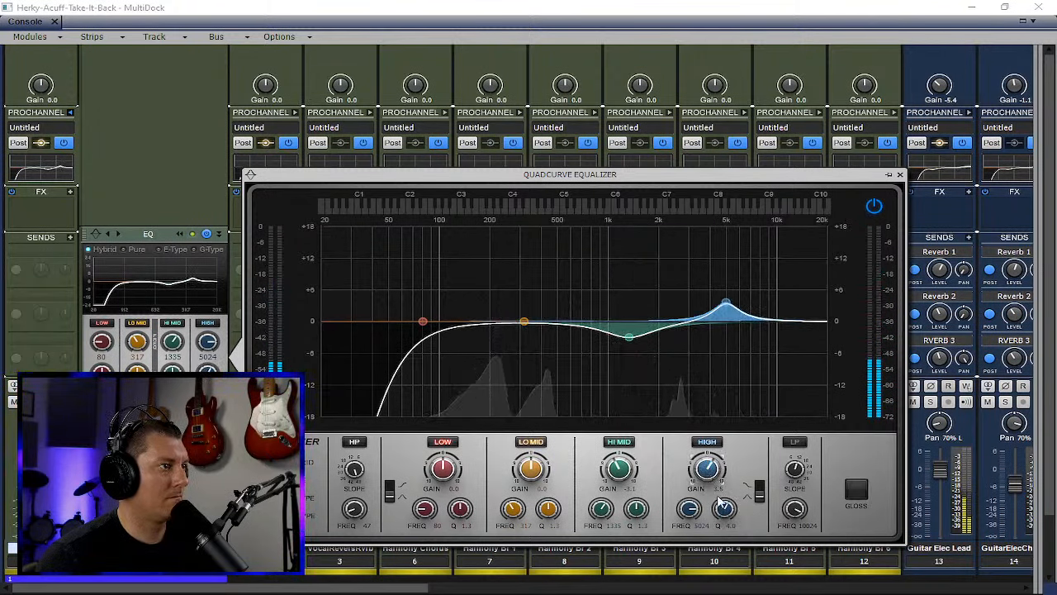
left_click(759, 492)
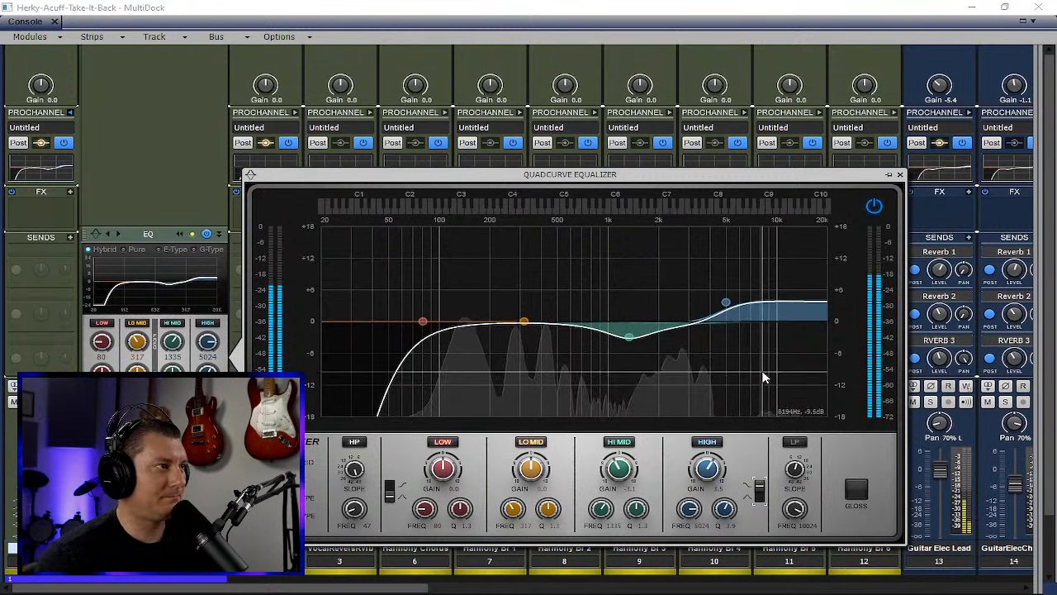
- Cut the low-mid band of the Vocal 1 EQ to about -2.3 dB at 253 Hz and close the equalizer
mouse_move(523, 321)
left_mouse_down()
mouse_move(519, 295)
mouse_move(503, 295)
mouse_move(492, 273)
mouse_move(493, 319)
mouse_move(507, 332)
left_mouse_up()
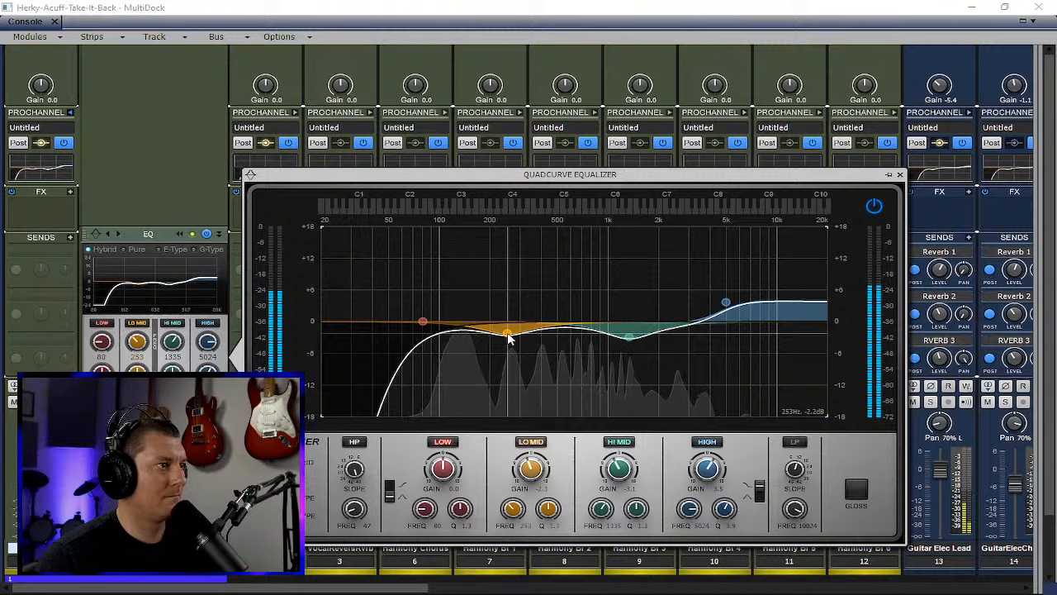
left_click(899, 174)
- Compare Vocal 1 with its EQ module bypassed and enabled, leave it enabled, and save the project
right_click(111, 142)
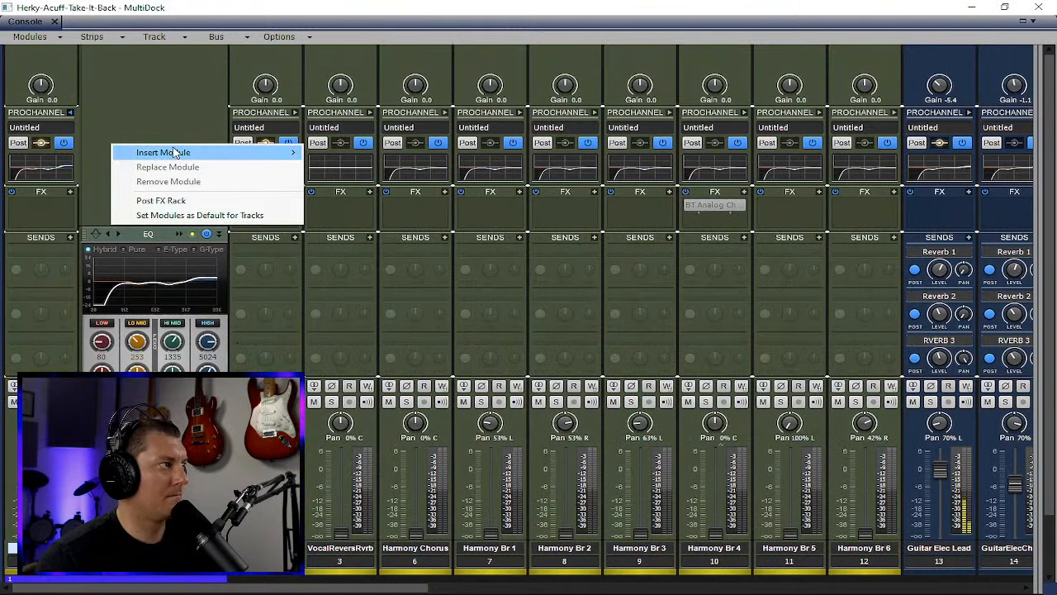
left_click(206, 234)
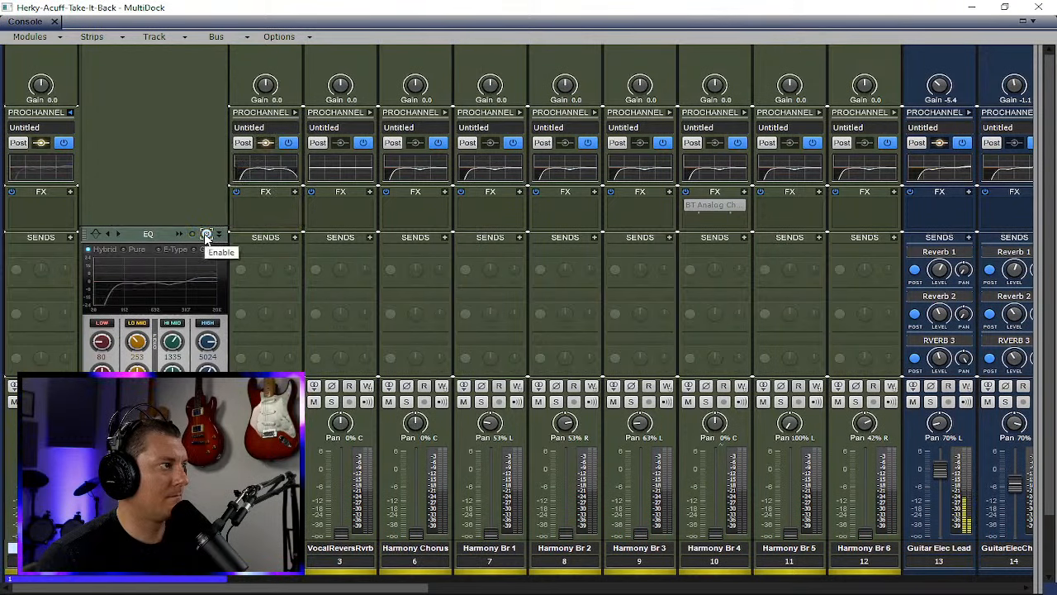
left_click(206, 234)
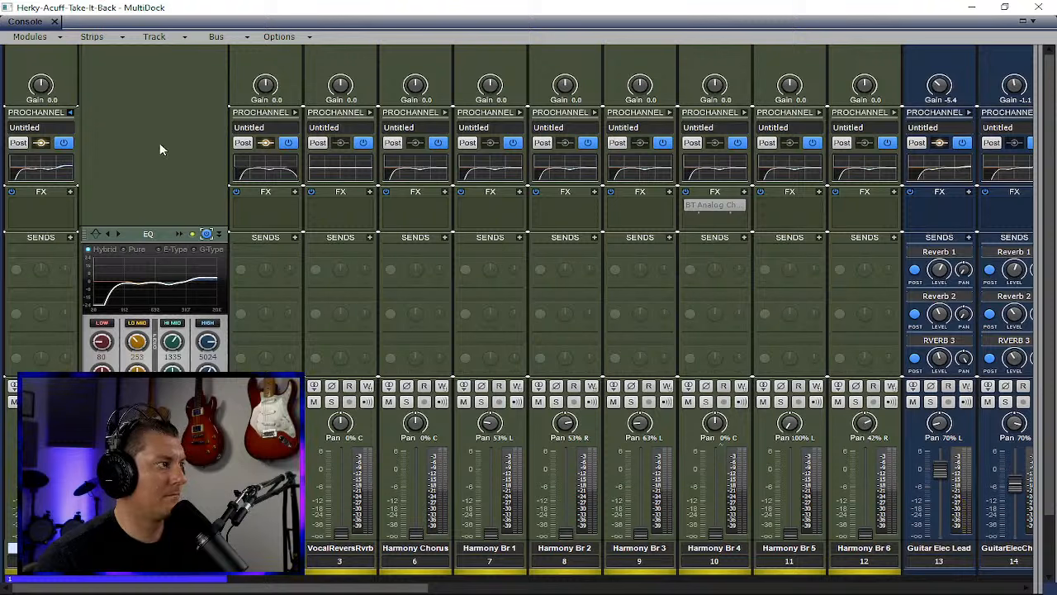
key("ctrl+s")
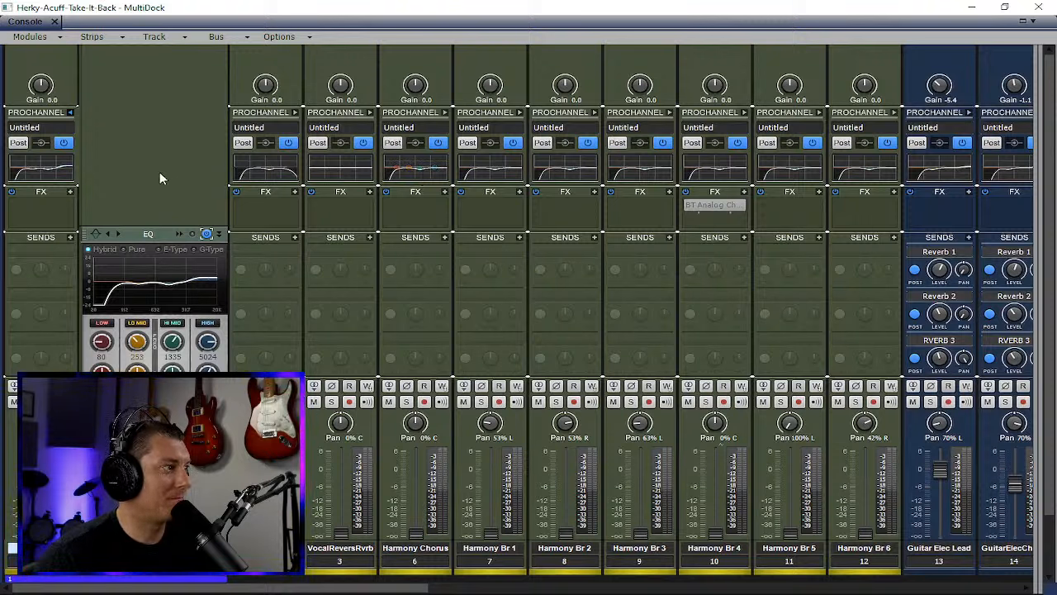
left_click(206, 234)
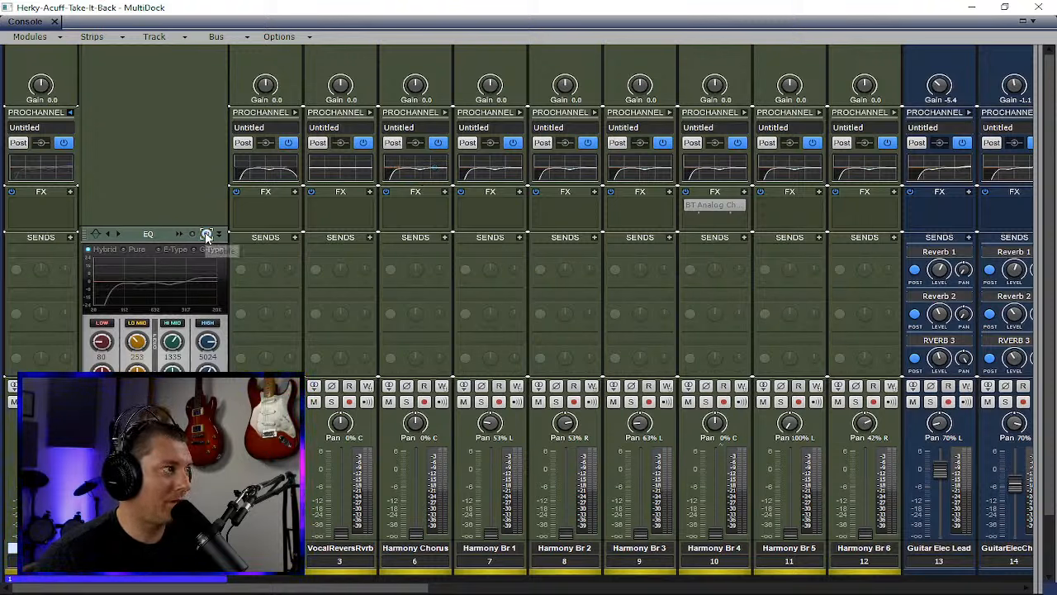
left_click(208, 234)
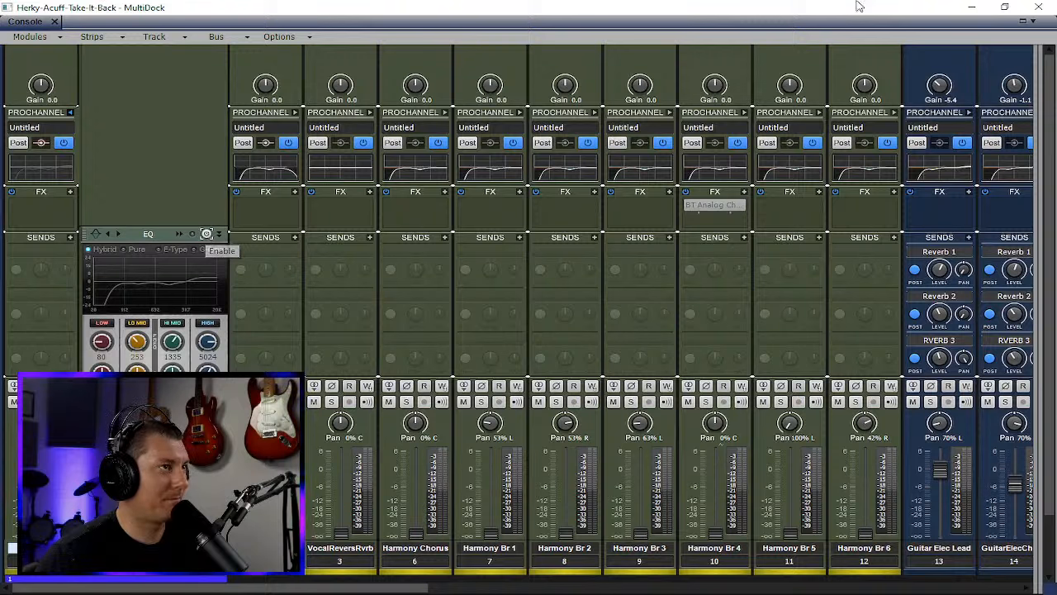
left_click(207, 235)
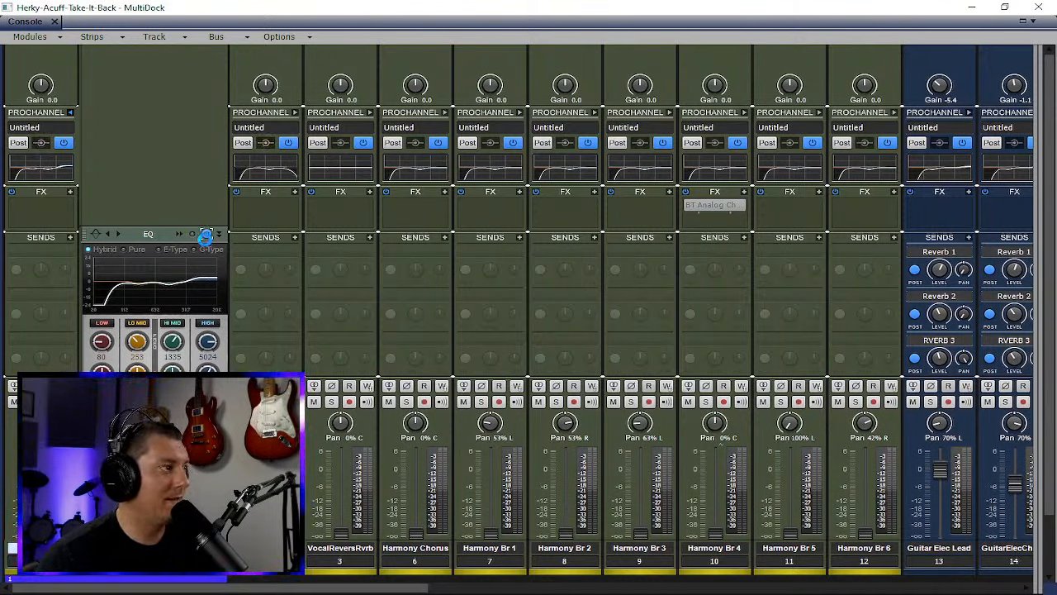
key("ctrl+s")
- Audition Vocal 1 from the enlarged QuadCurve Equalizer with the EQ off and on, then save the project and close the equalizer
left_click(179, 234)
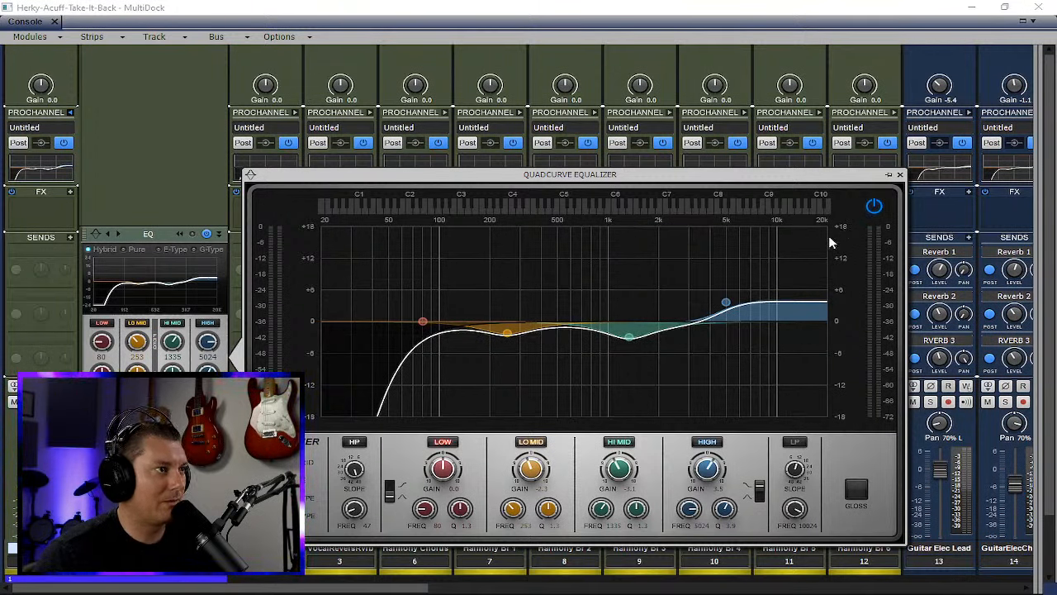
left_click(874, 207)
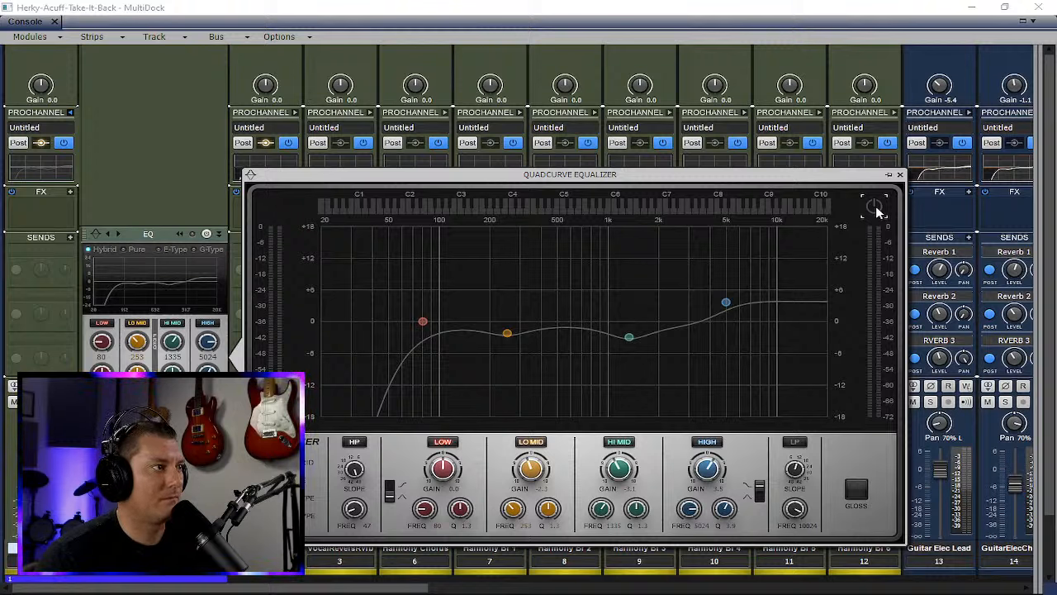
left_click(874, 207)
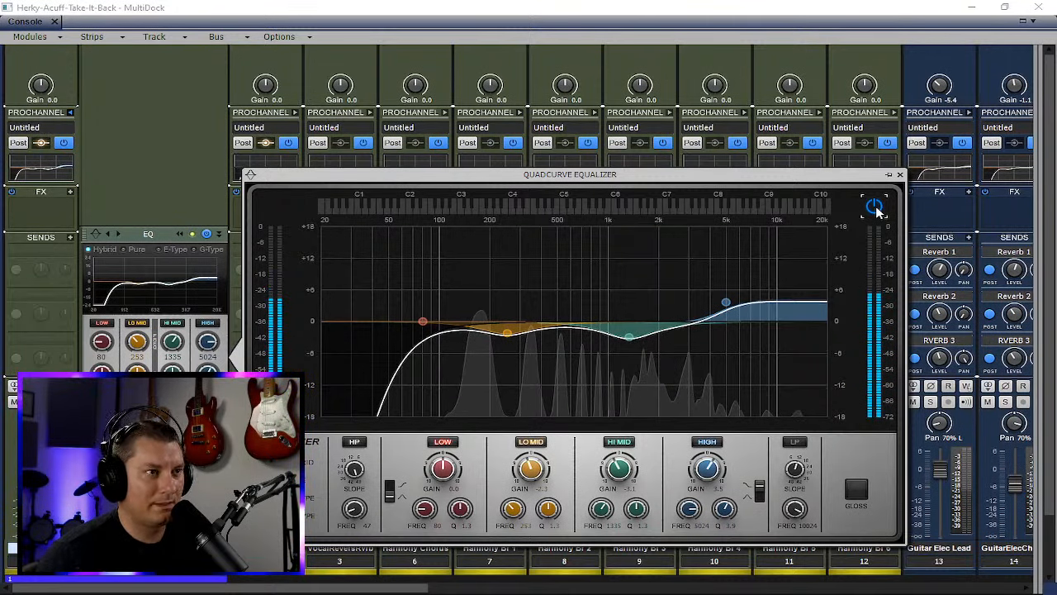
key("ctrl+s")
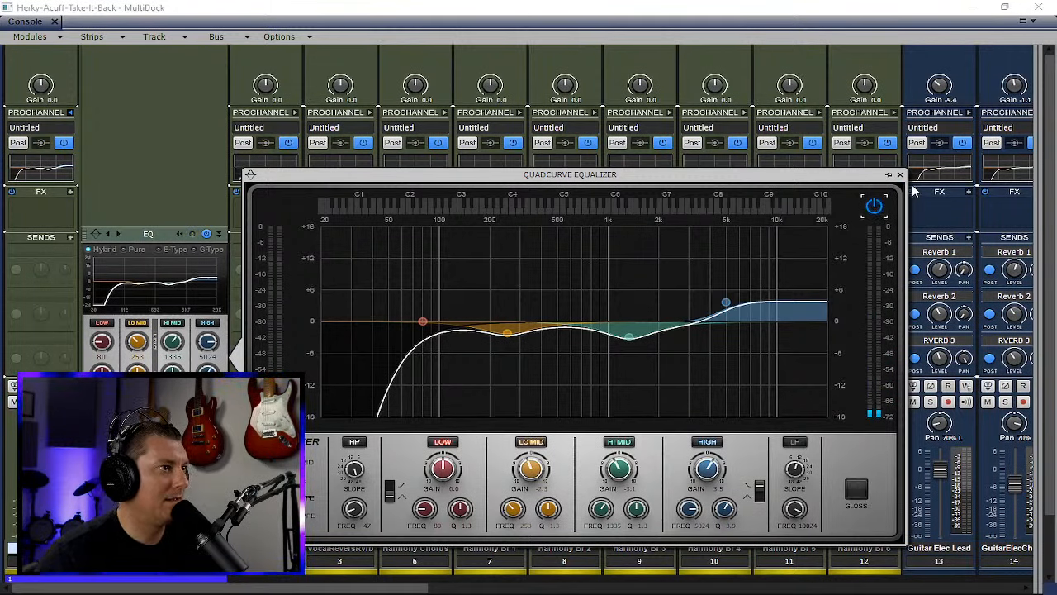
left_click(900, 174)
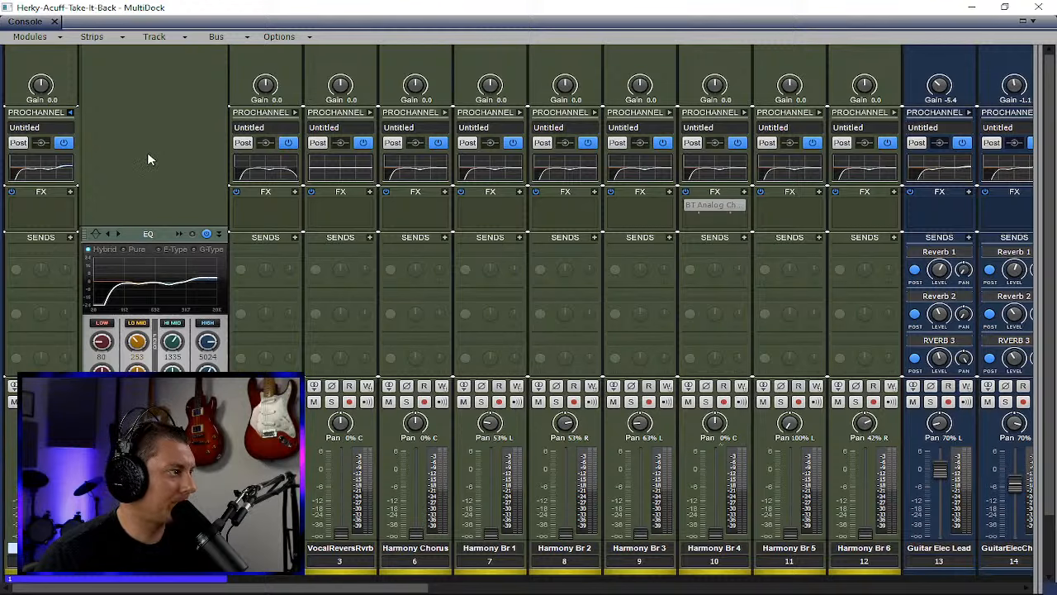
- Insert a CA-2A module in the Vocal 1 ProChannel and move it to the head of the chain, above the EQ
right_click(175, 153)
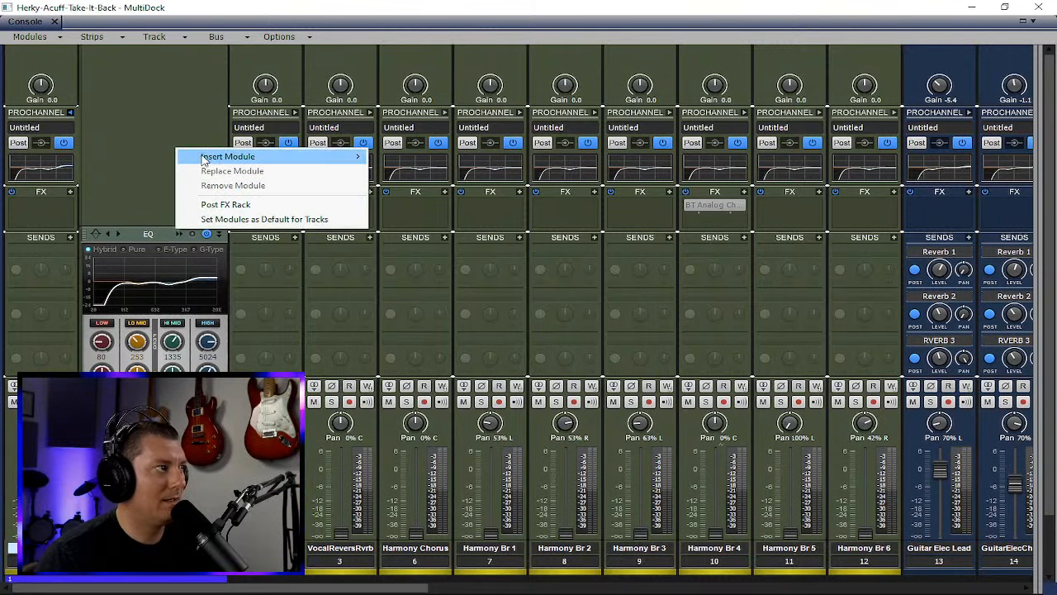
mouse_move(206, 151)
left_click(468, 111)
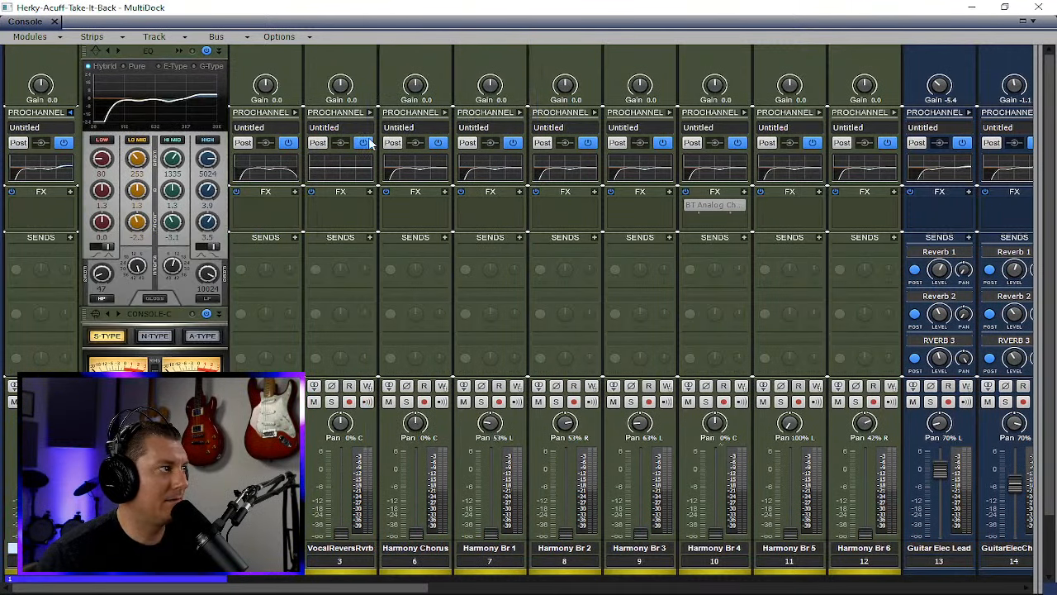
left_click_drag(202, 463, 208, 75)
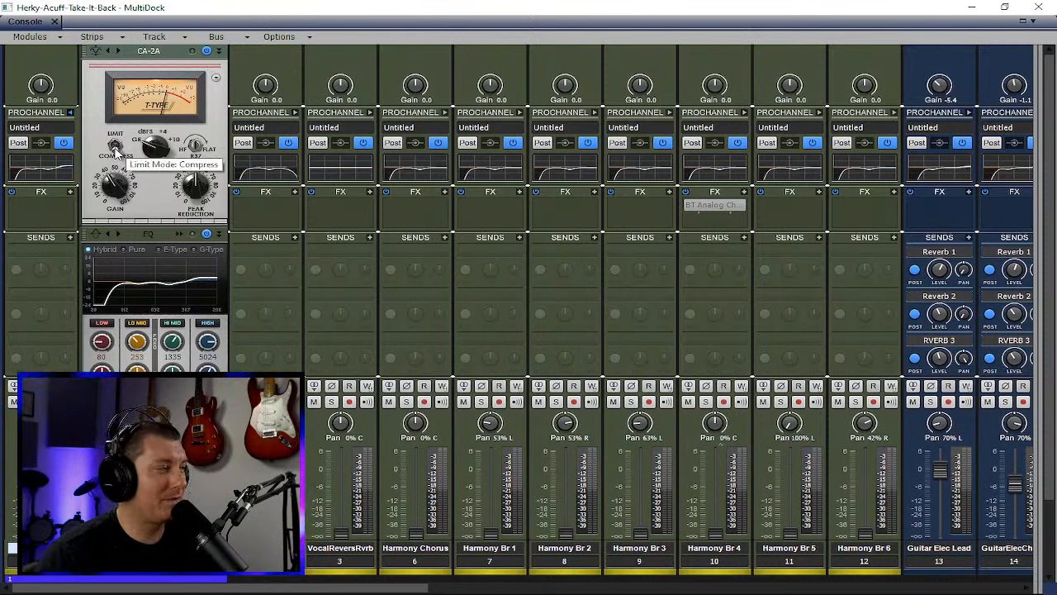
- Lower the Peak Reduction slightly on the Vocal 1 CA-2A and collapse the track's ProChannel
left_click(115, 148)
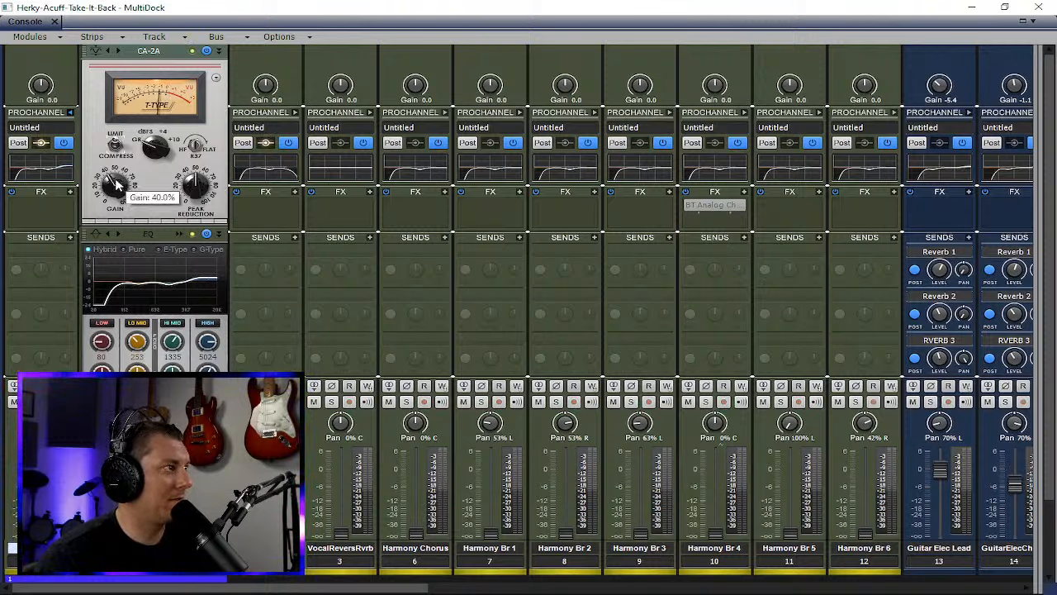
left_click_drag(186, 187, 185, 194)
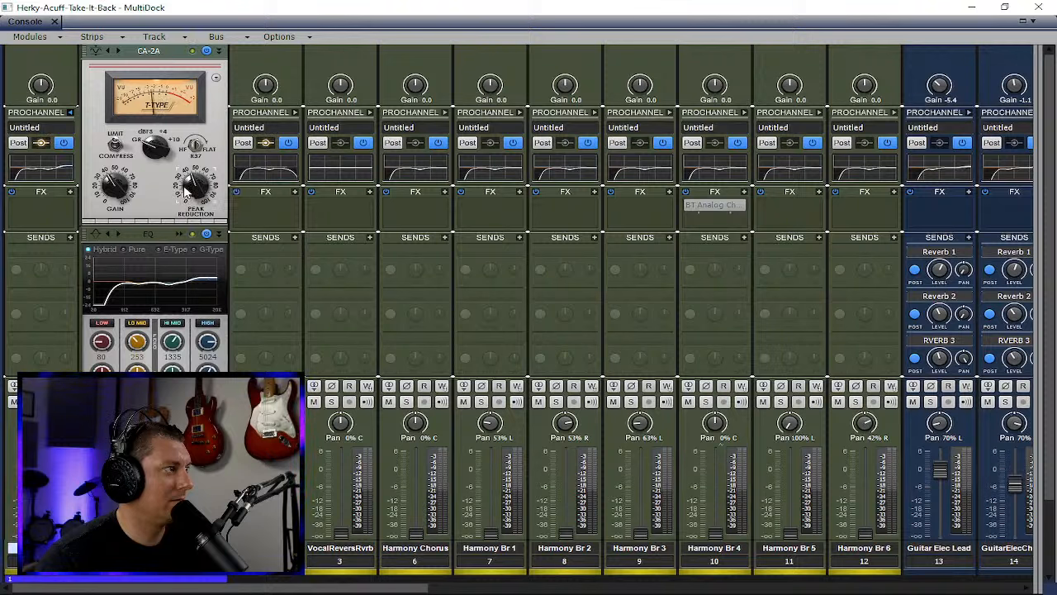
left_click_drag(187, 191, 185, 198)
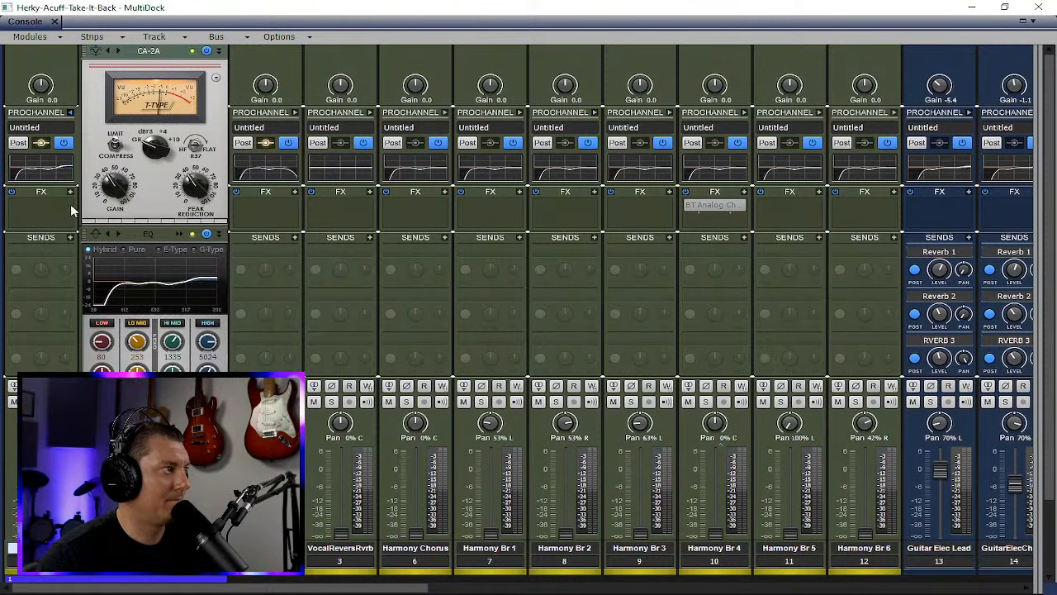
left_click(71, 114)
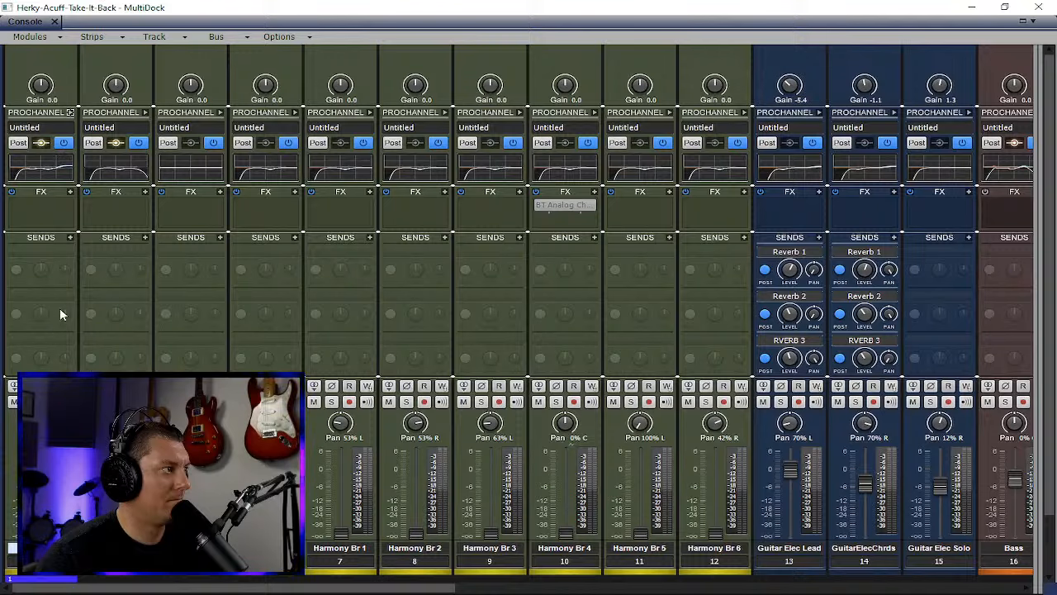
- Add a Reverb 1 send to Vocal 1 and lower its send level to about -8.4
left_click(70, 237)
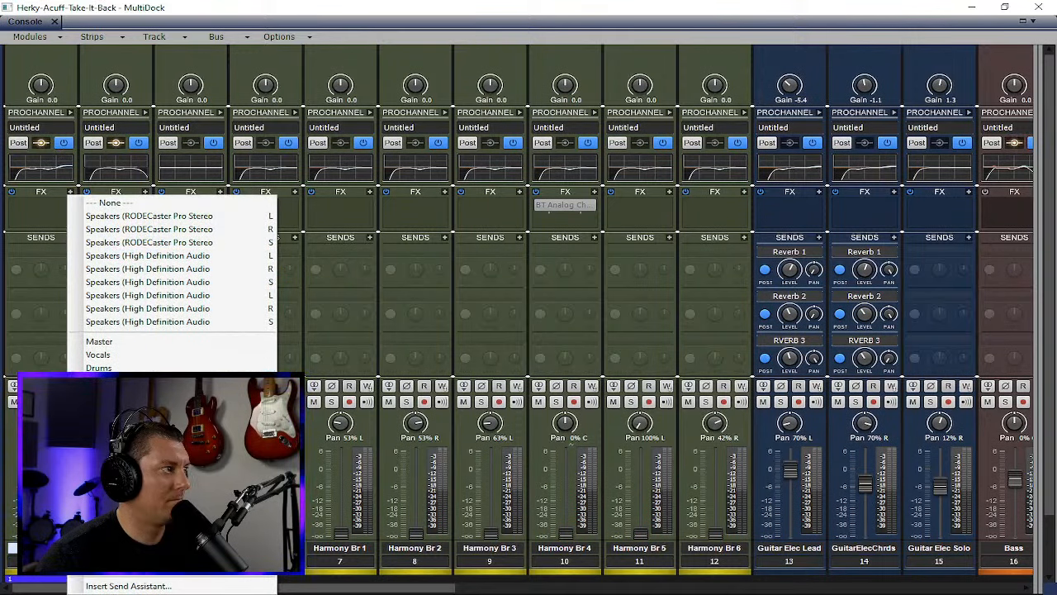
left_click(101, 447)
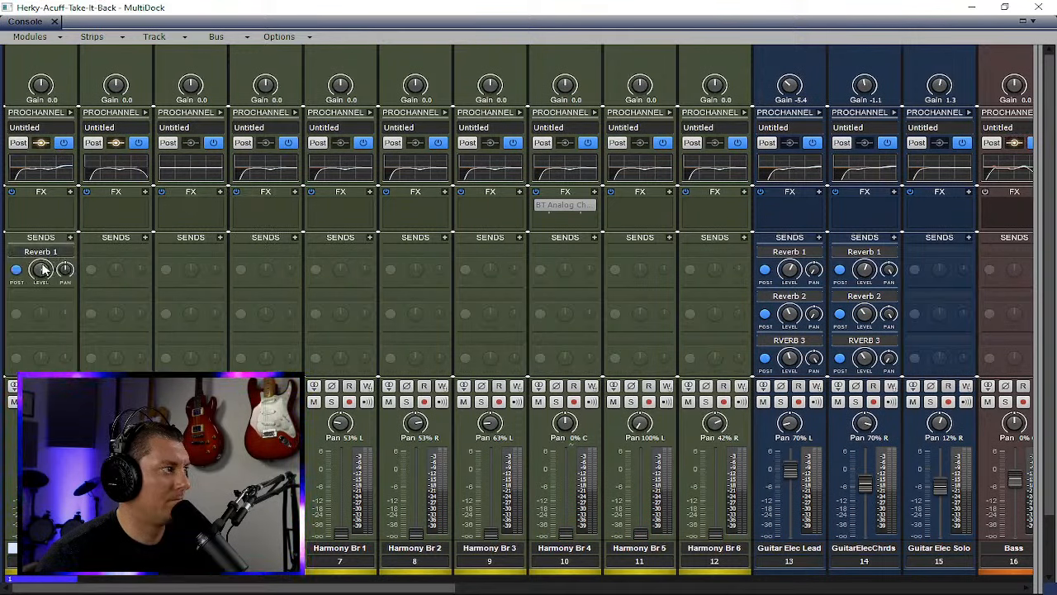
left_click_drag(41, 269, 41, 291)
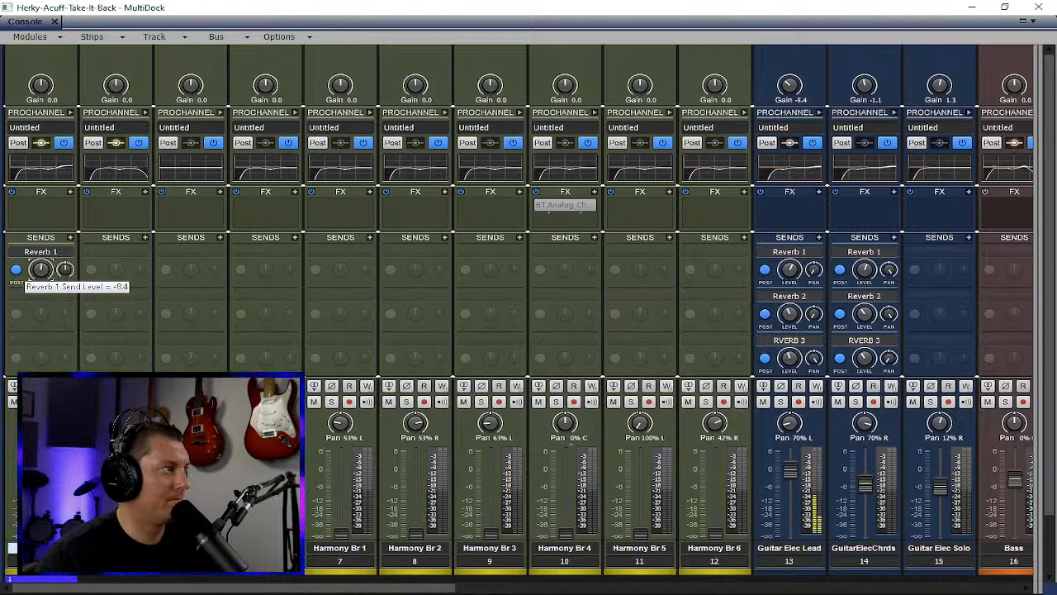
left_click_drag(41, 291, 42, 293)
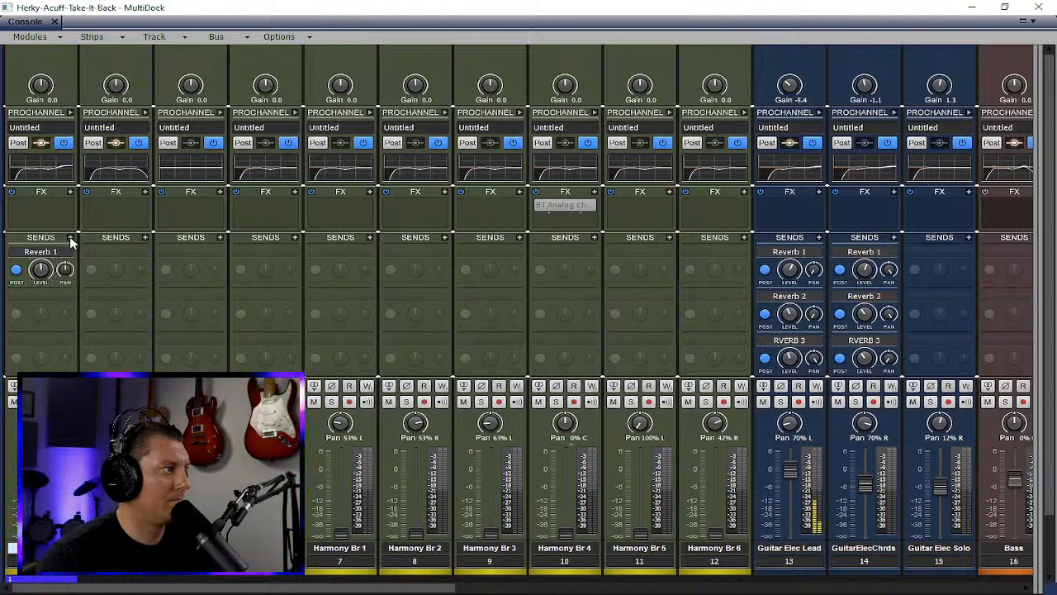
- Add a Reverb 2 send to Vocal 1 and turn its level down below that of the Reverb 1 send
left_click(71, 237)
left_click(107, 433)
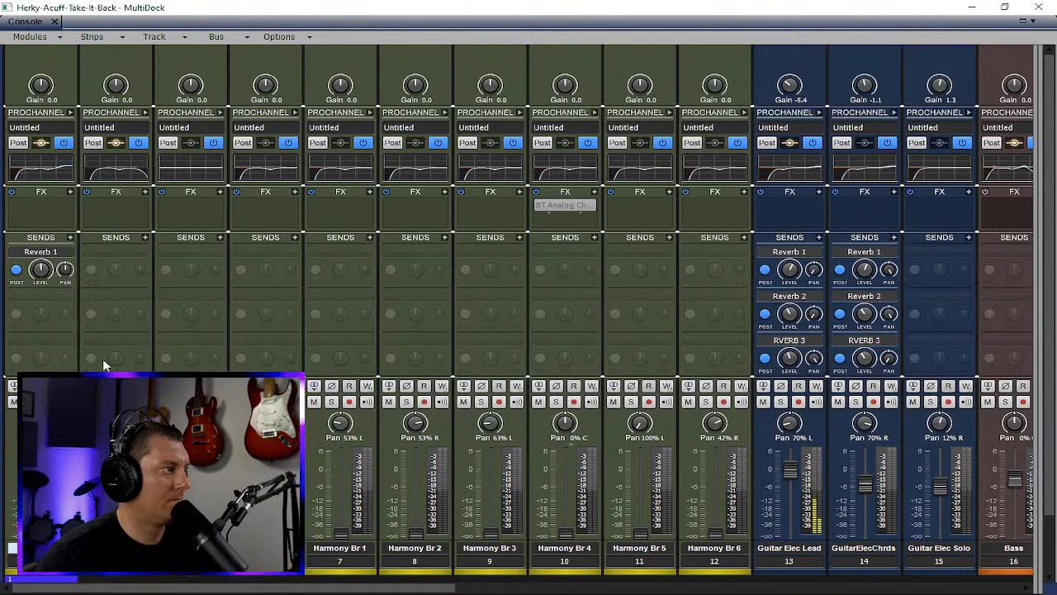
left_click_drag(45, 311, 45, 314)
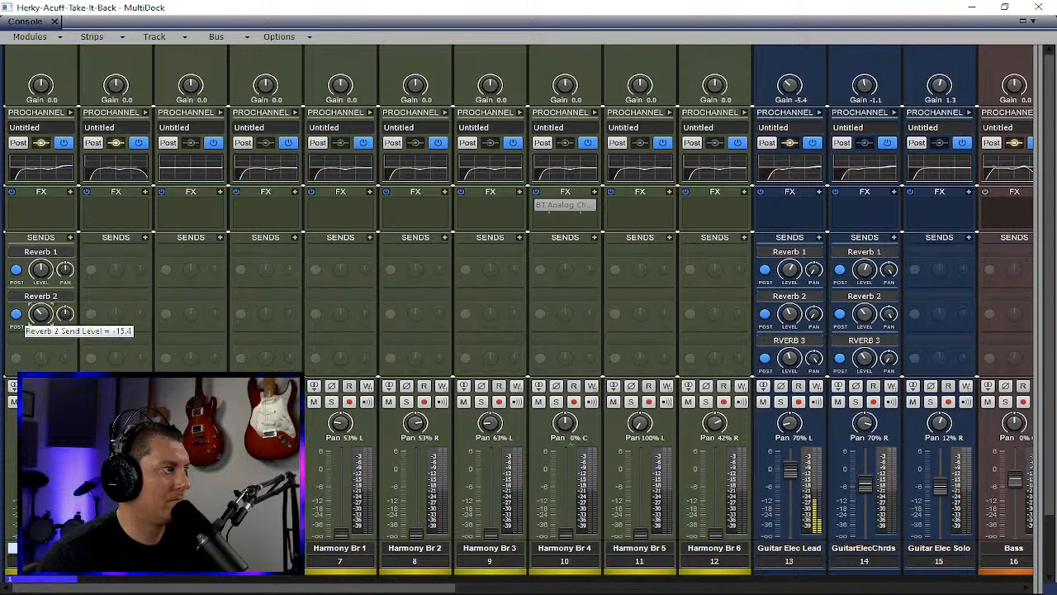
left_click_drag(45, 314, 46, 319)
- Add an RVERB 3 send to Vocal 1 and turn its send level down
left_click(70, 237)
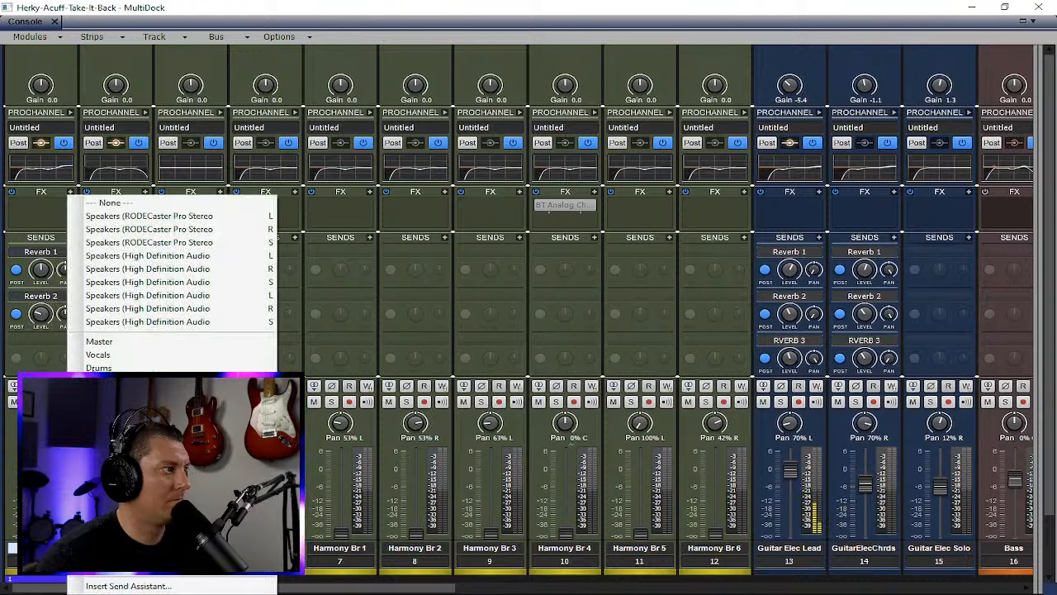
left_click(109, 474)
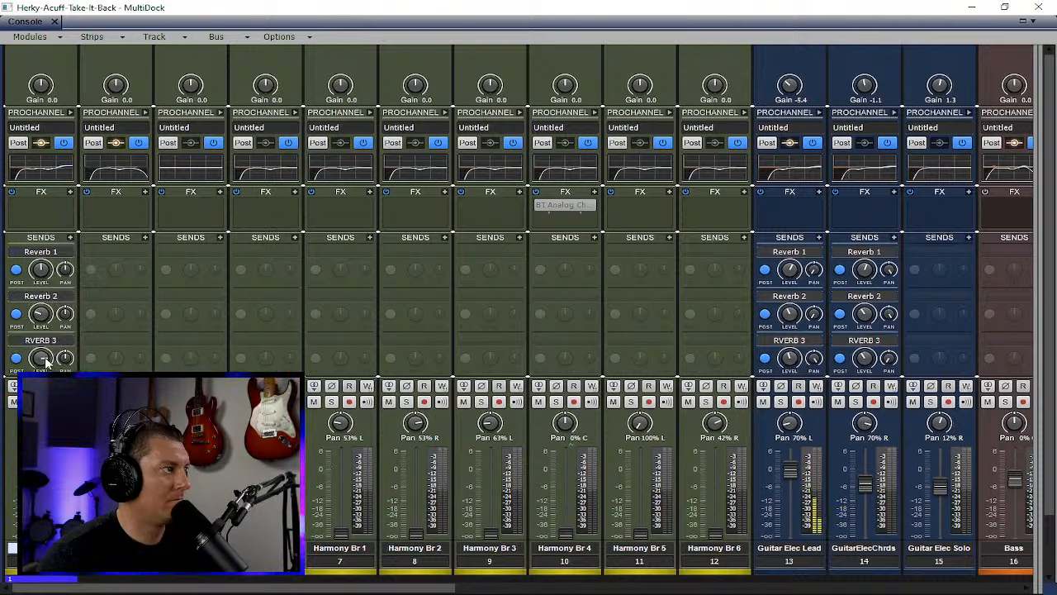
left_click_drag(45, 361, 46, 363)
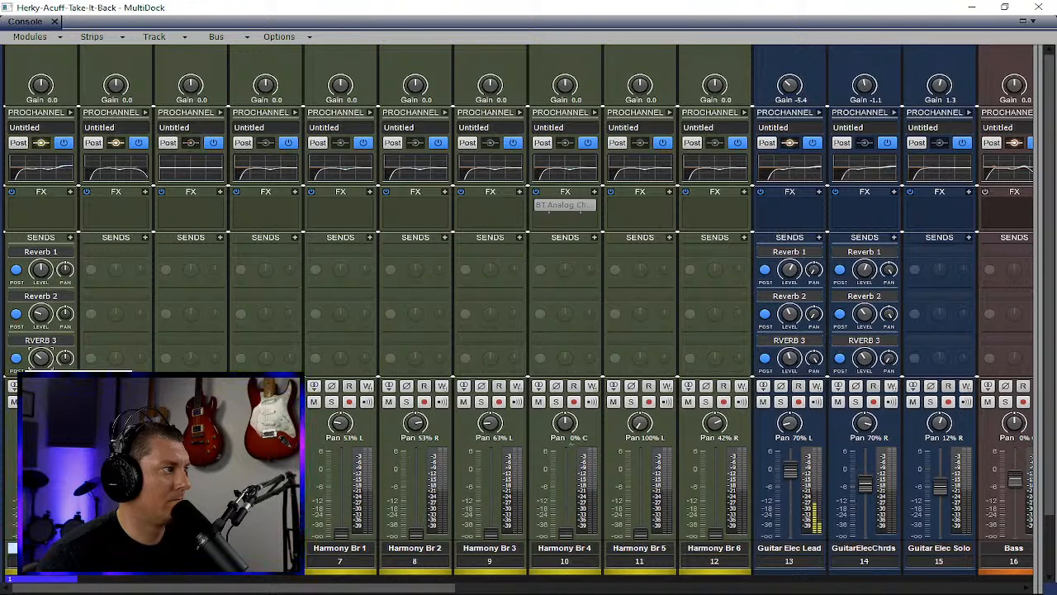
left_click_drag(45, 357, 44, 357)
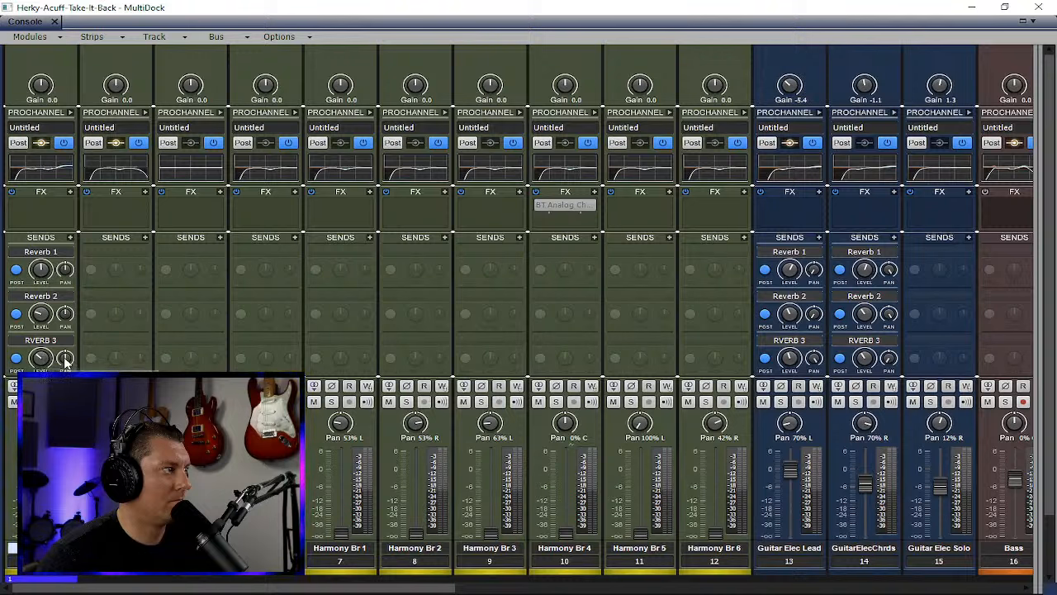
- Add a second RVERB 3 send to Vocal 1 and save the project
left_click(71, 238)
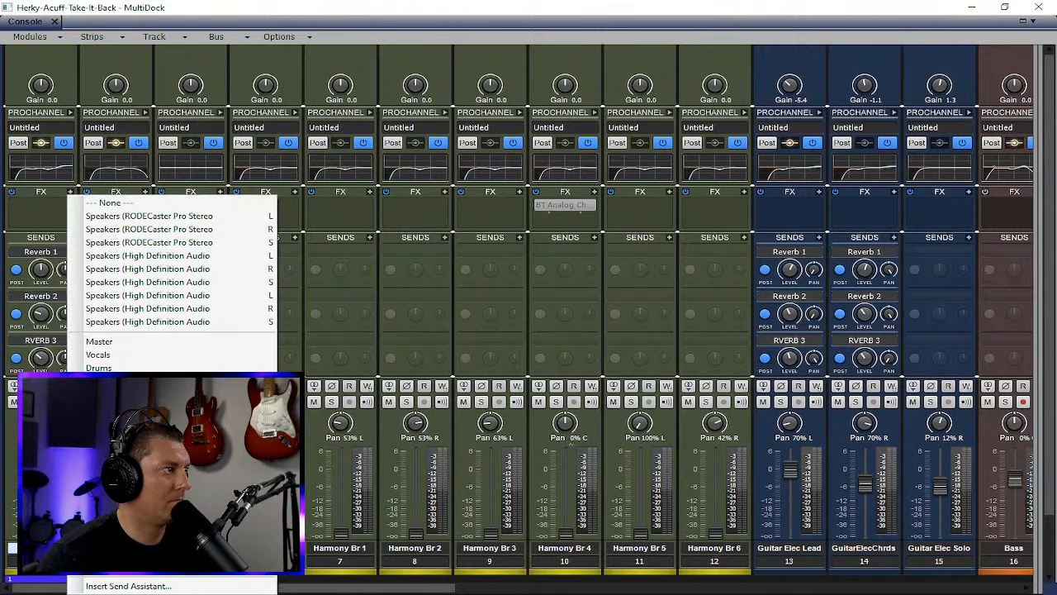
key("Escape")
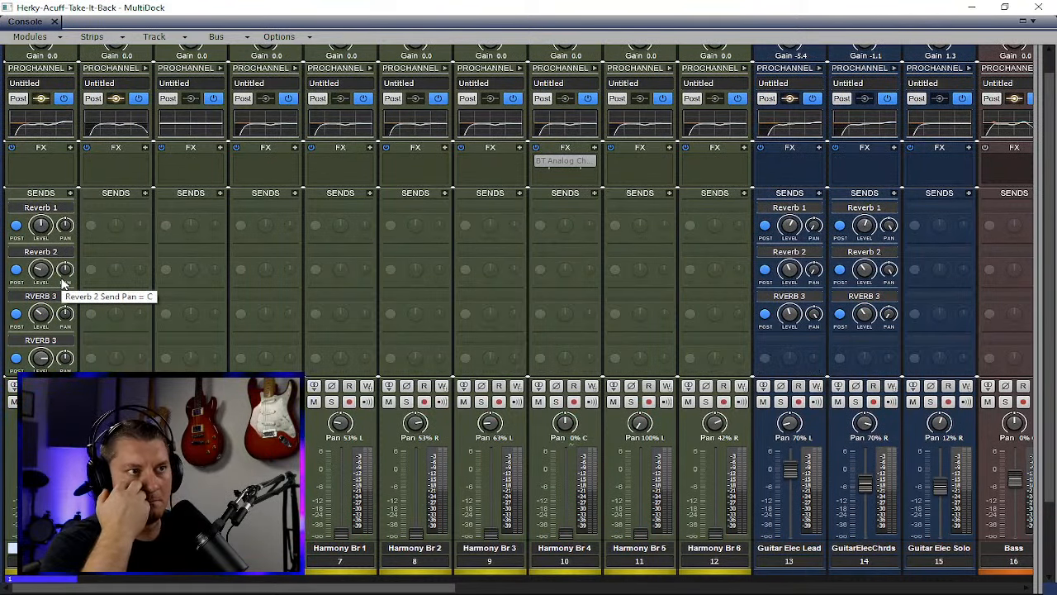
key("ctrl+s")
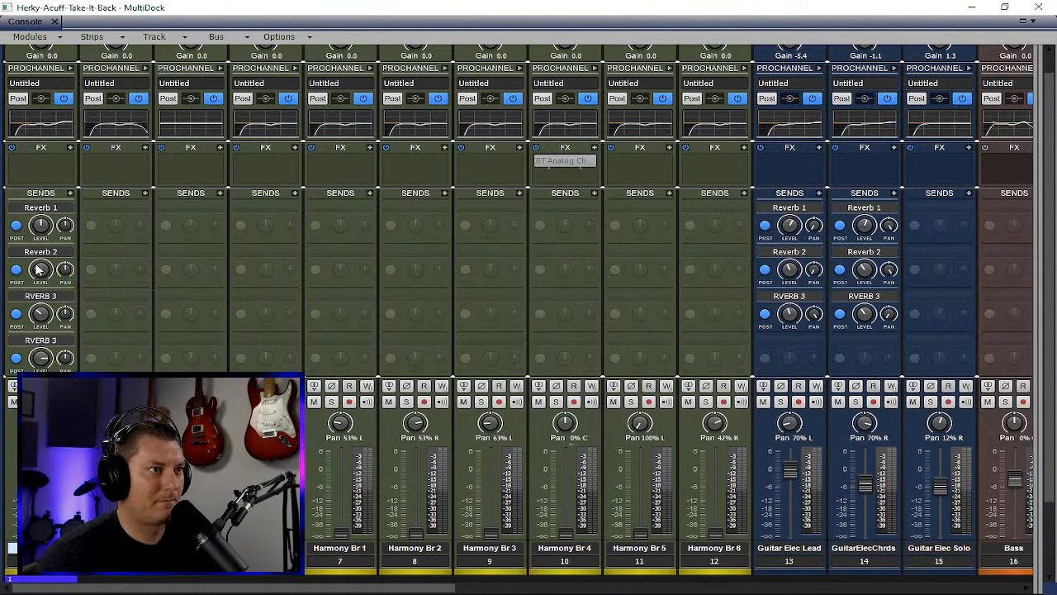
- Pan Vocal 1's first RVERB 3 send right and the second left, and match the second's level to the first
left_click_drag(41, 316, 51, 320)
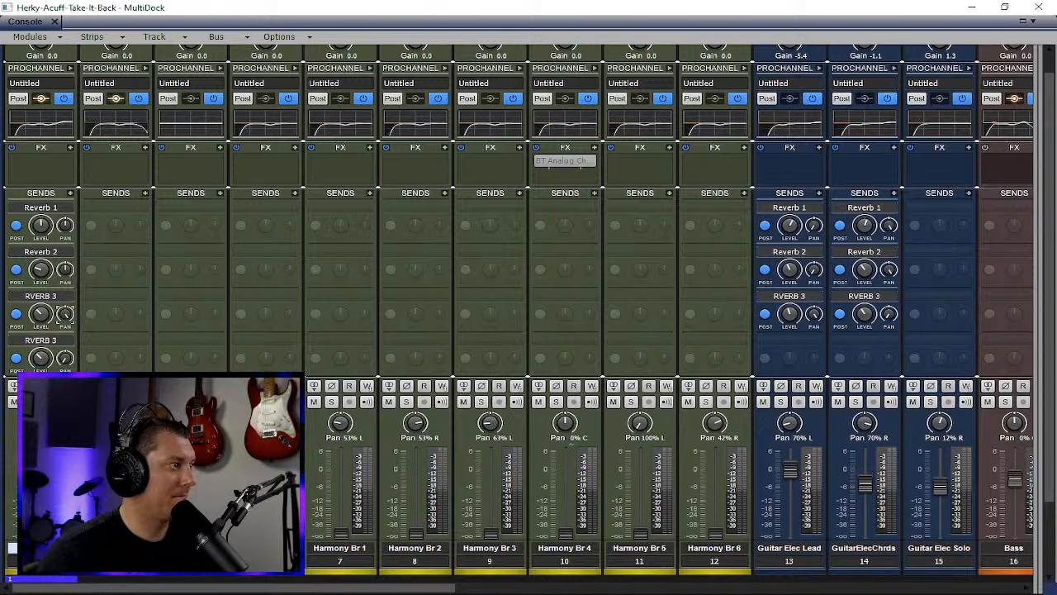
left_click(35, 304)
left_click(247, 278)
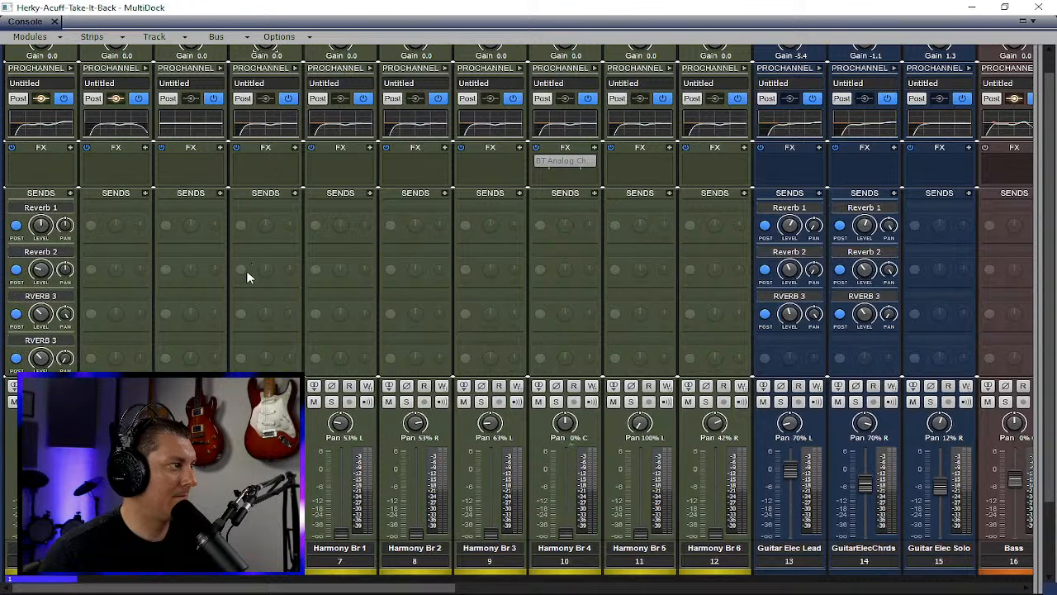
- Lower both RVERB 3 send levels on Vocal 1 to about -18.5 and save the project
mouse_move(37, 322)
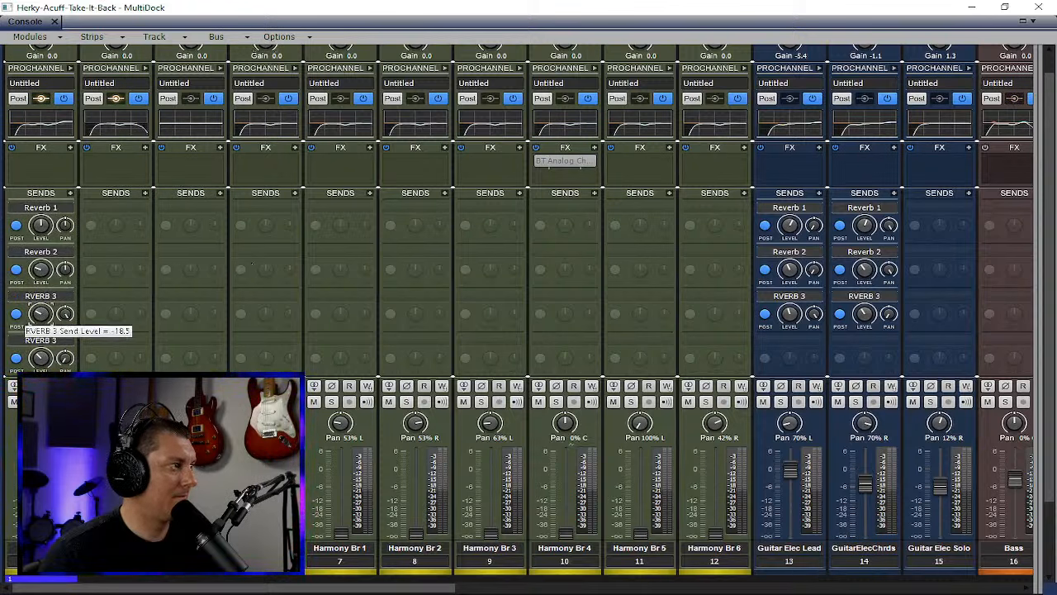
left_click(43, 359)
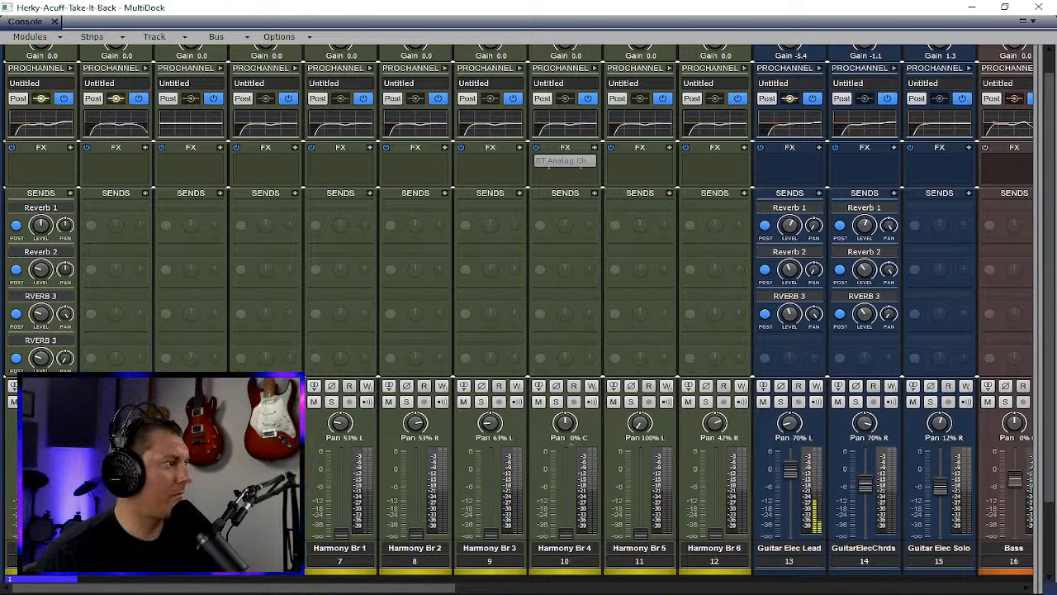
key("ctrl+s")
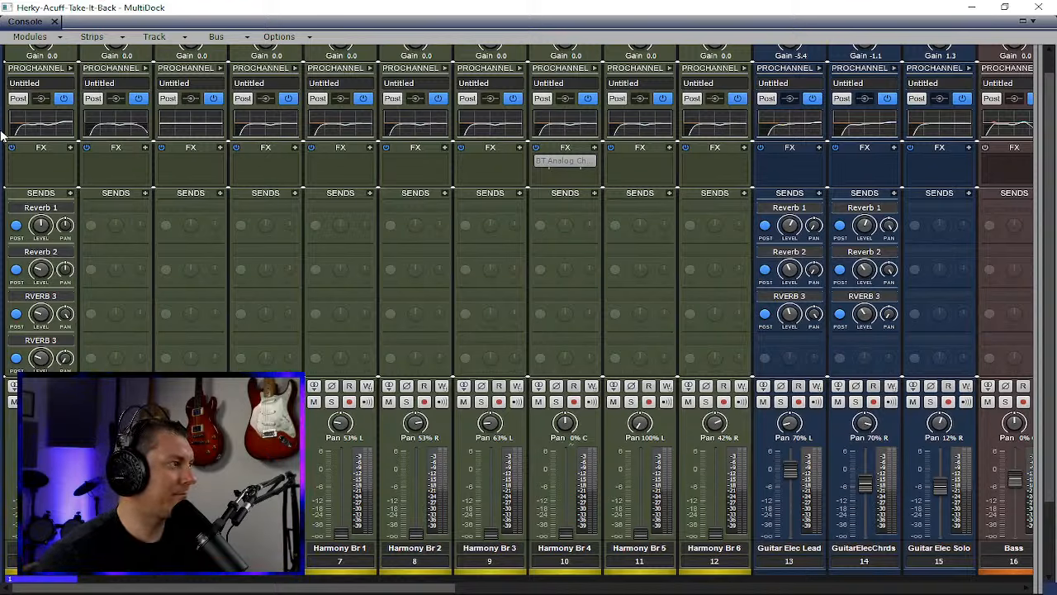
- Insert the Little AlterBoy pitch effect in the FX rack of Vocal 2
right_click(142, 154)
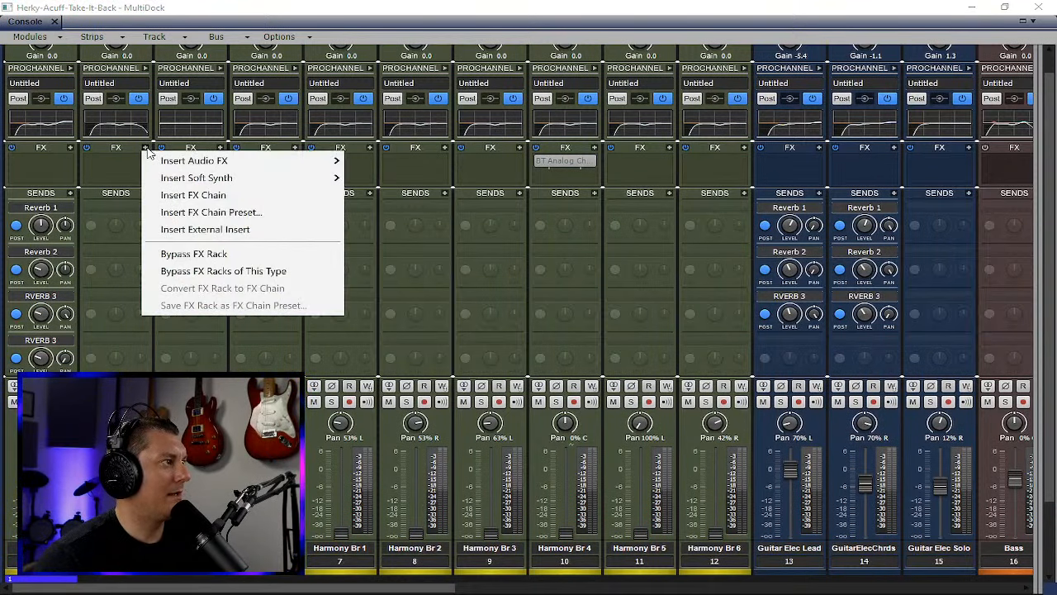
mouse_move(194, 160)
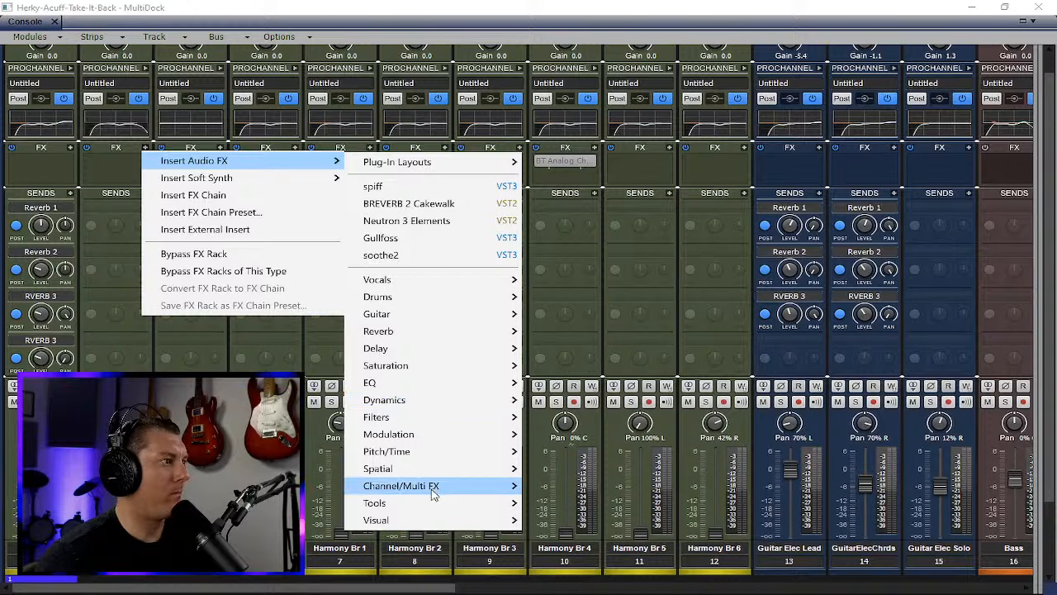
mouse_move(430, 489)
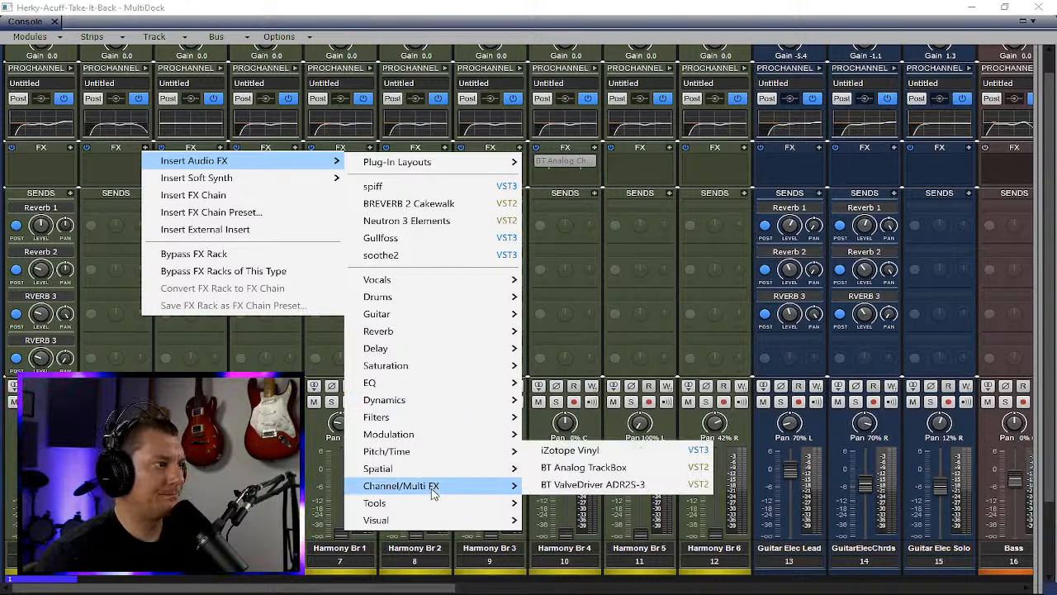
mouse_move(475, 510)
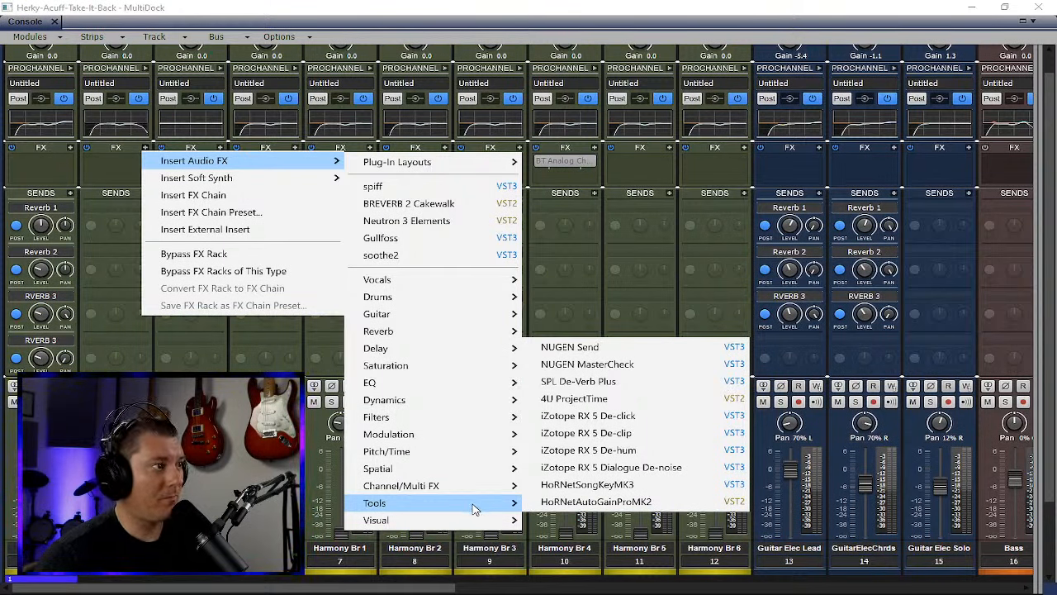
mouse_move(434, 521)
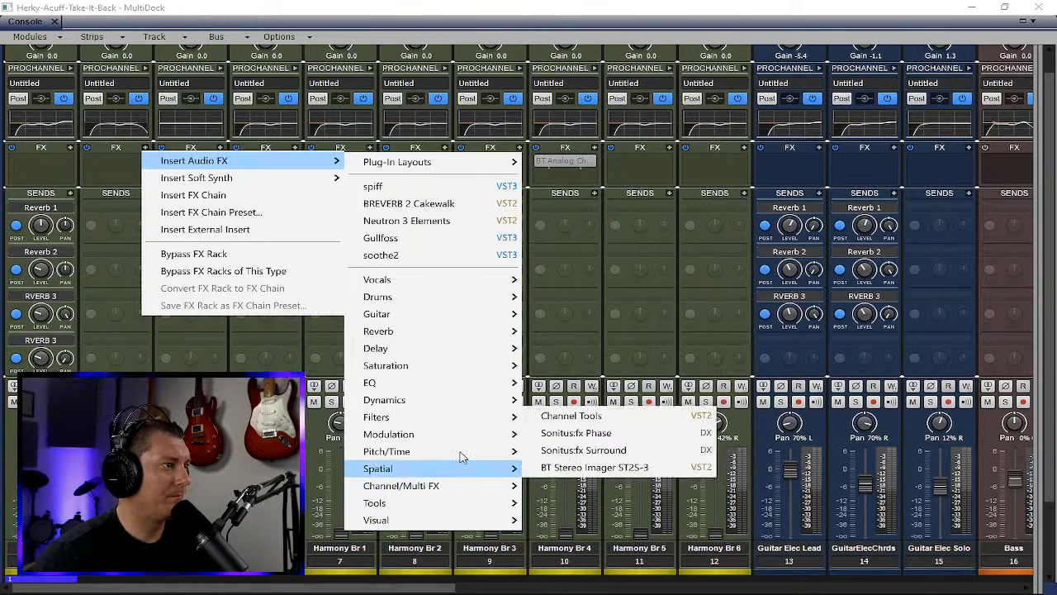
mouse_move(483, 456)
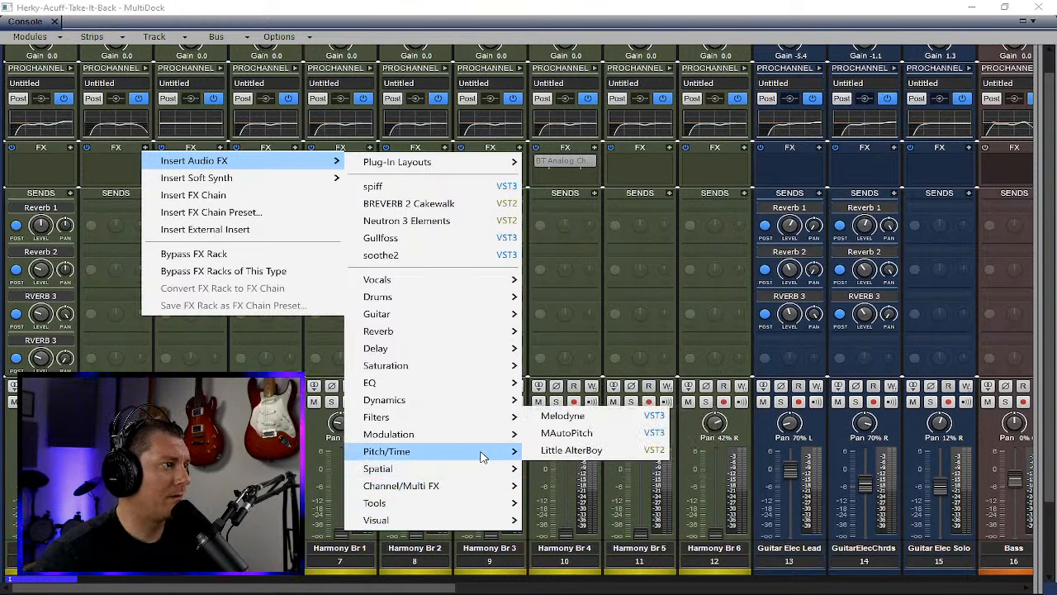
left_click(578, 450)
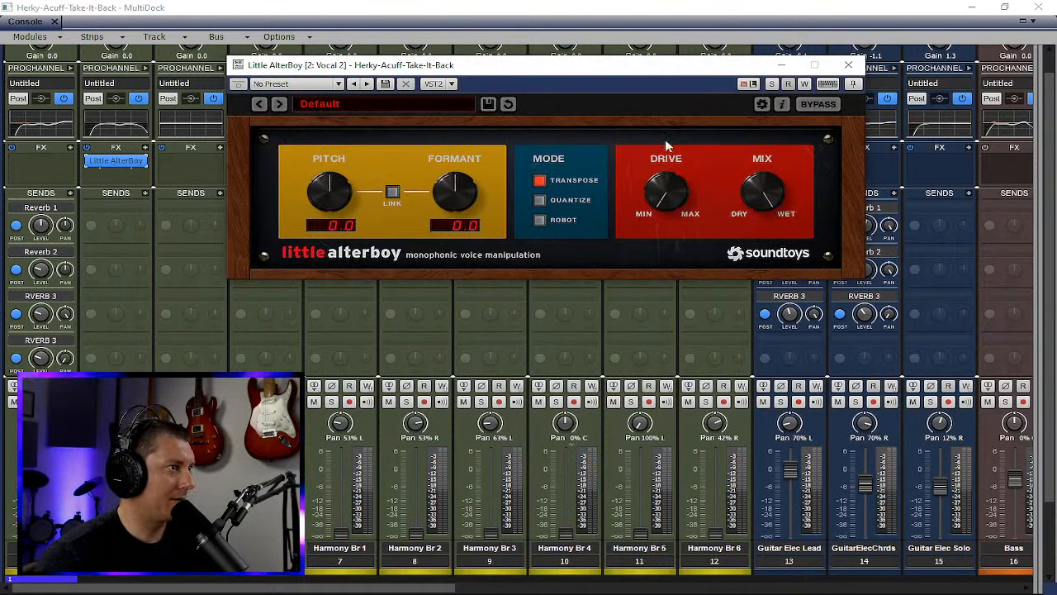
- Load the 05 Rich 5ths preset in Little AlterBoy on Vocal 2
left_click(404, 106)
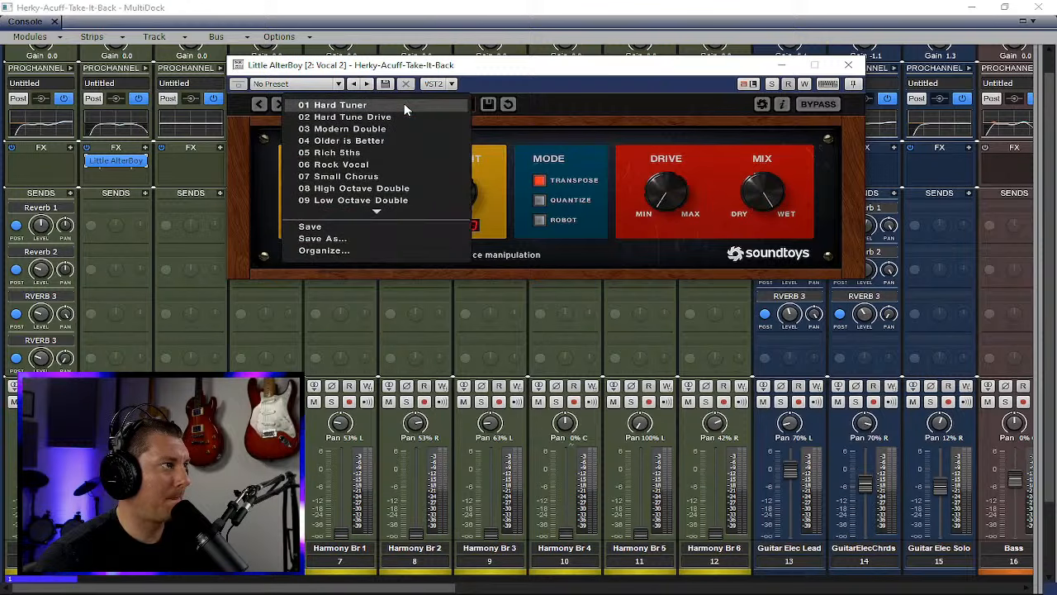
left_click(381, 157)
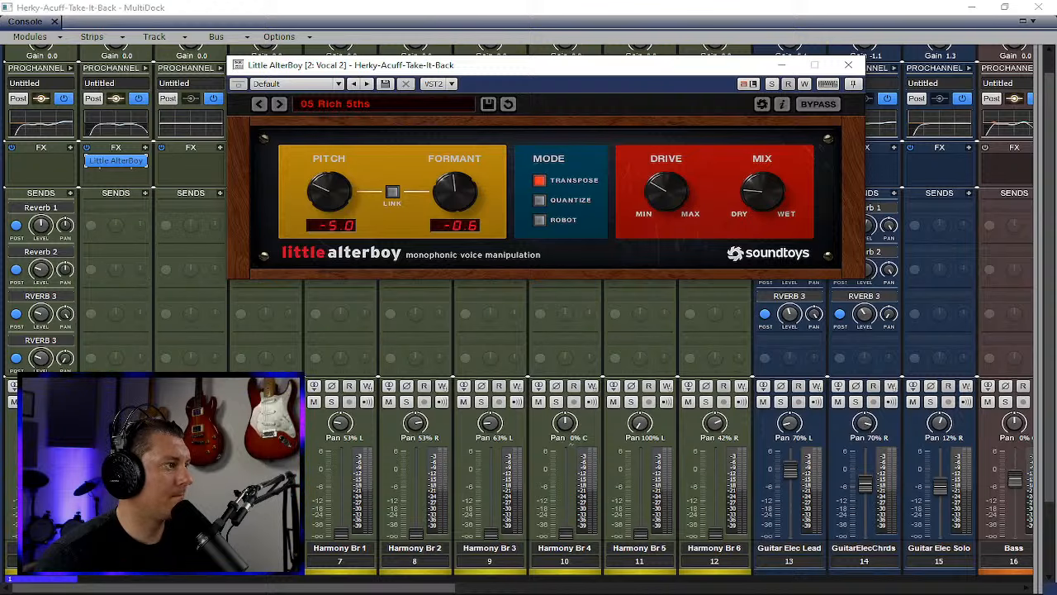
key("Escape")
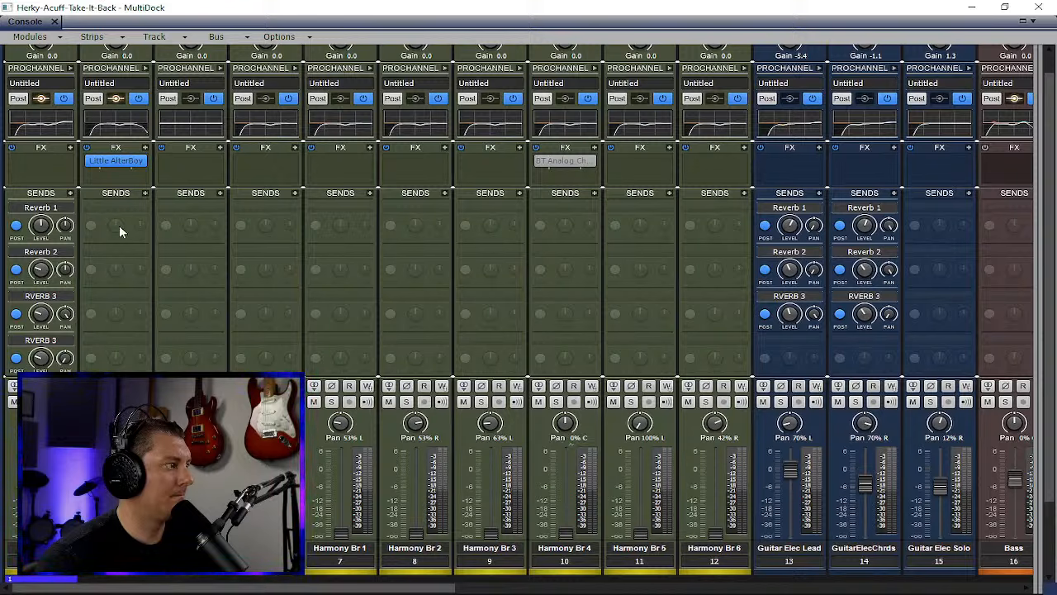
- Raise Drive and Mix to about halfway in Vocal 2's Little AlterBoy and save the project
double_click(116, 160)
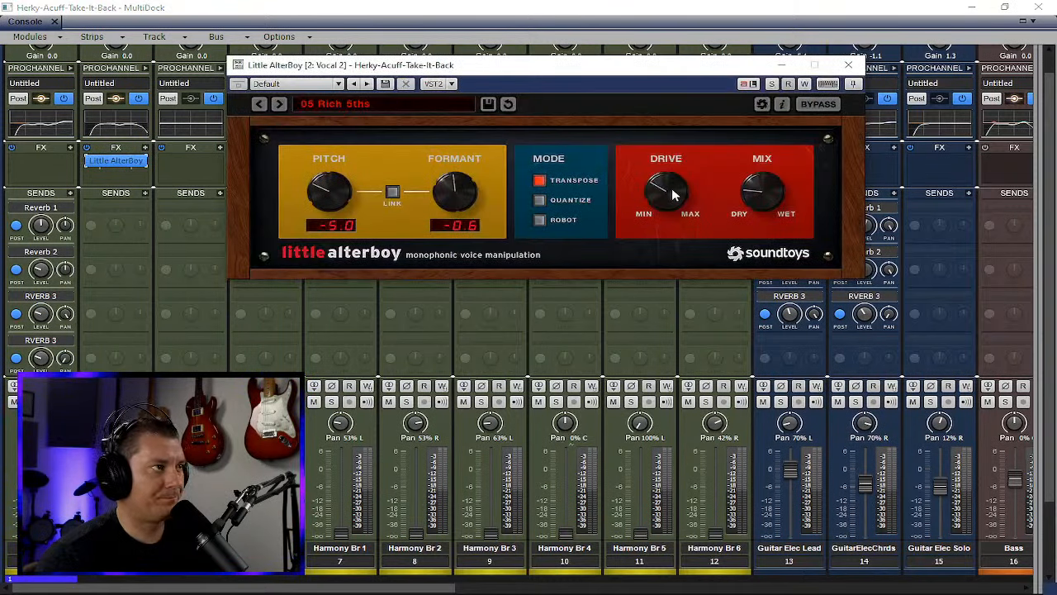
left_click_drag(758, 198, 761, 159)
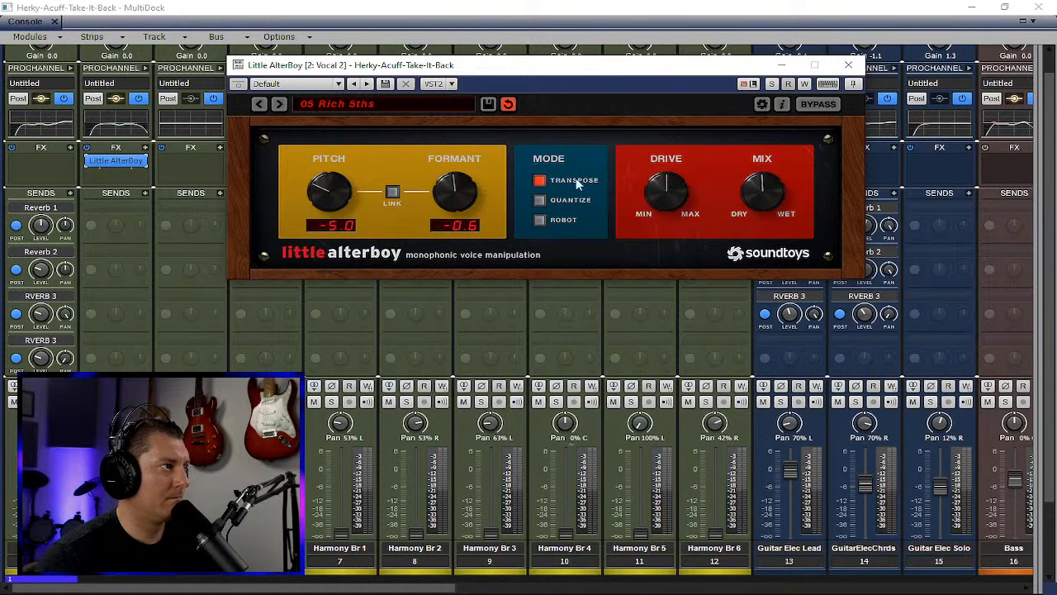
left_click(848, 64)
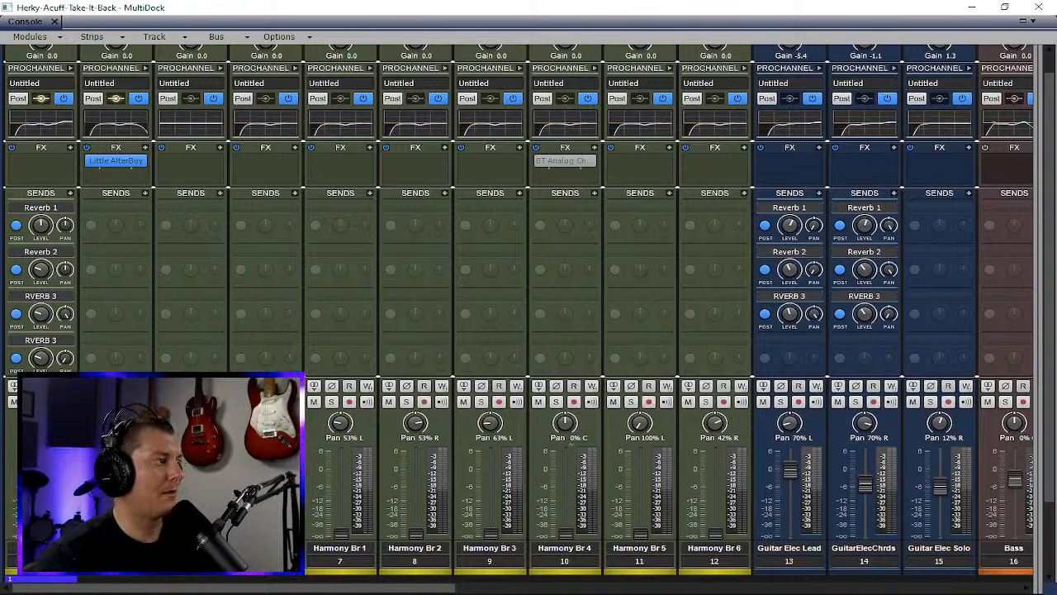
key("ctrl+s")
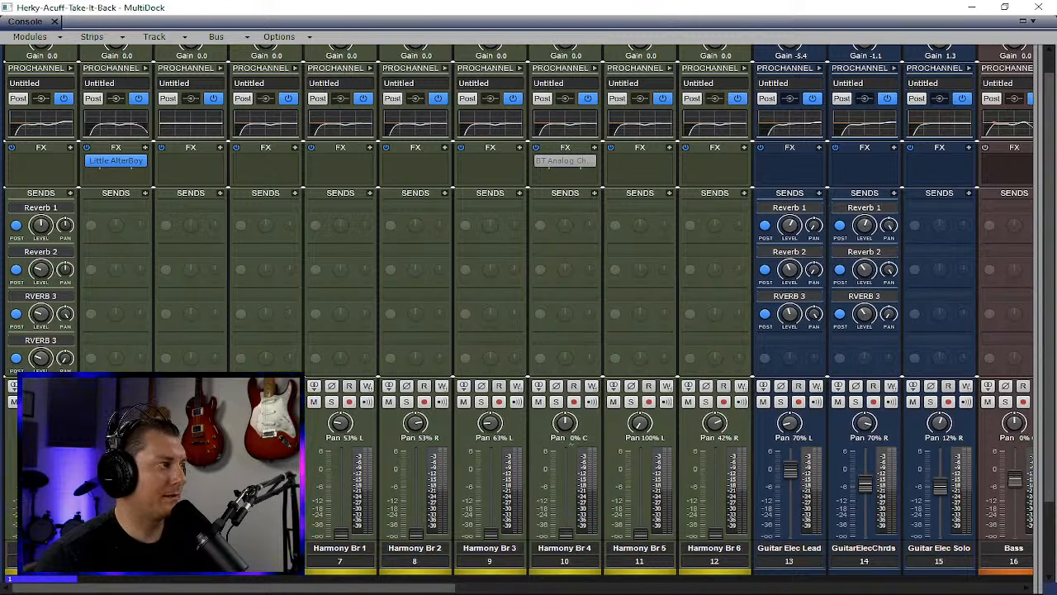
key("ctrl+s")
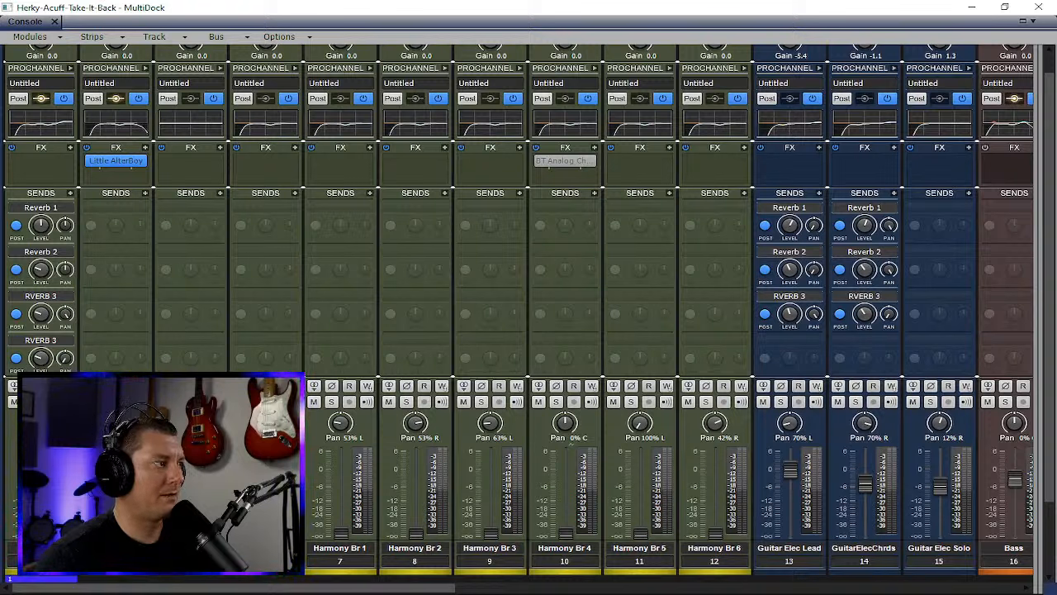
- Stop playback and minimize the console window to return to the track view
key("space")
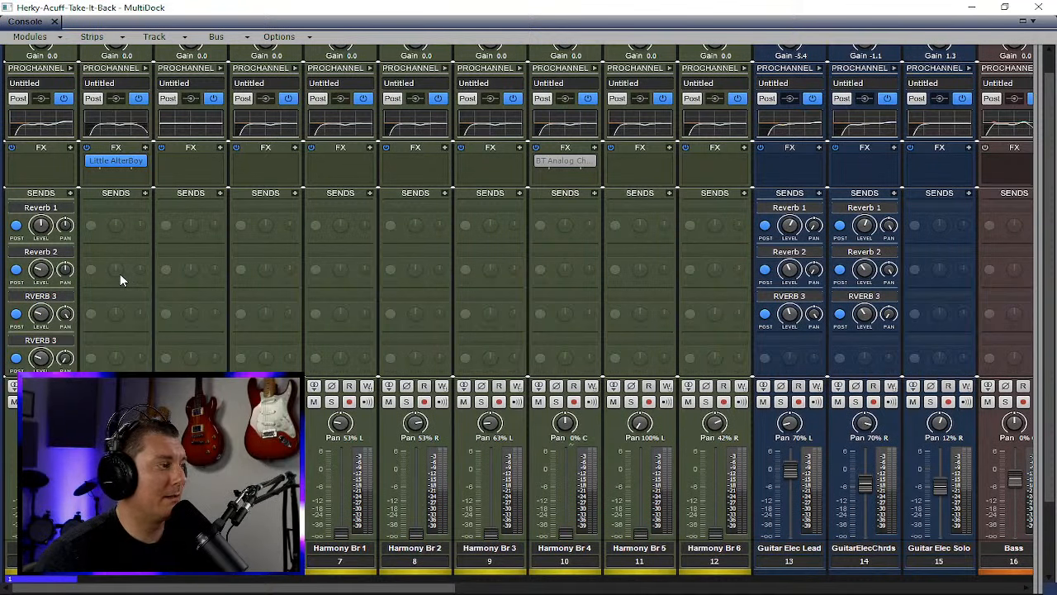
left_click(972, 7)
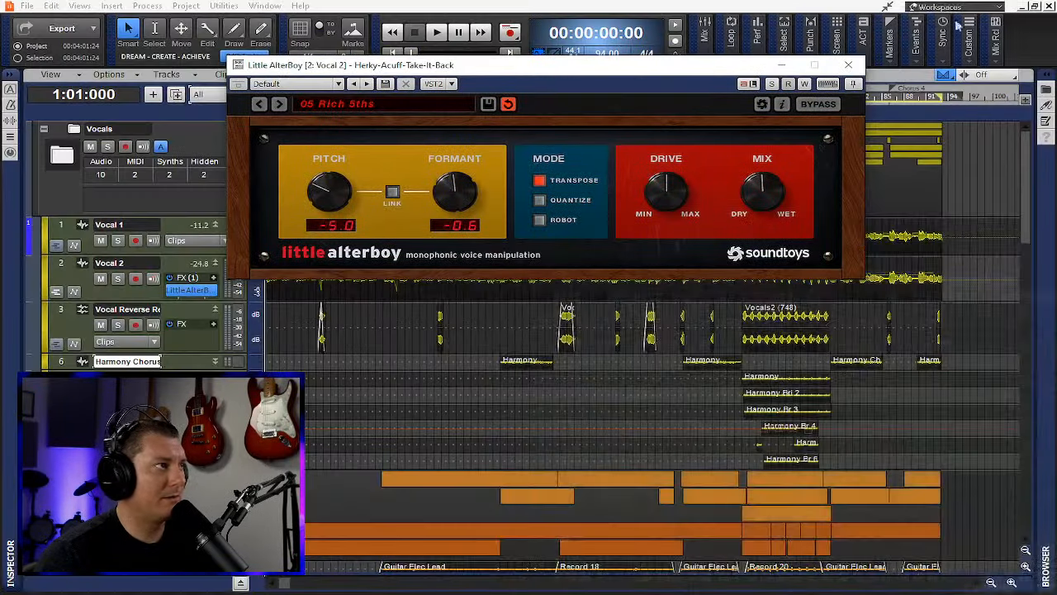
- Save the project and insert soothe2 in the FX rack of Vocal 1
left_click_drag(601, 71, 663, 121)
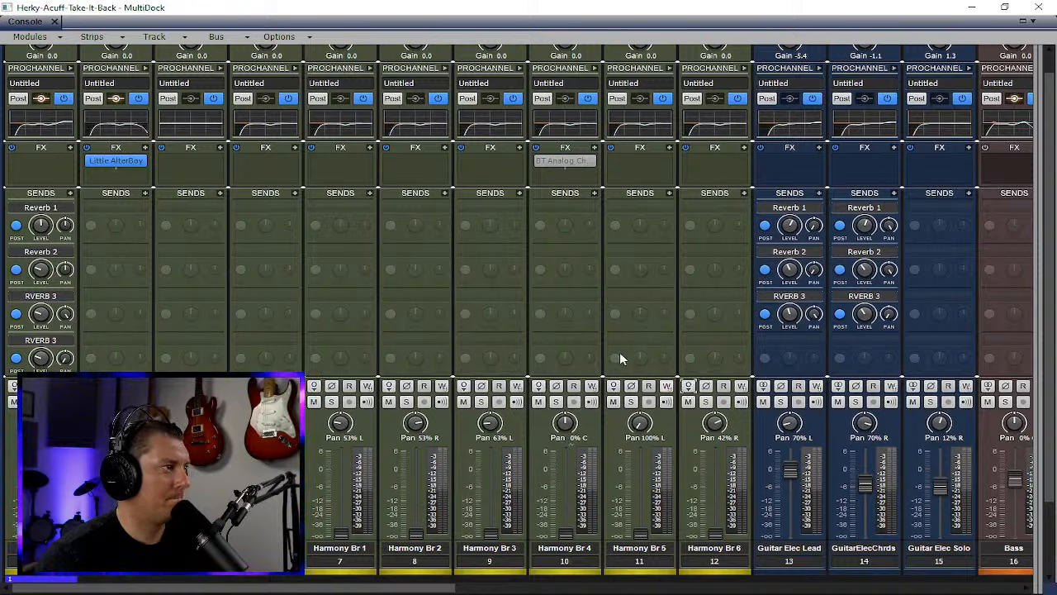
key("ctrl+s")
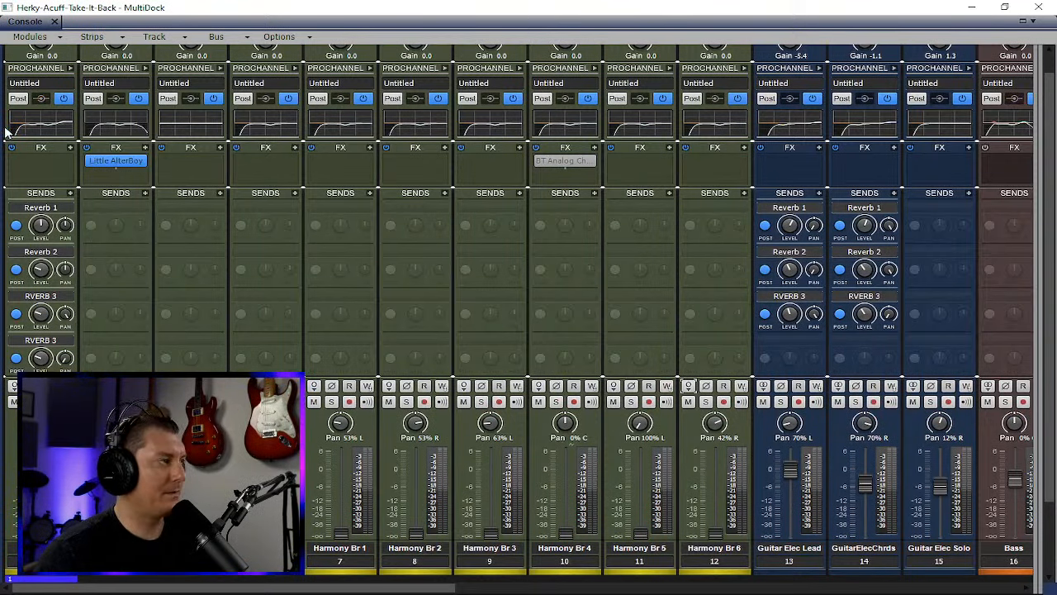
right_click(54, 163)
mouse_move(76, 168)
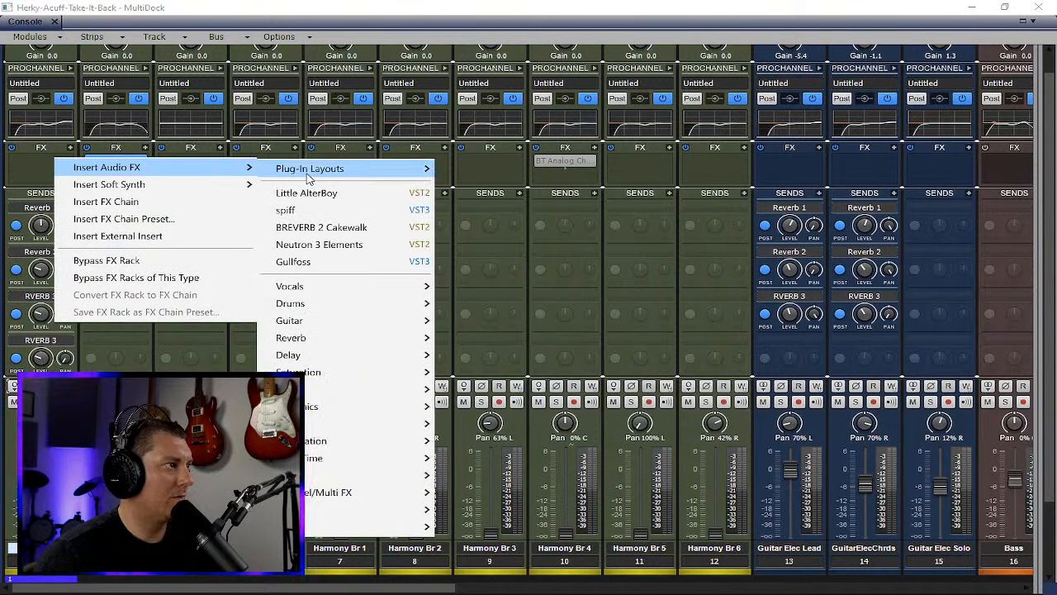
mouse_move(342, 287)
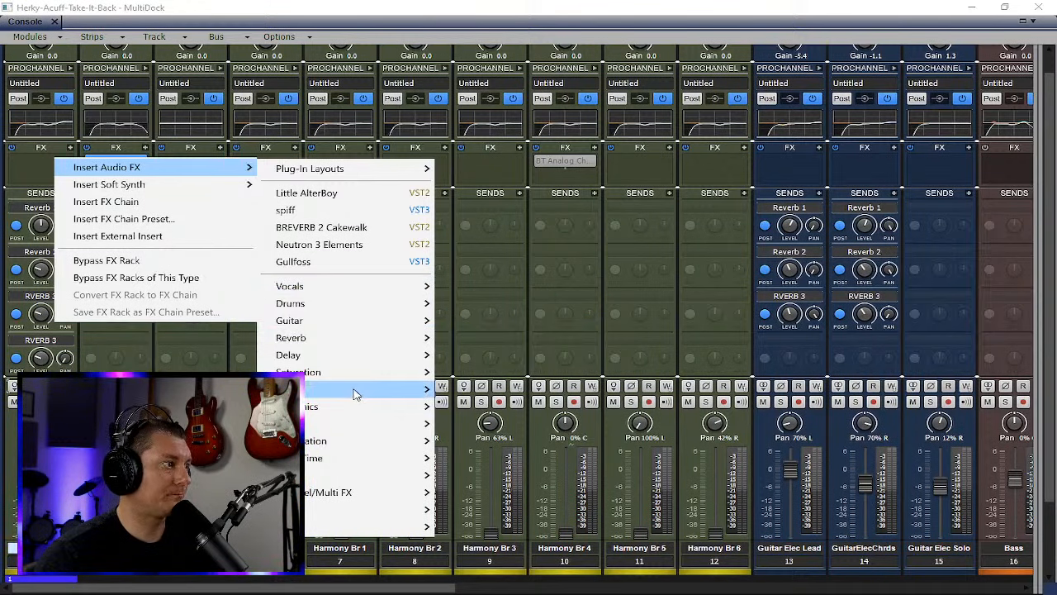
mouse_move(355, 389)
left_click(511, 318)
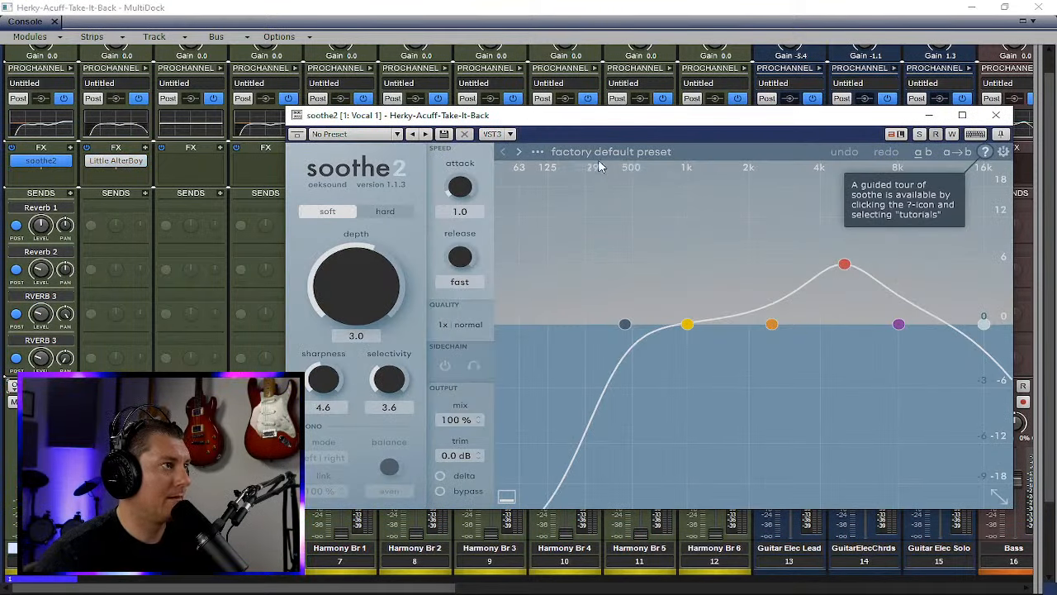
- Load the Vocals preset "De-ess and that's that" in Vocal 1's soothe2 and close the plug-in window
left_click(578, 152)
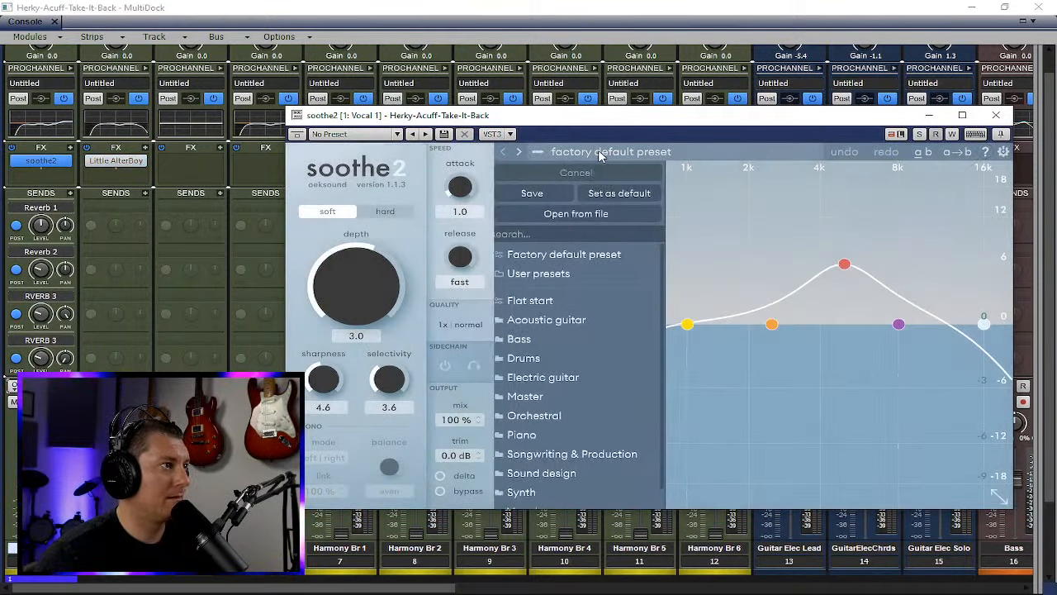
scroll(533, 437, "down", 1)
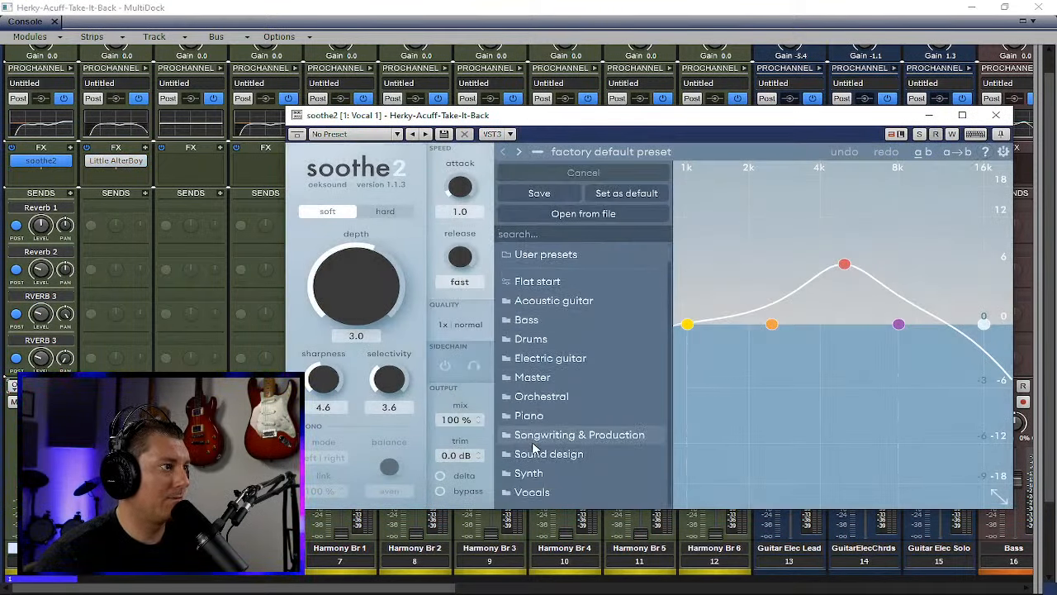
mouse_move(529, 492)
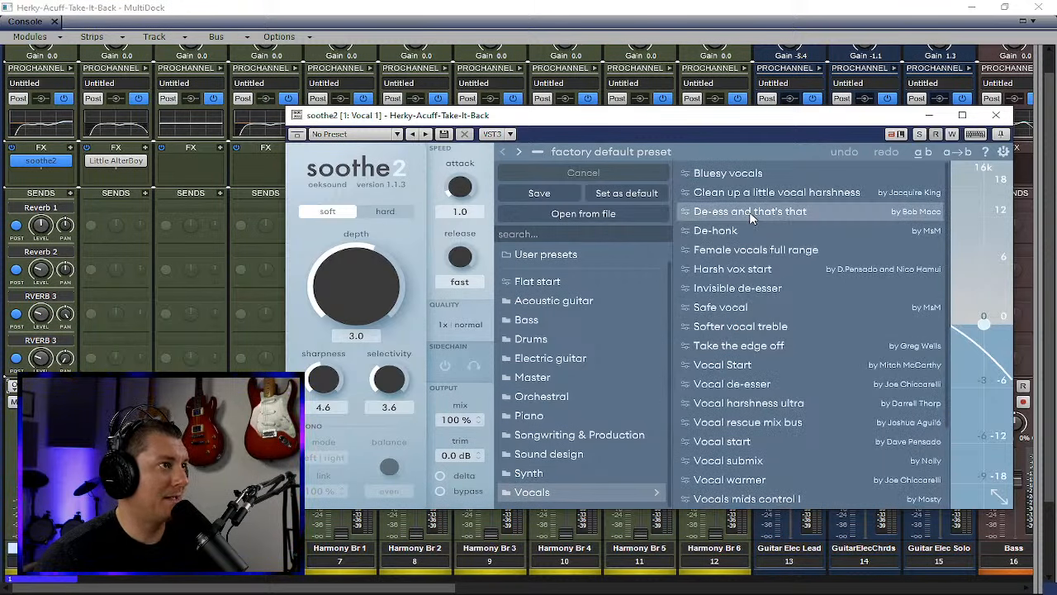
left_click(750, 211)
left_click(997, 115)
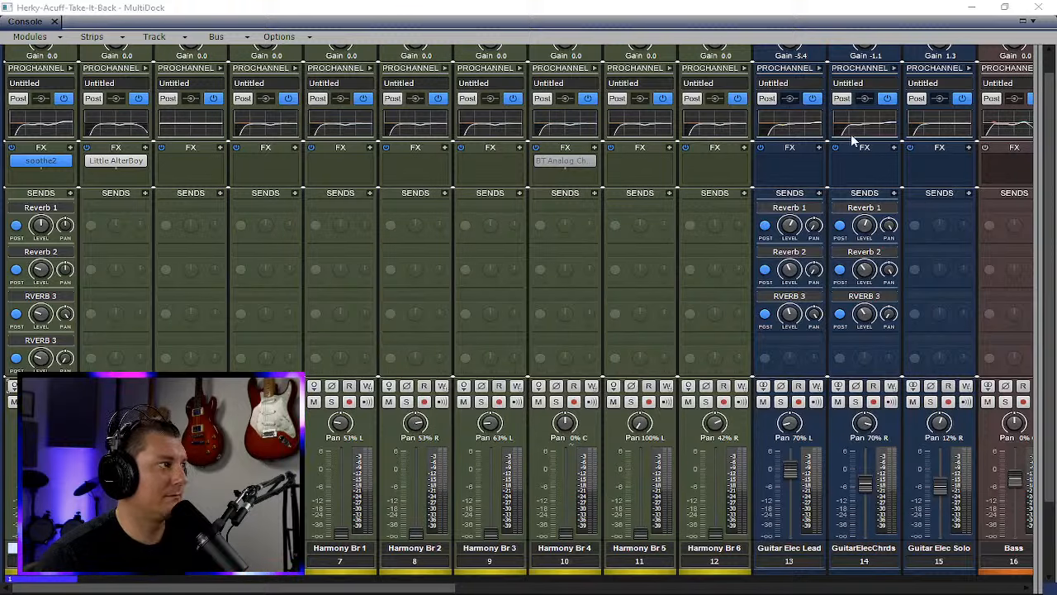
- Raise the depth of Vocal 1's soothe2 to about 4.2, close the plug-in window and save the project
double_click(45, 162)
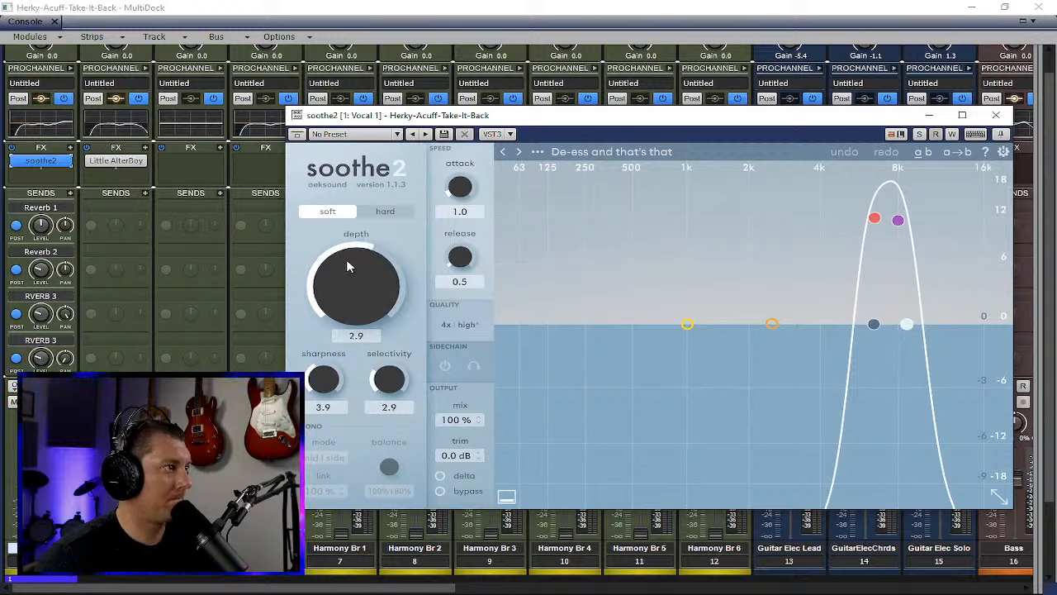
mouse_move(346, 256)
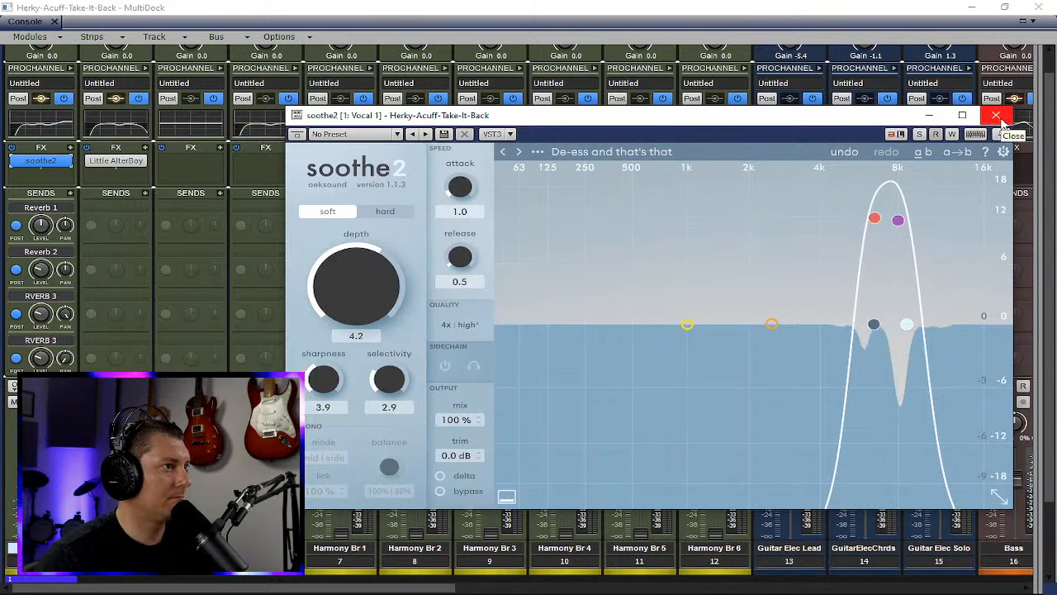
left_click(996, 115)
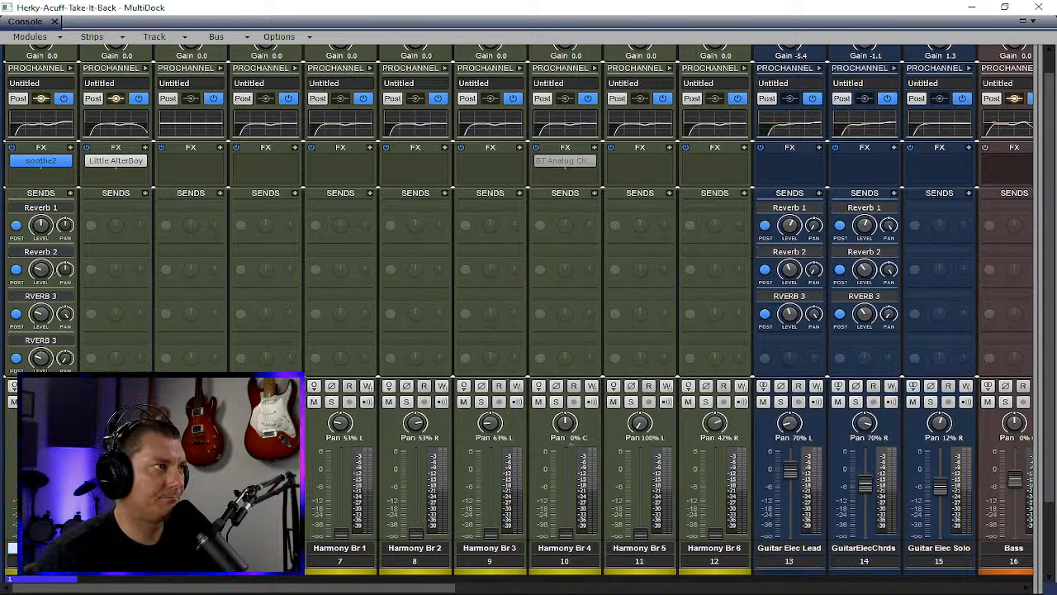
key("ctrl+s")
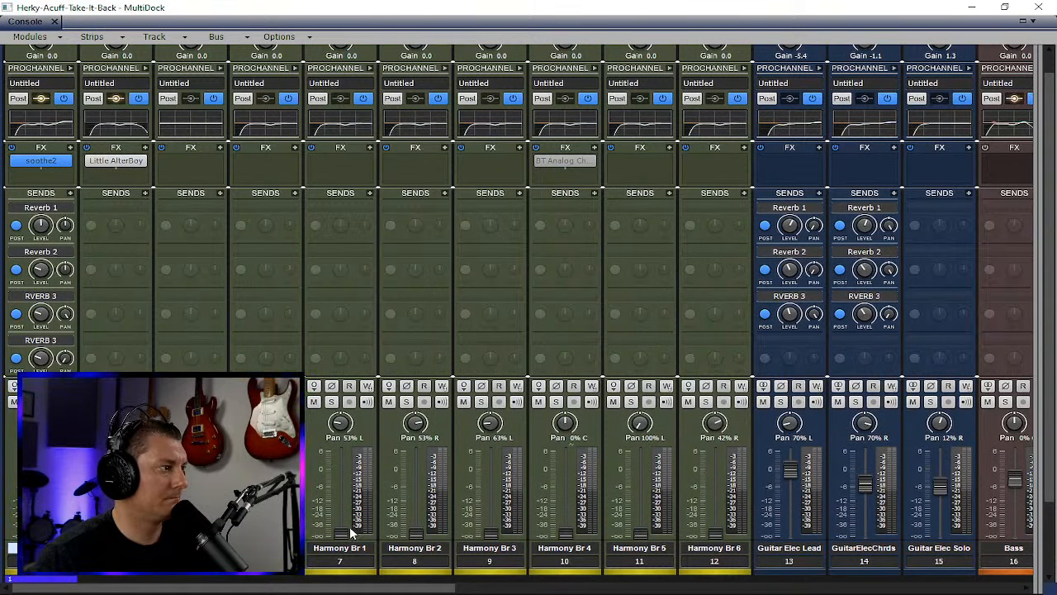
- Select the six harmony bridge tracks, Harmony Br 1 to Harmony Br 6, and raise their faders together to -5.6 dB
scroll(328, 563, "down", 3)
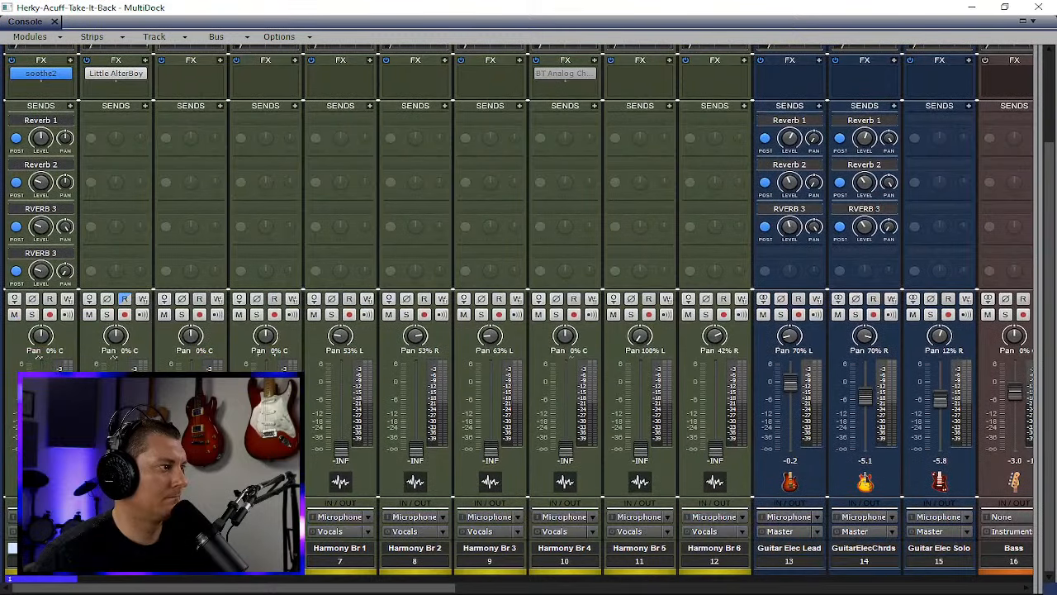
left_click_drag(328, 563, 712, 563)
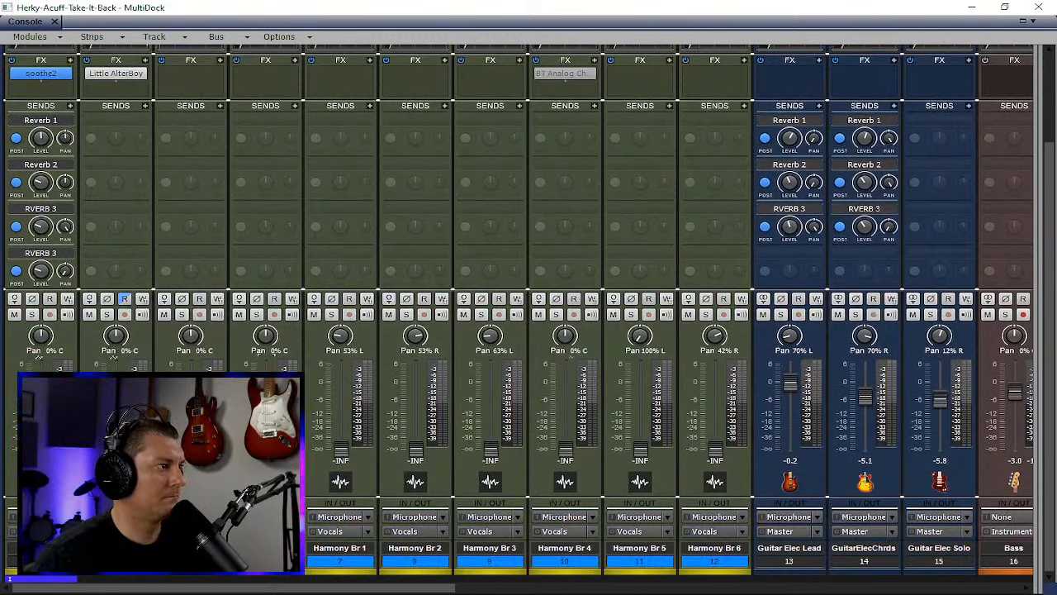
left_click_drag(715, 447, 715, 417)
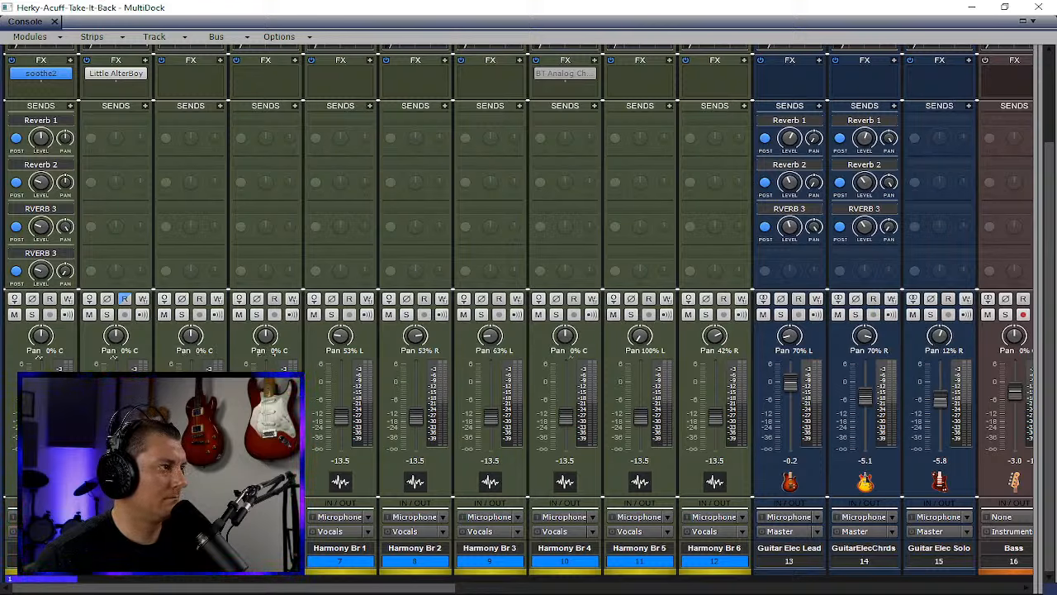
mouse_move(715, 416)
left_mouse_down()
mouse_move(715, 449)
mouse_move(715, 400)
left_mouse_up()
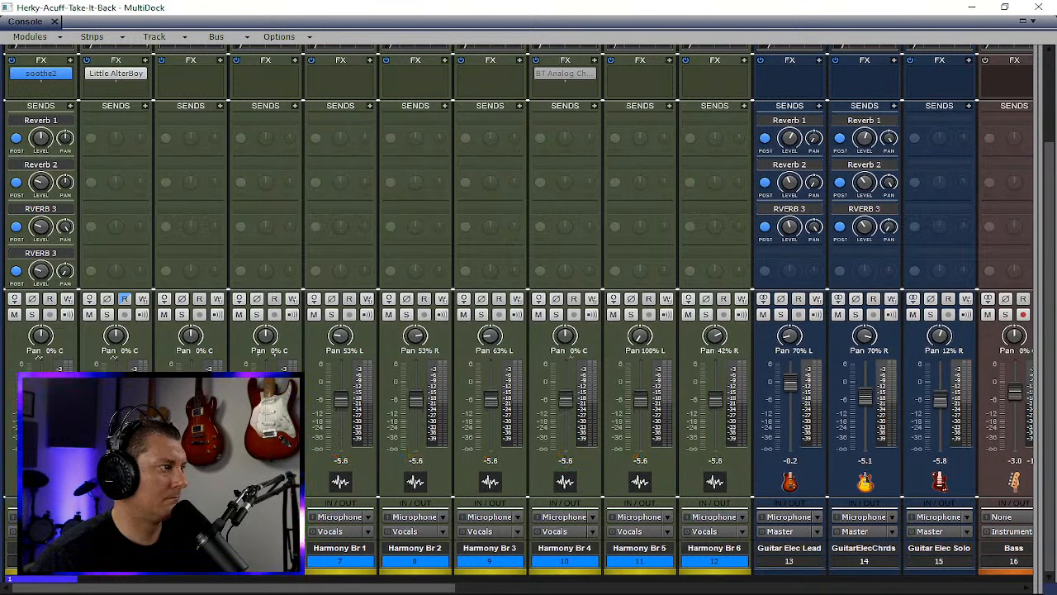
- Add an RVERB 3 send to the Vocal Reverse track, with a reduced send level and panned left
scroll(211, 202, "up", 1)
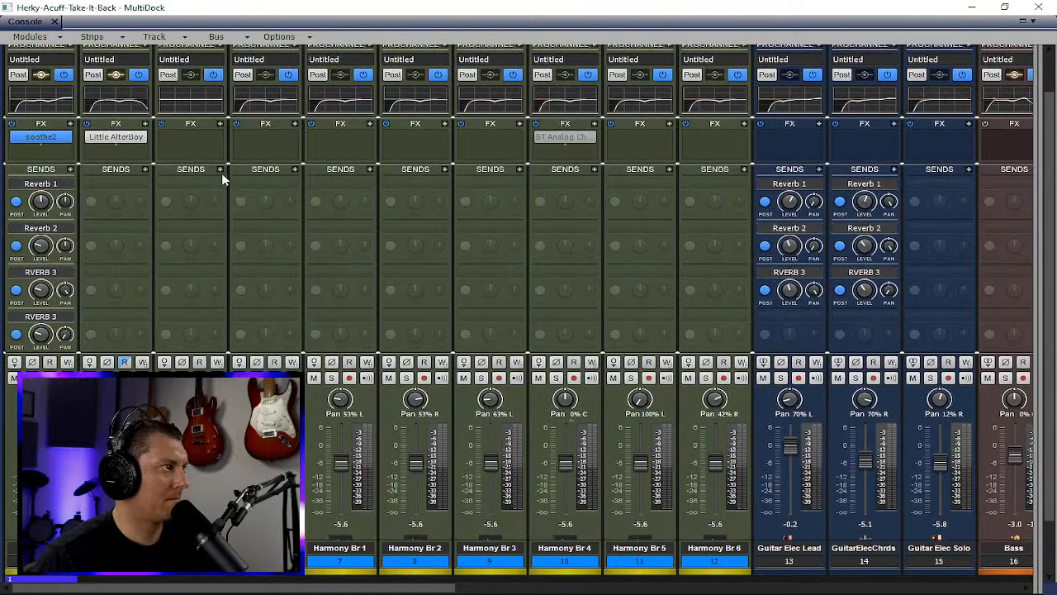
left_click(221, 171)
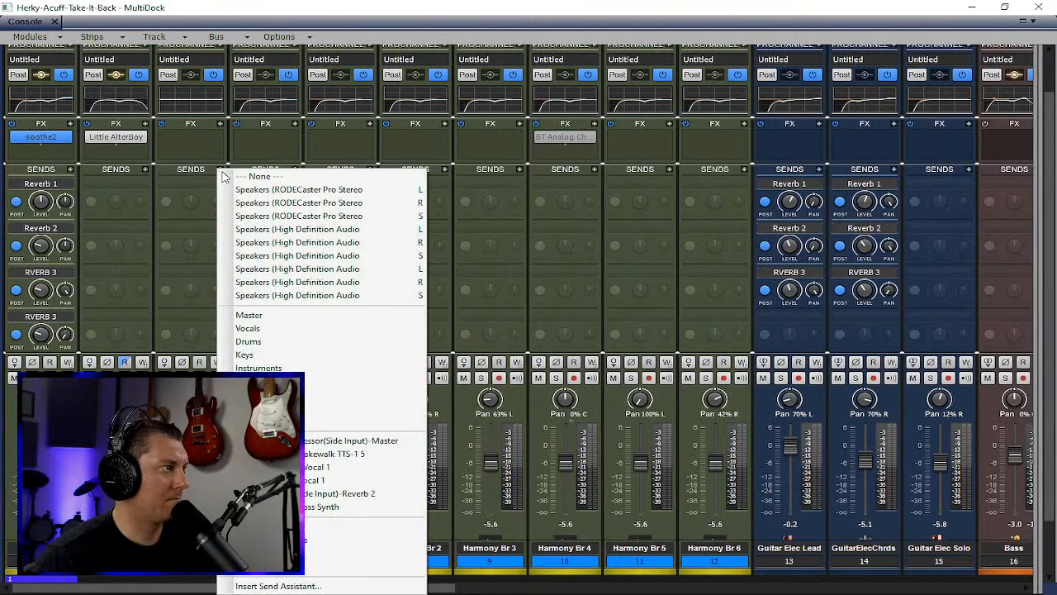
left_click(268, 407)
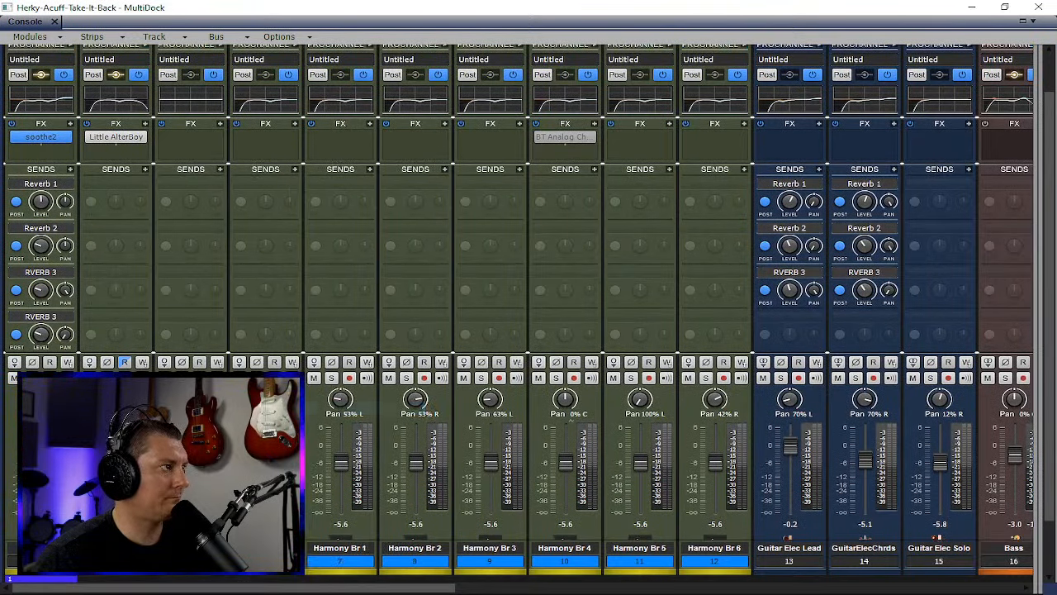
left_click_drag(192, 204, 192, 230)
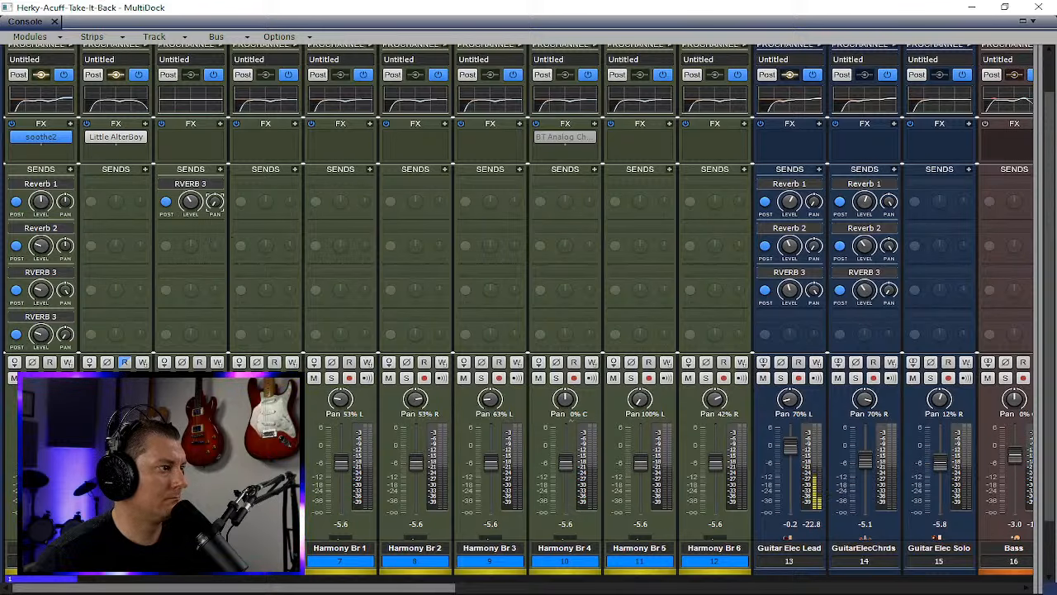
- Raise the Kick fader to about 0 dB and the Kick 2 fader to about -0.3 dB
left_click_drag(413, 587, 698, 587)
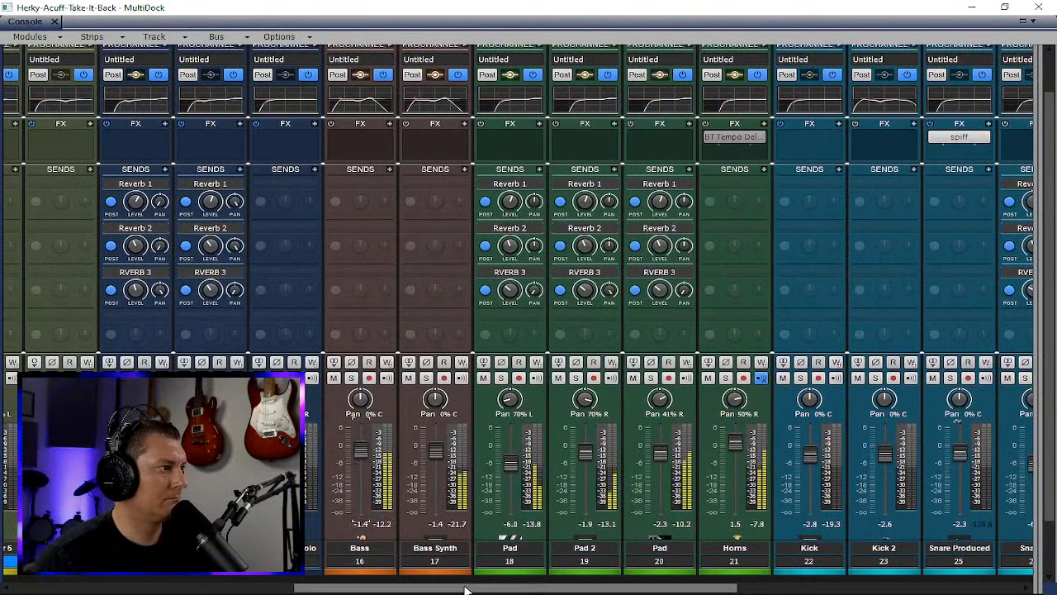
left_click_drag(446, 587, 626, 587)
left_click_drag(462, 460, 462, 453)
left_click_drag(396, 455, 396, 447)
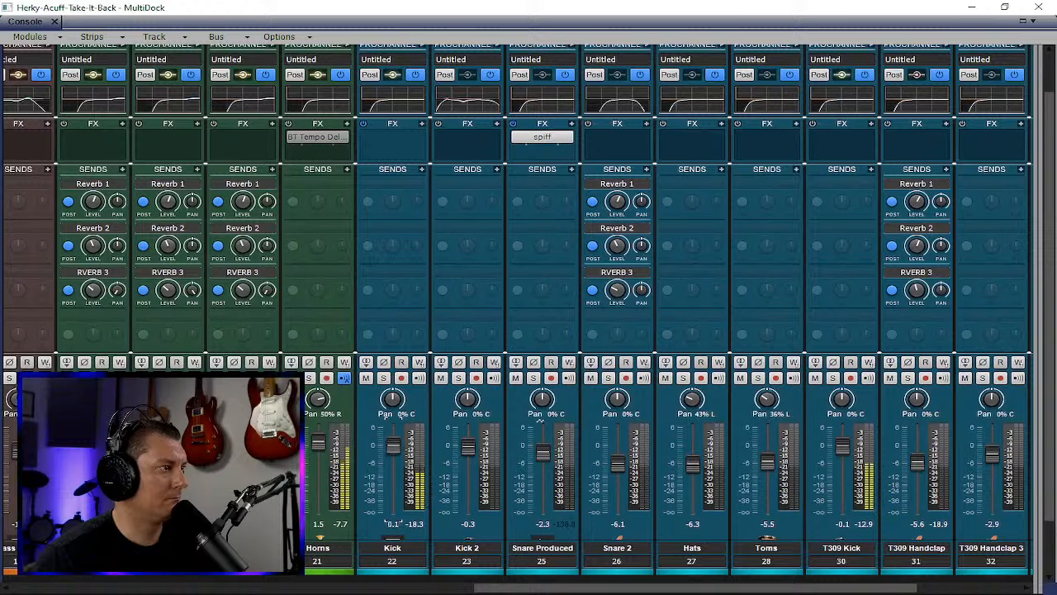
mouse_move(466, 447)
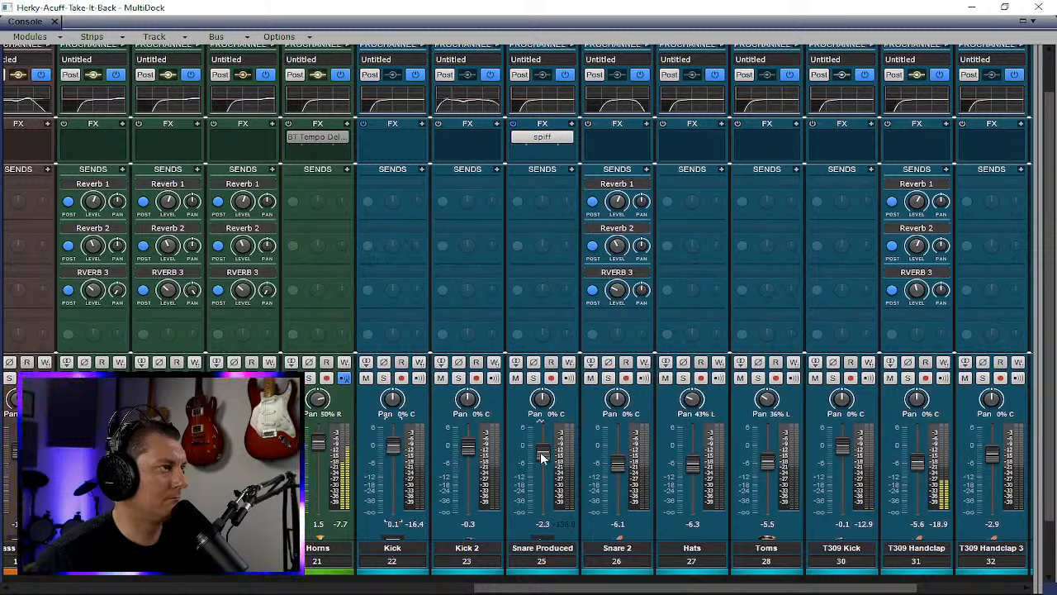
- Expand the Kick's ProChannel and boost its EQ low band at 65 Hz by about 3.9 dB
scroll(434, 204, "up", 2)
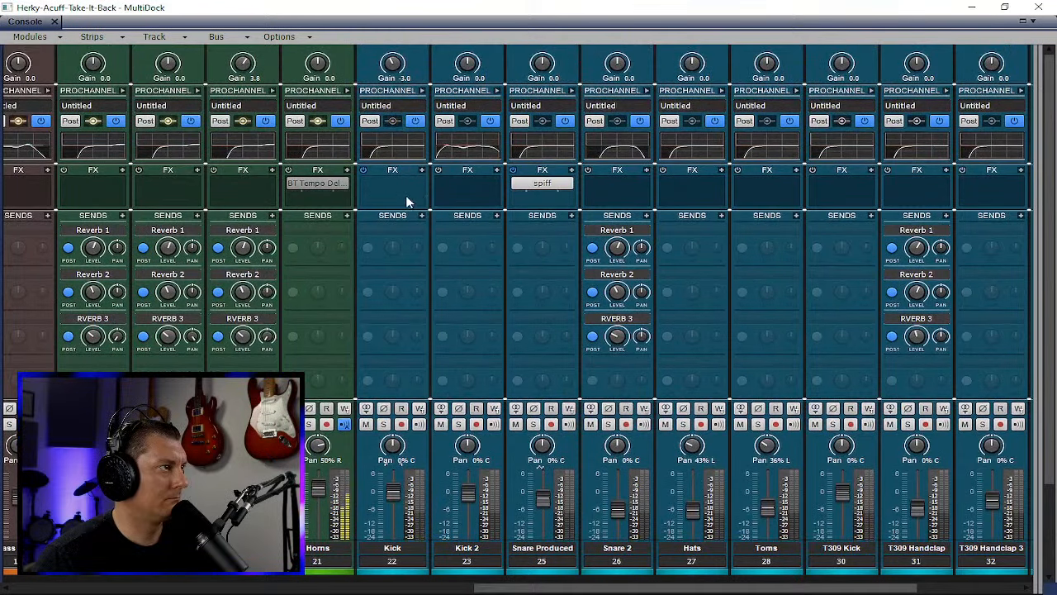
left_click(421, 91)
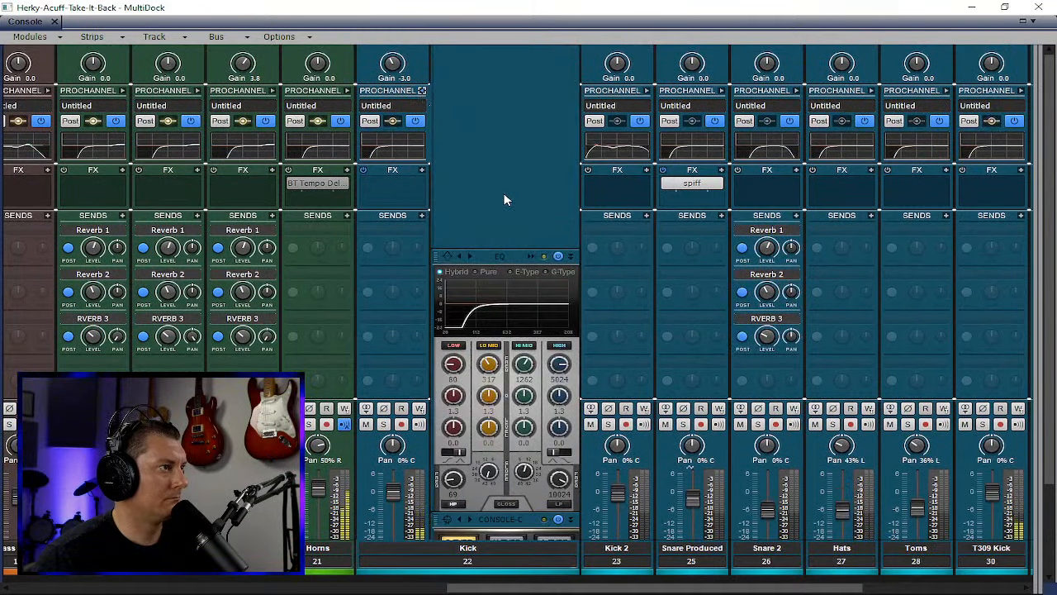
double_click(454, 380)
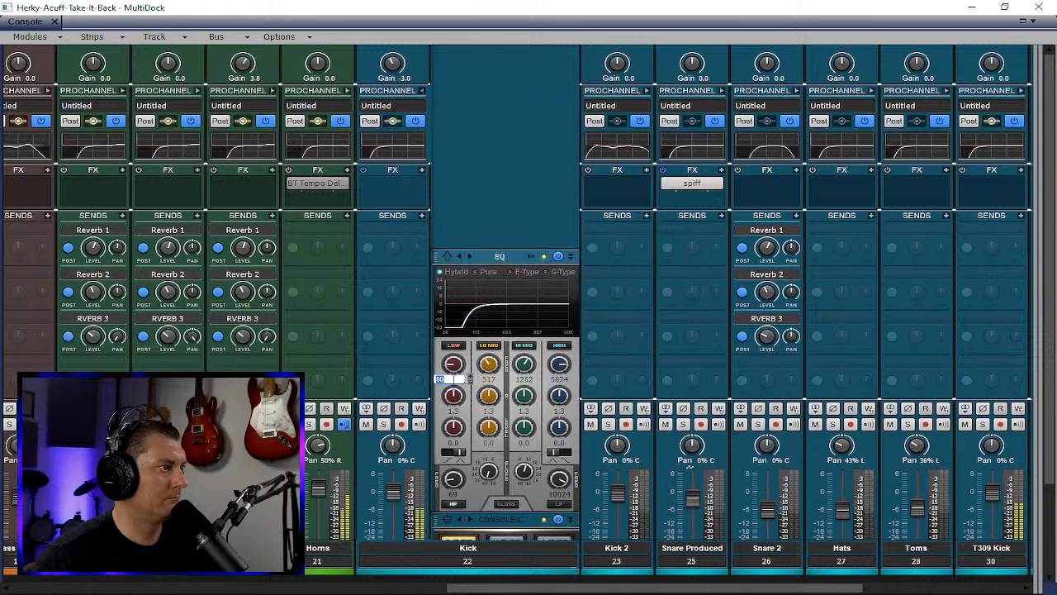
type("65")
key("Return")
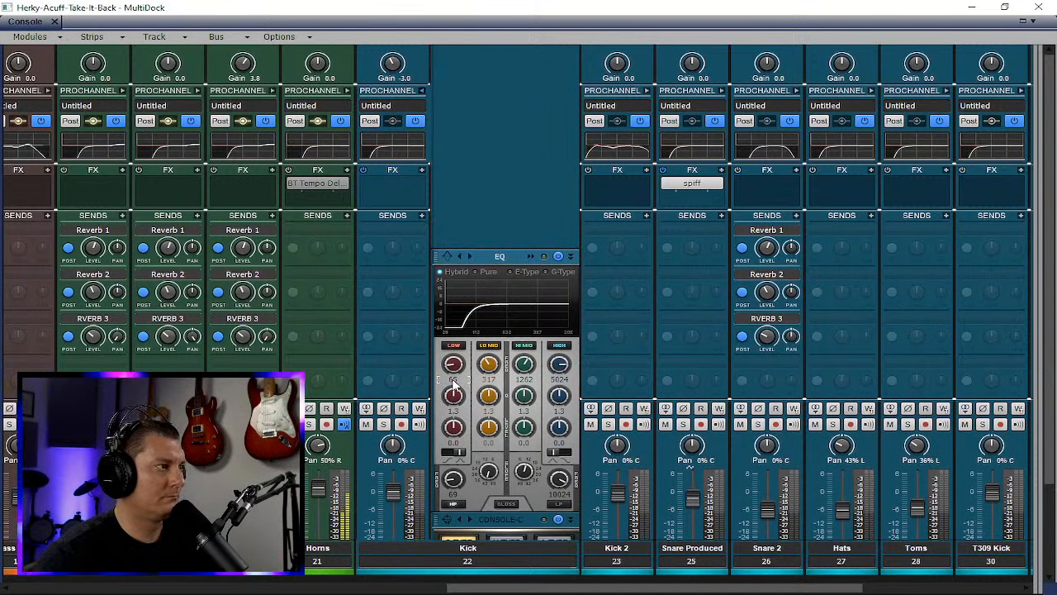
left_click_drag(454, 427, 453, 415)
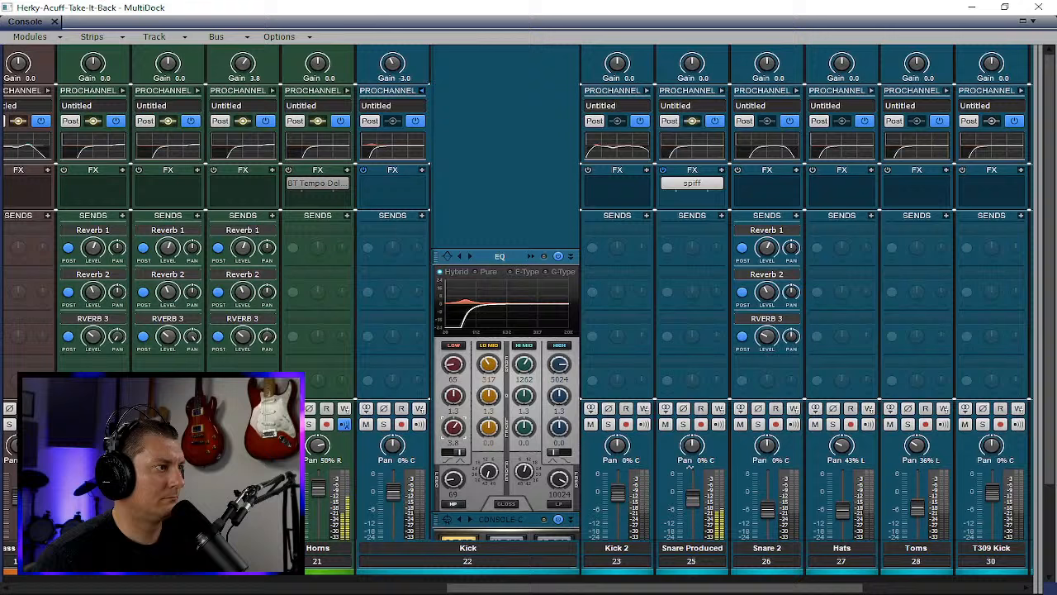
- Cut the Kick's EQ low-mid band at 400 Hz by about 3 dB and collapse its ProChannel
double_click(477, 379)
key("Return")
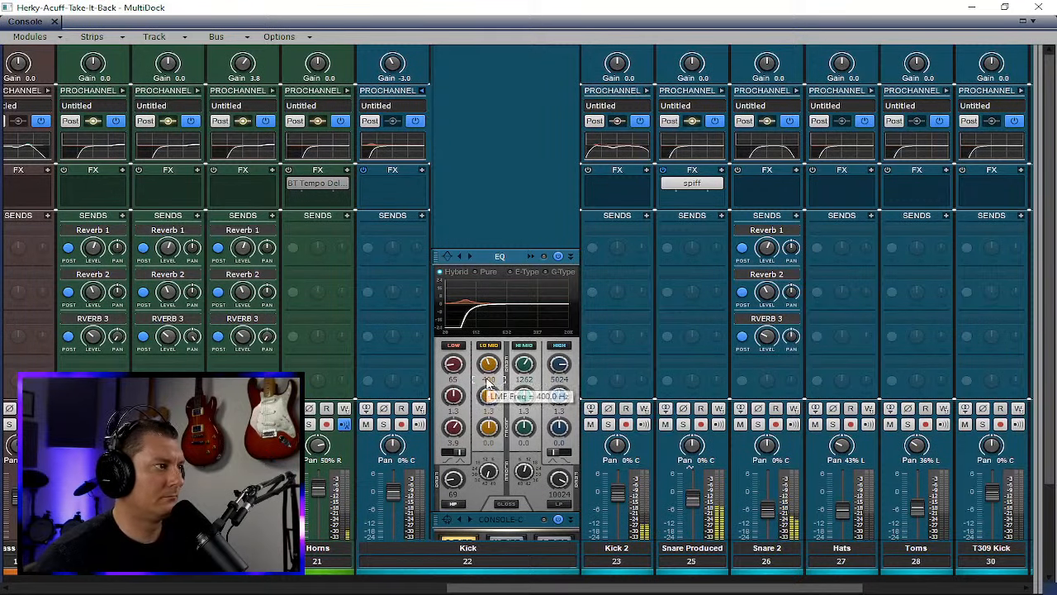
mouse_move(489, 427)
left_mouse_down()
mouse_move(489, 440)
mouse_move(504, 417)
left_mouse_up()
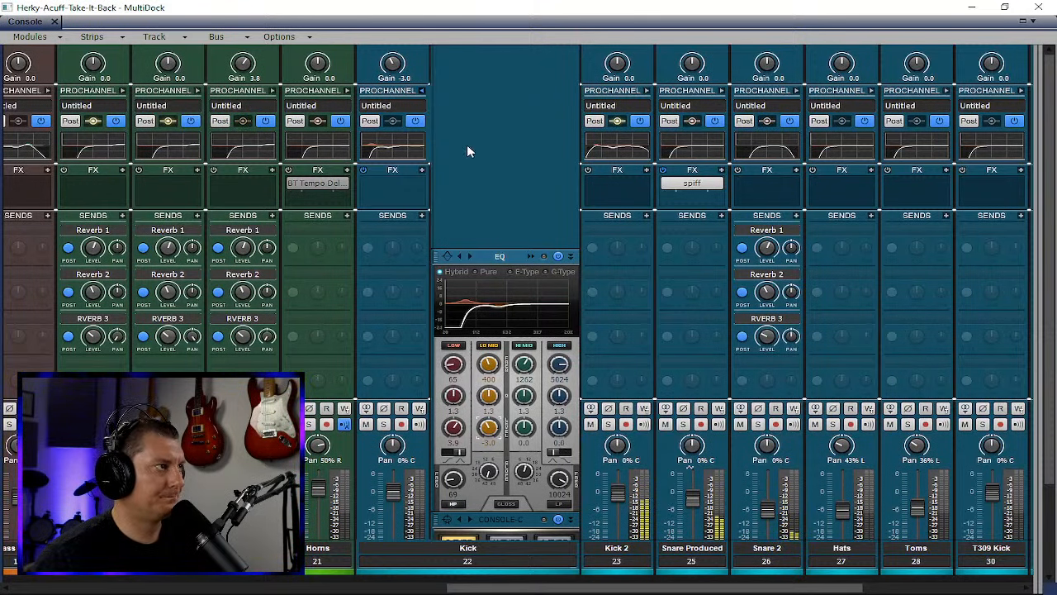
left_click(422, 90)
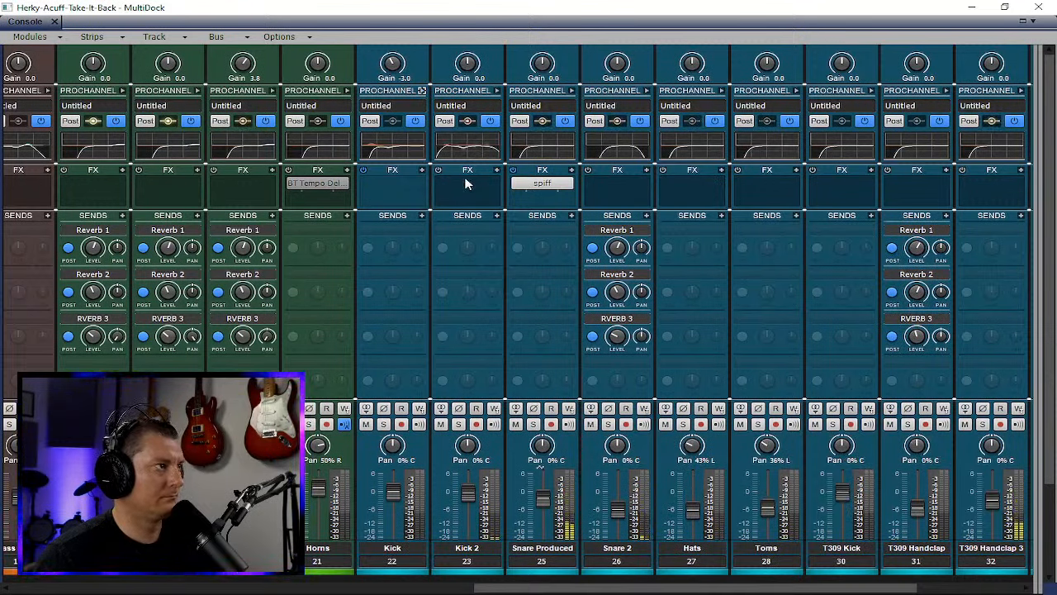
- Expand the Kick 2 ProChannel and insert the Bark Of Dog module
left_click(496, 90)
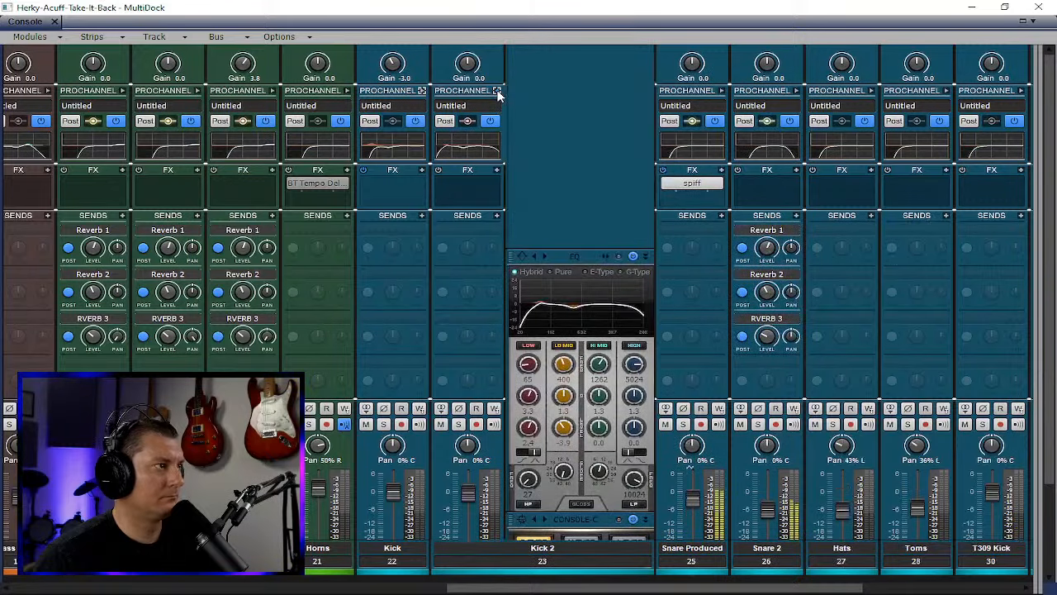
right_click(593, 207)
mouse_move(624, 216)
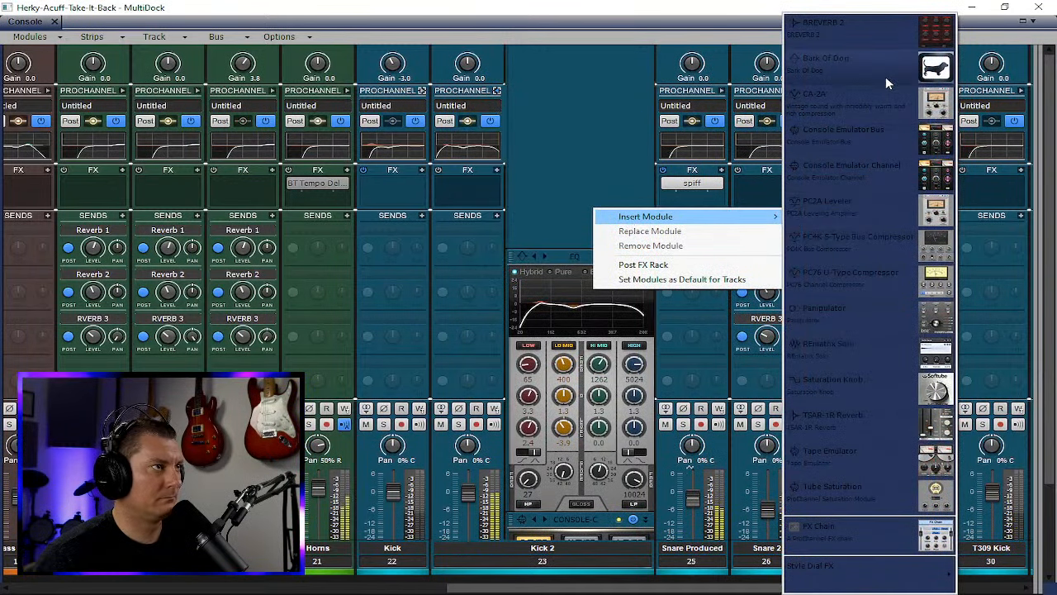
left_click(885, 76)
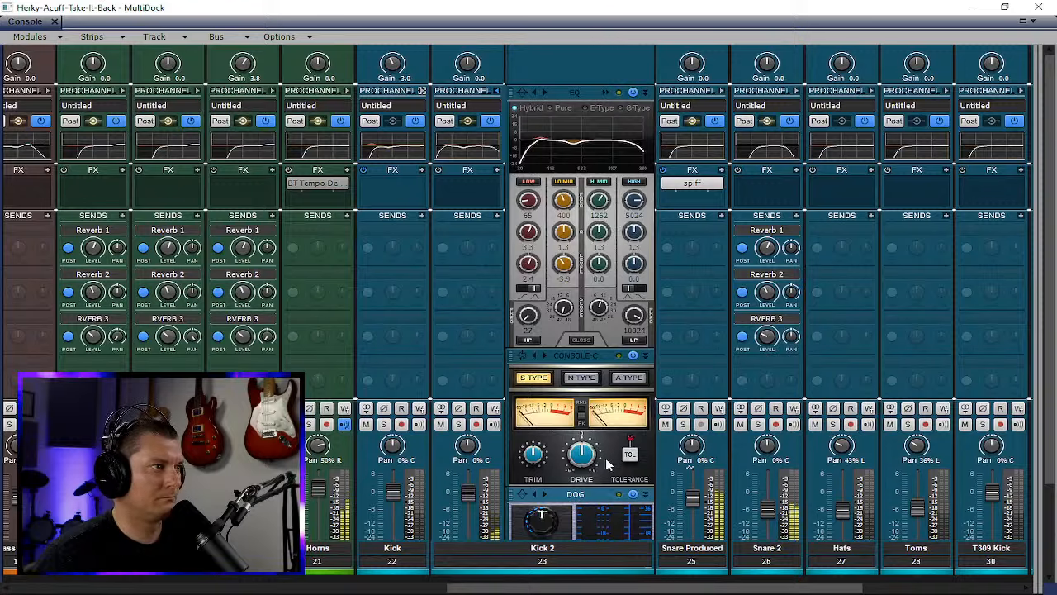
- Move the Bark Of Dog module above the EQ in Kick 2's ProChannel and set its Amplitude to 1.1 dB
left_click_drag(592, 496, 593, 183)
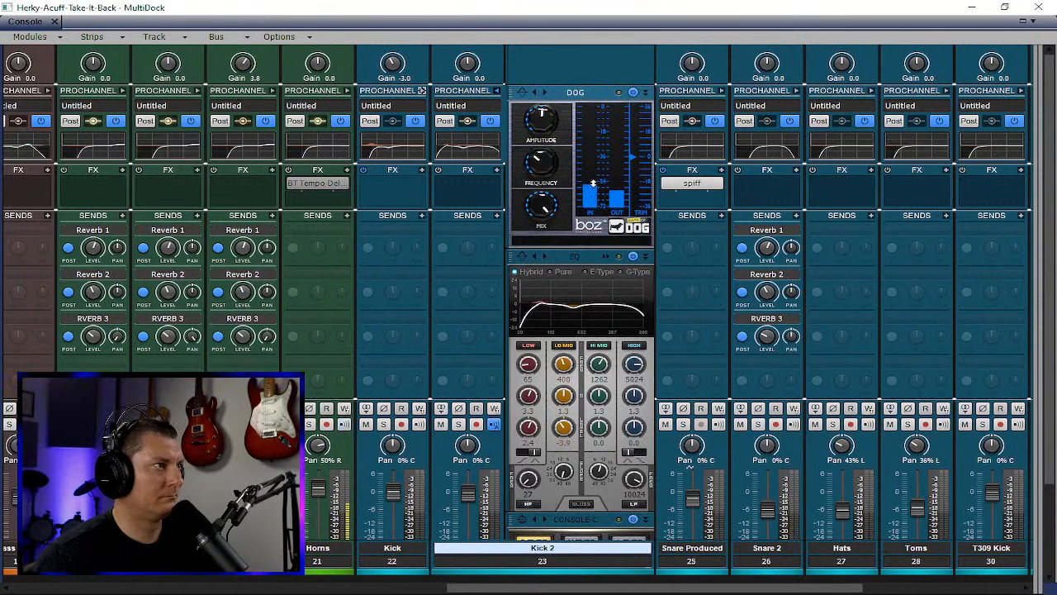
left_click_drag(546, 125, 540, 112)
left_click_drag(541, 162, 545, 172)
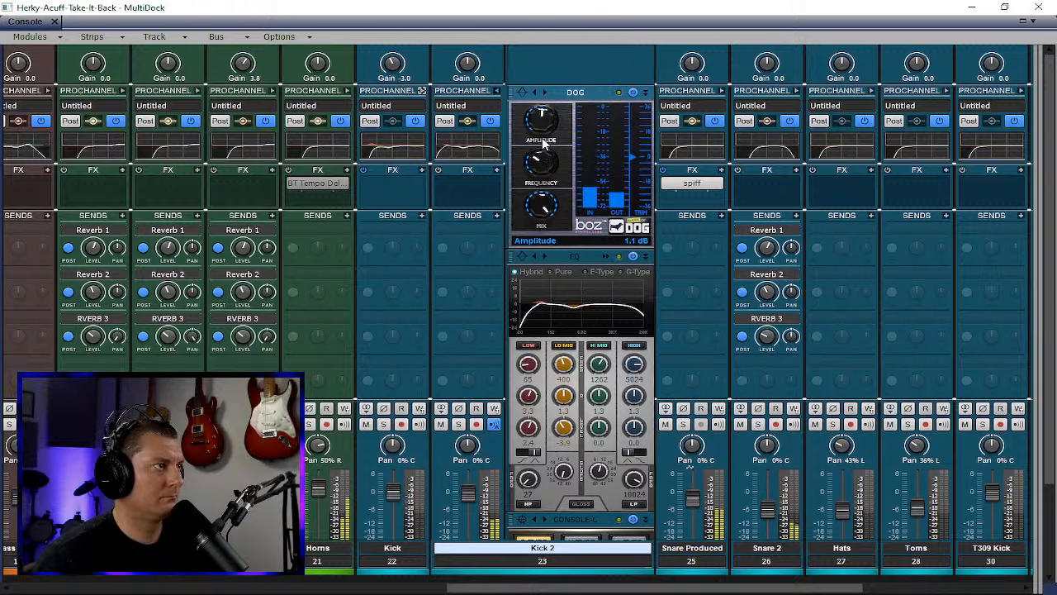
left_click(498, 92)
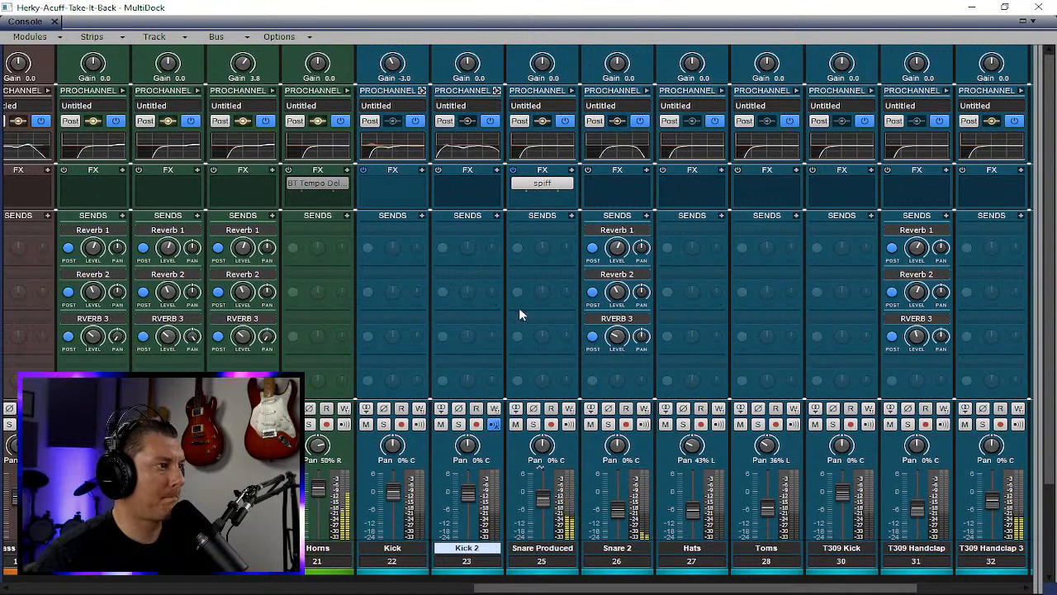
- Insert a new stereo bus and place it between the Drums and Keys buses
left_click_drag(522, 584, 608, 583)
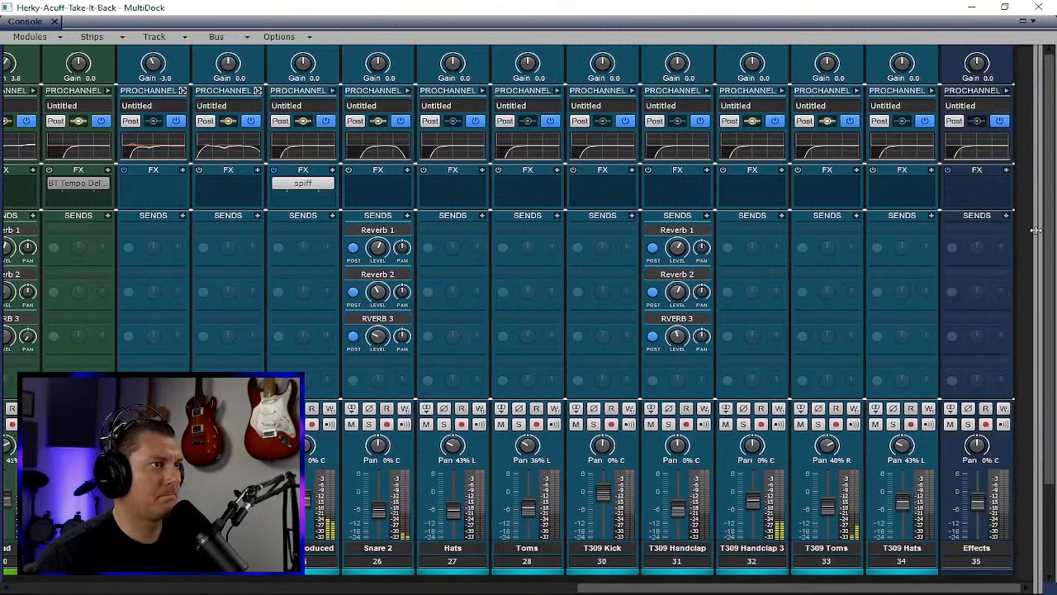
left_click_drag(1035, 248, 404, 307)
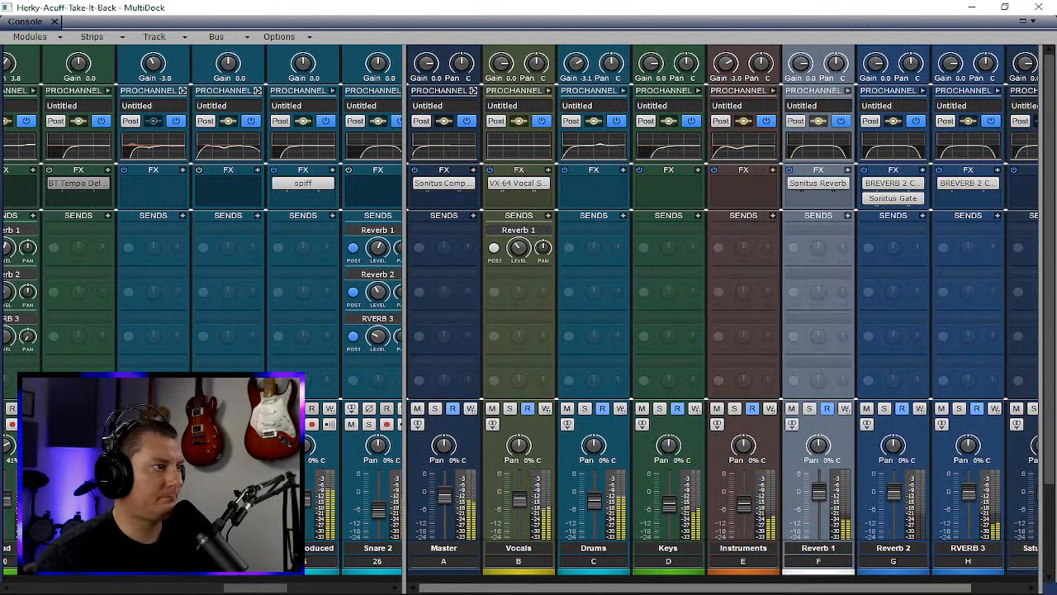
left_click_drag(592, 590, 642, 589)
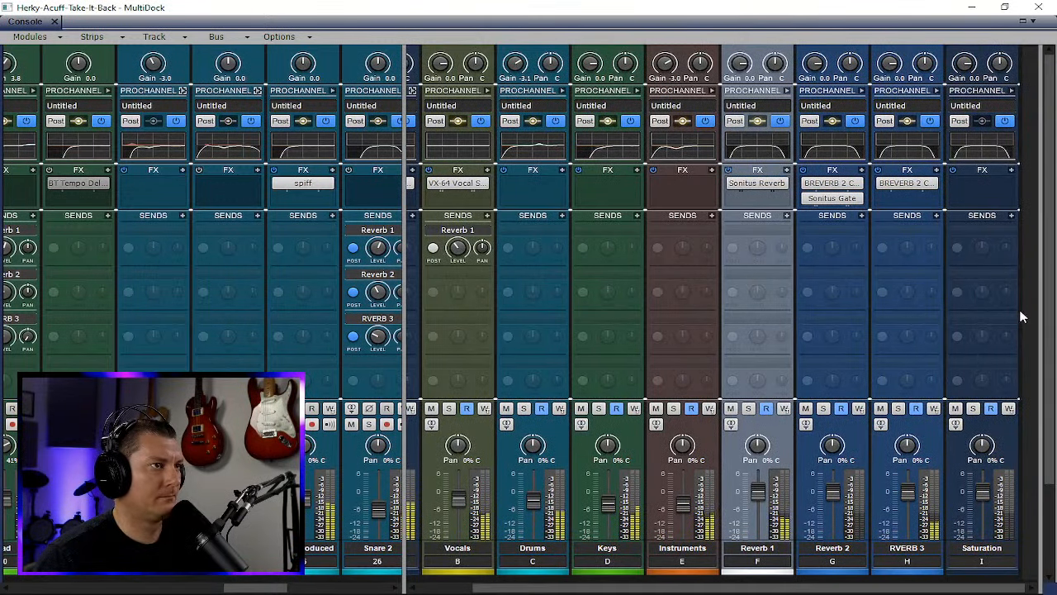
right_click(1031, 276)
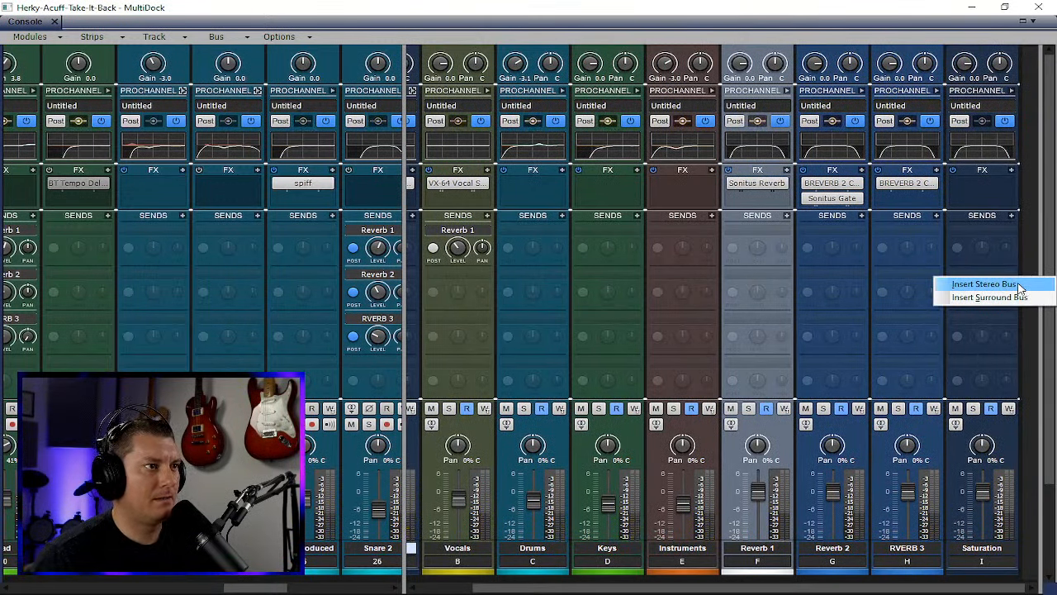
left_click(1018, 286)
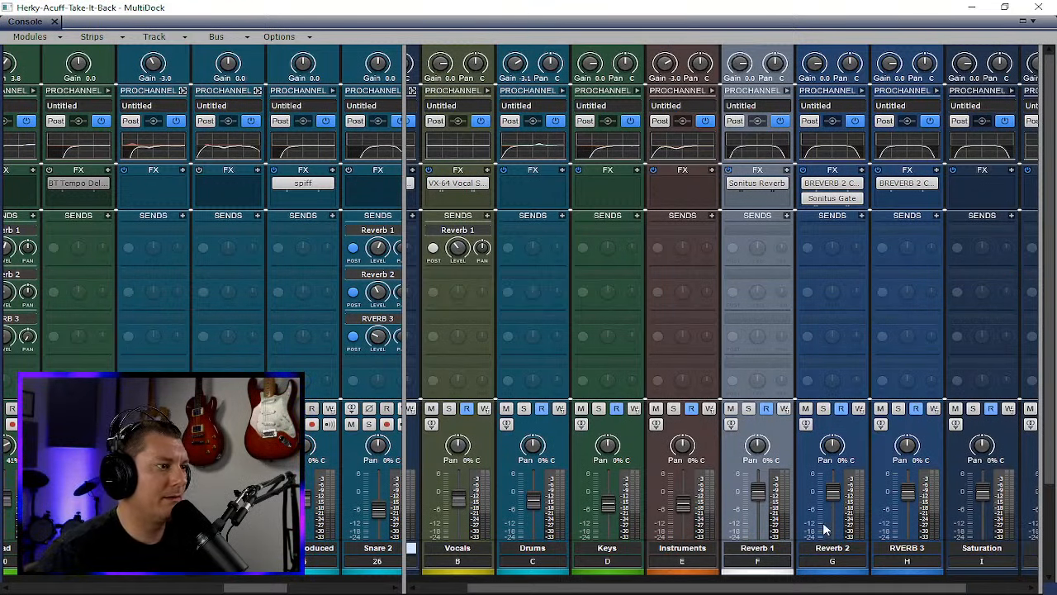
left_click_drag(811, 588, 864, 588)
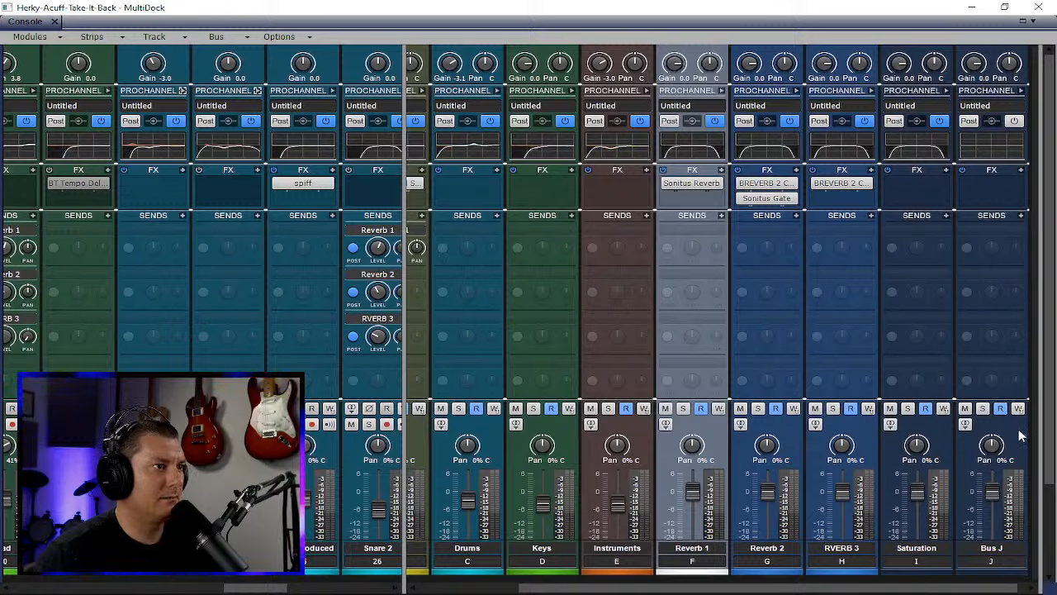
left_click_drag(1022, 436, 542, 437)
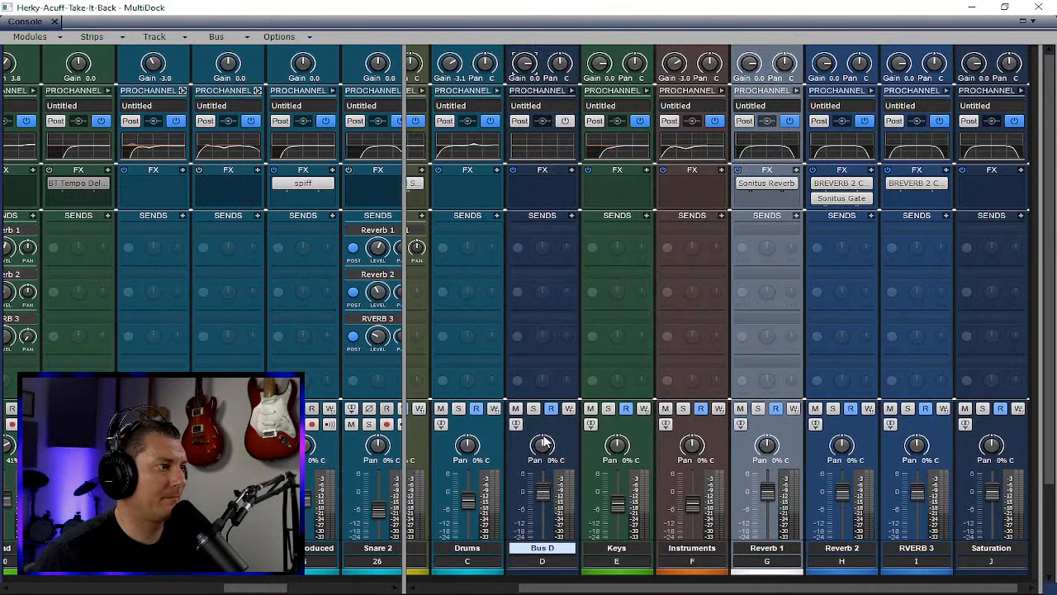
- Enable Bus D's ProChannel and insert the Sonitus:fx Compressor in its FX rack
left_click_drag(561, 589, 462, 588)
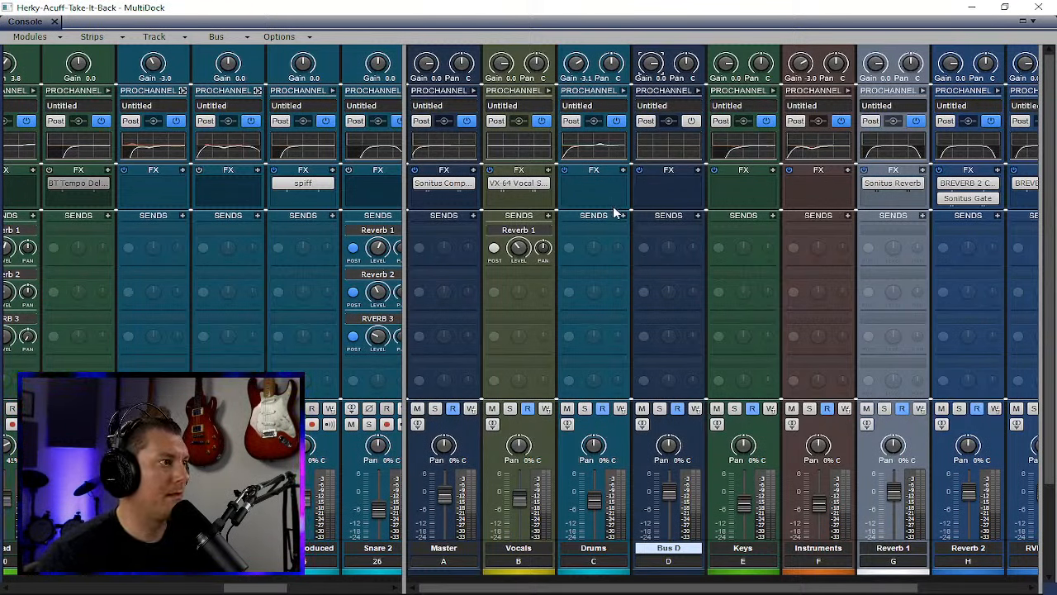
right_click(667, 188)
left_click(687, 188)
right_click(687, 188)
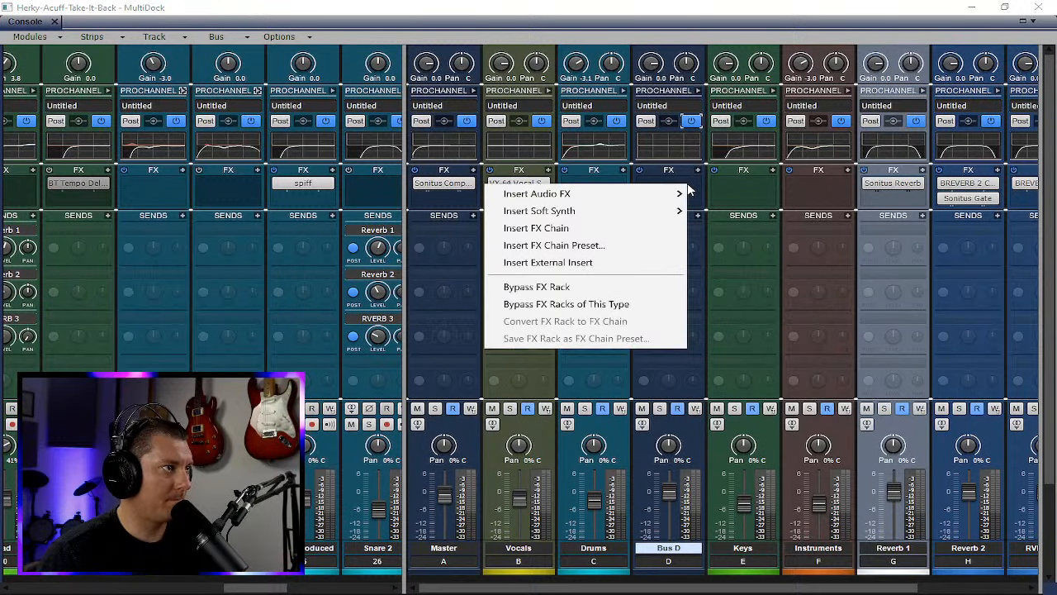
mouse_move(609, 198)
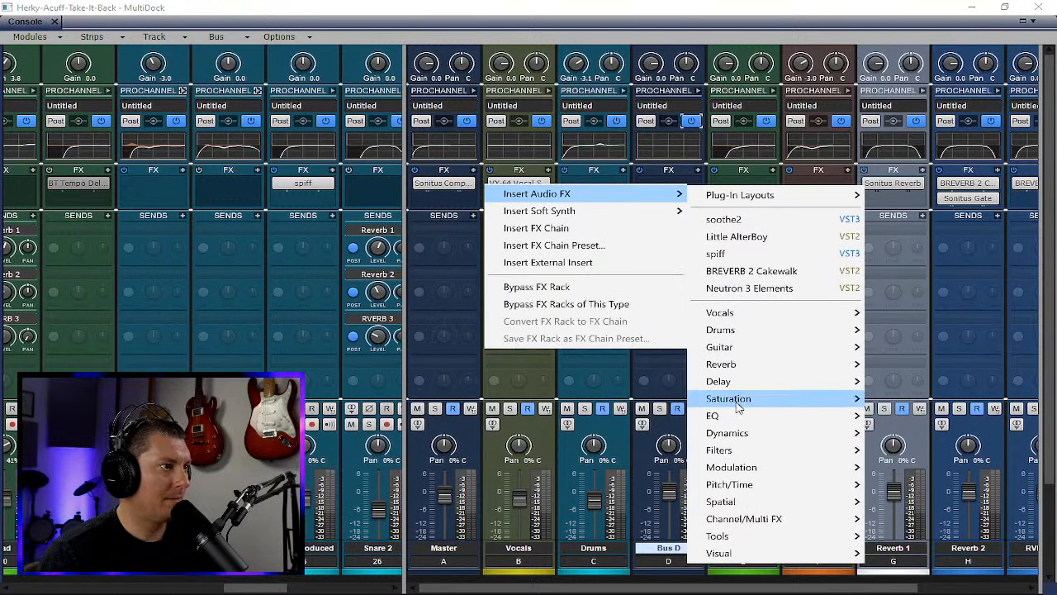
mouse_move(753, 431)
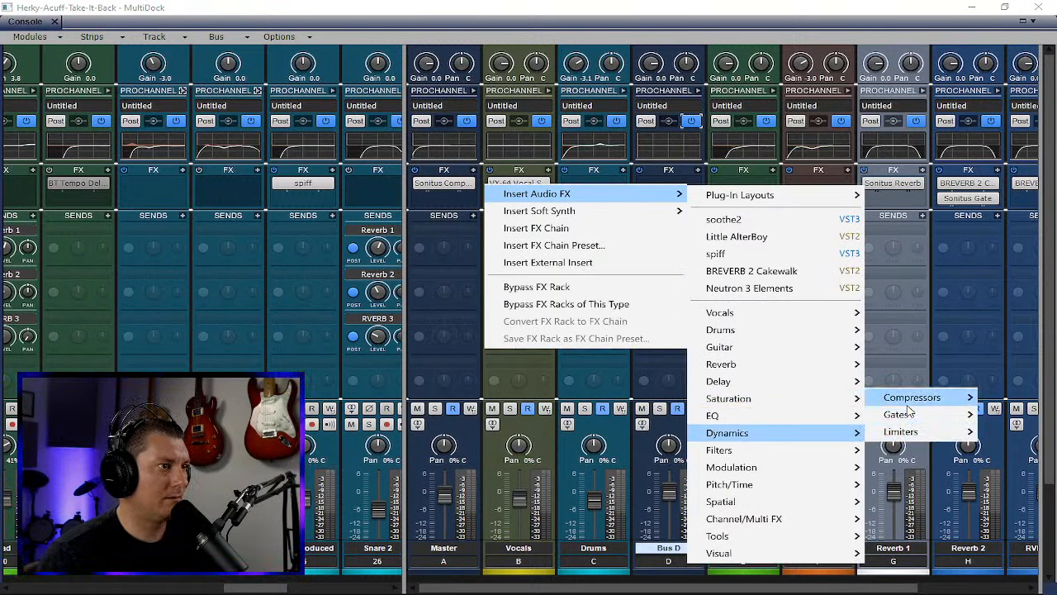
mouse_move(910, 400)
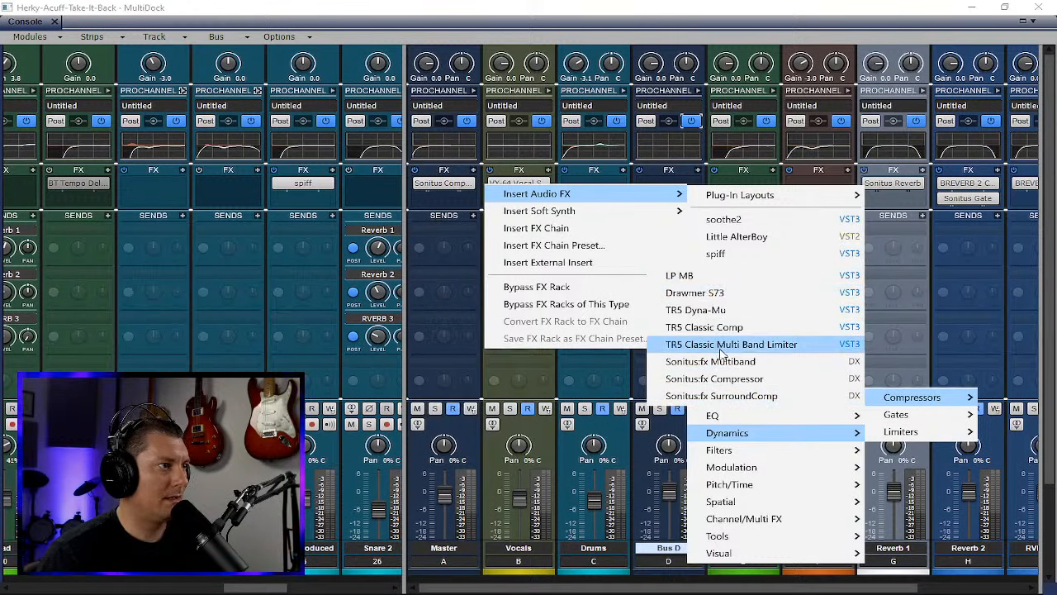
left_click(727, 377)
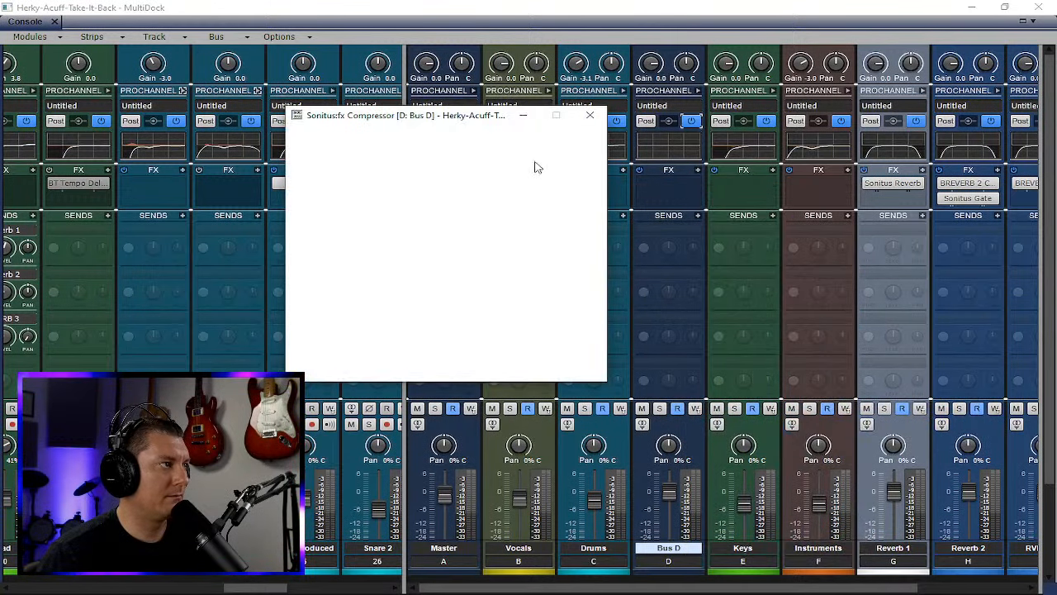
- Turn off the Bus D compressor's limiter and set its threshold to -33.9 dB with a 3.1:1 ratio
left_click_drag(452, 118, 275, 156)
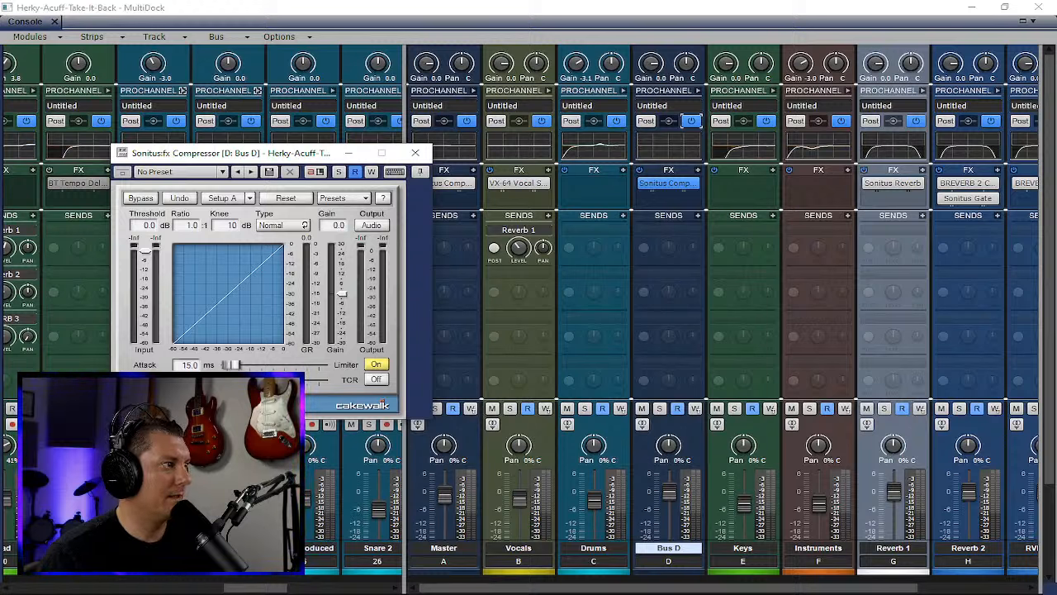
left_click(374, 365)
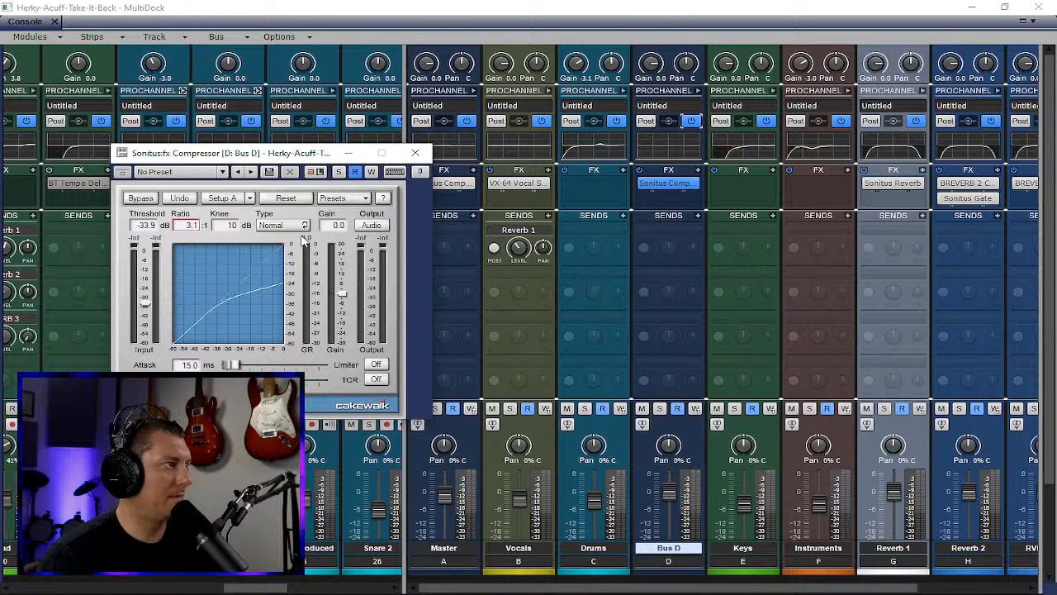
mouse_move(293, 156)
left_mouse_down()
mouse_move(369, 156)
mouse_move(309, 168)
left_mouse_up()
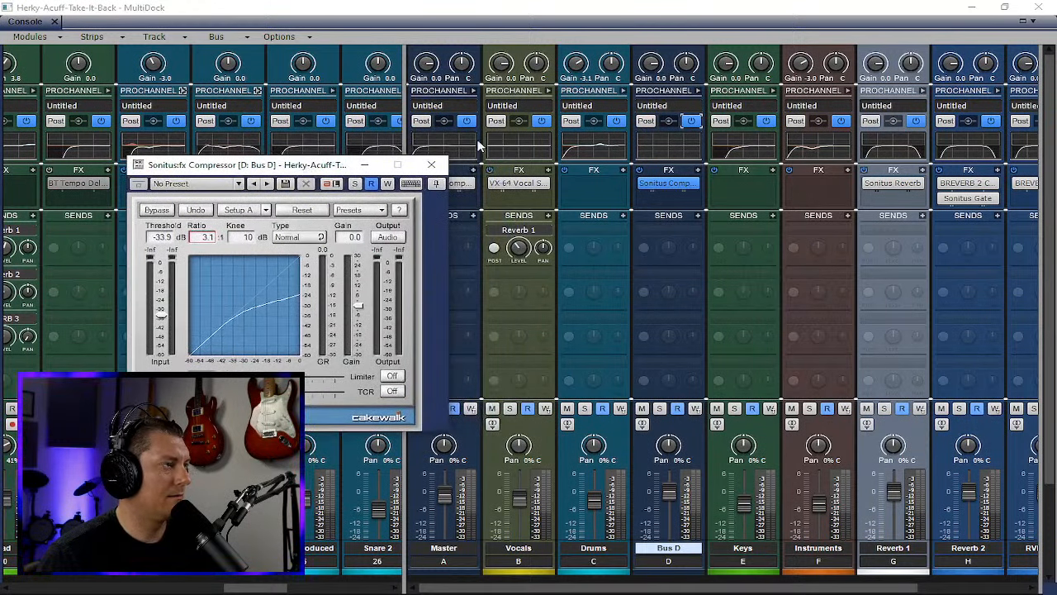
- Add a send from the Drums bus to Bus D and rename that bus SC, saving the project
left_click(624, 216)
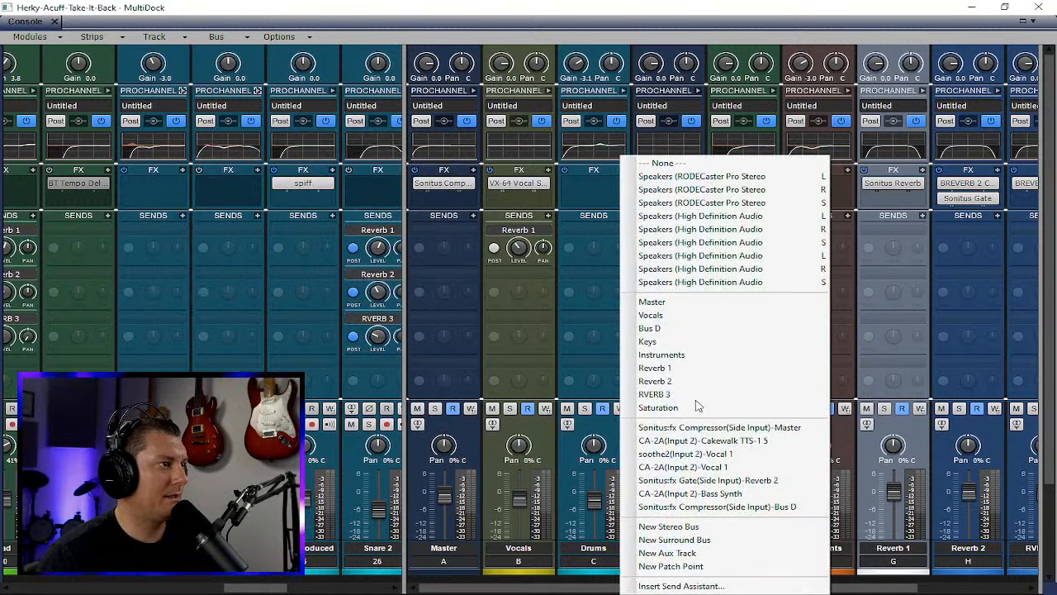
left_click(668, 330)
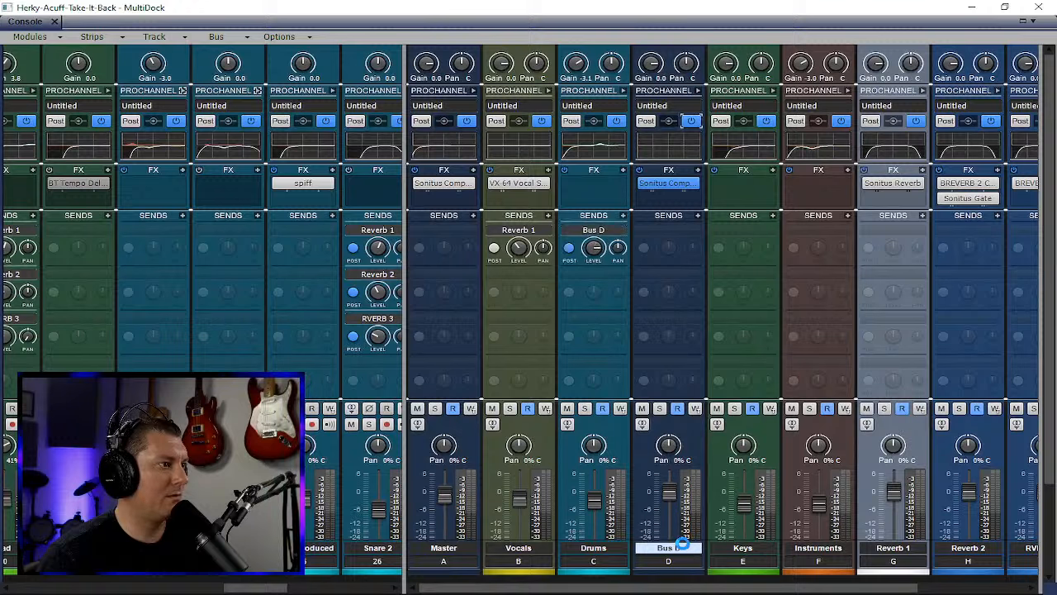
key("ctrl+s")
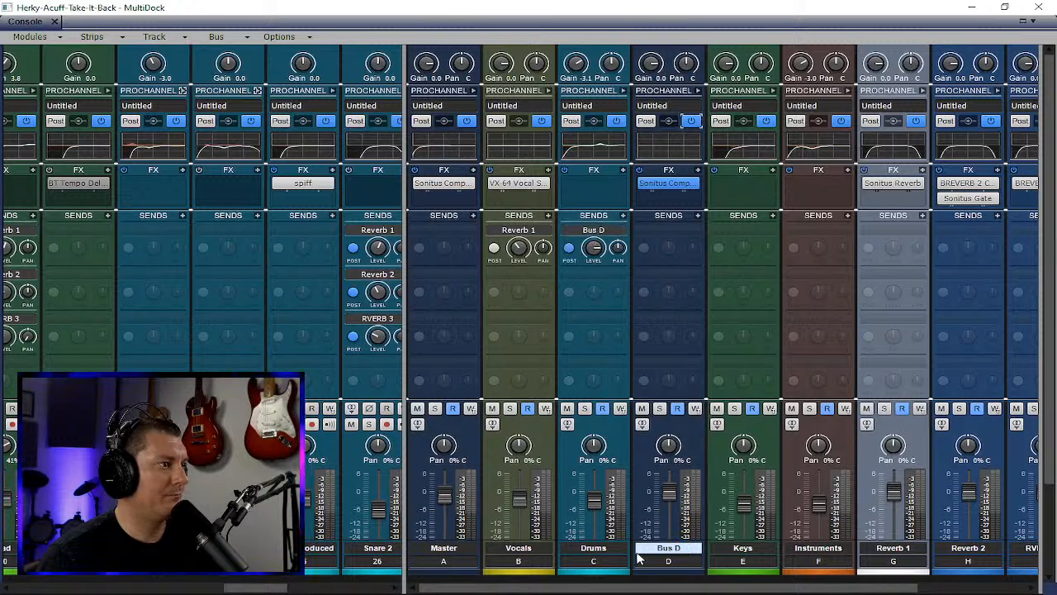
type("SC")
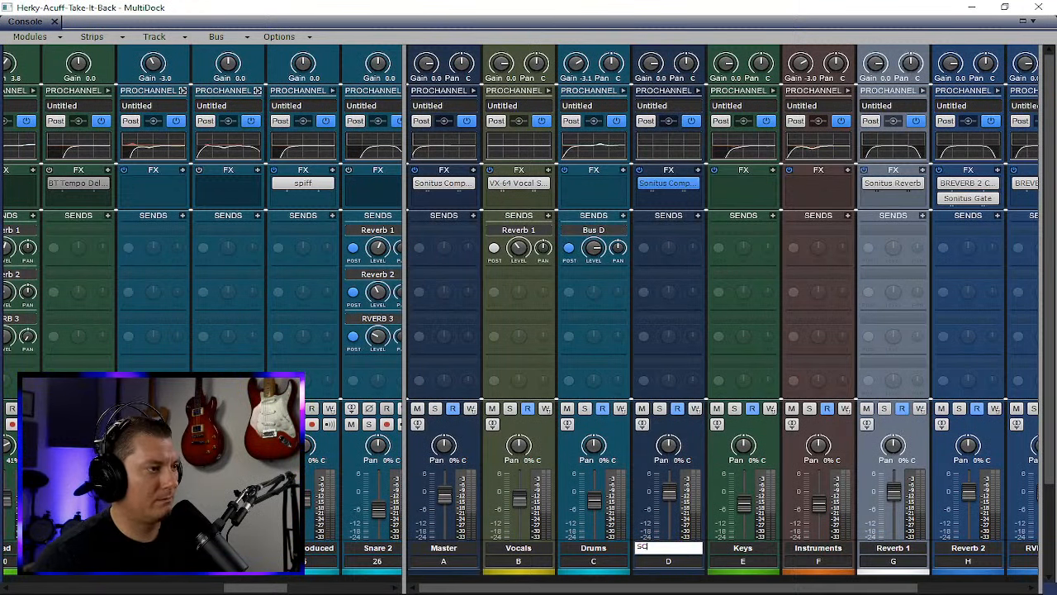
key("Return")
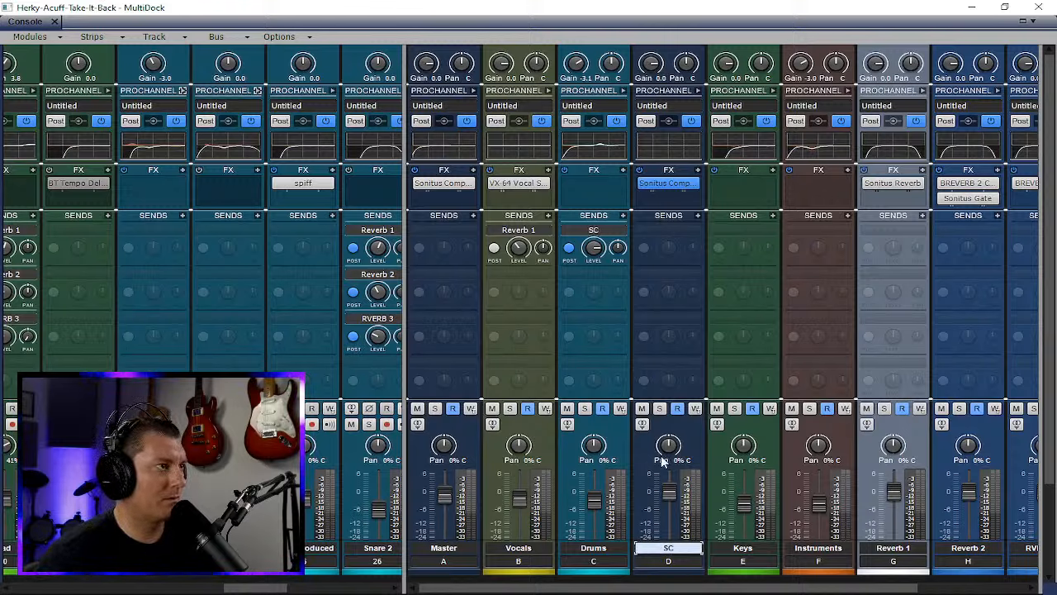
- Play the song and lower the SC bus compressor's threshold to -36.4 dB
key("space")
double_click(668, 185)
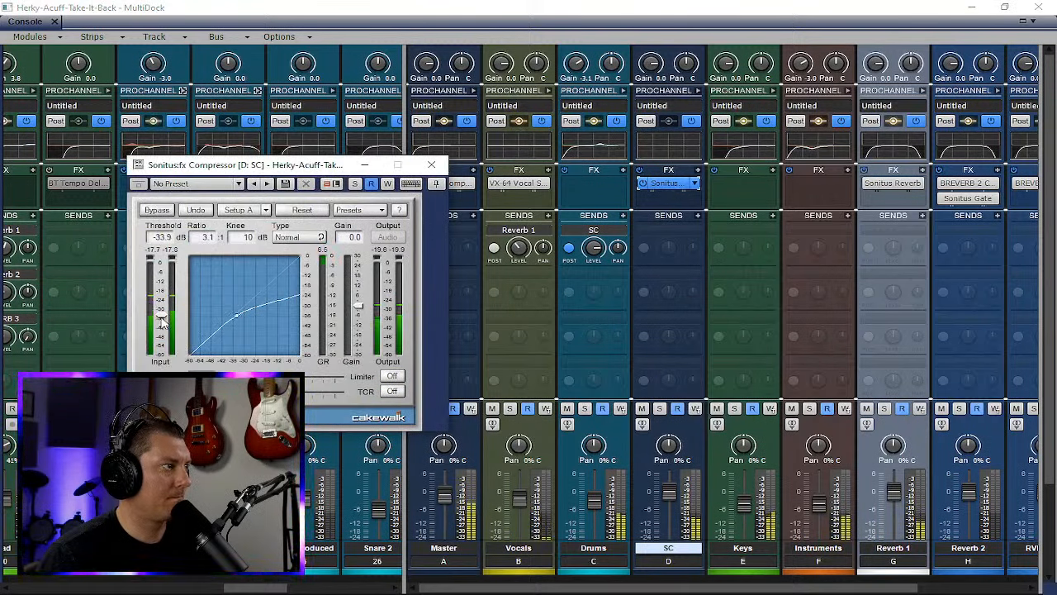
left_click_drag(163, 322, 162, 325)
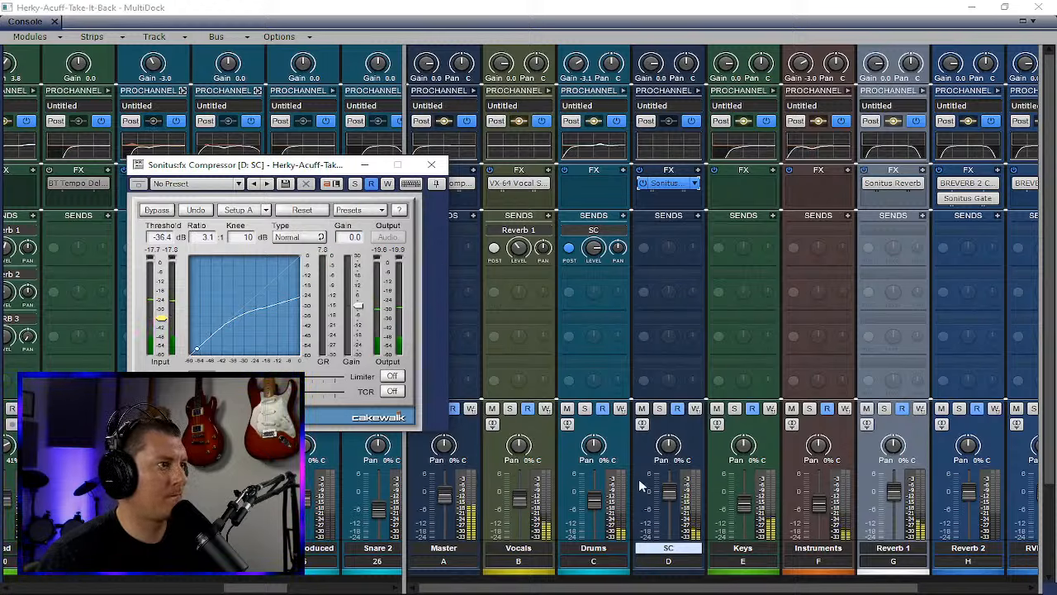
- Close the compressor, solo the SC and Drums buses, and blend the SC fader in at -9.0 dB
scroll(694, 462, "down", 3)
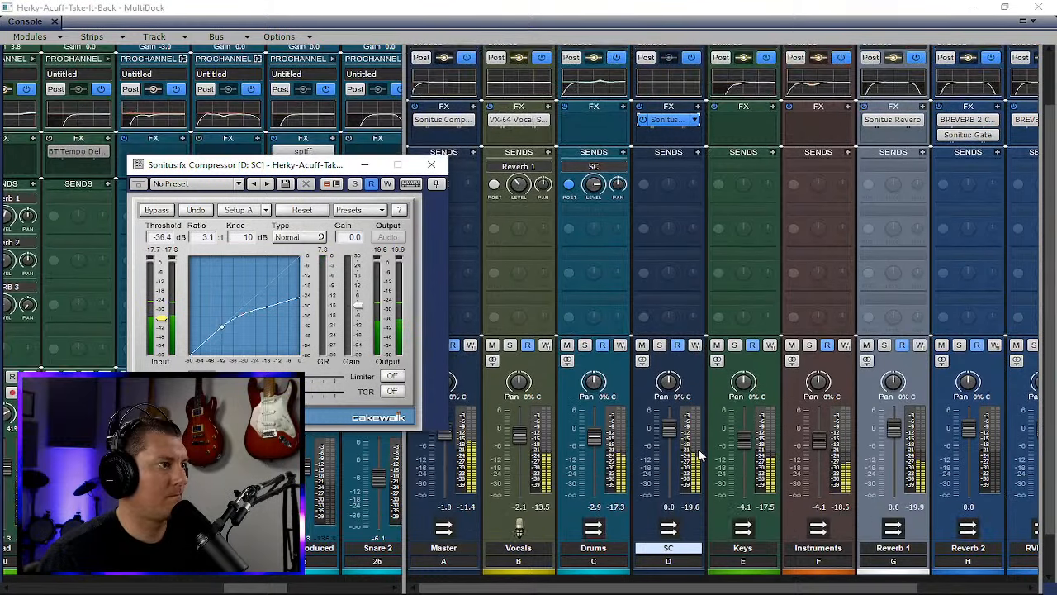
scroll(699, 455, "down", 2)
left_click(669, 385)
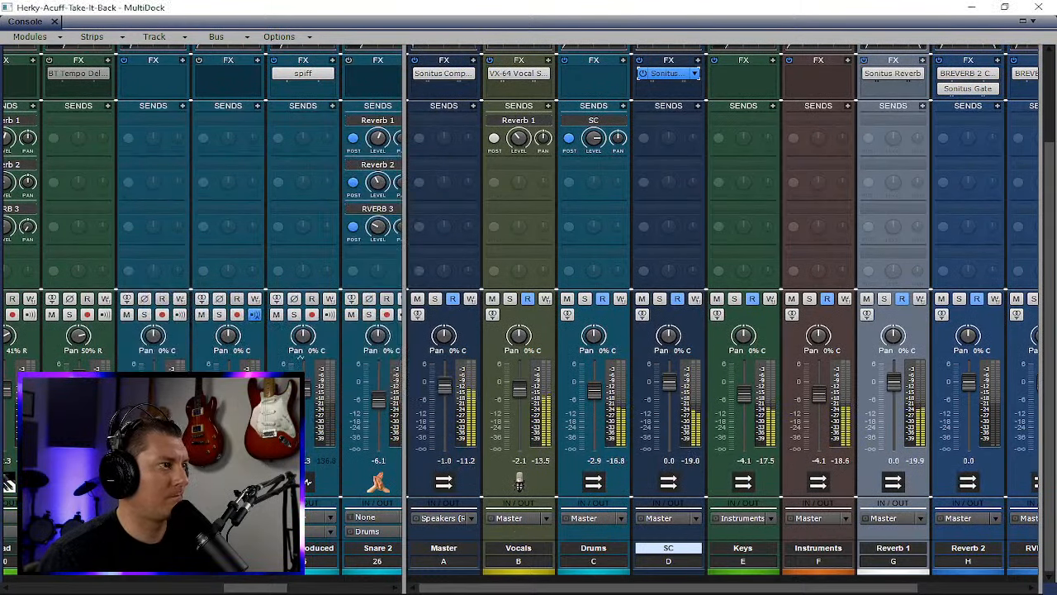
left_click(661, 299)
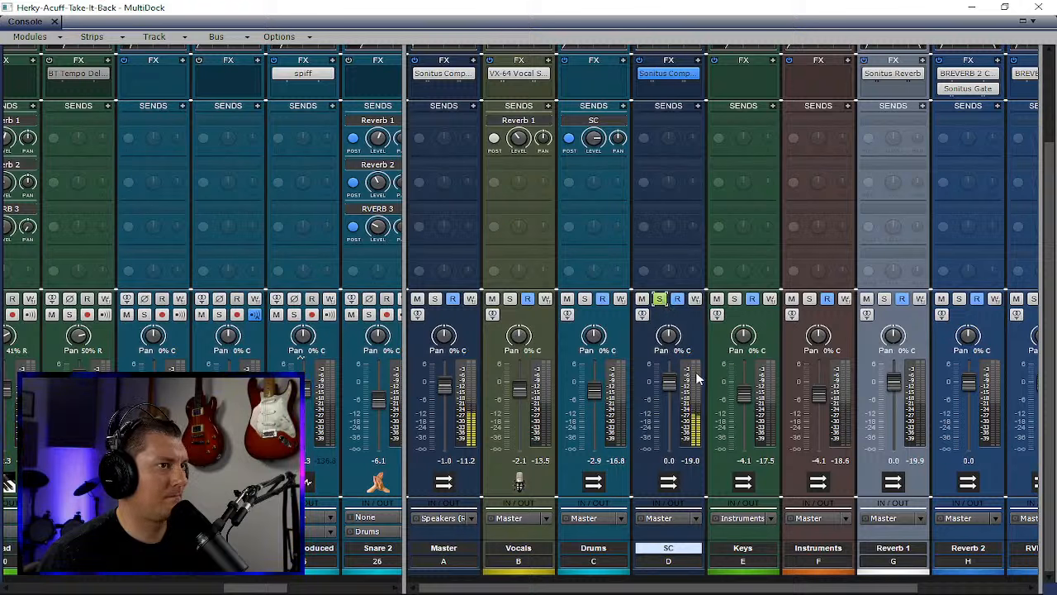
left_click_drag(678, 388, 669, 431)
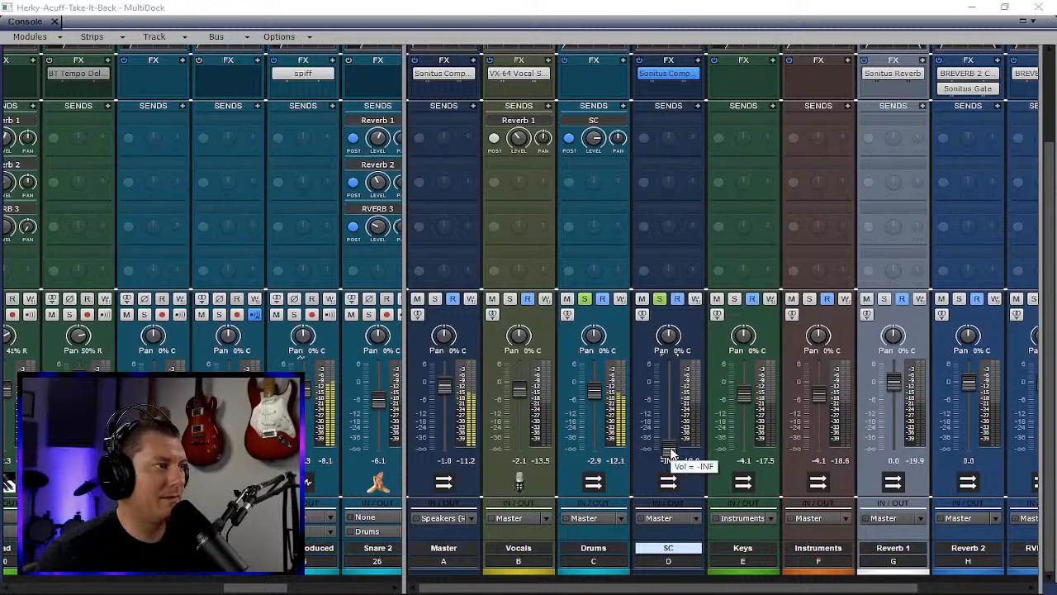
left_click_drag(668, 453, 669, 410)
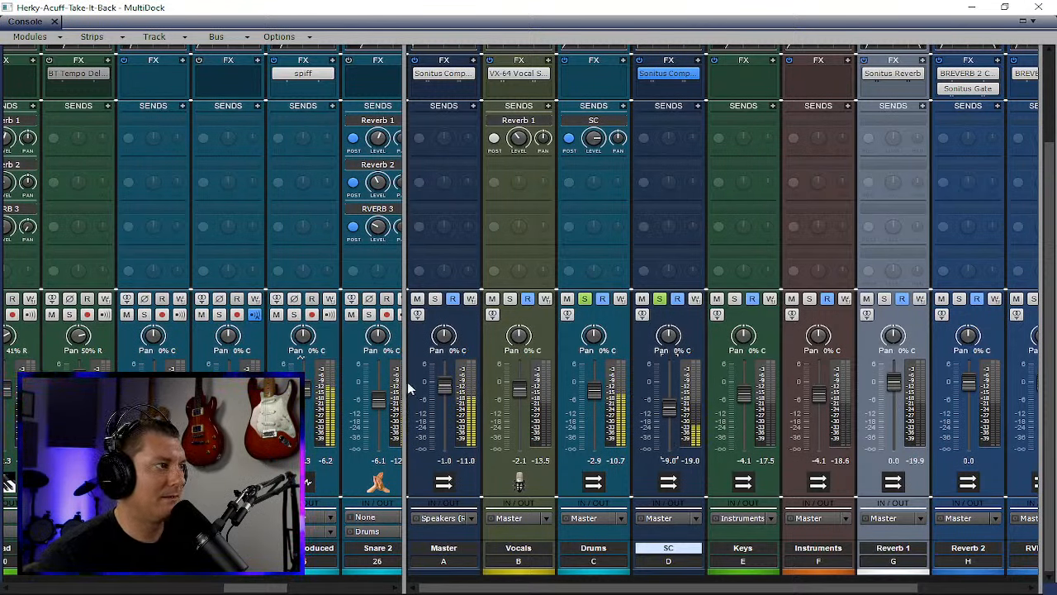
- Turn off solo on the Drums and SC buses
left_click(585, 299)
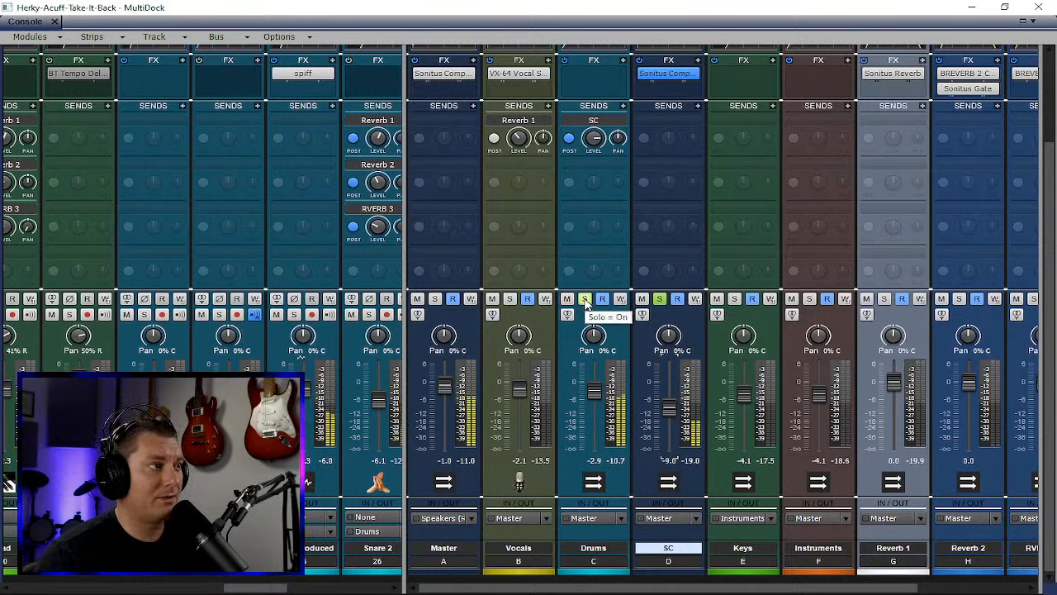
left_click(584, 299)
left_click(660, 299)
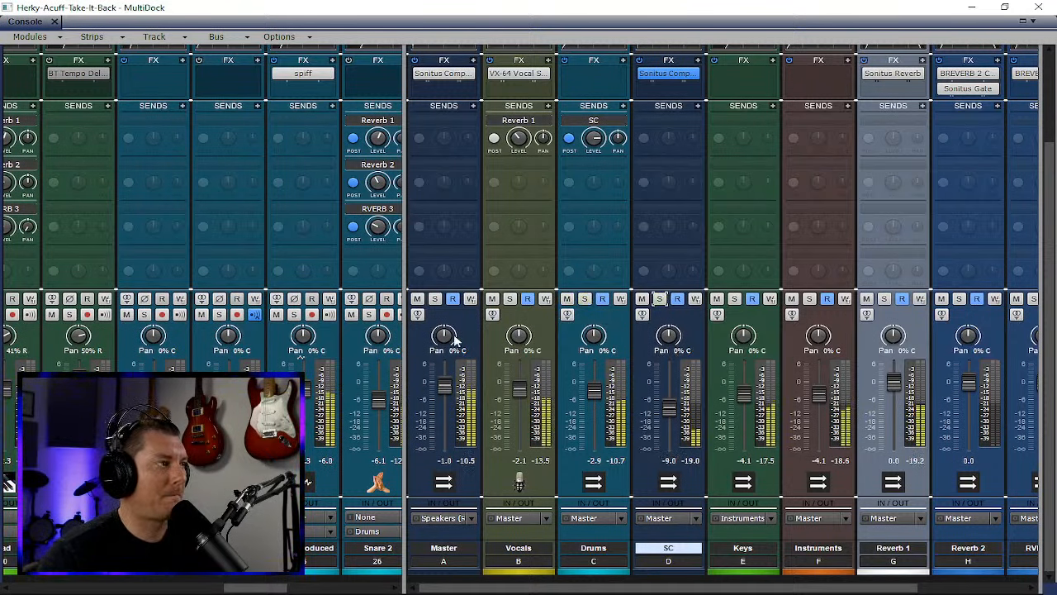
left_click_drag(405, 332, 868, 366)
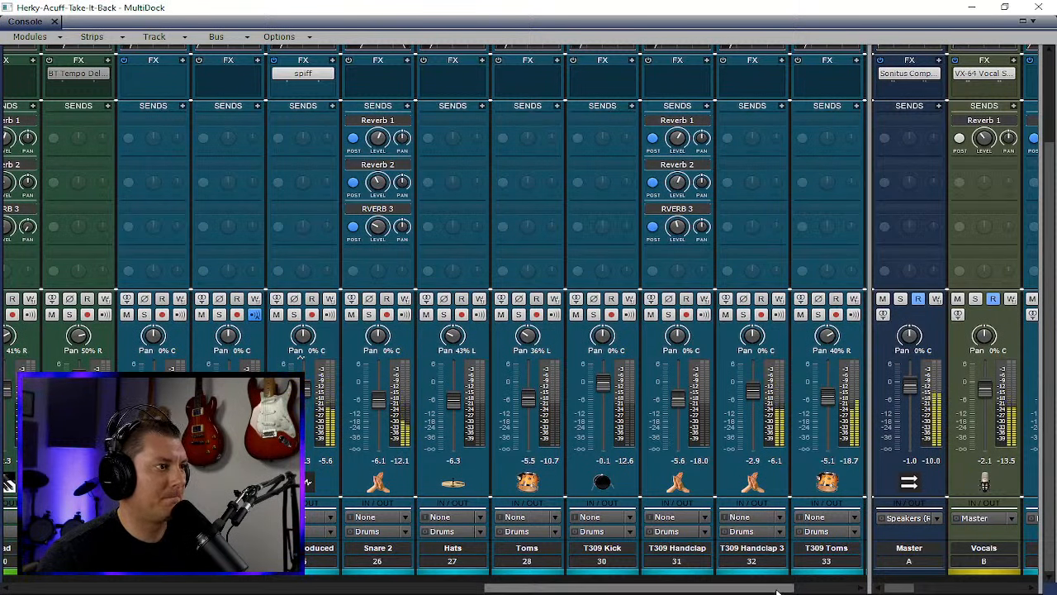
left_click_drag(869, 392, 453, 411)
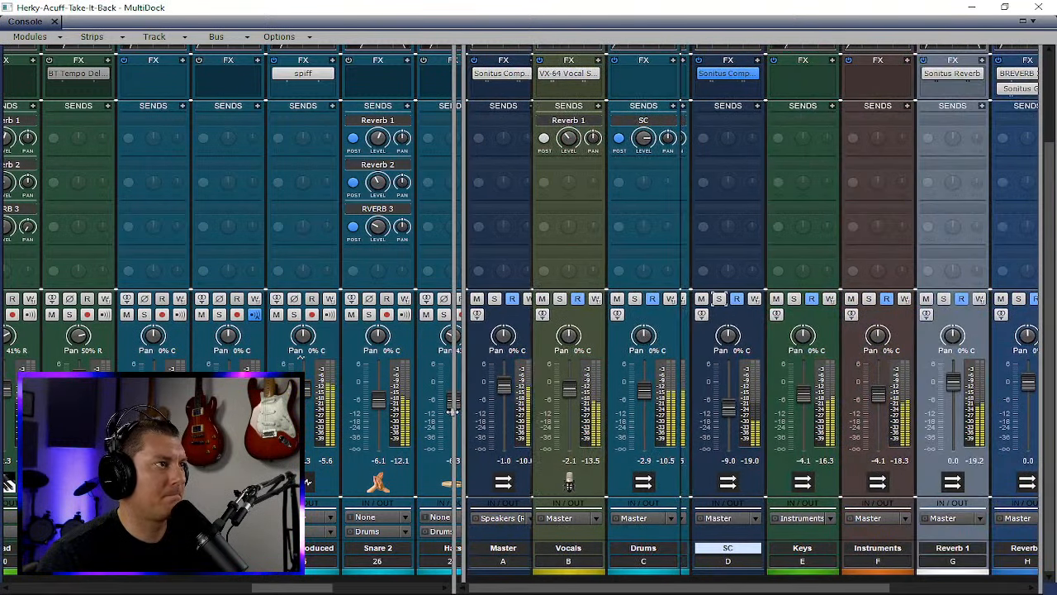
- Remove the compressor module from the SC bus's ProChannel and enable its Tube module
scroll(644, 268, "up", 3)
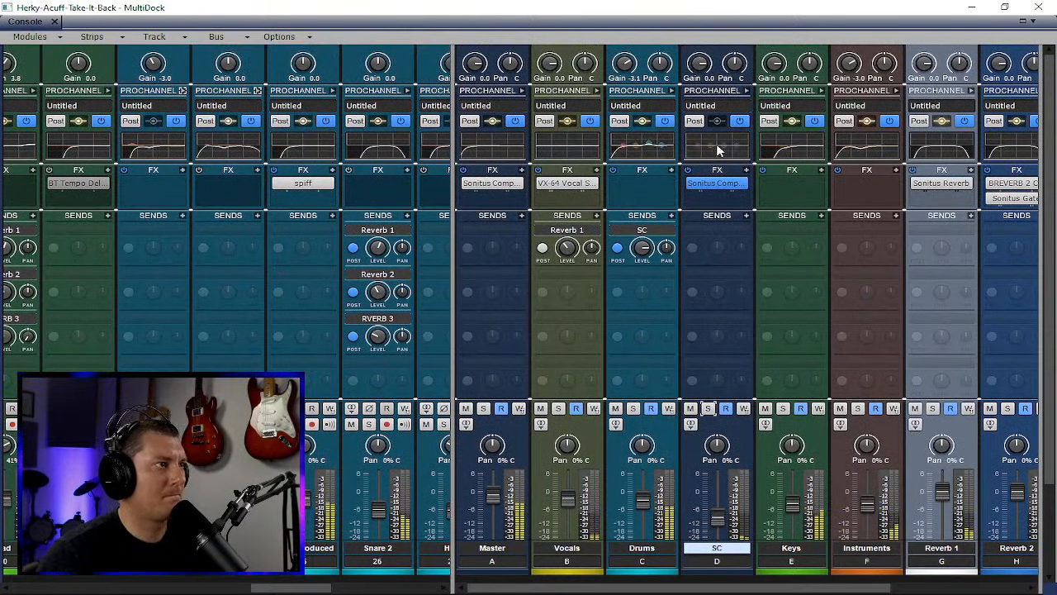
left_click(746, 90)
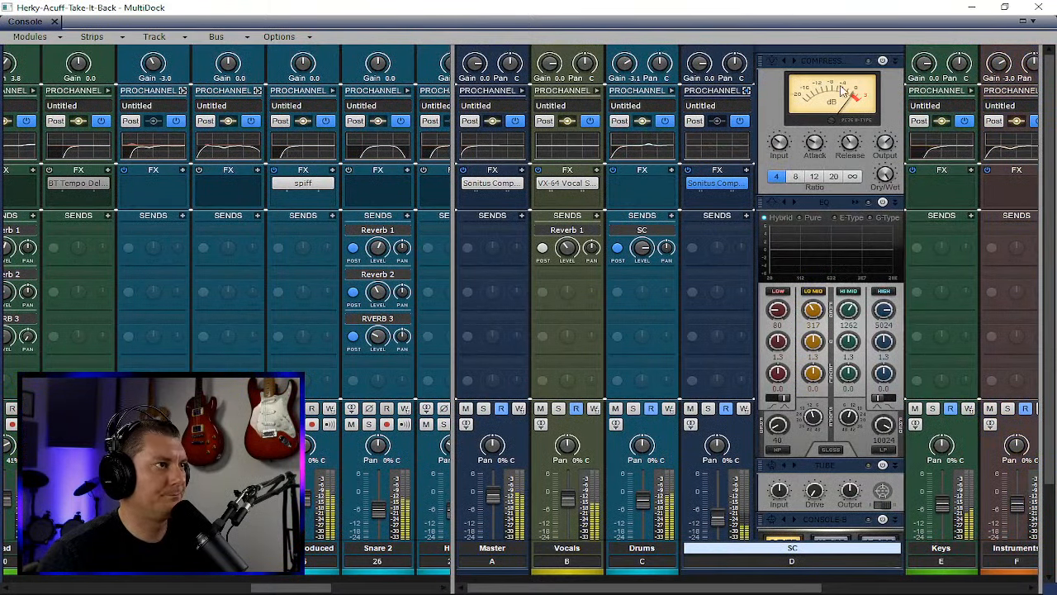
right_click(832, 61)
left_click(867, 102)
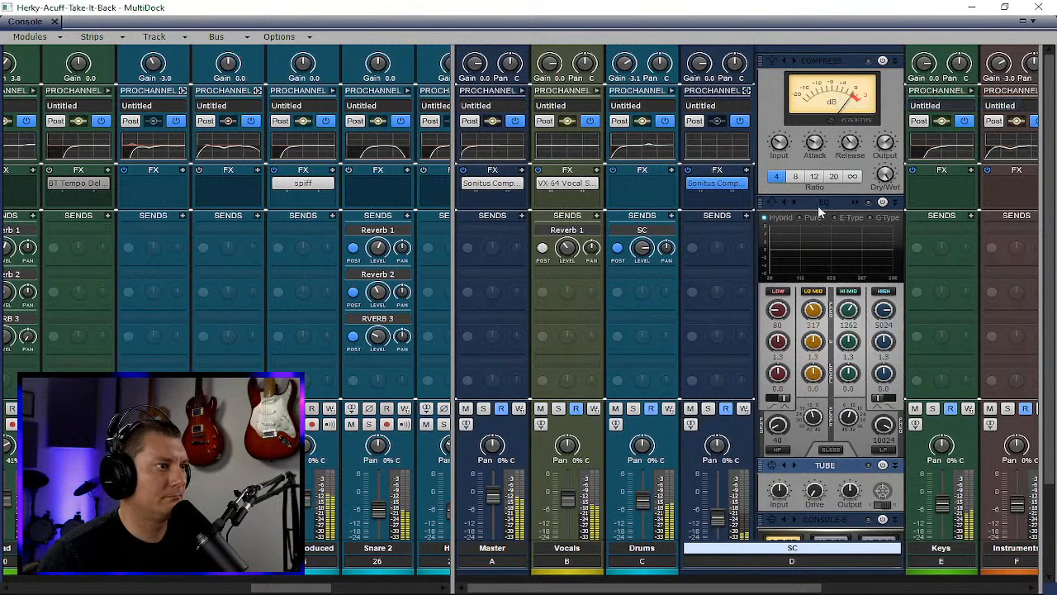
left_click(882, 466)
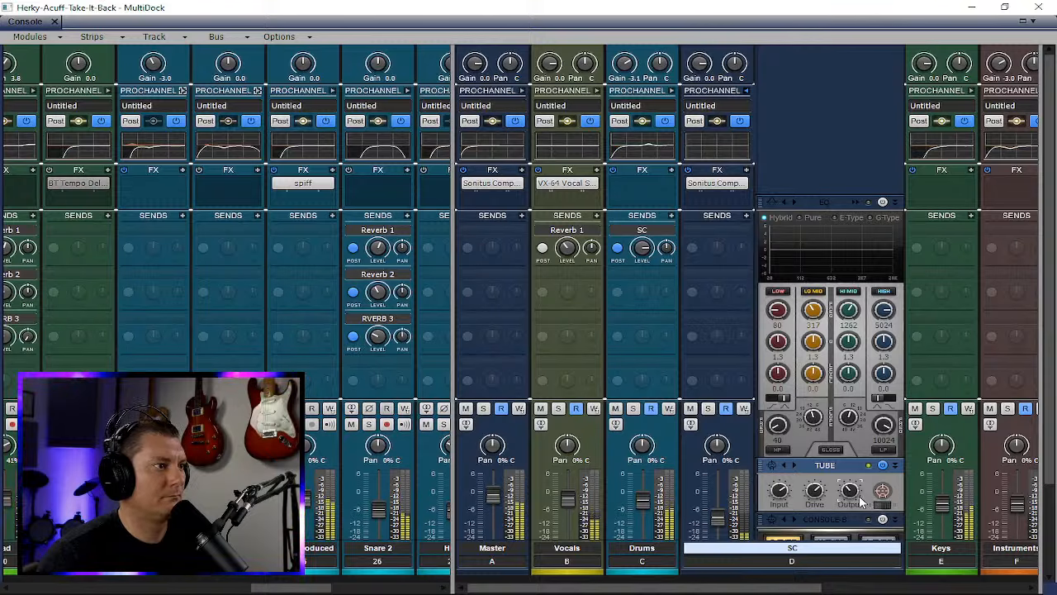
mouse_move(775, 494)
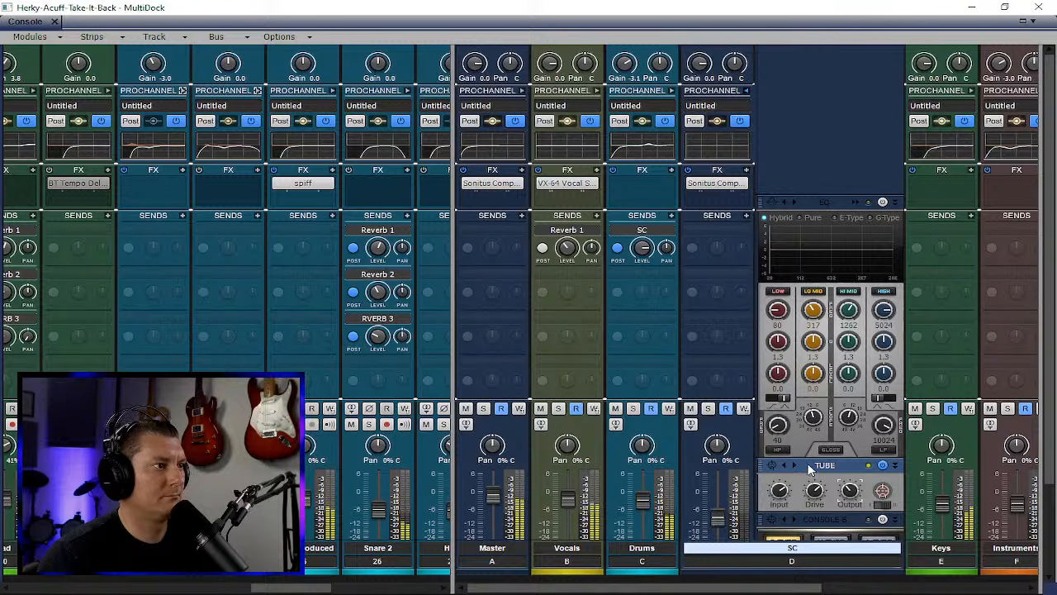
- On the SC bus EQ, set the low band to 65 Hz with a 1.5 dB boost and enable the high-pass filter
mouse_move(779, 339)
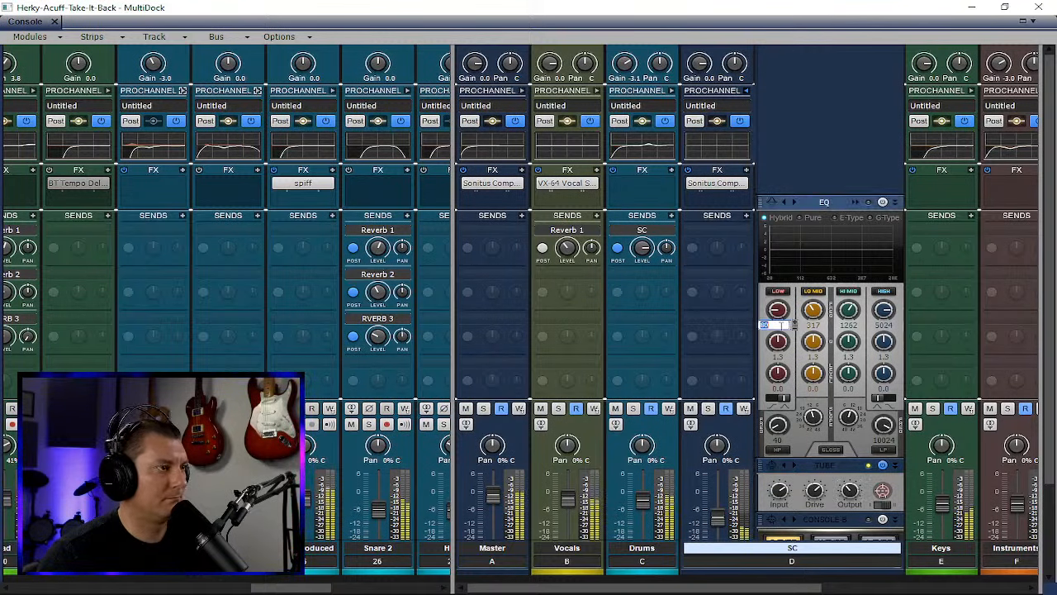
type("65")
key("Return")
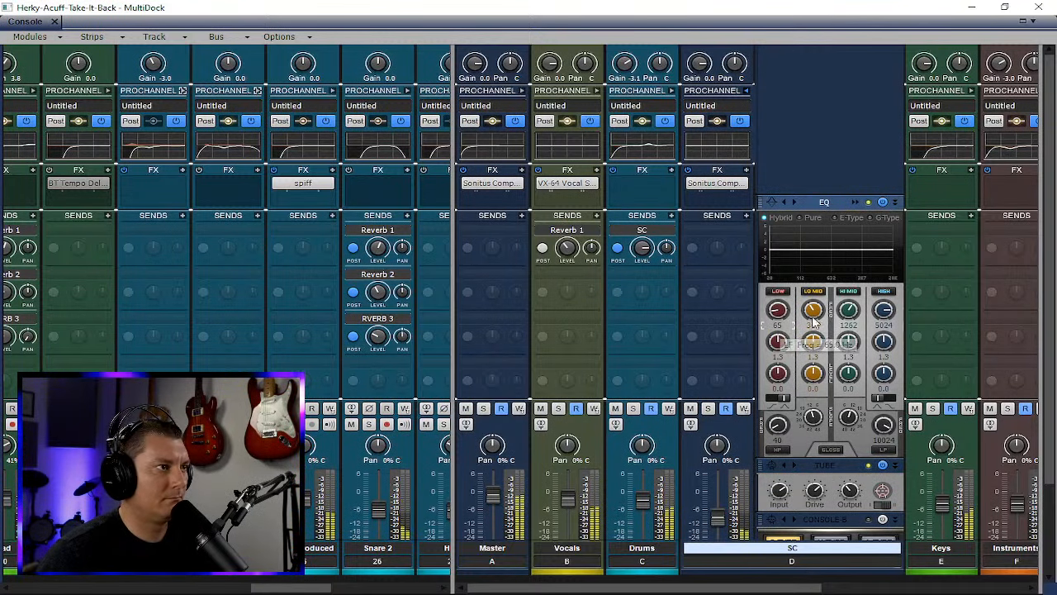
left_click_drag(777, 378, 777, 371)
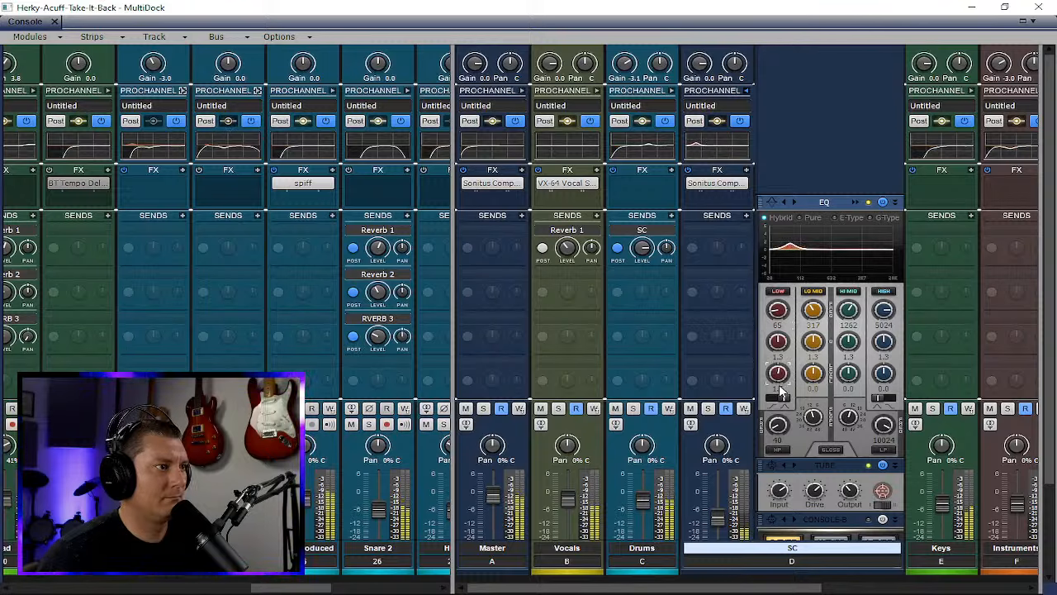
left_click(781, 450)
- Set the SC bus EQ's low-mid band to 400 Hz, cut its gain slightly, and close the ProChannel
double_click(814, 326)
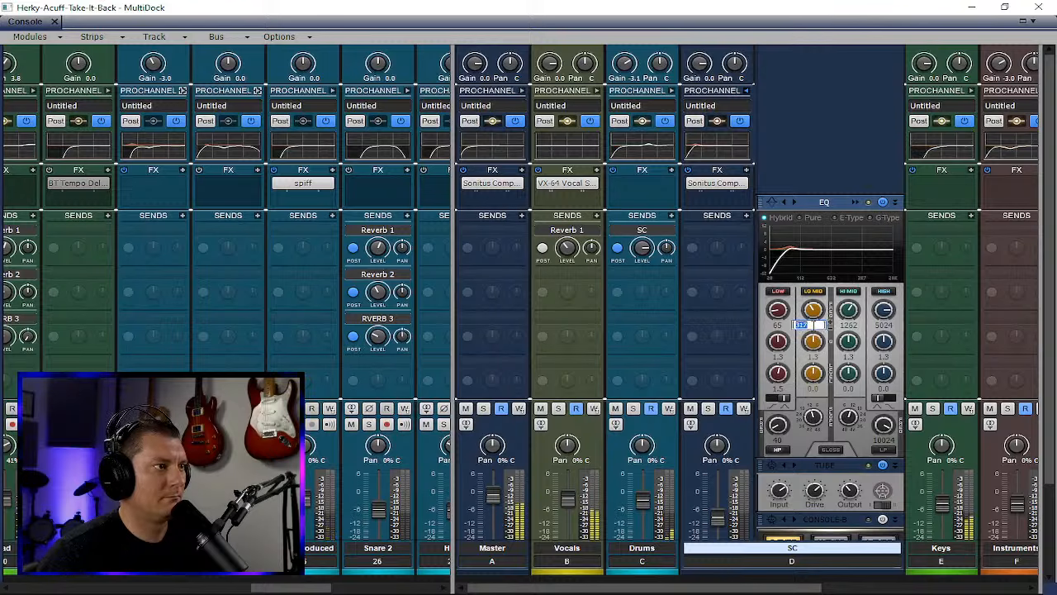
type("400")
key("Return")
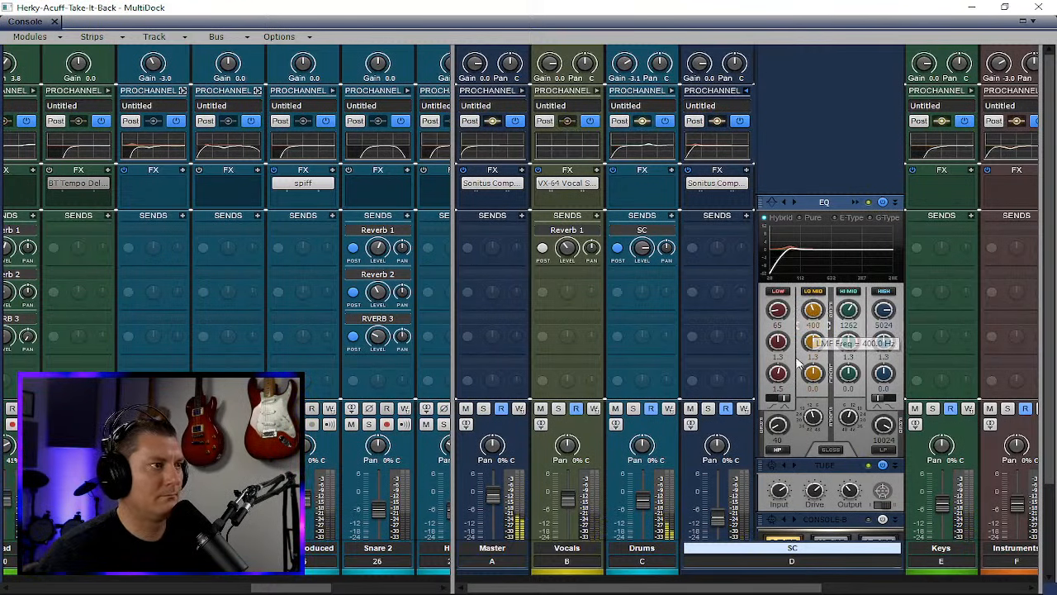
mouse_move(814, 372)
left_mouse_down()
mouse_move(813, 397)
mouse_move(813, 372)
left_mouse_up()
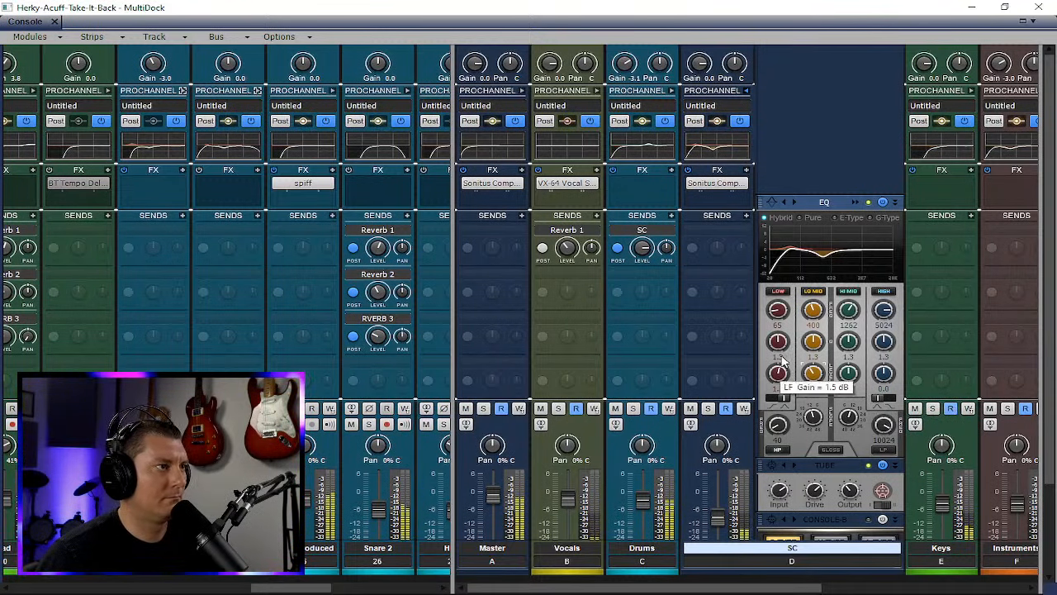
left_click(746, 90)
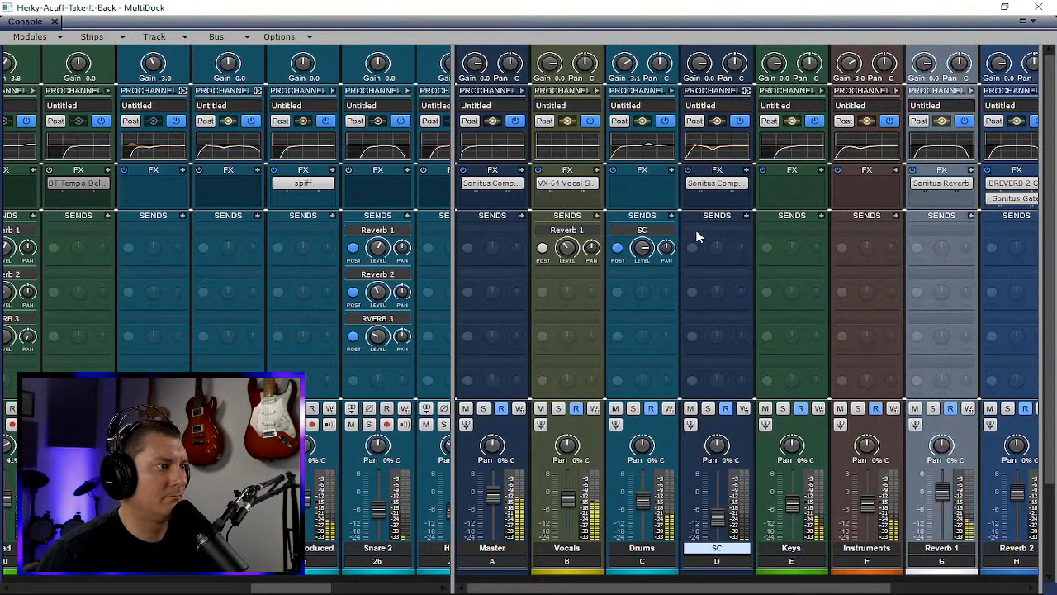
- Add a Reverb 1 send to all selected harmony tracks at once and set its level to -8.9
left_click_drag(453, 265, 999, 349)
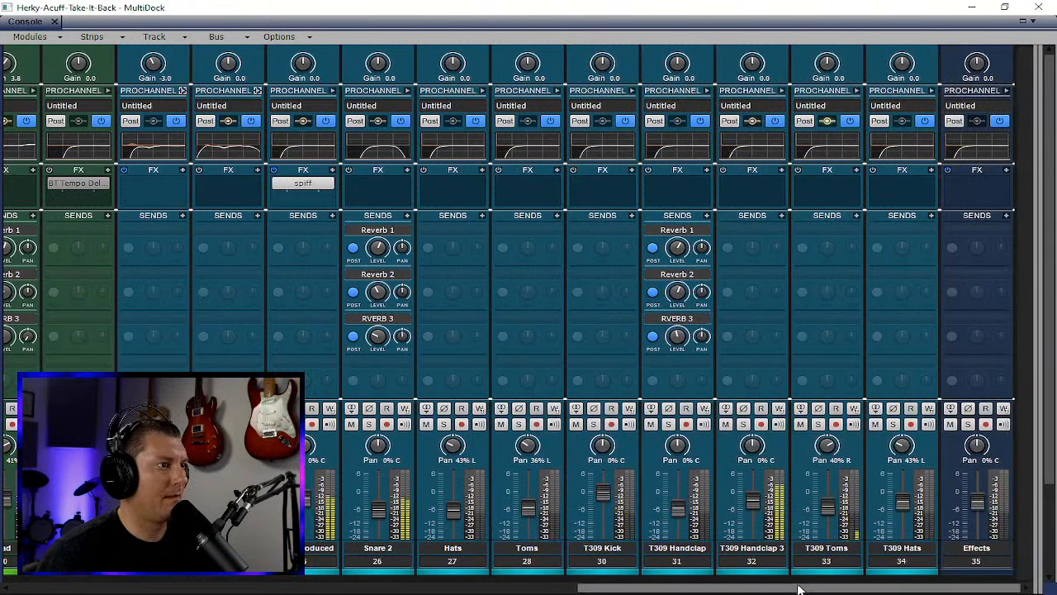
left_click_drag(798, 588, 137, 590)
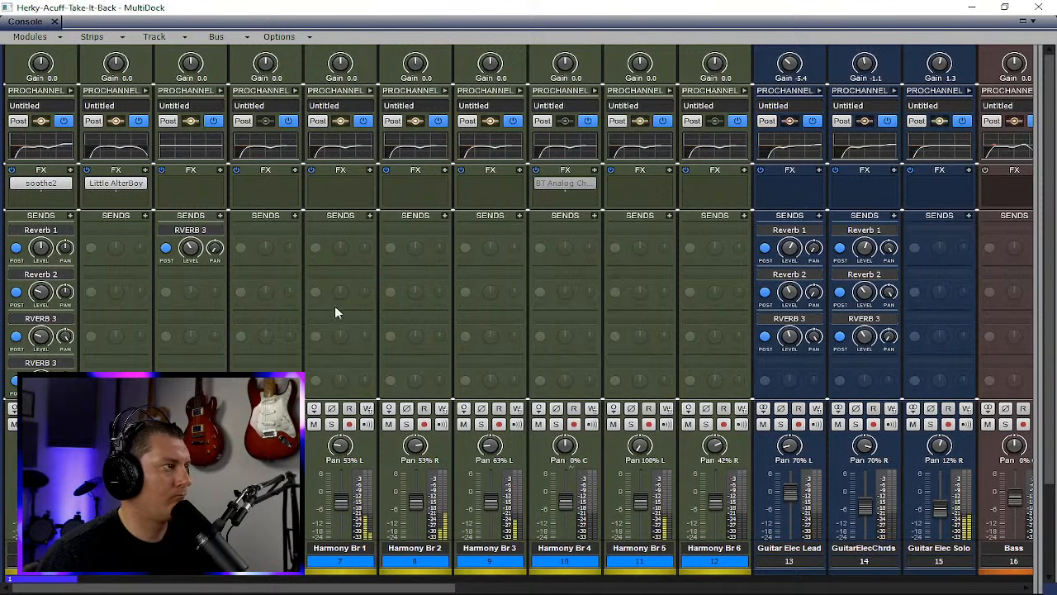
left_click(295, 214)
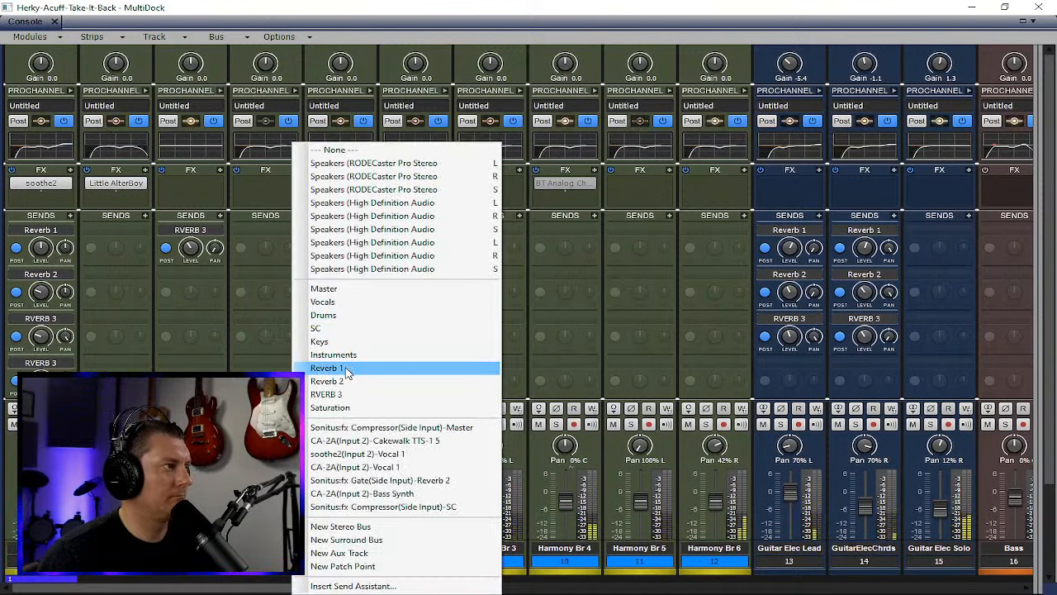
left_click(346, 374)
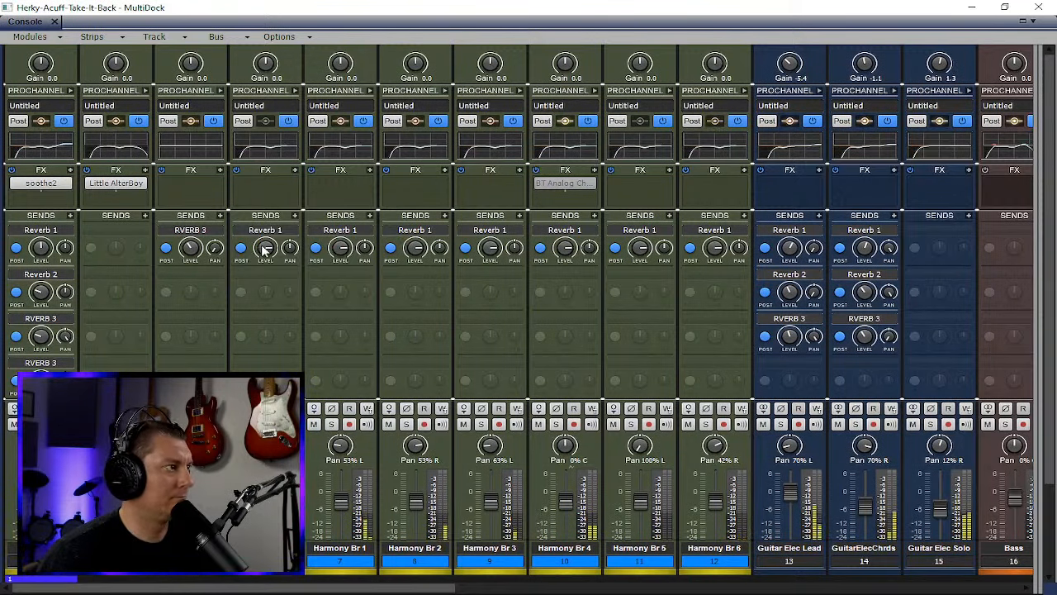
mouse_move(254, 258)
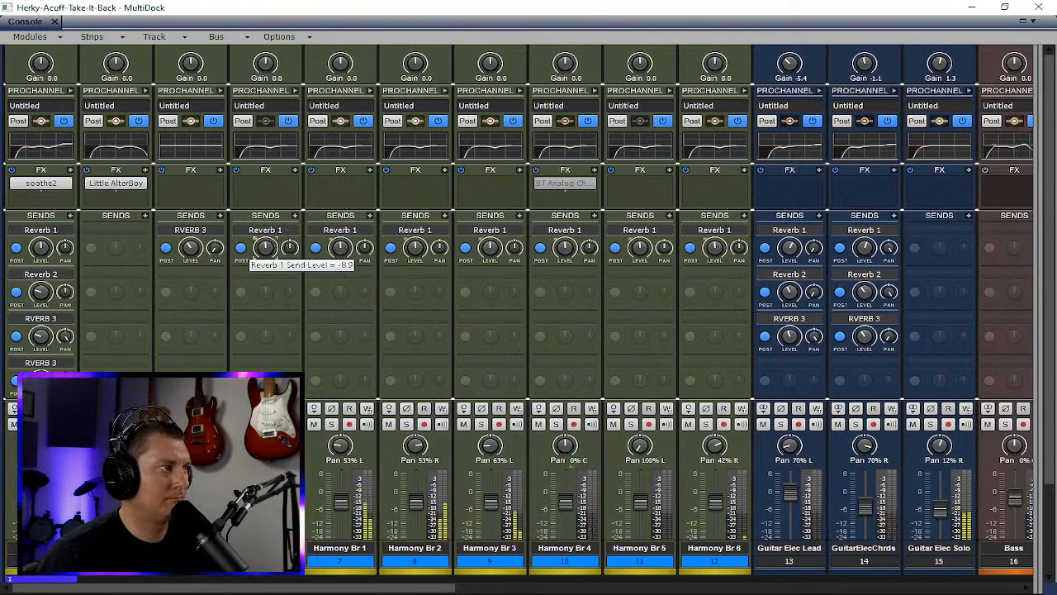
- Add a Reverb 2 send to the selected harmony tracks and set its level to -12.6
left_click(300, 215)
left_click(339, 382)
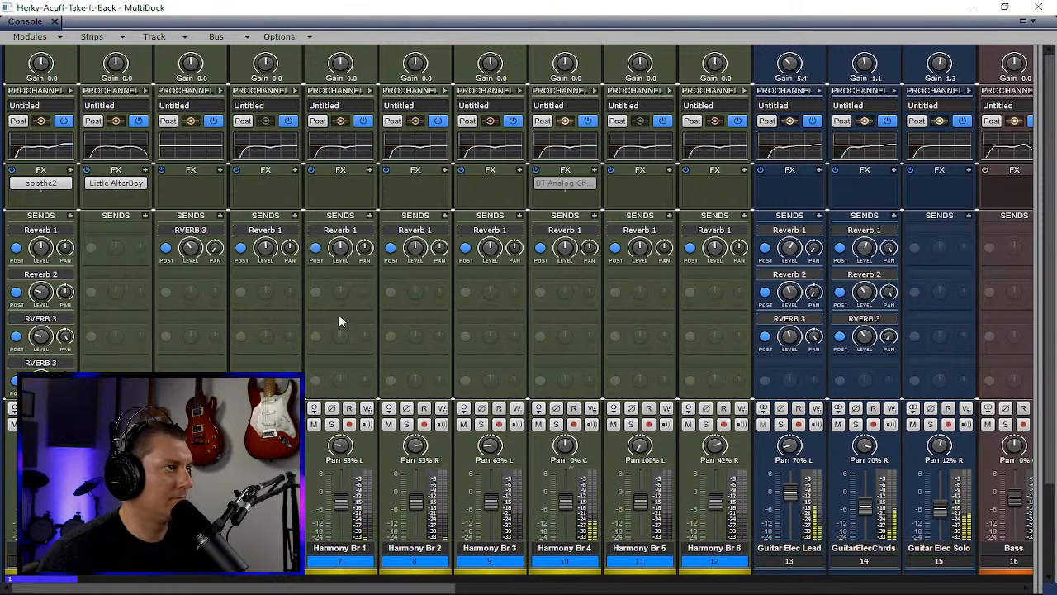
left_click_drag(266, 292, 266, 304)
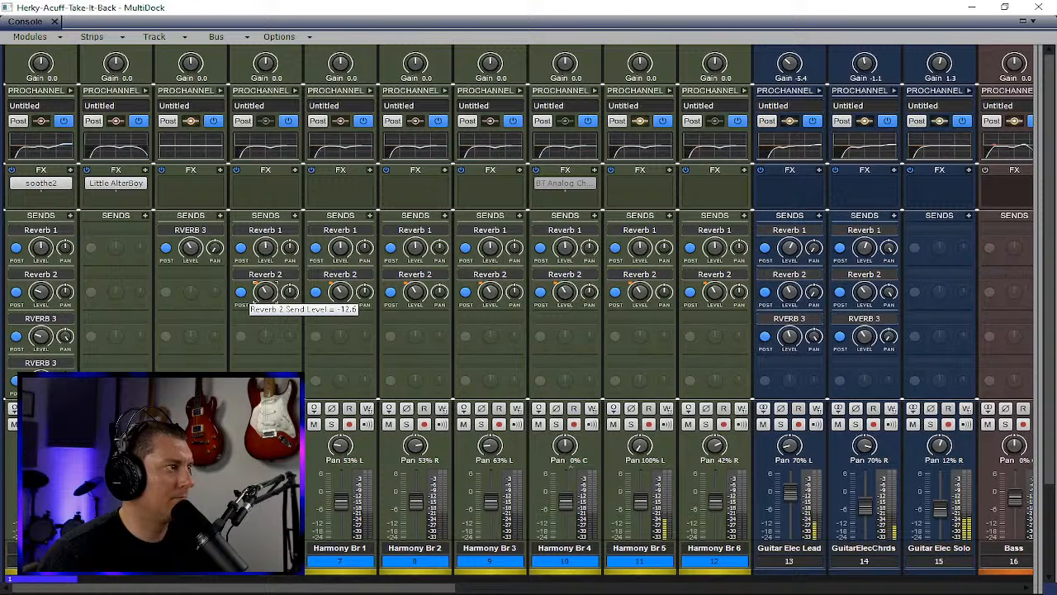
- Add an RVERB 3 send to the selected harmony tracks and turn its level down well below the default
left_click(298, 218)
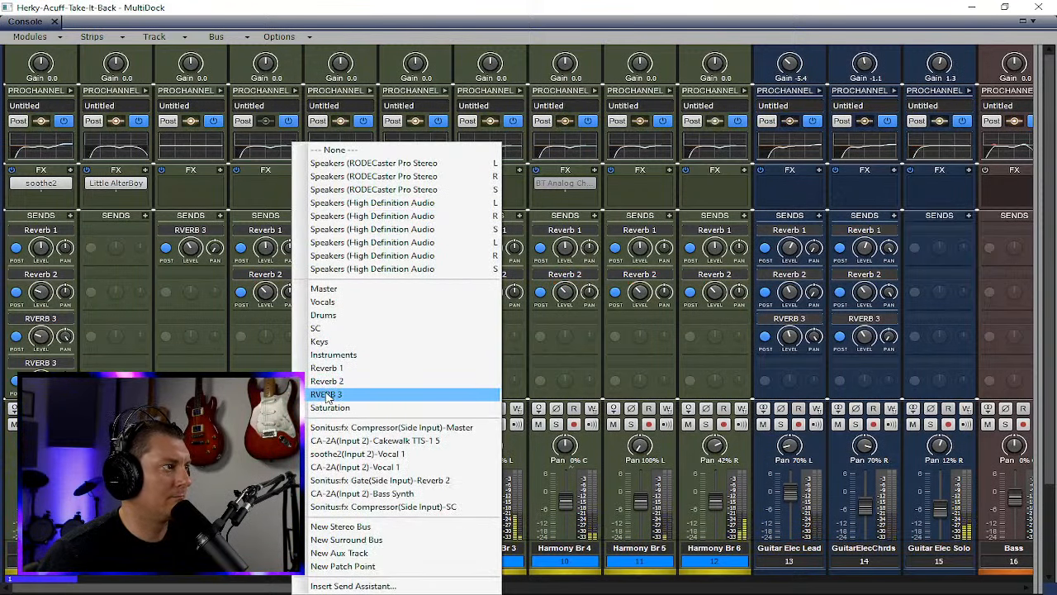
left_click(324, 381)
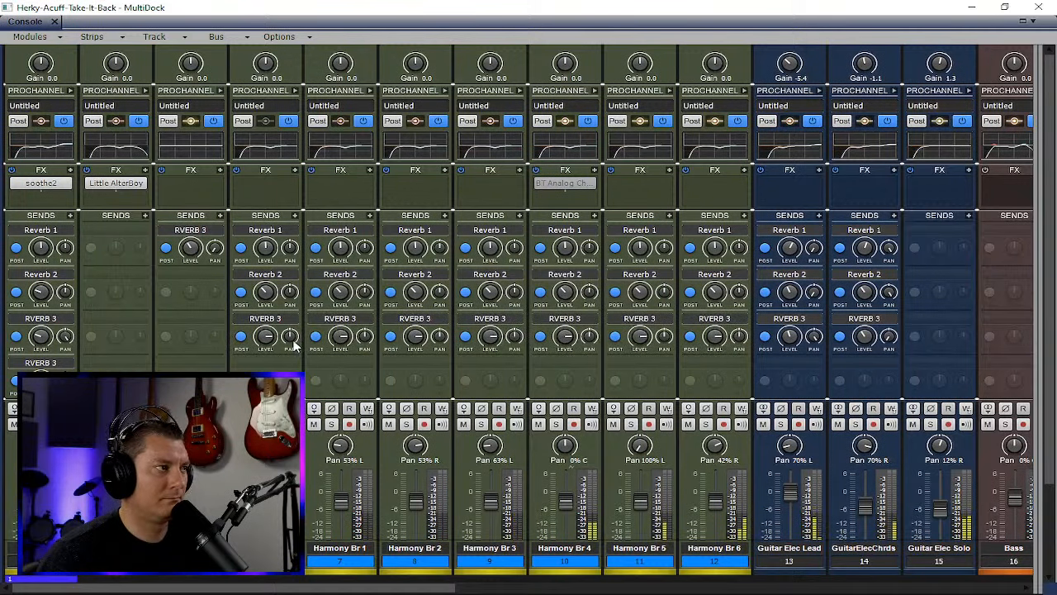
left_click_drag(265, 336, 265, 365)
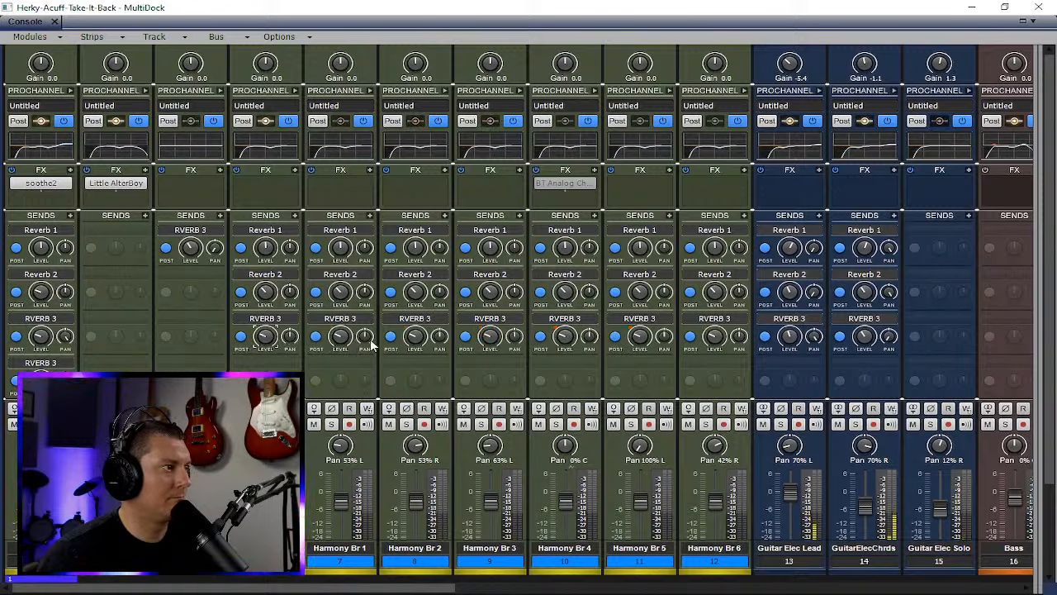
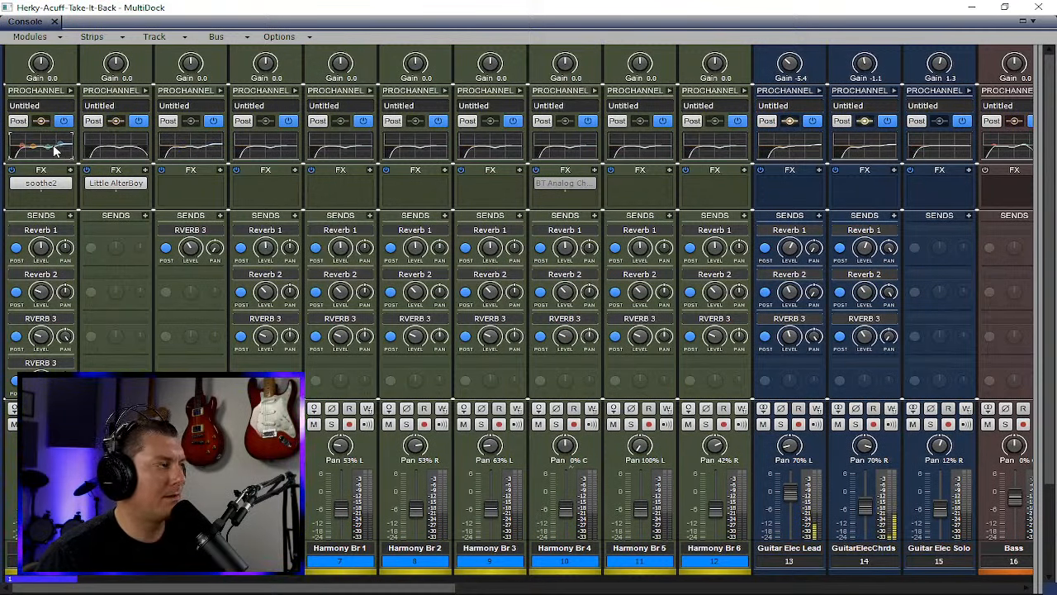
- Copy the lead vocal's EQ across the harmony tracks through Harmony Br 6
left_click_drag(189, 159, 568, 157)
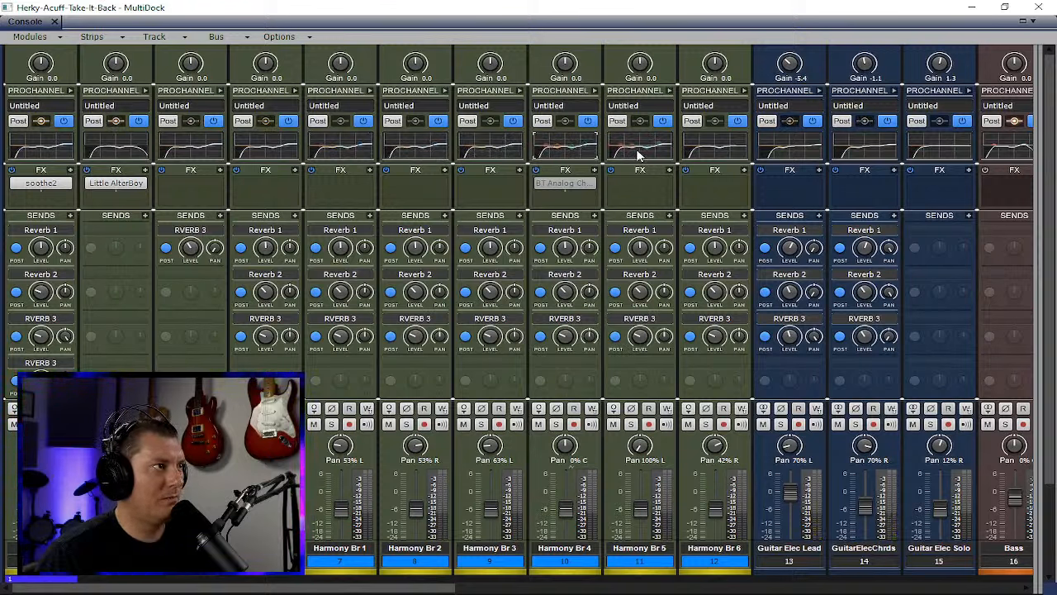
left_click_drag(637, 154, 716, 159)
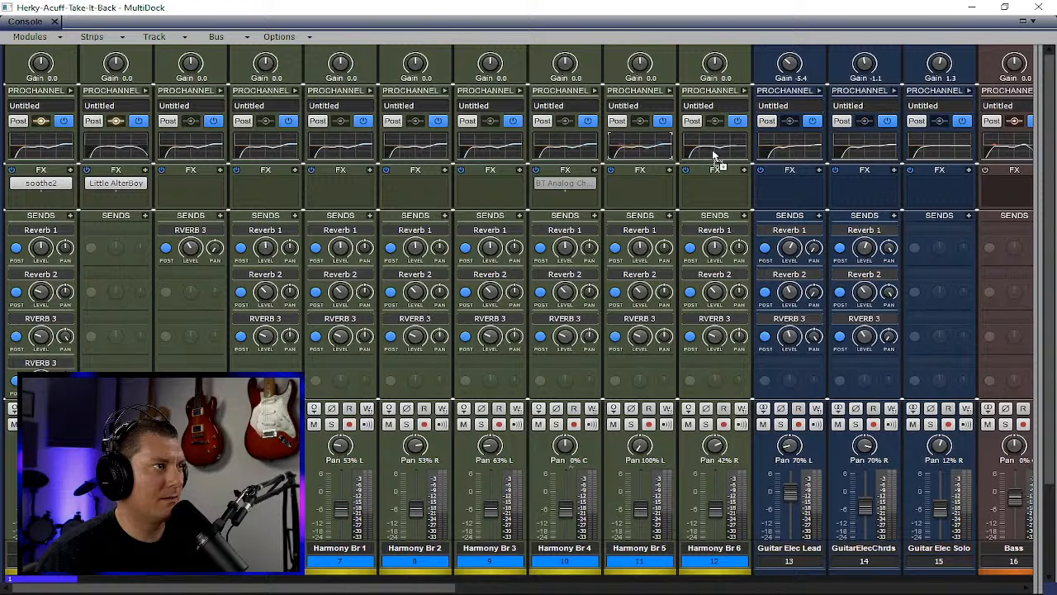
- On the selected harmony tracks' EQs, set the high-mid band to 3000 Hz, -5.2 dB gain and a Q of 1.1
left_click(744, 93)
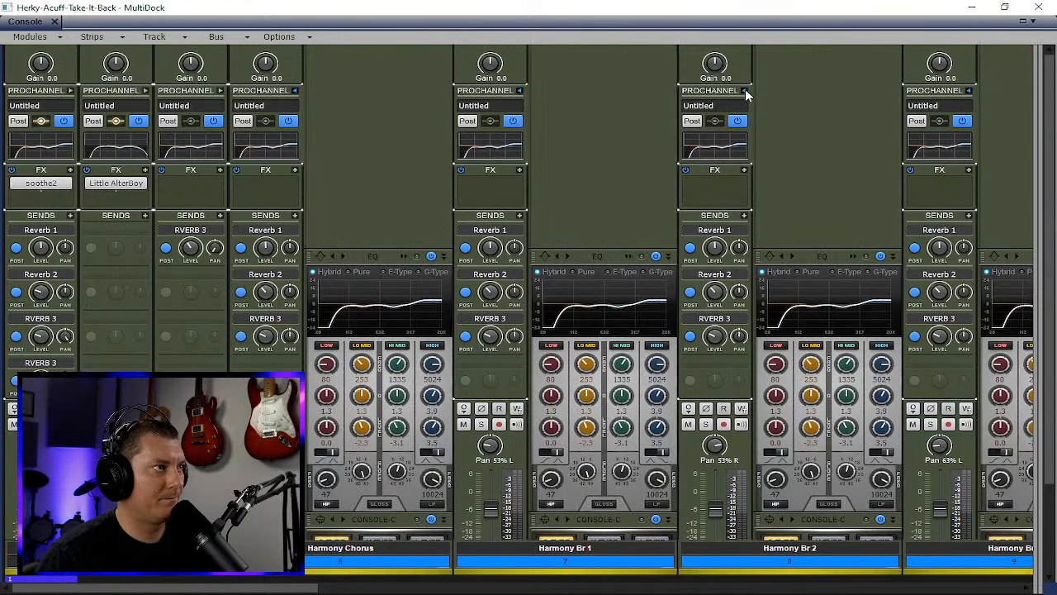
double_click(626, 379)
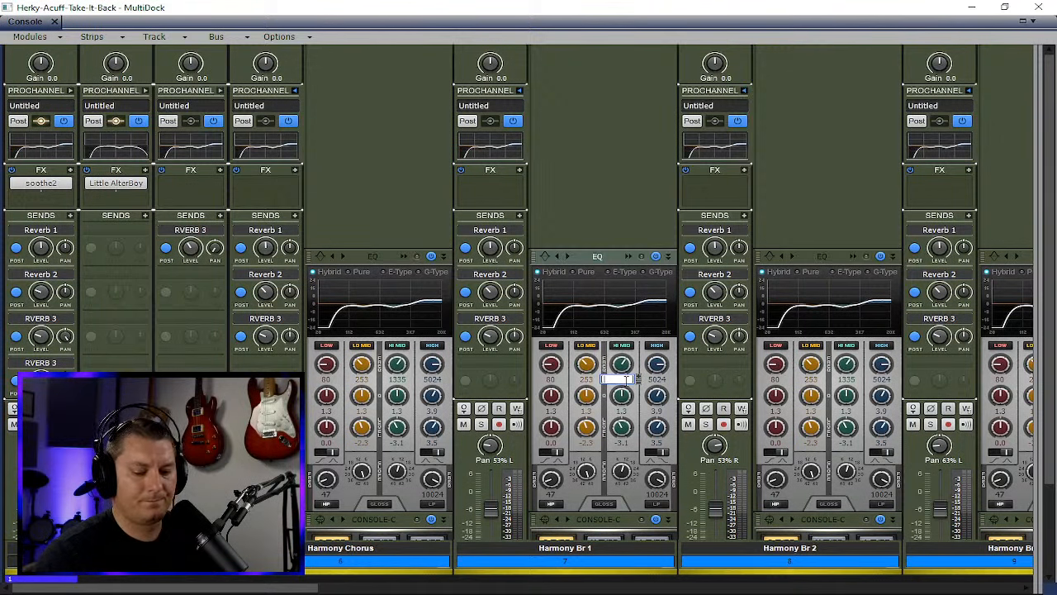
type("300")
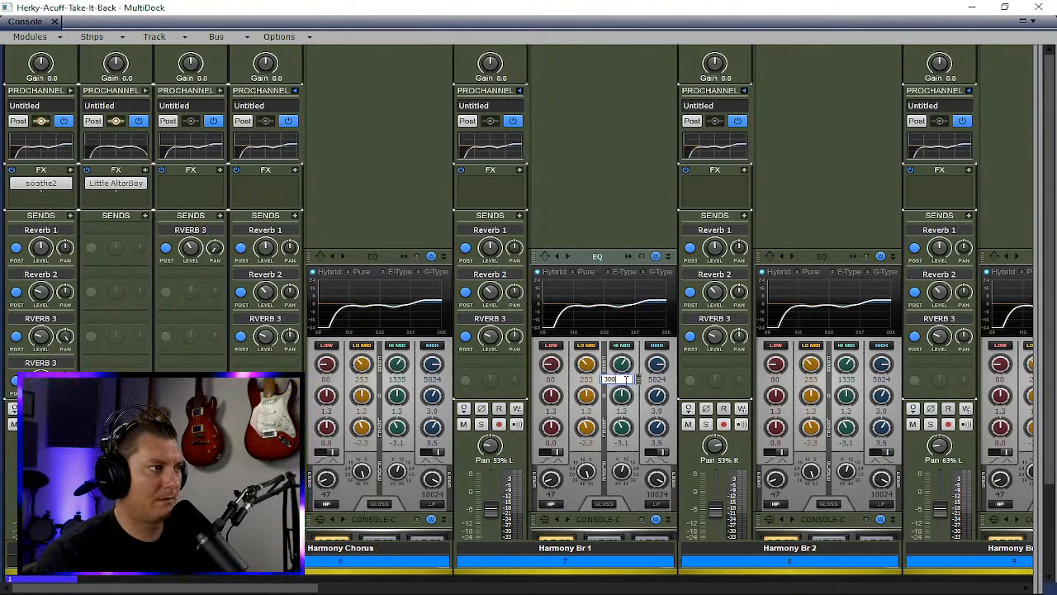
type("0")
key("Return")
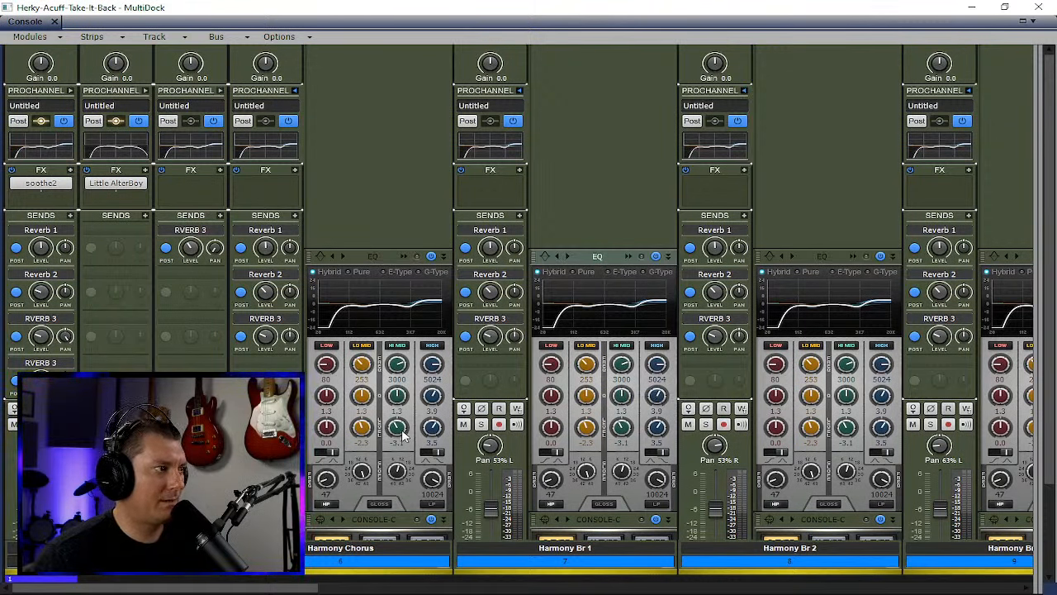
left_click_drag(402, 435, 402, 457)
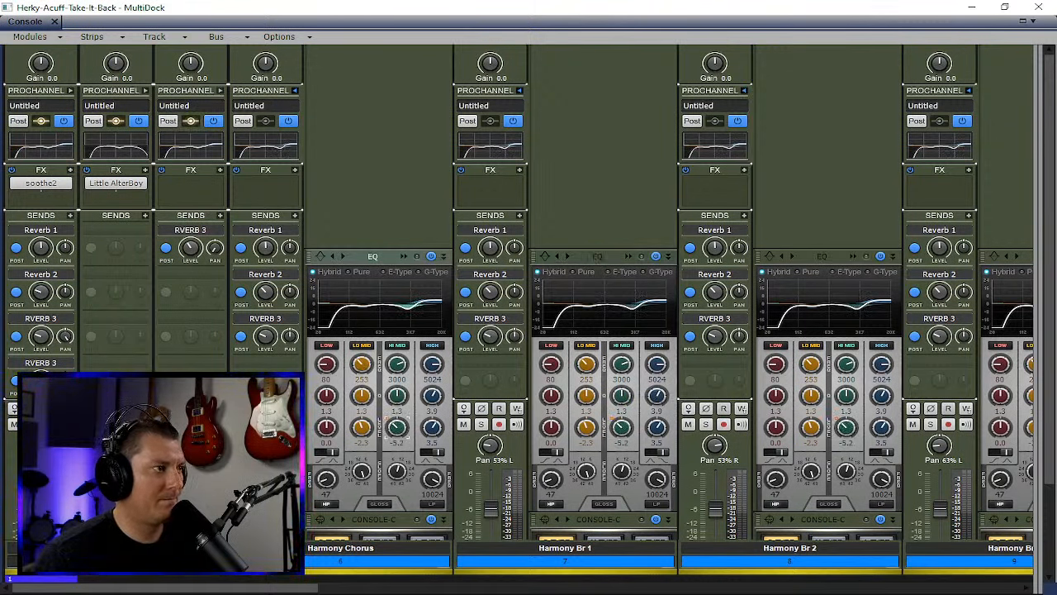
left_click_drag(406, 393, 406, 399)
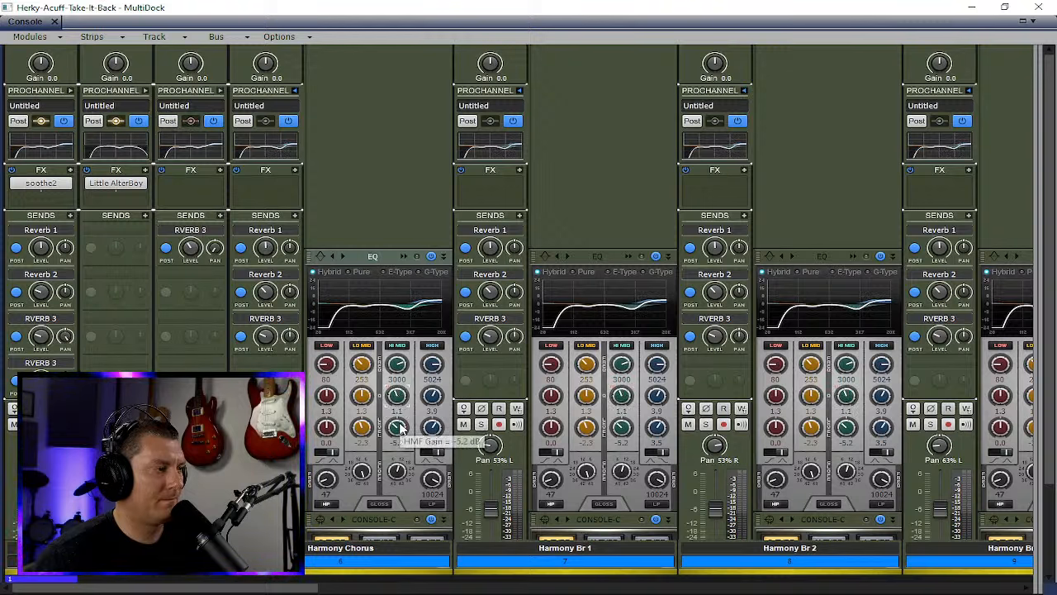
left_click(294, 91)
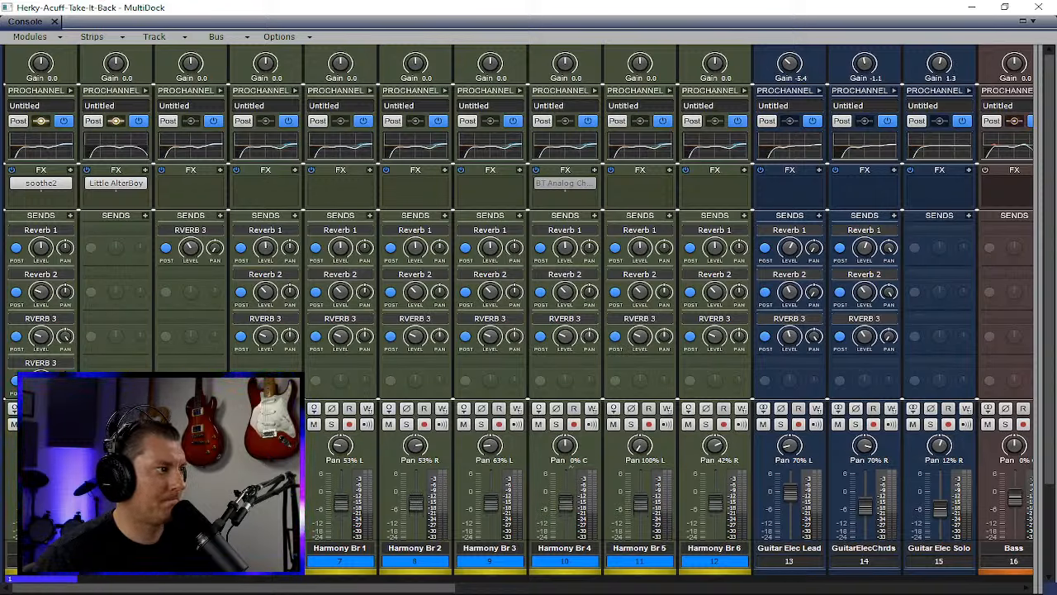
- Pan Harmony Br 1 to 100% left, and Harmony Br 2 and Harmony Br 6 to 100% right
left_click_drag(339, 446, 344, 460)
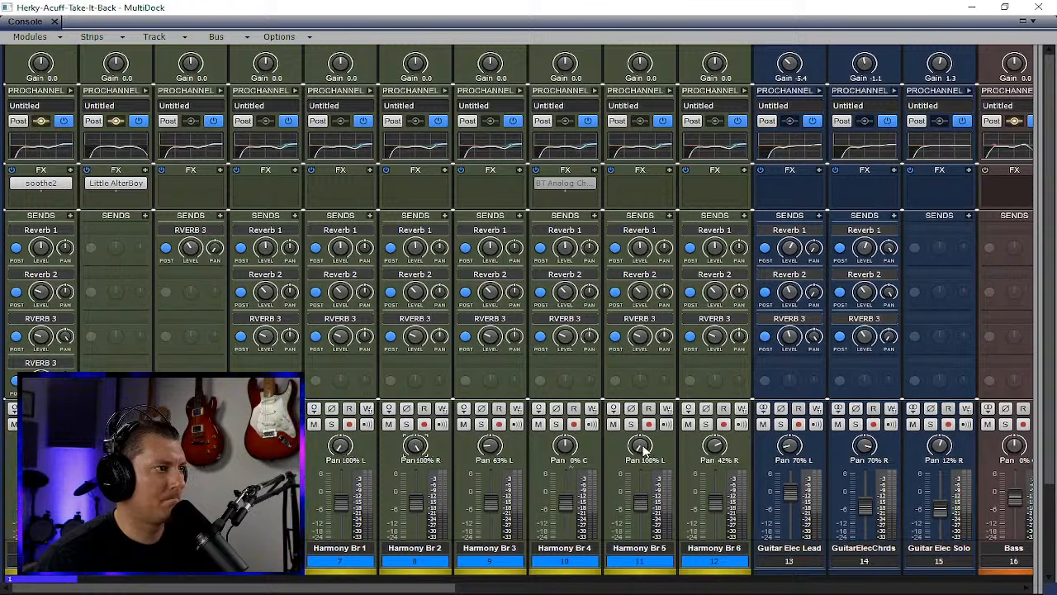
left_click_drag(716, 446, 715, 439)
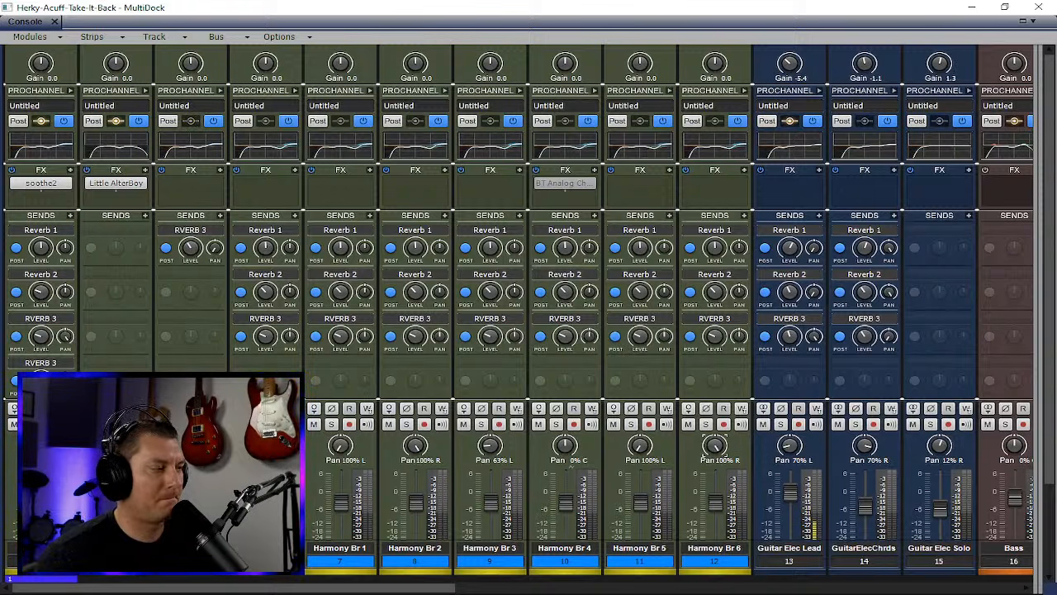
left_click_drag(316, 590, 654, 588)
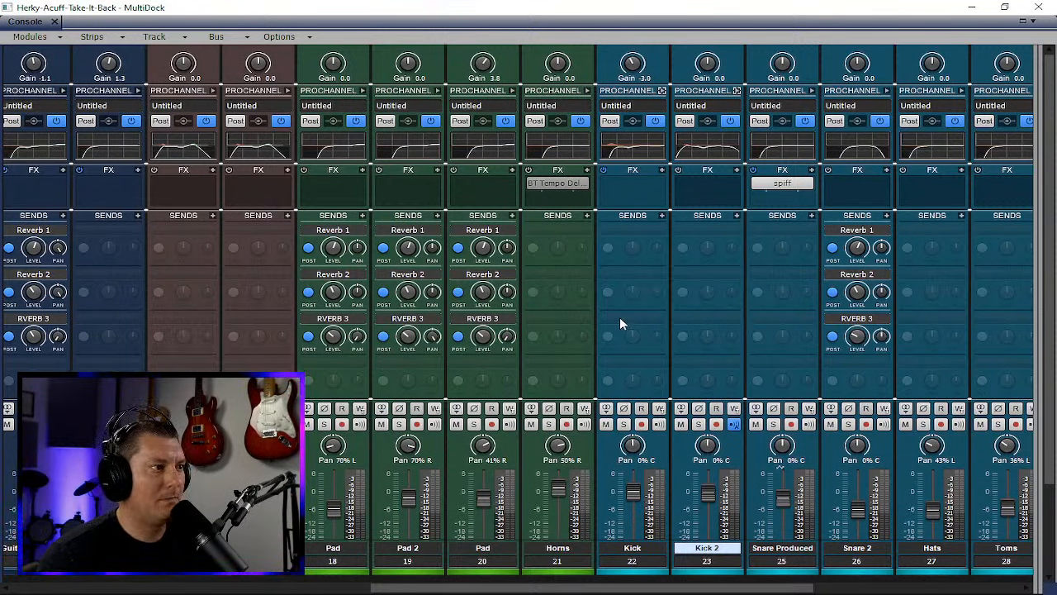
left_click_drag(1034, 252, 591, 252)
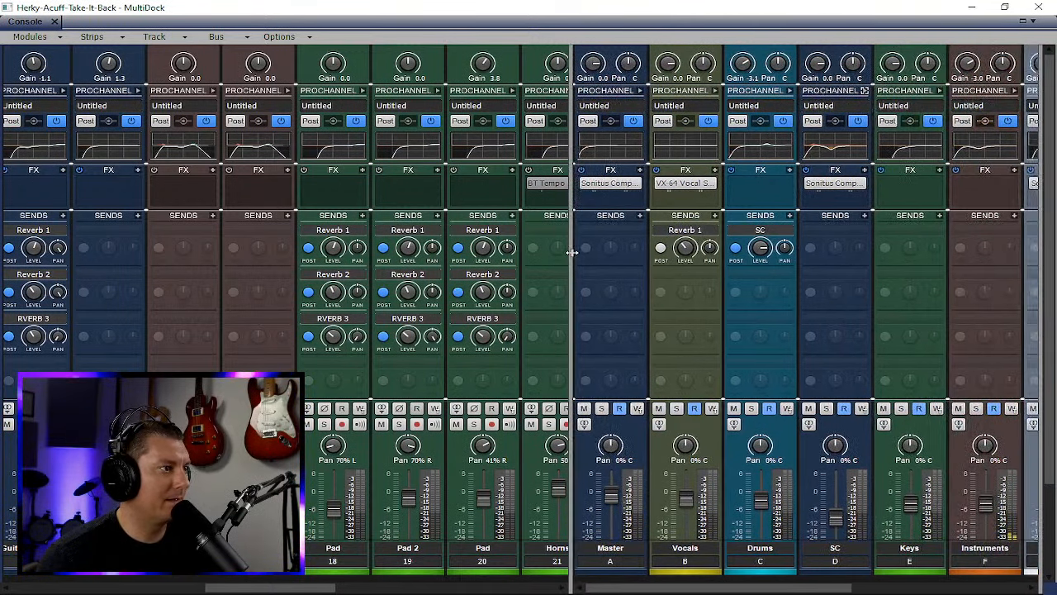
left_click_drag(730, 262, 1035, 266)
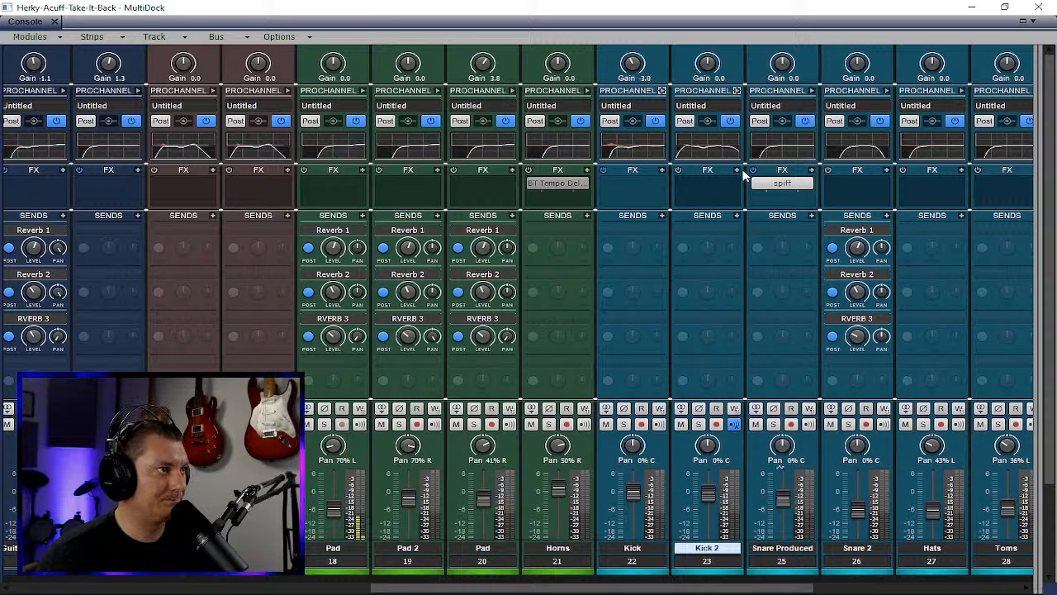
- Insert a Sonitus Compressor on the Kick track and set its threshold to -22.1 dB and ratio to 2.8:1
left_click(661, 171)
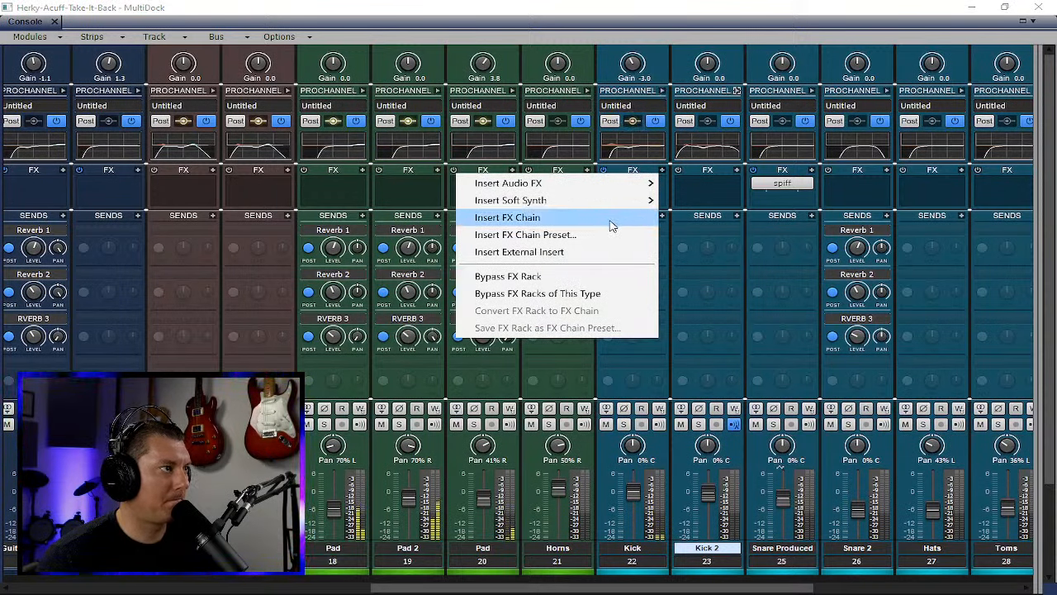
mouse_move(602, 185)
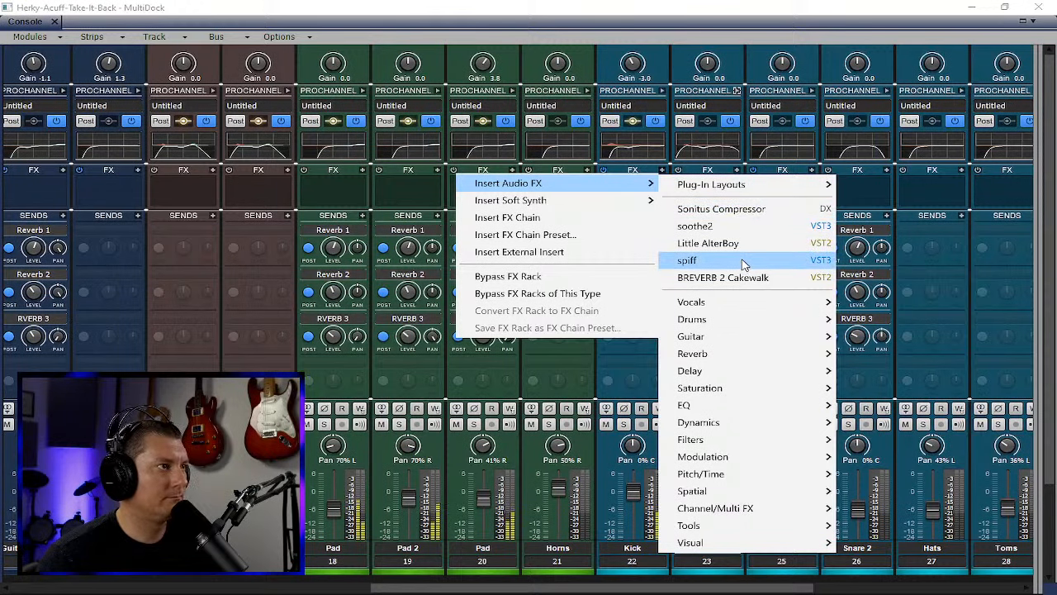
left_click(743, 210)
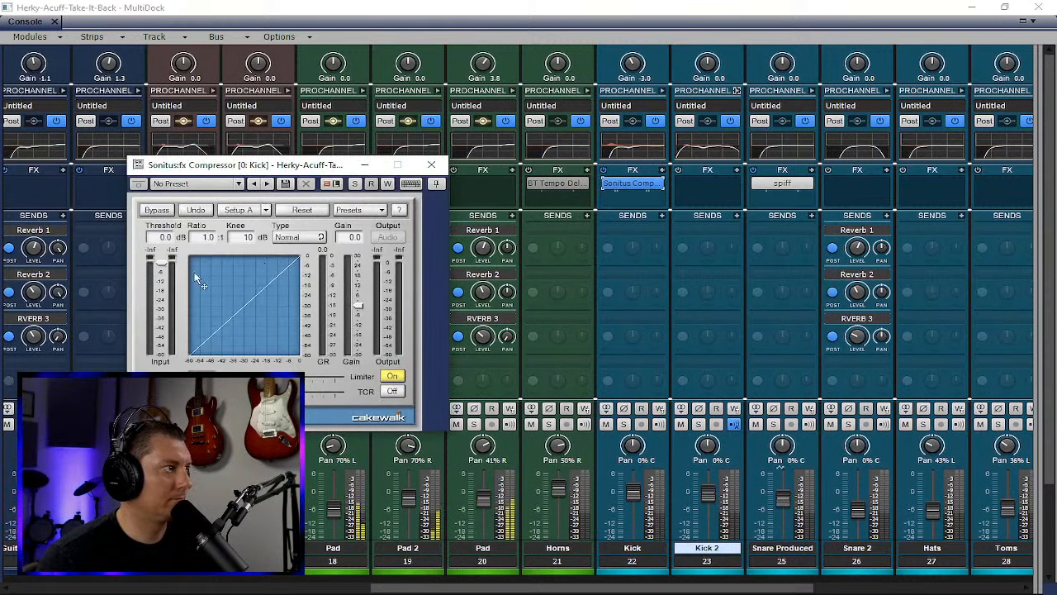
left_click_drag(161, 290, 161, 297)
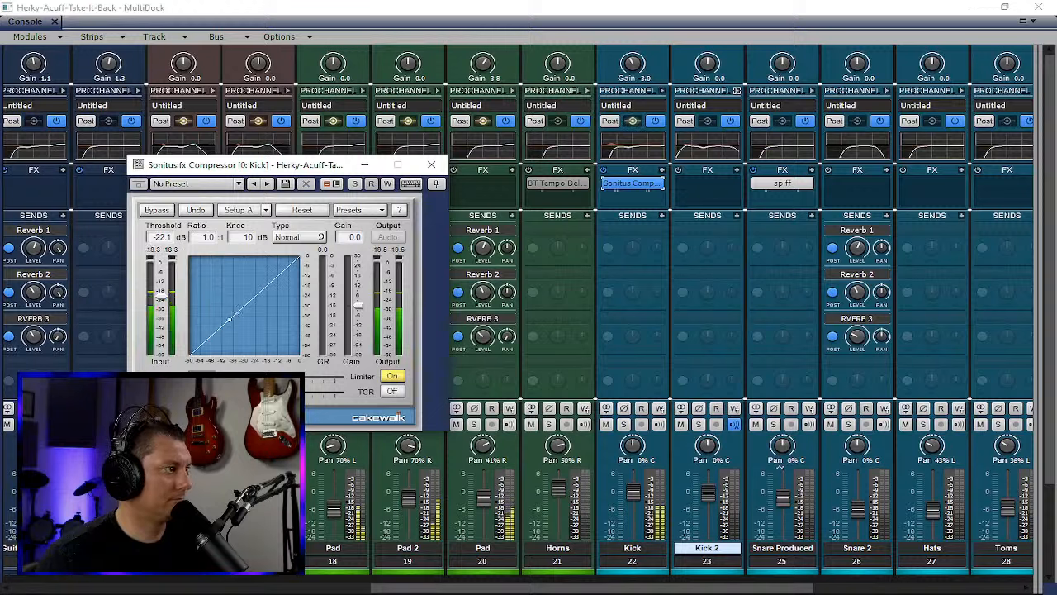
left_click_drag(213, 236, 208, 239)
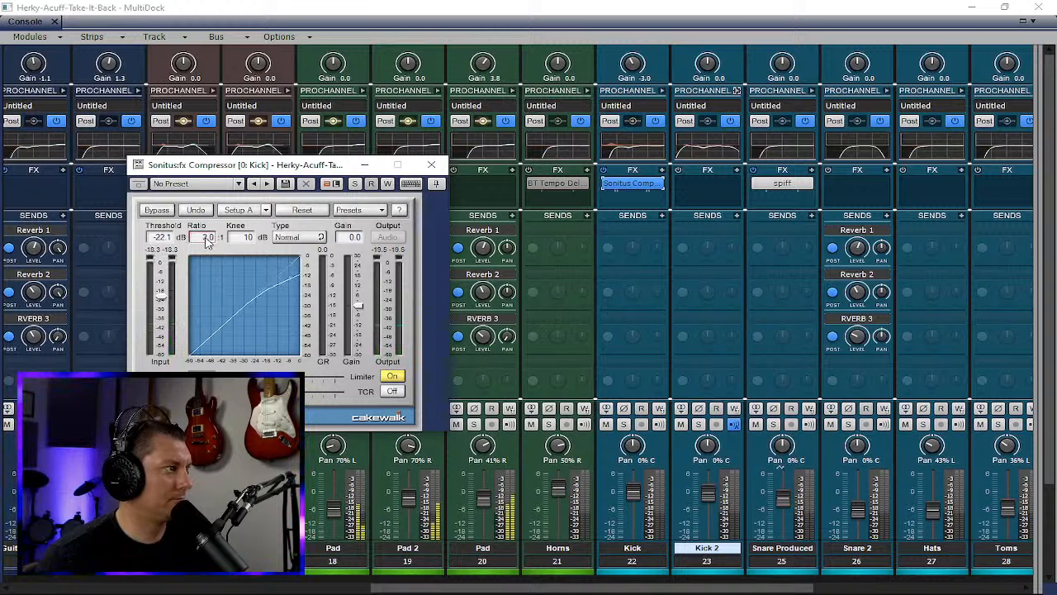
left_click_drag(261, 165, 797, 283)
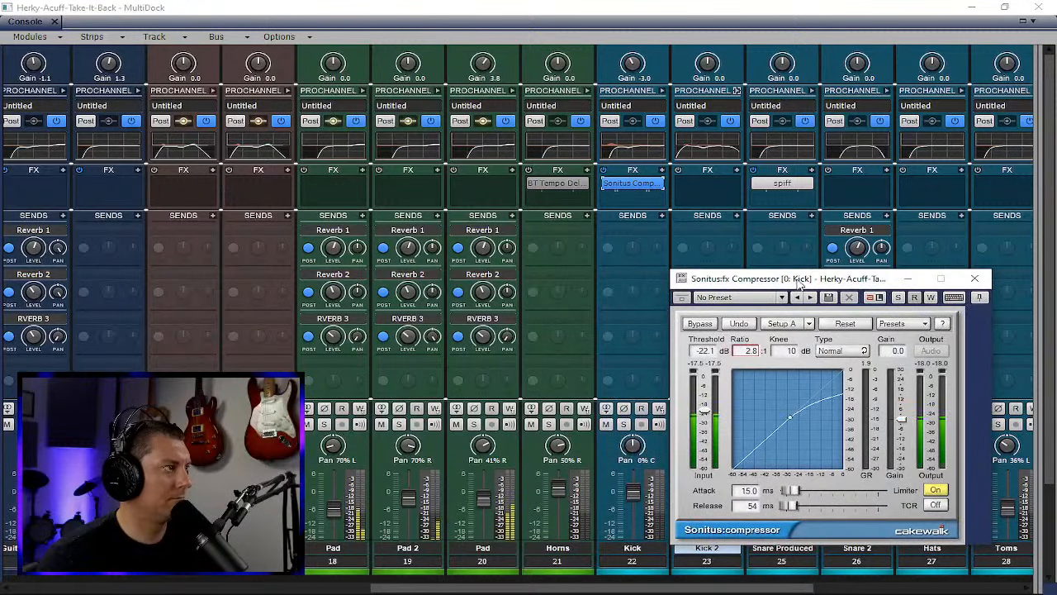
- Move the Sonitus Compressor from the Kick track to the Bass track and close its window
left_click_drag(629, 184, 183, 191)
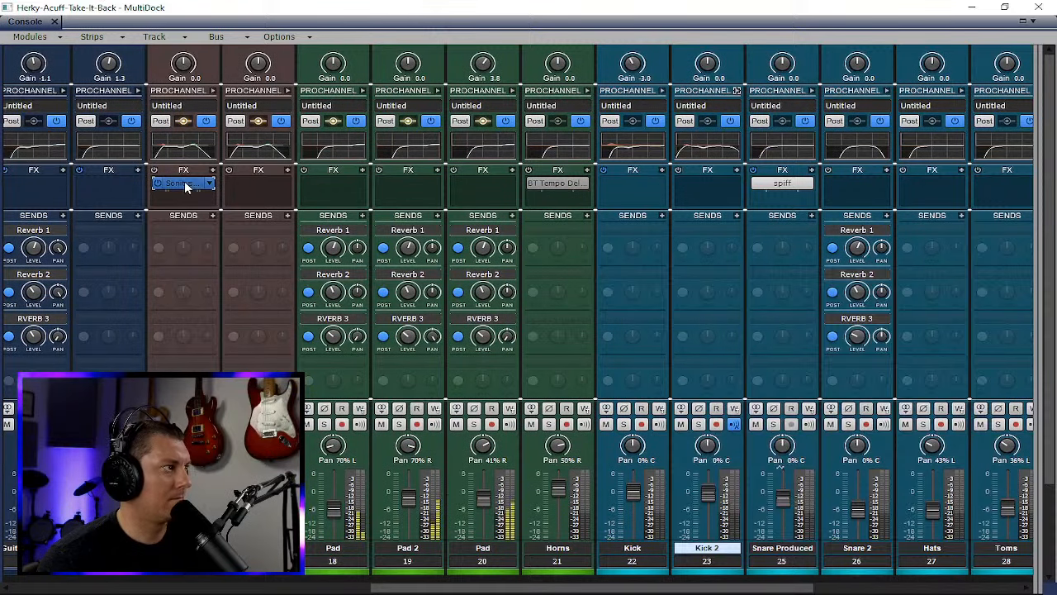
double_click(185, 183)
left_click(975, 278)
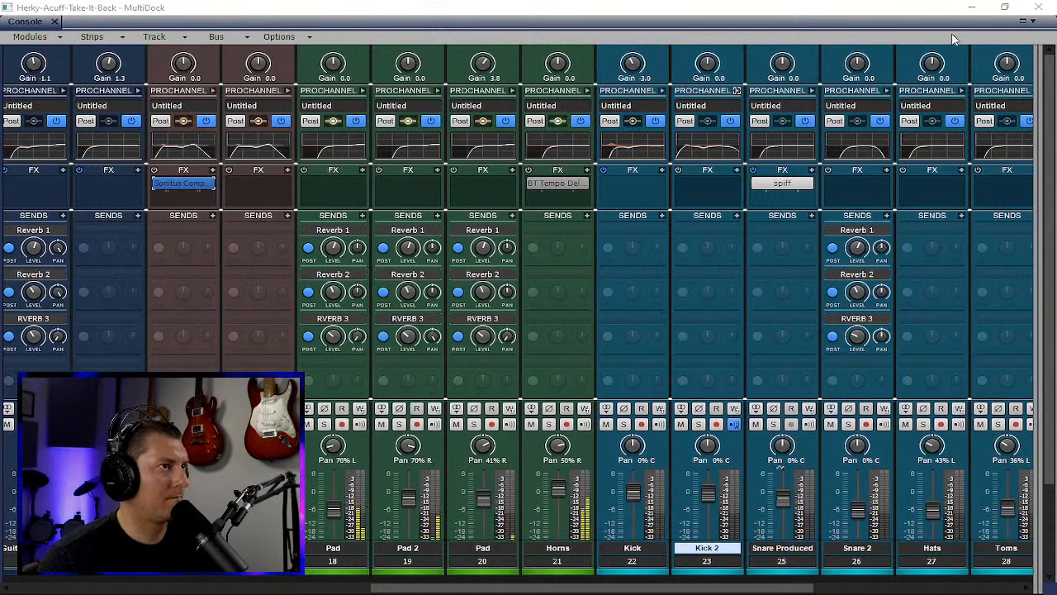
- Close the floating console, stop playback and save the project
left_click(1004, 6)
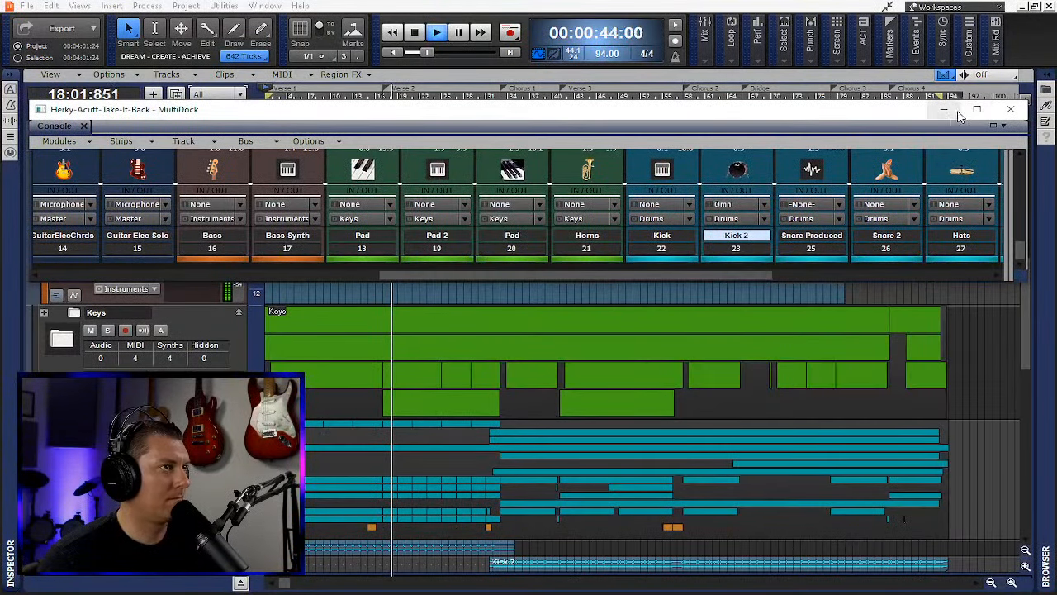
left_click(1010, 109)
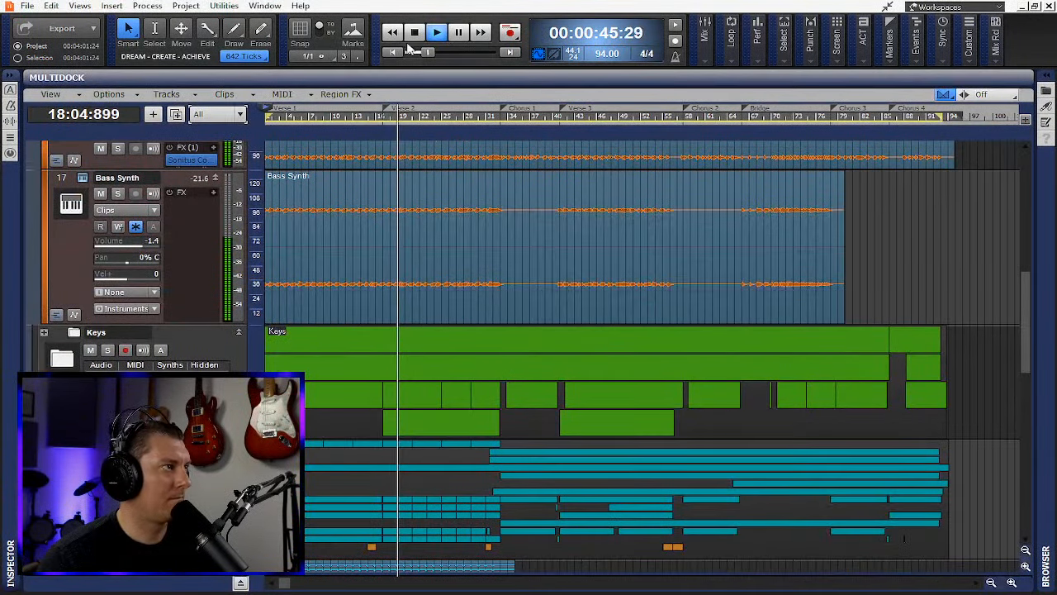
left_click(414, 33)
scroll(226, 309, "up", 3)
key("ctrl+s")
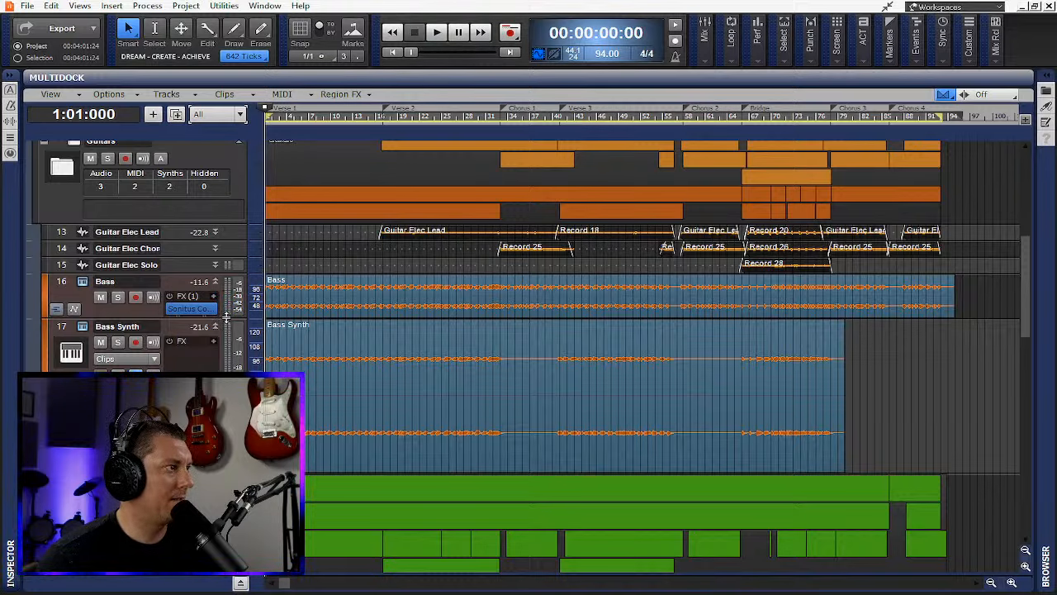
- Enlarge the Bass track and bounce its stereo clip to a new clip
left_click_drag(220, 323, 306, 439)
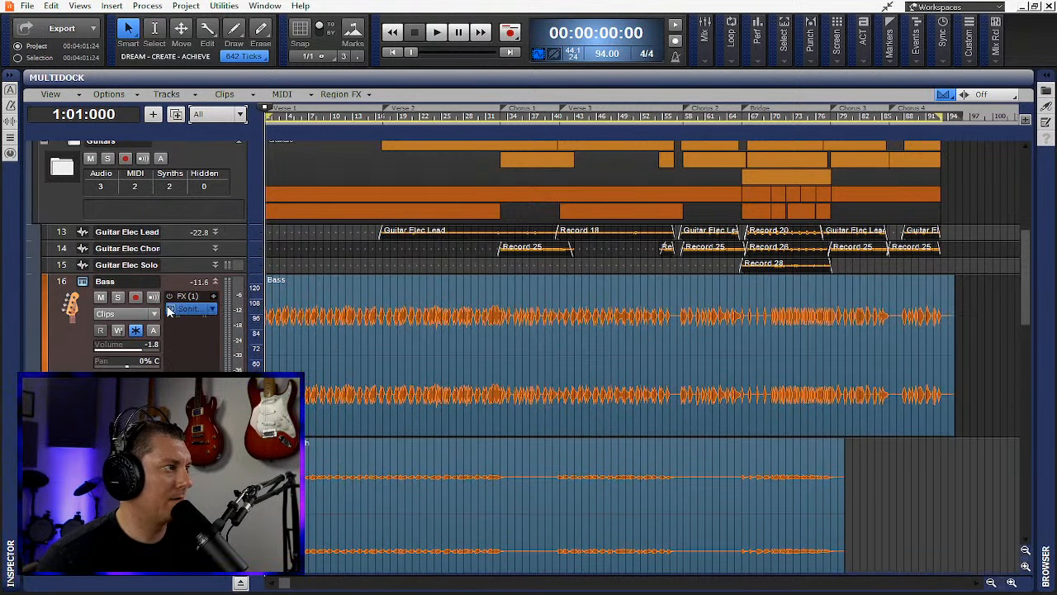
left_click(595, 285)
right_click(595, 285)
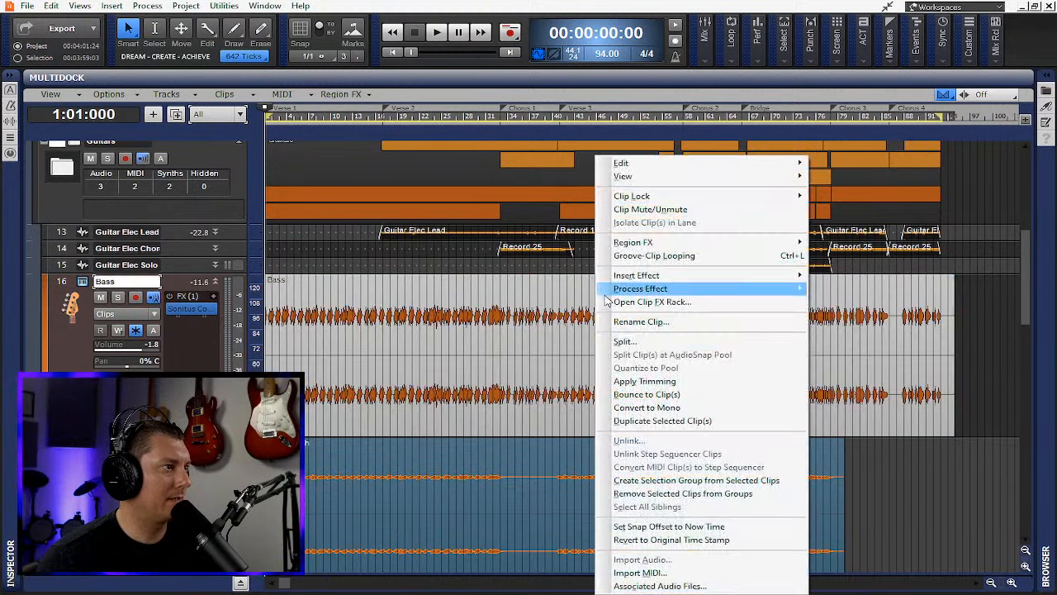
left_click(632, 394)
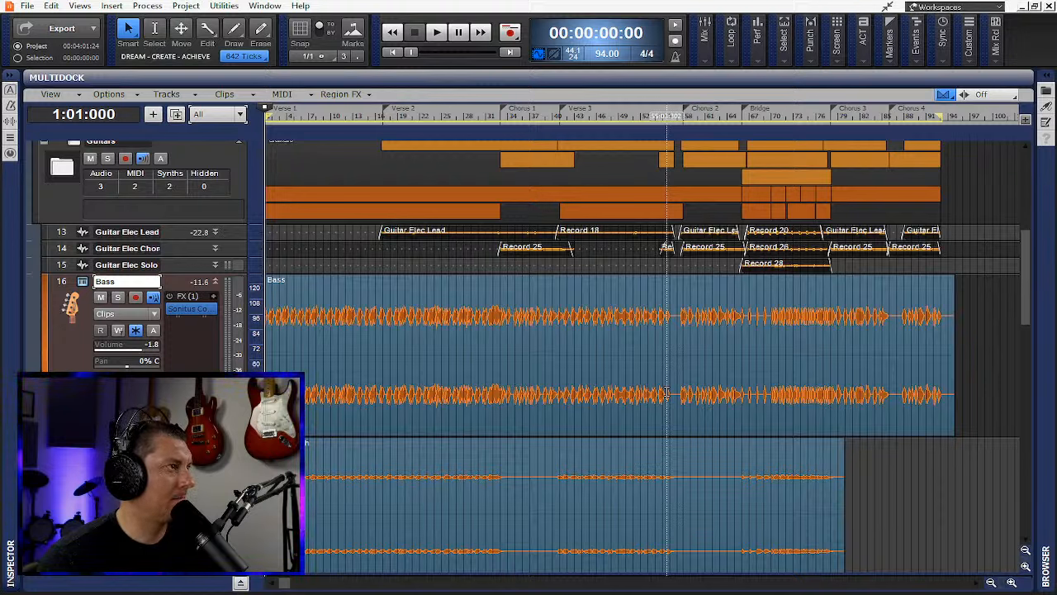
left_click(137, 331)
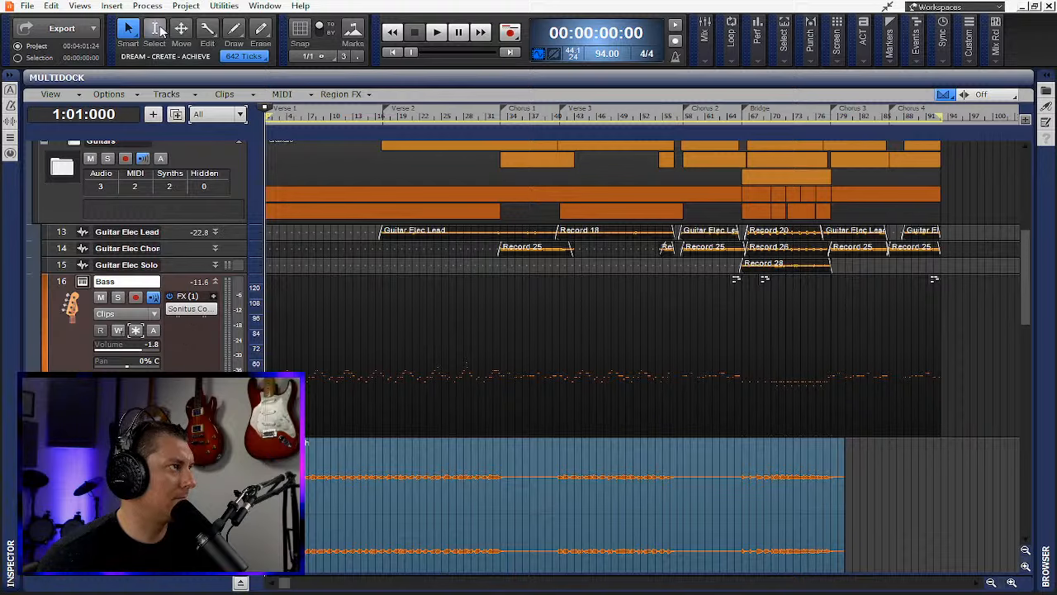
left_click(51, 6)
left_click(65, 22)
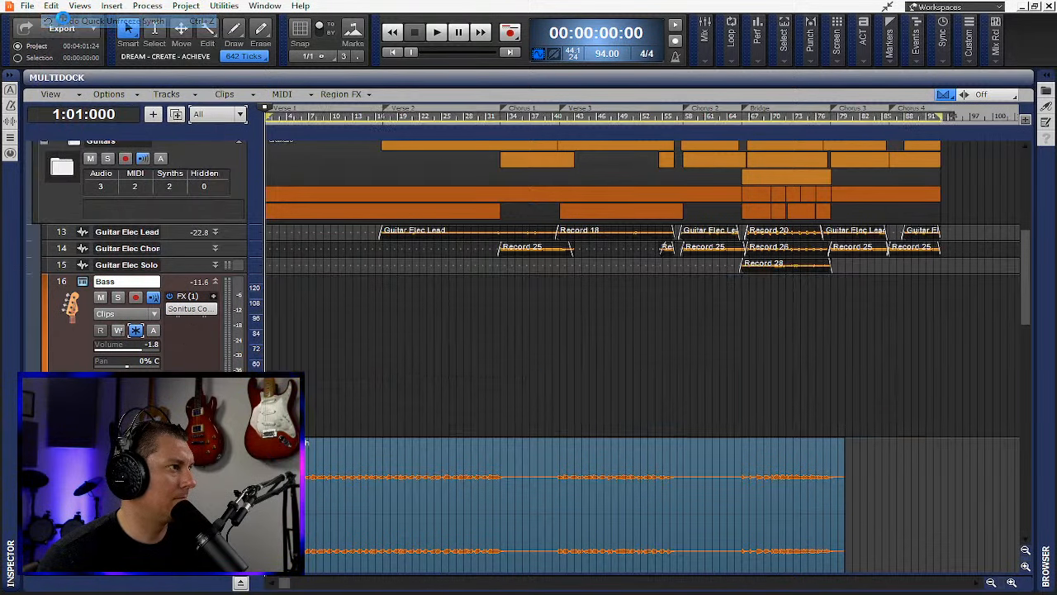
- Save the project and convert the Bass clip to mono
key("ctrl+s")
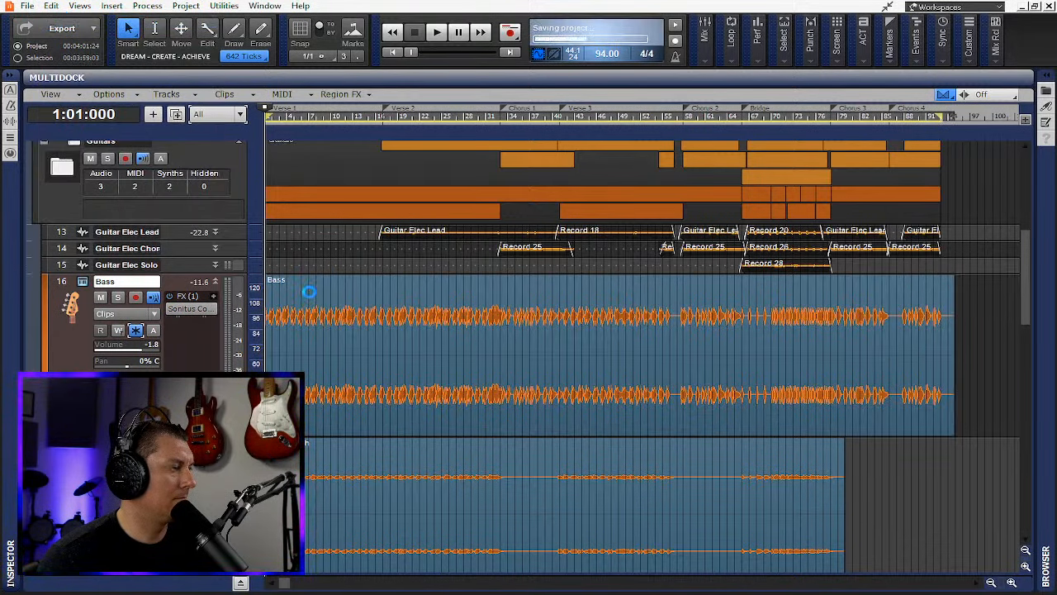
left_click(303, 293)
right_click(304, 294)
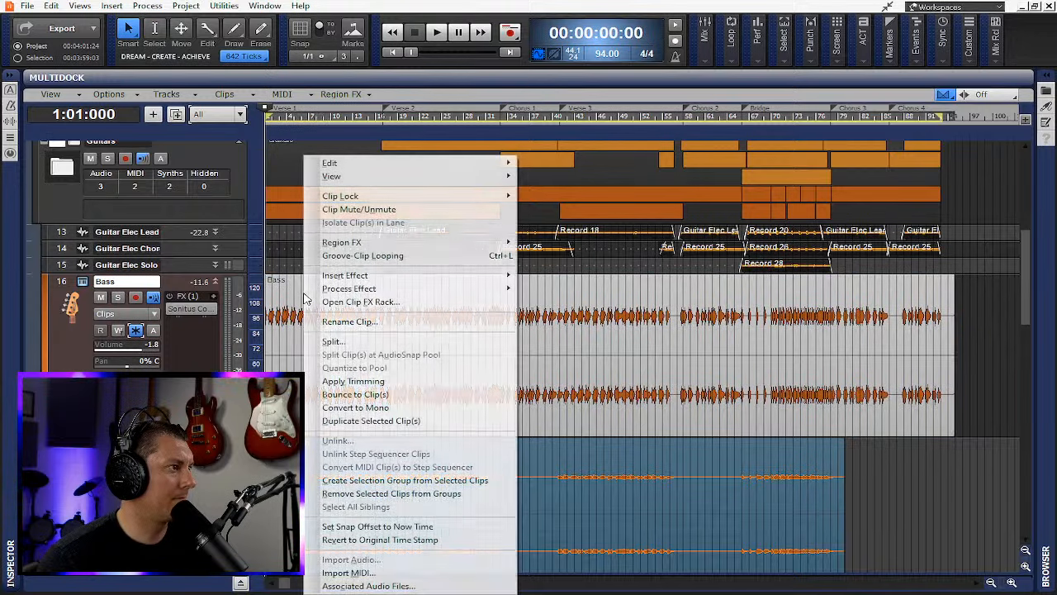
left_click(379, 408)
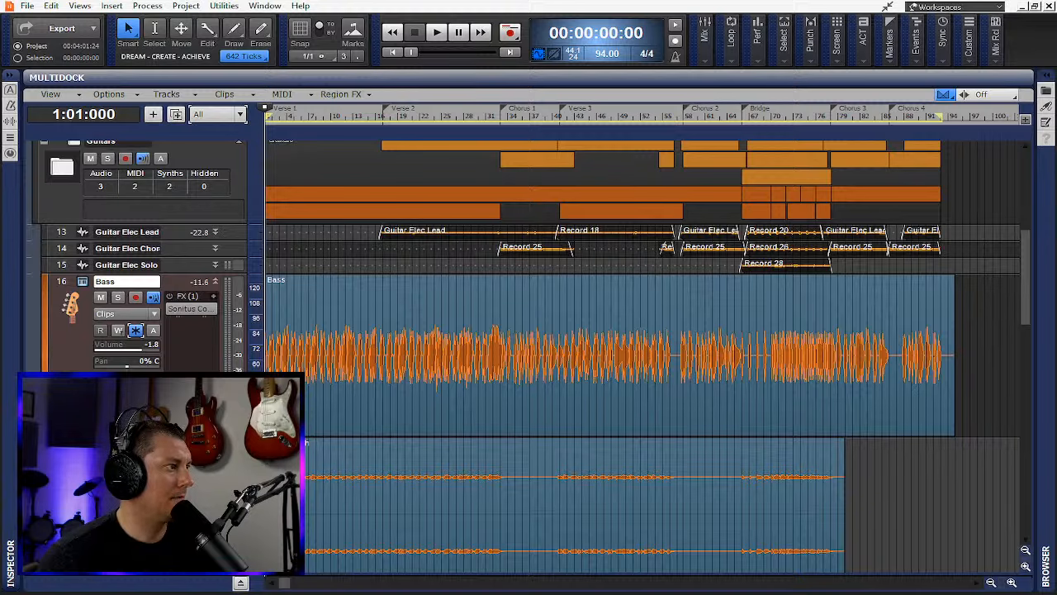
- Bounce the mono Bass clip to a new clip and adjust the Bass track's height
left_click_drag(220, 436, 220, 369)
right_click(293, 303)
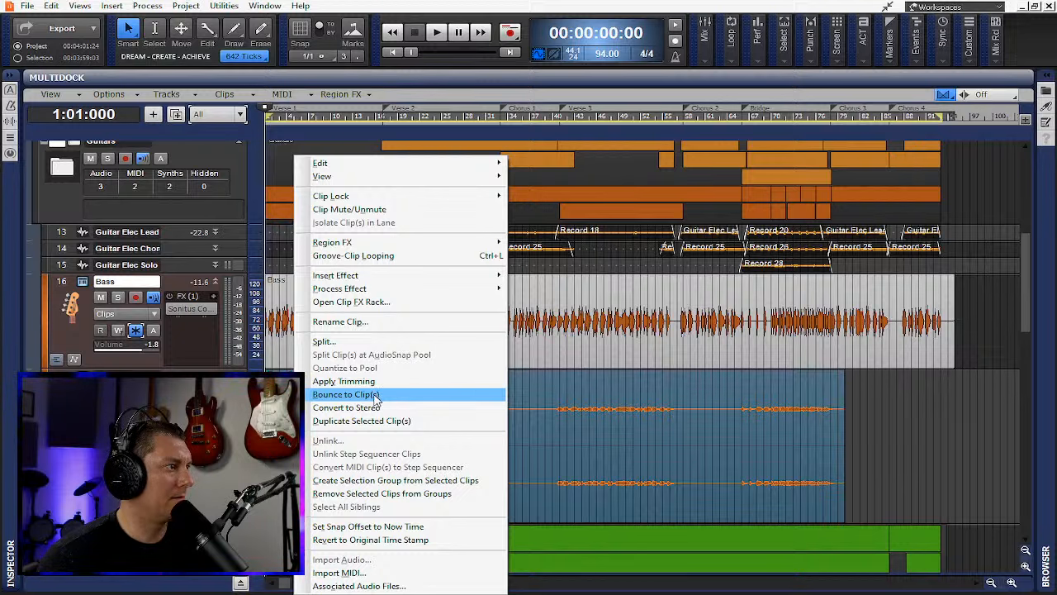
left_click(371, 398)
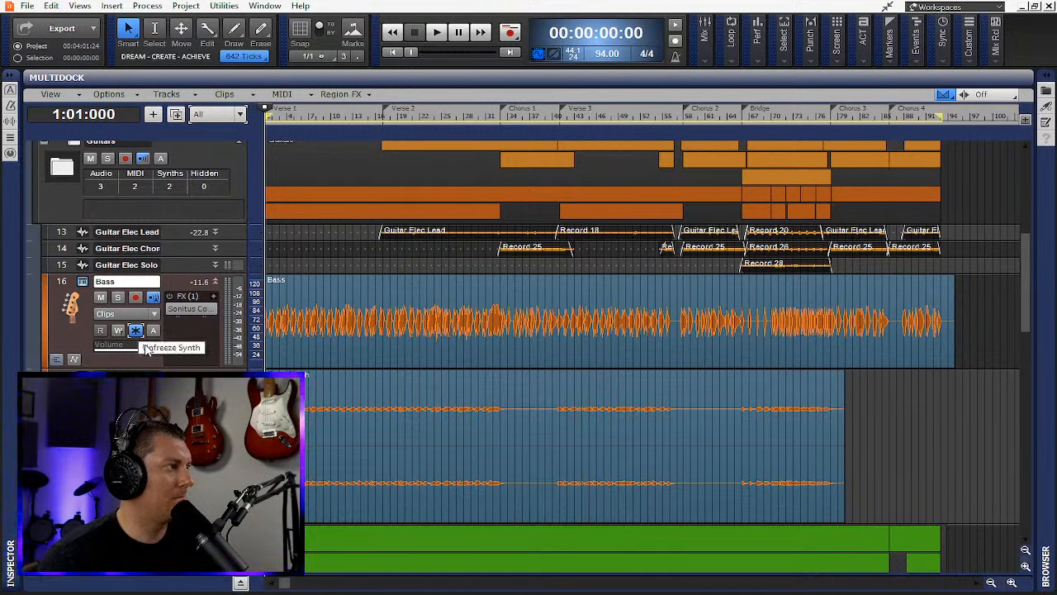
left_click_drag(202, 366, 202, 399)
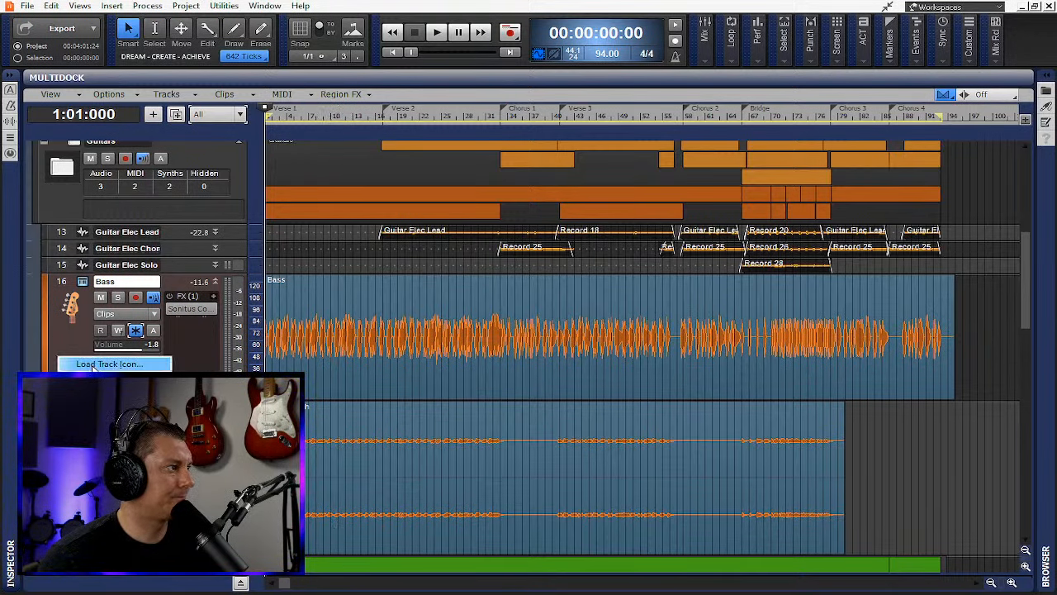
- Duplicate the Bass track once with its properties, effects and sends but without its events, starting at track 17
right_click(182, 282)
left_click(224, 356)
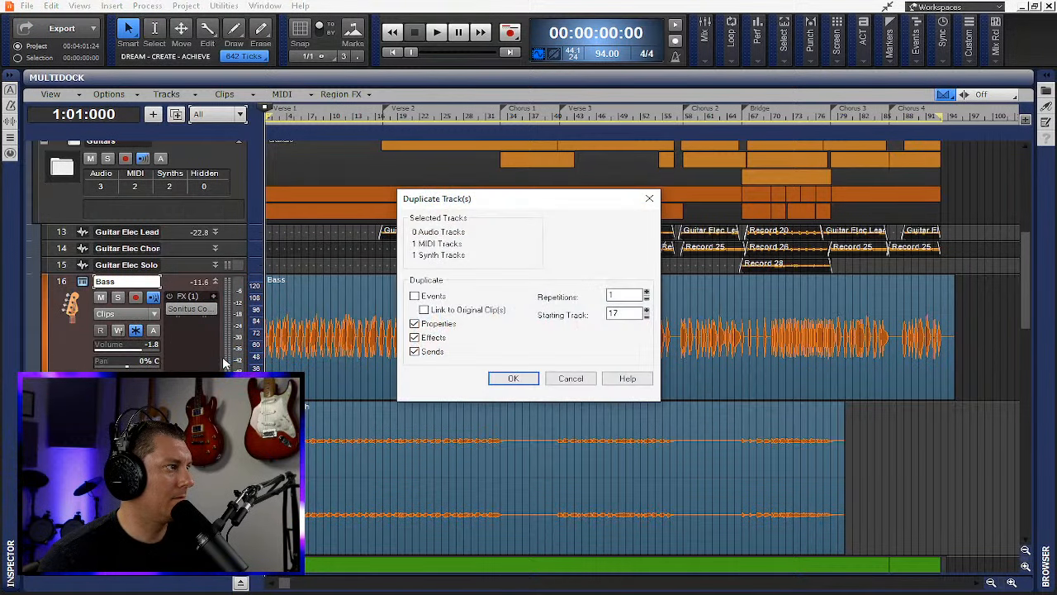
left_click(512, 378)
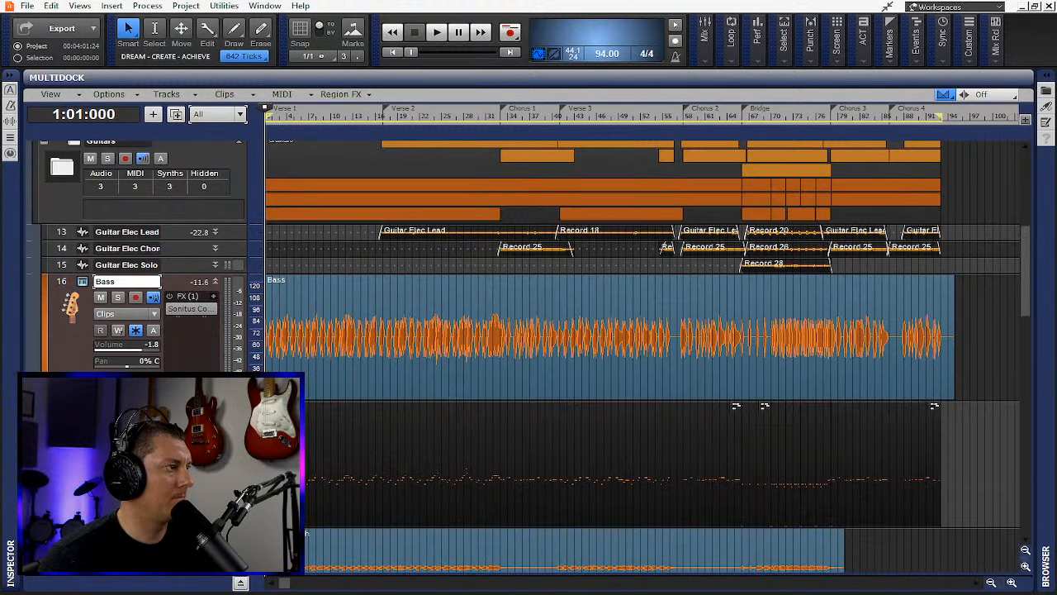
- Delete the duplicated Bass track
scroll(642, 356, "down", 2)
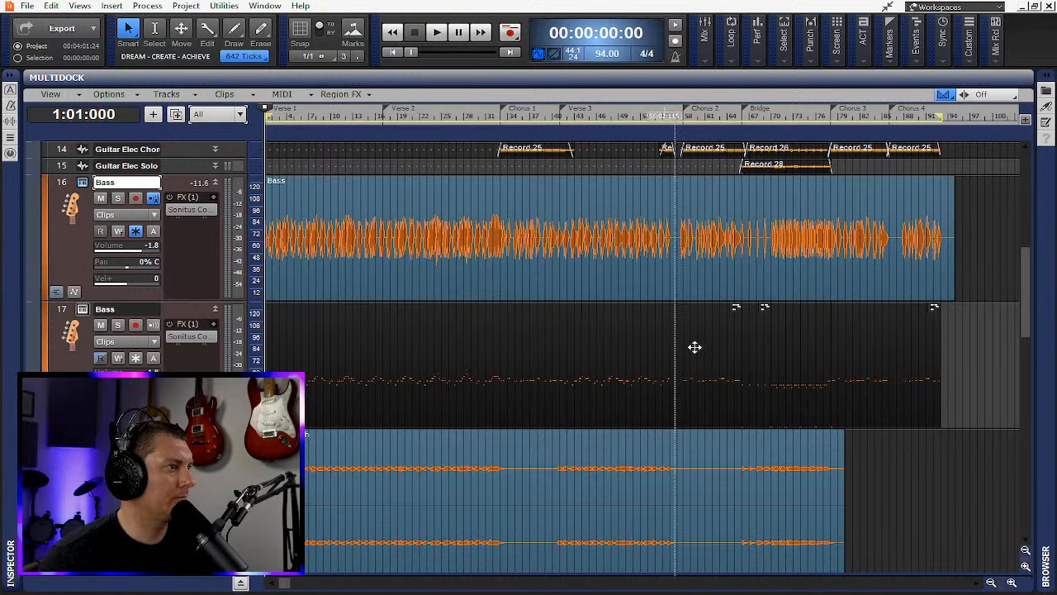
left_click(66, 310)
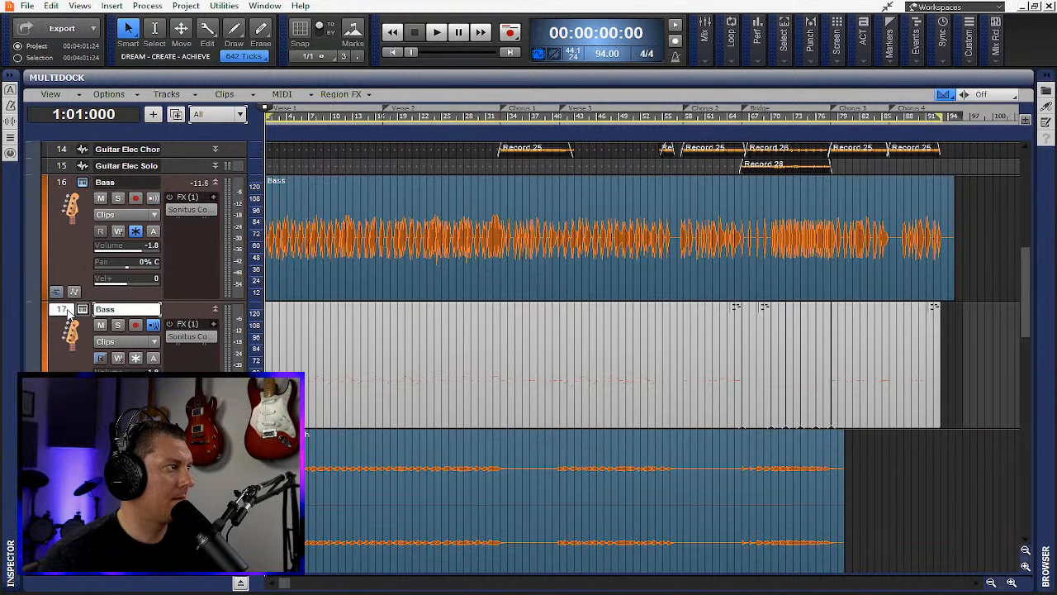
right_click(66, 312)
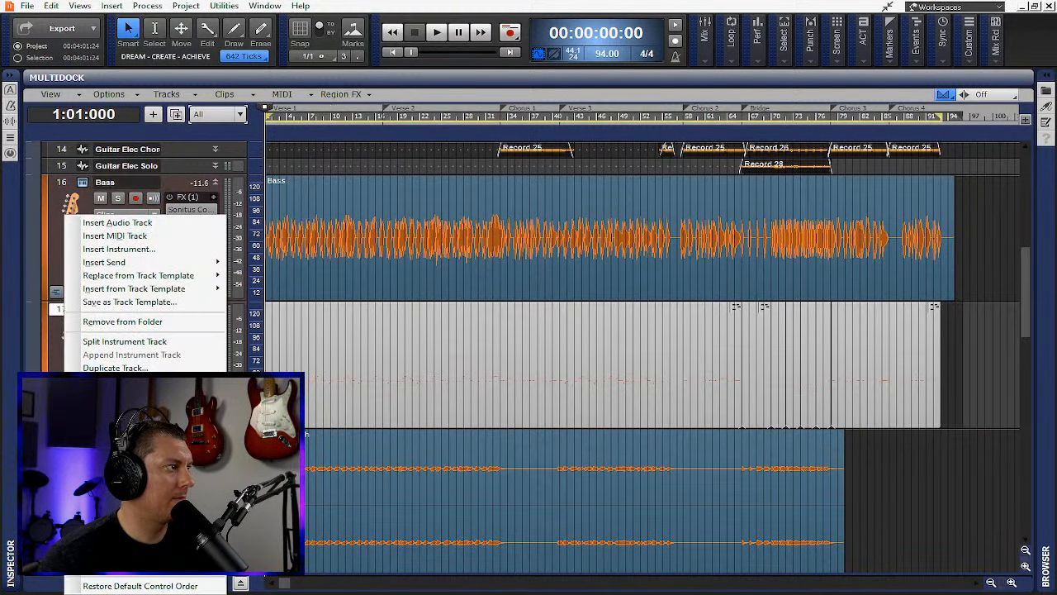
left_click(116, 381)
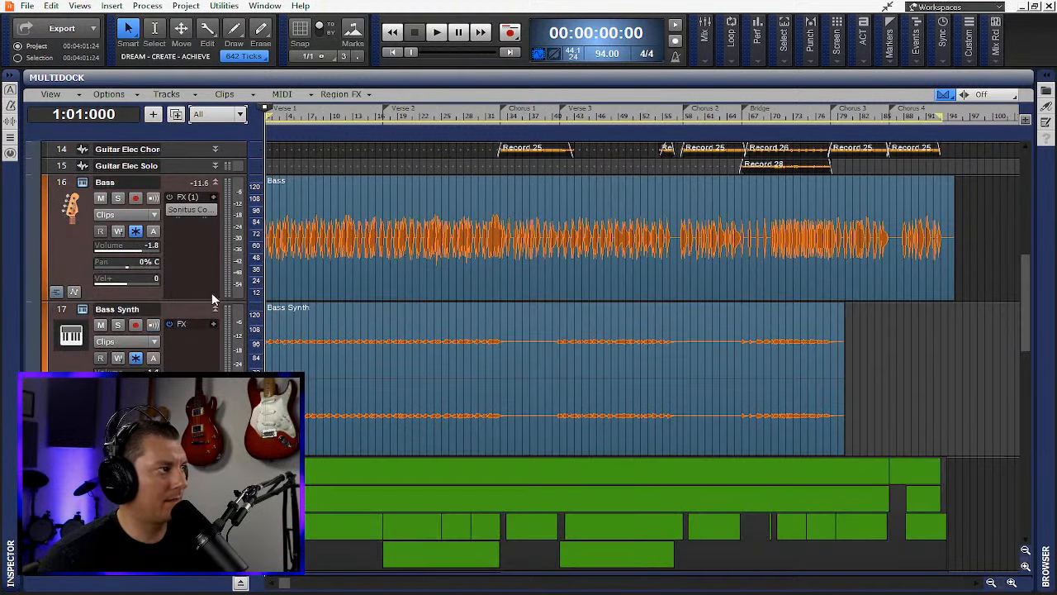
- Create one new audio track, place it directly below the Bass track and enlarge it
right_click(80, 260)
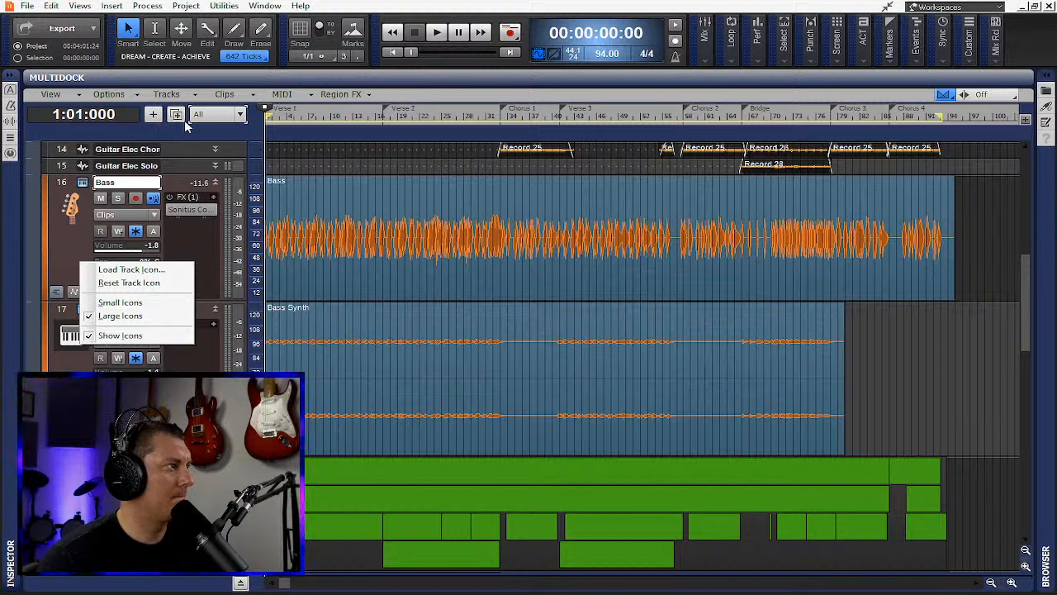
left_click(153, 114)
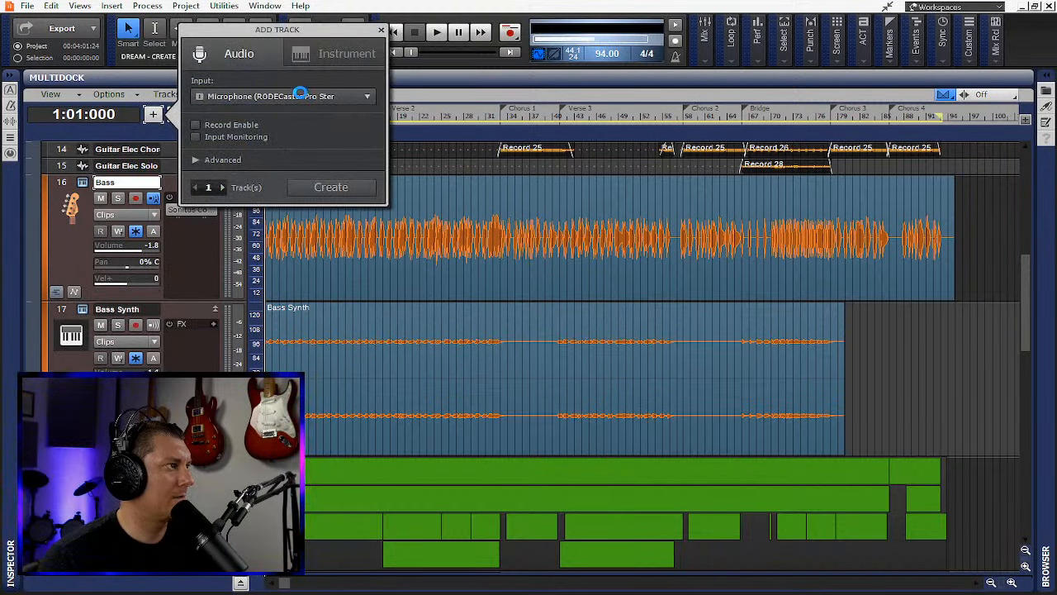
left_click(324, 189)
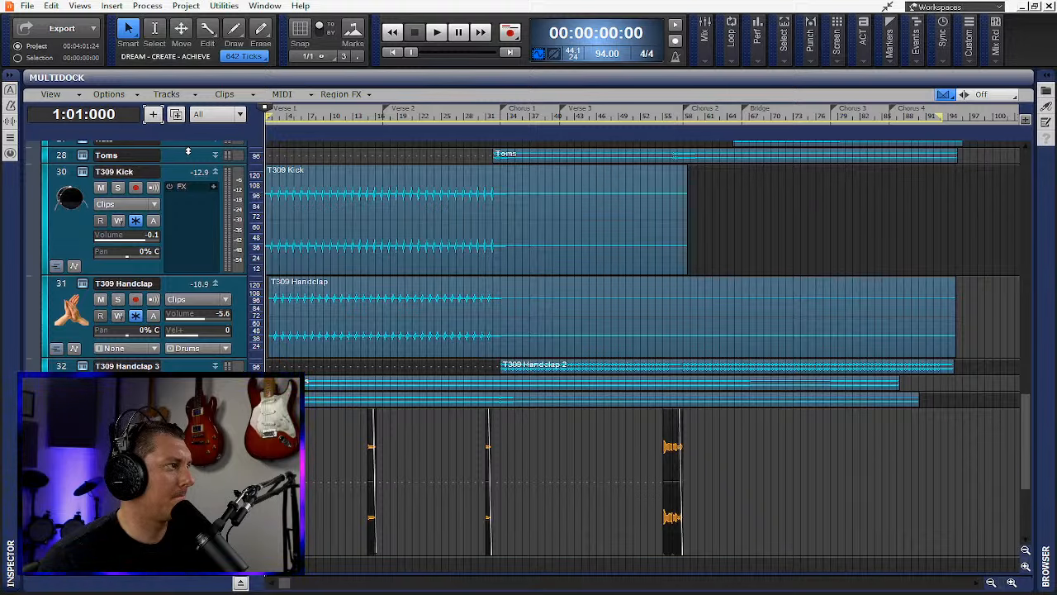
scroll(189, 145, "up", 10)
left_click_drag(190, 137, 207, 314)
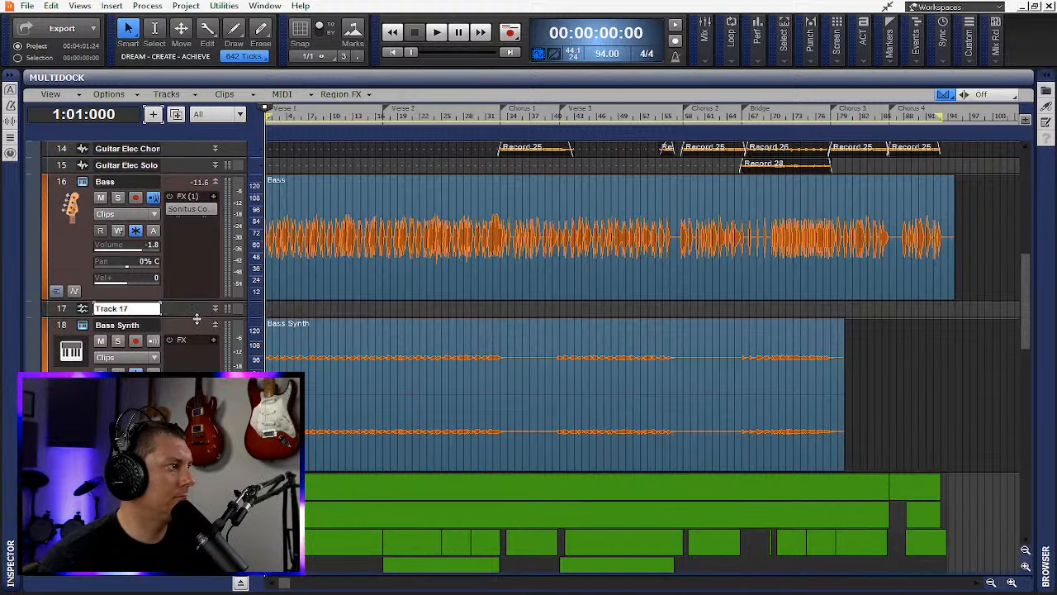
- Copy the bounced Bass clip onto Track 17 at the same start position and save the project
left_click(328, 237)
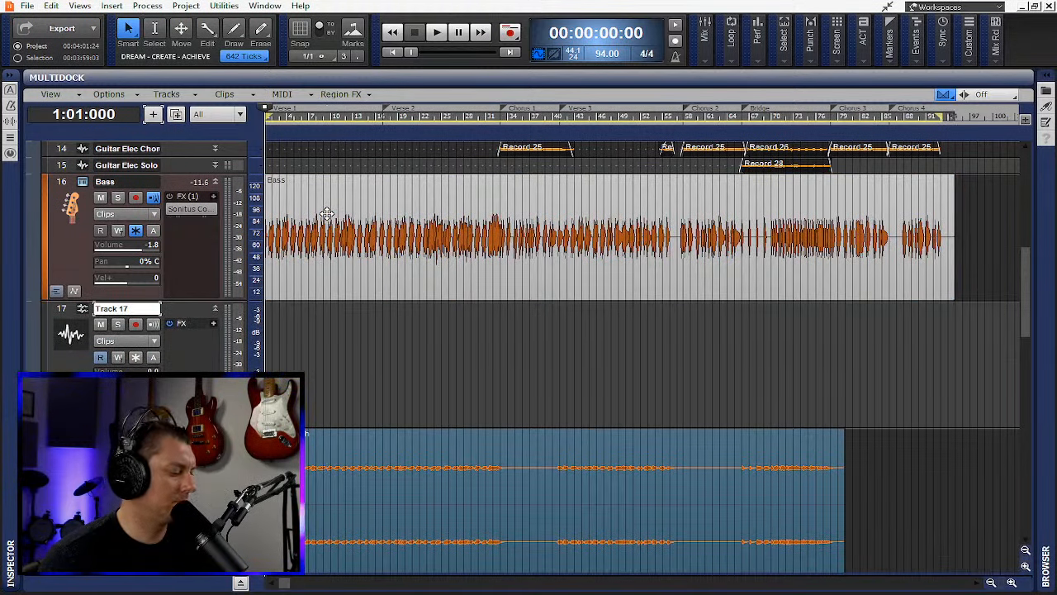
left_click_drag(328, 214, 308, 334)
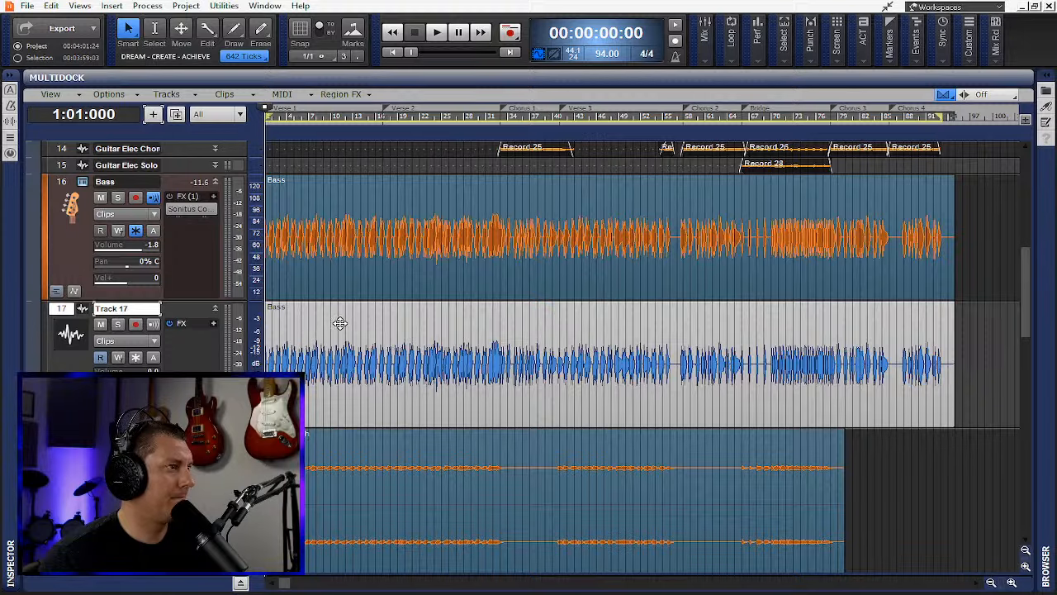
key("ctrl+s")
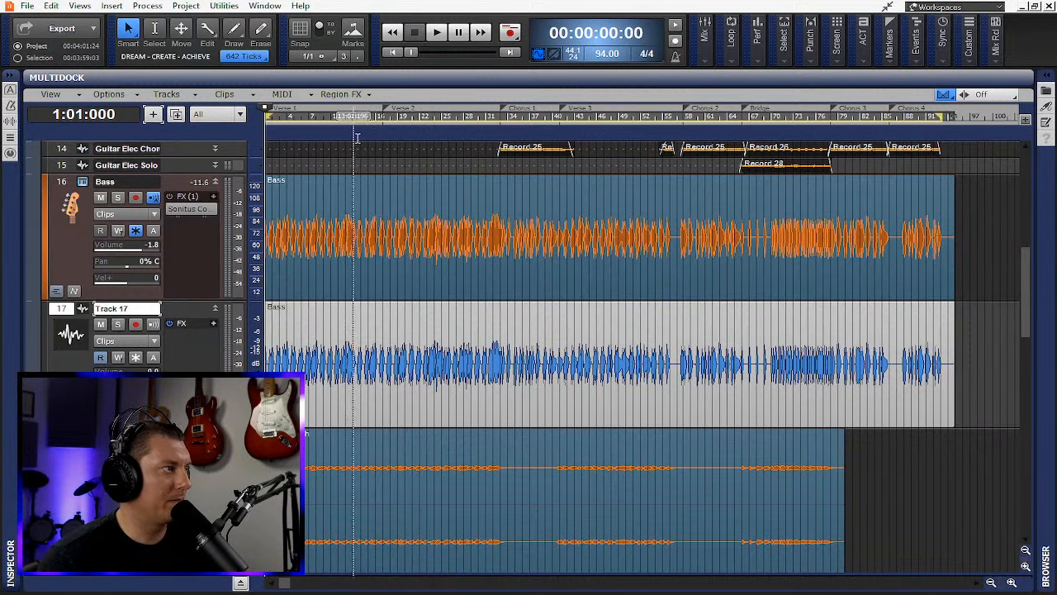
- Solo Track 17 and play its bass audio briefly from the beginning
left_click(119, 325)
key("space")
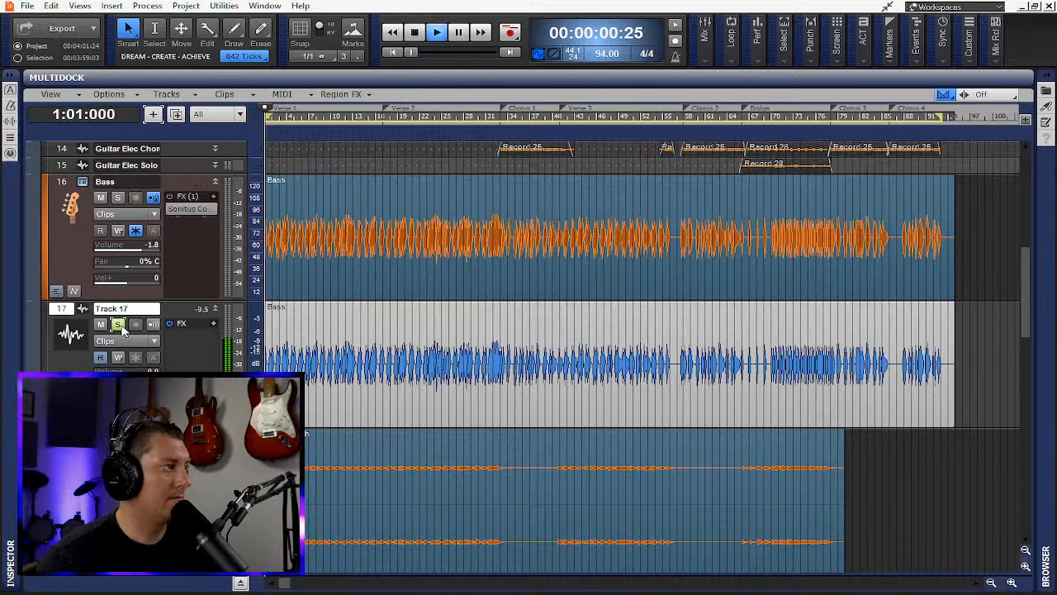
key("space")
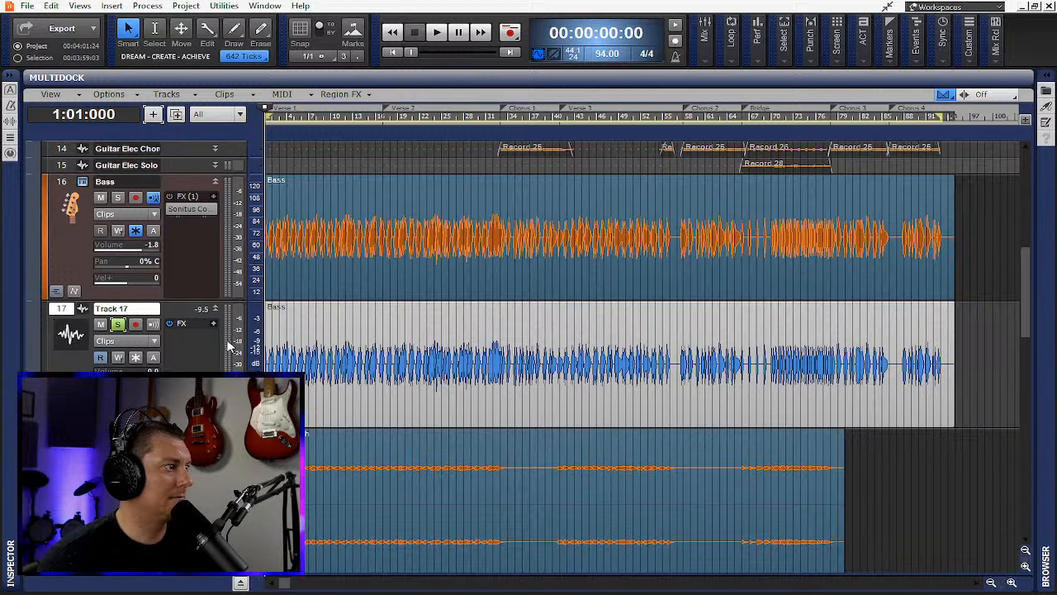
- Duplicate Track 17 without its clip to add an empty audio track directly below it
scroll(243, 361, "down", 3)
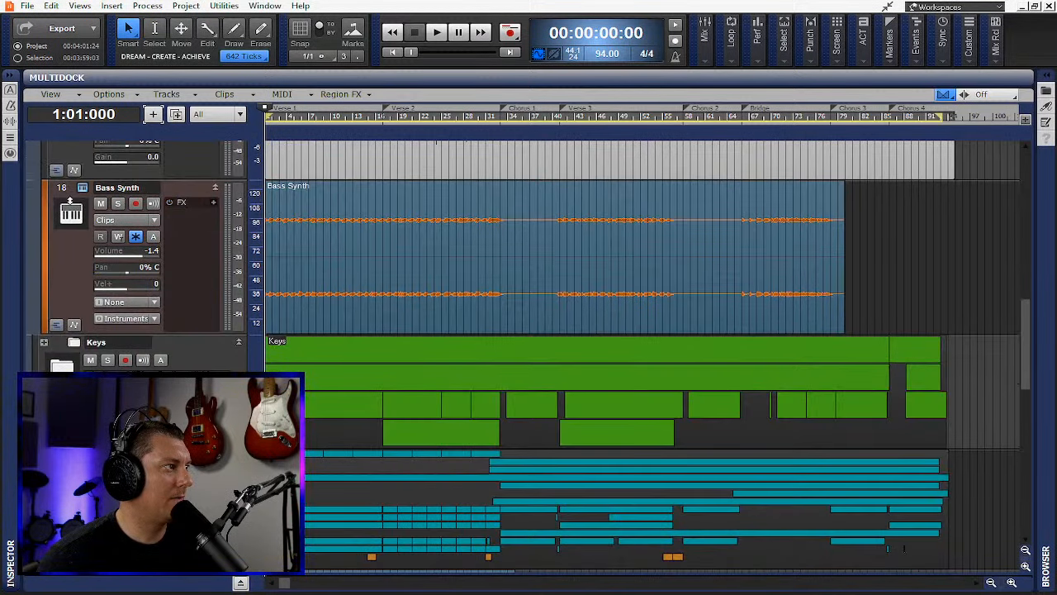
scroll(103, 264, "up", 3)
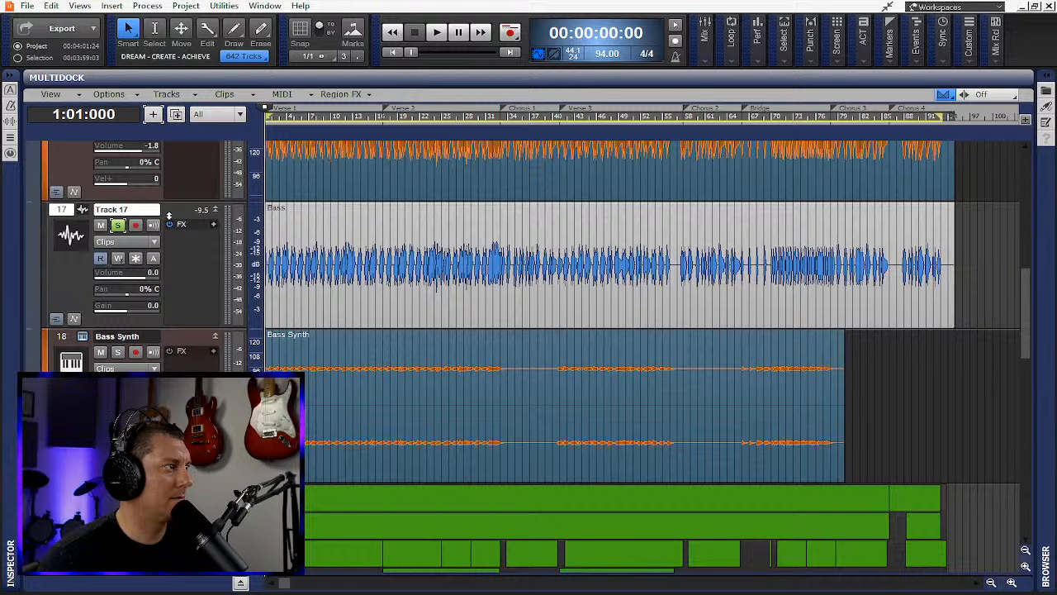
right_click(176, 208)
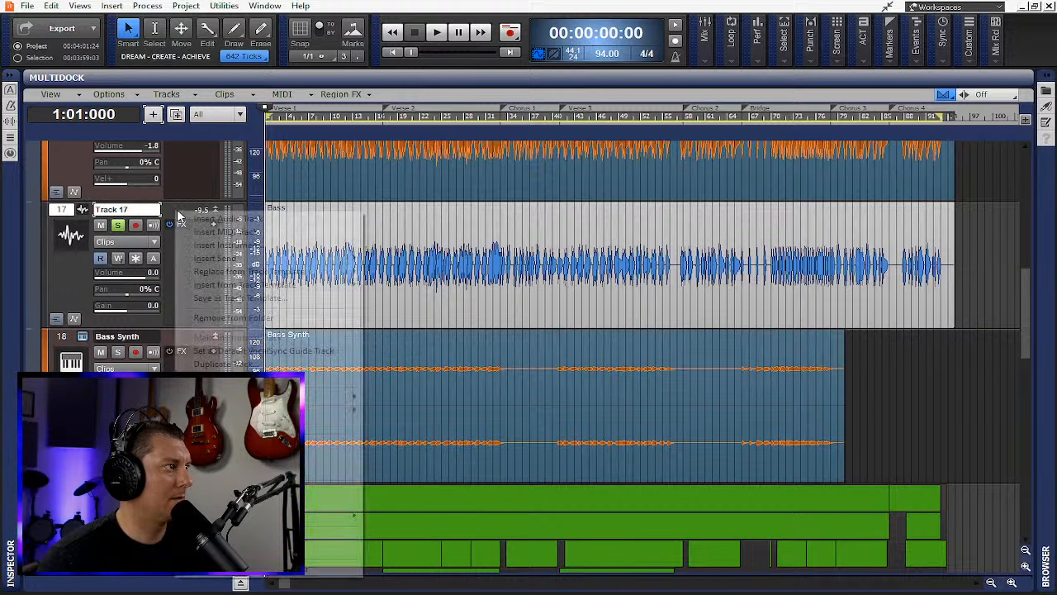
left_click(222, 360)
left_click(509, 377)
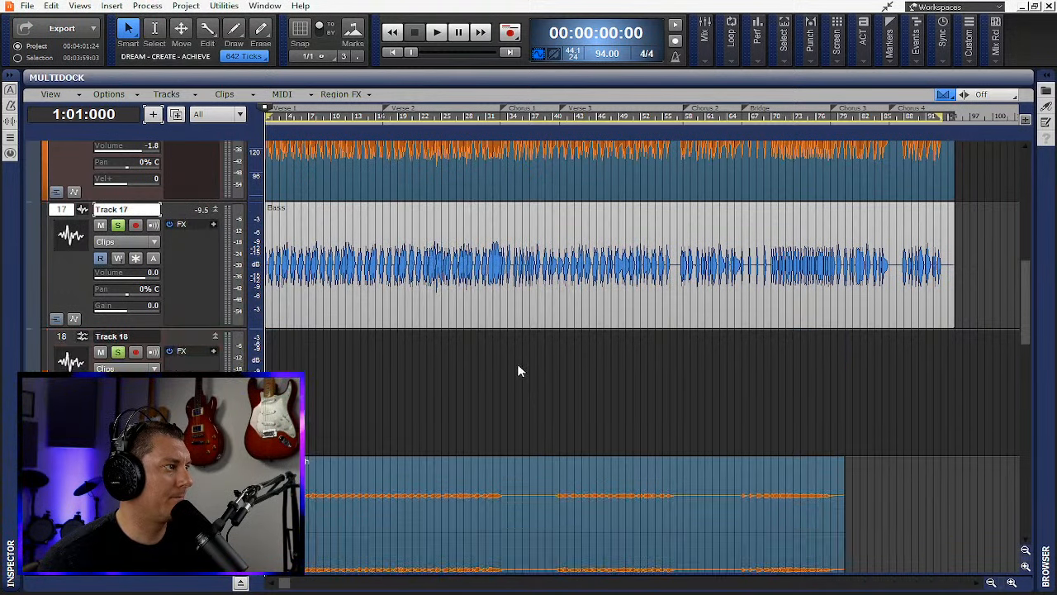
- Copy the Bass Synth clip onto Track 18, rename that track Bass Synth and save the project
left_click_drag(310, 475, 312, 417)
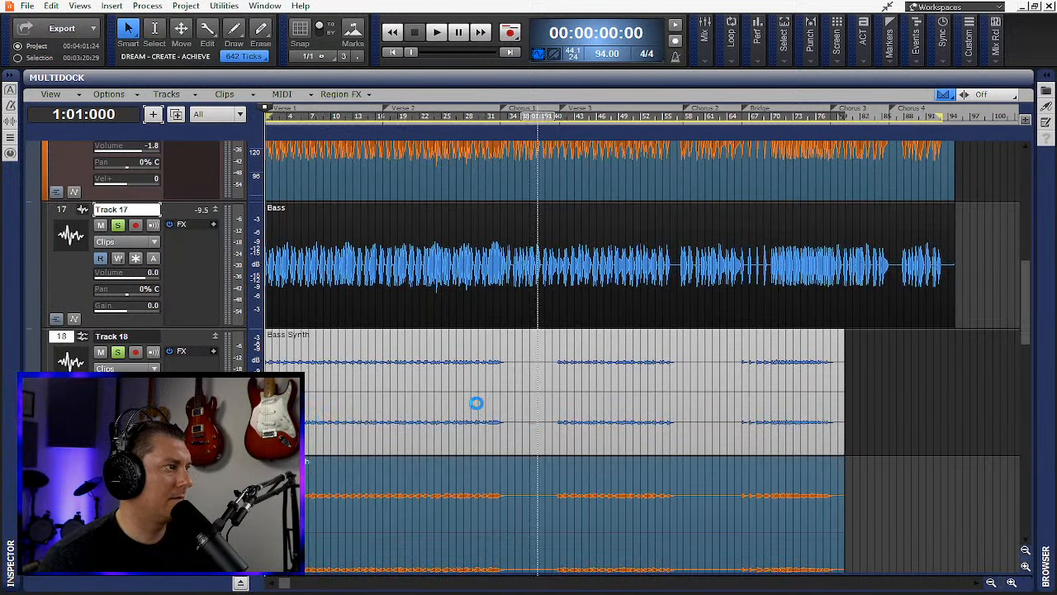
key("ctrl+s")
scroll(642, 355, "down", 1)
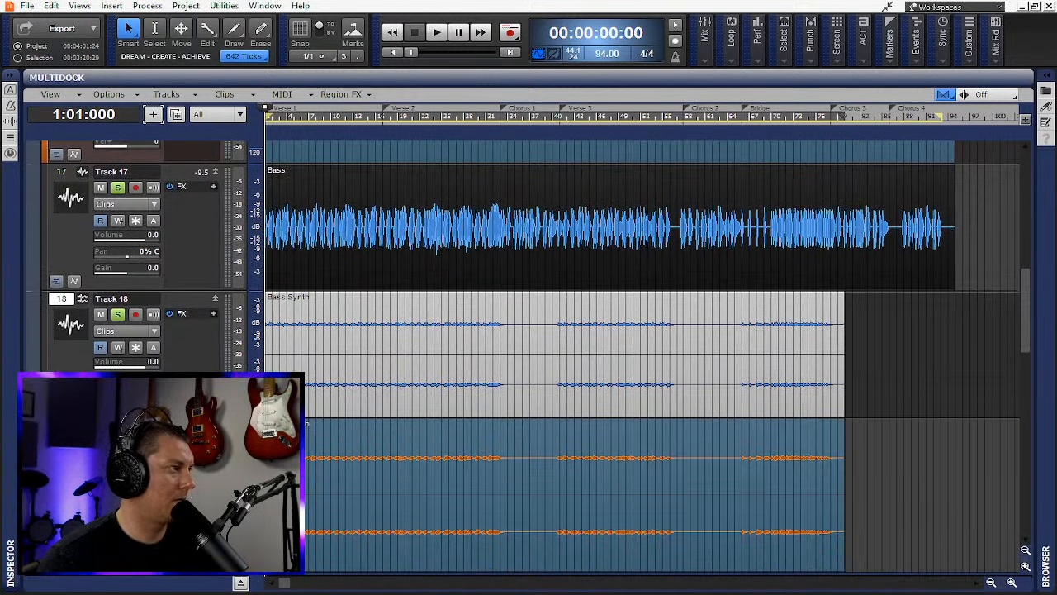
double_click(134, 299)
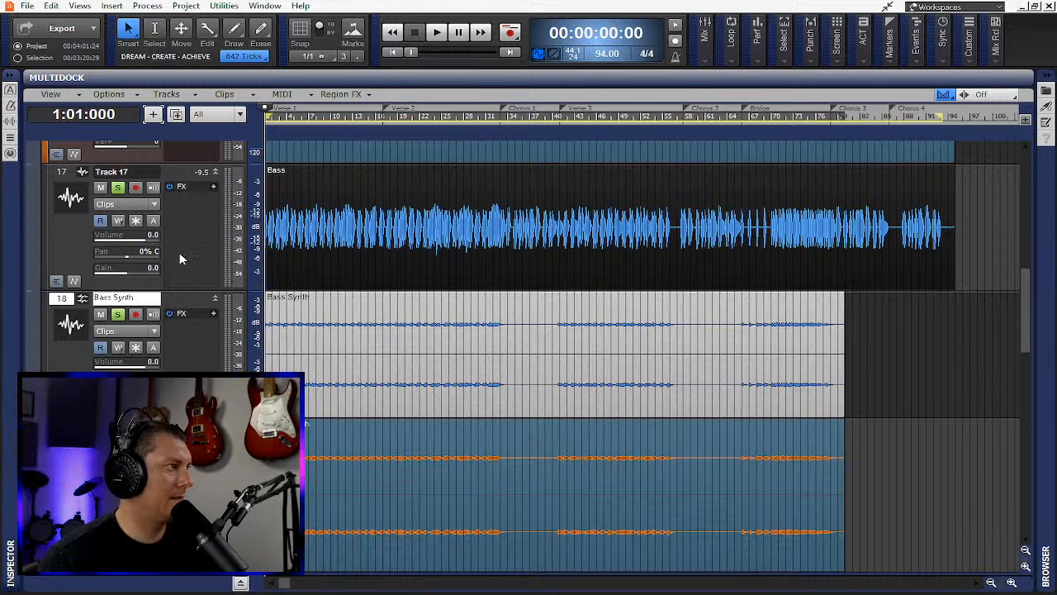
key("Return")
- Rename Track 17 as Bass, matching the original instrument track above it
scroll(112, 263, "up", 4)
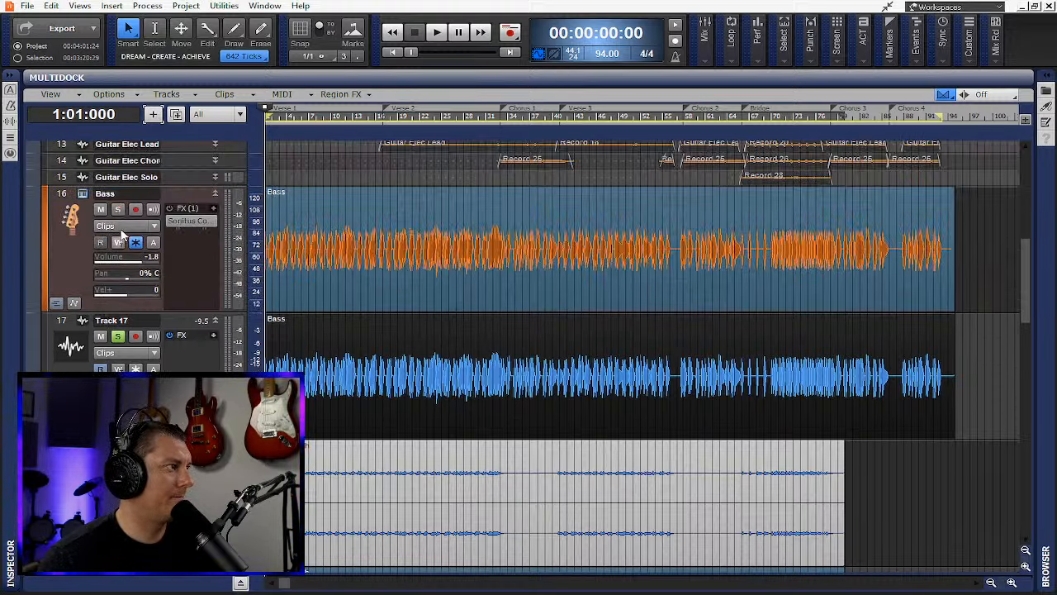
double_click(137, 194)
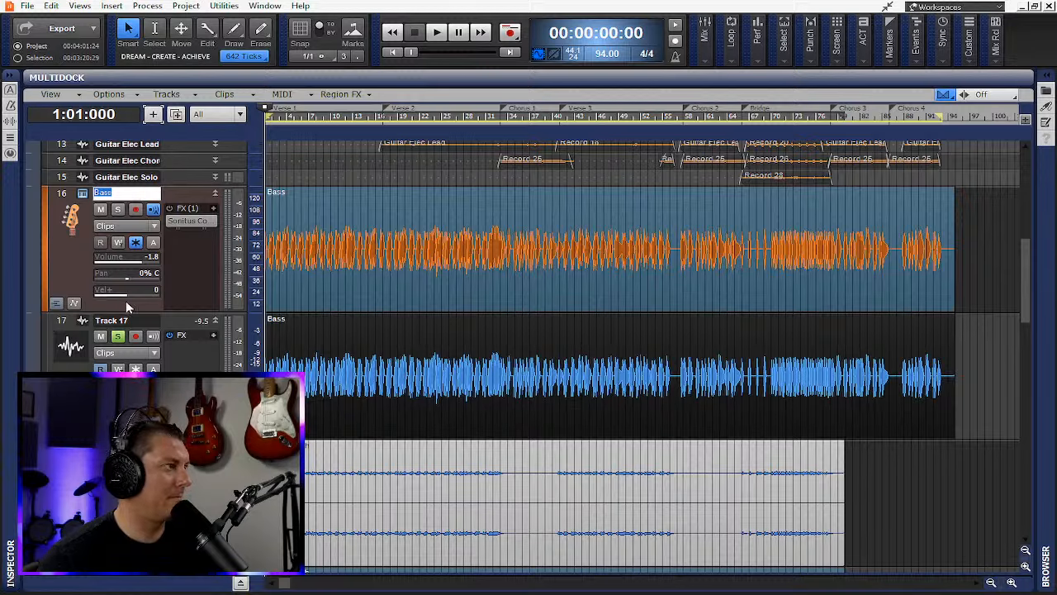
double_click(115, 320)
type("Bass")
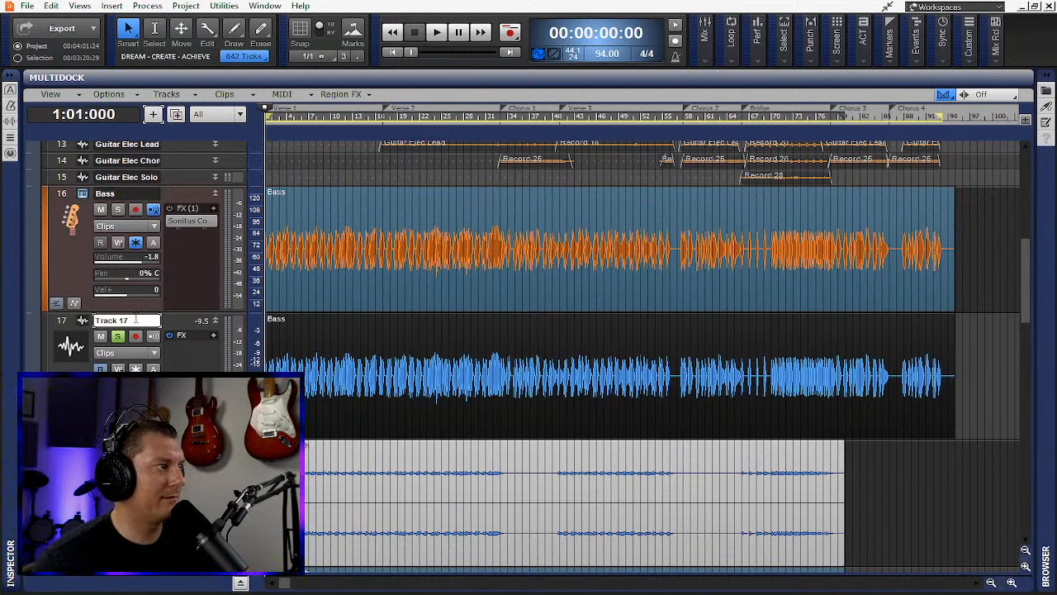
double_click(135, 319)
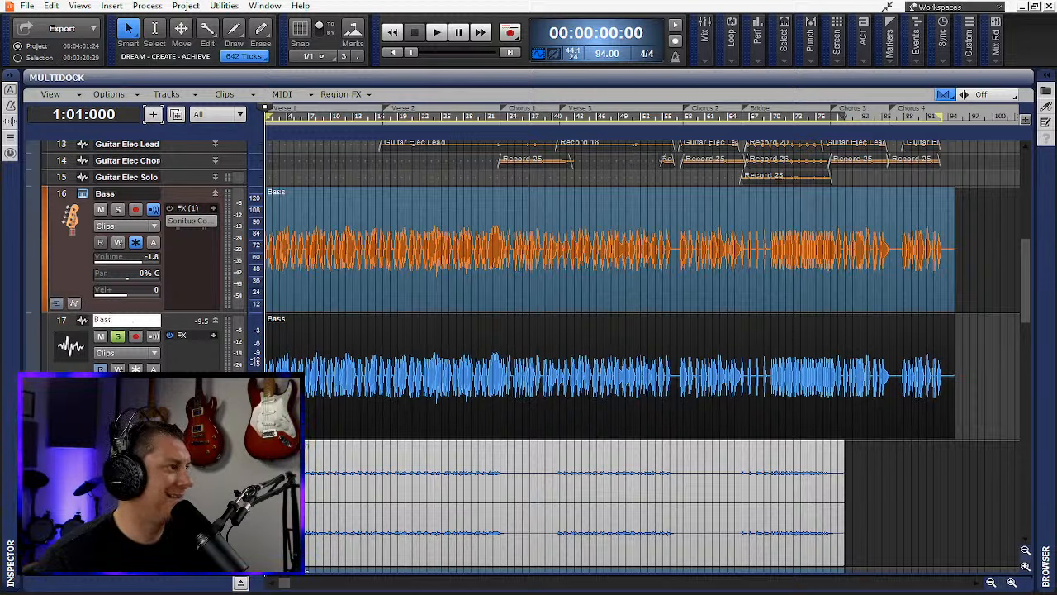
key("Return")
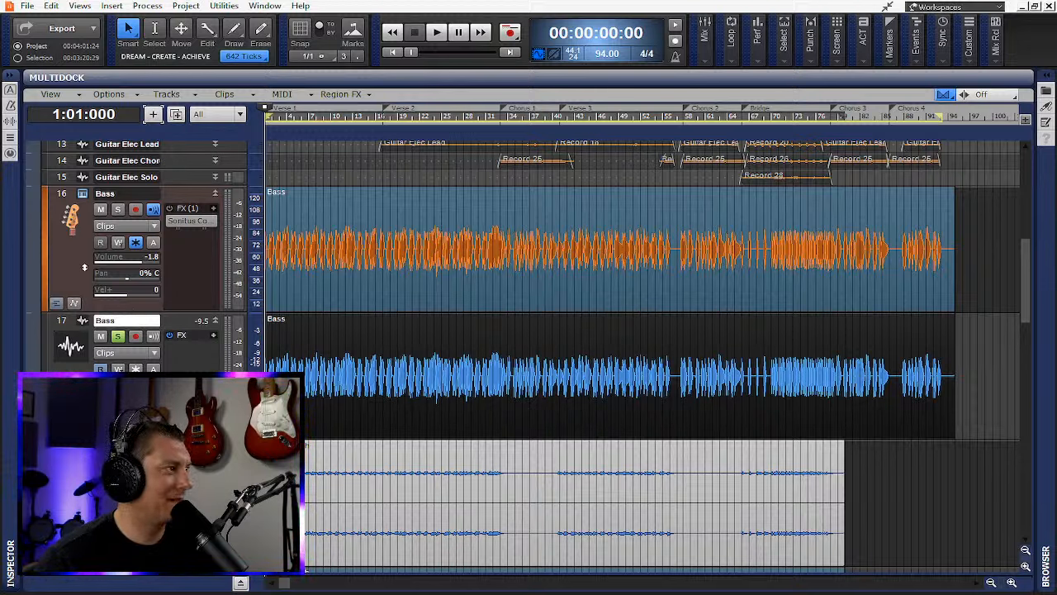
- Solo the original Bass instrument track instead of its audio copy and play it from the beginning
left_click(118, 210)
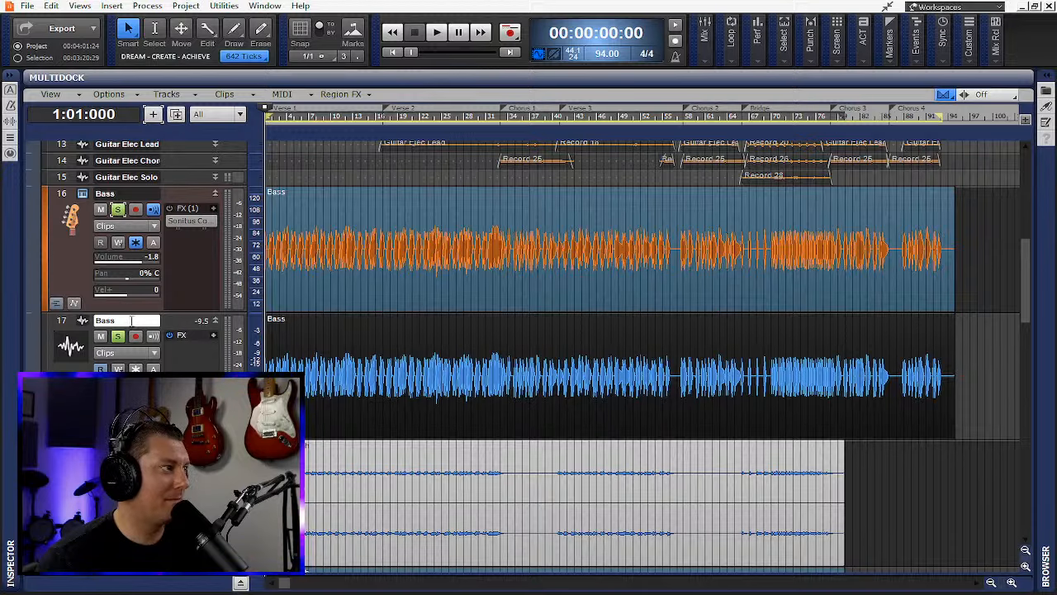
left_click(117, 336)
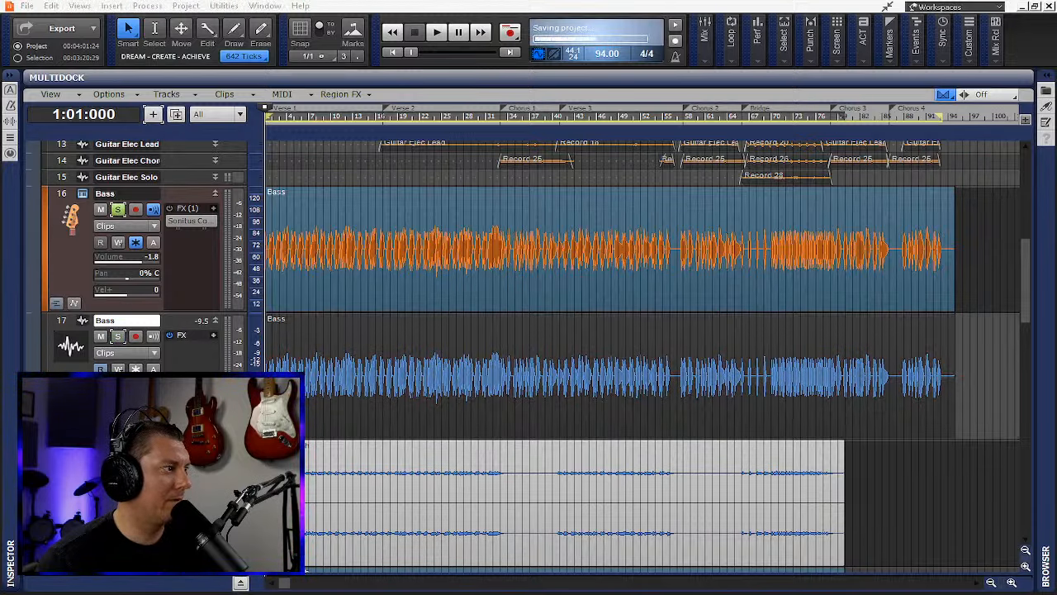
scroll(210, 309, "down", 3)
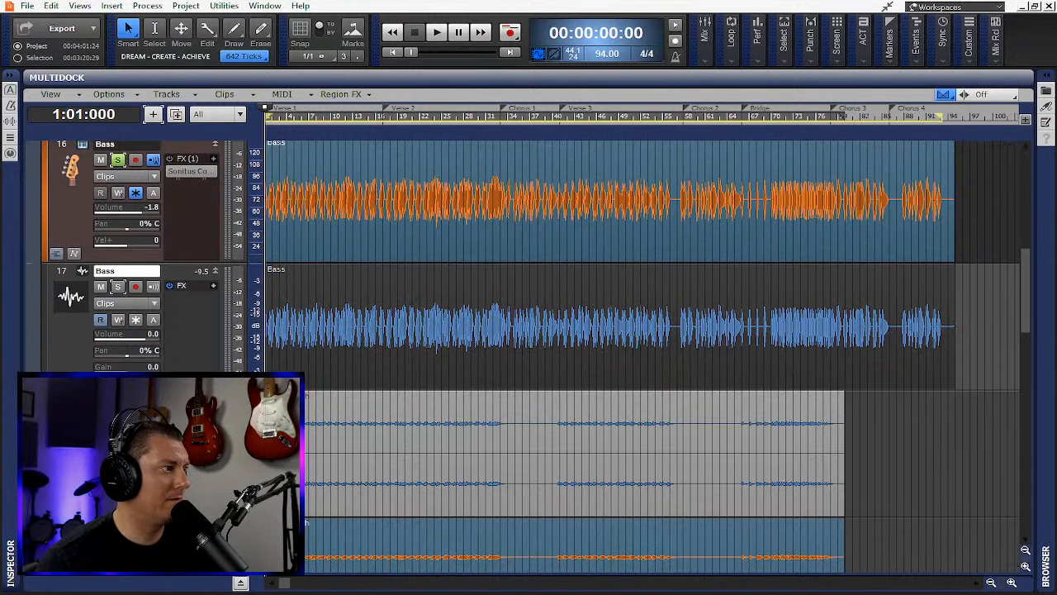
scroll(210, 309, "up", 4)
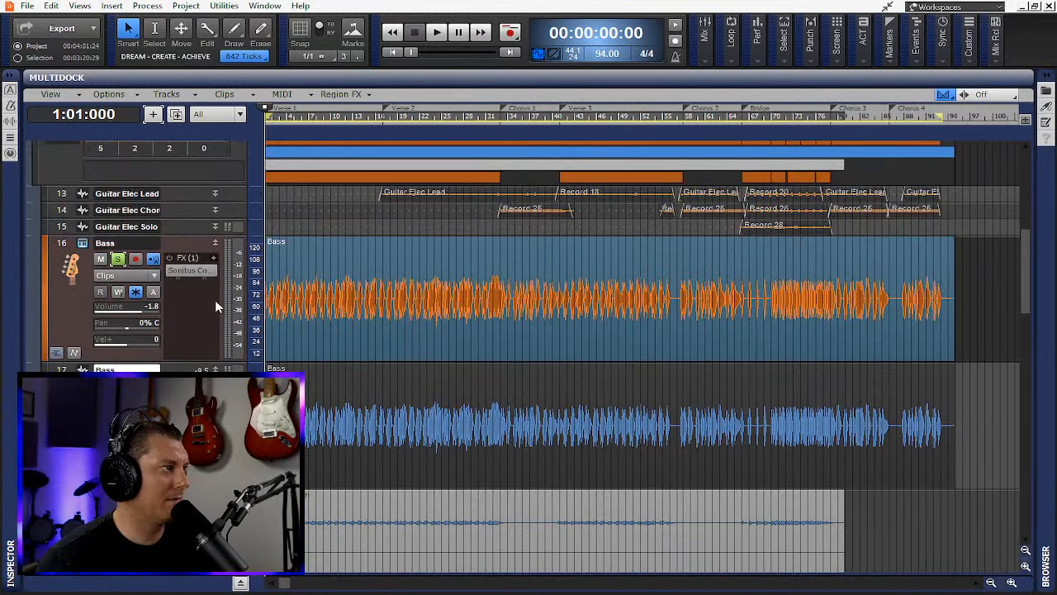
key("space")
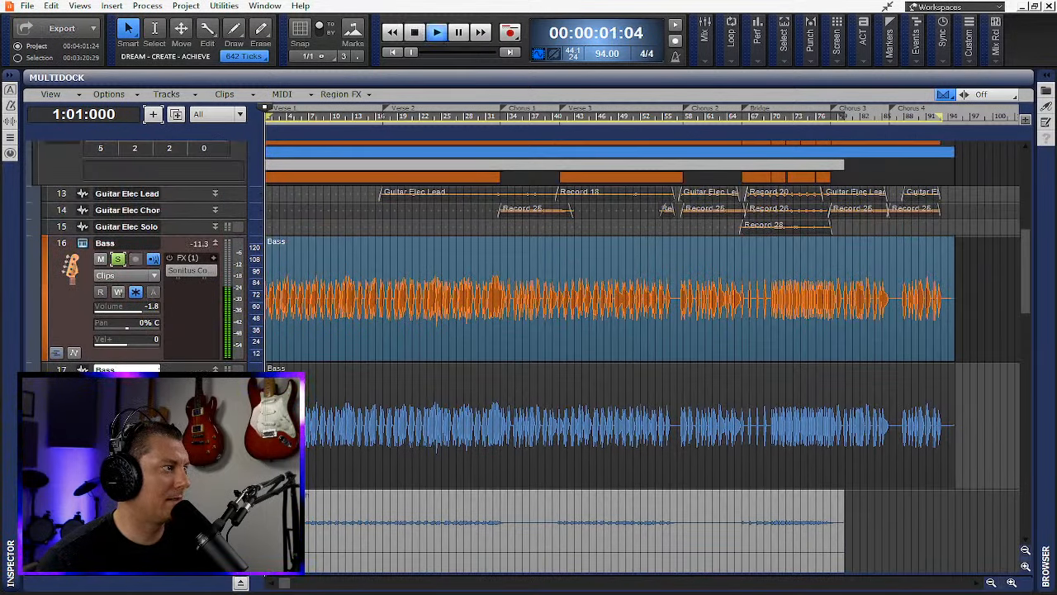
key("space")
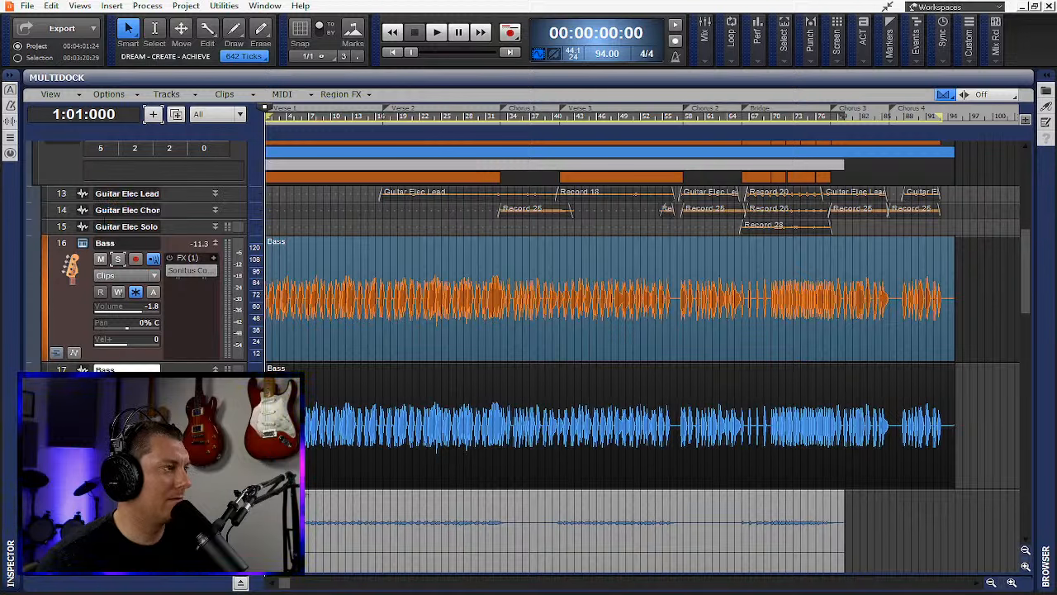
- Audition the soloed Bass audio copy on track 17 and set its volume to -1.9 to match the original
key("space")
key("space")
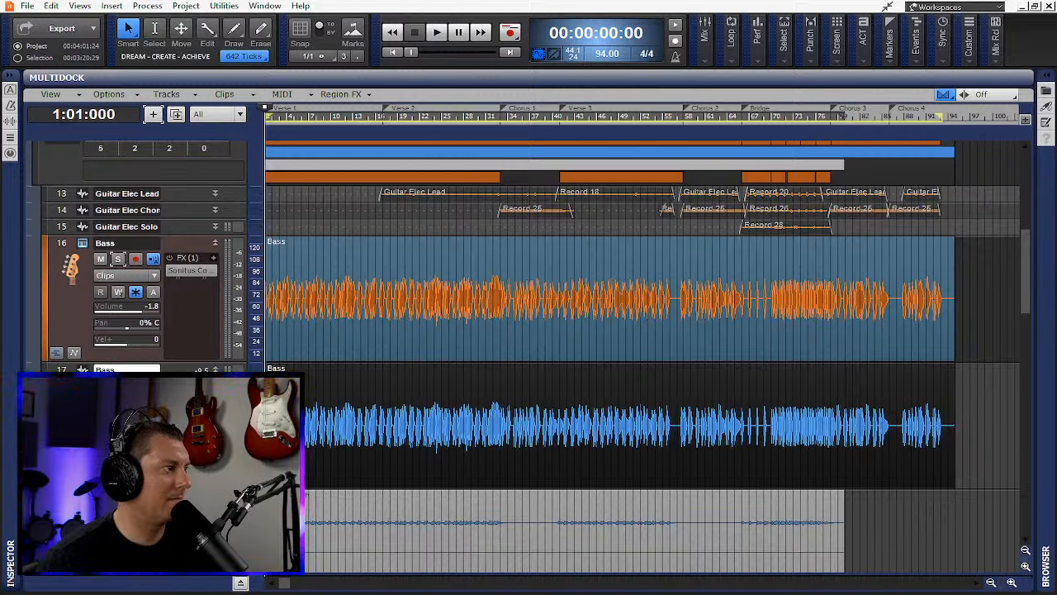
key("space")
key("space")
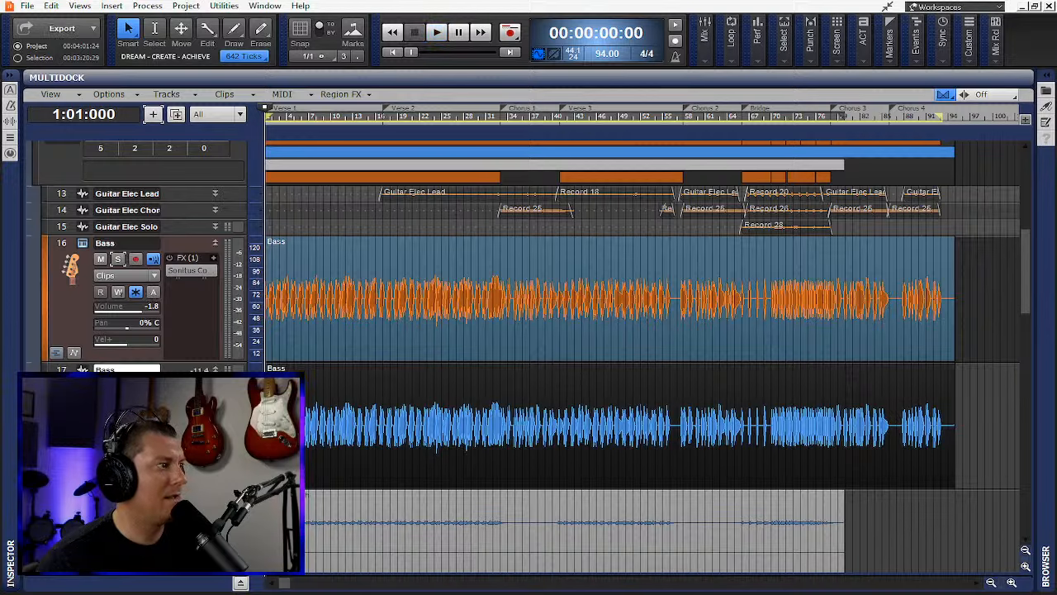
- Select the original Bass Synth instrument track together with the original Bass instrument track
scroll(115, 259, "down", 3)
scroll(115, 259, "down", 4)
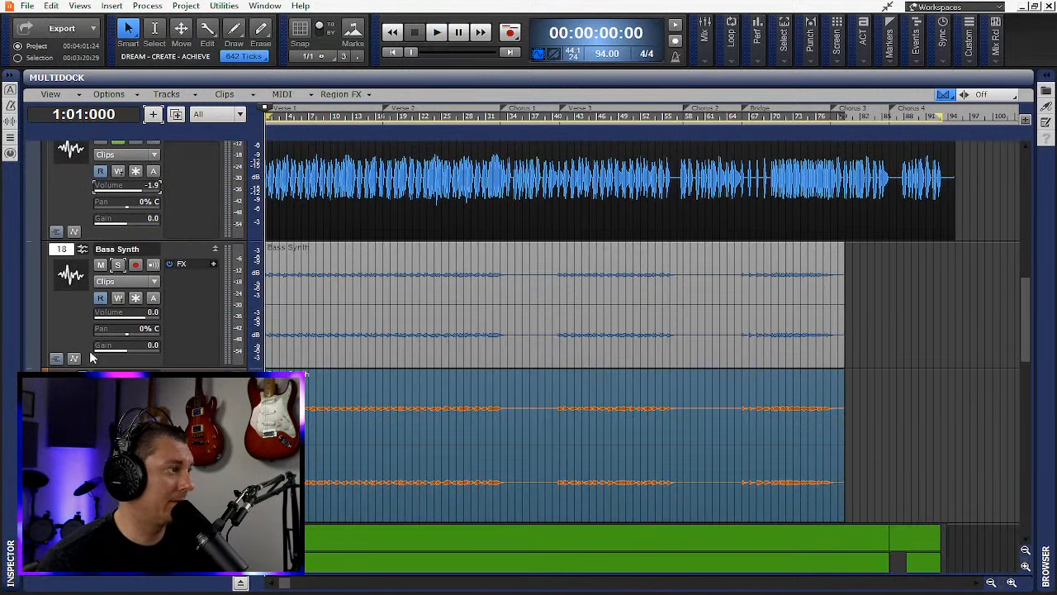
left_click(62, 376)
scroll(75, 359, "up", 4)
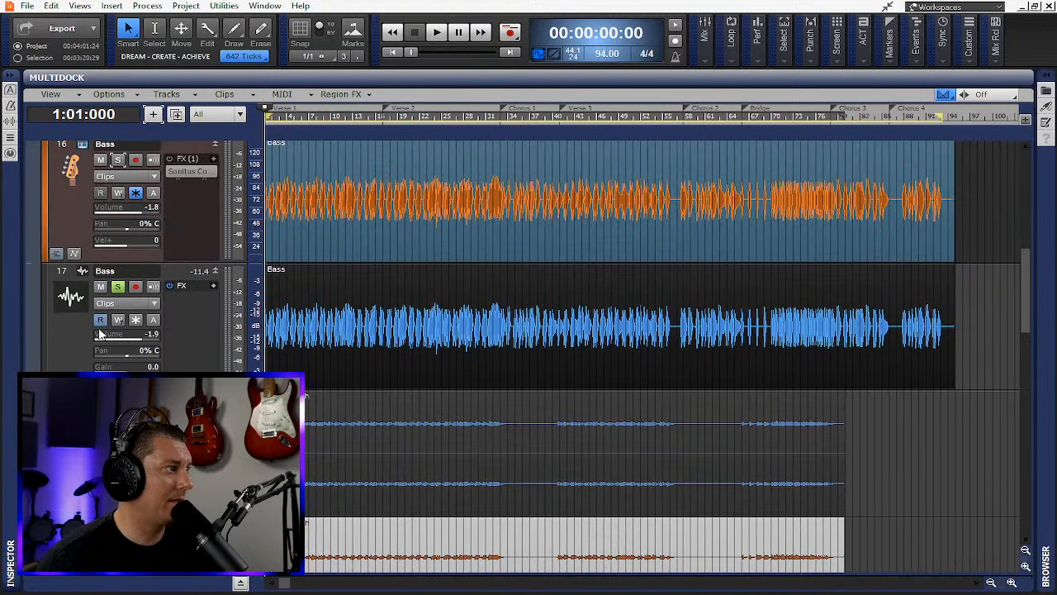
scroll(83, 225, "up", 1)
left_click(65, 195, "ctrl")
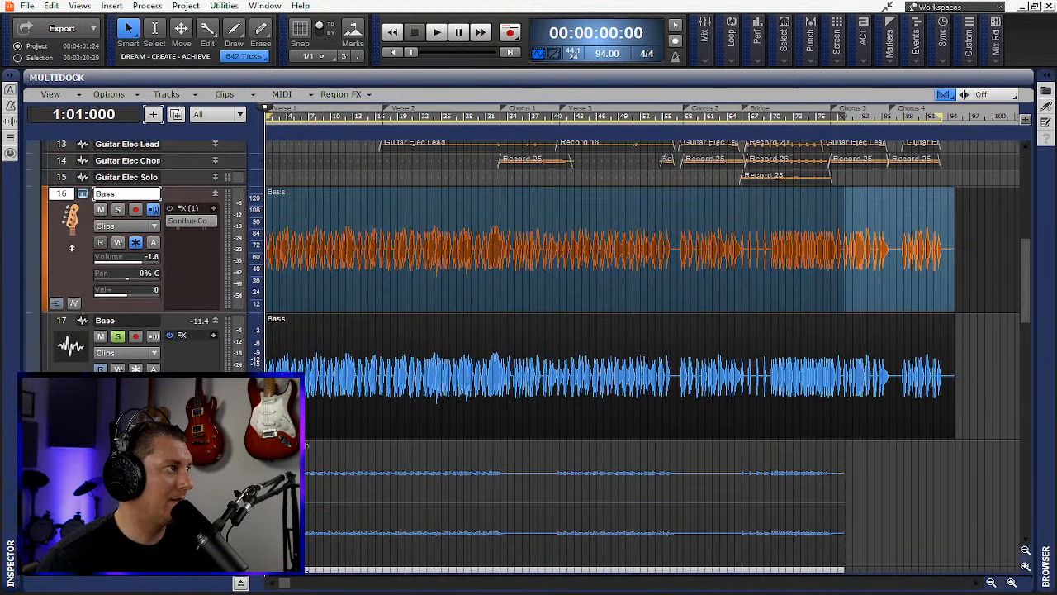
scroll(82, 339, "down", 4)
right_click(182, 338)
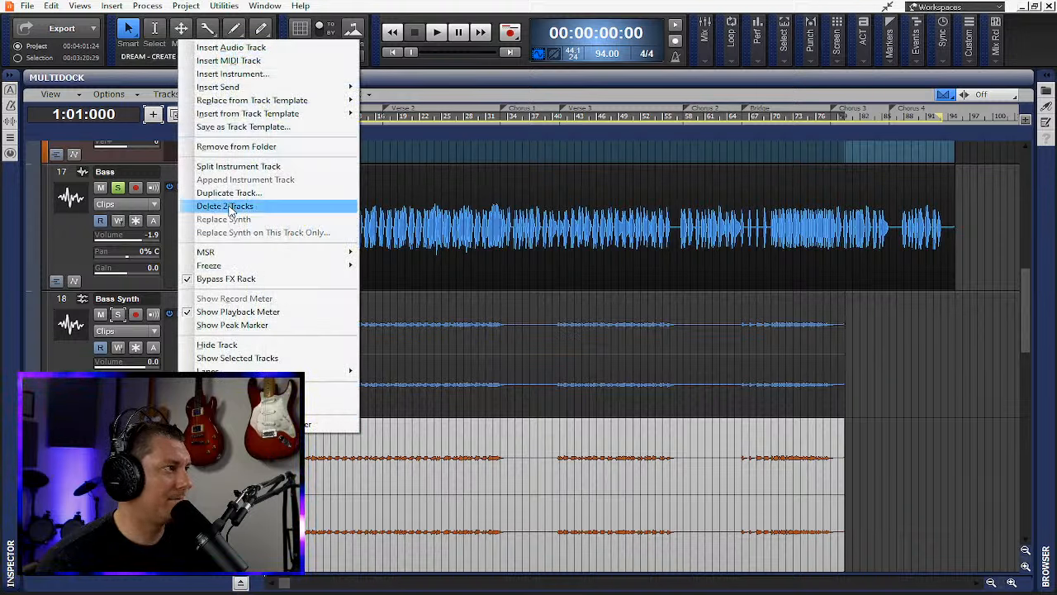
key("Escape")
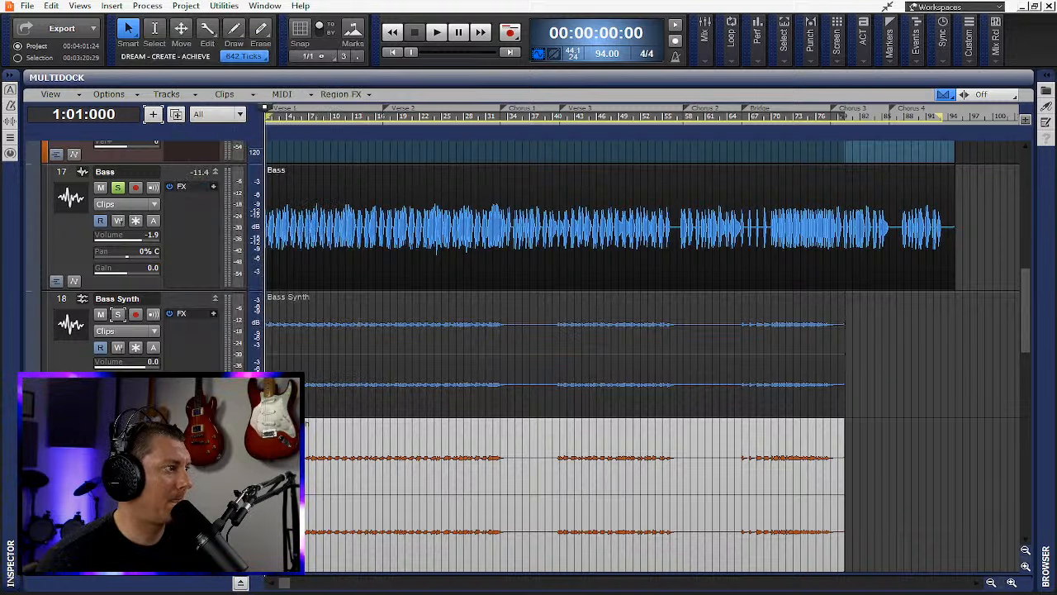
- Save a new Mix Recall scene named "Before BASS Delete"
left_click(996, 45)
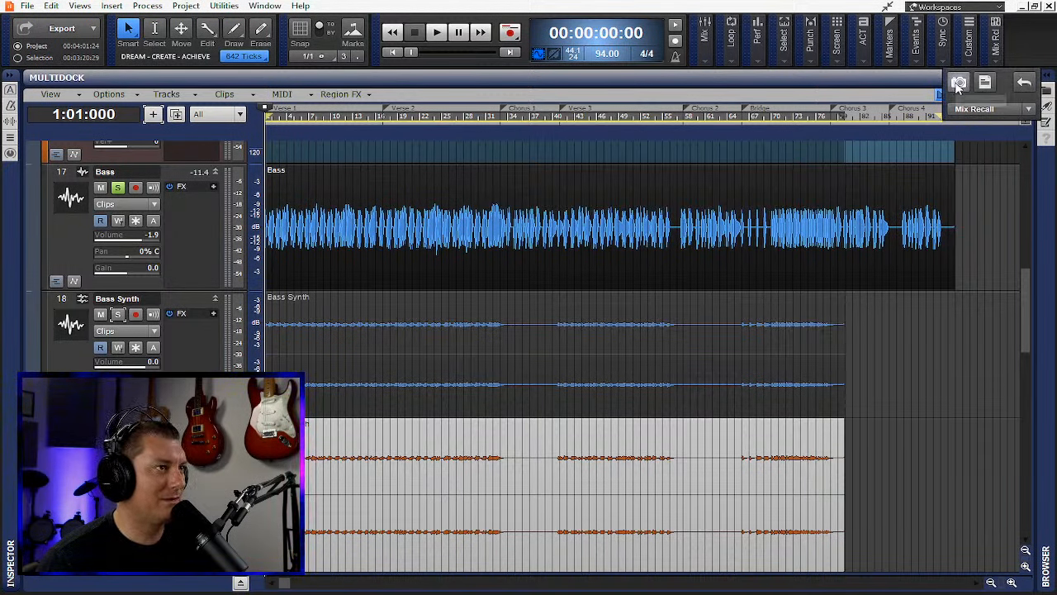
left_click(958, 84)
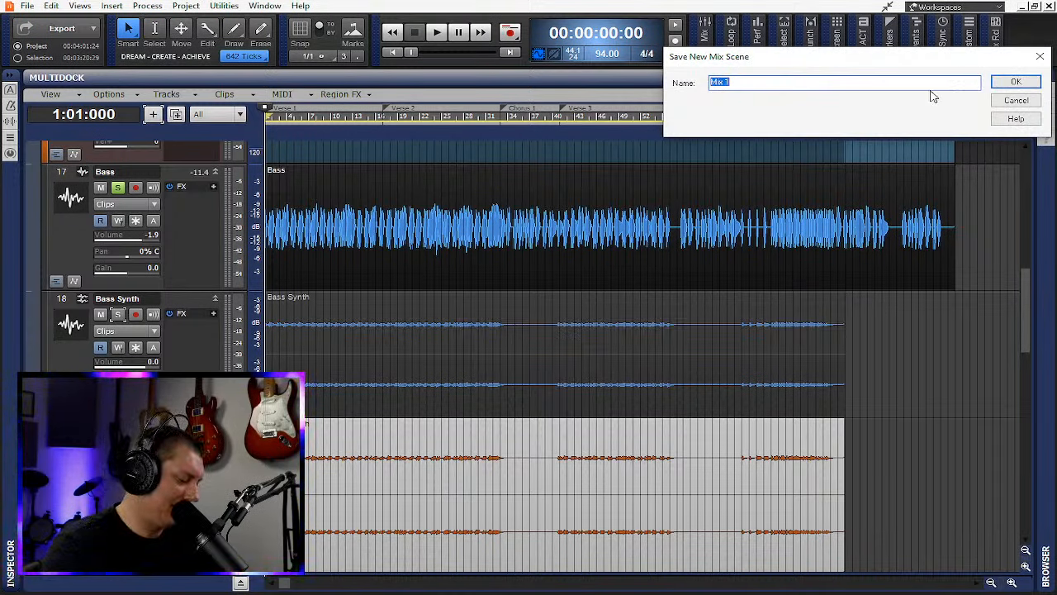
type("Before BASS Delete")
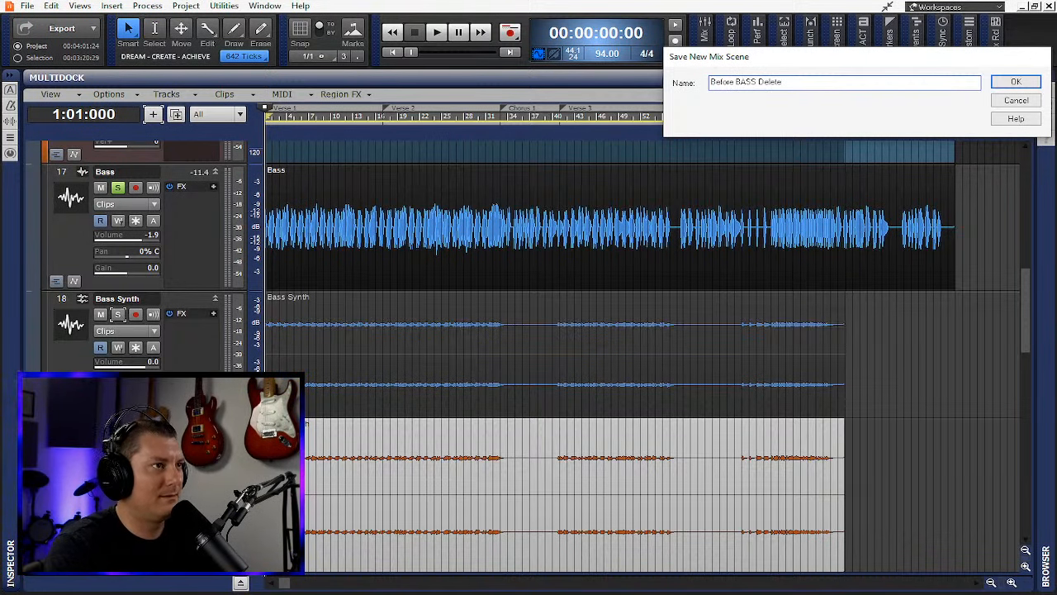
key("Return")
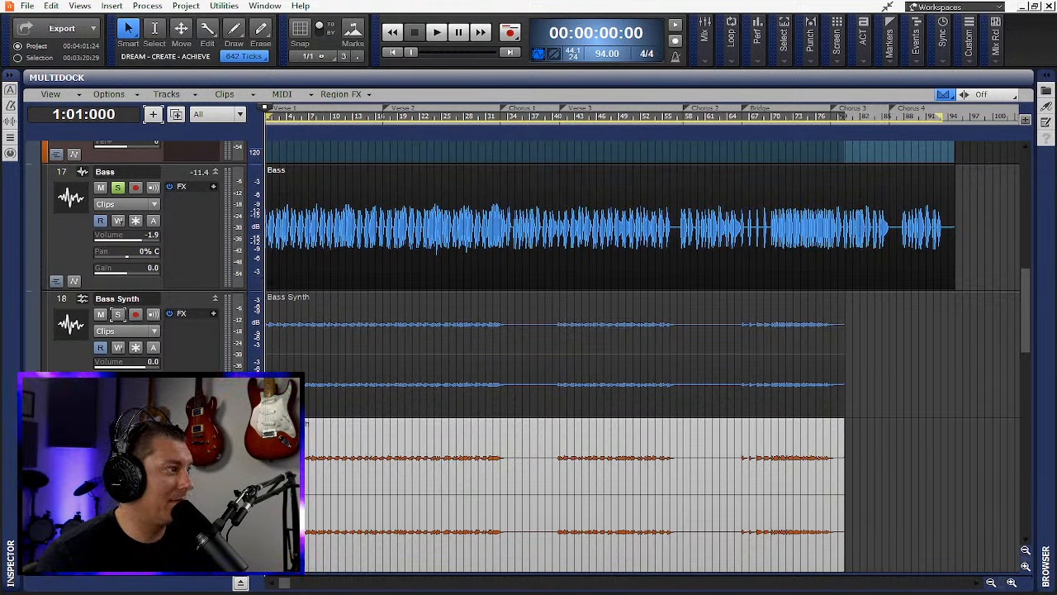
- Delete the two selected original bass tracks and undo the deletion
right_click(83, 373)
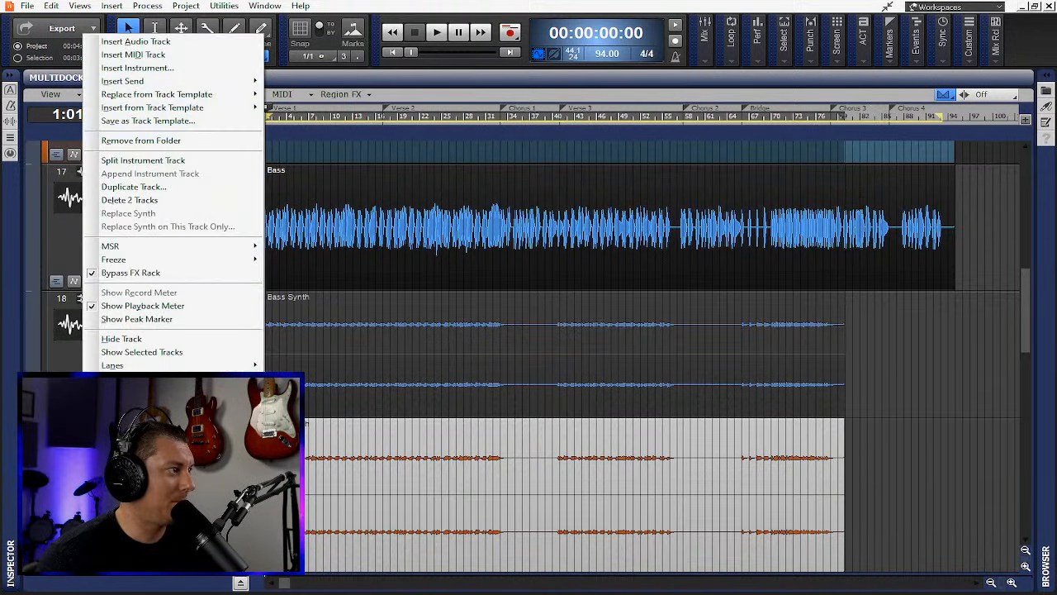
left_click(140, 201)
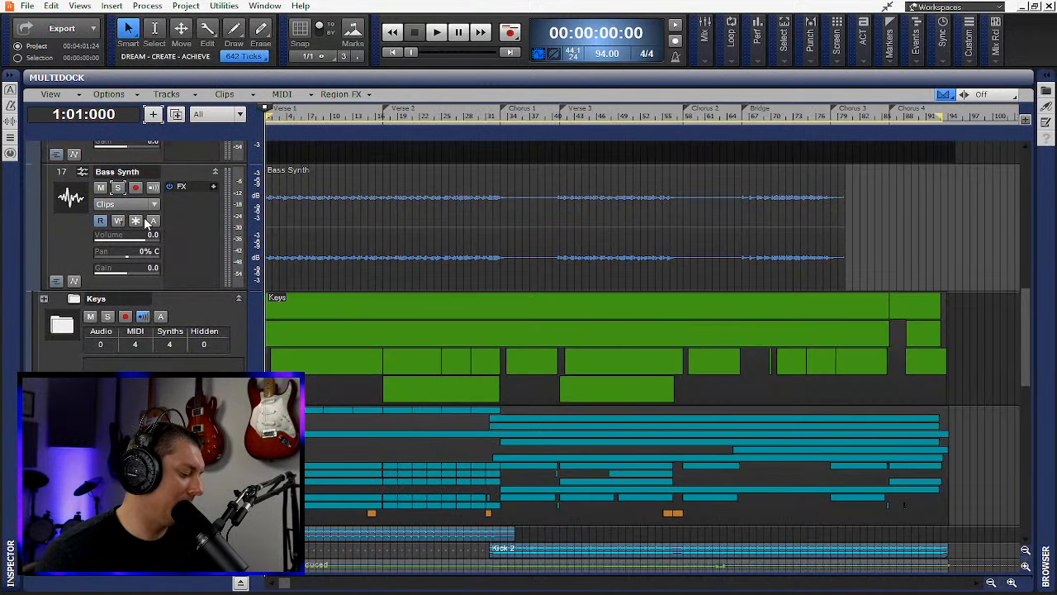
key("ctrl+z")
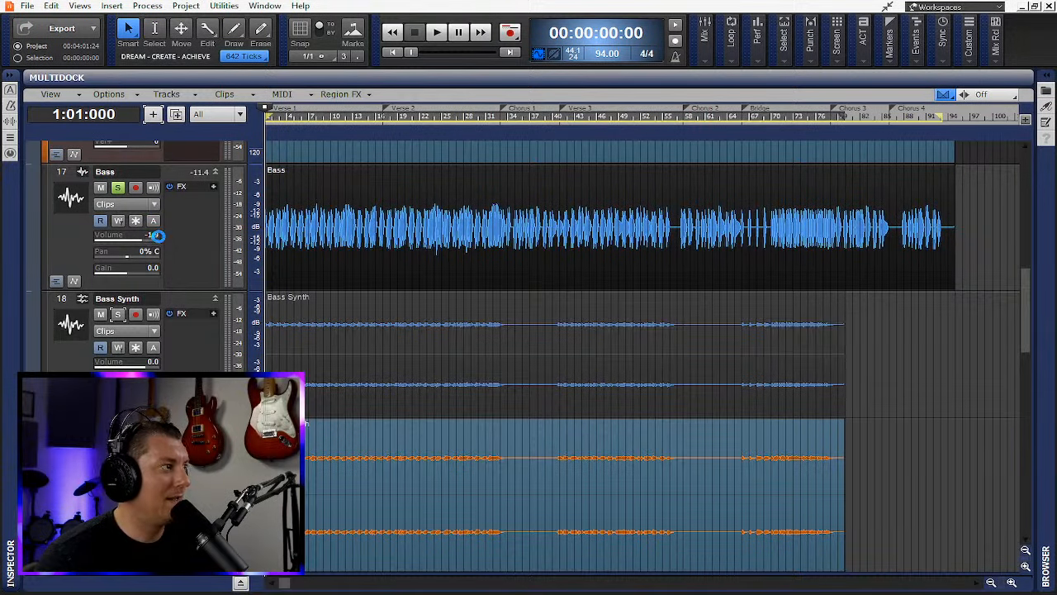
- Save the project and open the Console view in a separate, enlarged MultiDock window
key("ctrl+s")
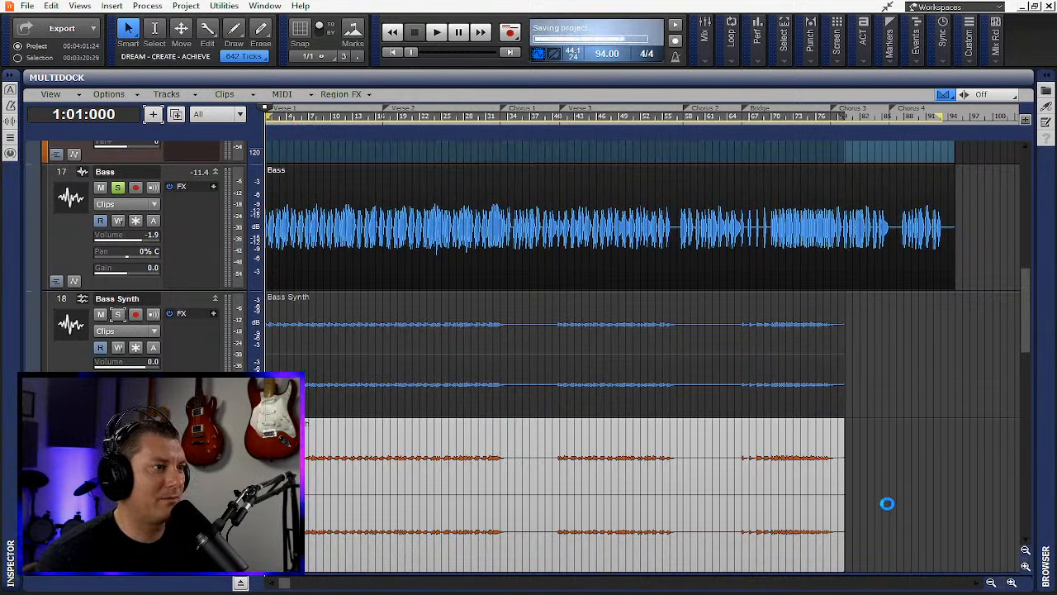
left_click(239, 583)
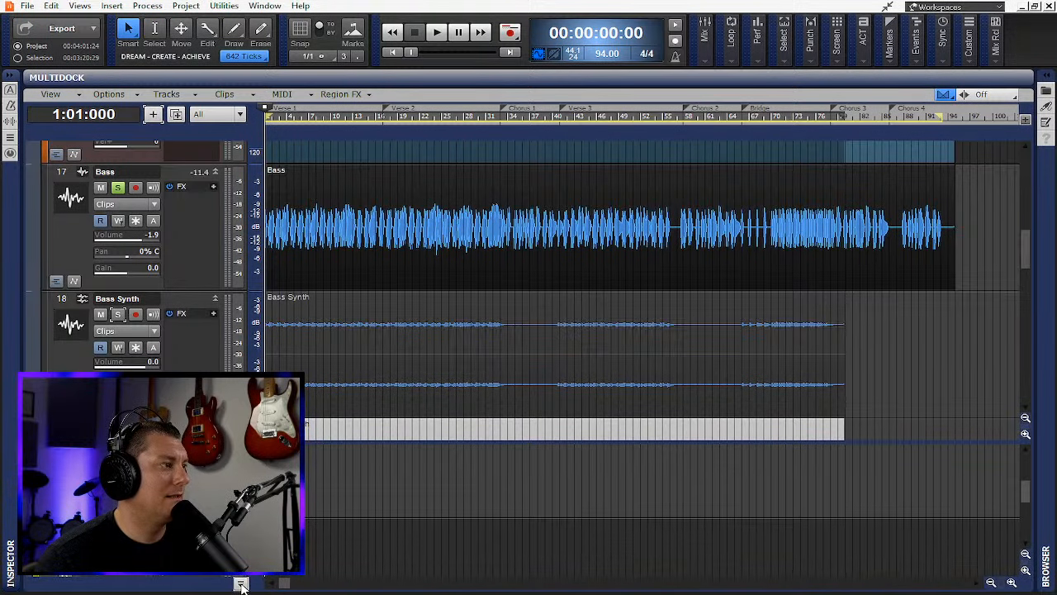
left_click(80, 5)
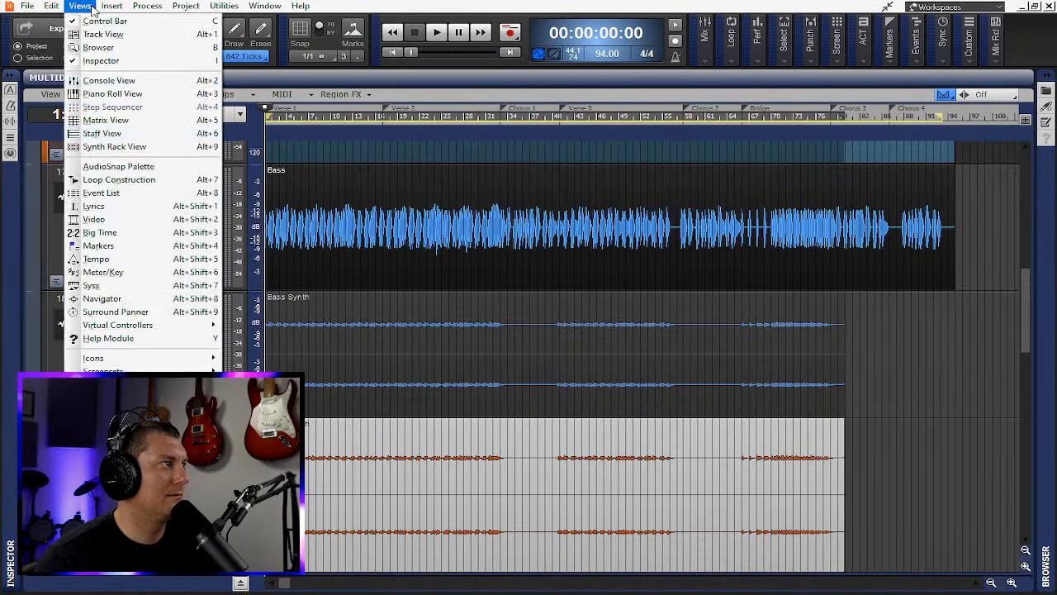
left_click(108, 80)
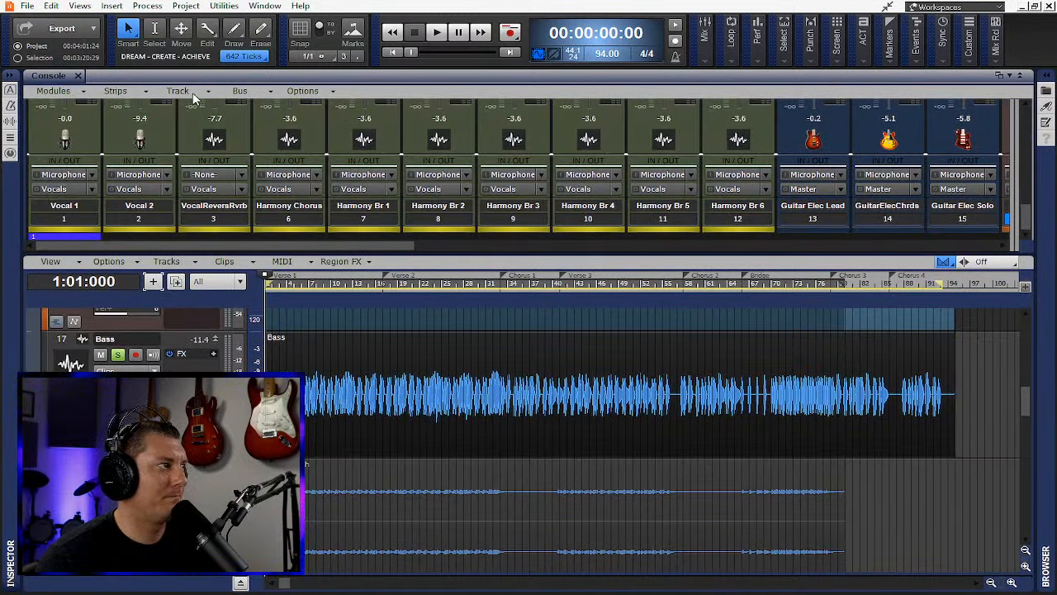
left_click_drag(197, 77, 219, 1)
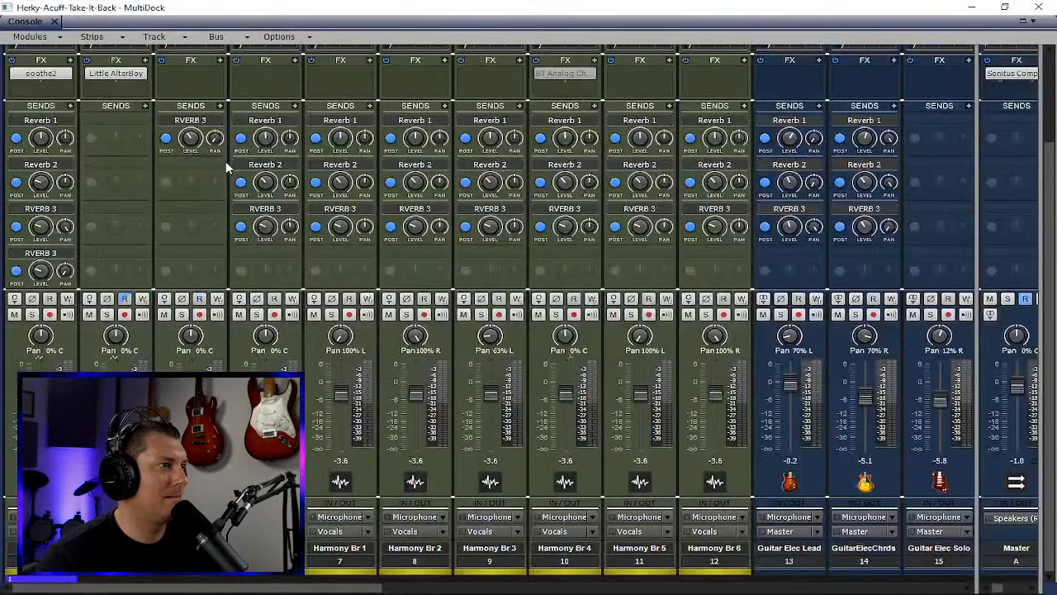
- Copy the ProChannel EQ from Bass track 16 to Bass track 17 and from Bass Synth track 19 to track 18, saving the project
left_click_drag(289, 587, 560, 587)
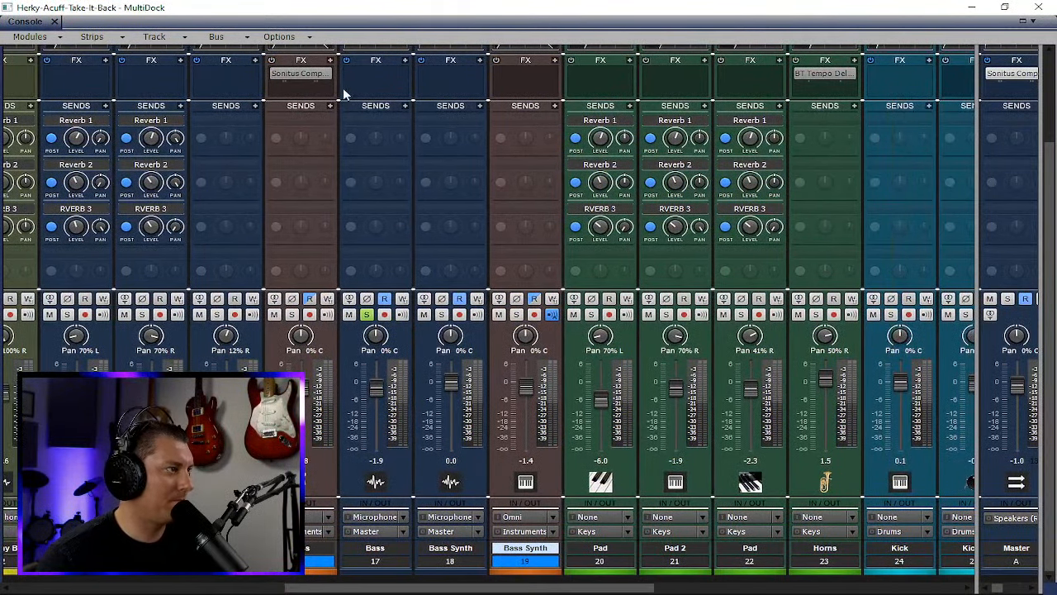
scroll(310, 150, "up", 3)
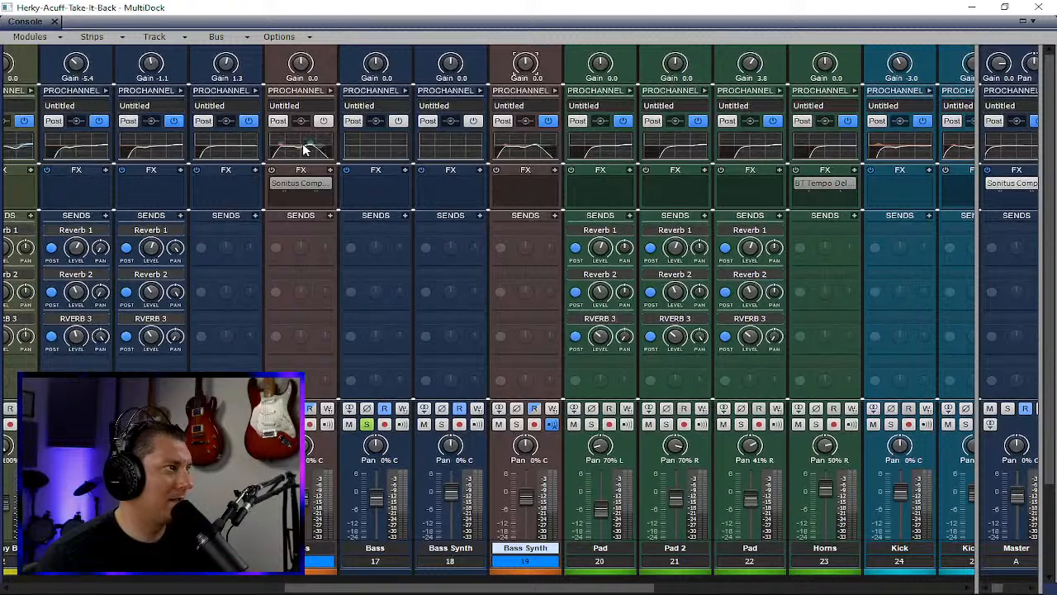
left_click_drag(368, 151, 366, 150)
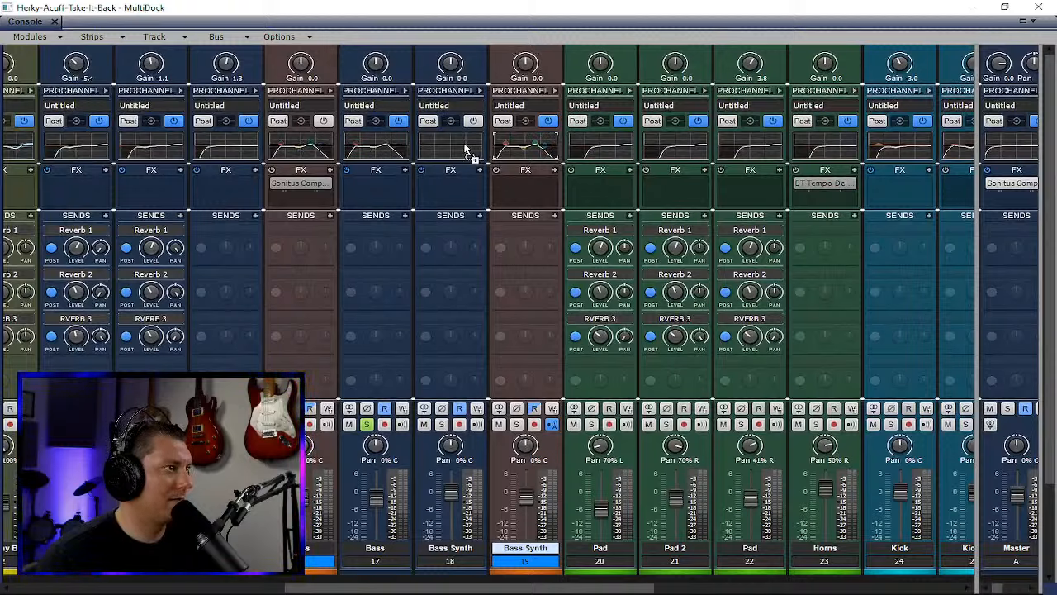
left_click_drag(454, 149, 450, 147)
key("ctrl+s")
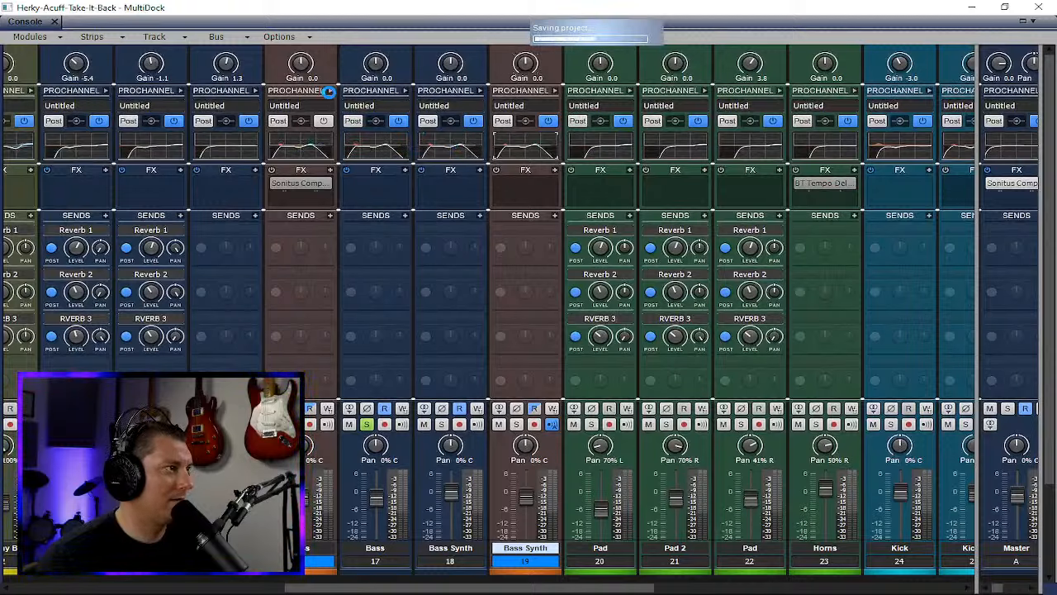
- Expand the ProChannels of Bass tracks 16 and 17 and remove the compressor and Tube modules from track 17
left_click(328, 91)
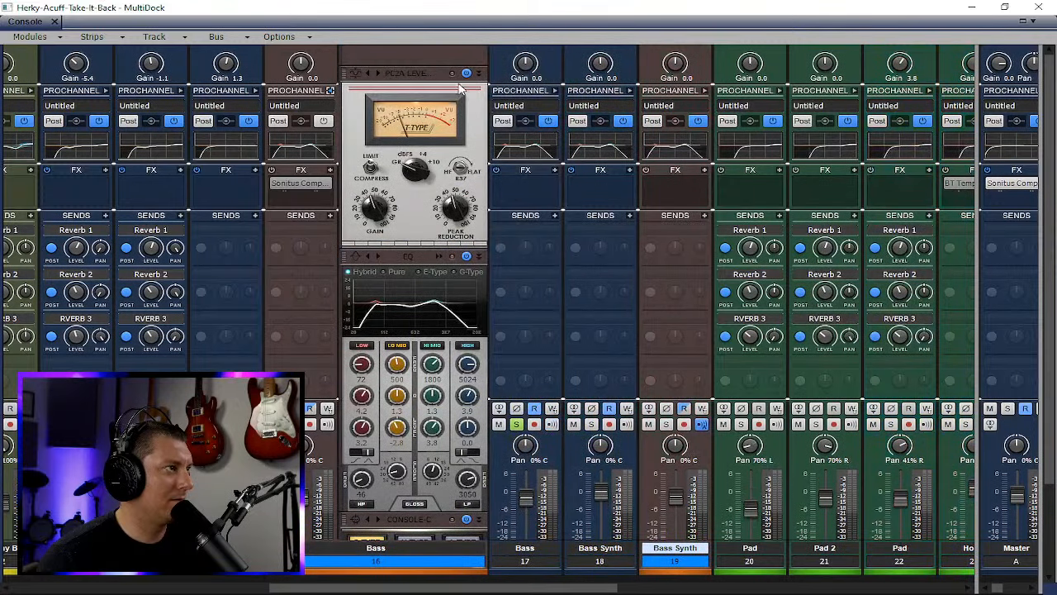
left_click(555, 91)
right_click(635, 70)
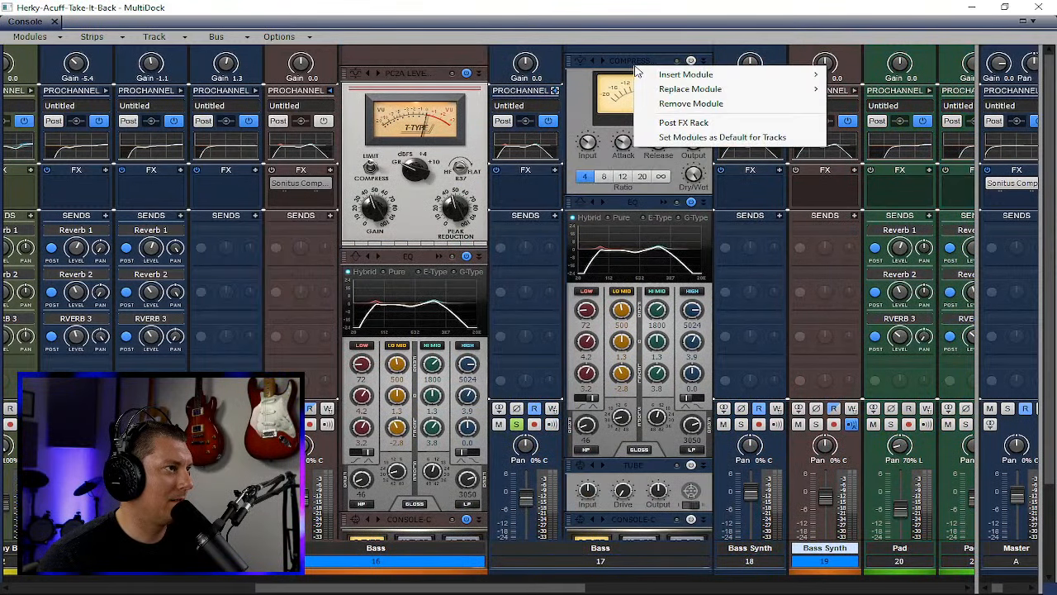
left_click(631, 241)
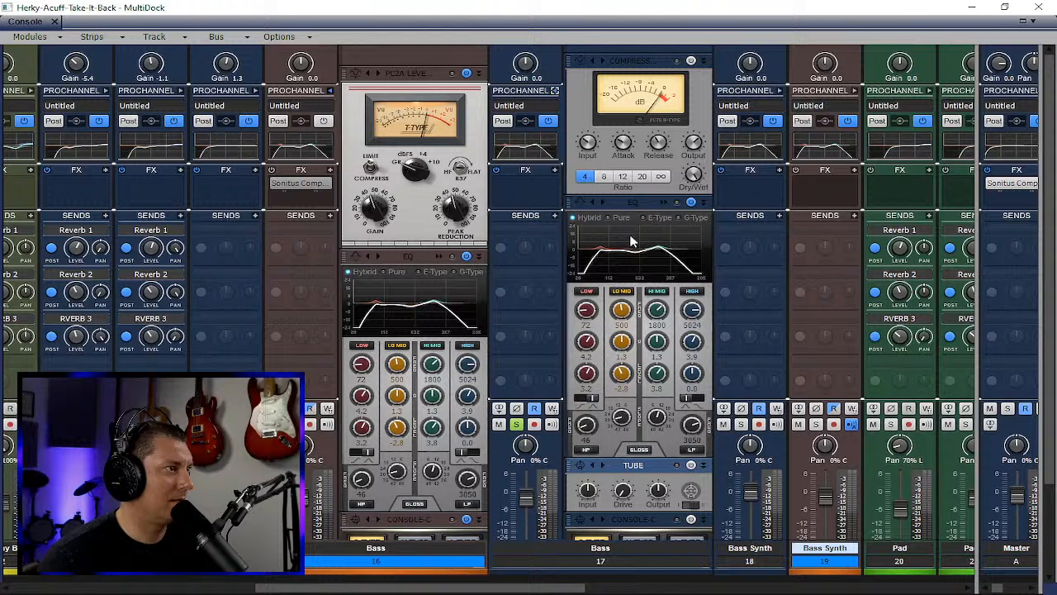
right_click(634, 464)
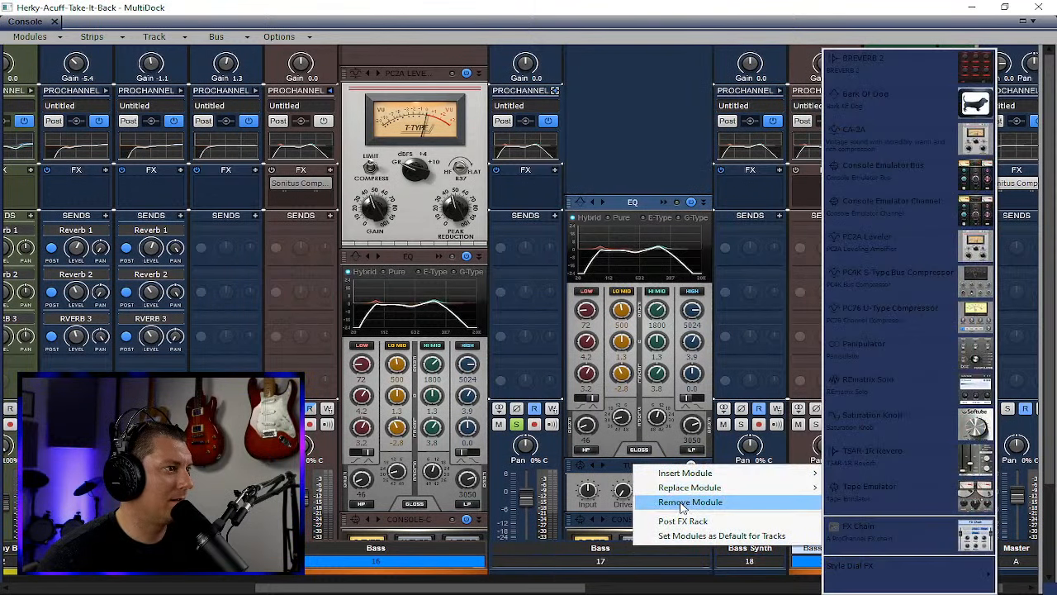
left_click(682, 502)
- Enable the Console-C emulator module on Bass track 17 and save the project
scroll(633, 376, "down", 1)
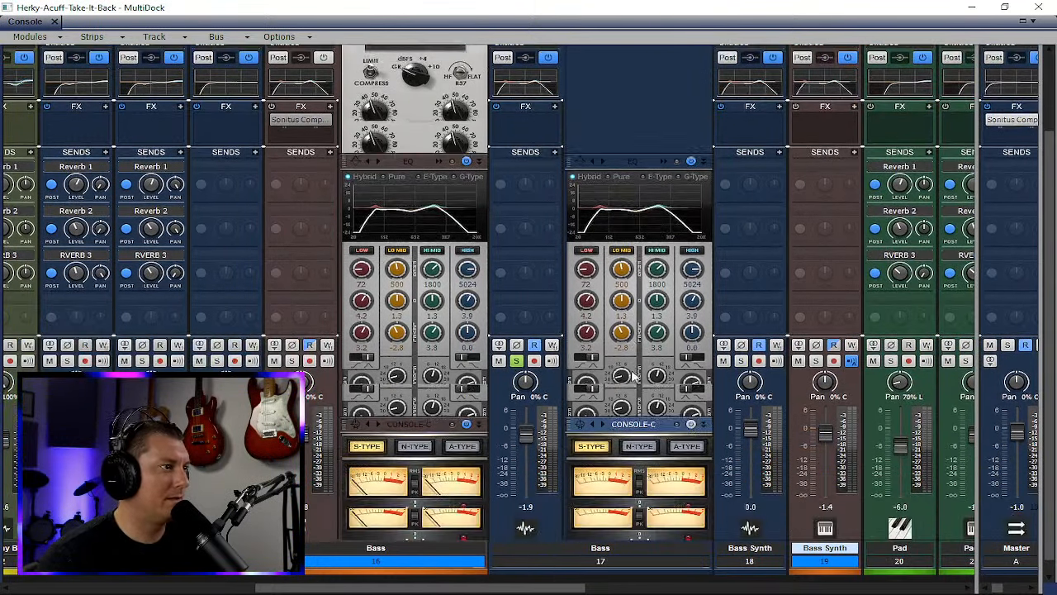
scroll(632, 375, "down", 1)
left_click(692, 409)
key("ctrl+s")
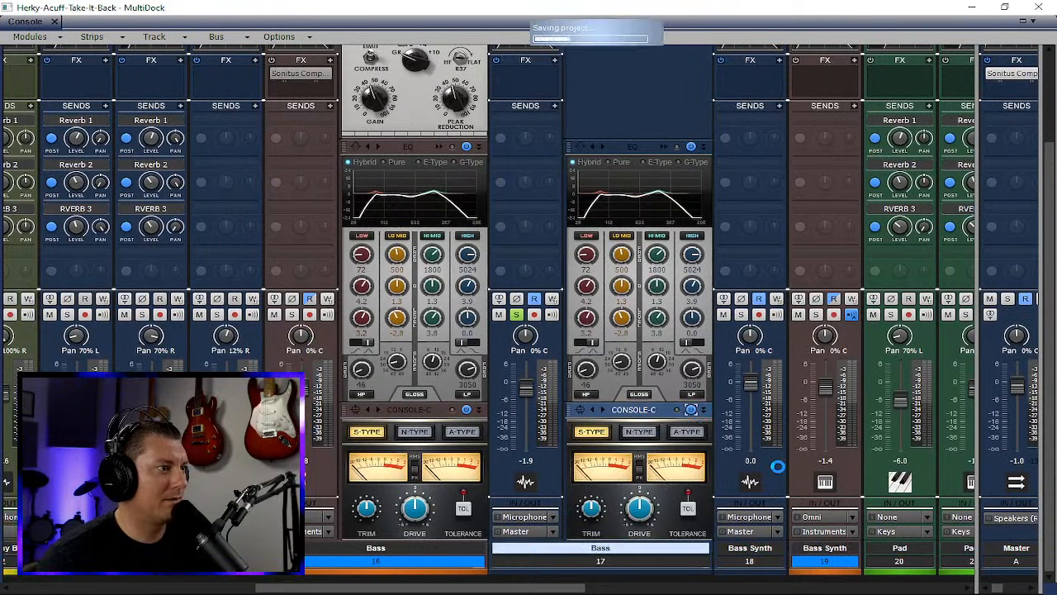
- Remove the compressor and Tube modules from Bass Synth track 18's ProChannel and enable its Console-C emulator
scroll(746, 227, "up", 2)
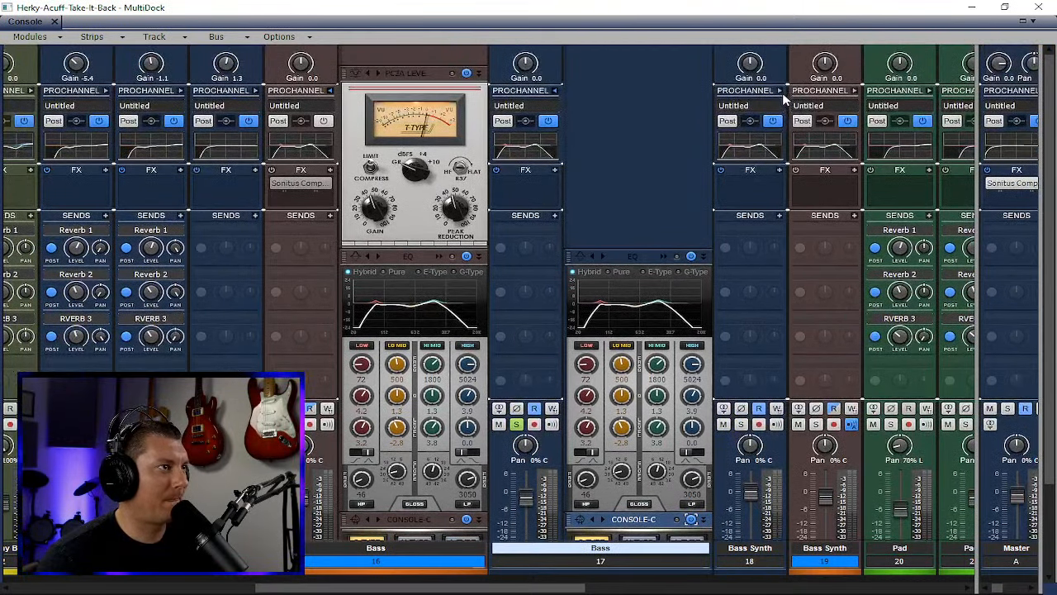
left_click(780, 90)
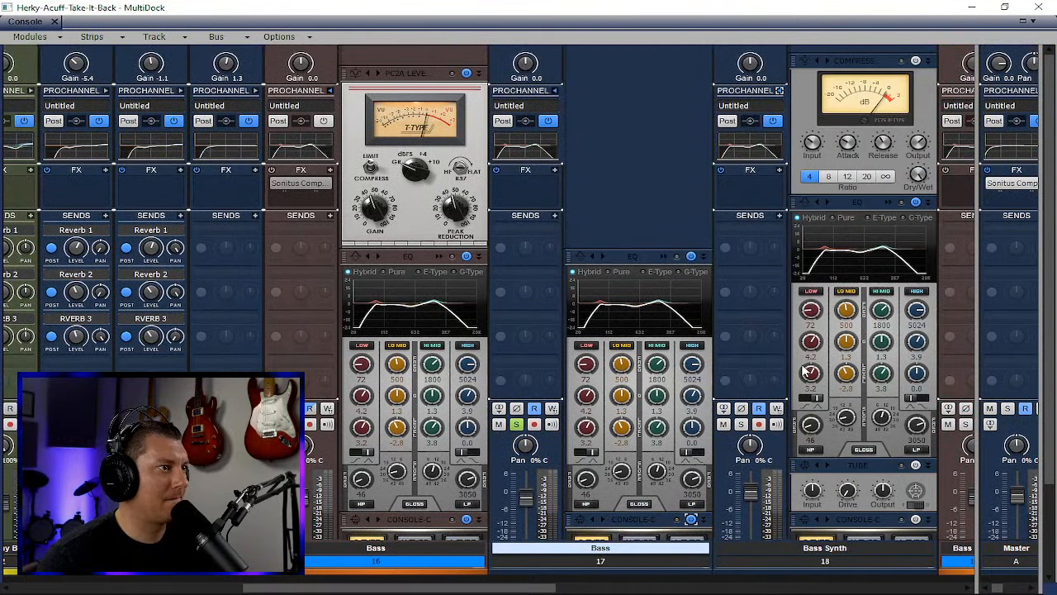
right_click(856, 63)
left_click(888, 105)
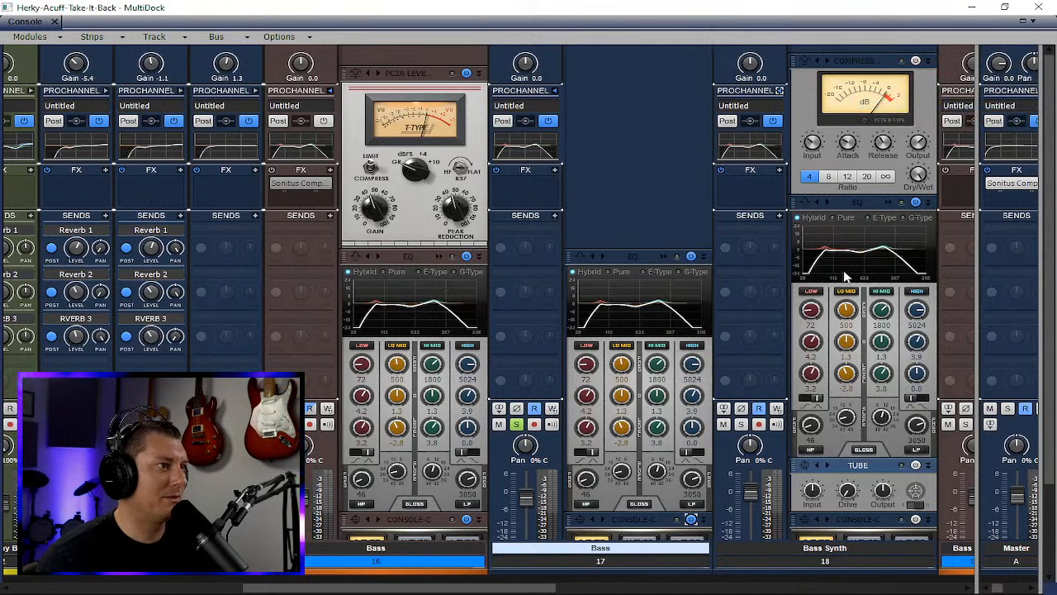
scroll(844, 277, "down", 2)
right_click(862, 370)
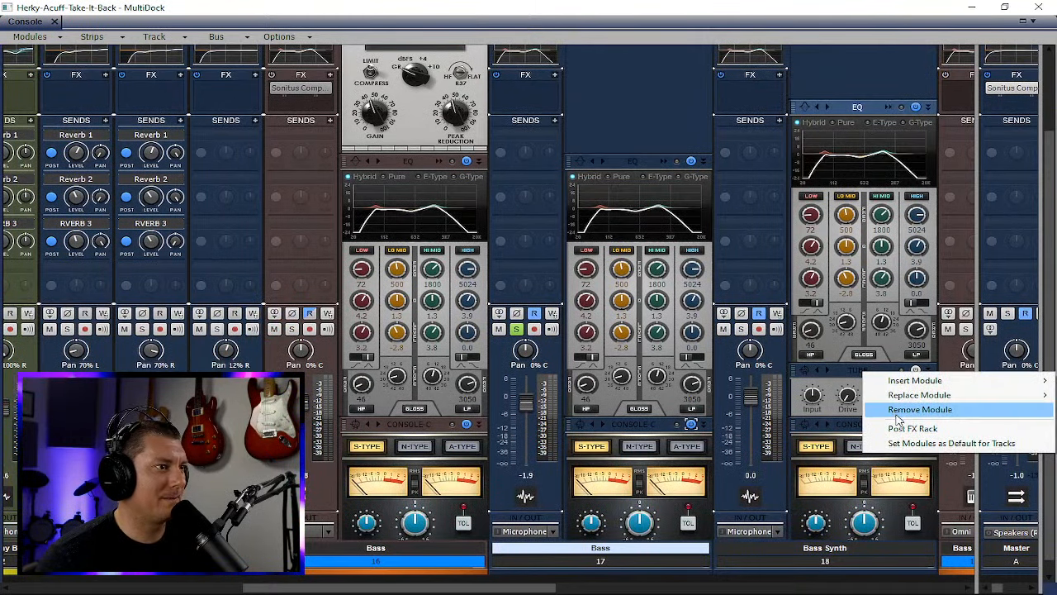
left_click(895, 414)
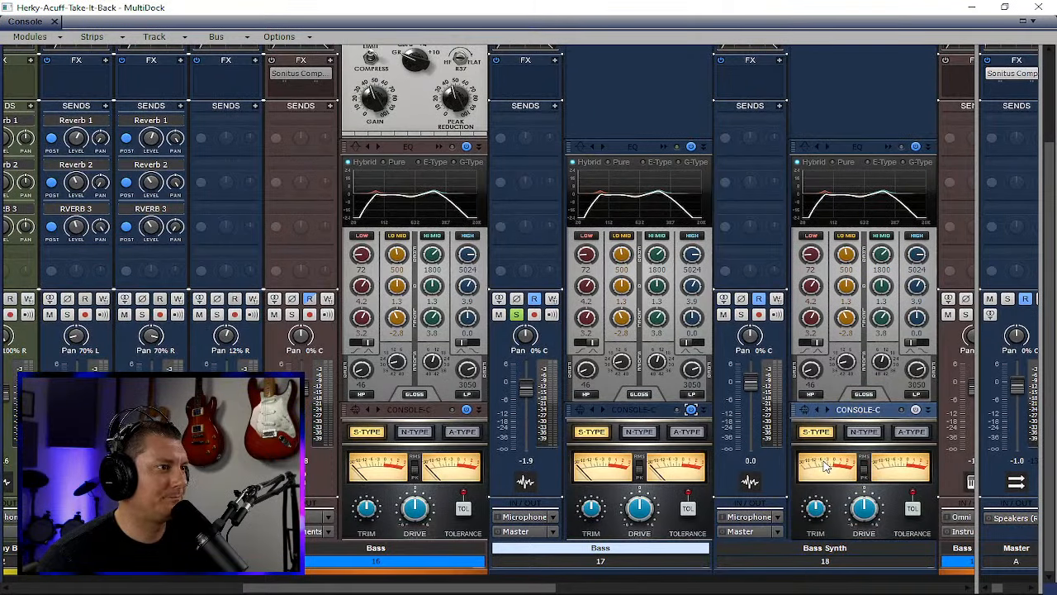
left_click(916, 410)
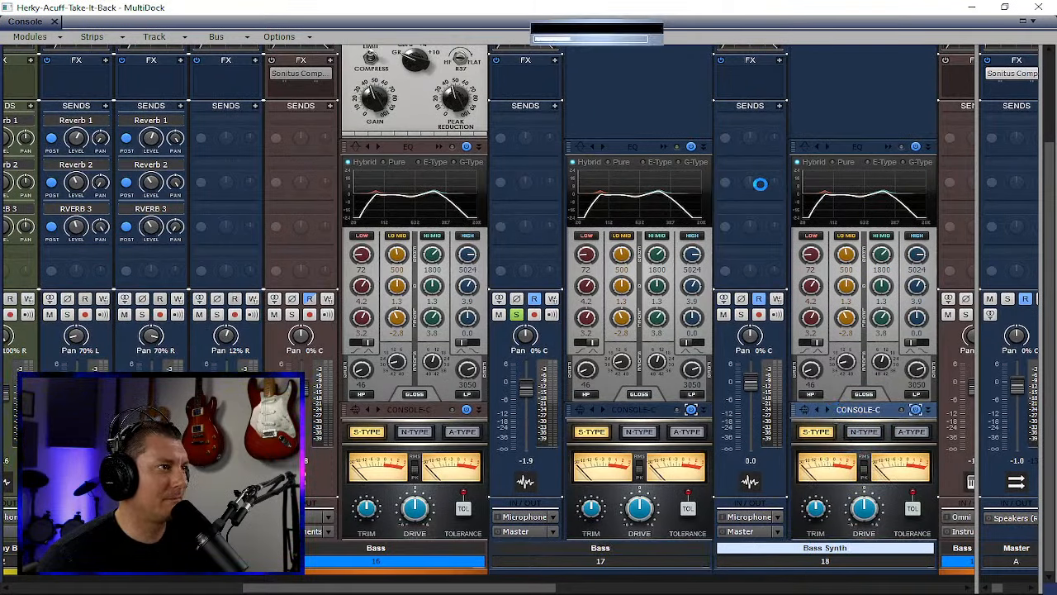
- Try to copy the PC2A Leveler module from Bass track 16 into the ProChannel of Bass track 17
scroll(808, 276, "up", 1)
scroll(810, 281, "up", 2)
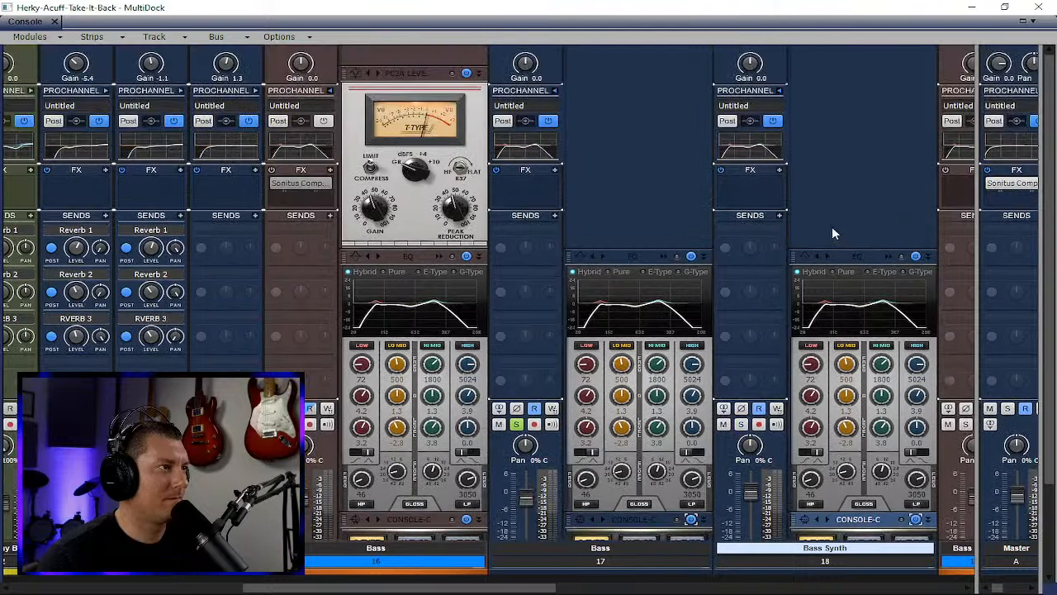
left_click(415, 74)
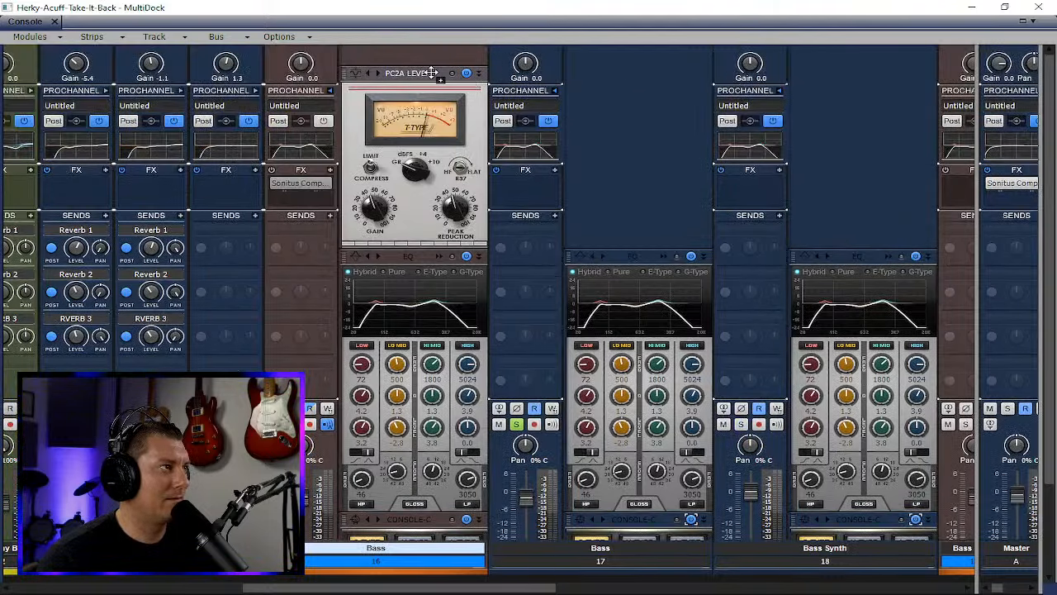
left_click_drag(435, 74, 604, 88)
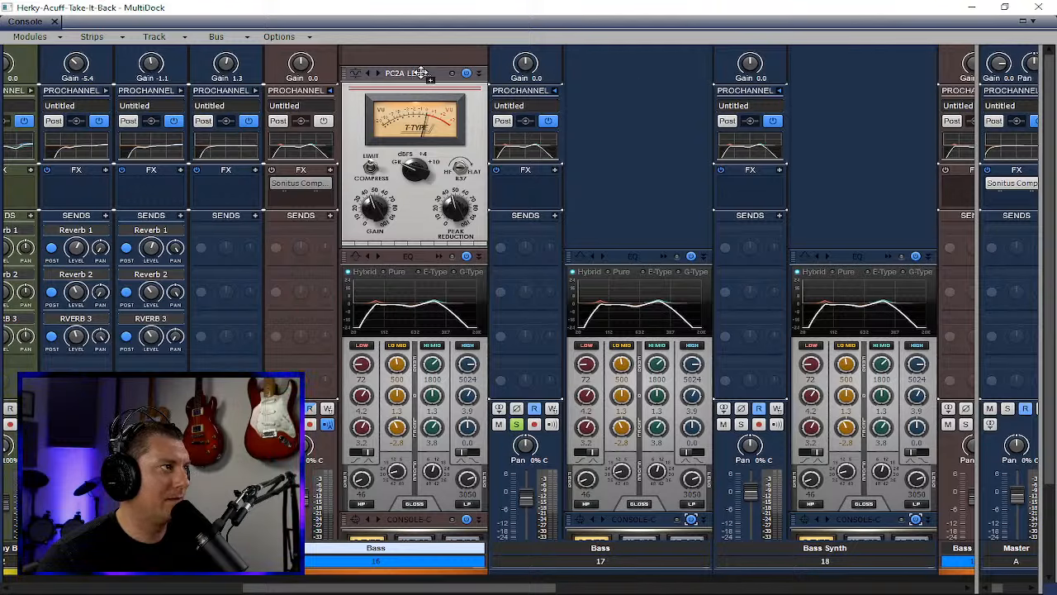
left_click_drag(421, 72, 608, 250)
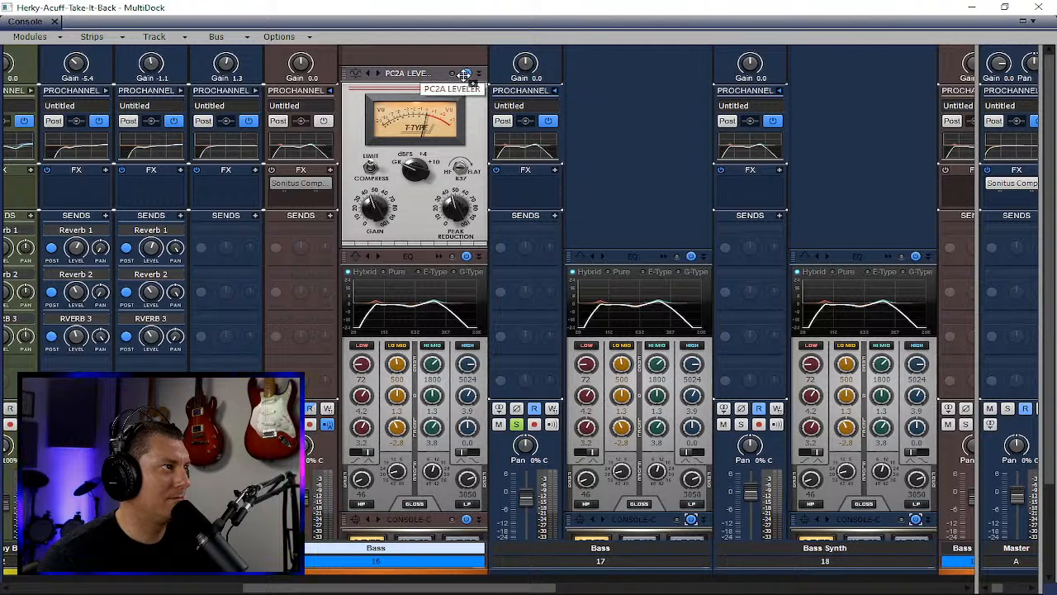
right_click(420, 75)
key("Escape")
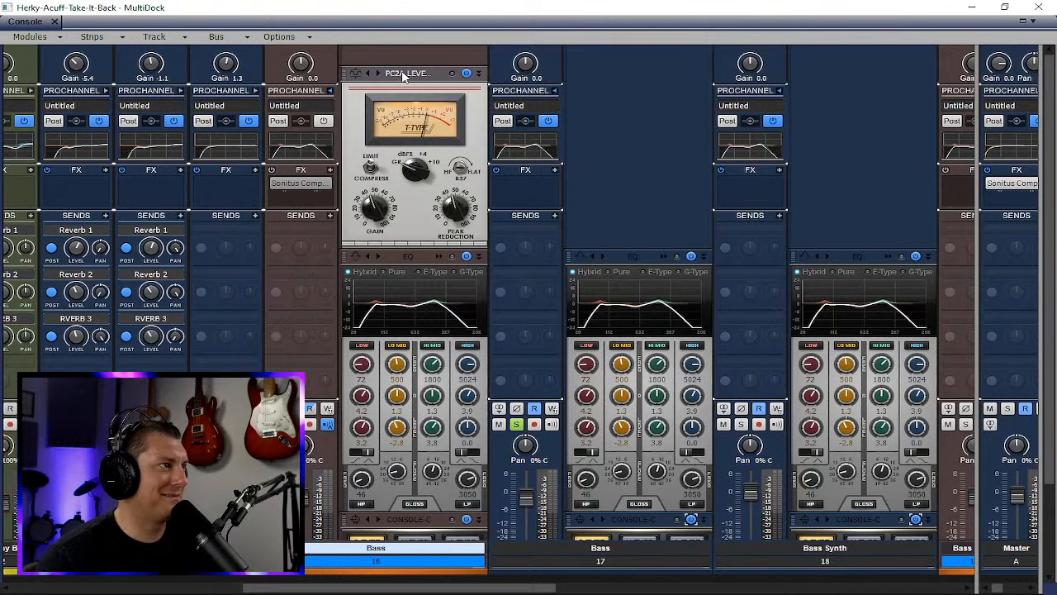
- Insert a CA-2A module in Bass track 17's ProChannel and move it above the EQ
right_click(620, 85)
mouse_move(691, 99)
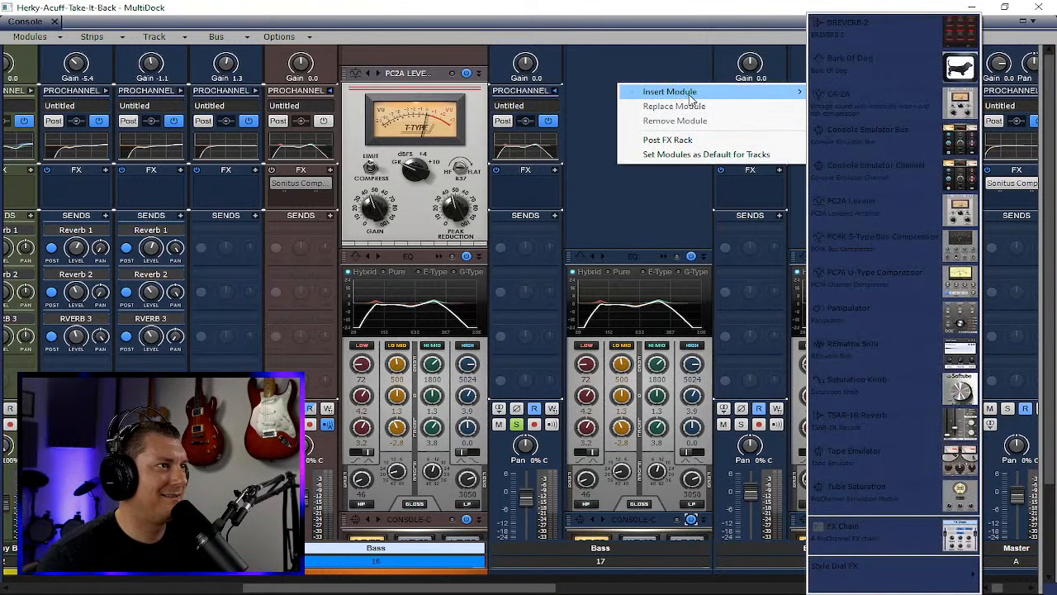
left_click(962, 99)
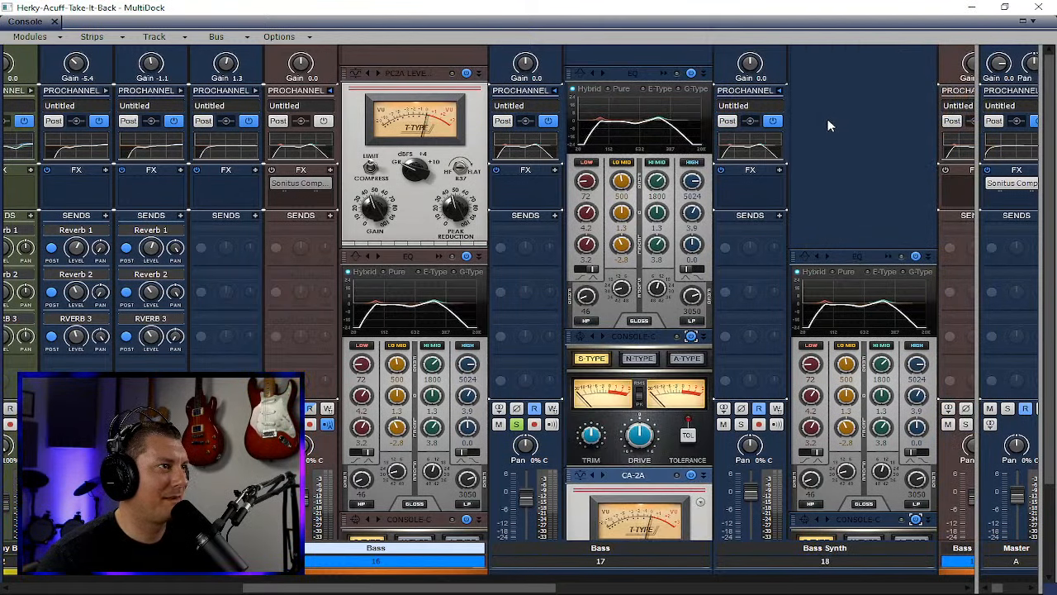
left_click_drag(653, 474, 659, 87)
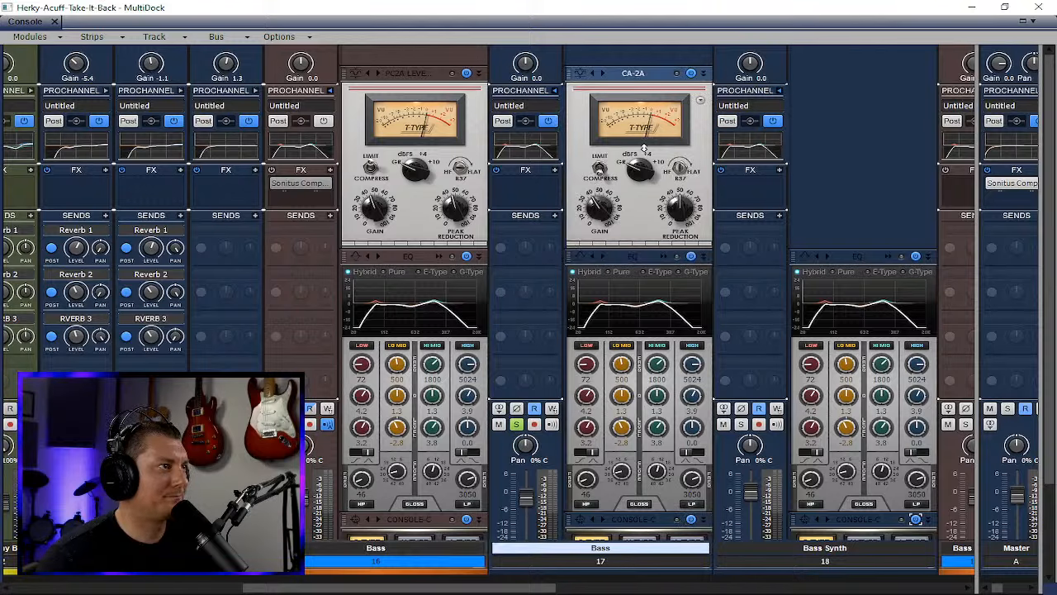
- Insert a CA-2A module in Bass Synth track 18's ProChannel and move it above the EQ
right_click(888, 177)
mouse_move(903, 186)
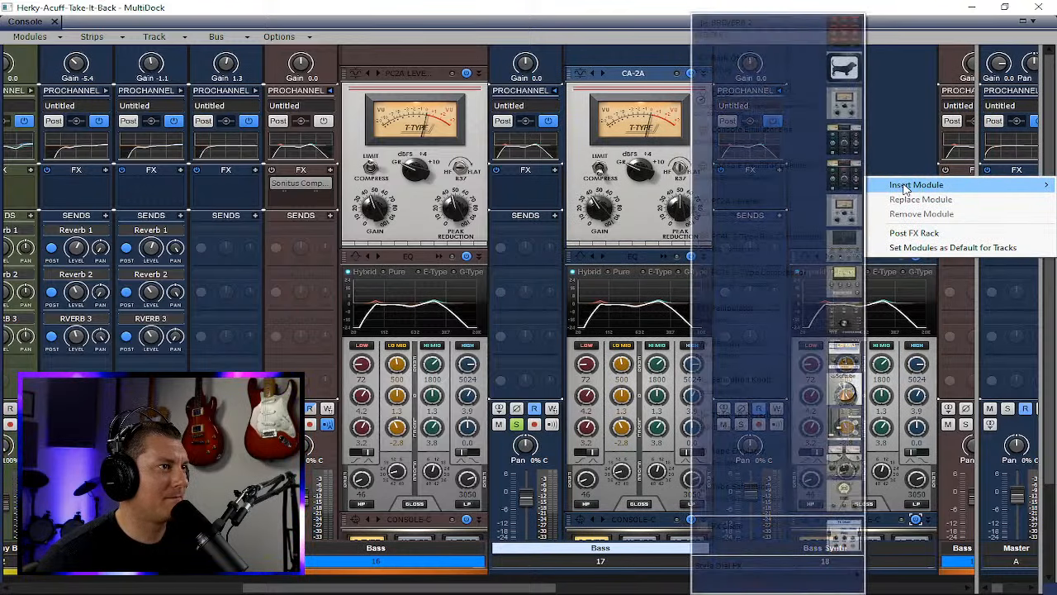
left_click(771, 111)
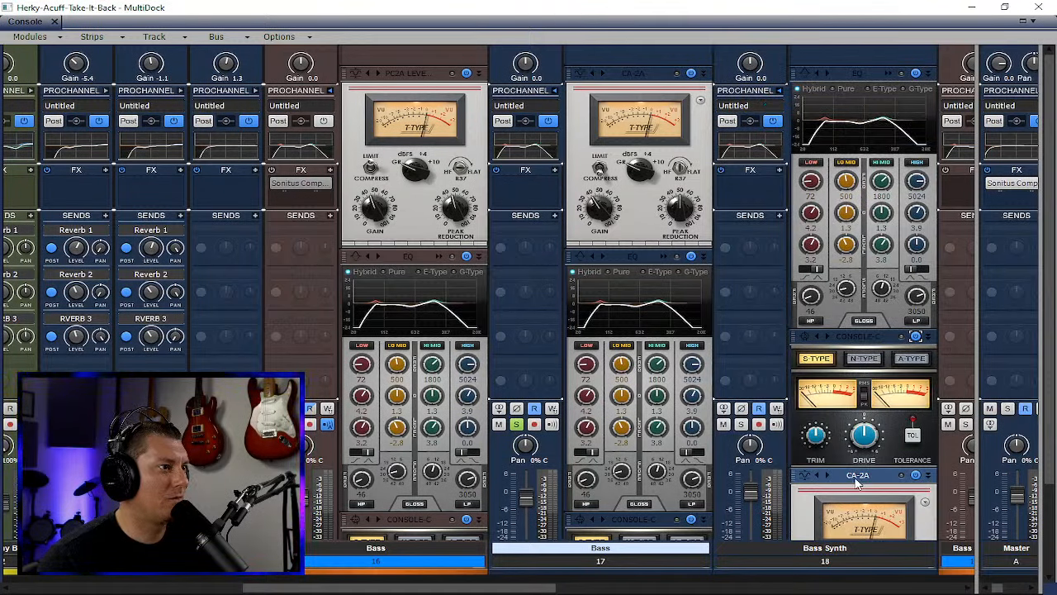
left_click_drag(859, 477, 851, 157)
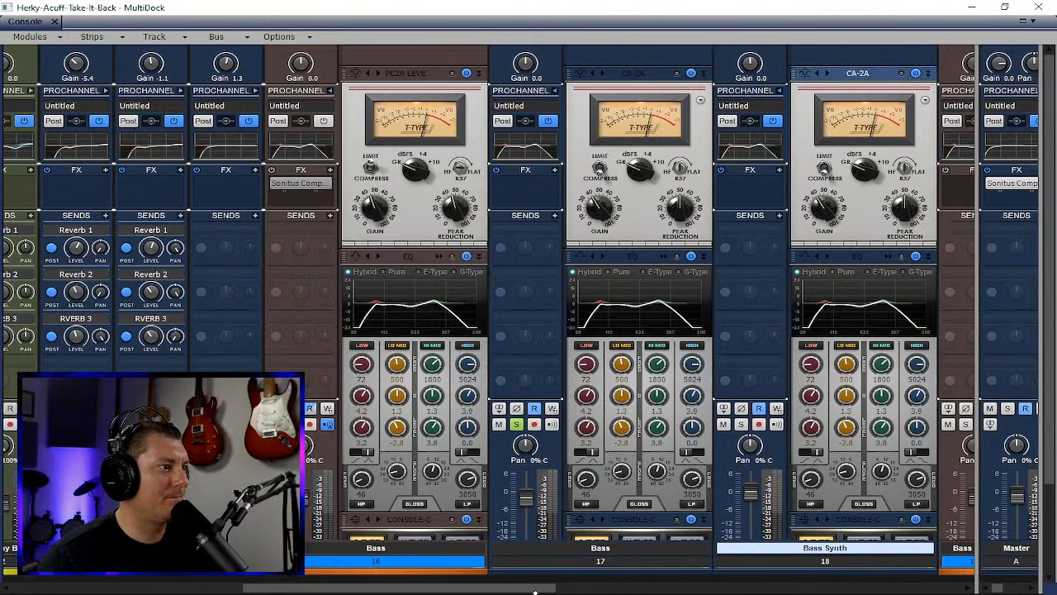
- Expand Bass Synth track 19's ProChannel and match the Limit/Compress and R37 settings of the CA-2A modules on tracks 17 and 18 to the originals
left_click_drag(534, 591, 597, 591)
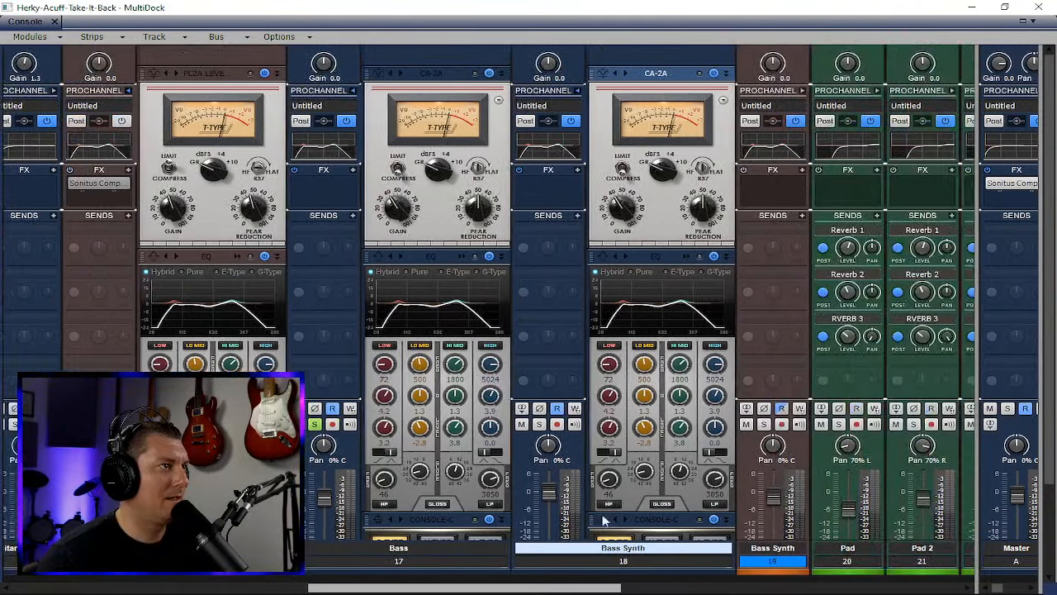
left_click(802, 91)
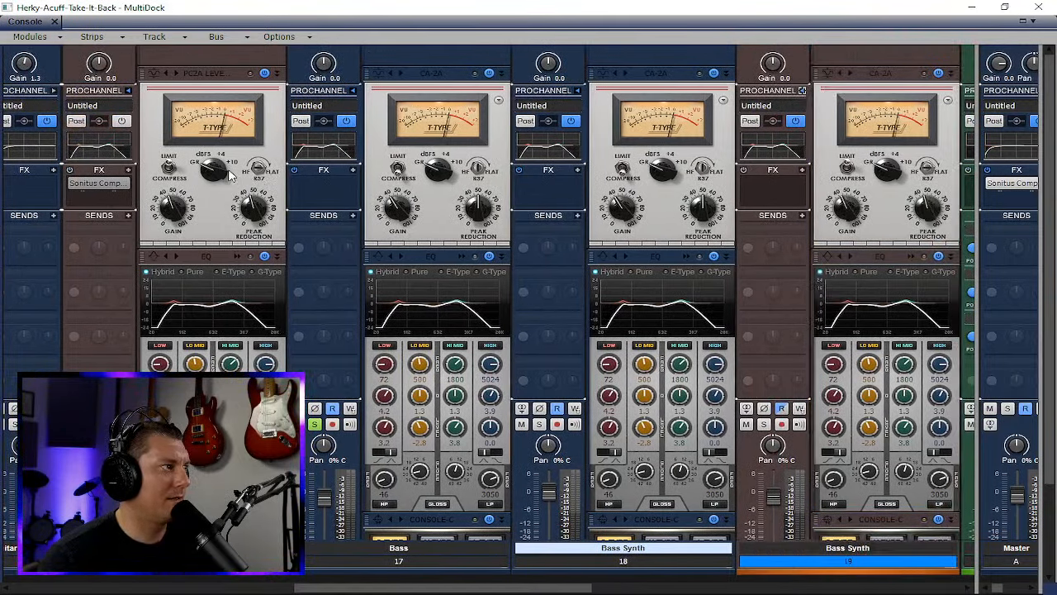
left_click(399, 170)
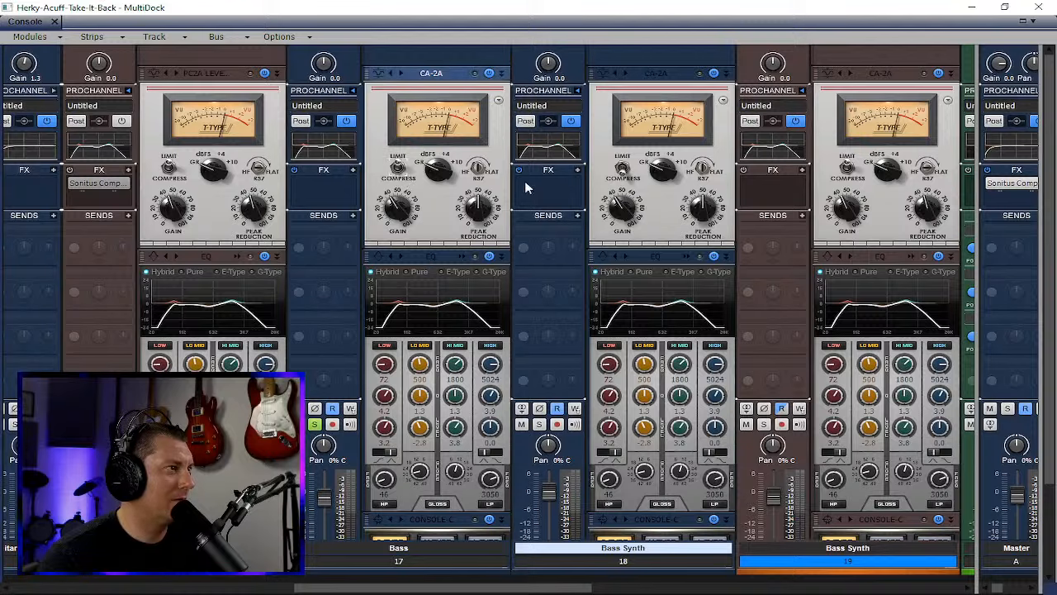
left_click(642, 174)
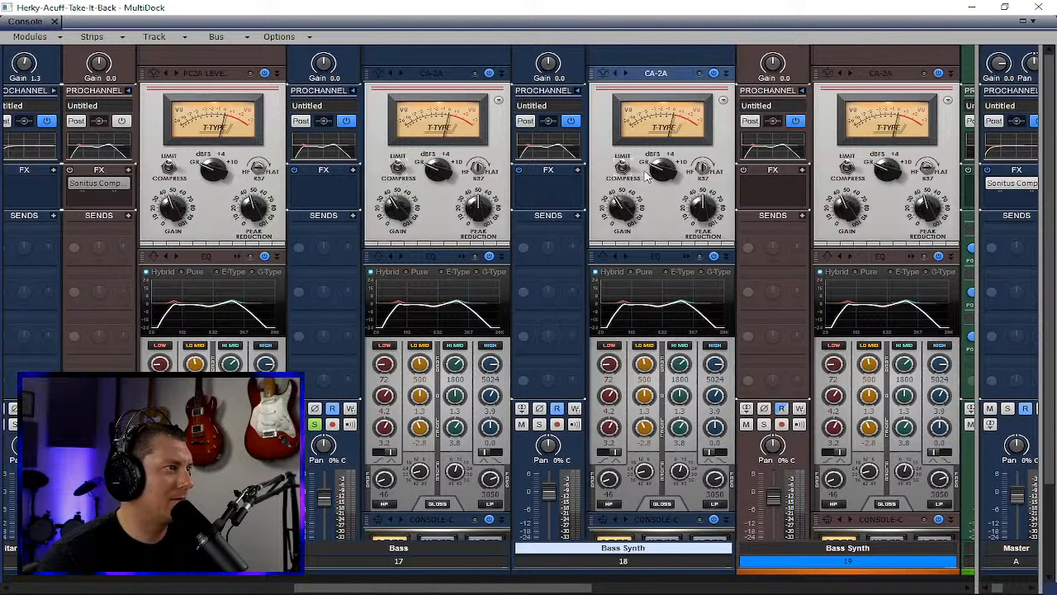
left_click(467, 153)
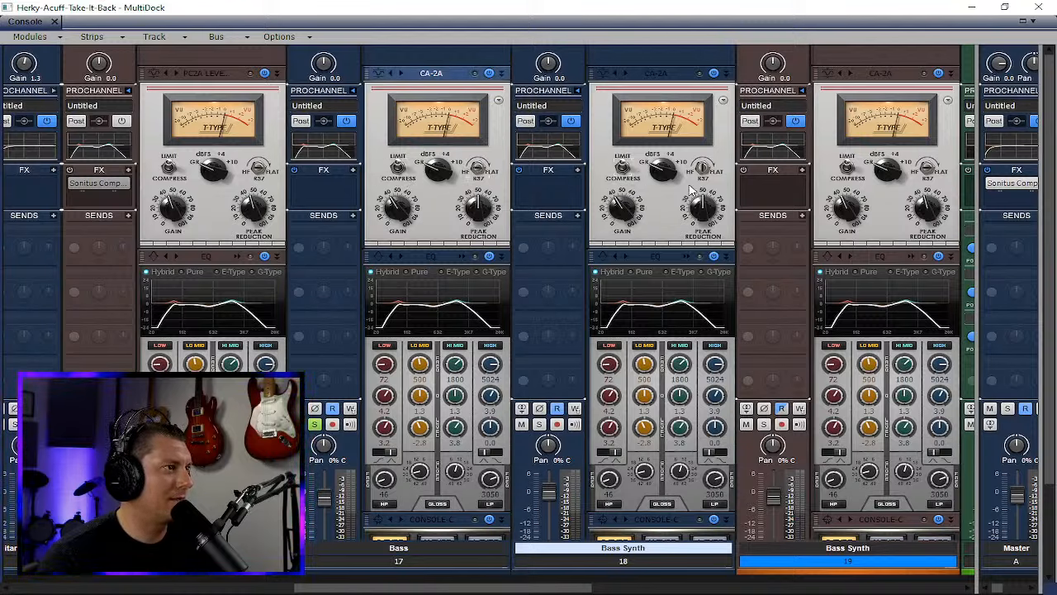
left_click(694, 175)
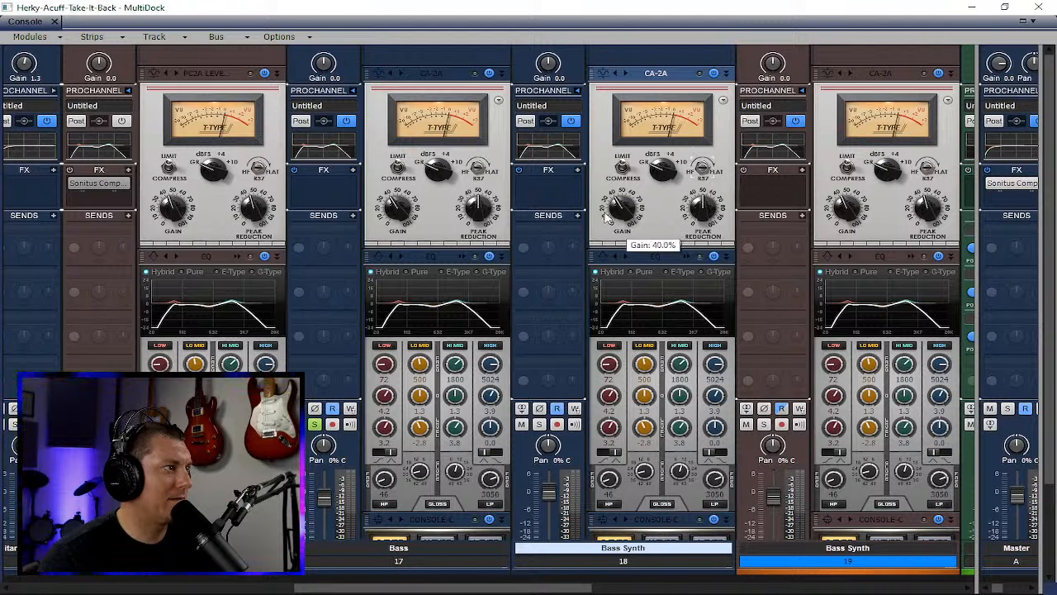
- Match Bass track 17's CA-2A to track 16's PC2A Leveler, with Gain at about 43%, and compare their Peak Reduction
left_click(395, 210)
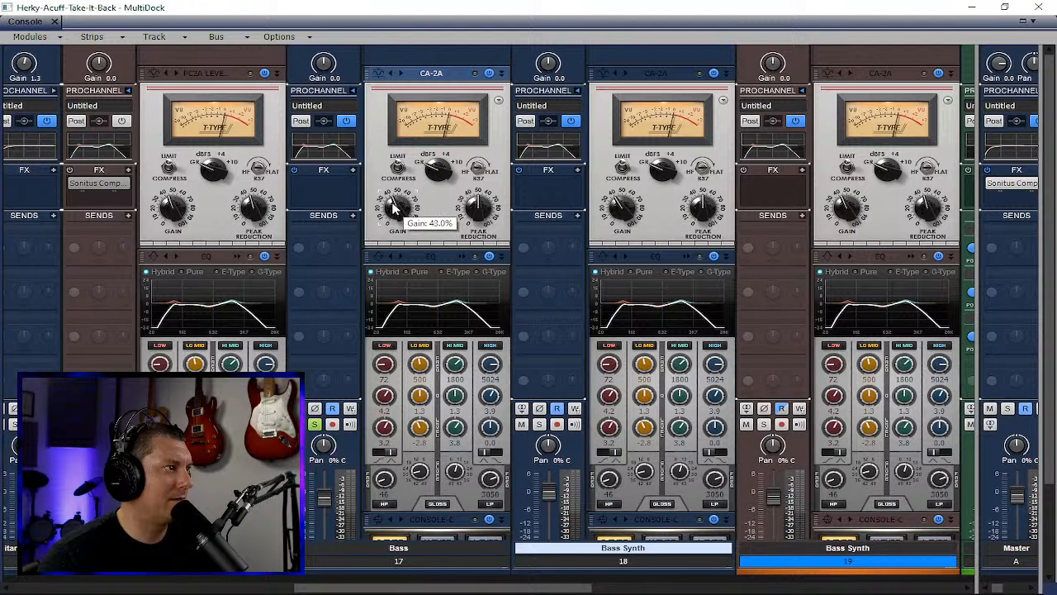
left_click(172, 210)
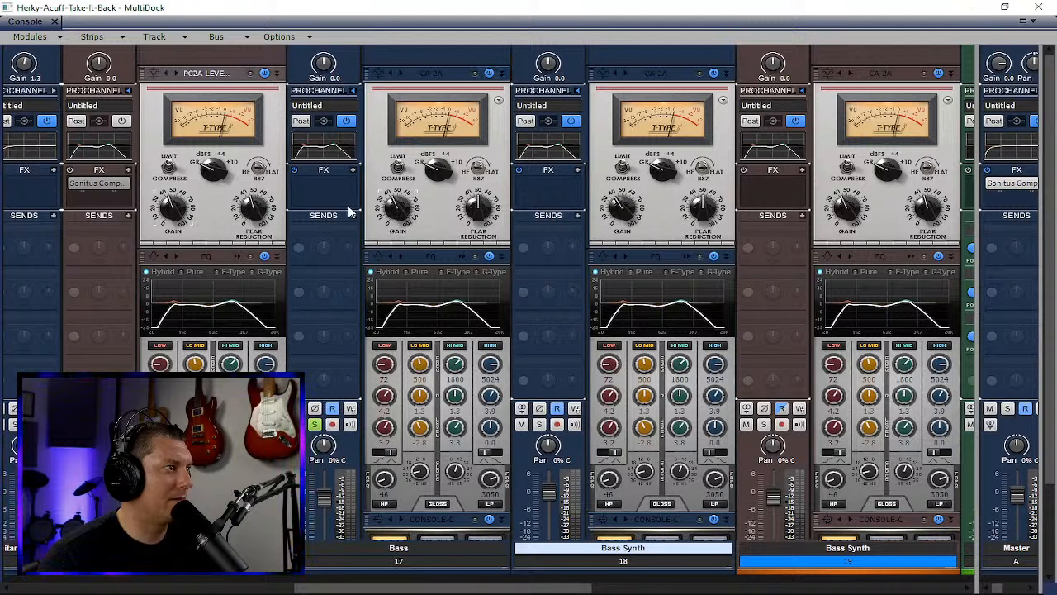
left_click(398, 210)
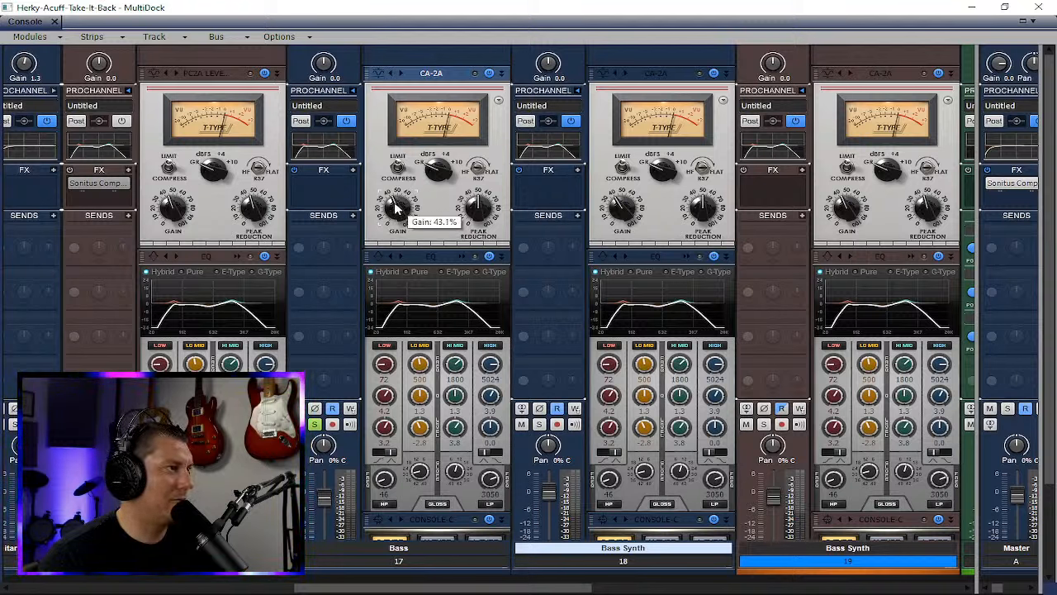
left_click_drag(389, 184, 388, 183)
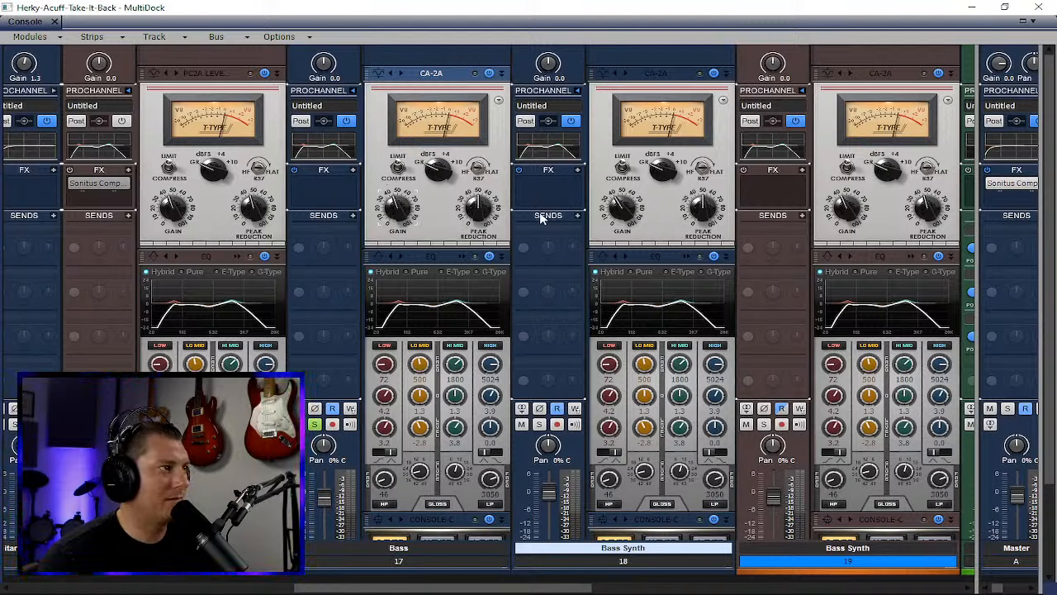
left_click(256, 211)
left_click(477, 210)
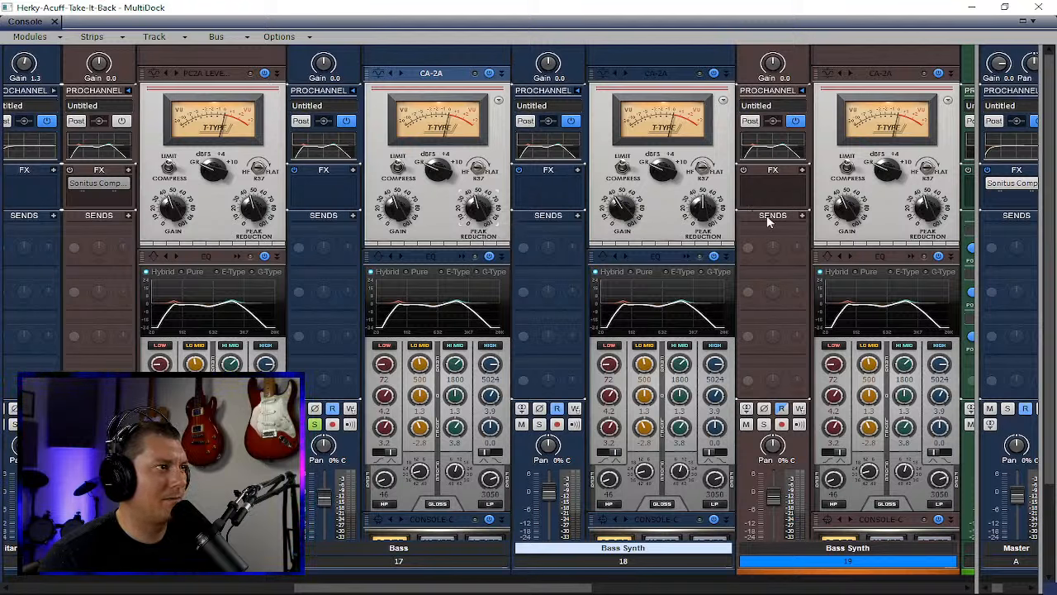
- Match the CA-2A Gain and Peak Reduction of Bass Synth track 18 to those of track 19 and save the project
left_click(855, 210)
left_click(619, 210)
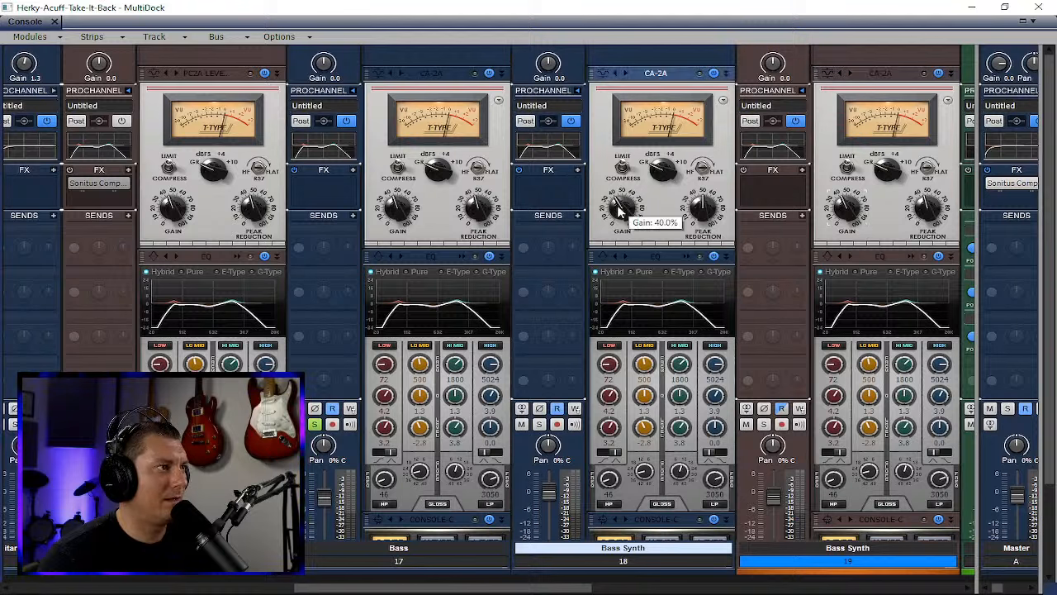
left_click_drag(620, 210, 622, 164)
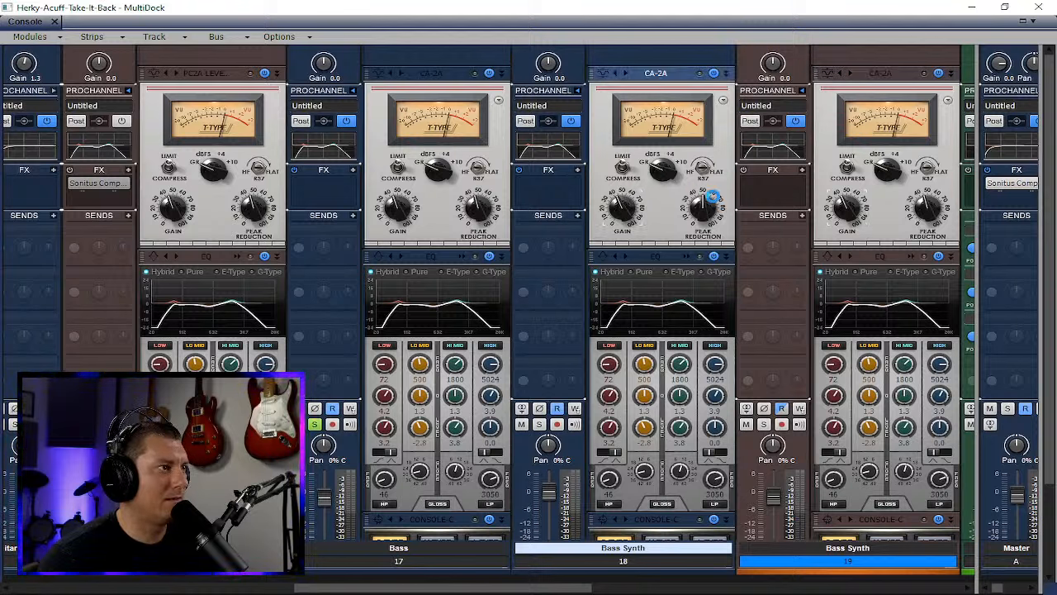
key("ctrl+s")
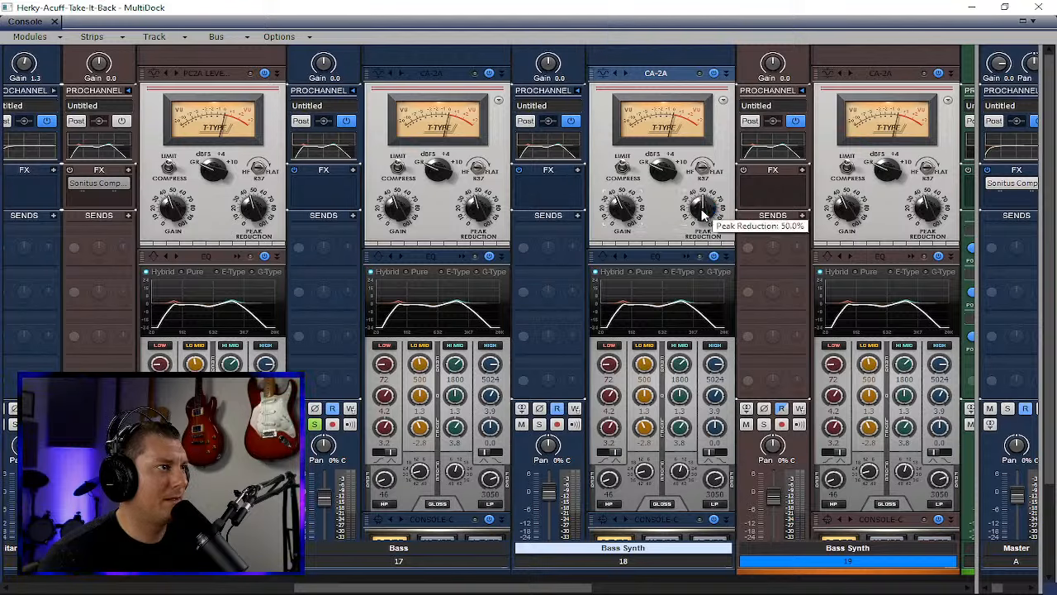
left_click(930, 212)
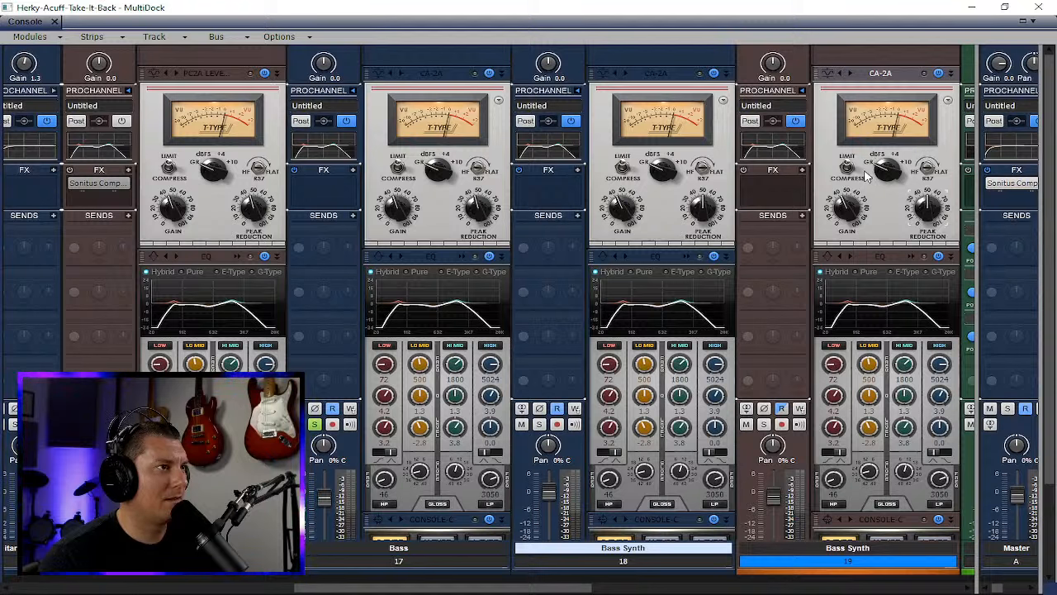
left_click(791, 568)
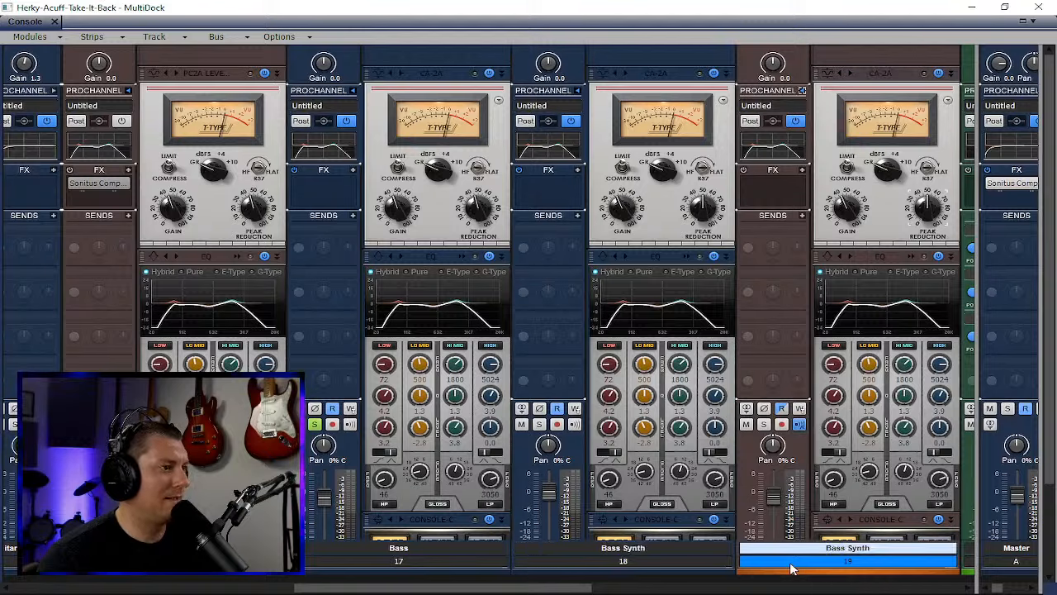
left_click(789, 259)
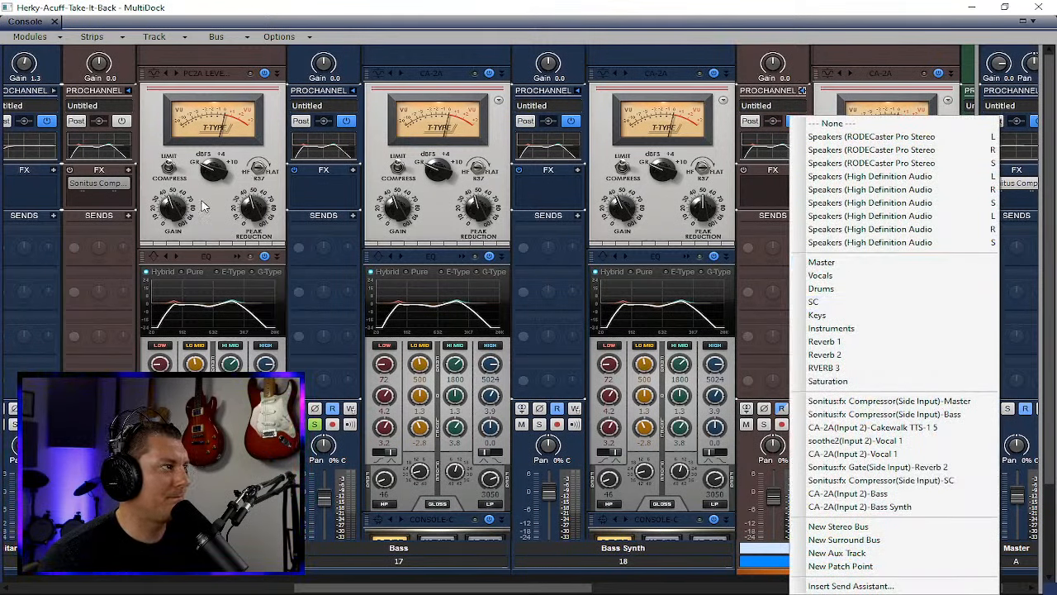
left_click(124, 237)
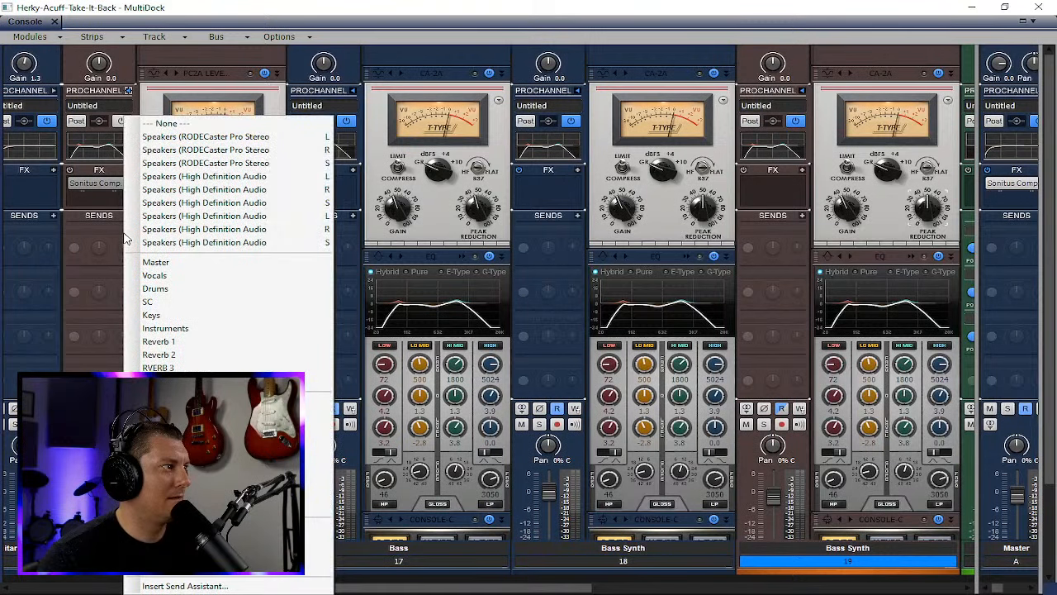
key("Escape")
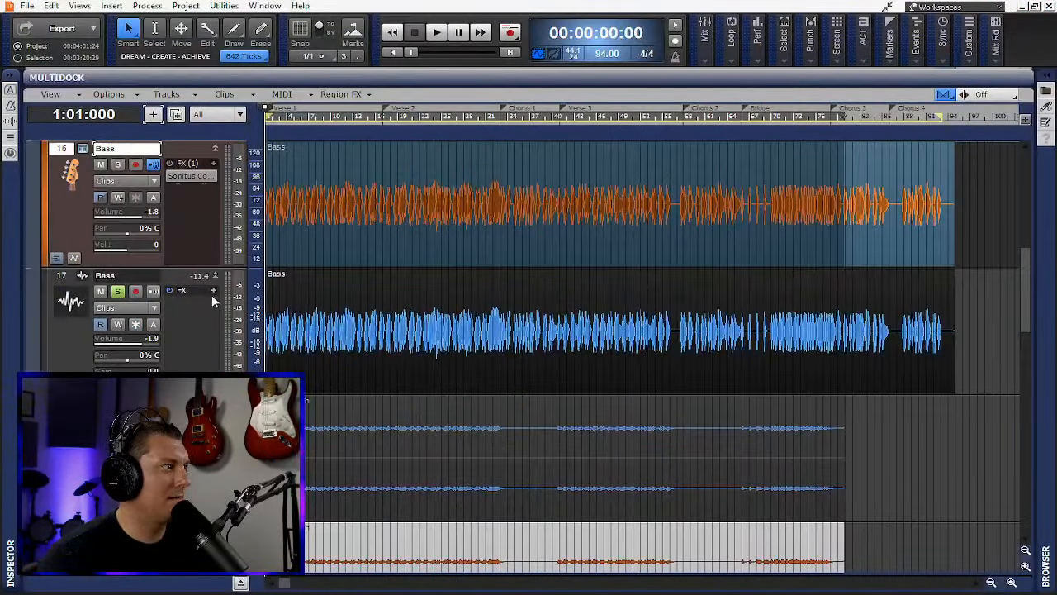
- Delete the two original tracks, Bass 16 and Bass Synth 19, in the track view and save the project
scroll(211, 294, "up", 5)
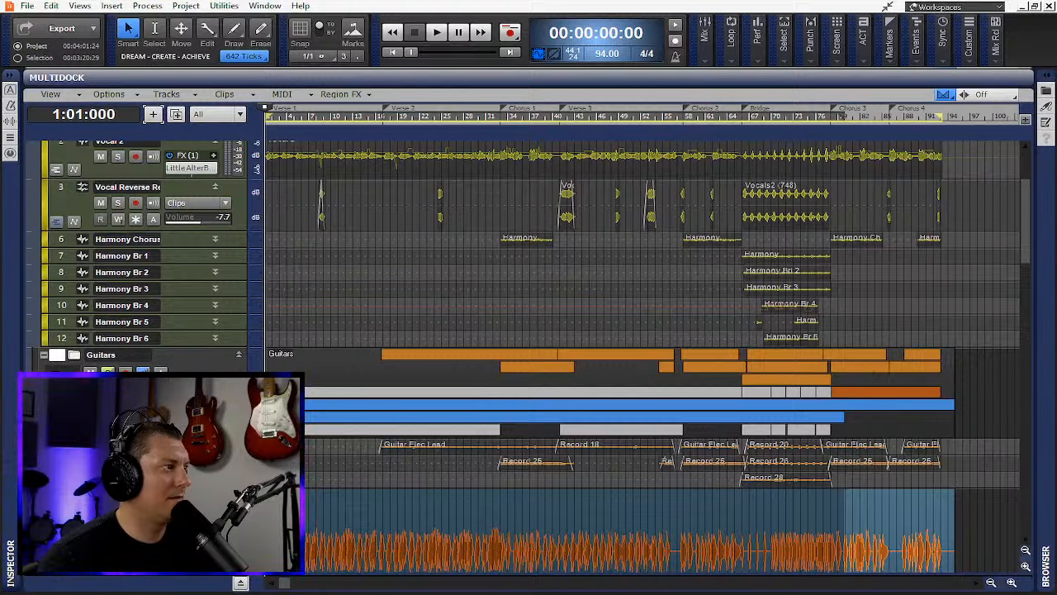
right_click(183, 495)
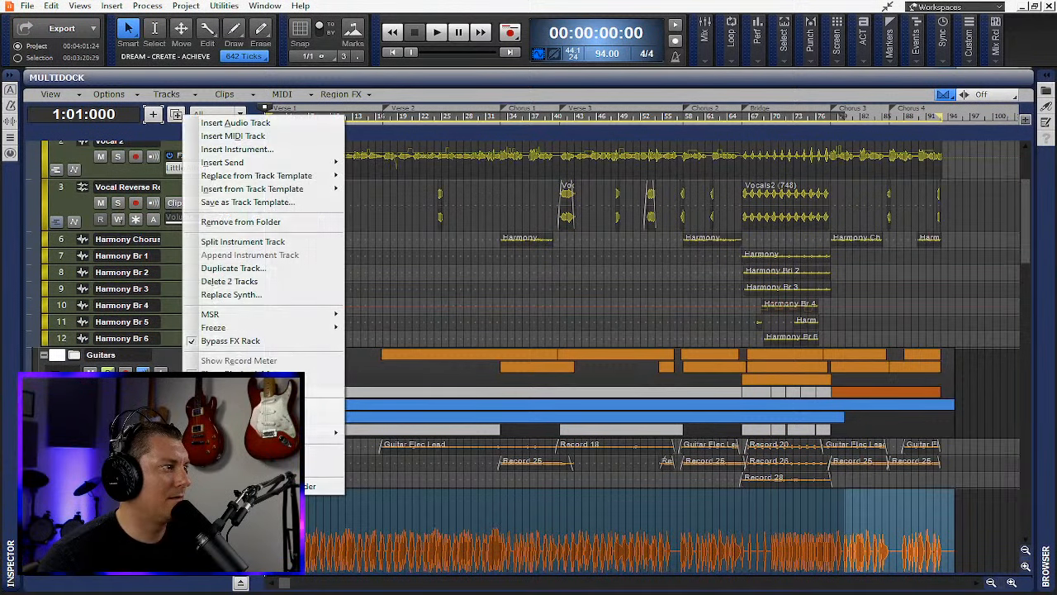
left_click(275, 283)
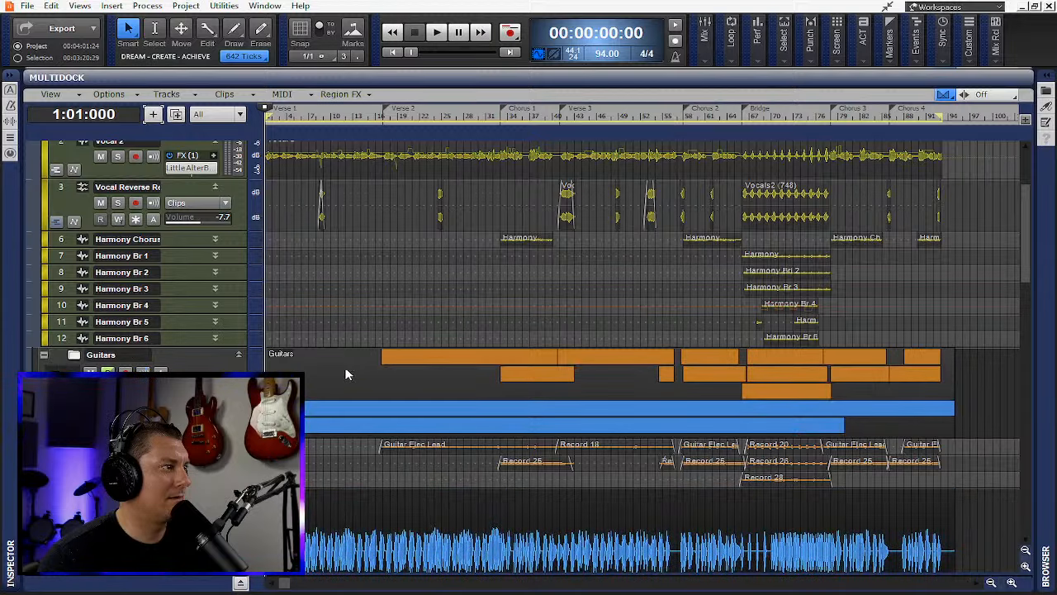
key("ctrl+s")
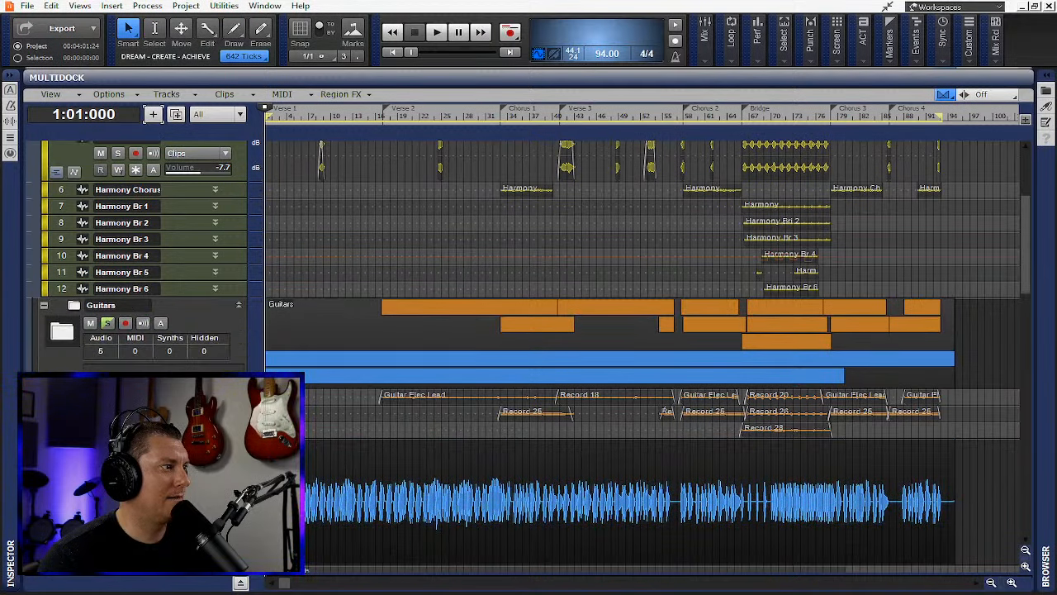
- Unsolo Bass track 16 and lower its volume to -9.7 while playing the song from the start
scroll(642, 355, "down", 6)
scroll(643, 355, "up", 2)
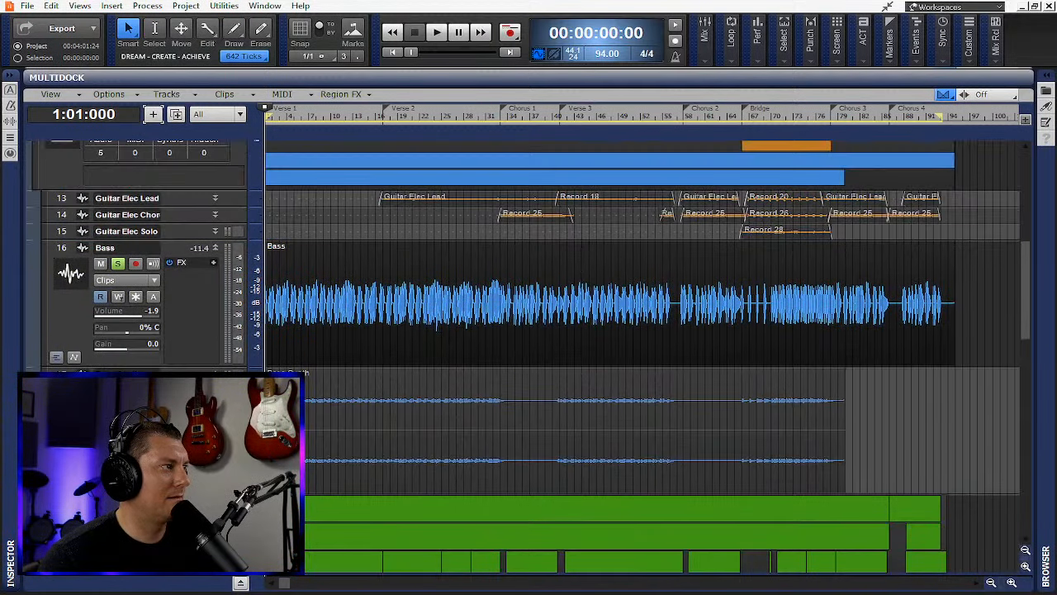
left_click(118, 263)
key("space")
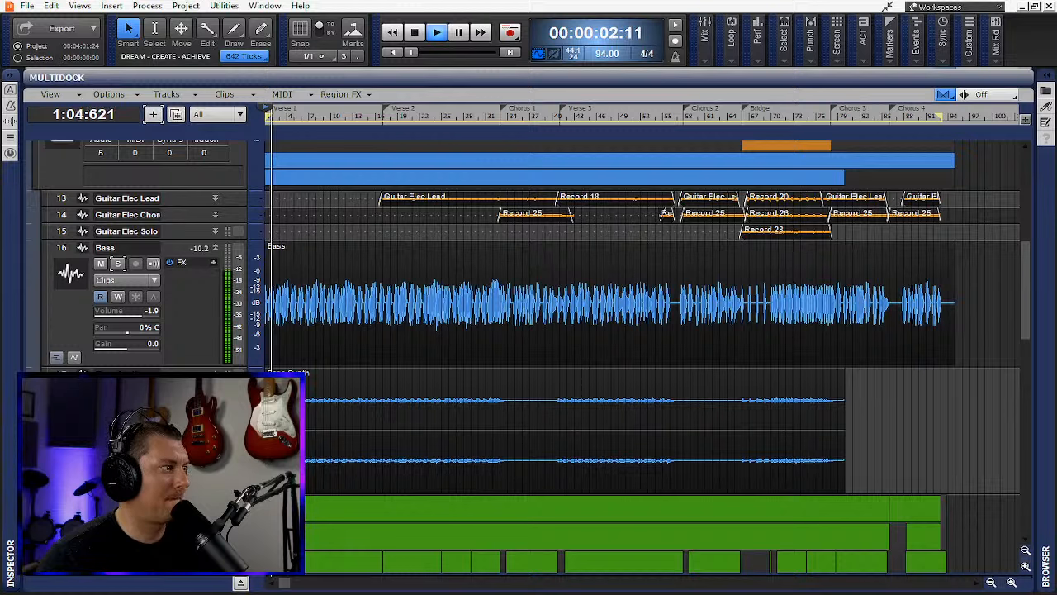
left_click_drag(142, 315, 130, 317)
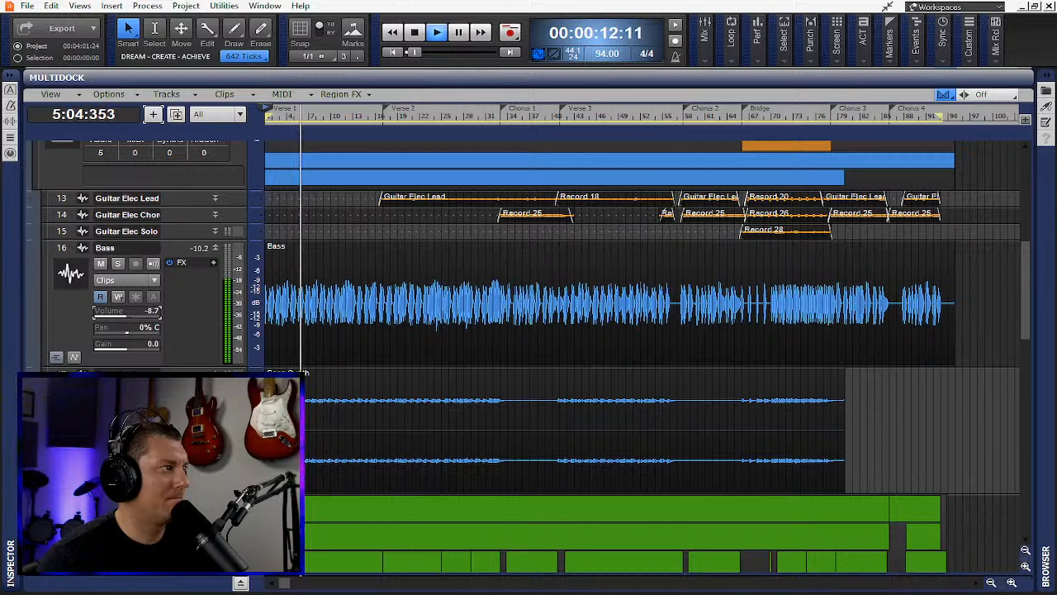
left_click_drag(129, 316, 124, 315)
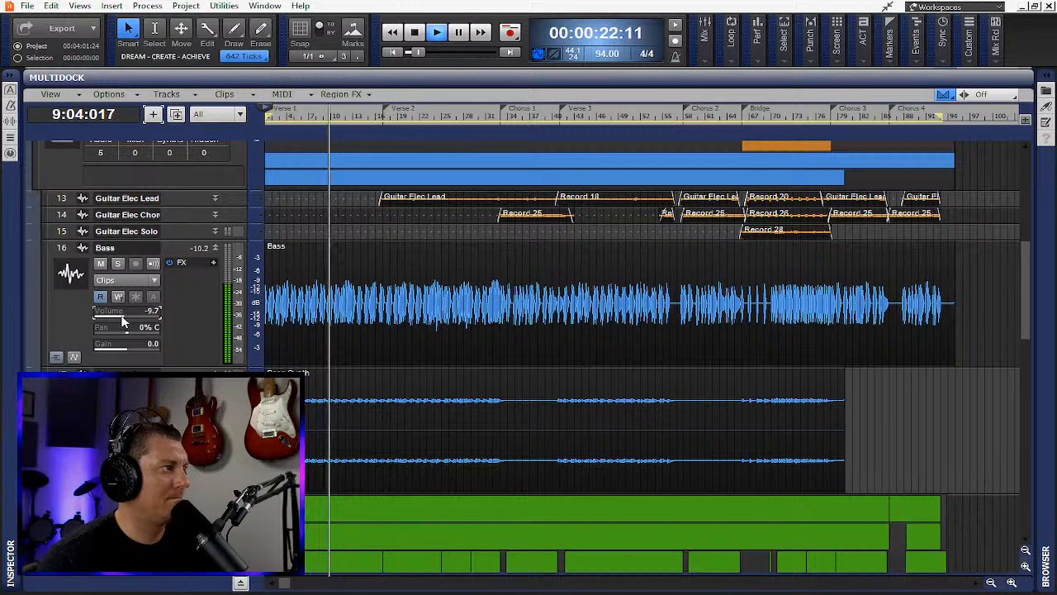
key("space")
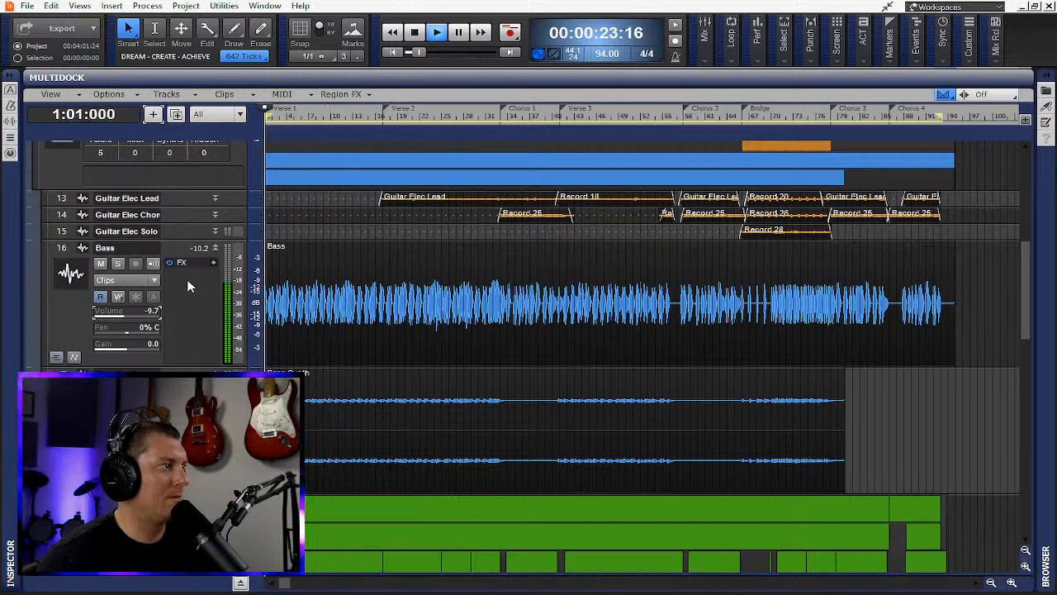
- Insert a Sonitus Compressor on Bass track 16 with Ratio 8.6:1, Threshold -15.1 dB, Release 21 ms and the Limiter off
right_click(188, 284)
mouse_move(248, 290)
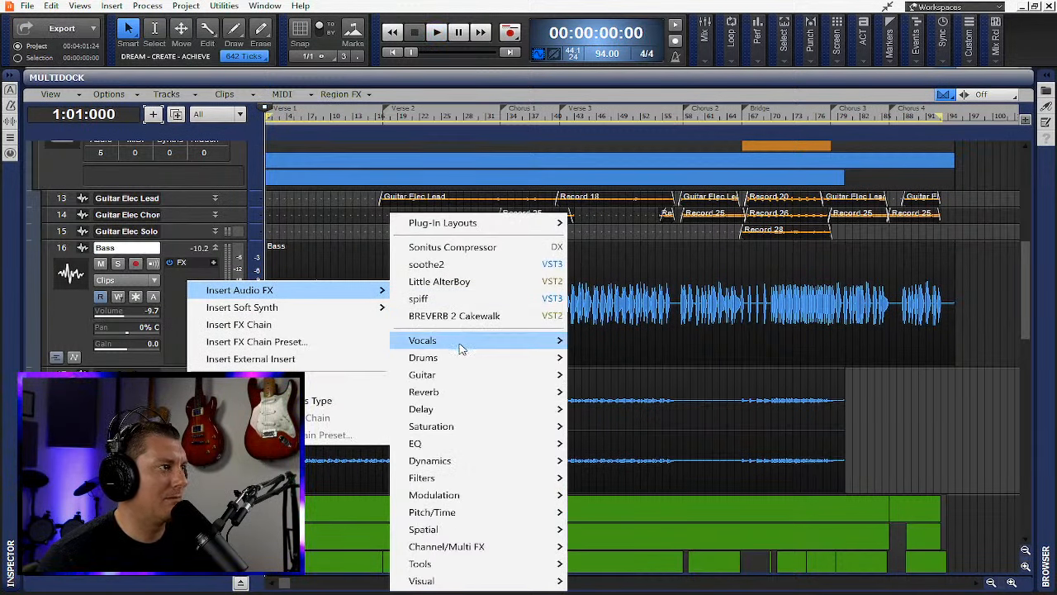
left_click(498, 256)
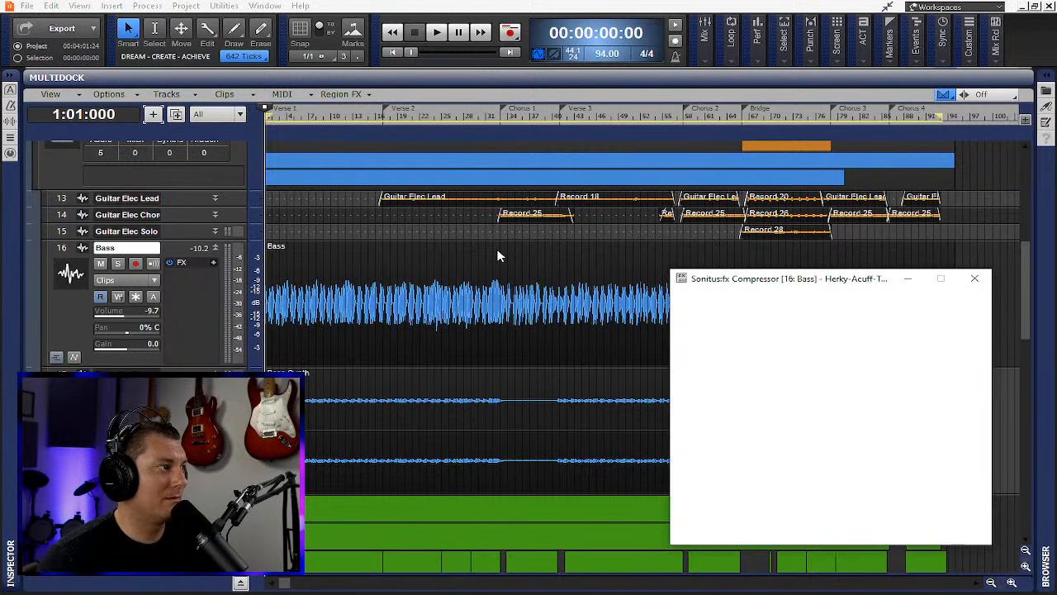
left_click(752, 353)
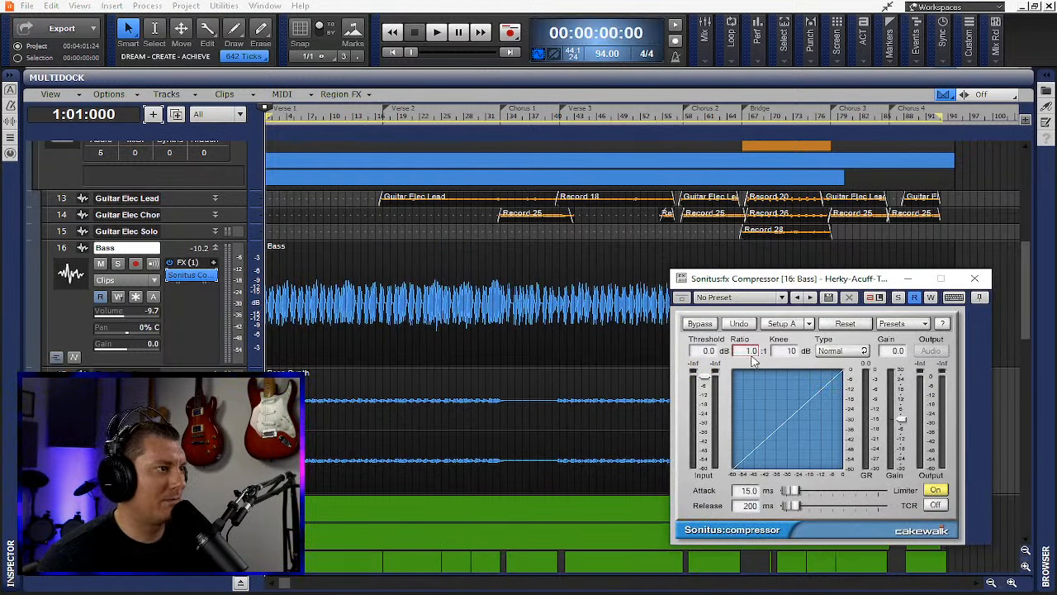
left_click_drag(757, 369, 761, 392)
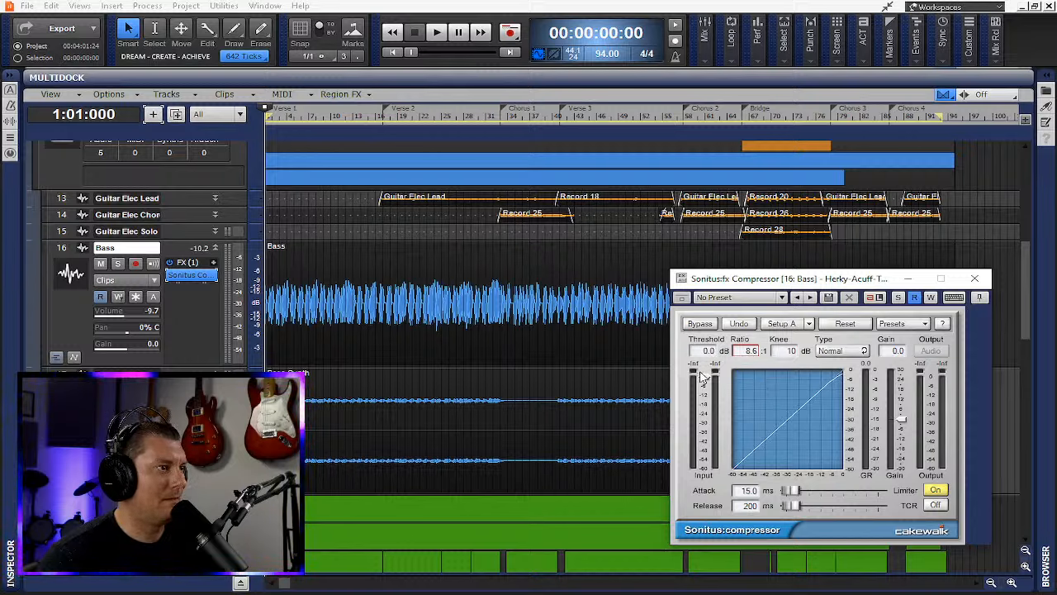
left_click_drag(704, 380, 715, 394)
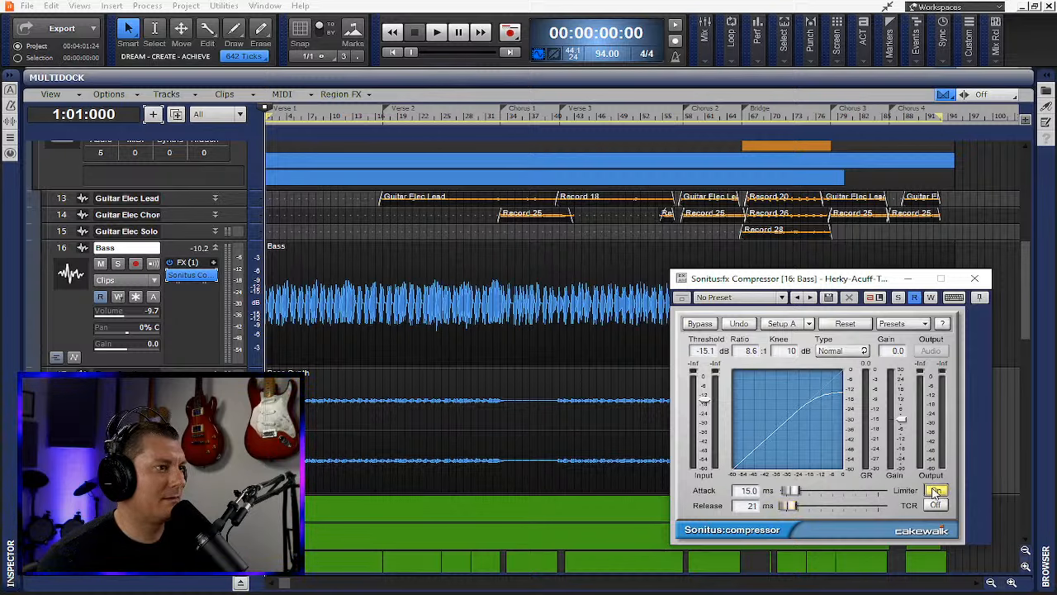
left_click(974, 279)
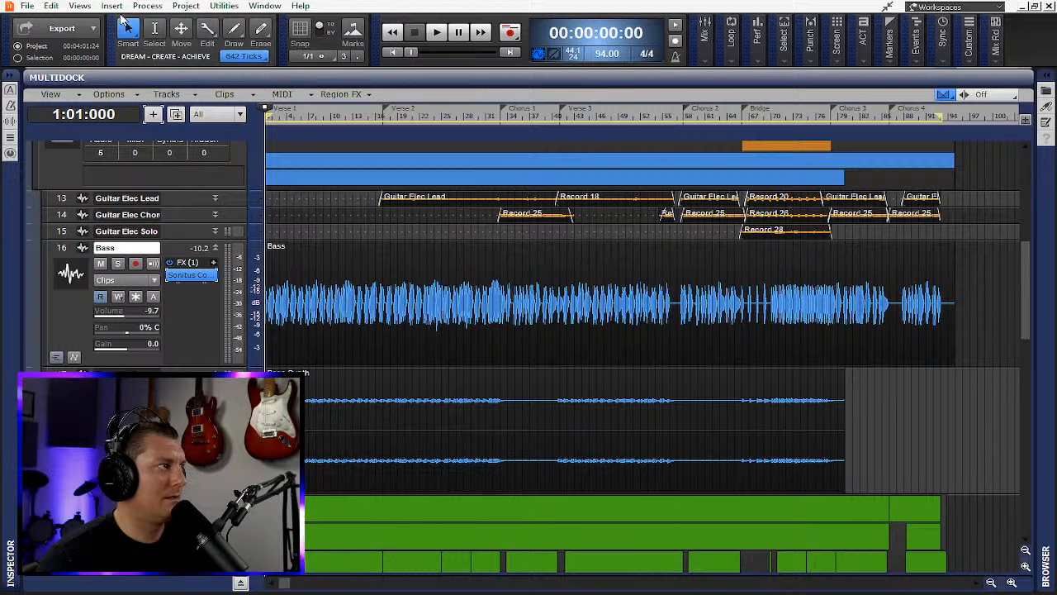
- Show the console and add sends on Kick track 22 to CA-2A(Input 2)-Bass and Sonitus:fx Compressor(Side Input)-Bass
left_click(79, 6)
left_click(103, 82)
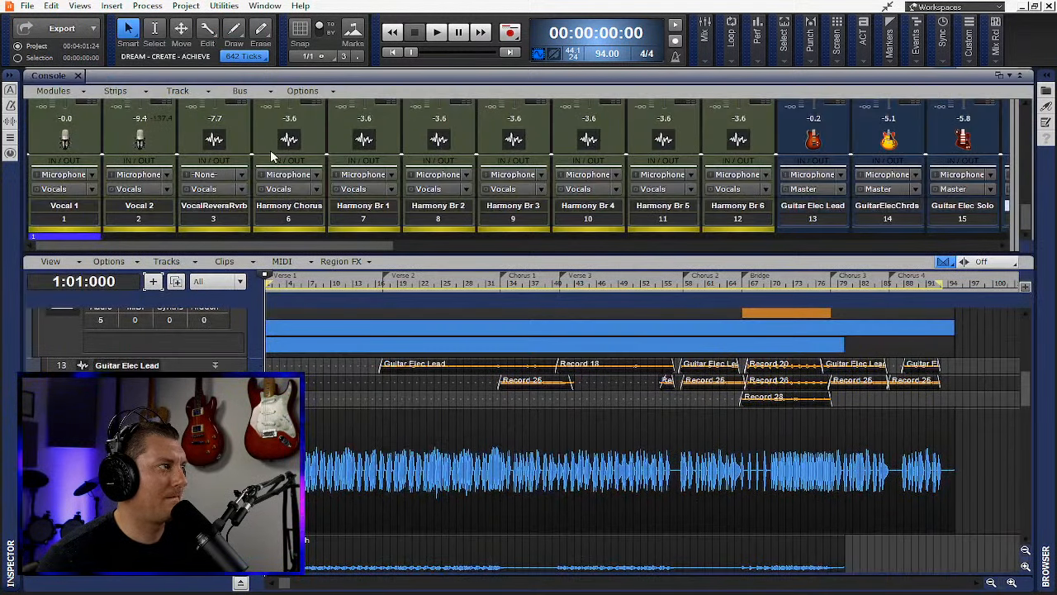
left_click_drag(228, 245, 673, 281)
scroll(557, 172, "up", 5)
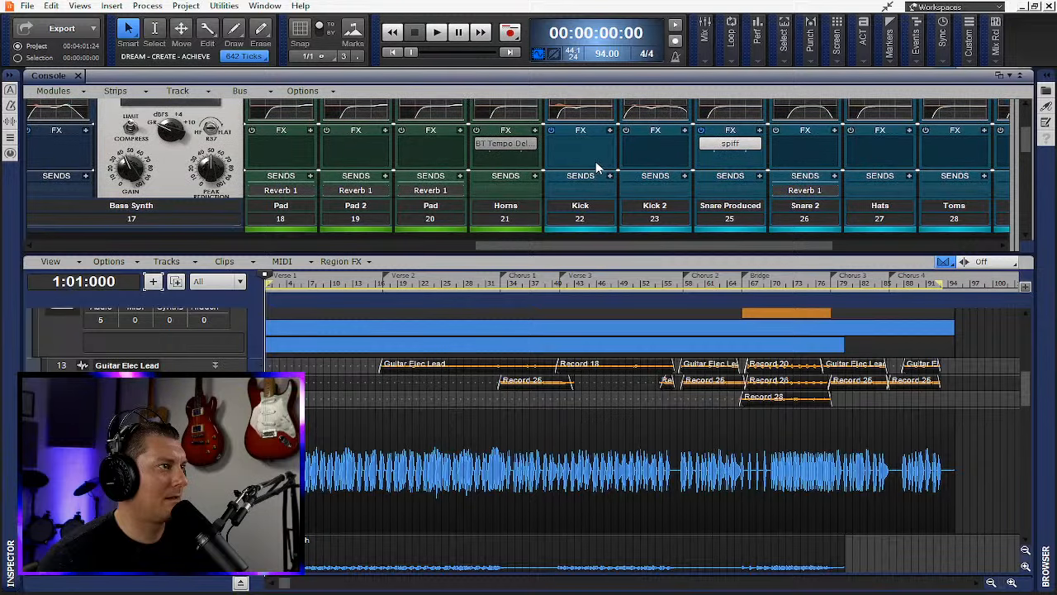
left_click(610, 176)
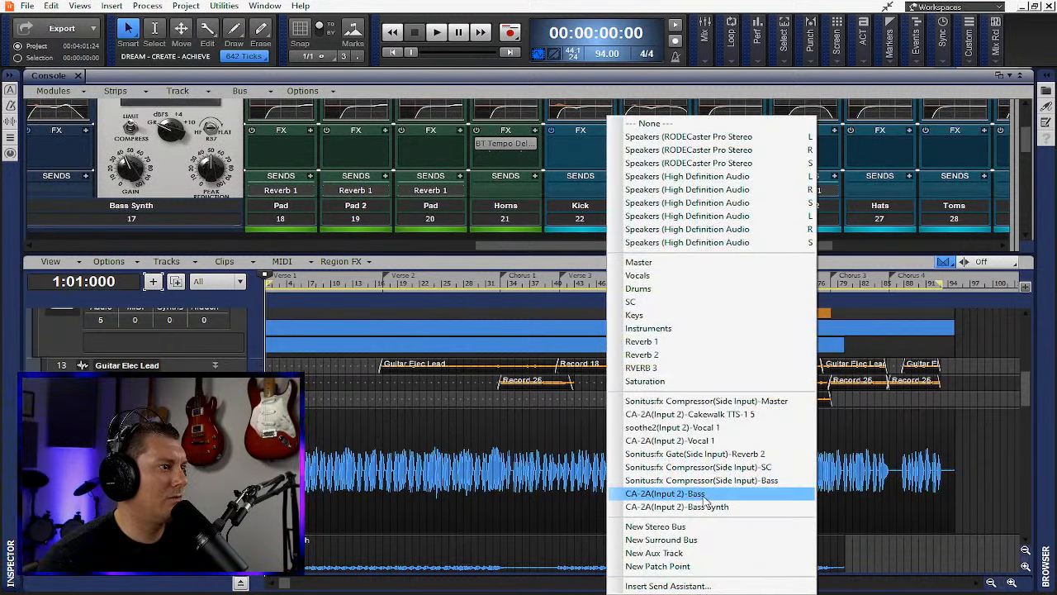
left_click(703, 496)
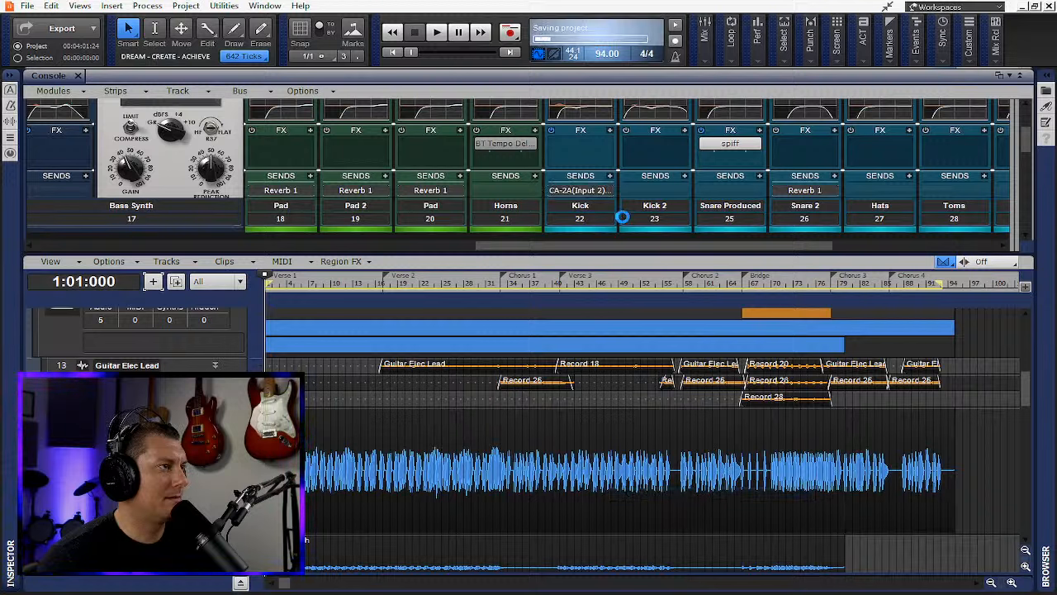
left_click(609, 176)
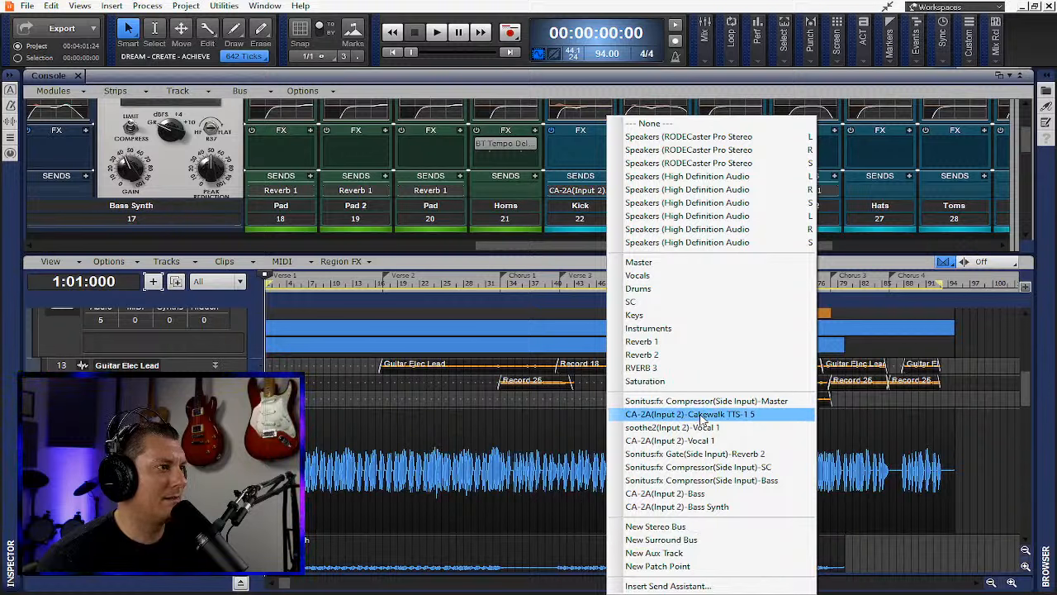
left_click(736, 481)
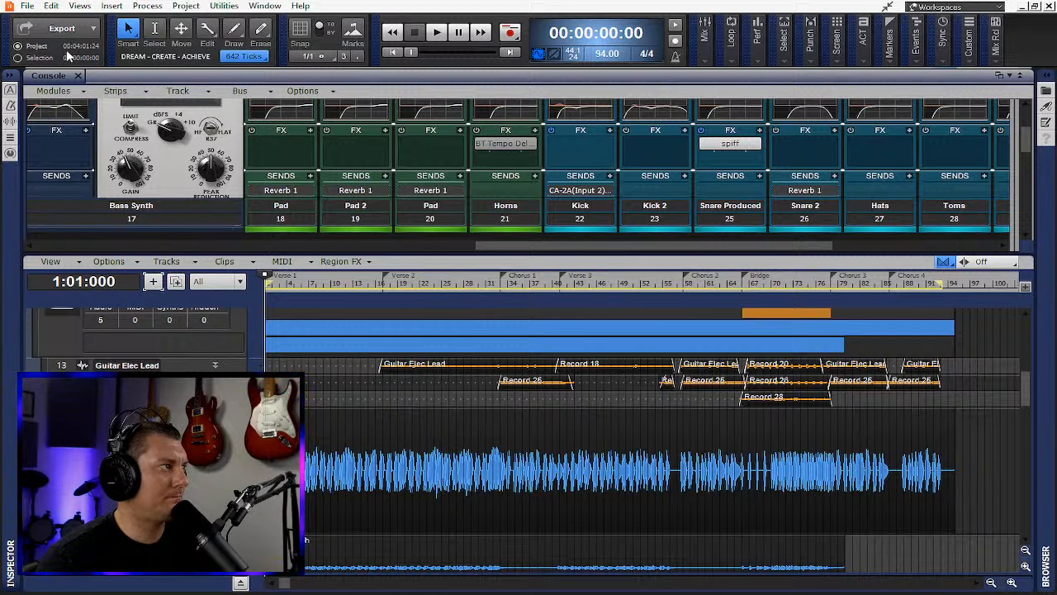
- Undock the console and colour the Bass 16 and Bass Synth 17 strips purple
left_click_drag(58, 75, 92, 5)
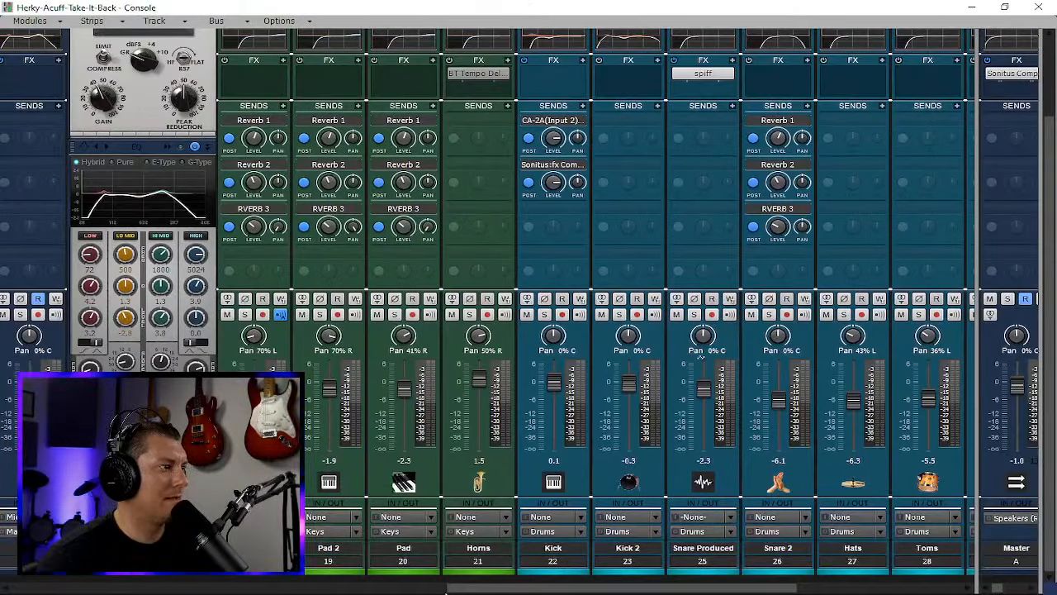
left_click_drag(446, 591, 223, 589)
scroll(442, 179, "up", 3)
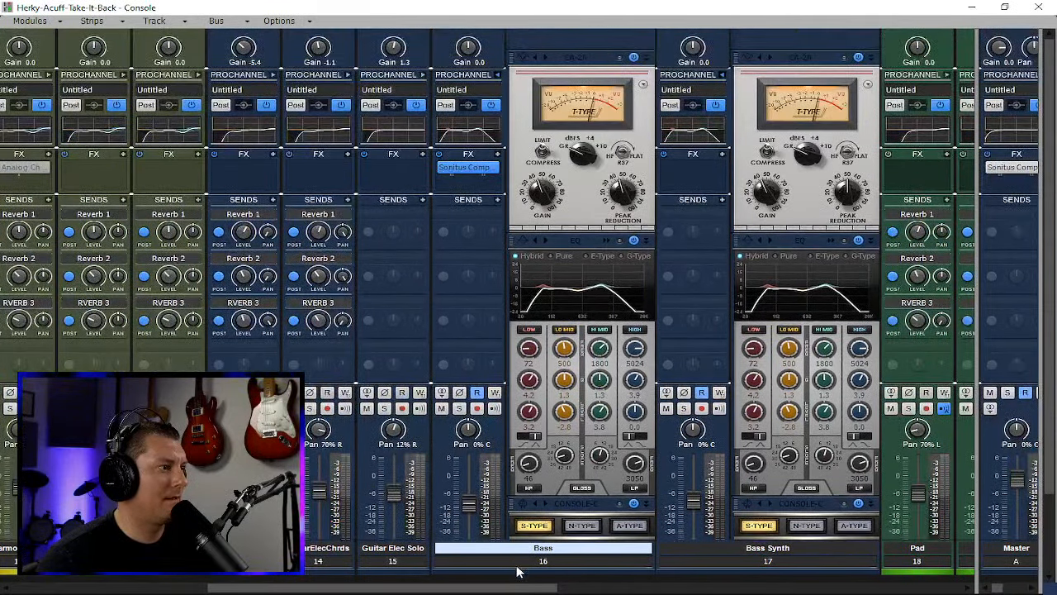
left_click(517, 572)
left_click(508, 573)
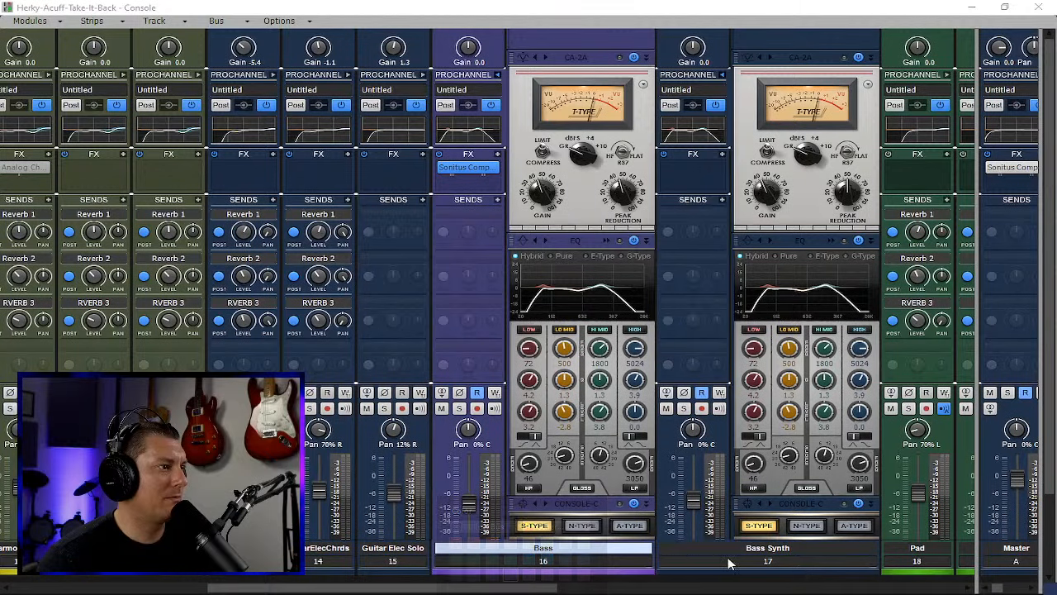
left_click(767, 571)
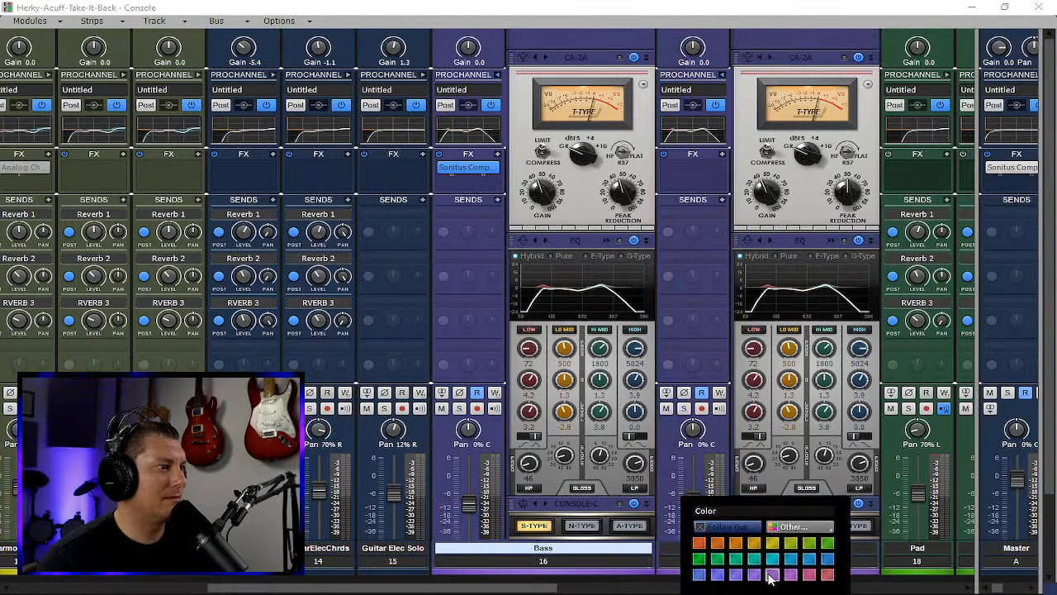
left_click(770, 574)
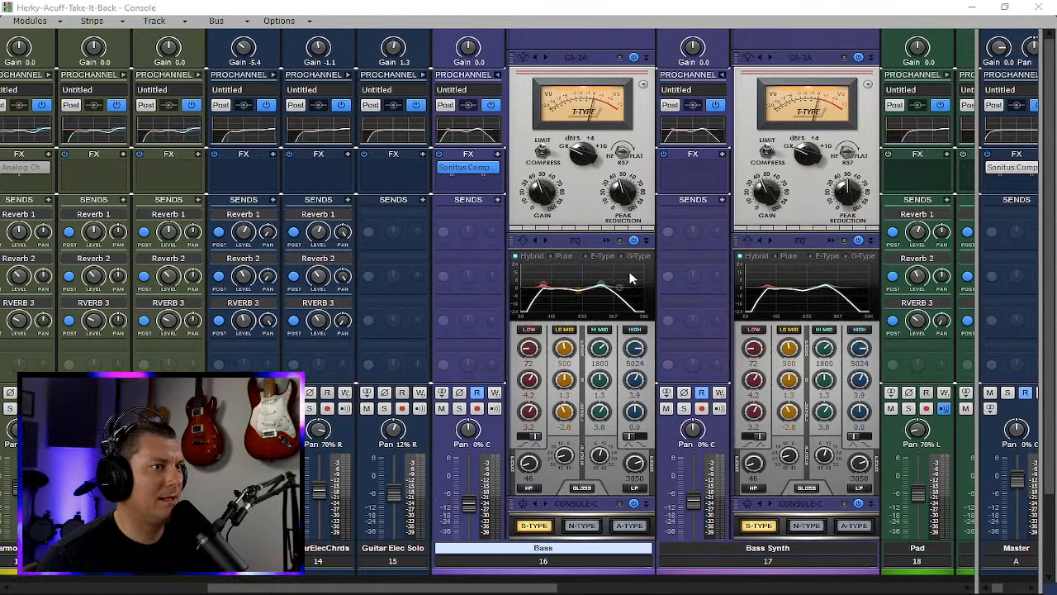
- Lower the Threshold of Bass track 16's Sonitus Compressor to -34.3 dB while playing the song
double_click(468, 168)
left_click_drag(830, 281, 241, 186)
key("space")
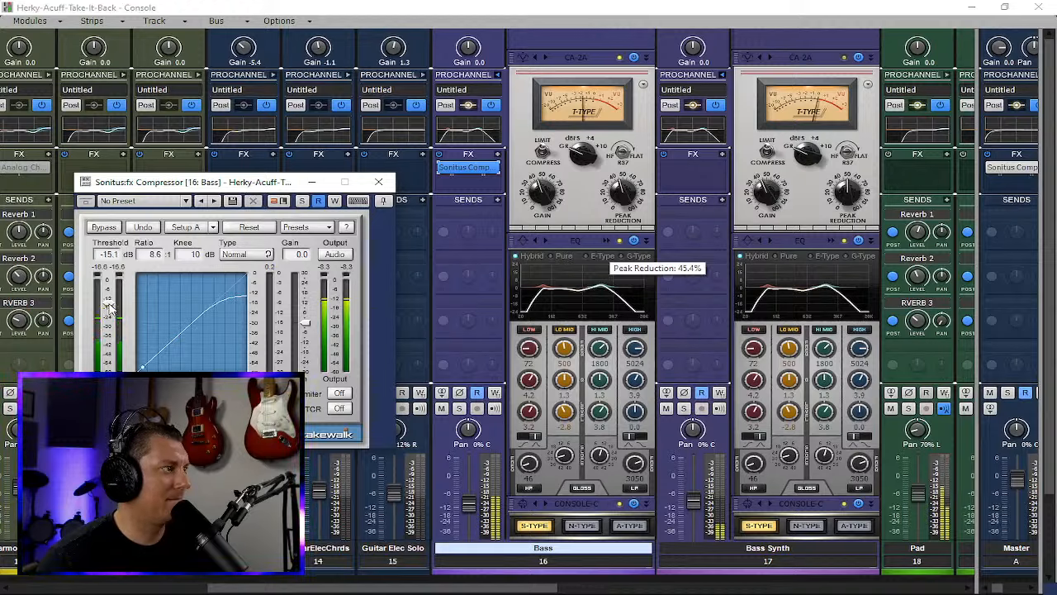
left_click_drag(108, 307, 108, 330)
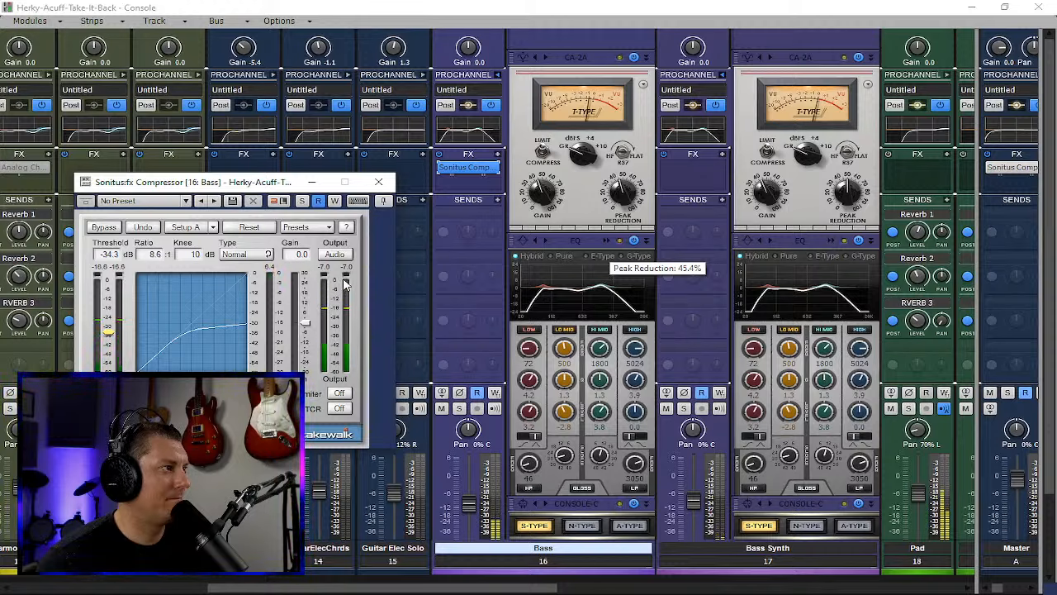
left_click(378, 182)
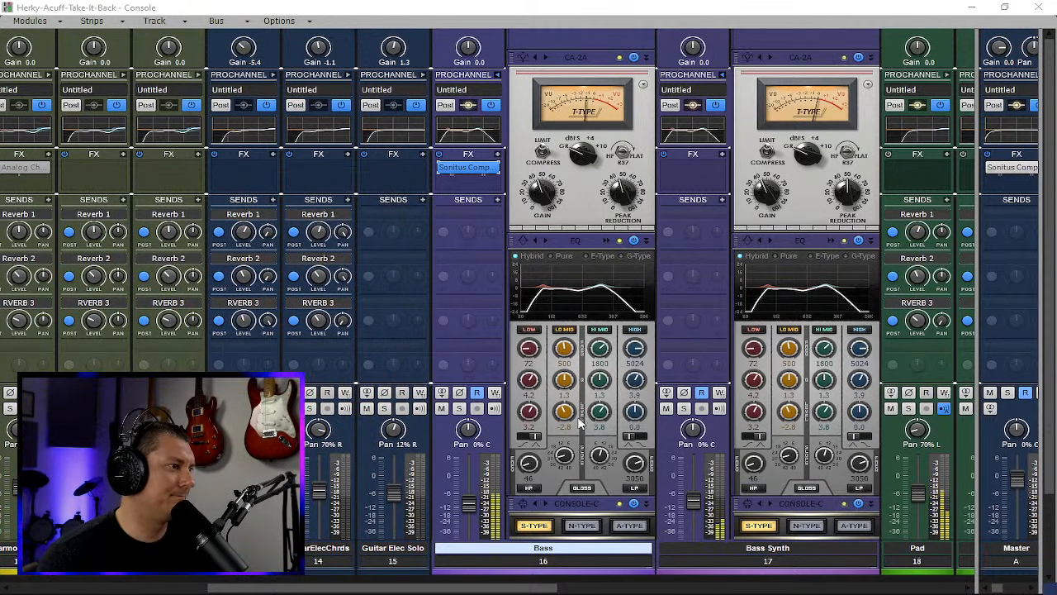
- Copy the Sonitus Compressor from Bass track 16 to the effects rack of Bass Synth track 17
left_click_drag(495, 589, 621, 591)
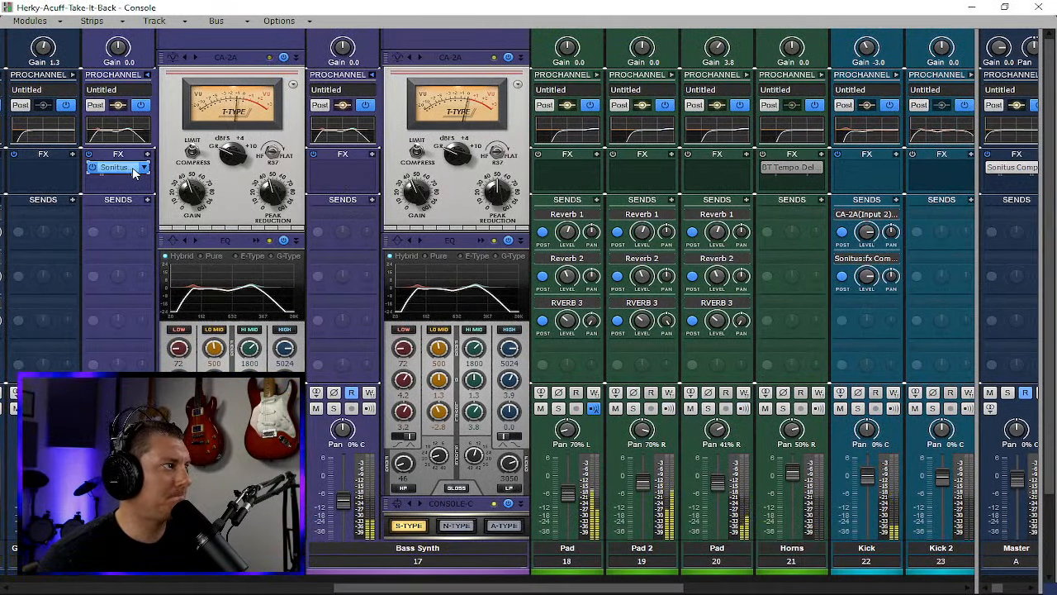
right_click(344, 166)
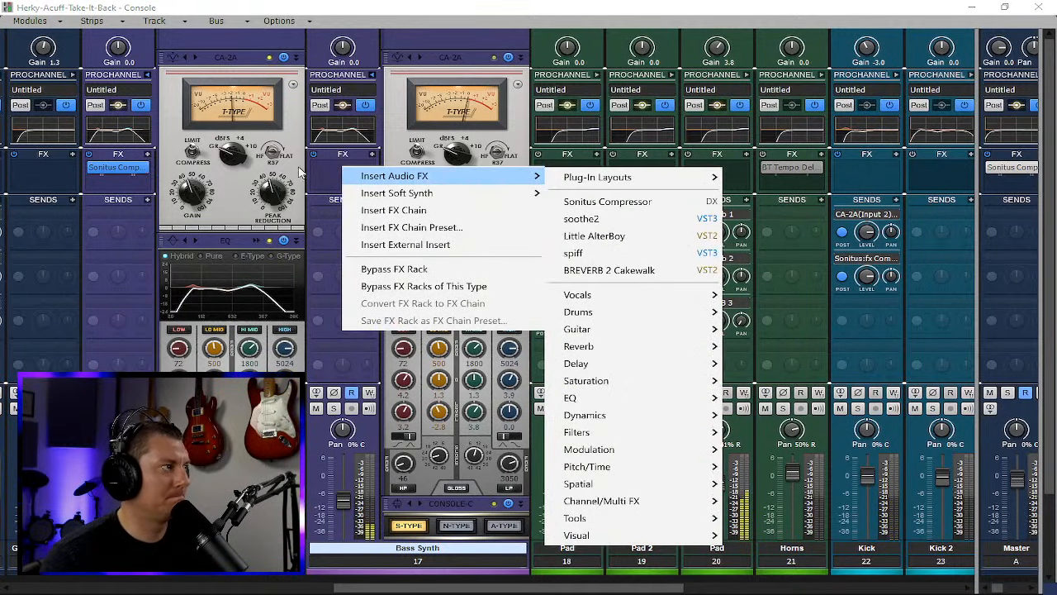
left_click(300, 172)
left_click_drag(120, 176, 319, 180)
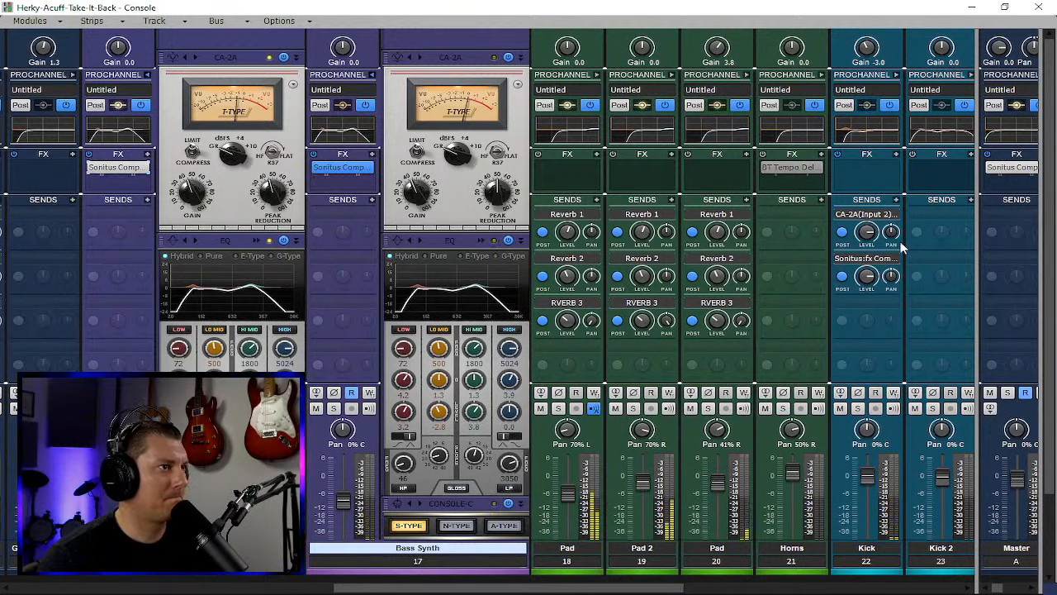
- Redirect the first send of Kick track 22 to Sonitus:fx Compressor(Side Input)-Bass Synth
scroll(794, 258, "right", 2)
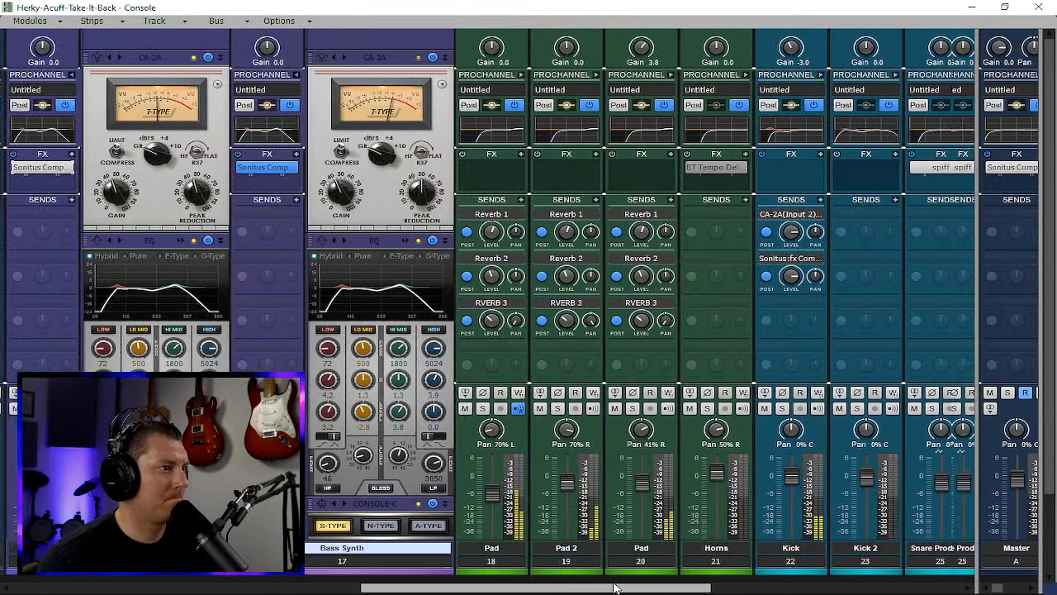
left_click(810, 216)
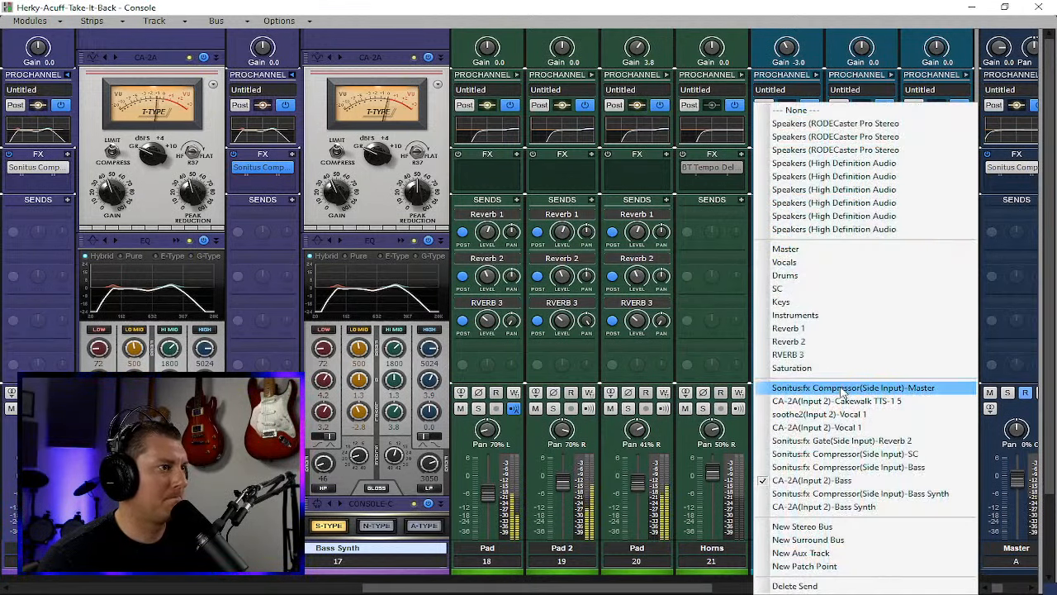
left_click(850, 494)
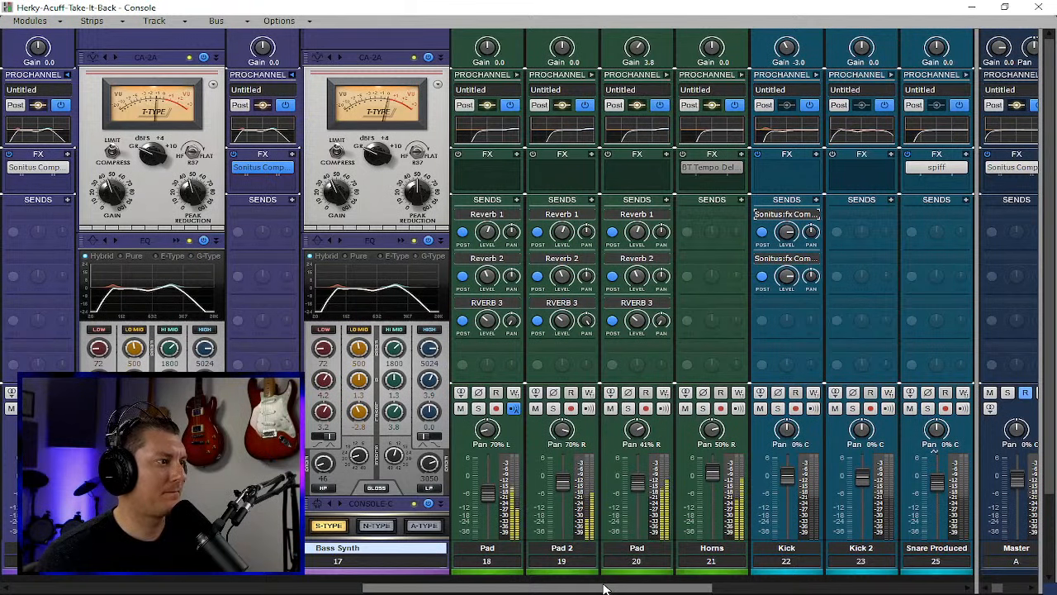
- Add sends on Kick 2 track 23 to the Sonitus:fx Compressor side inputs of Bass and Bass Synth
left_click_drag(611, 588, 710, 588)
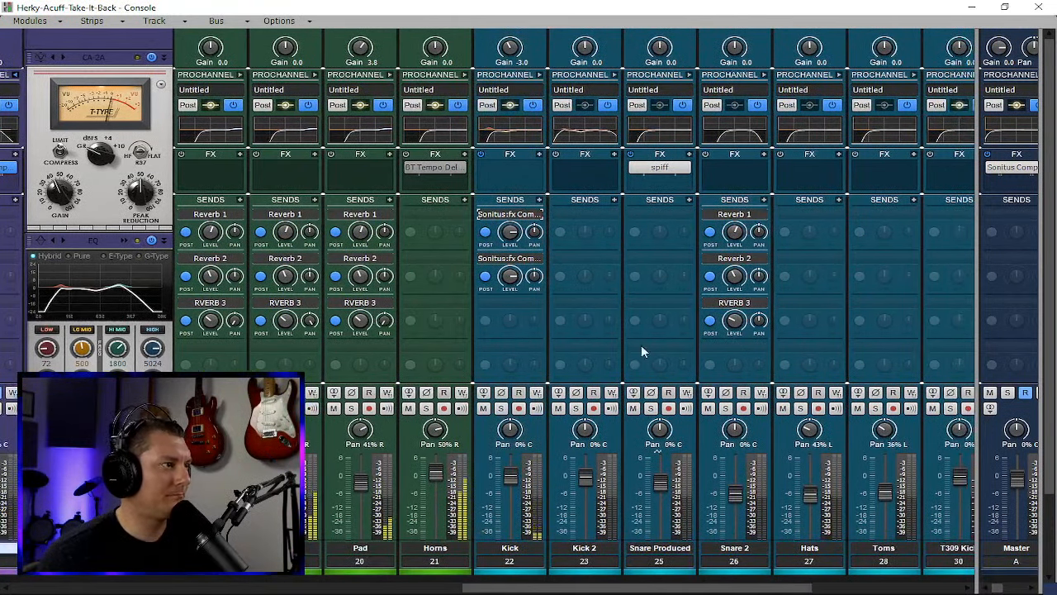
left_click(614, 201)
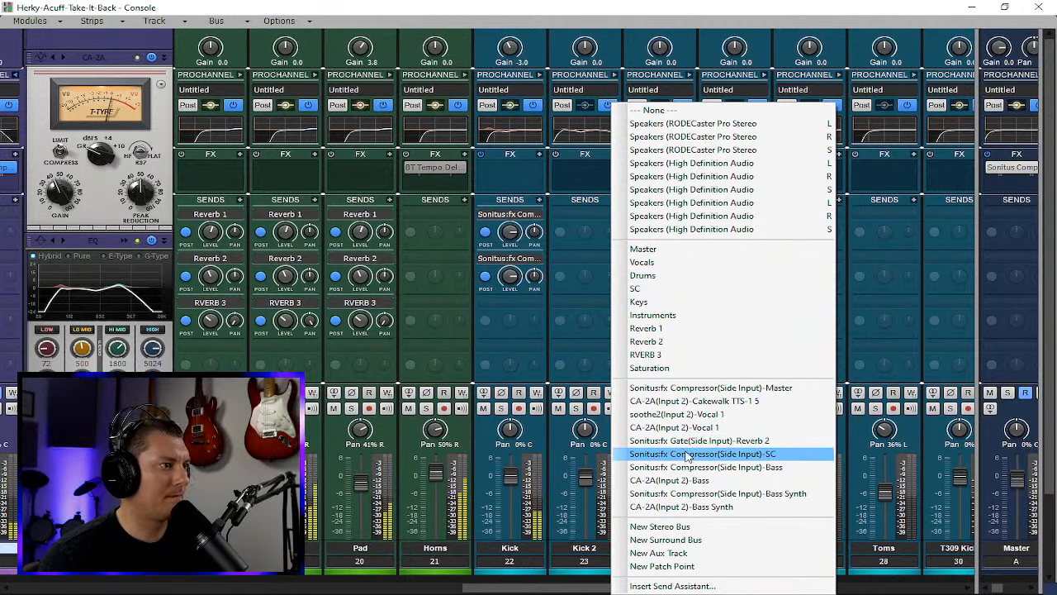
left_click(699, 468)
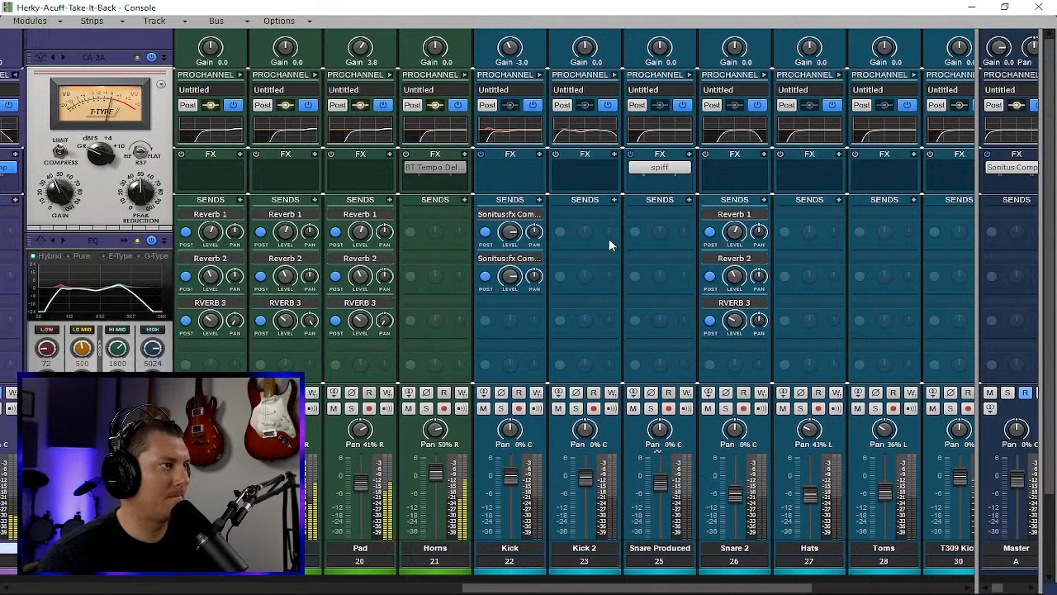
left_click(614, 201)
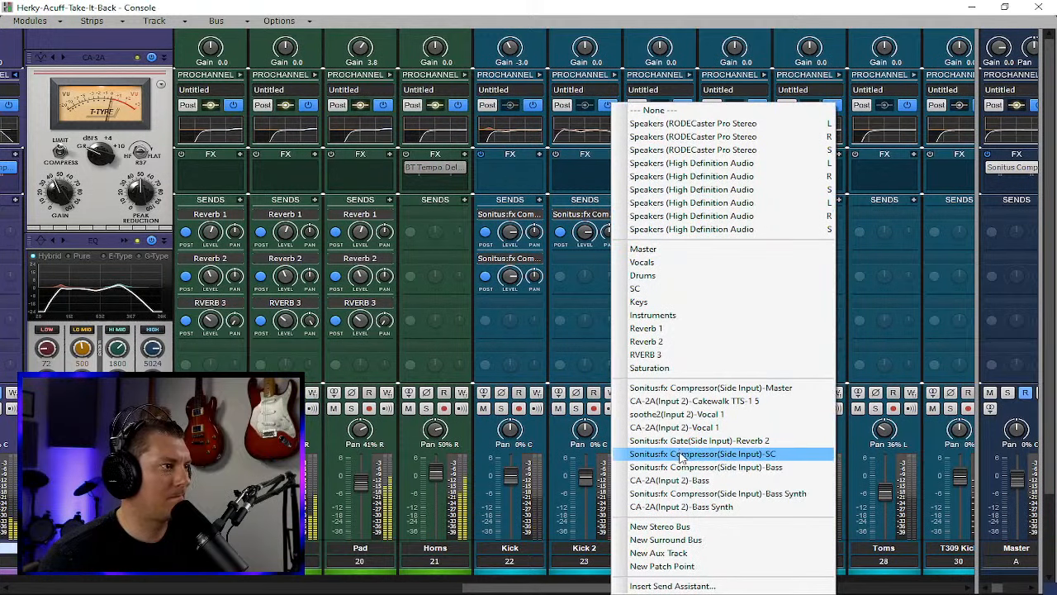
left_click(702, 493)
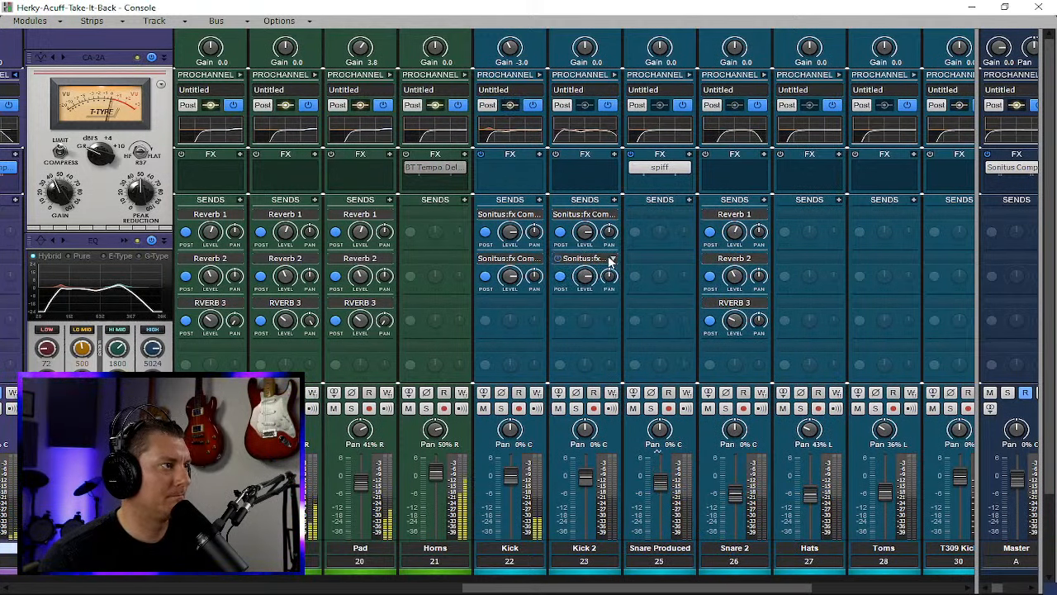
left_click_drag(584, 262, 516, 263)
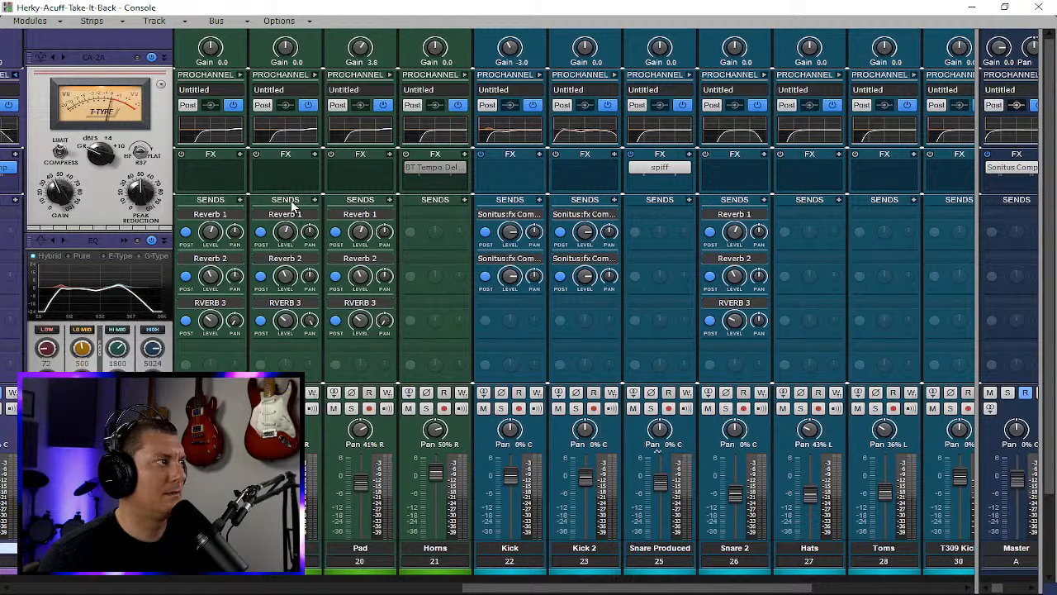
- Close the console and play the song from the start to check the sidechained bass in the track view
left_click(1039, 8)
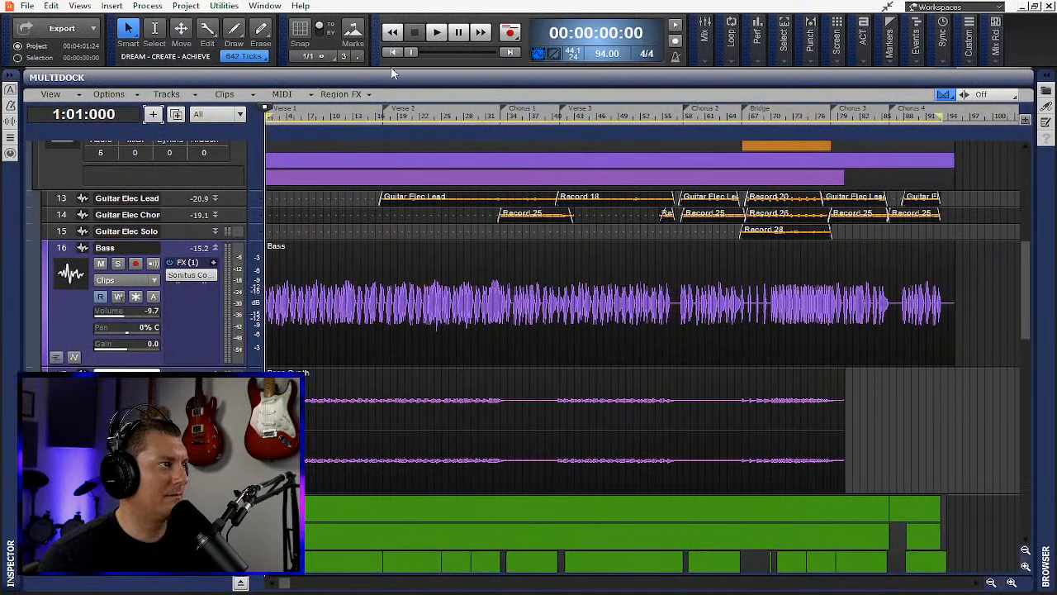
scroll(433, 321, "up", 5)
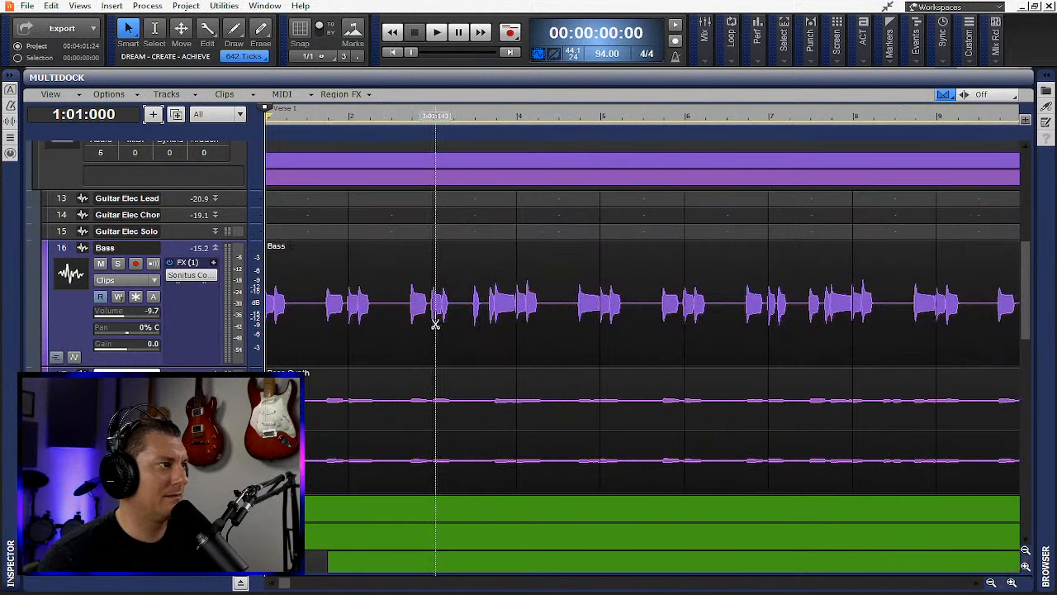
key("space")
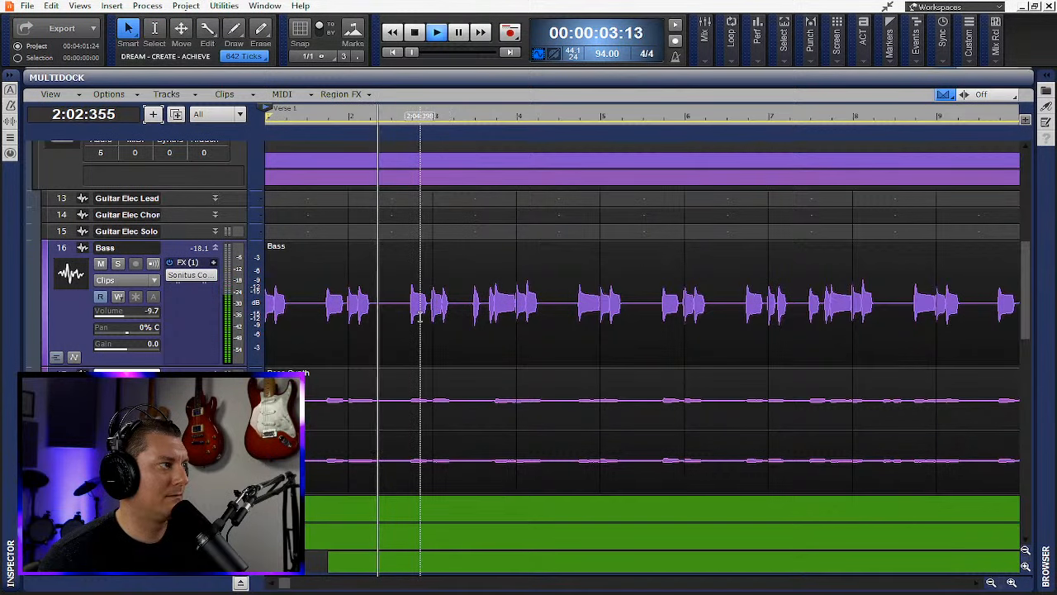
- Collapse the Guitars track folder and bring the Vocals tracks into view while the song plays
scroll(141, 306, "up", 3)
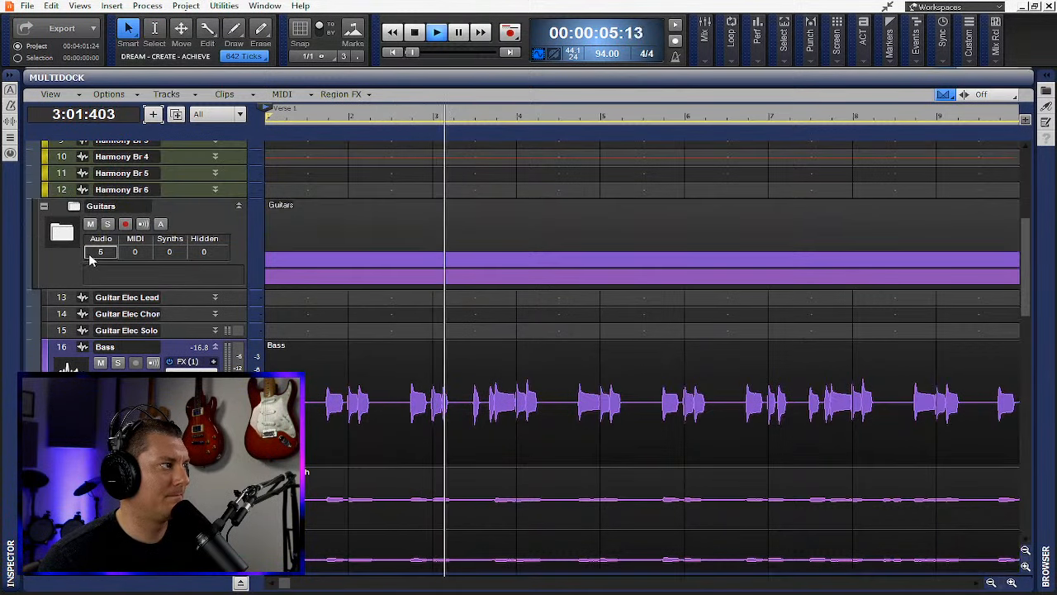
scroll(370, 367, "down", 4)
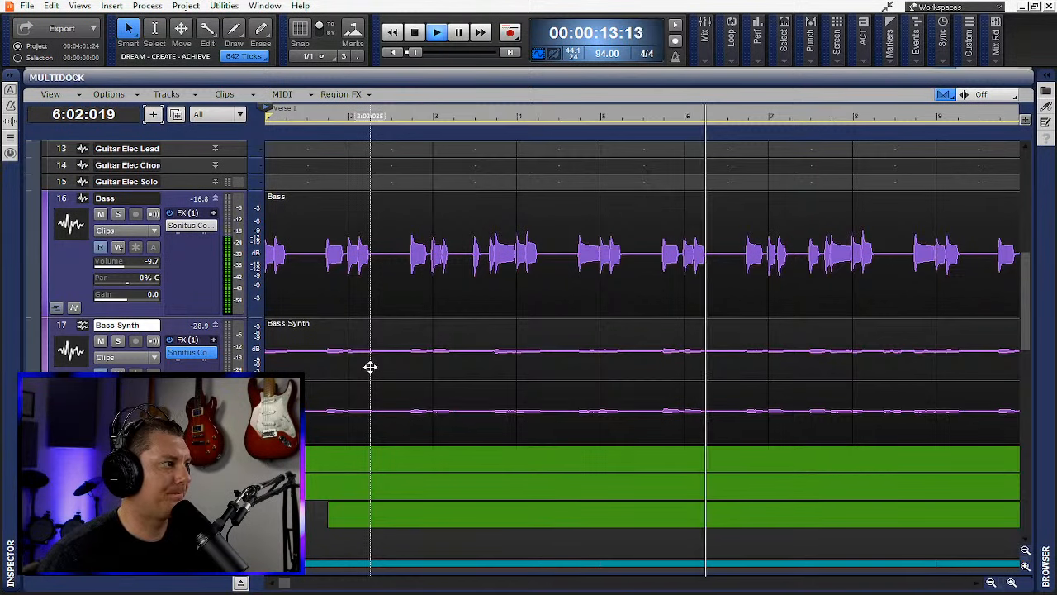
scroll(370, 367, "up", 3)
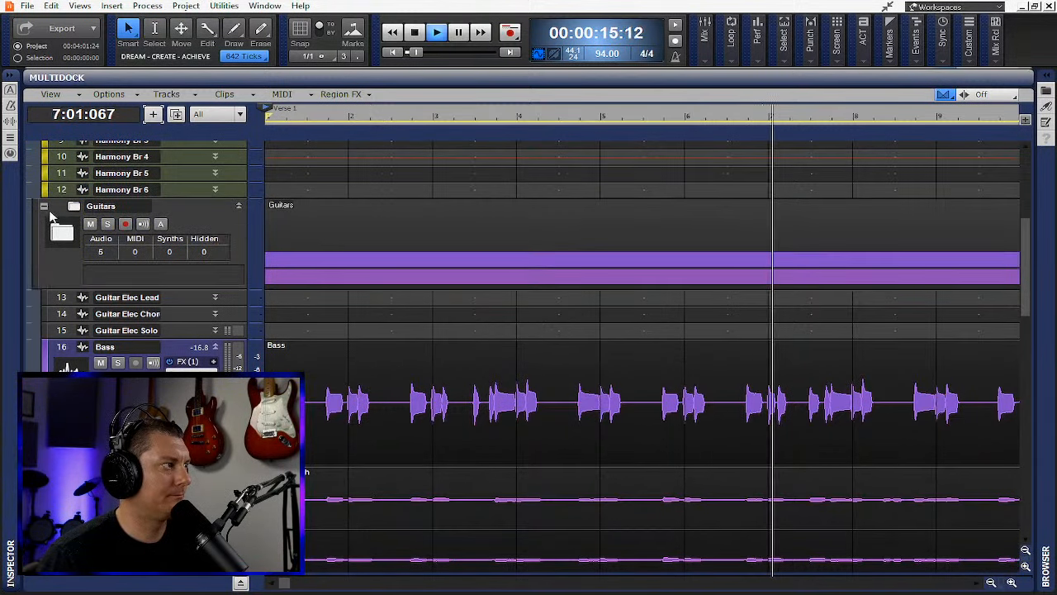
left_click(45, 207)
scroll(77, 249, "up", 3)
scroll(77, 248, "up", 3)
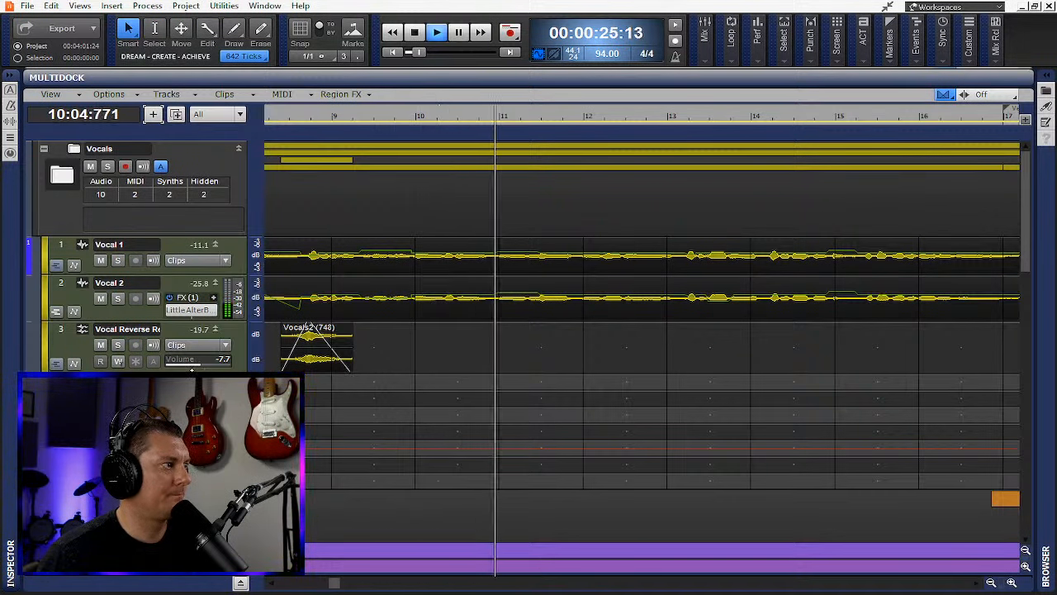
- Increase the height of Vocal Reverse Reverb track 3 and move the playback position to about 8:02, just before its clip
left_click_drag(198, 373, 198, 411)
left_click(272, 120)
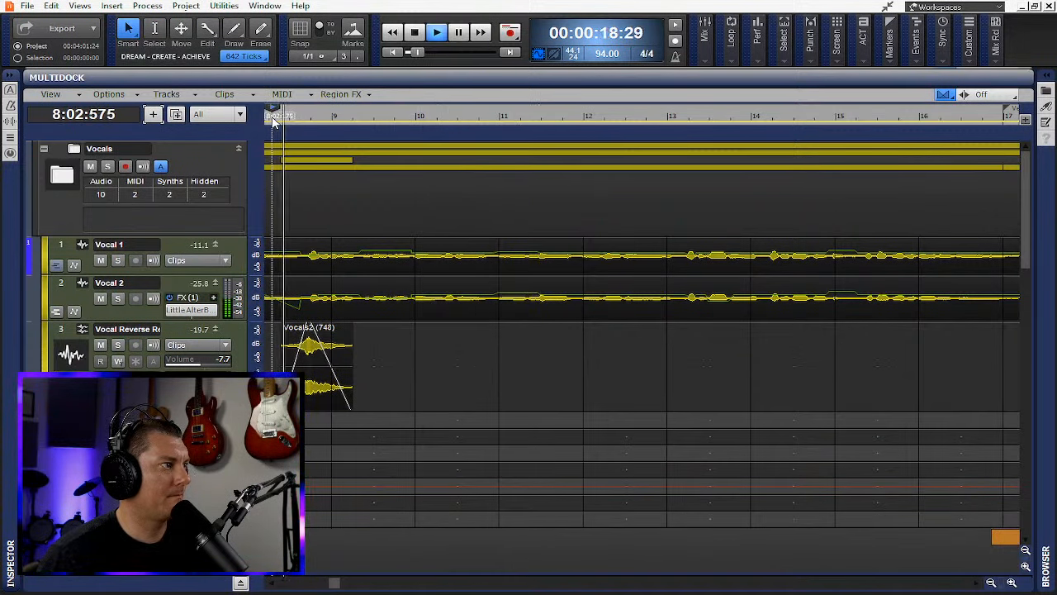
left_click(274, 121)
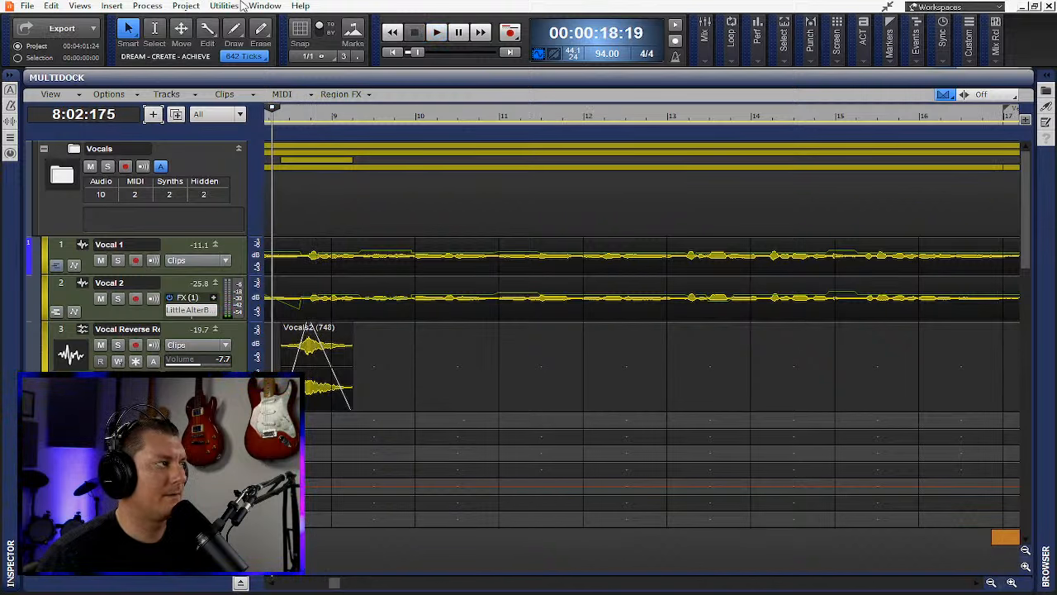
- Open the Console view maximized and enlarge its track strip area beside the buses
left_click(80, 6)
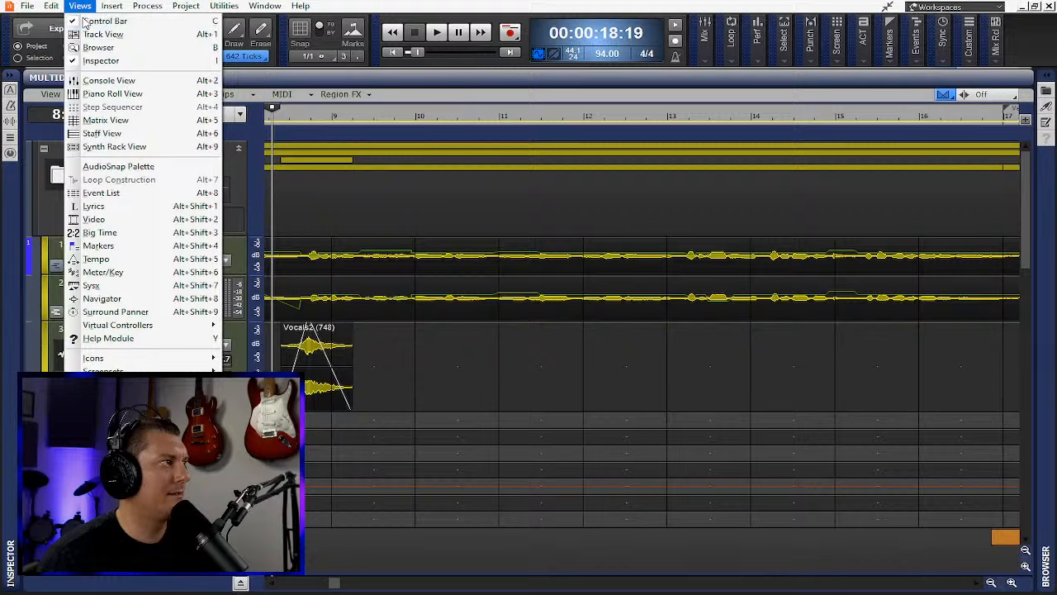
left_click(102, 80)
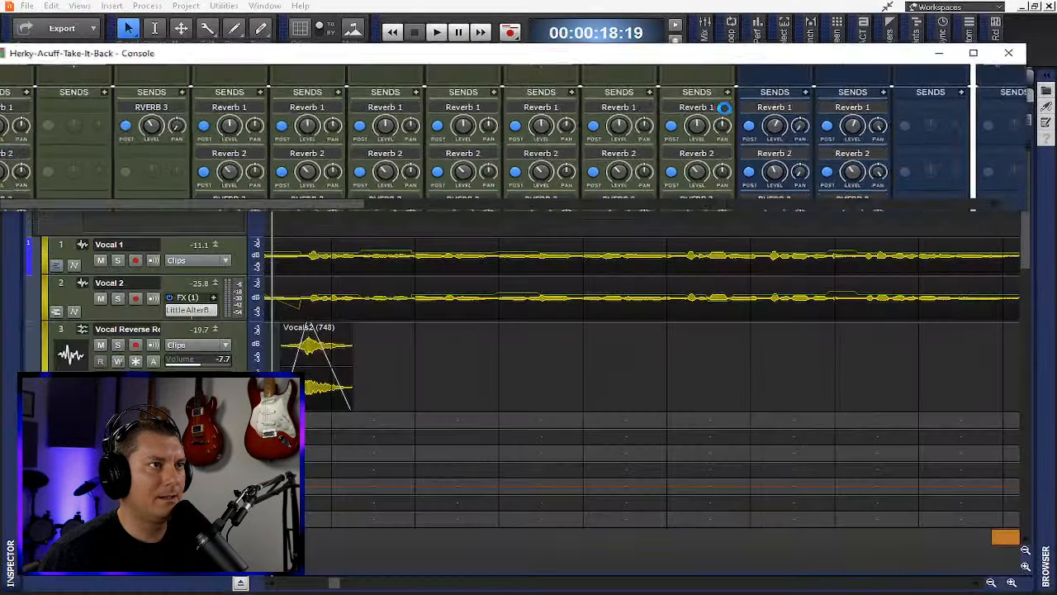
double_click(823, 80)
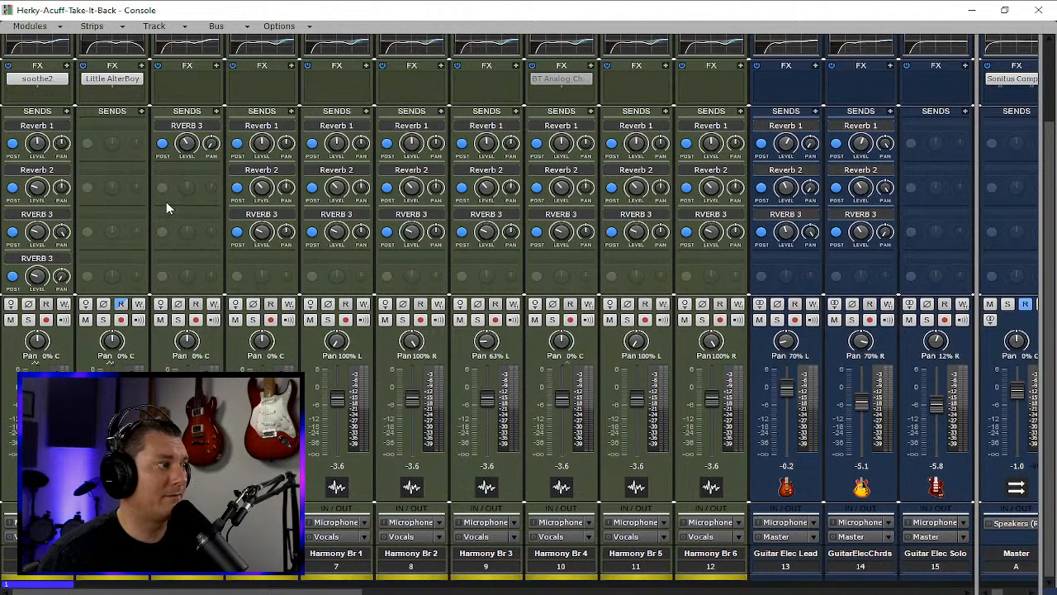
scroll(179, 117, "up", 2)
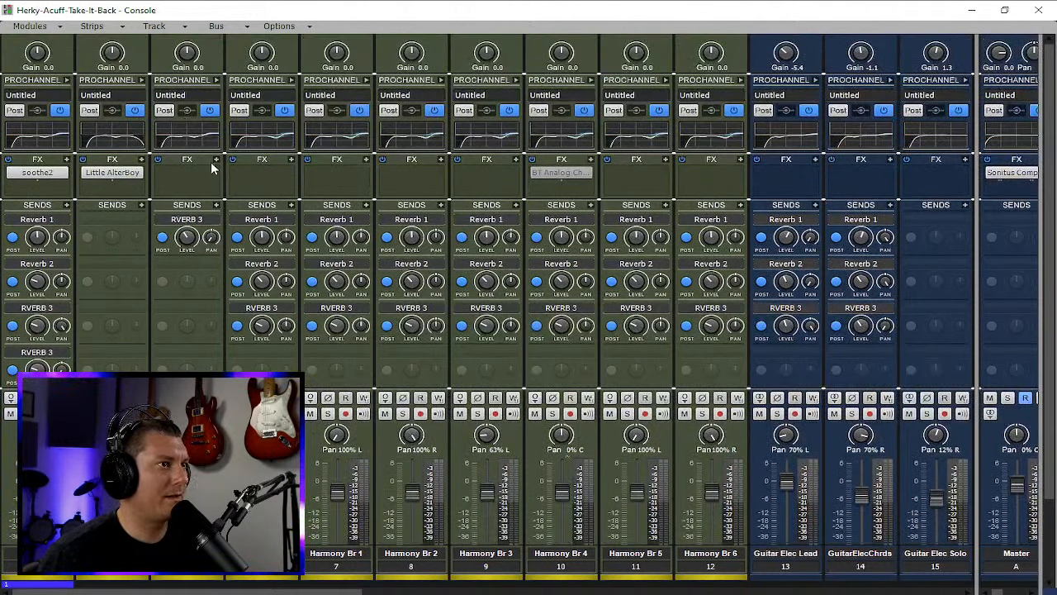
left_click_drag(977, 198, 1038, 199)
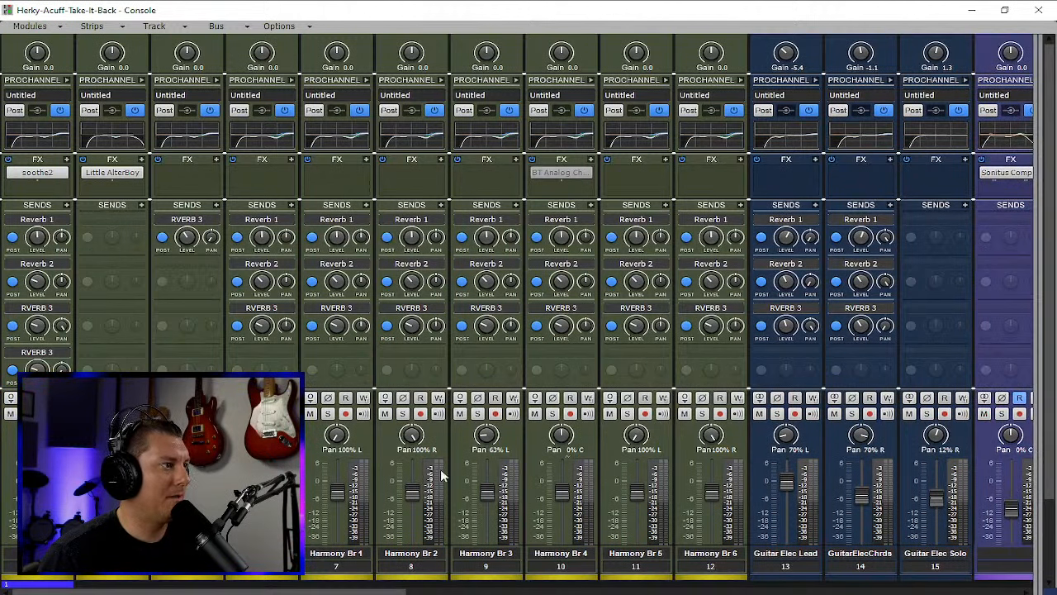
- Select the Bass and Bass Synth strips together and collapse their expanded ProChannel modules
left_click_drag(396, 592, 638, 592)
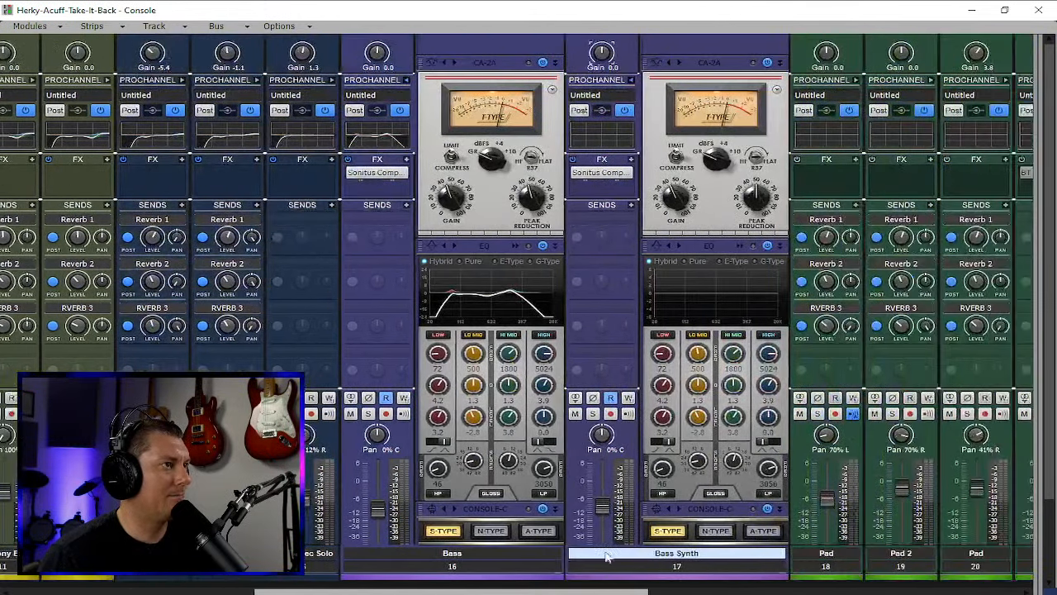
left_click_drag(483, 564, 614, 574)
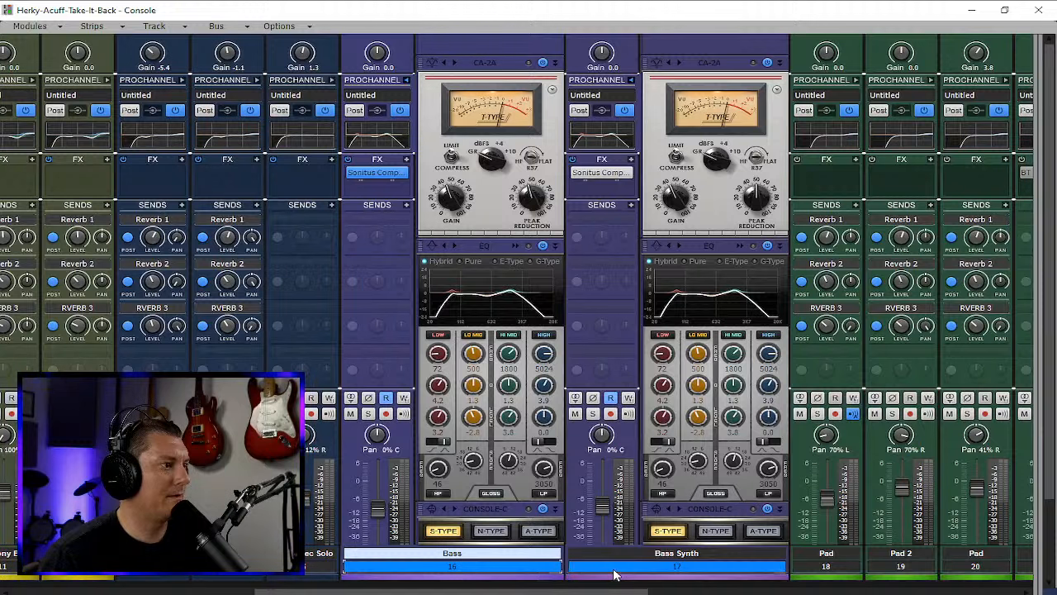
left_click(406, 80)
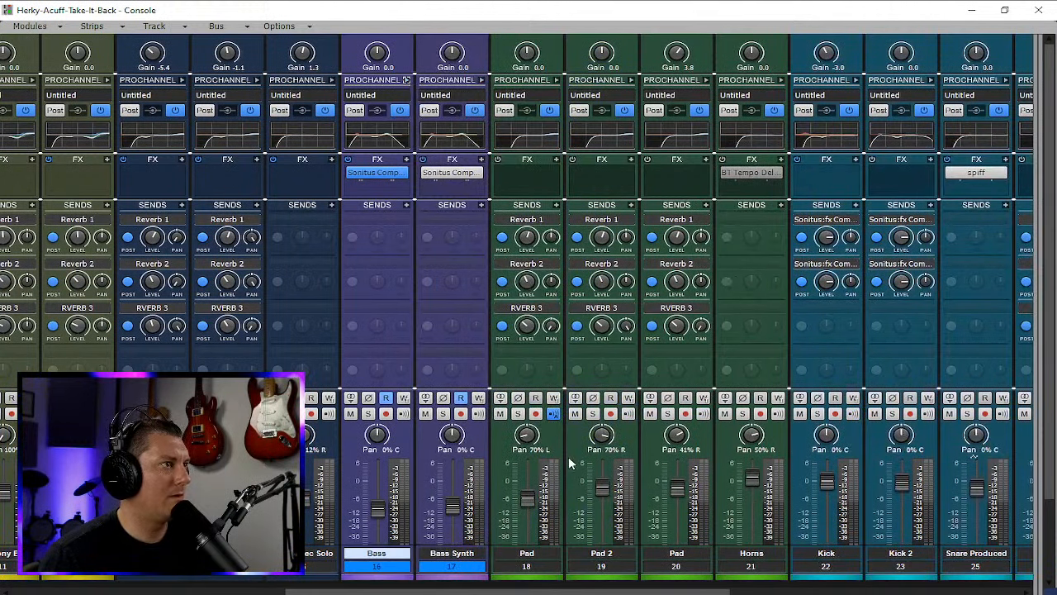
- Insert the Tube Delay effect into the FX rack of Vocal Reverse Reverb track 3
left_click_drag(450, 592, 152, 589)
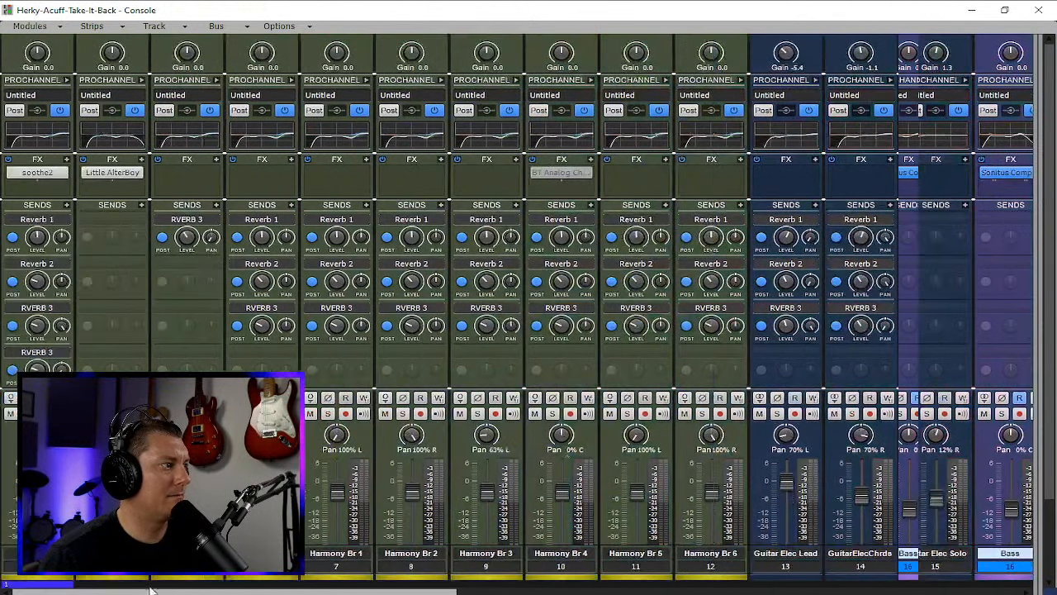
left_click(217, 161)
mouse_move(263, 178)
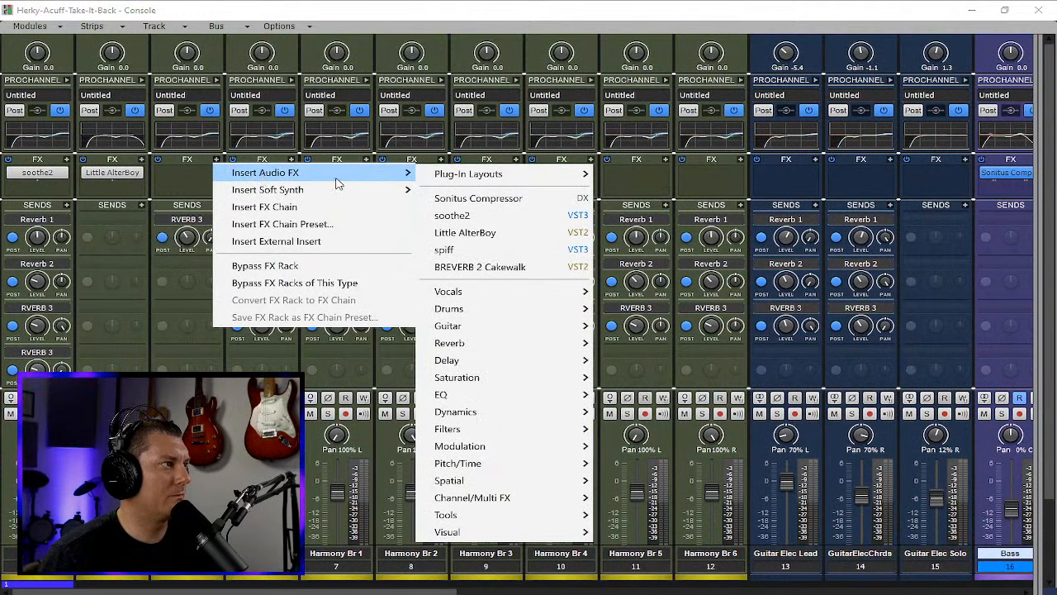
mouse_move(487, 360)
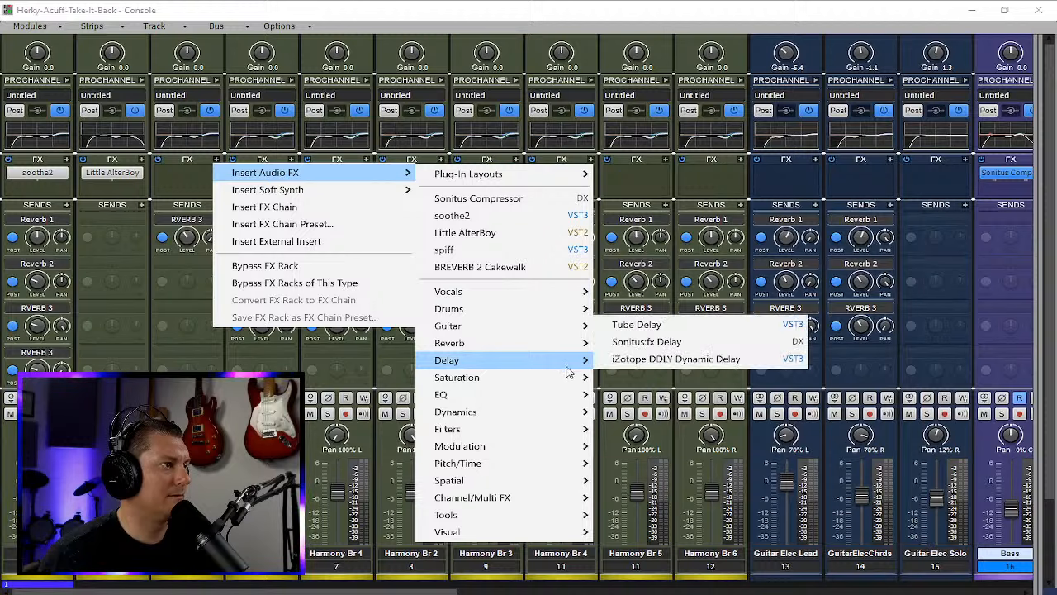
left_click(667, 324)
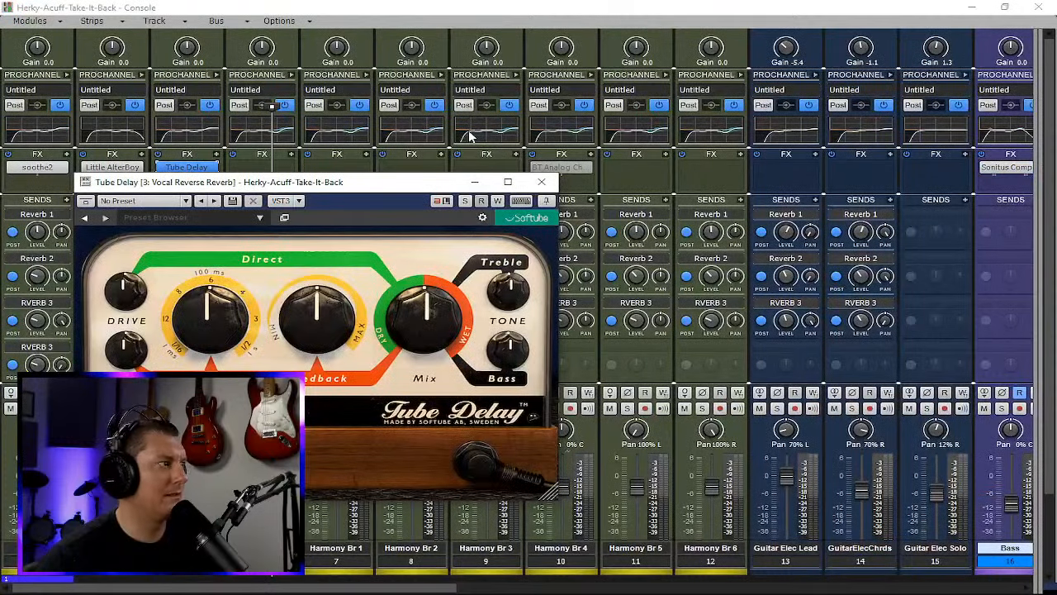
- Turn the Tube Delay mix mostly wet and return to the track view with Vocal Reverse Reverb soloed
left_click_drag(406, 184, 537, 88)
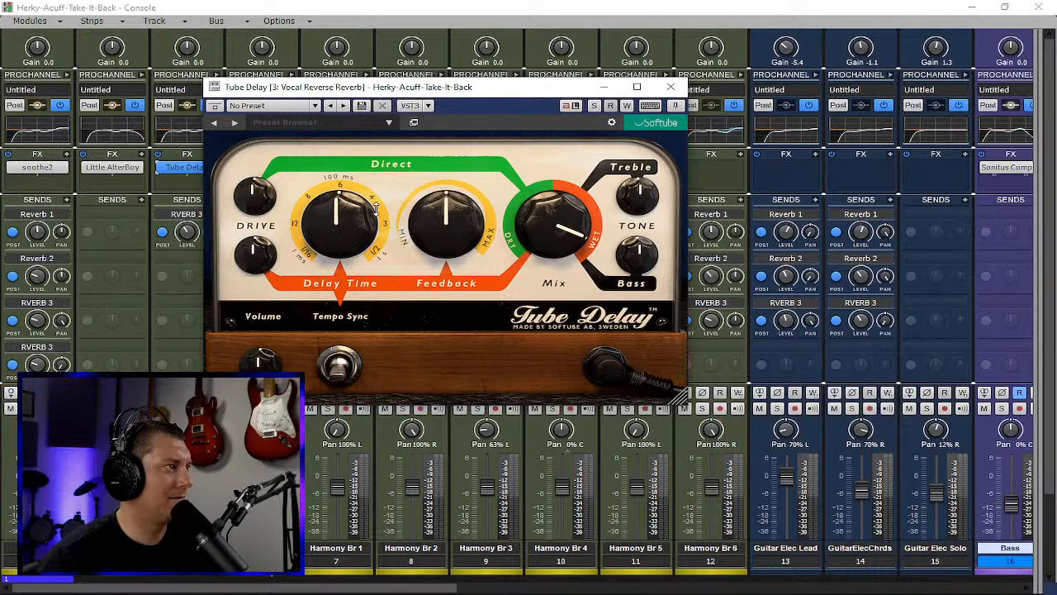
key("ctrl+F4")
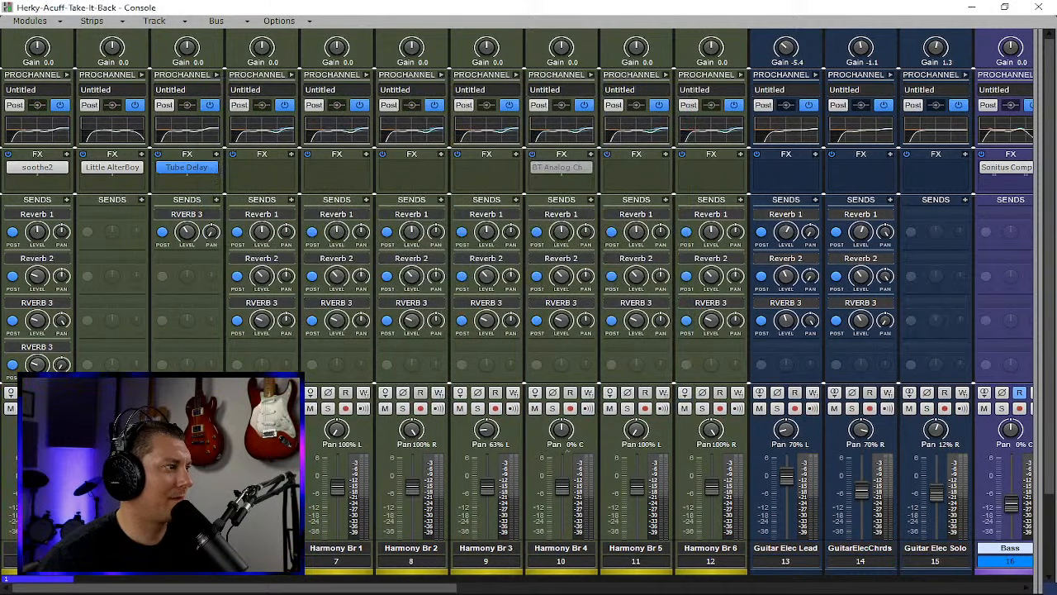
key("ctrl+s")
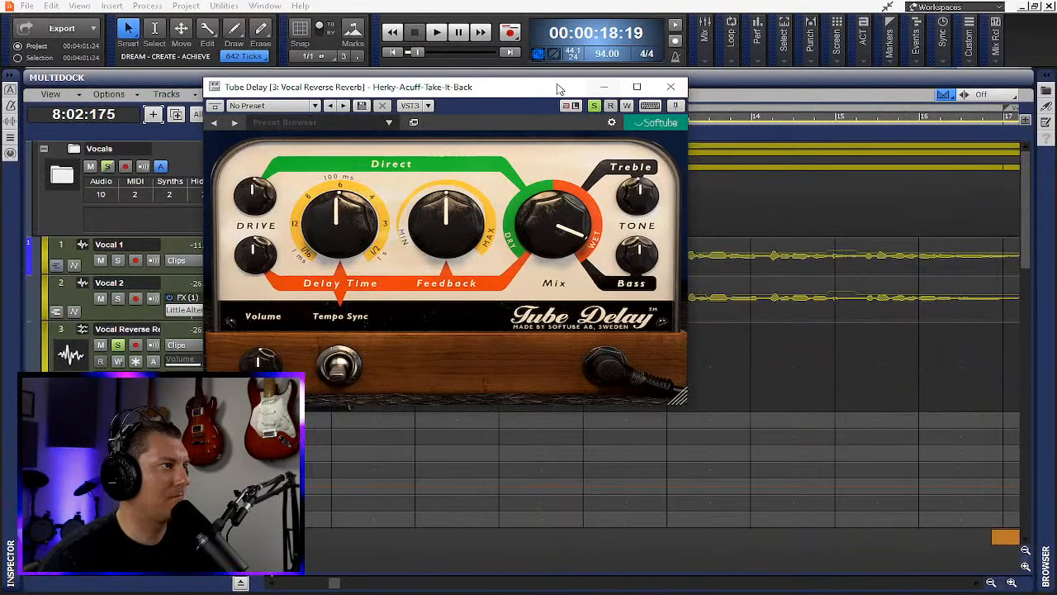
left_click_drag(558, 88, 791, 415)
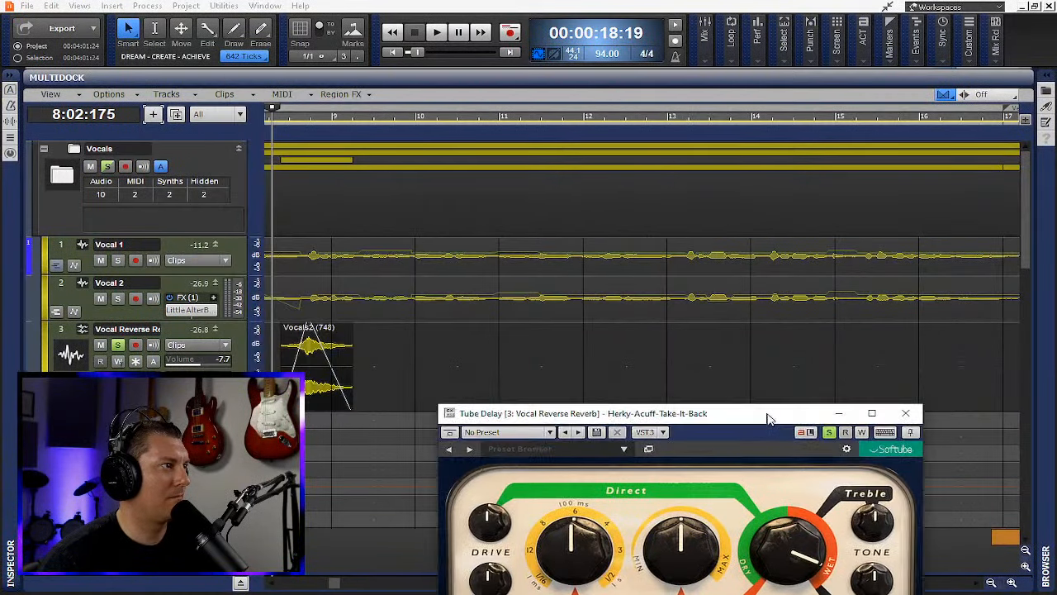
- Audition the reversed vocal clip and set a loop around it ending at about 9:03
key("space")
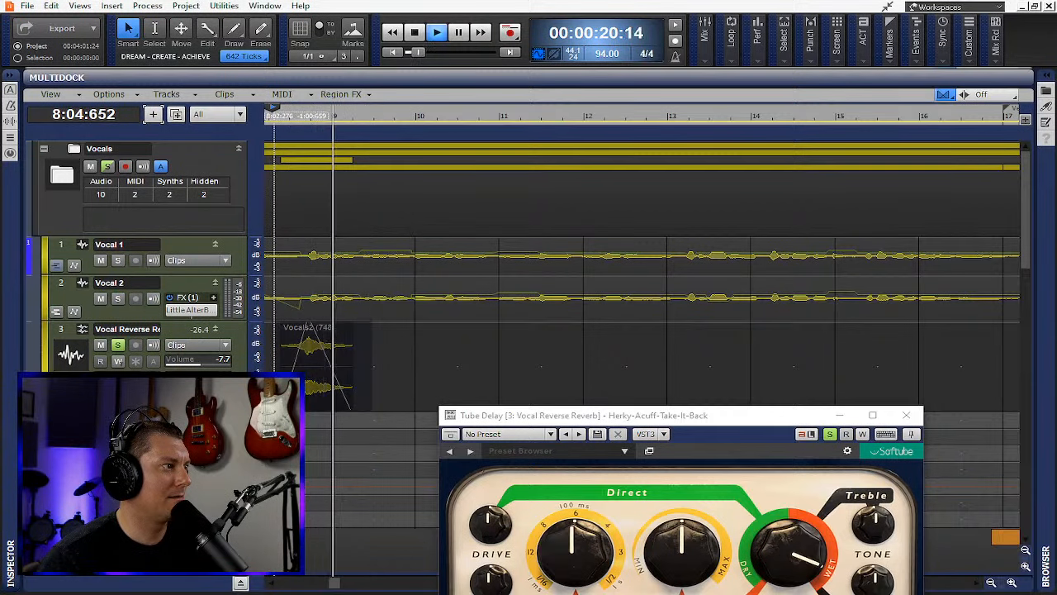
left_click(327, 381)
key("space")
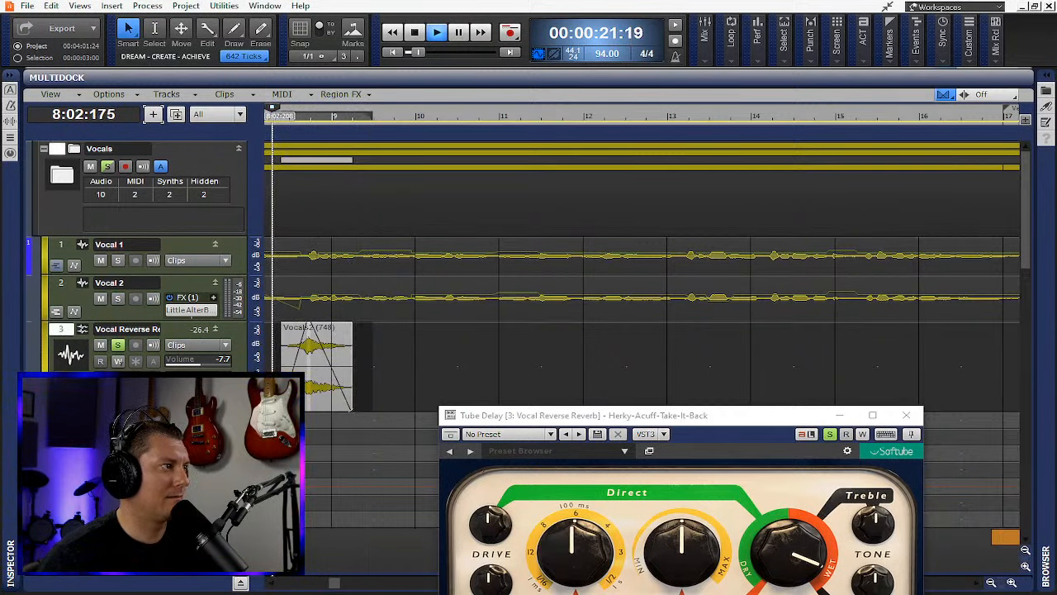
left_click(386, 362)
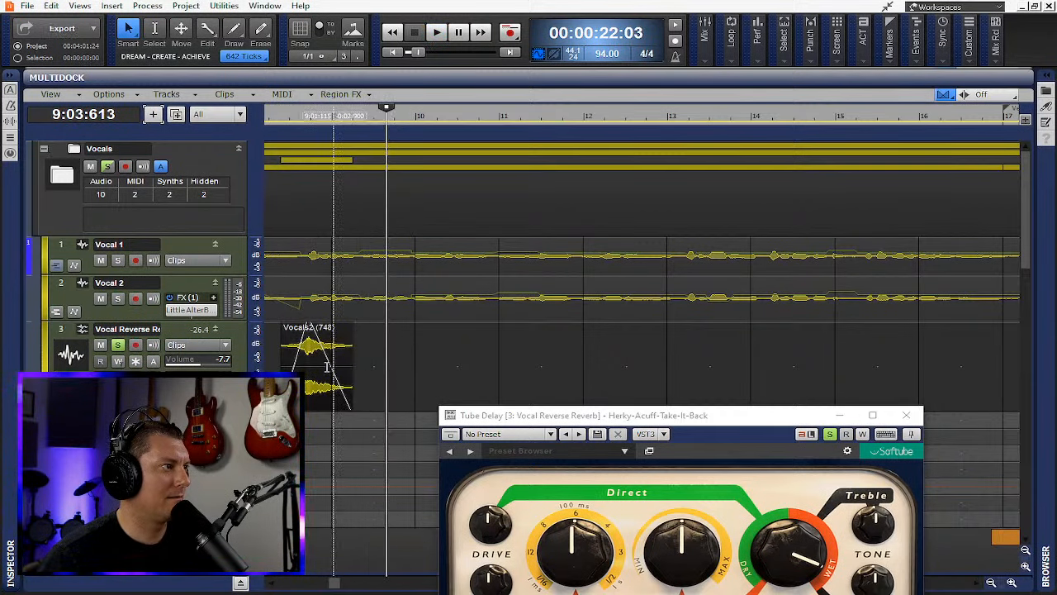
left_click_drag(258, 367, 257, 367)
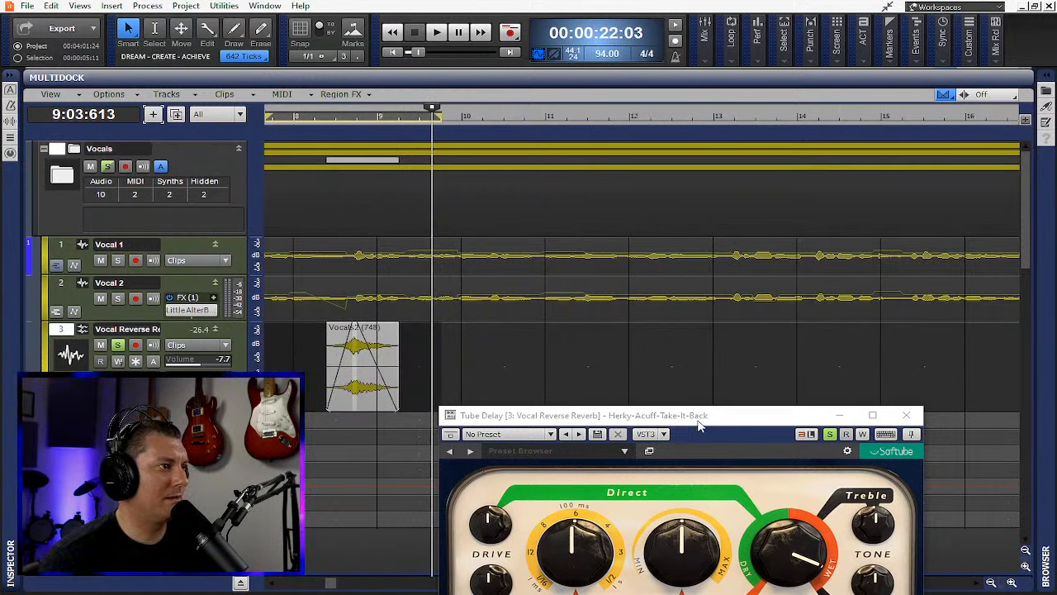
- During looped playback, set the Tube Delay's delay drive to 7.35, feedback to 72% and direct drive to 6.65
left_click_drag(705, 411, 724, 155)
key("space")
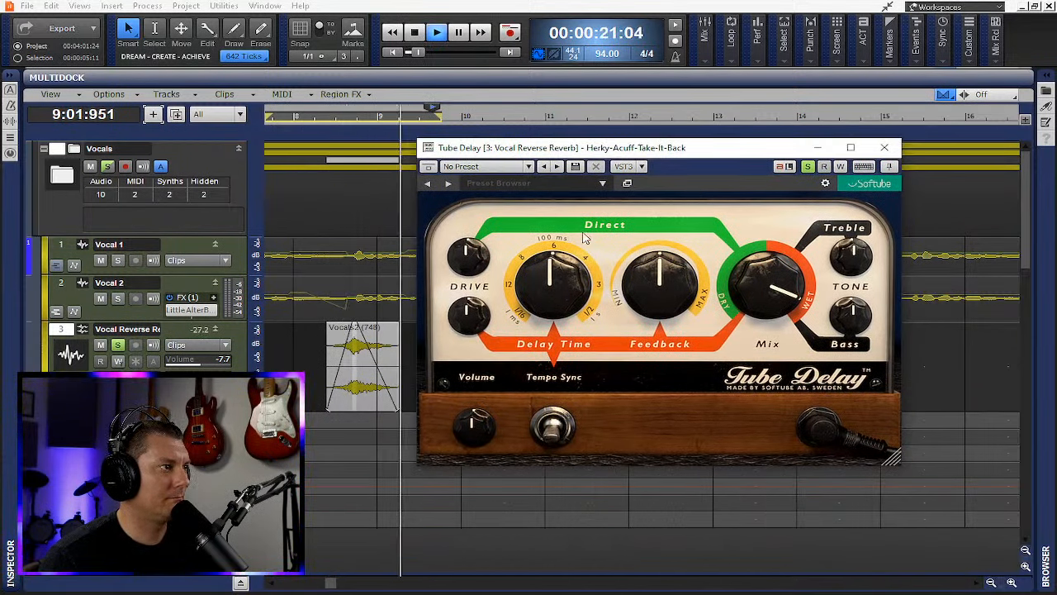
left_click_drag(473, 317, 475, 285)
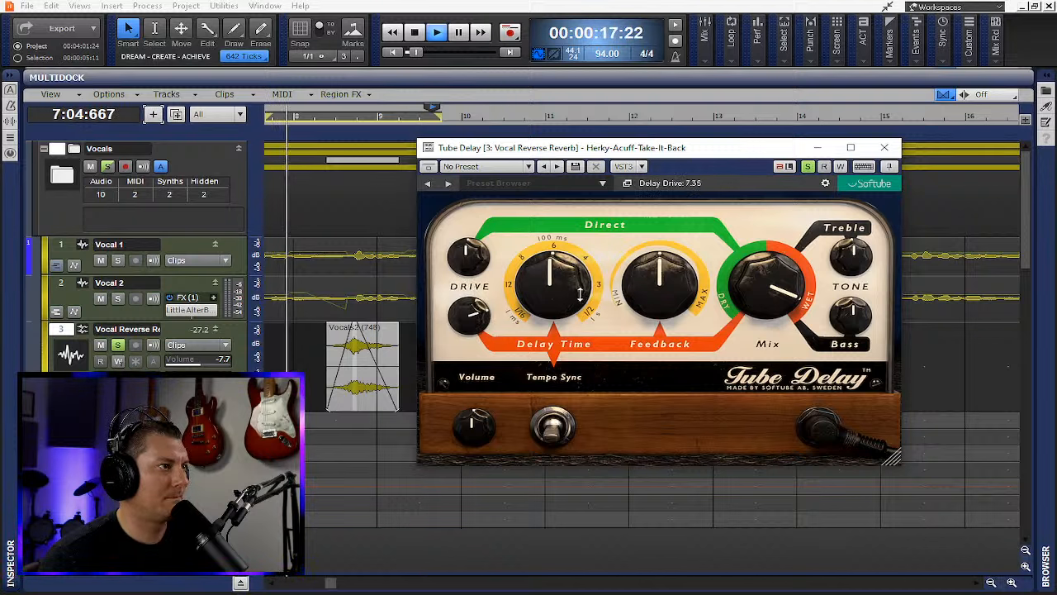
left_click_drag(650, 289, 652, 259)
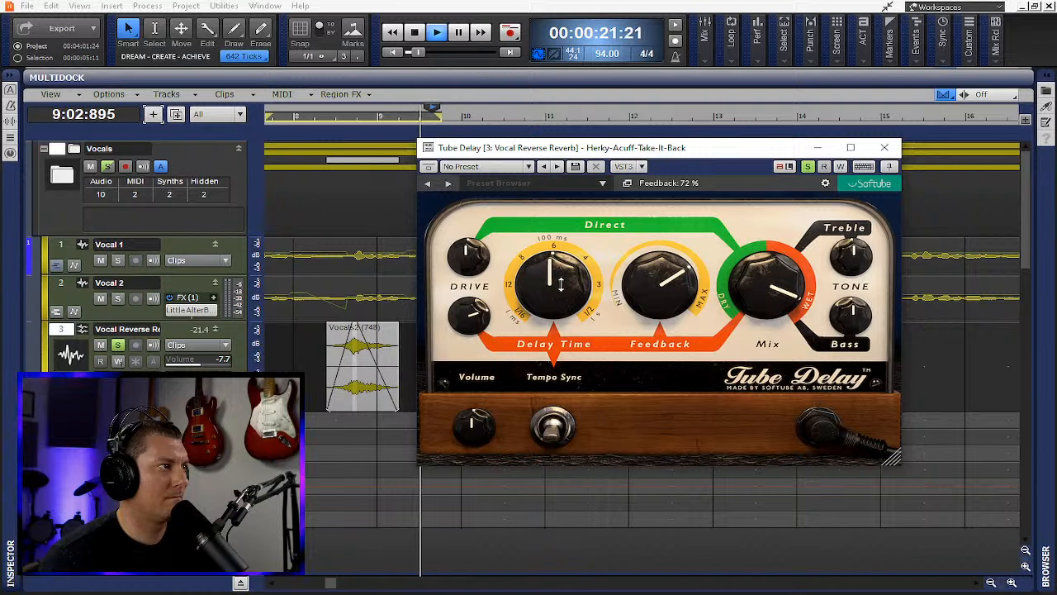
left_click_drag(469, 263, 467, 252)
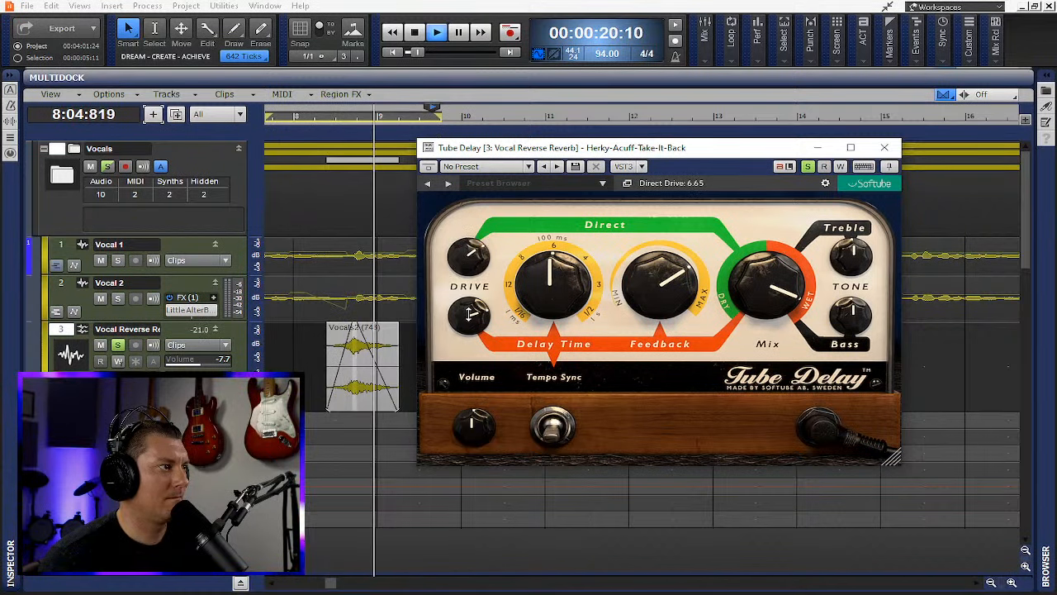
- Adjust the Tube Delay's delay time by ear on the looped reversed vocal, setting it to 784 ms
left_click_drag(545, 279, 543, 267)
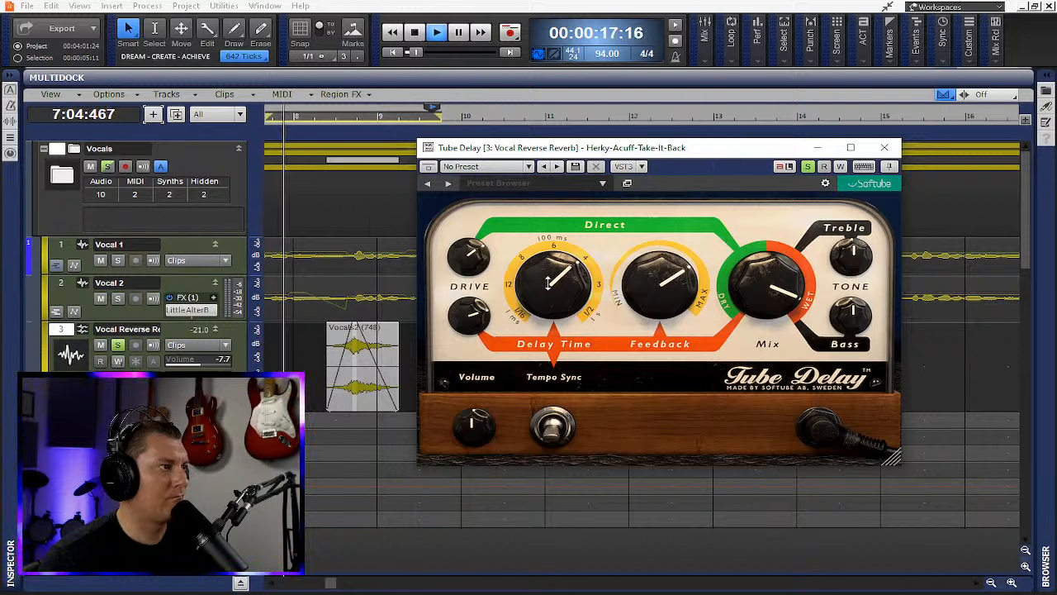
left_click_drag(547, 283, 553, 291)
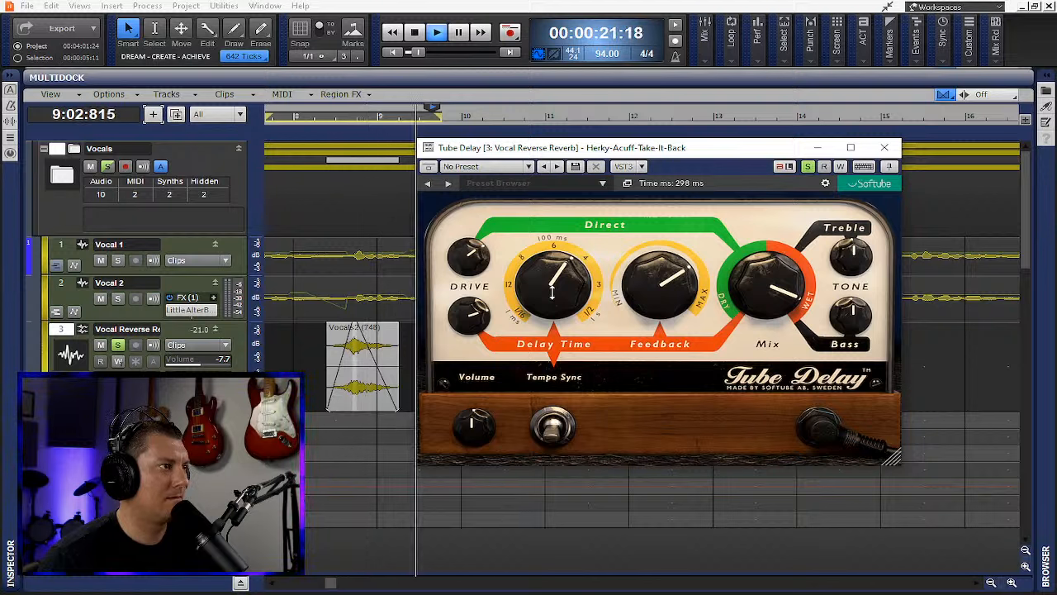
left_click_drag(554, 283, 553, 240)
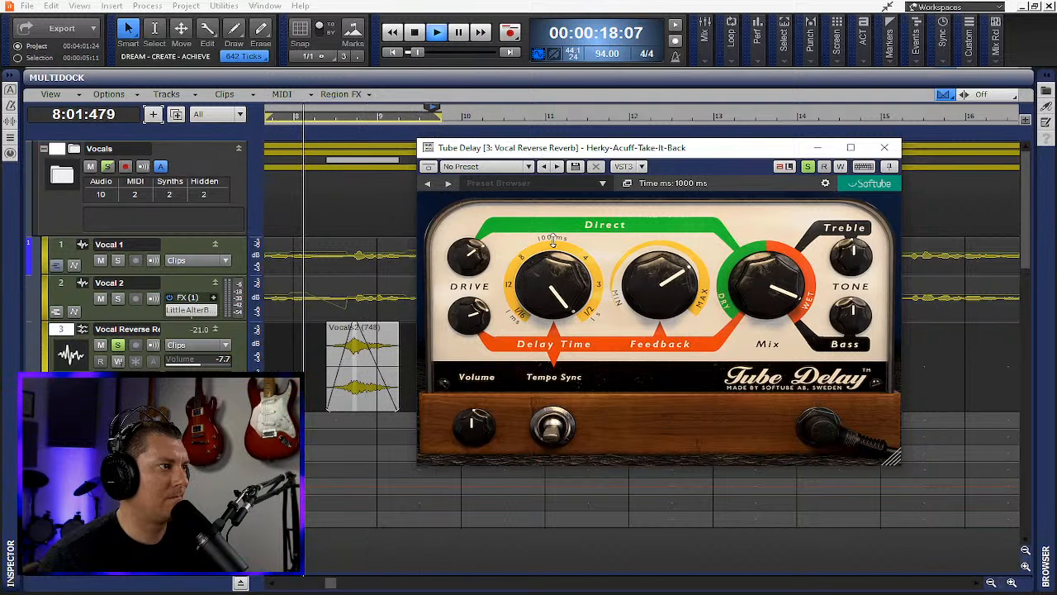
left_click_drag(554, 278, 555, 288)
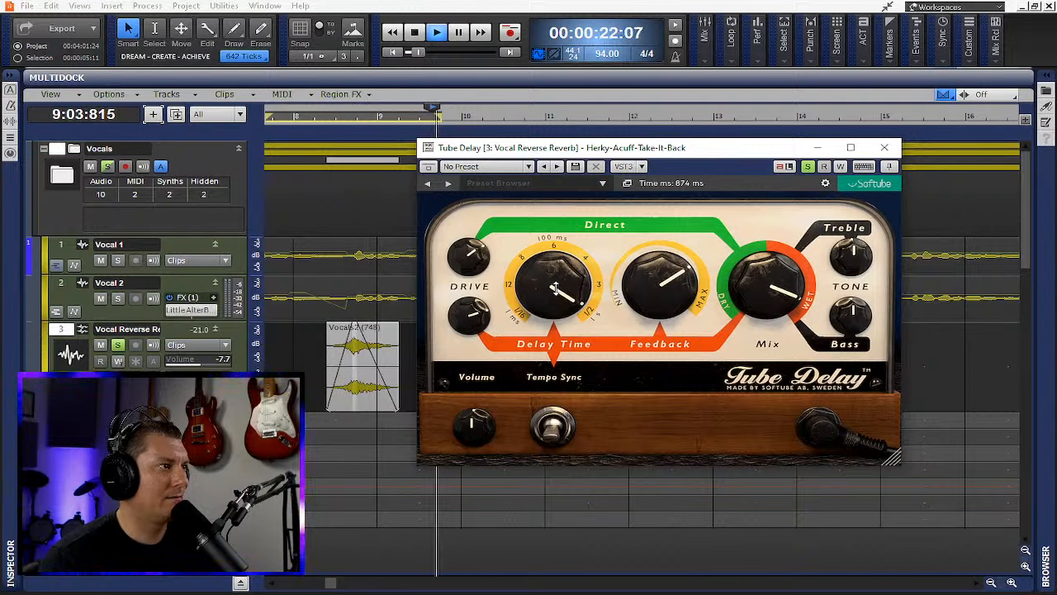
left_click_drag(555, 288, 560, 294)
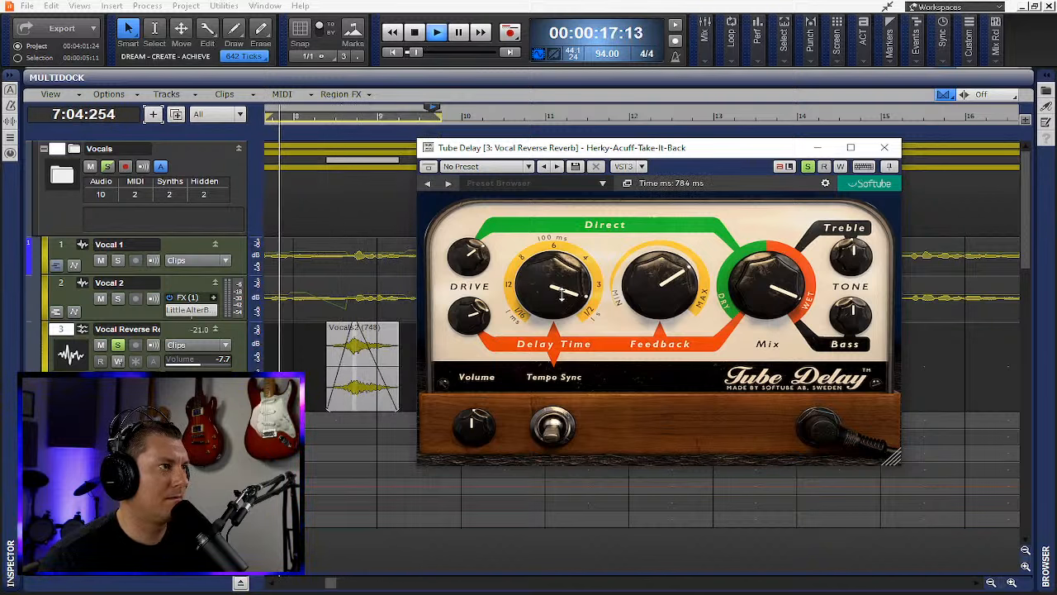
- Set the Tube Delay's delay time to 631 ms, audition it on the looped reversed vocal and save the project
left_click_drag(561, 291, 571, 308)
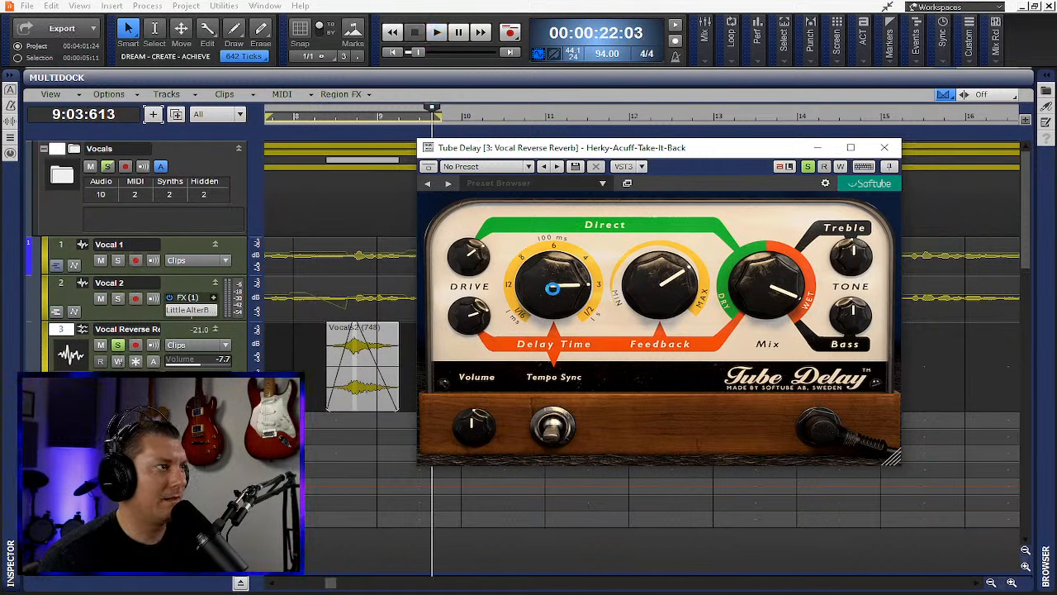
key("ctrl+s")
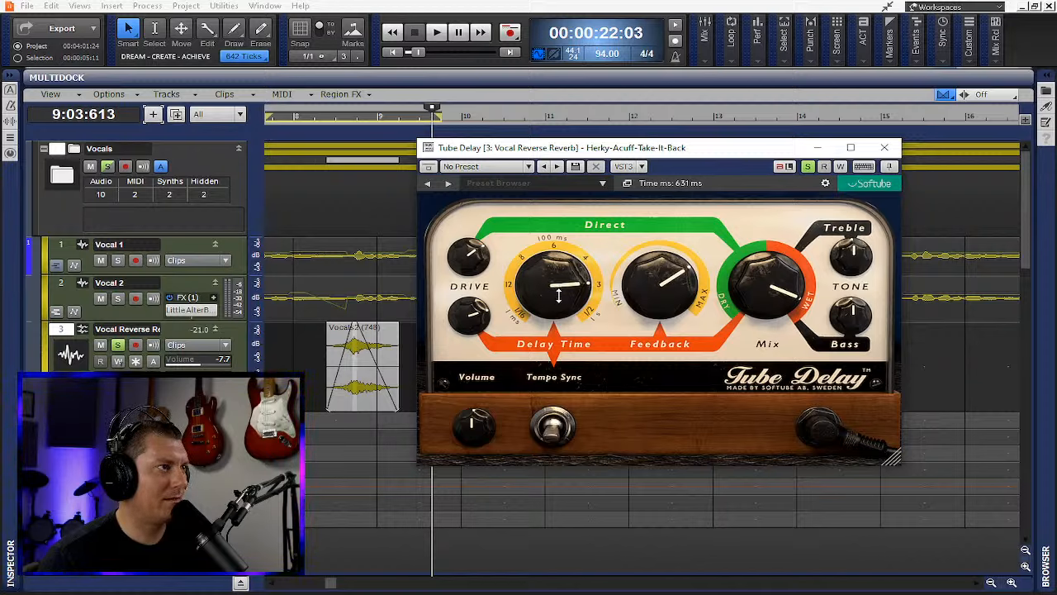
key("space")
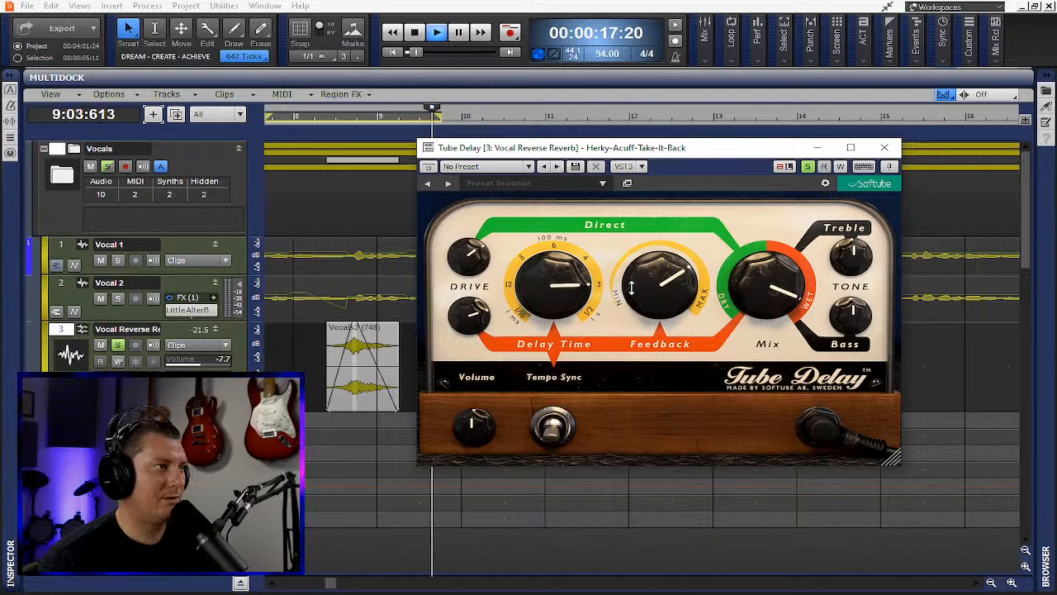
key("ctrl+s")
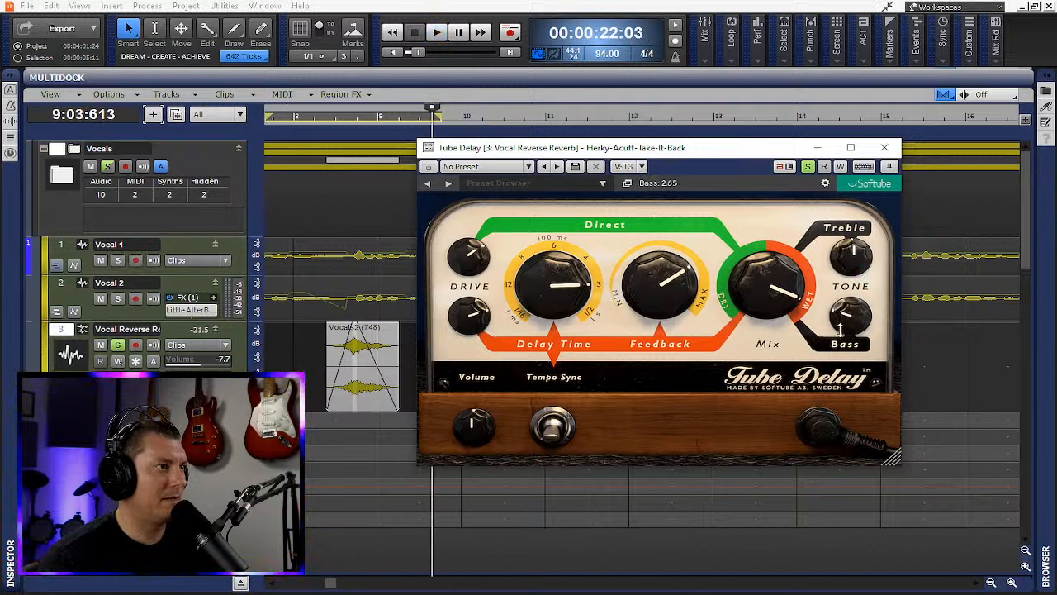
- During looped playback, reduce the Tube Delay's bass to 2.65 and turn its treble slightly down, and save the project
key("space")
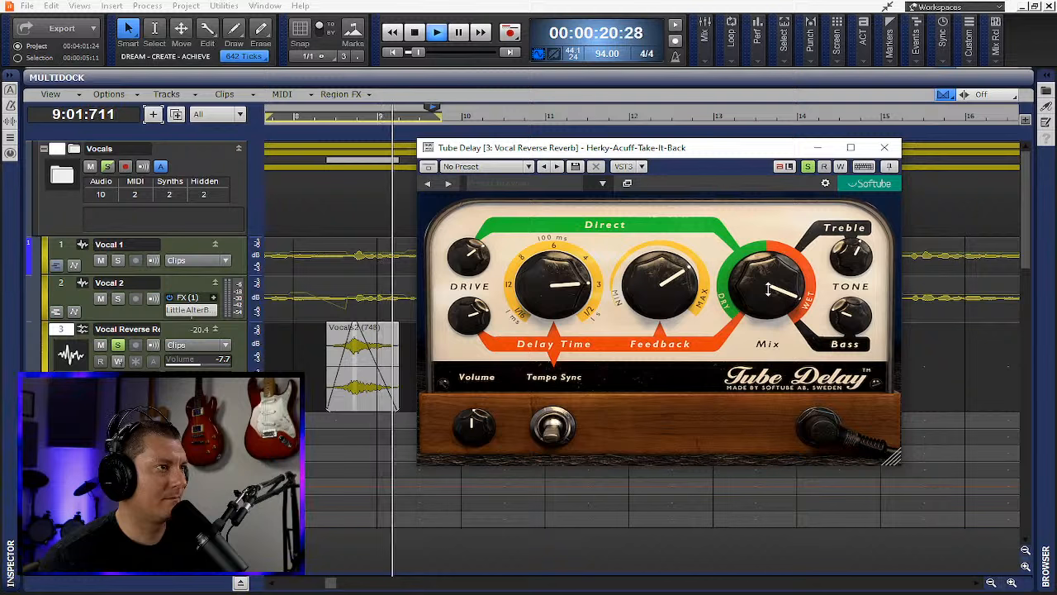
left_click_drag(850, 253, 842, 281)
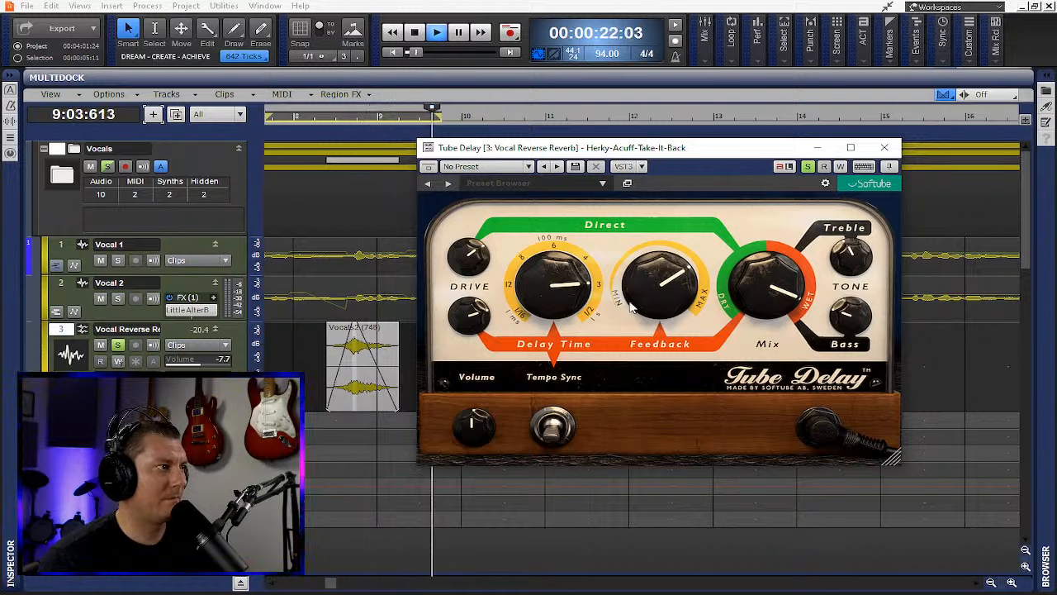
key("ctrl+s")
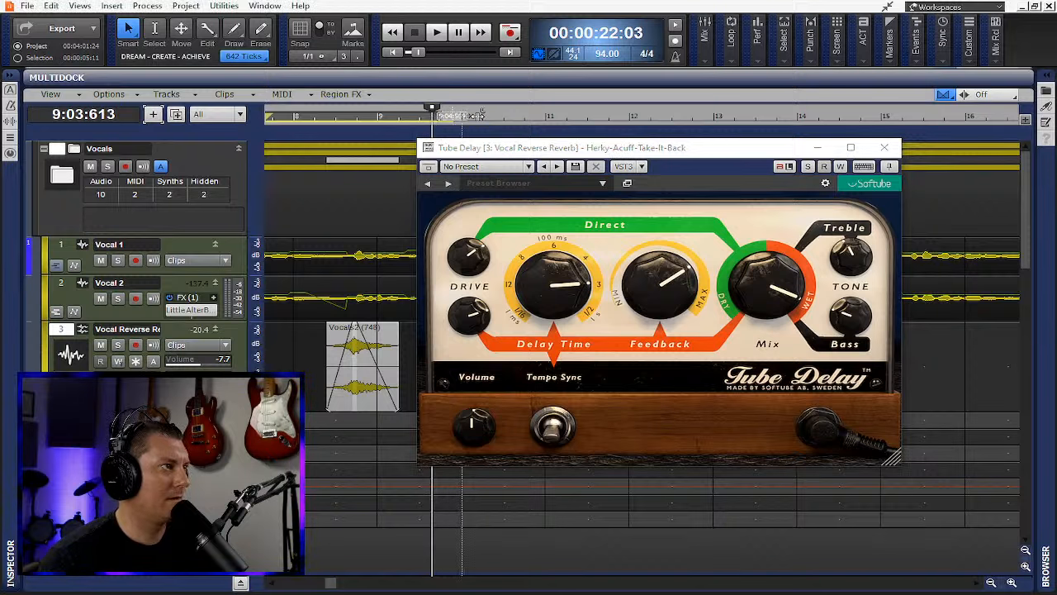
- Audition the delayed reversed vocal unsoloed in the mix, close the Tube Delay and select the reversed clip
key("space")
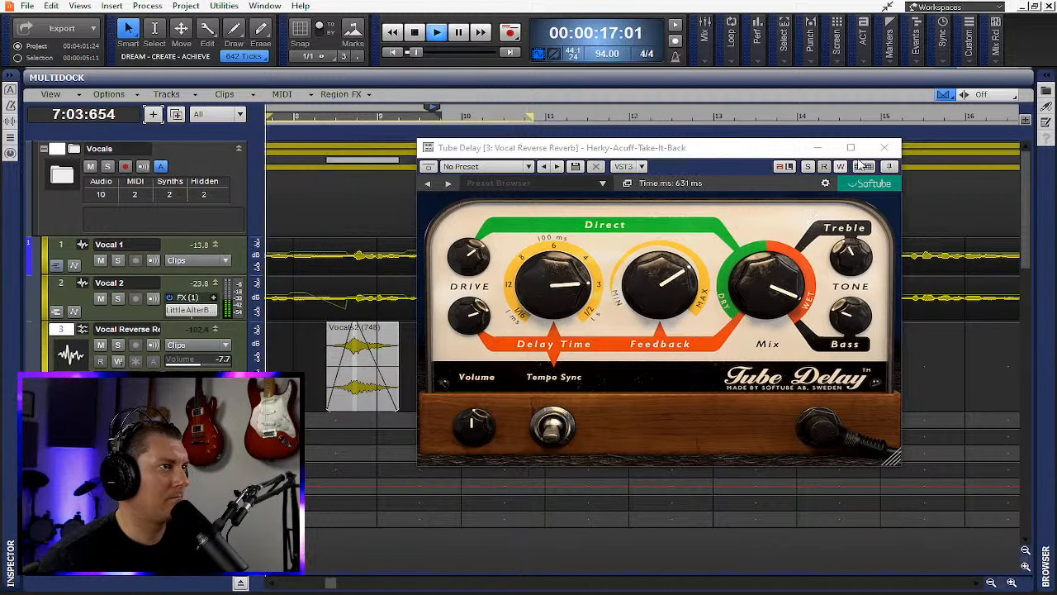
left_click(883, 148)
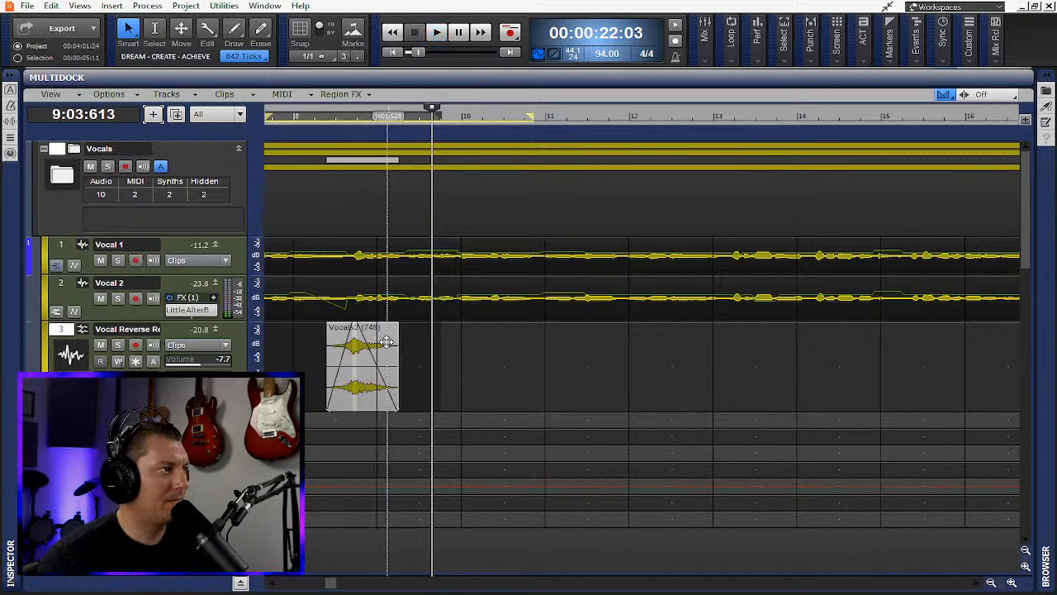
left_click(355, 343)
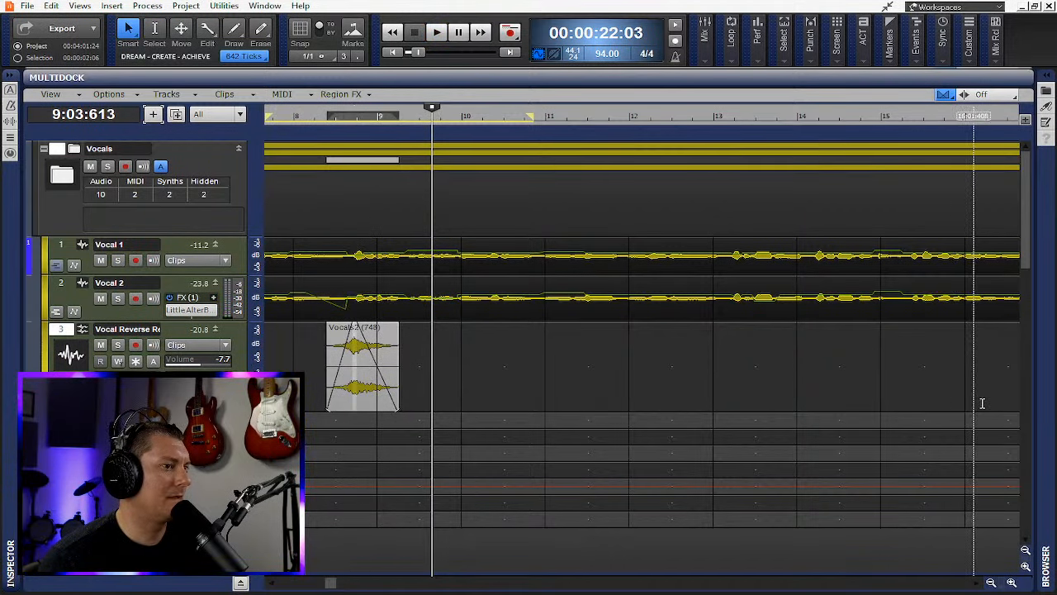
- Reopen the Tube Delay on Vocal Reverse Reverb from the console, set its mix to 52% and return to the track view
key("alt+2")
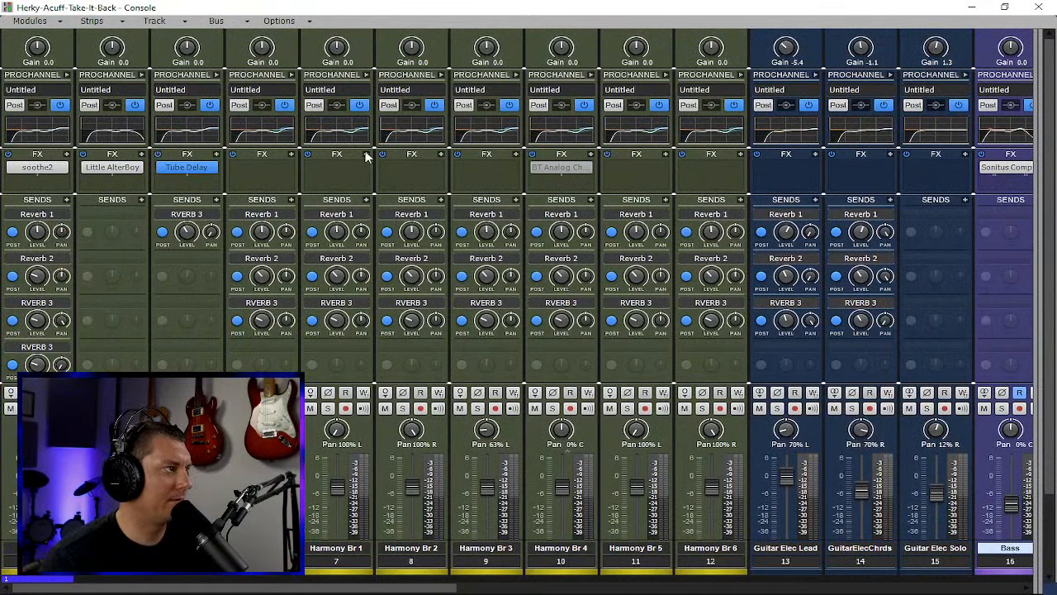
double_click(184, 166)
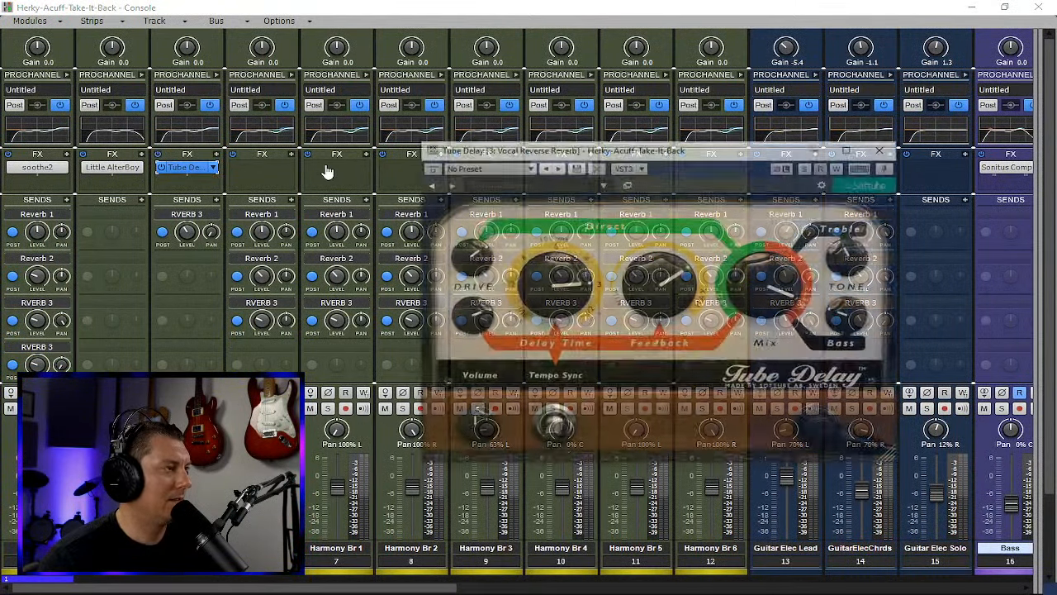
left_click_drag(774, 289, 787, 363)
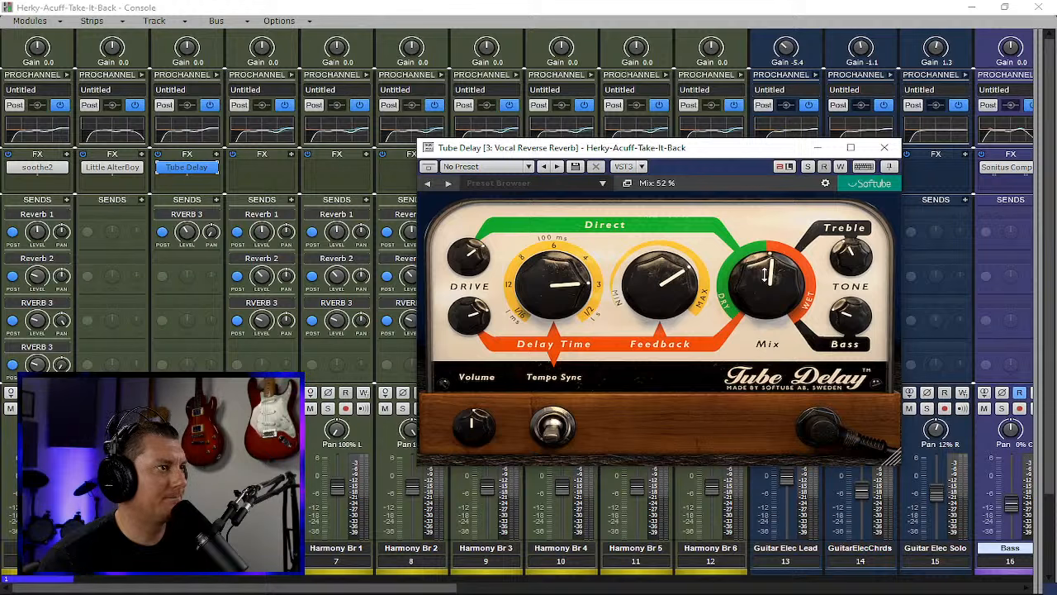
left_click(981, 7)
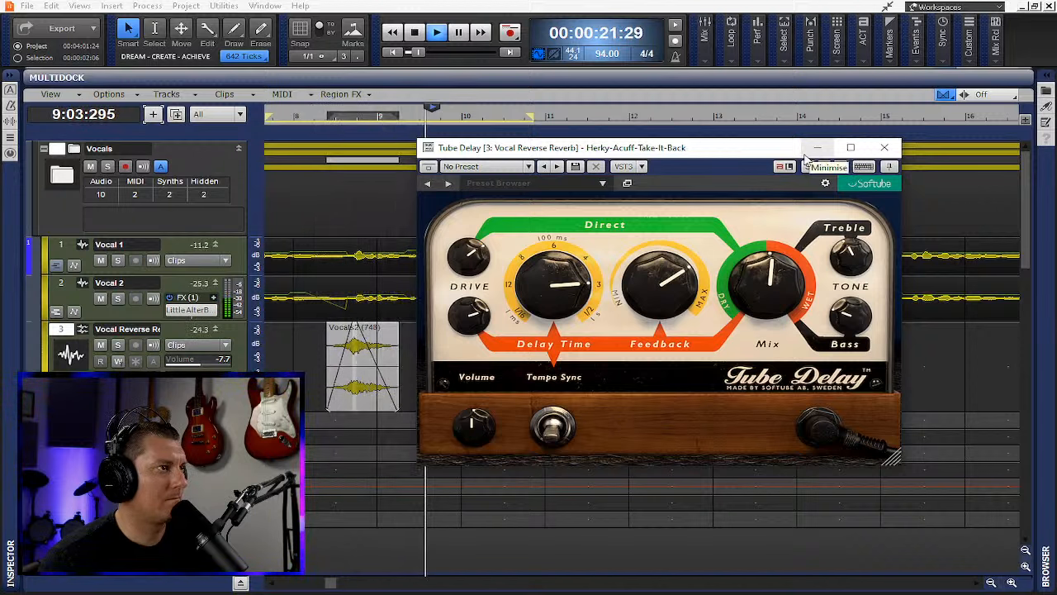
- While the song plays, set the Tube Delay's delay drive to 6.30, raise the direct drive, turn the mix moderately wet, and save
left_click_drag(771, 273, 766, 289)
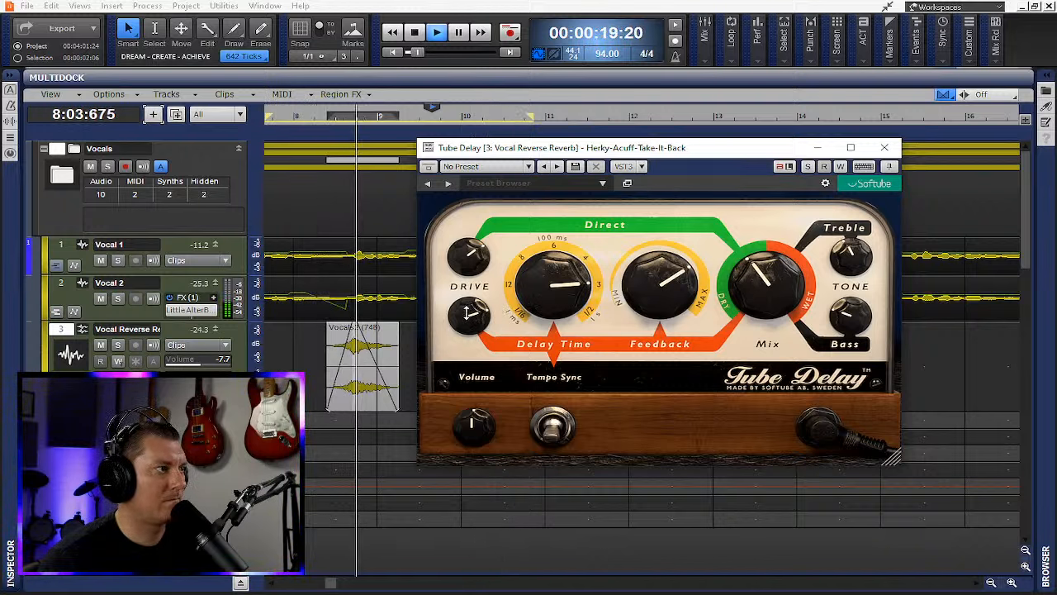
left_click_drag(467, 312, 476, 335)
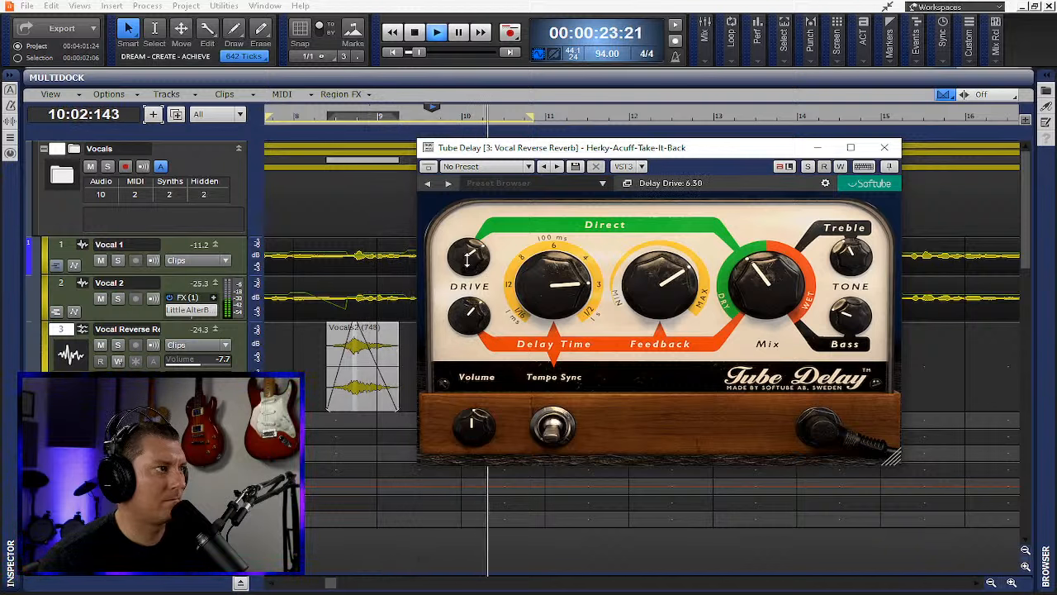
left_click_drag(467, 258, 490, 250)
left_click_drag(745, 275, 700, 285)
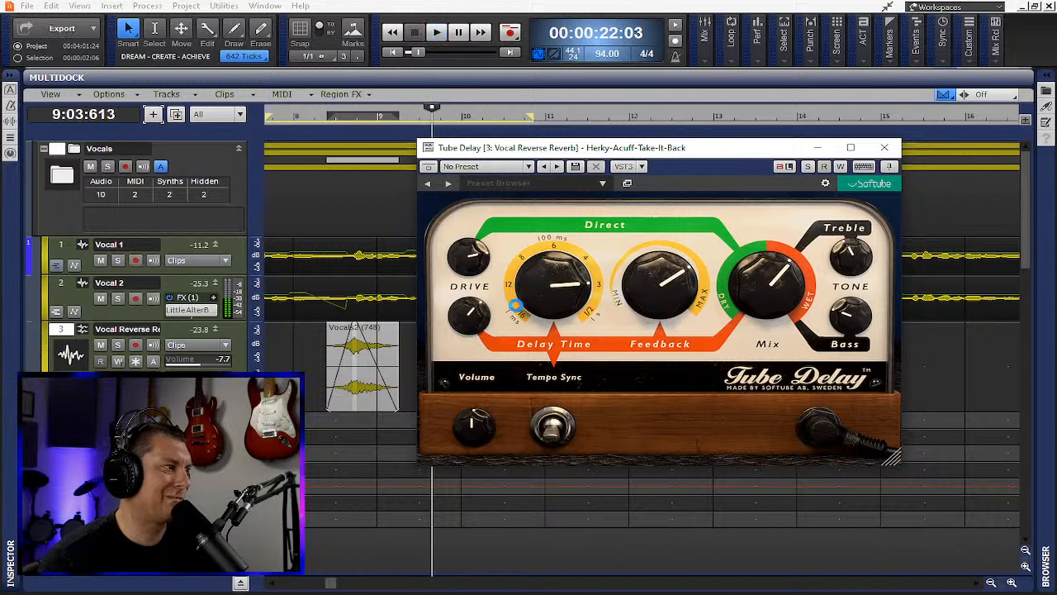
key("ctrl+s")
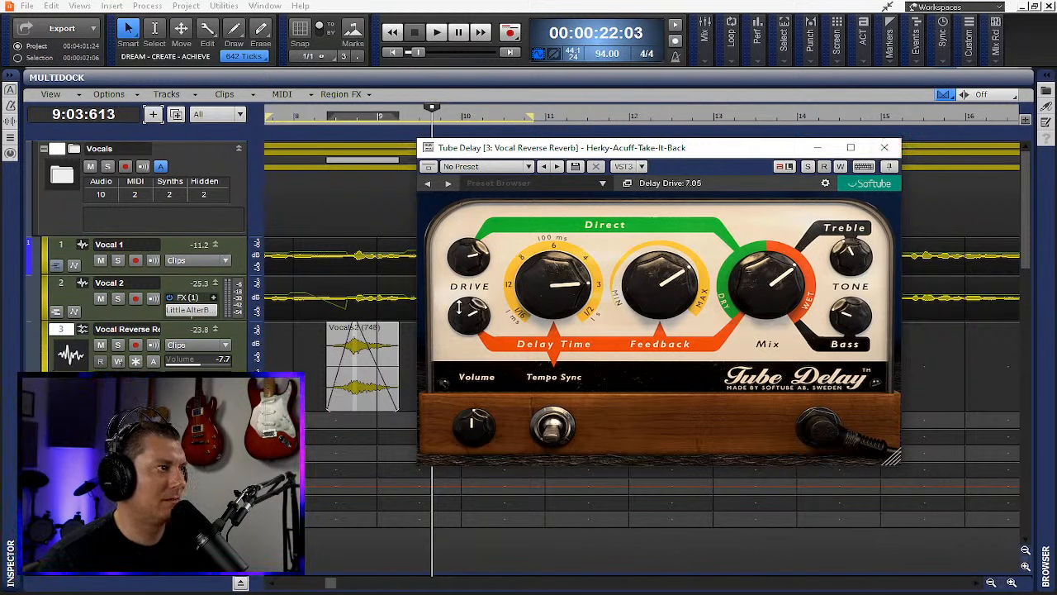
- Play the looped section to check the Tube Delay settings in the full mix, and close the plugin
key("space")
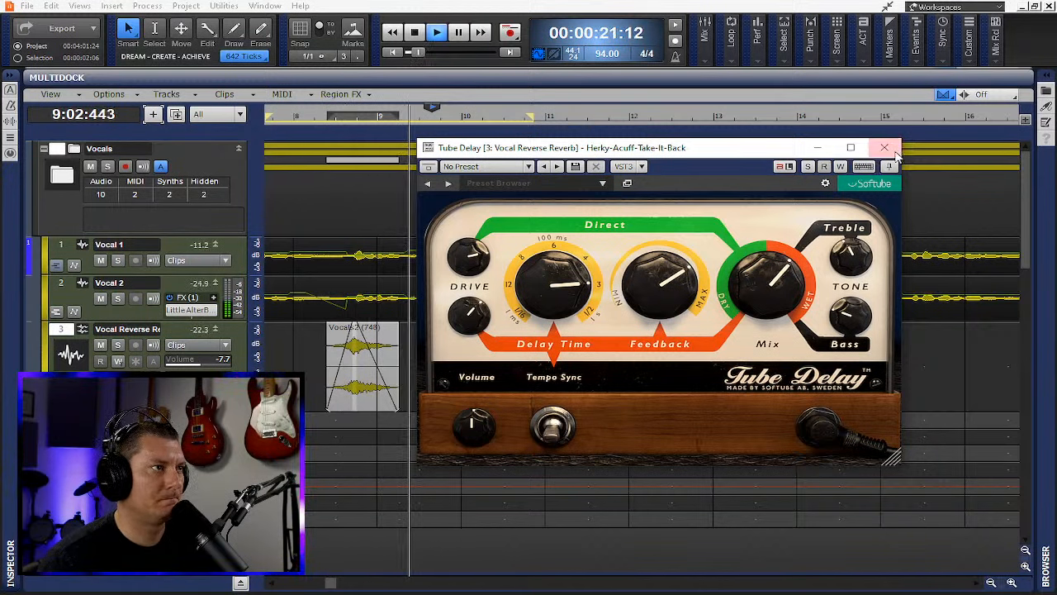
key("space")
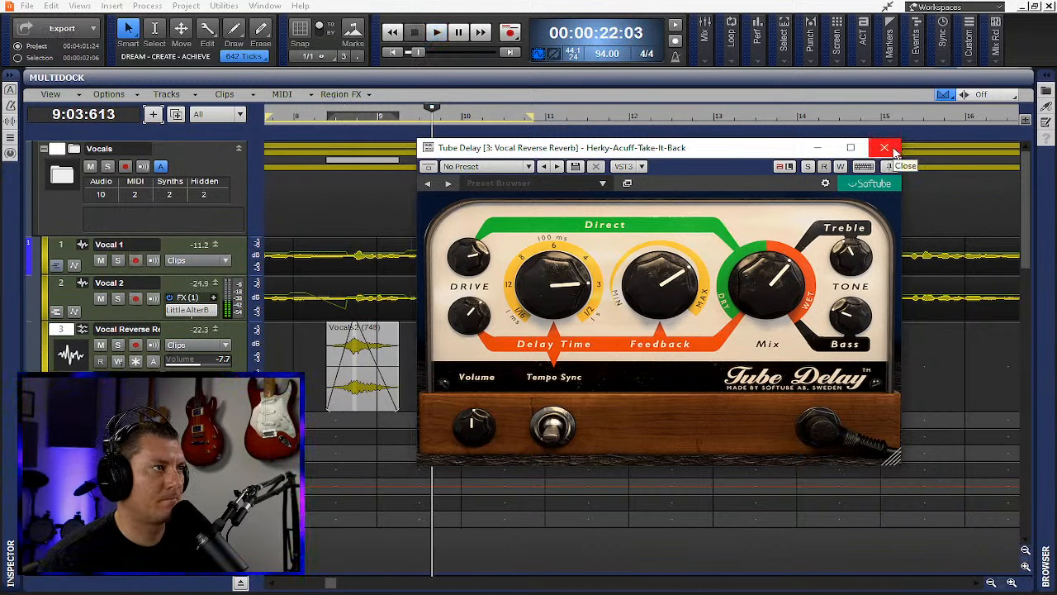
left_click(886, 148)
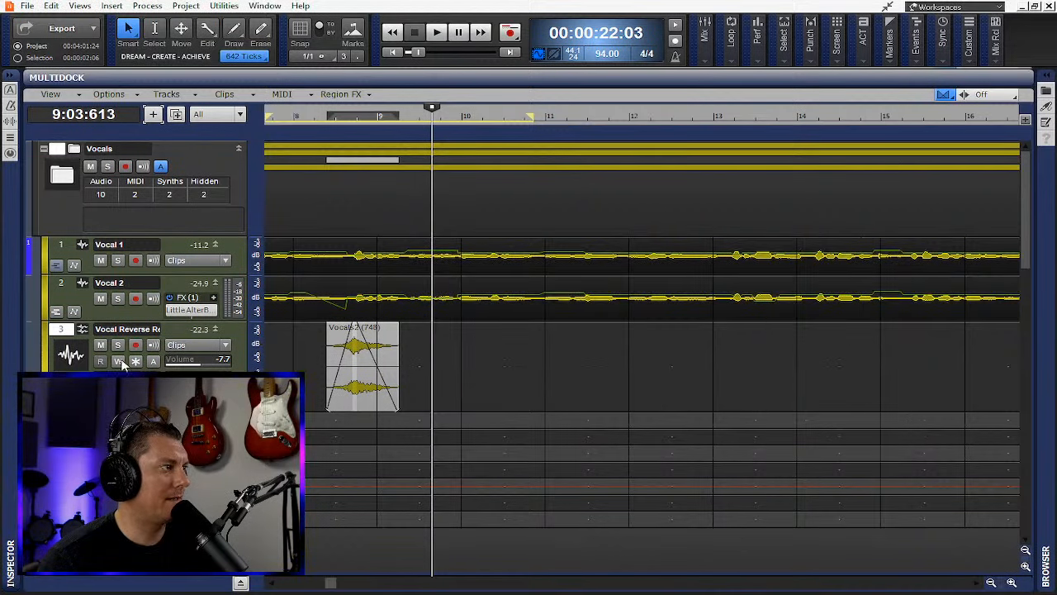
- Duplicate the Vocal Reverse Reverb track once as track 4 with events, properties, effects and sends, and save the project
right_click(180, 332)
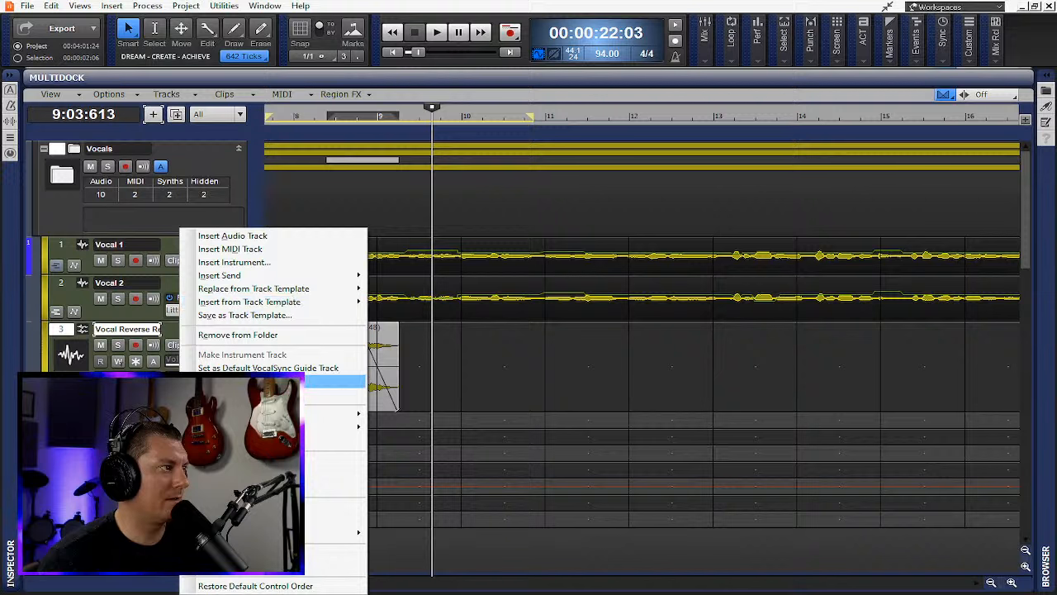
left_click(252, 381)
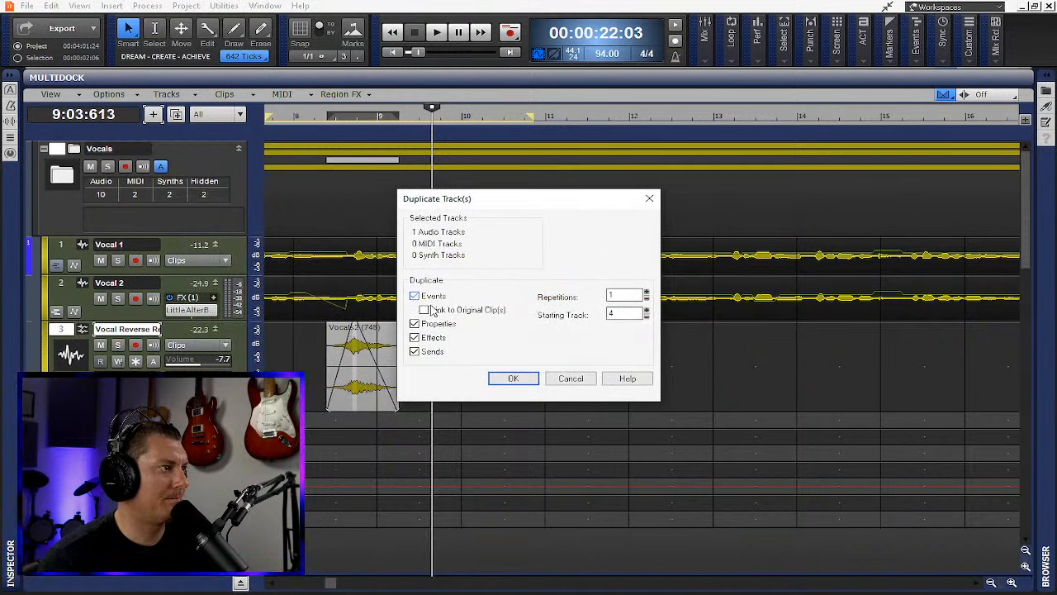
left_click(514, 379)
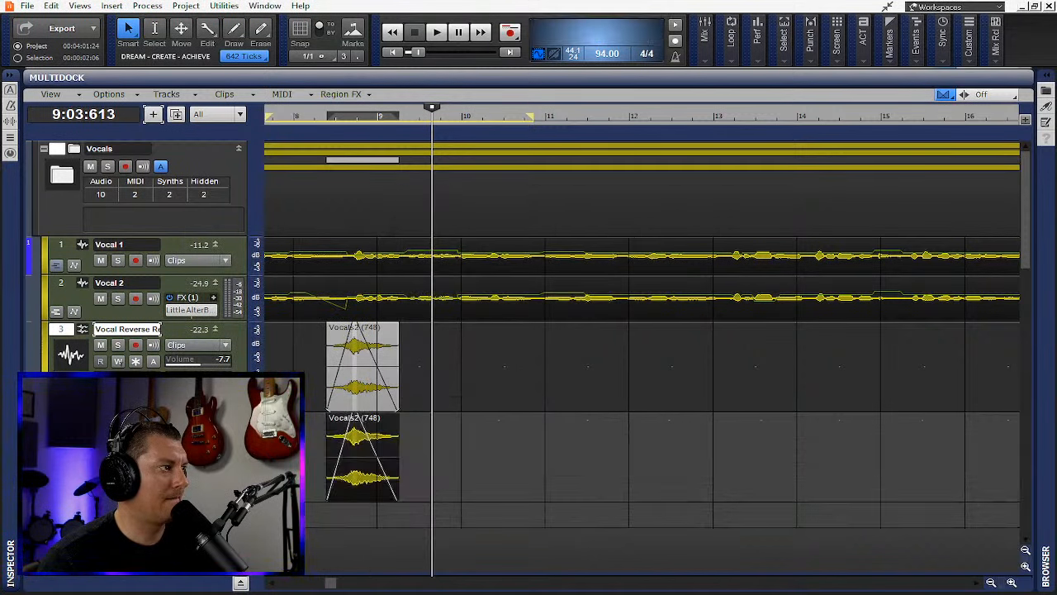
key("ctrl+s")
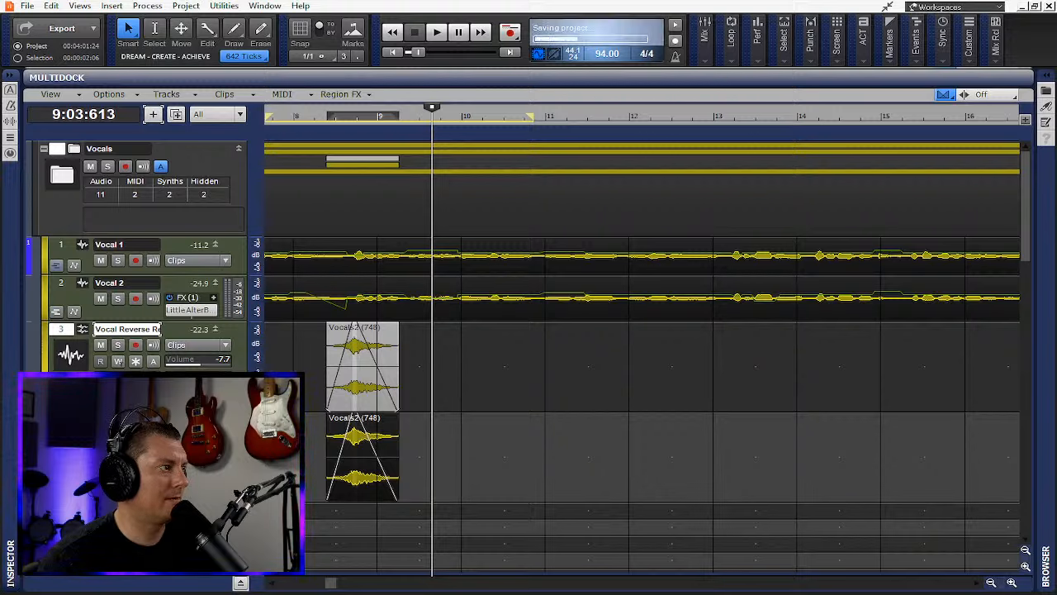
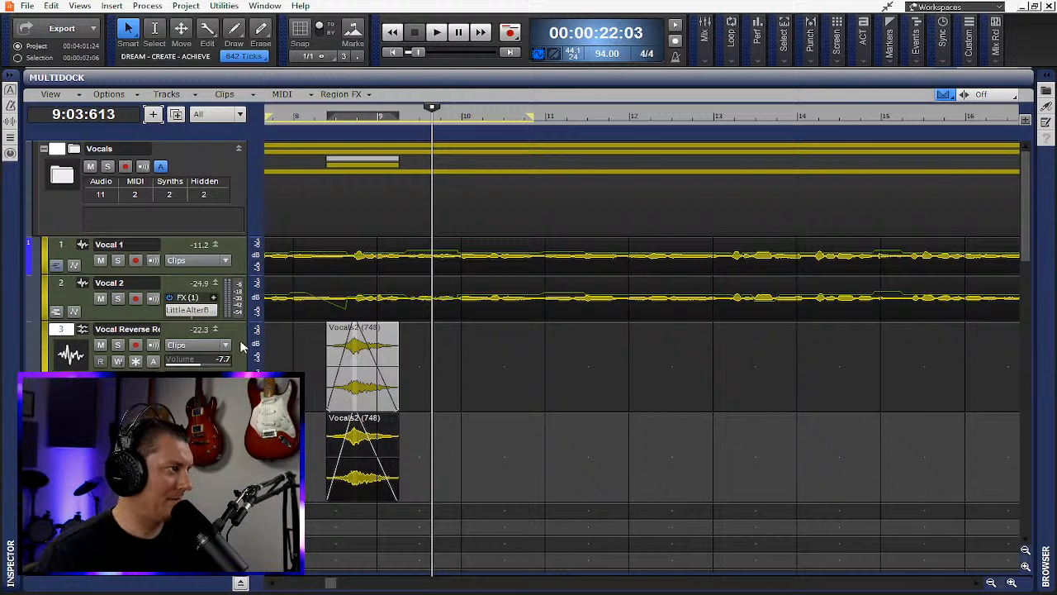
- Widen the track controls and delete the Tube Delay from the original Vocal Reverse Reverb track
left_click_drag(249, 343, 327, 344)
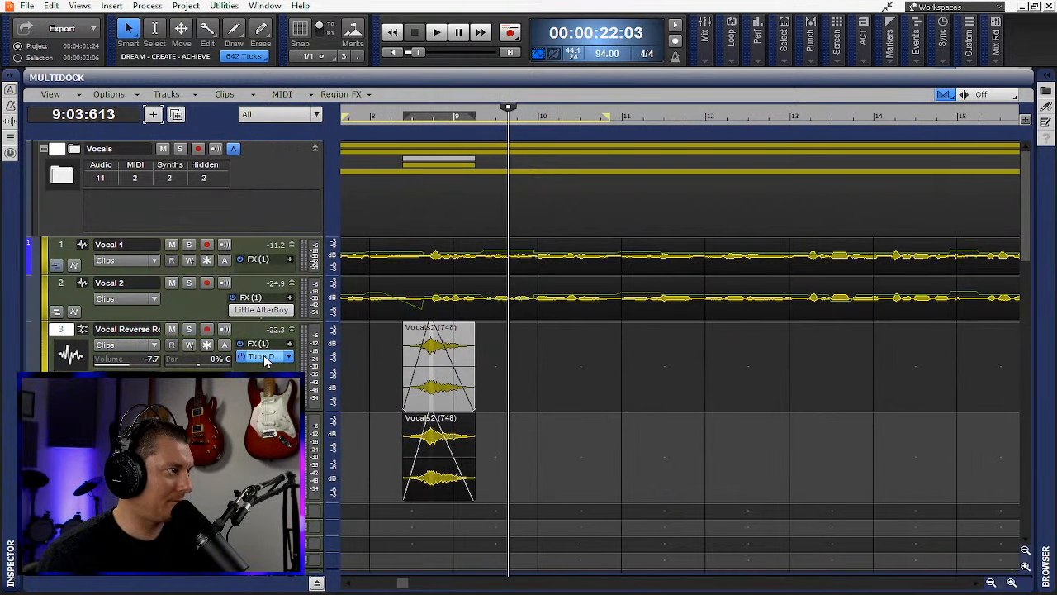
right_click(237, 133)
left_click(273, 143)
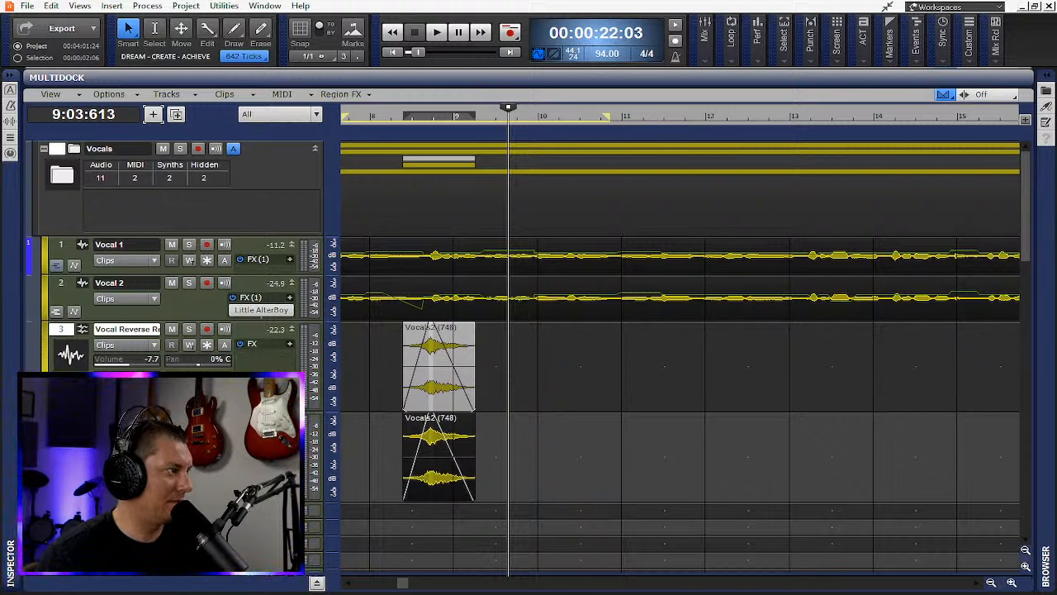
- Show the volume automation lane of the duplicated track 4, leaving its take lanes closed, and save the project
left_click(56, 492)
scroll(677, 355, "down", 2)
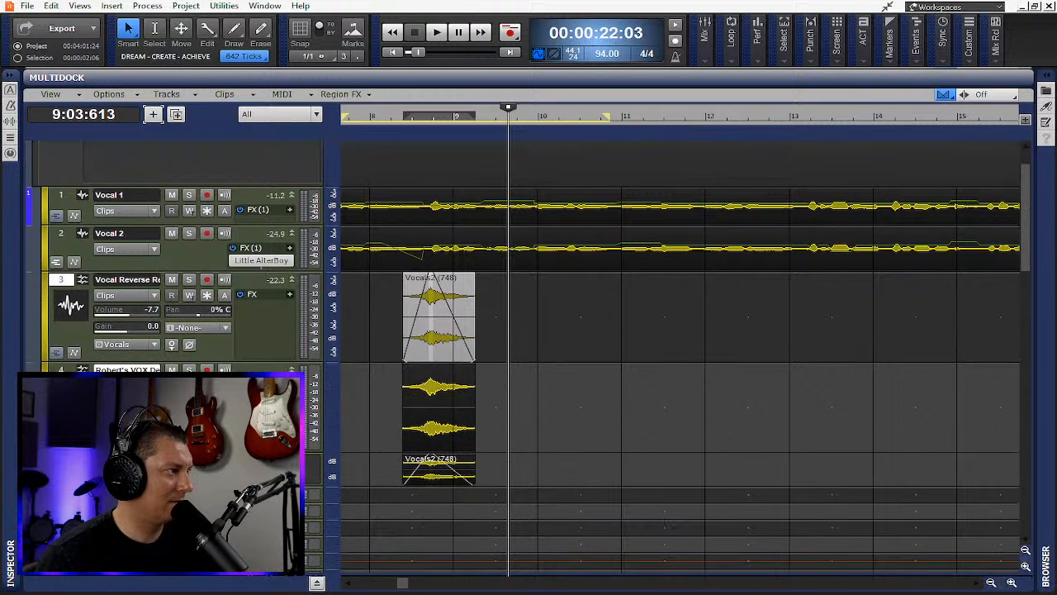
left_click(56, 442)
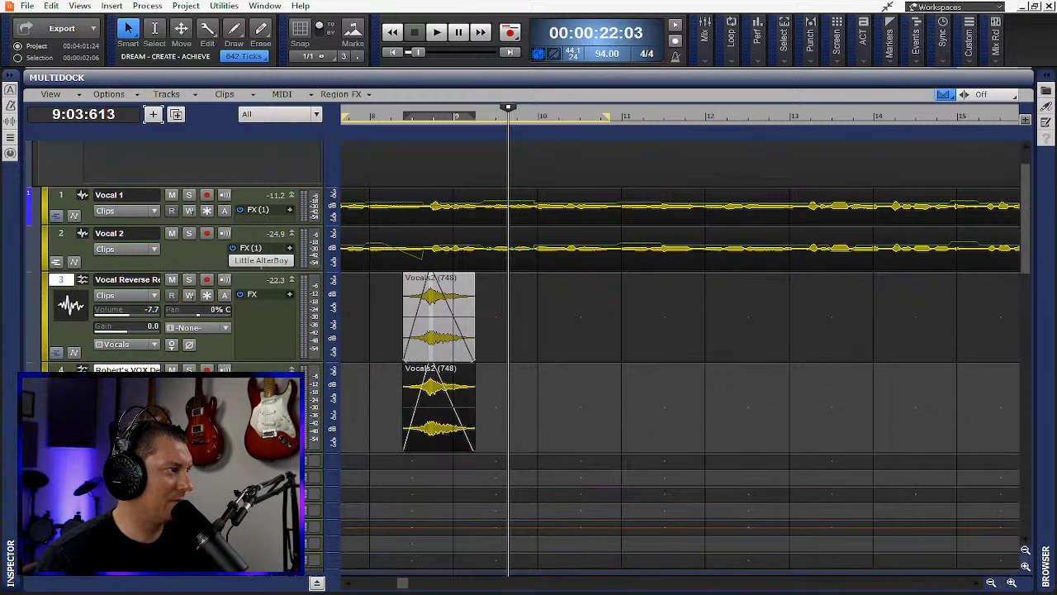
left_click(74, 442)
key("ctrl+s")
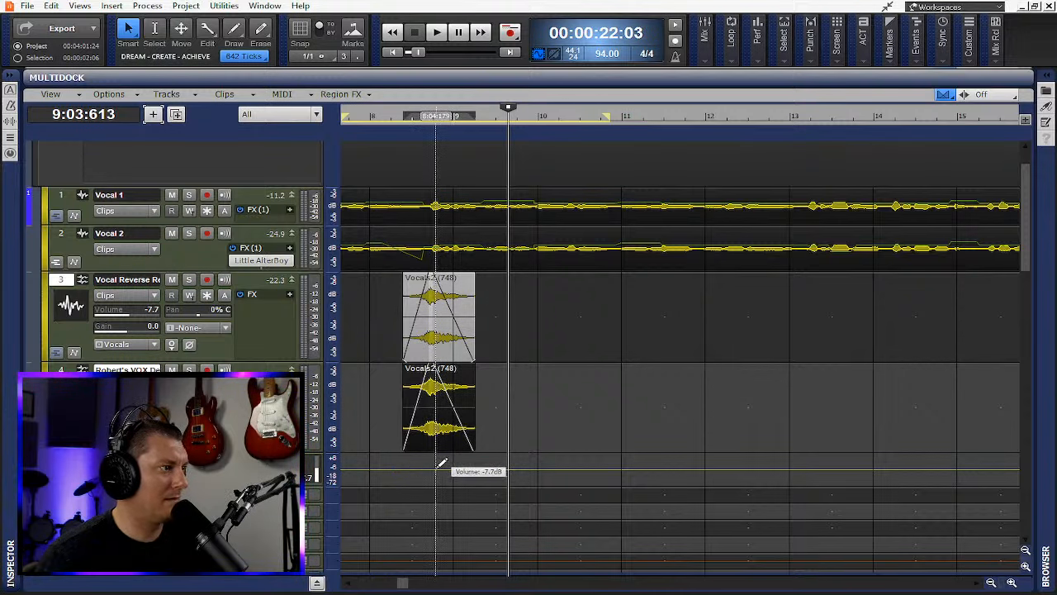
- Shape track 4's volume automation to stay at or near -INF before rising to -7.7 dB around the reversed clip's peak, and save
left_click(436, 465)
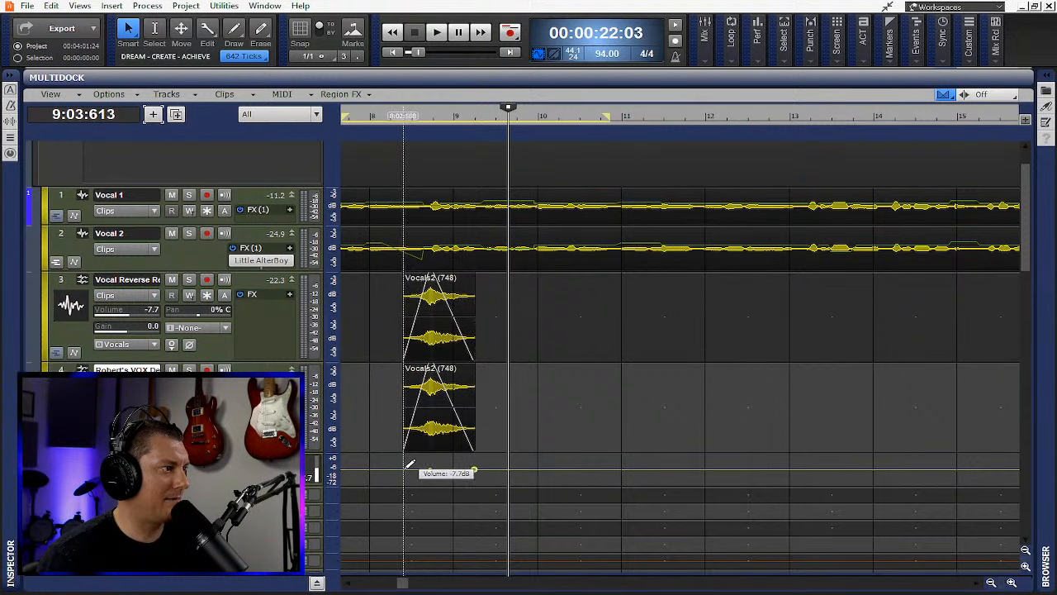
mouse_move(403, 469)
left_mouse_down()
mouse_move(406, 483)
mouse_move(421, 482)
left_mouse_up()
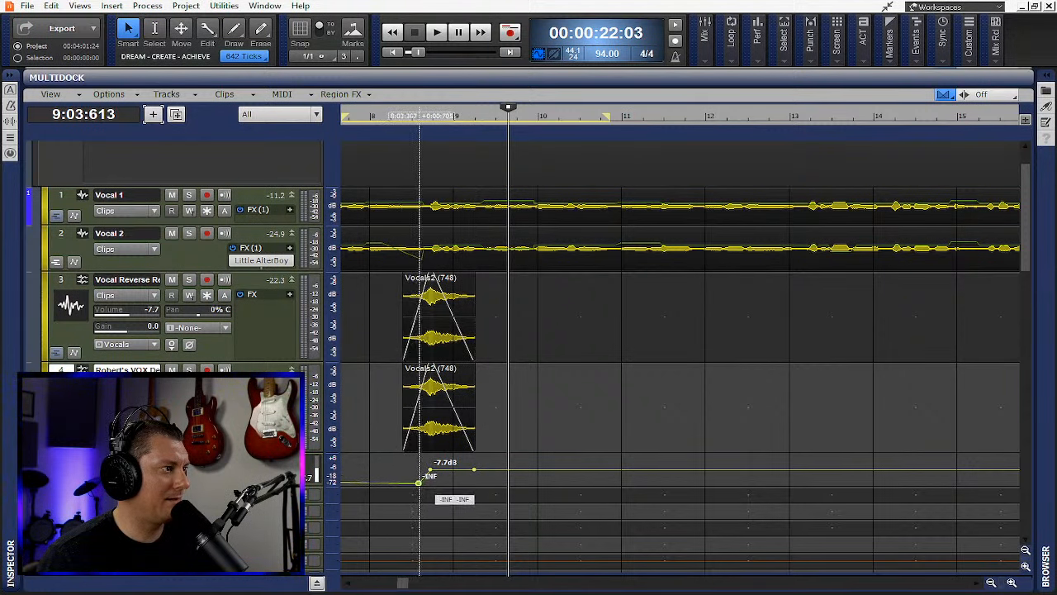
left_click(359, 481)
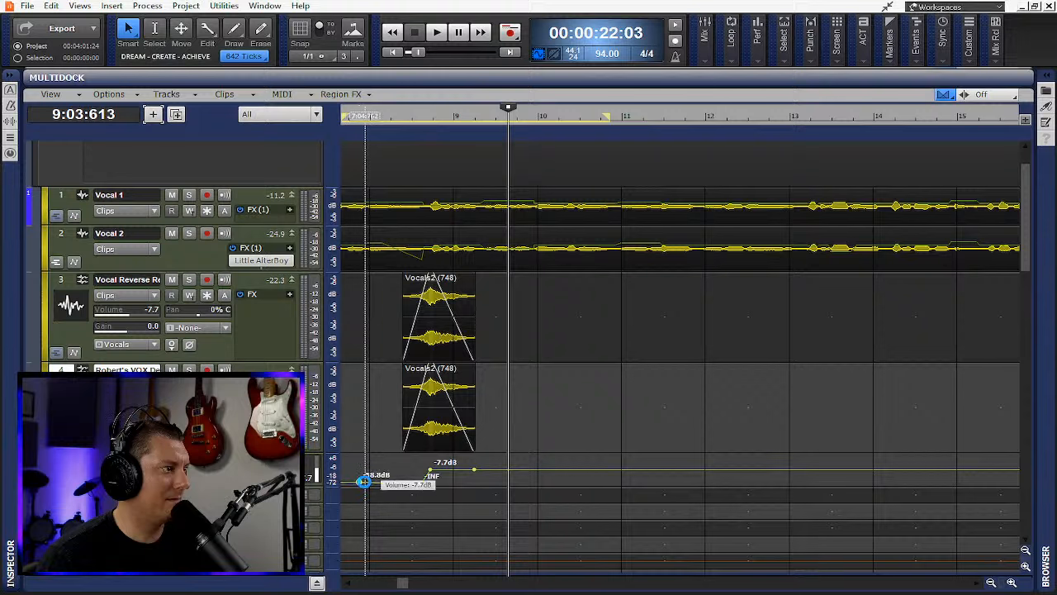
key("ctrl+s")
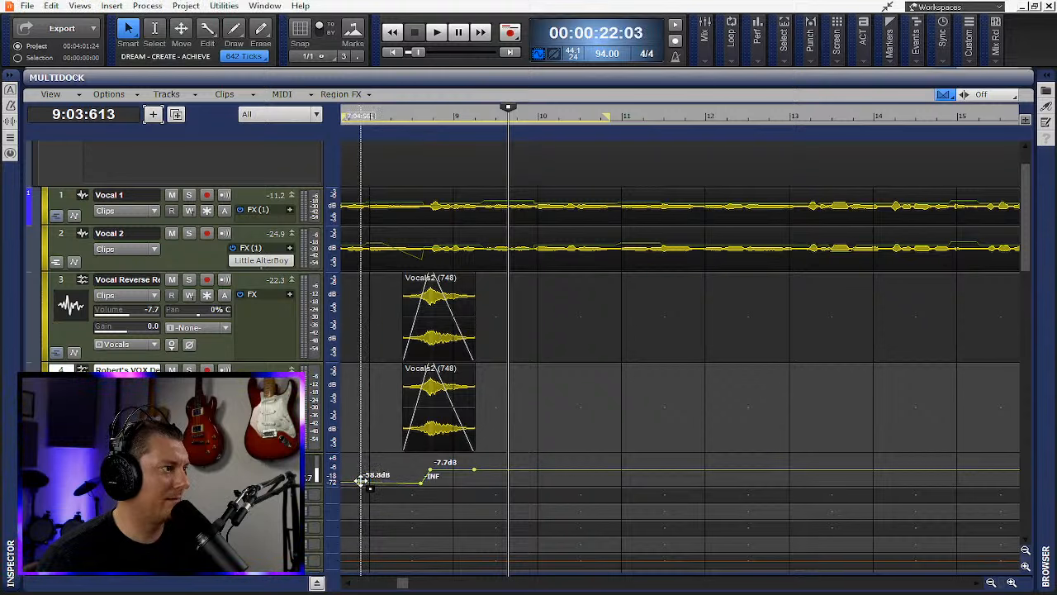
- Lower track 4's first volume node, just before bar 8, to -INF and play back the reversed clip
left_click_drag(359, 482, 357, 487)
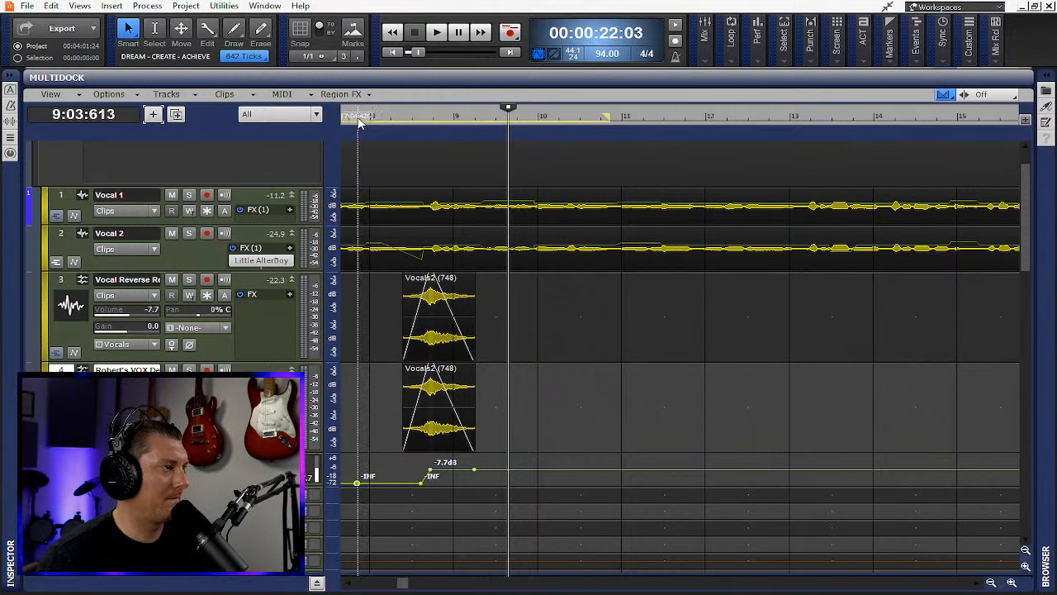
key("space")
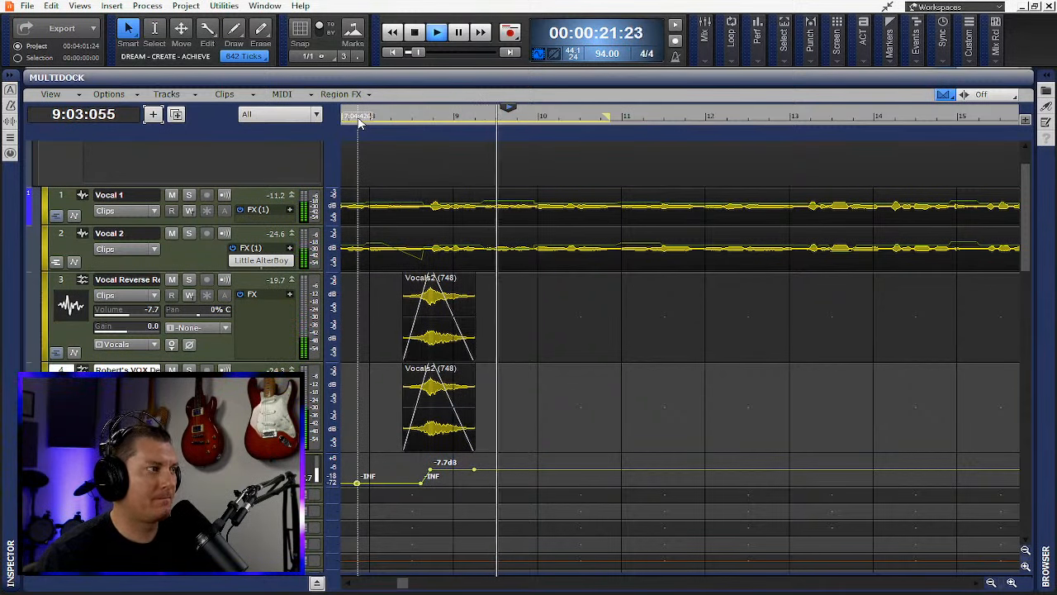
key("space")
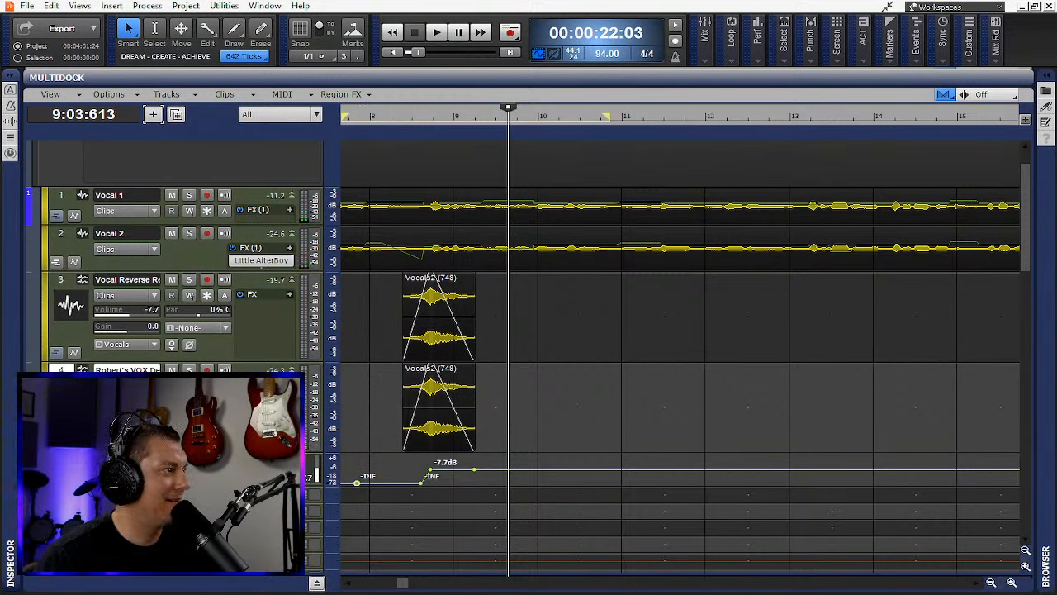
- Hide track 4's automation lane and play the song from about bar 7 into the first reversed clip
left_click(74, 442)
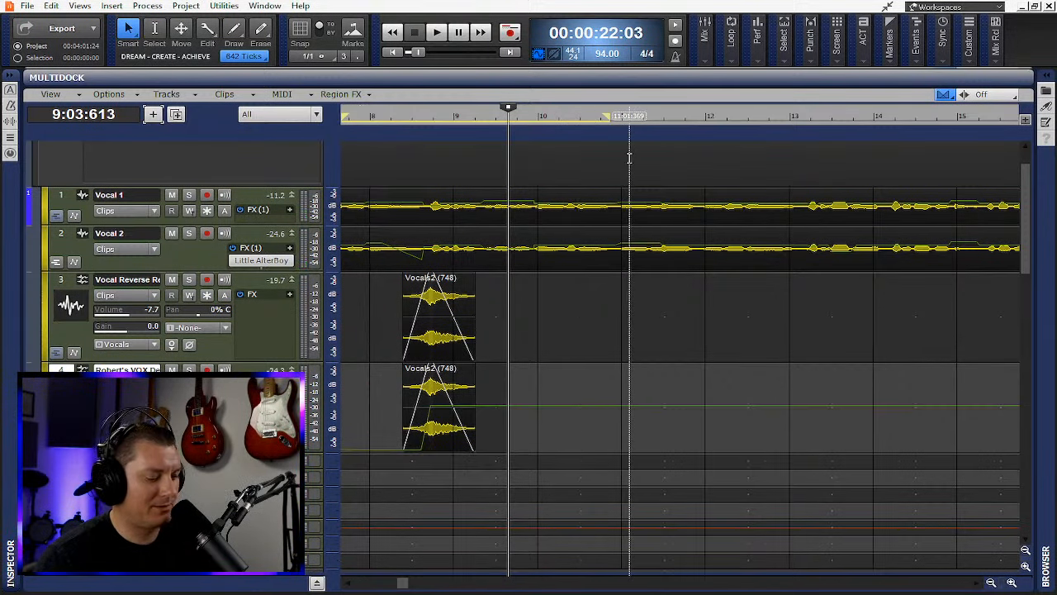
scroll(603, 211, "down", 3)
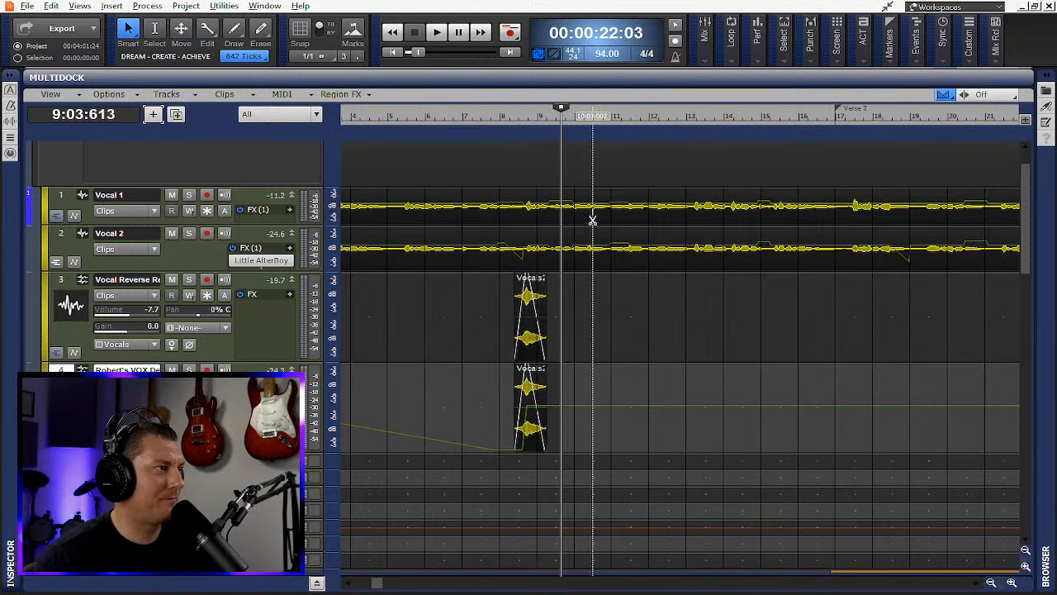
left_click(496, 116)
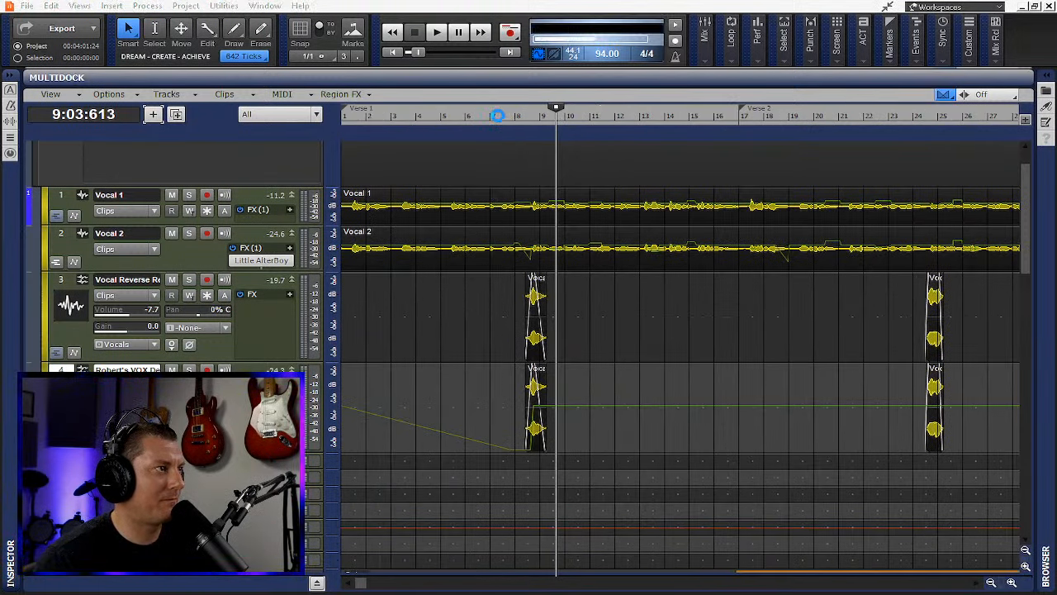
left_click(500, 117)
key("space")
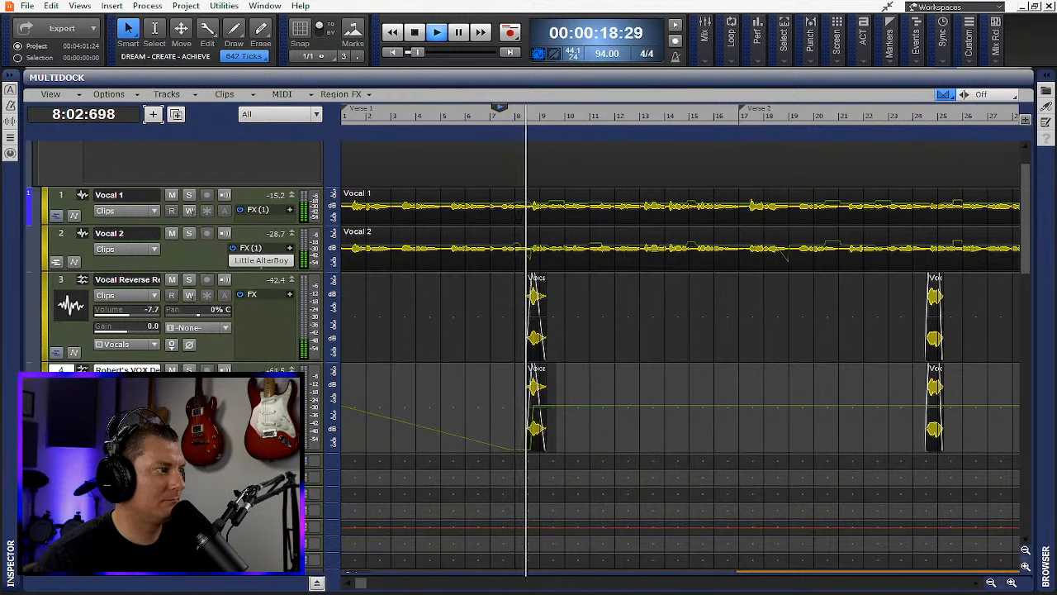
- Increase track 4's height and check its volume curve around the first reversed clip
left_click_drag(182, 452, 182, 495)
left_click(1011, 583)
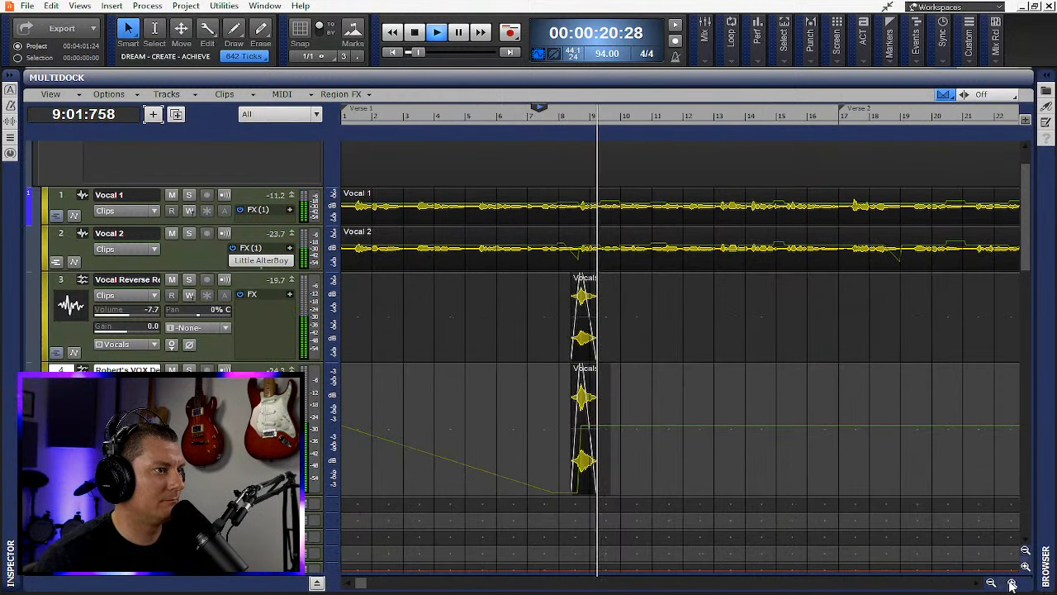
left_click(1011, 583)
left_click(1011, 583)
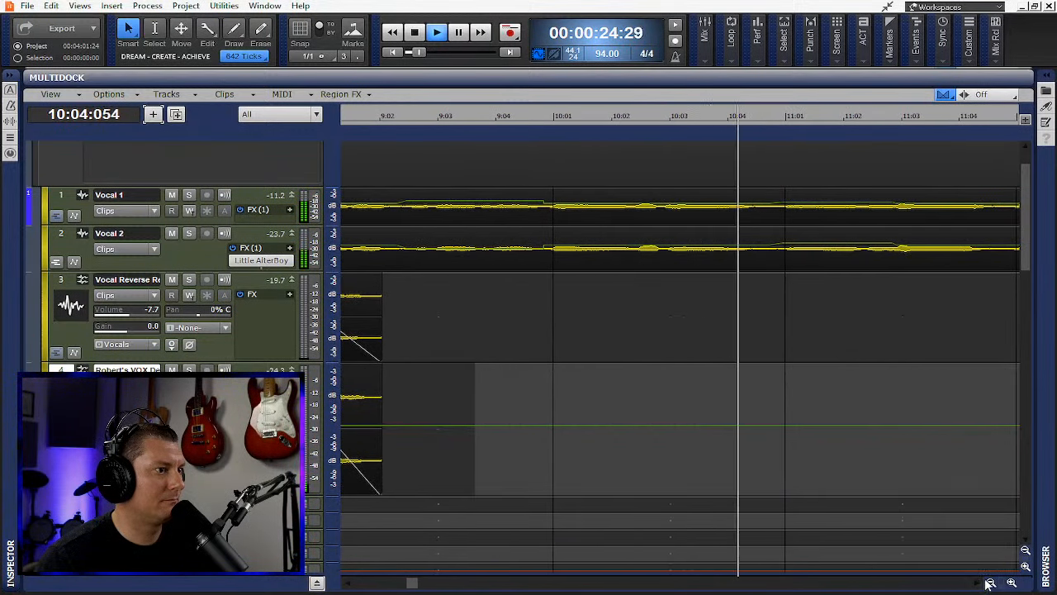
left_click(977, 583)
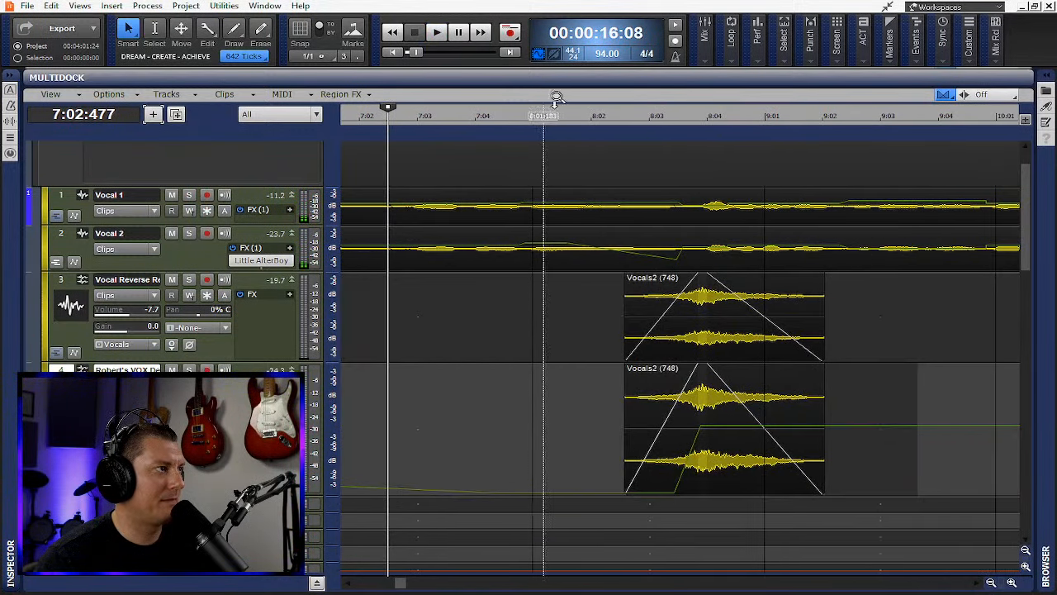
scroll(902, 425, "right", 1)
scroll(899, 423, "right", 2)
scroll(890, 412, "down", 6)
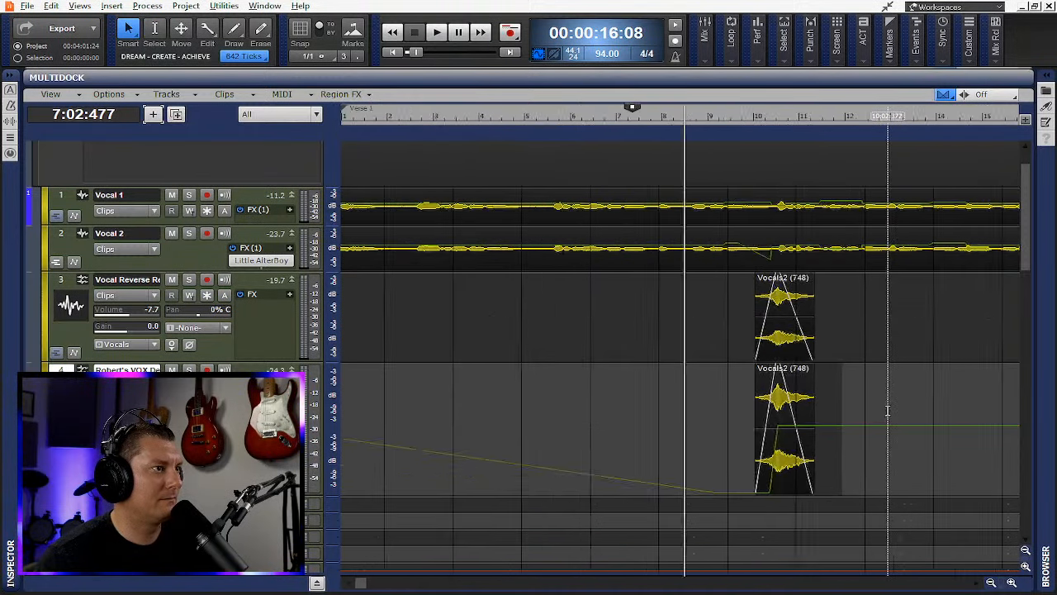
- Show track 4's volume automation lane again and raise the volume from -INF to -7.7 dB across the reversed clip before bar 25
left_click(631, 121)
left_click(634, 121)
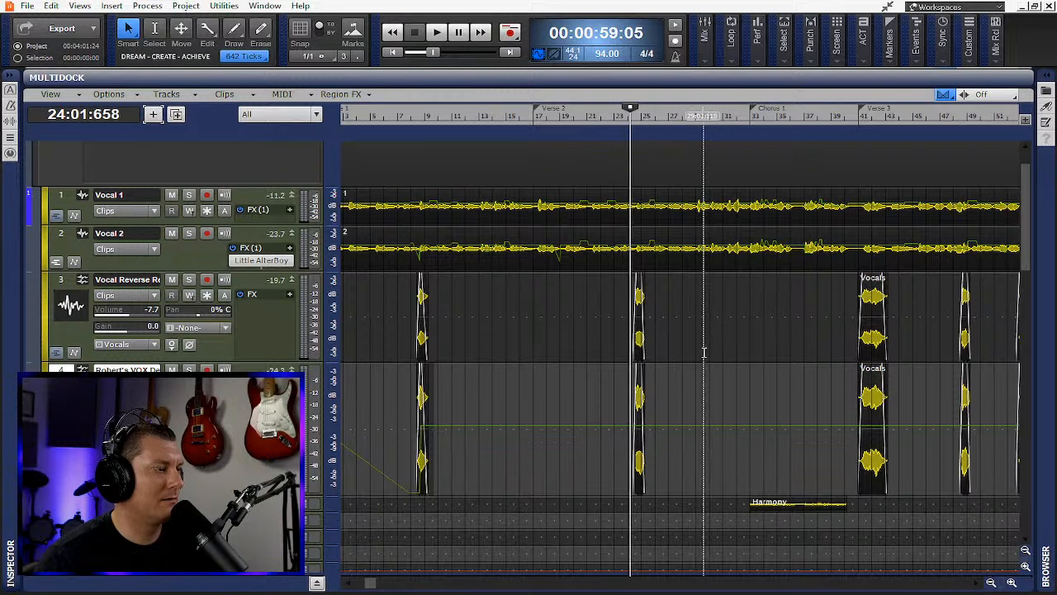
scroll(698, 403, "up", 4)
scroll(698, 403, "up", 2)
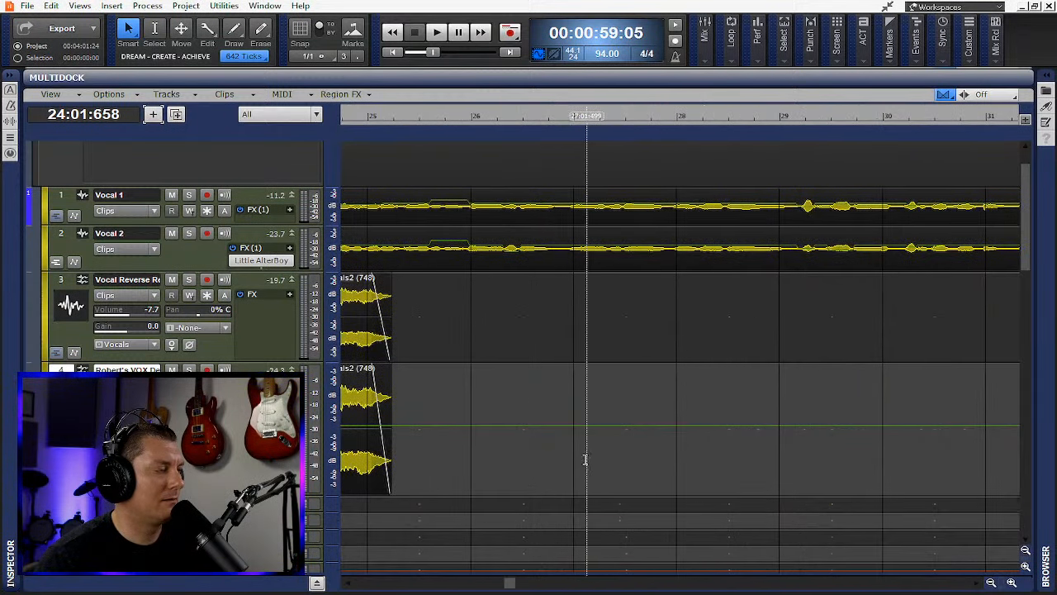
scroll(555, 467, "up", 1)
scroll(551, 473, "up", 2)
scroll(551, 475, "left", 1)
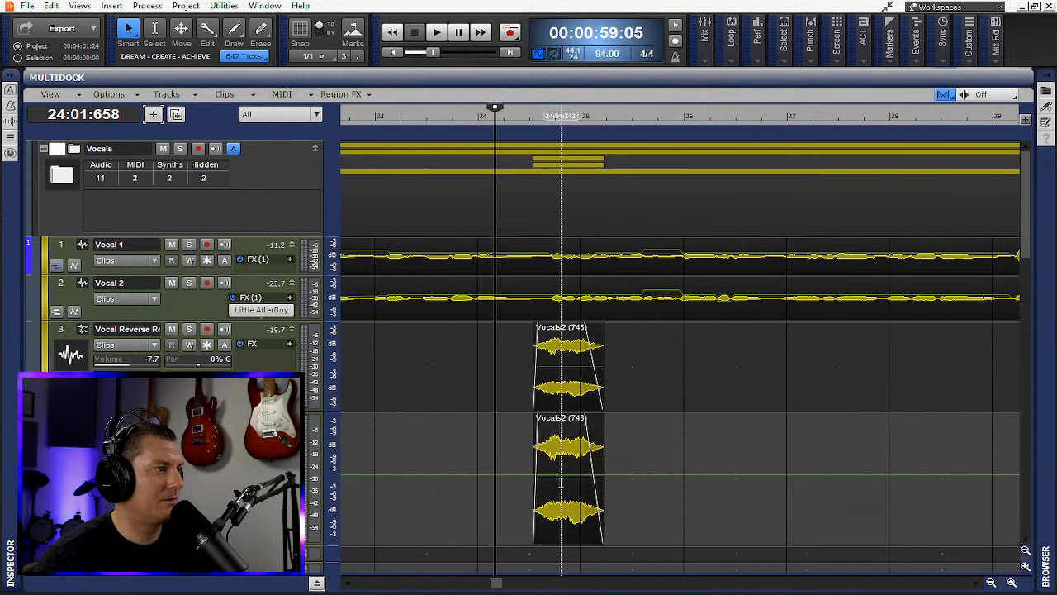
scroll(578, 491, "down", 3)
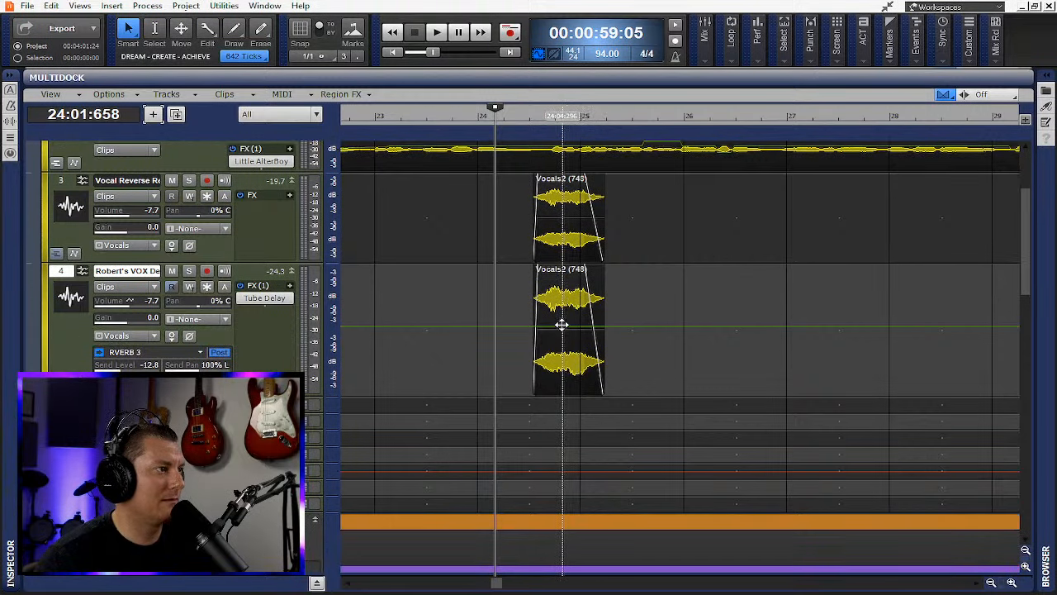
key("t")
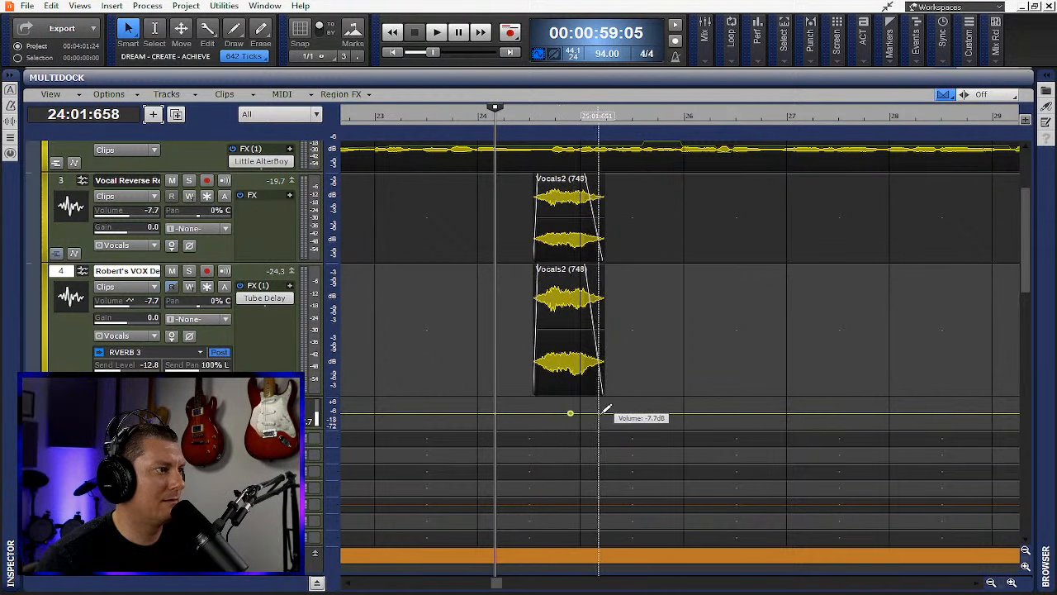
left_click(607, 413)
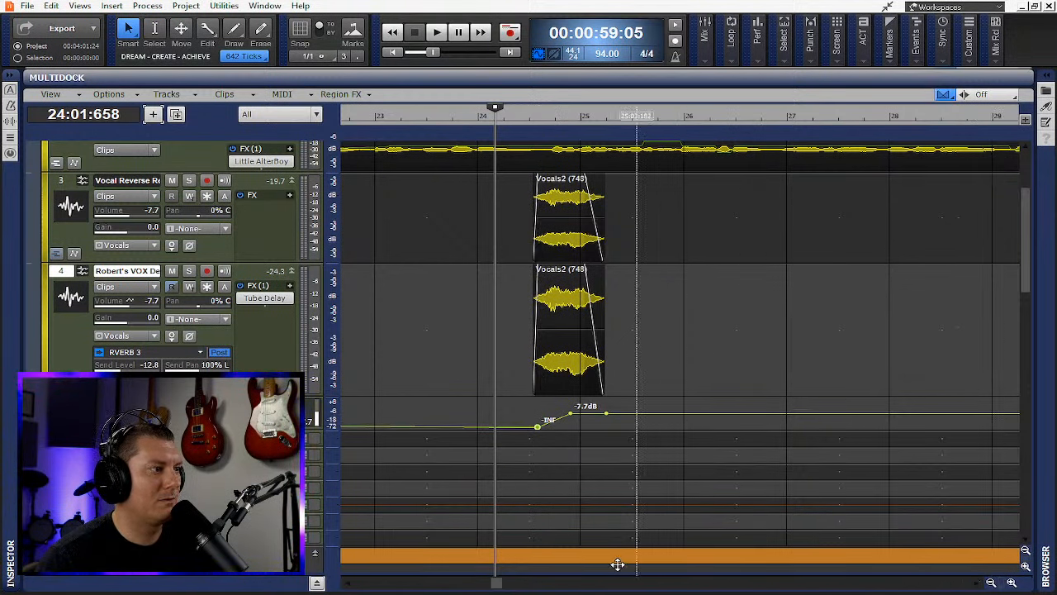
- Shape track 4's volume at the Verse 3 clip to climb from -INF to -6.3 dB and settle at -7.7 dB, checking it by playback
left_click_drag(496, 582, 604, 572)
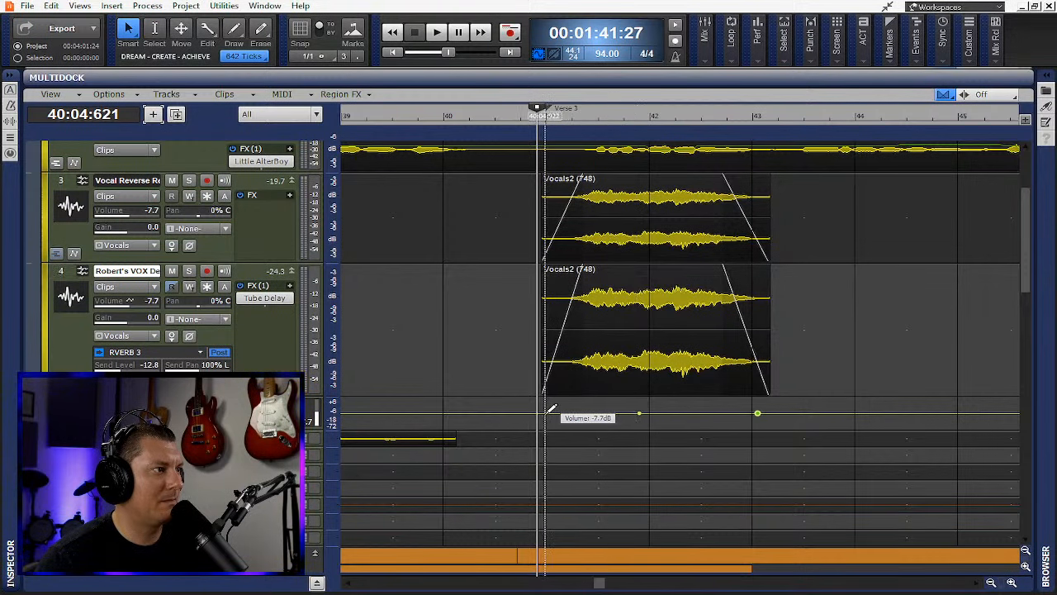
left_click_drag(547, 413, 619, 427)
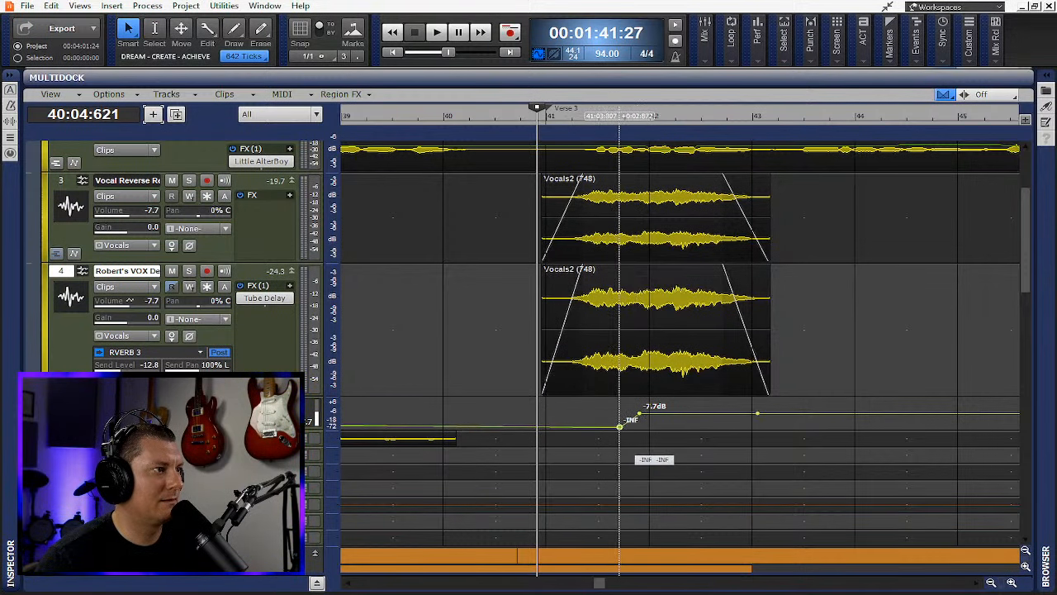
key("space")
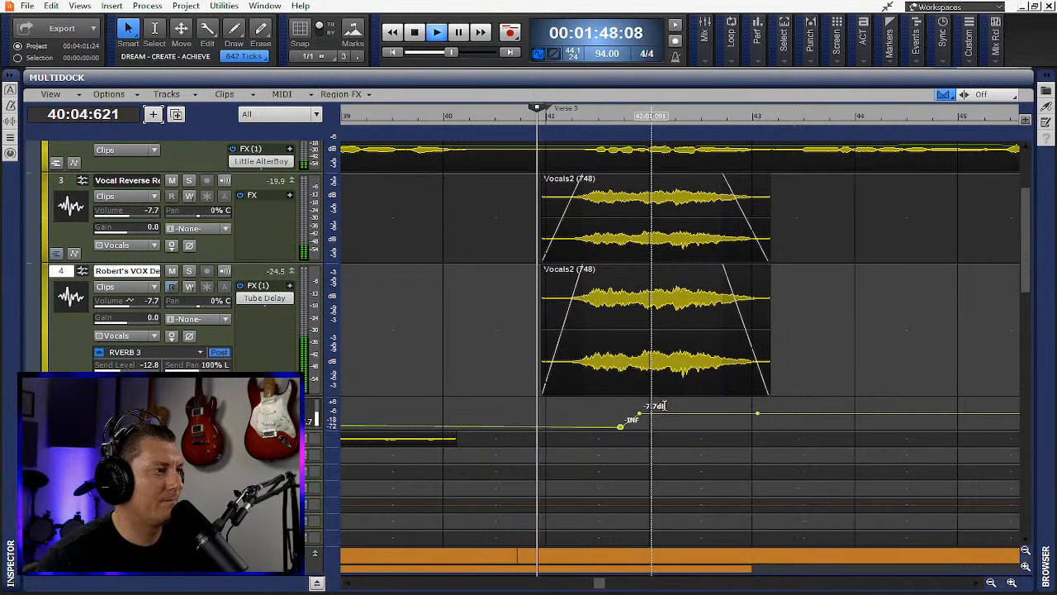
key("space")
left_click_drag(651, 412, 673, 403)
key("space")
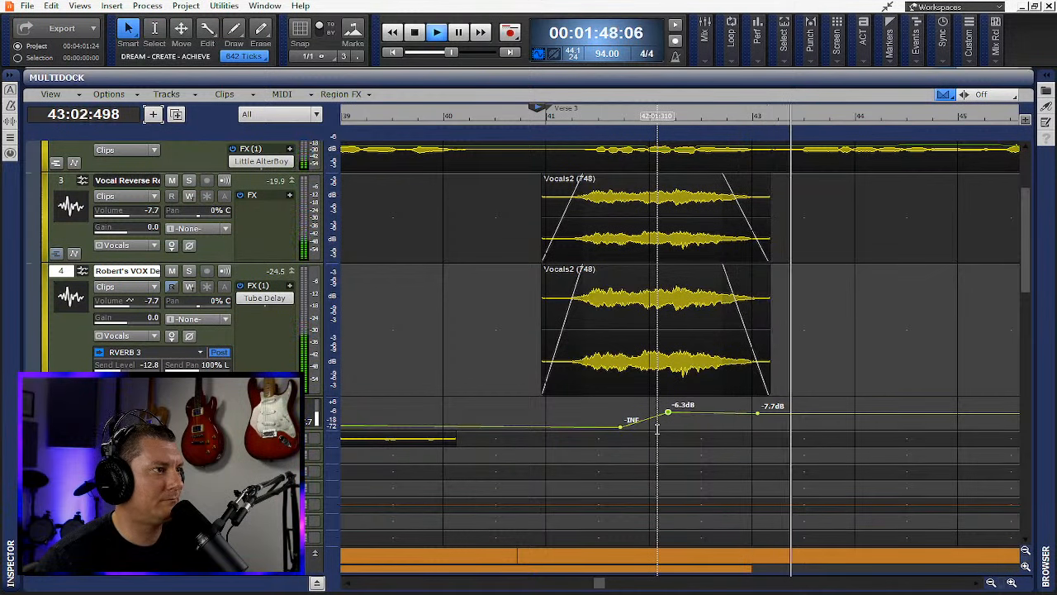
- Add track 4 volume rises from -INF to -7.7 dB at the reversed clips near bars 48 and 53
scroll(836, 421, "down", 2)
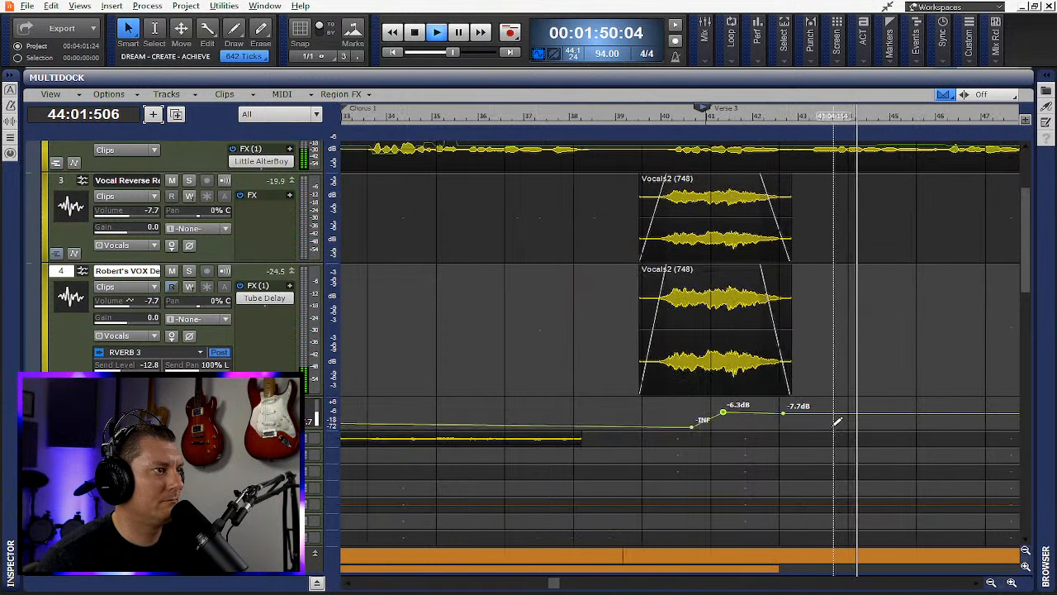
scroll(837, 421, "down", 2)
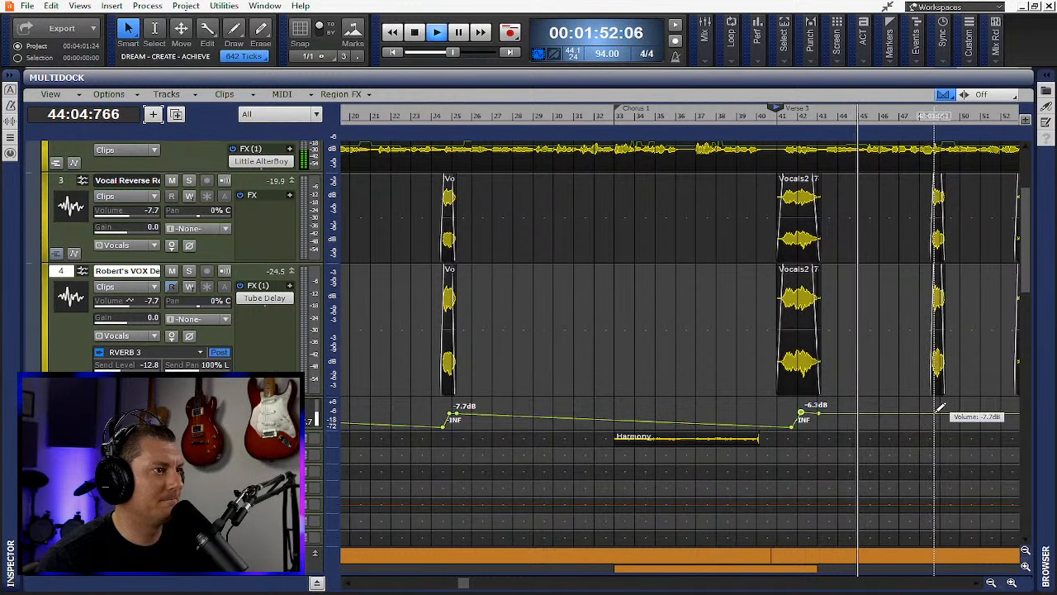
scroll(940, 406, "up", 4)
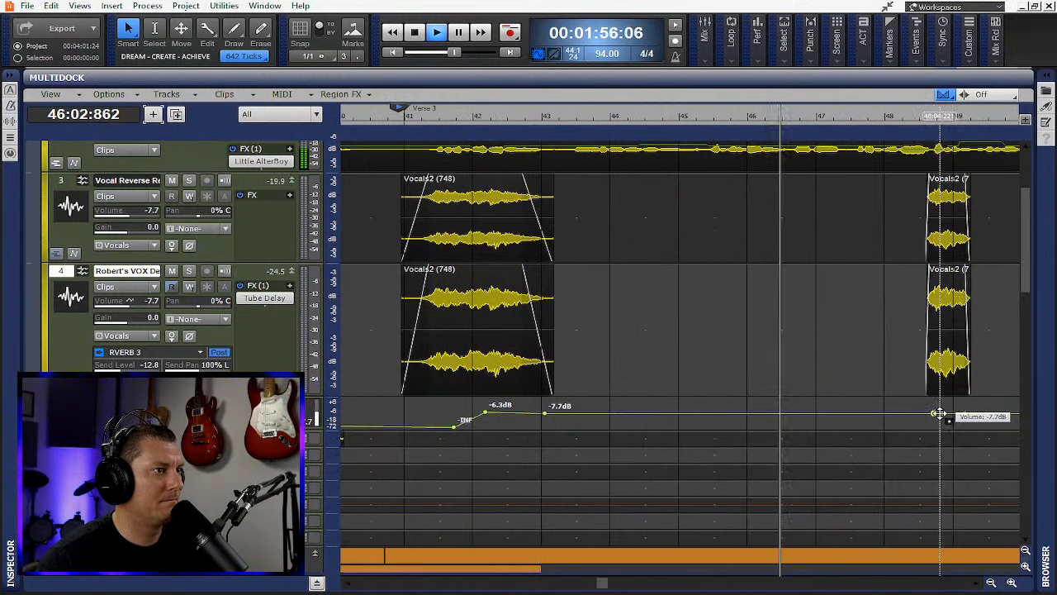
left_click_drag(939, 413, 931, 426)
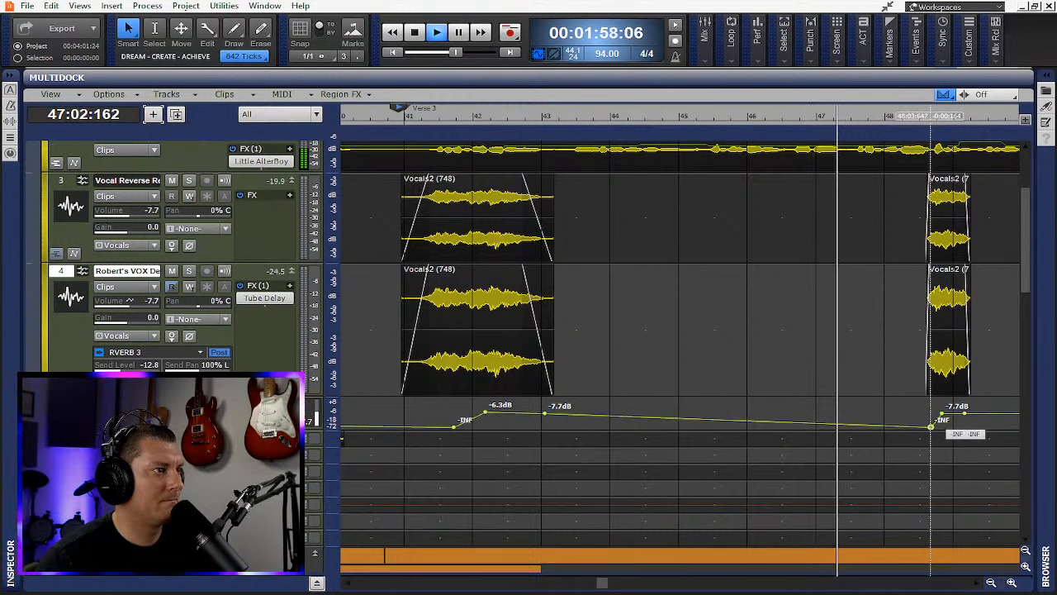
left_click(977, 583)
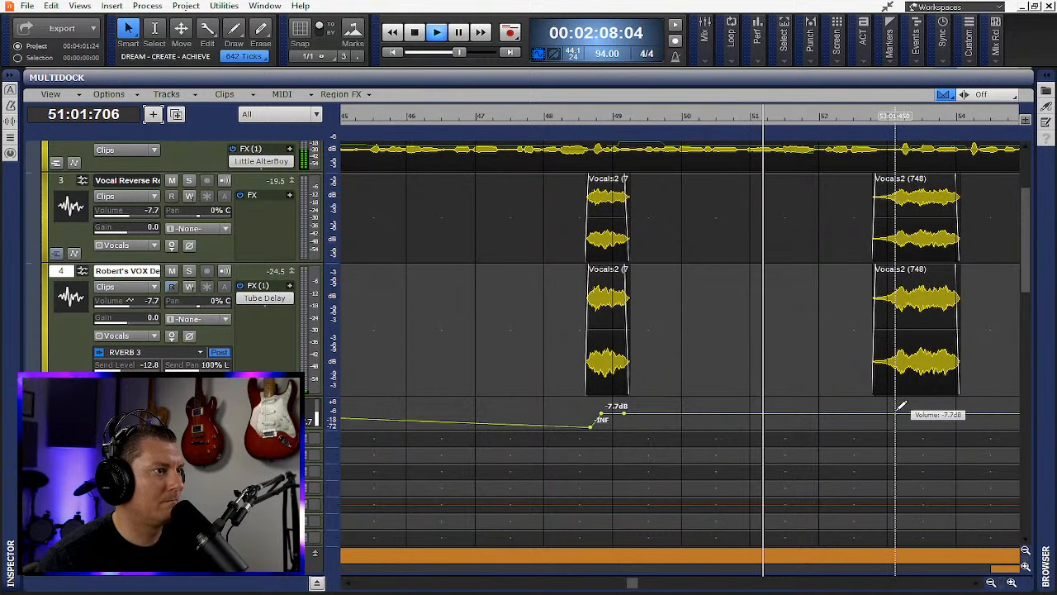
left_click_drag(896, 412, 911, 427)
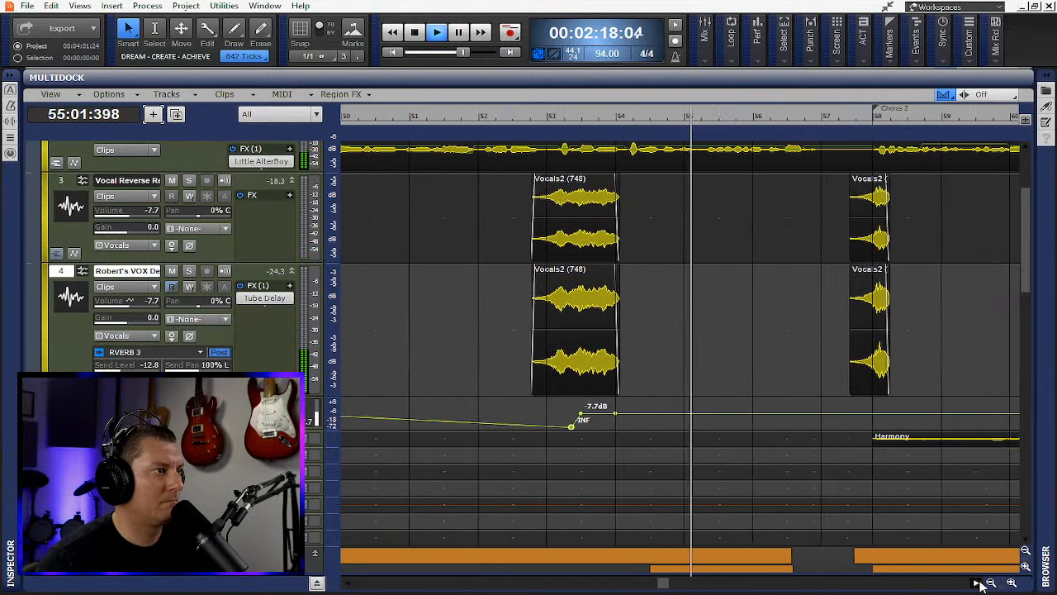
- Try to lower the volume segment over the end of the bar 53 clip to -9.7 dB with the Move tool
key("t")
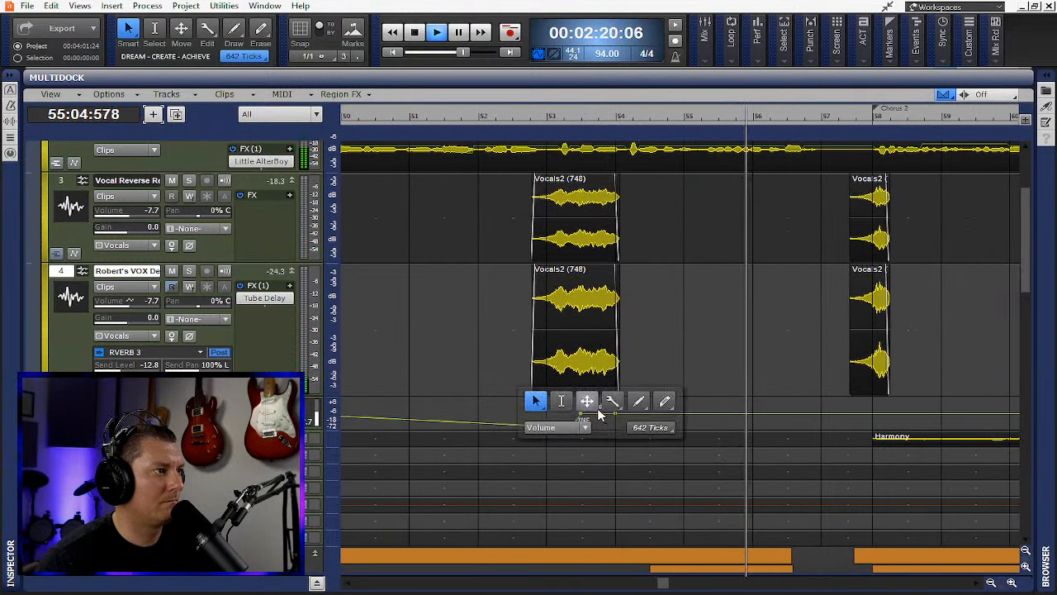
left_click(588, 403)
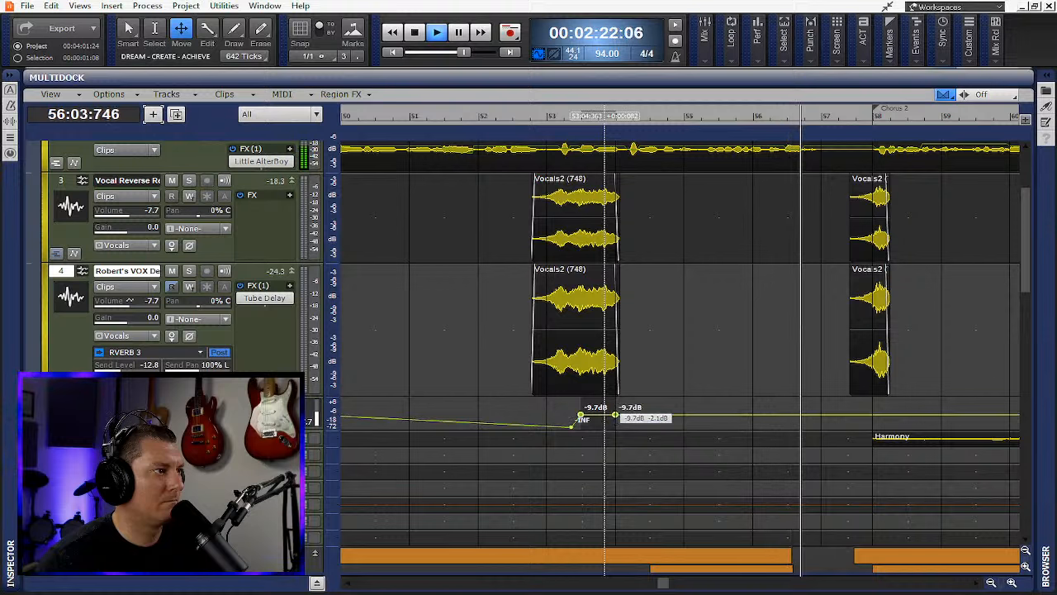
left_click_drag(612, 412, 640, 406)
- Add a -7.7 dB volume node just after the bar 53 clip and lower the segment over the clip's end to -11.9 dB
key("t")
left_click(570, 397)
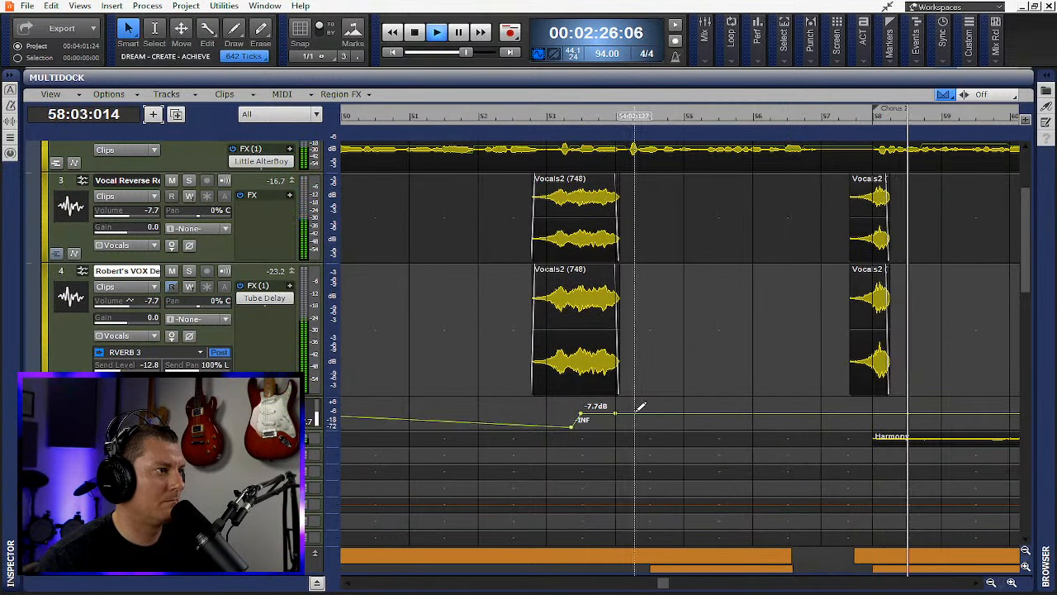
key("t")
left_click(584, 401)
left_click_drag(584, 412, 583, 420)
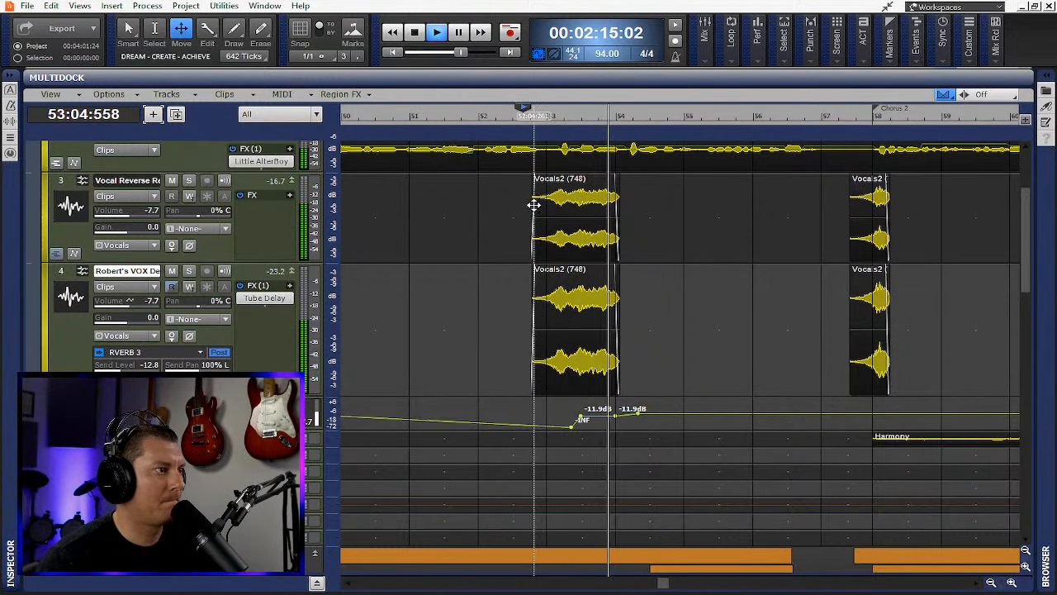
- Switch to the Smart tool and raise track 4's volume from -INF to -7.7 dB at the reversed clip entering Chorus 2
key("t")
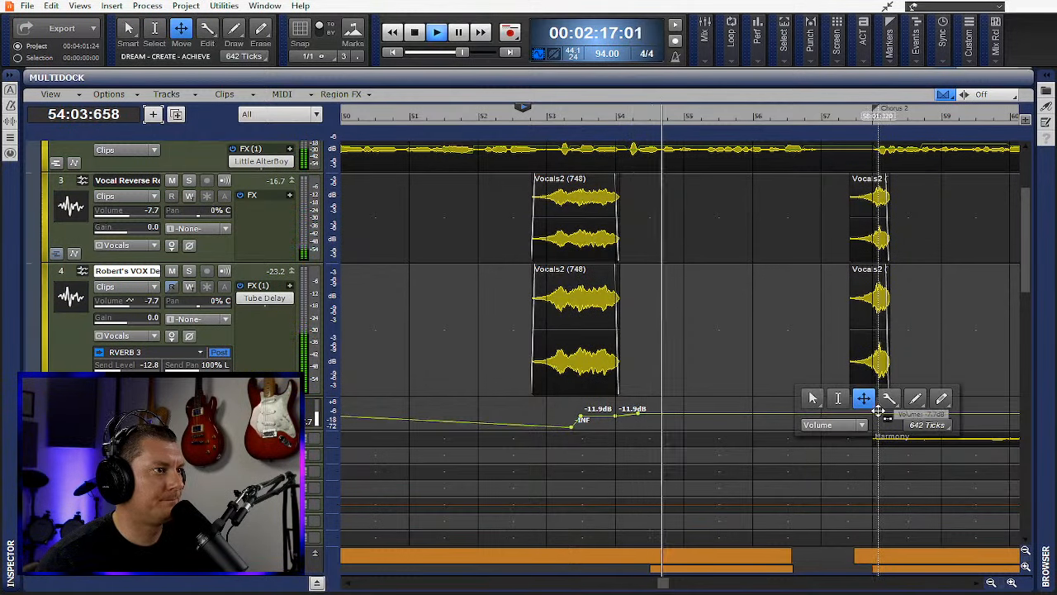
left_click(811, 399)
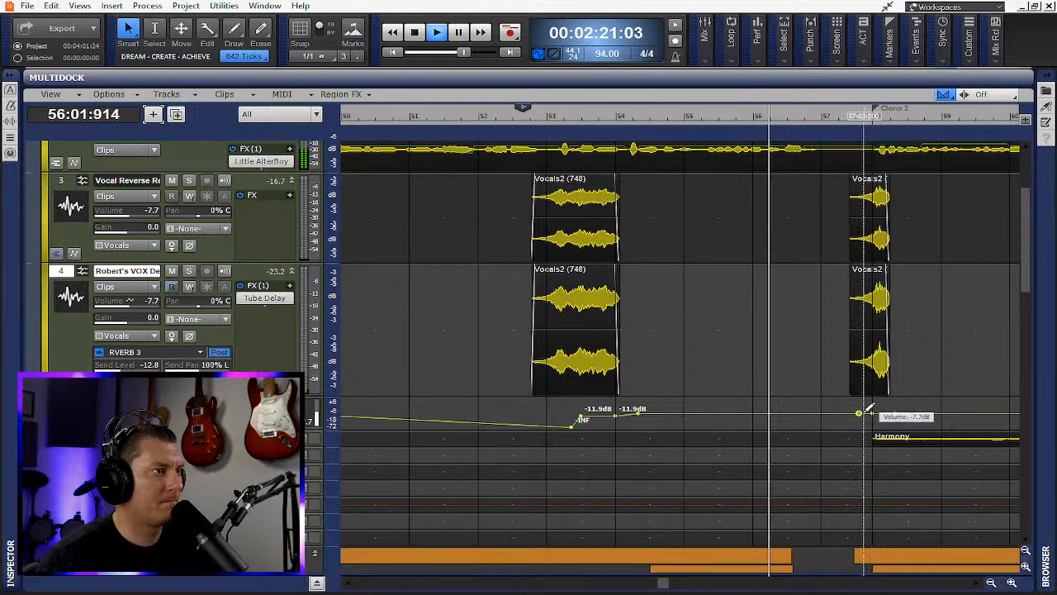
left_click_drag(861, 412, 864, 426)
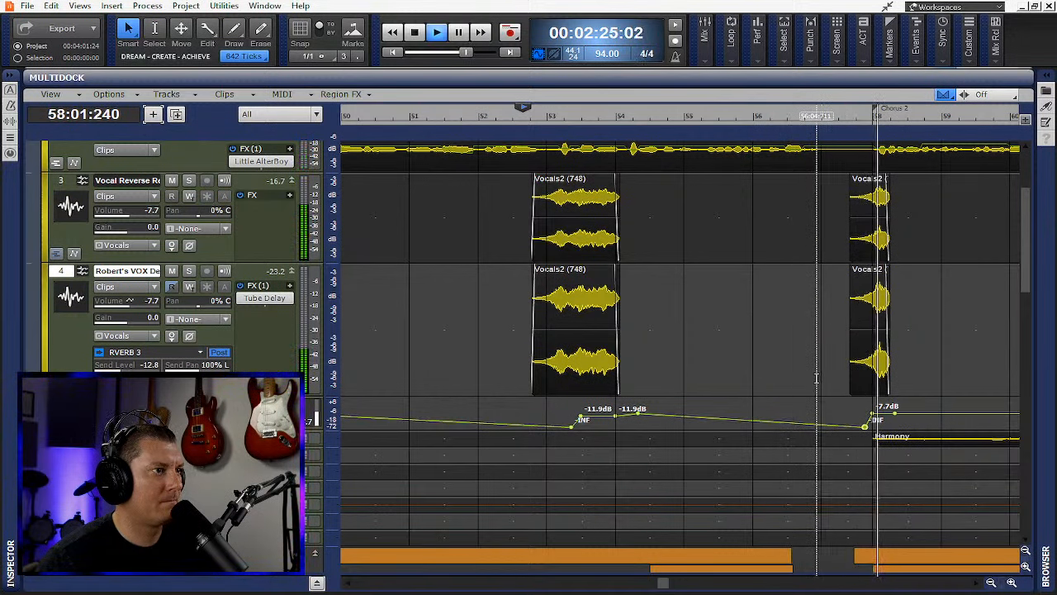
left_click(990, 583)
left_click(991, 583)
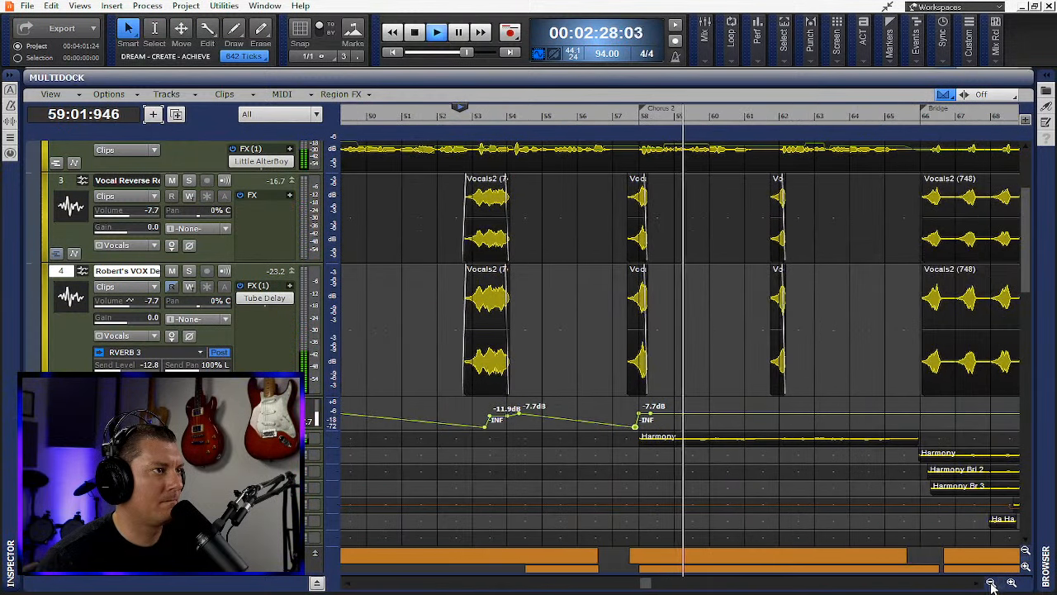
- Add volume nodes on track 4 that rise from -INF to -7.7 dB at the reversed clip near bar 62
left_click(777, 413)
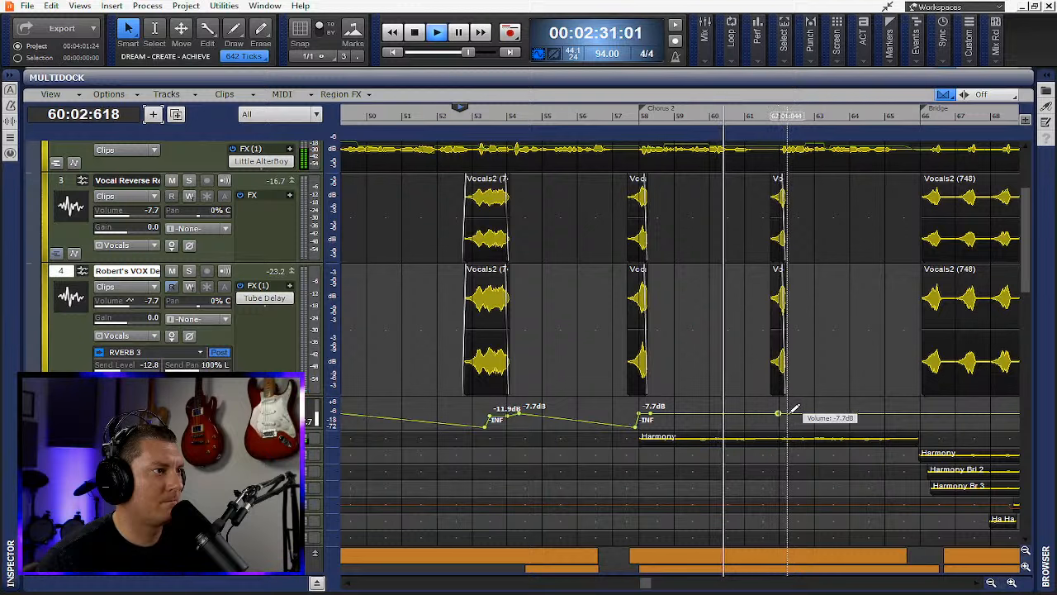
left_click(789, 413)
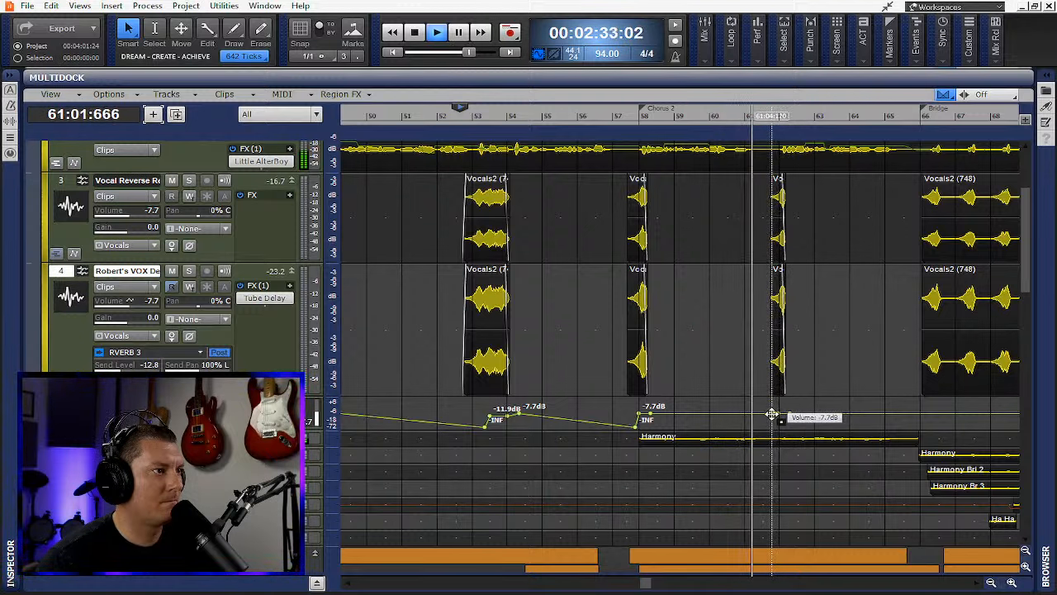
left_click_drag(778, 413, 776, 426)
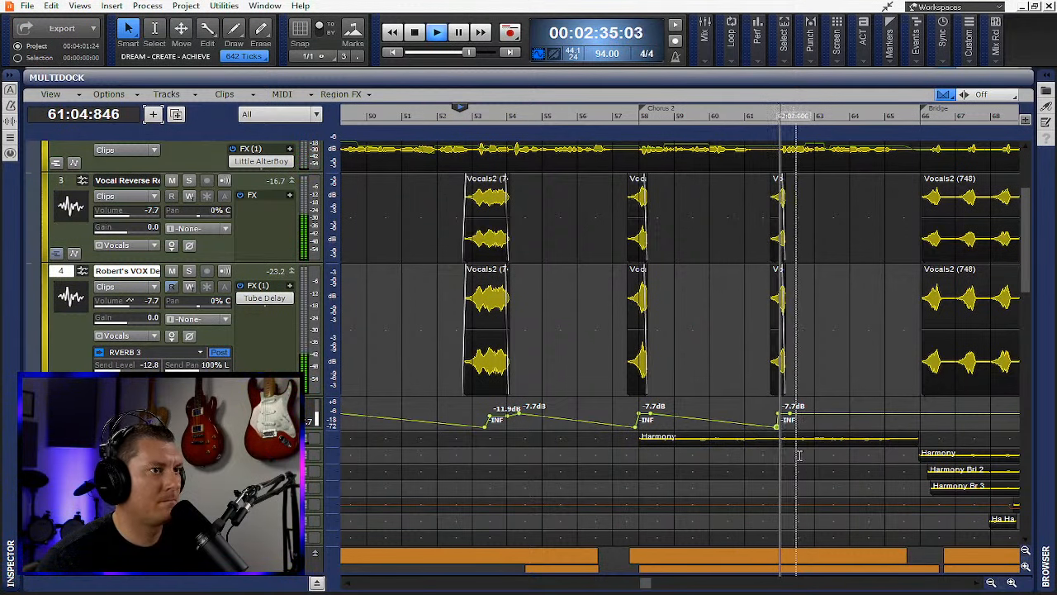
- Add paired volume nodes around the bridge clip on track 4 and lower the segment between them to -INF with the Move tool
scroll(800, 401, "left", 1)
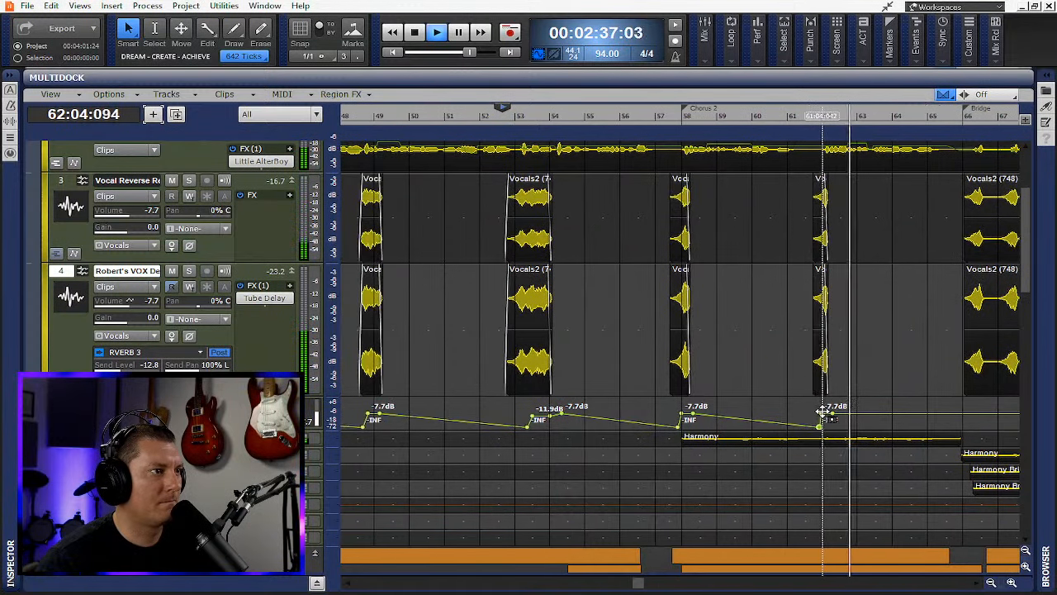
scroll(818, 405, "left", 1)
scroll(831, 410, "down", 4)
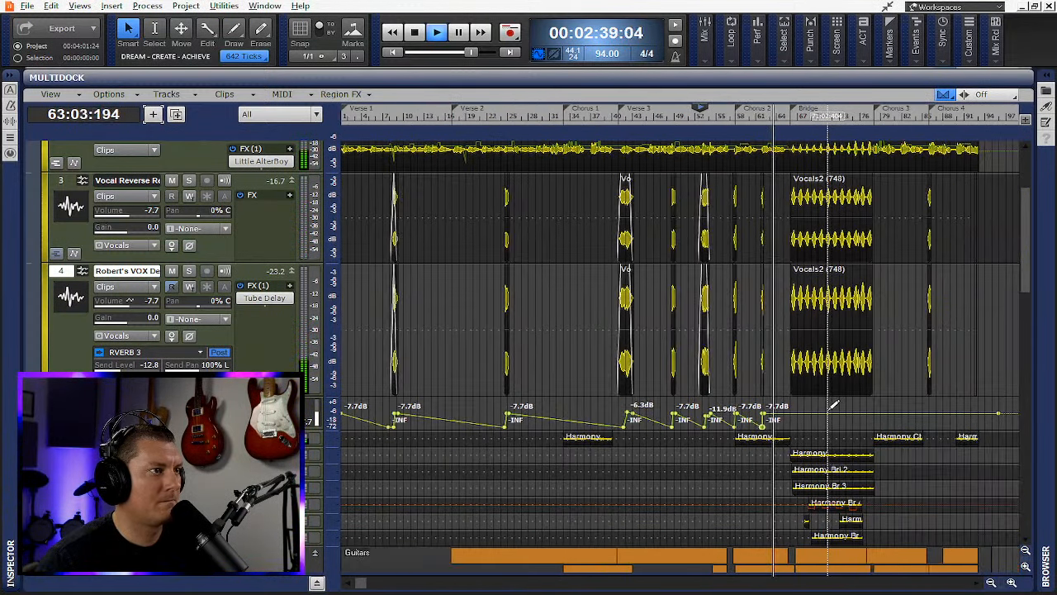
scroll(829, 410, "up", 3)
scroll(718, 417, "left", 4)
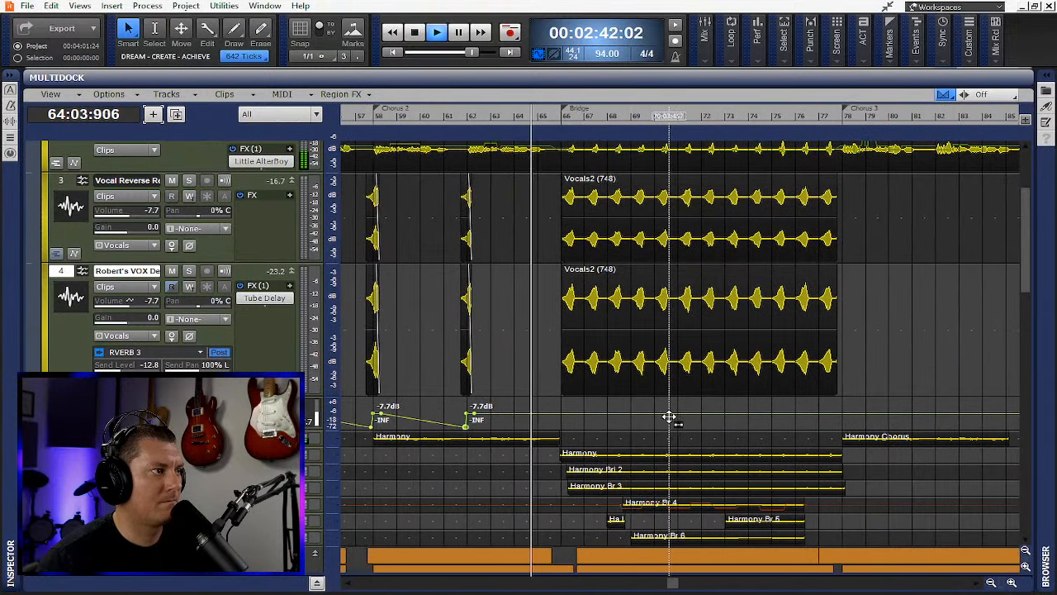
left_click(560, 413)
left_click(545, 413)
left_click(850, 413)
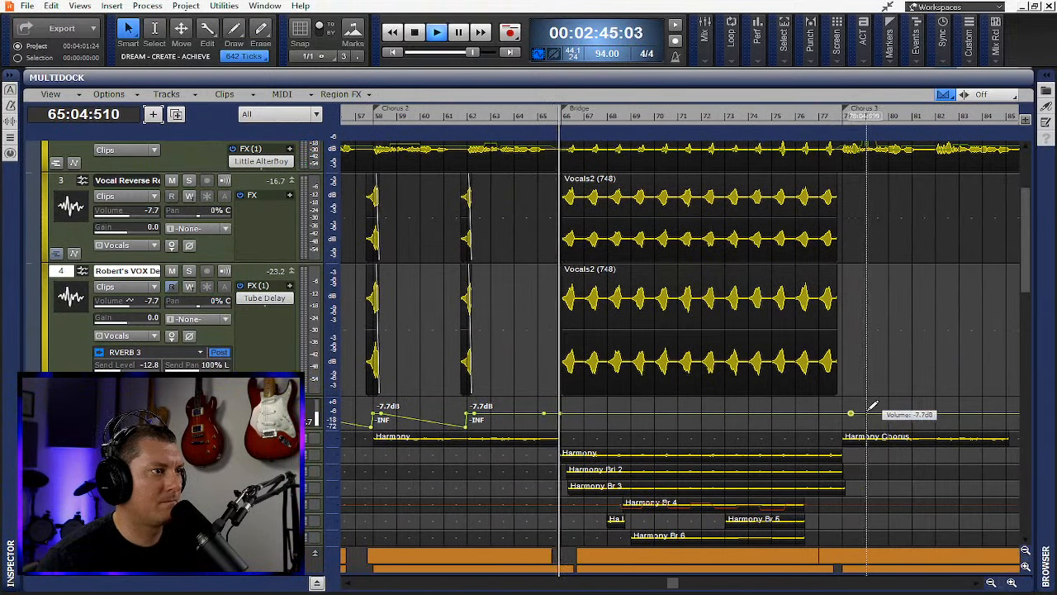
left_click(866, 413)
middle_click(742, 414)
left_click(731, 400)
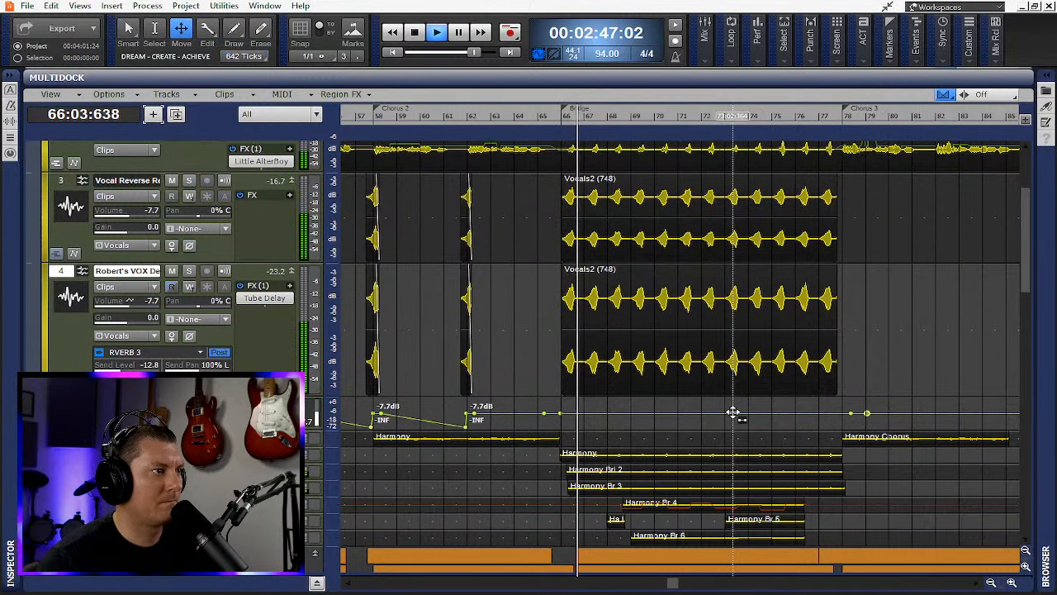
left_click_drag(735, 413, 734, 429)
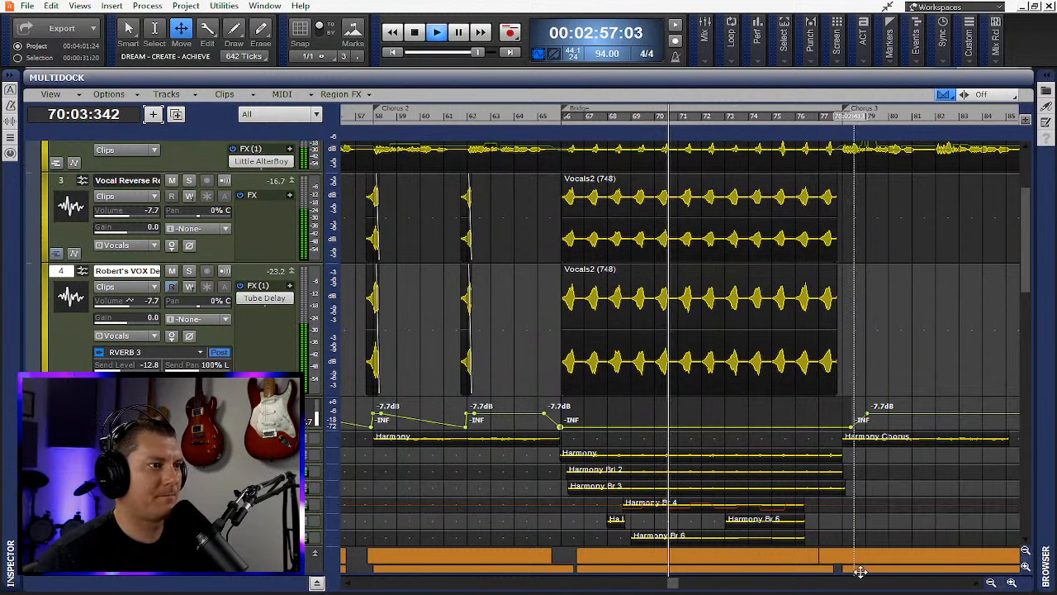
- Examine track 4's reversed clips and volume automation from the end of the bridge through Chorus 4
left_click(977, 583)
left_click(977, 583)
left_click(977, 583)
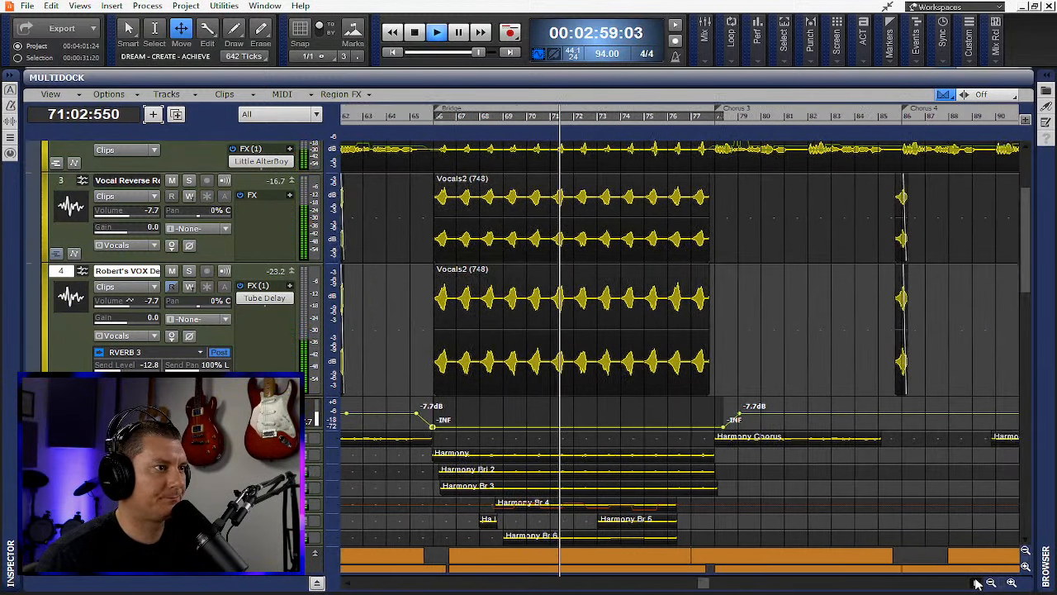
left_click(977, 583)
left_click(977, 583)
left_click(977, 583)
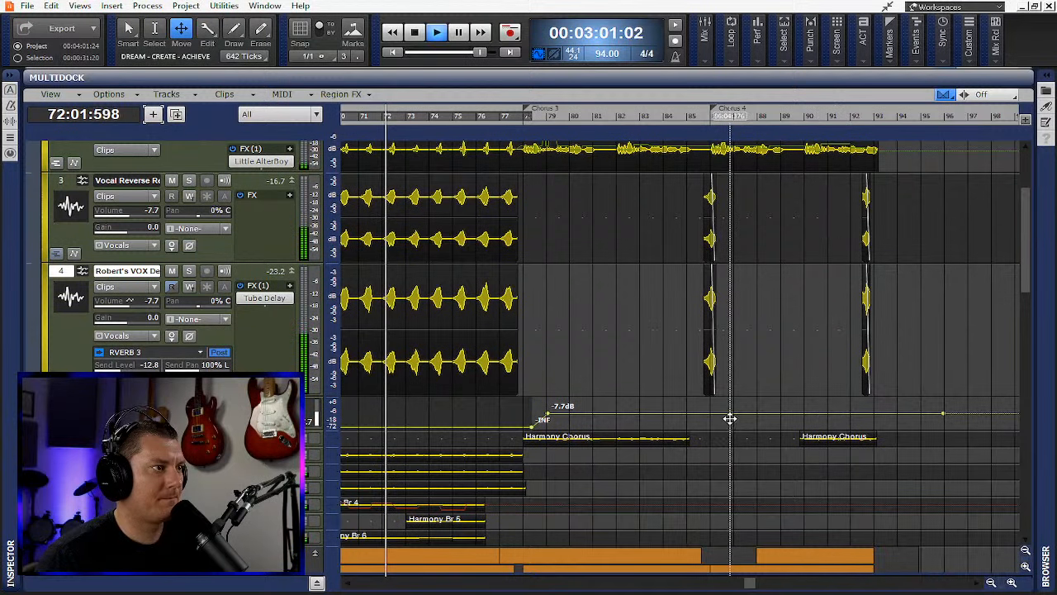
scroll(734, 418, "left", 1)
scroll(738, 418, "up", 2)
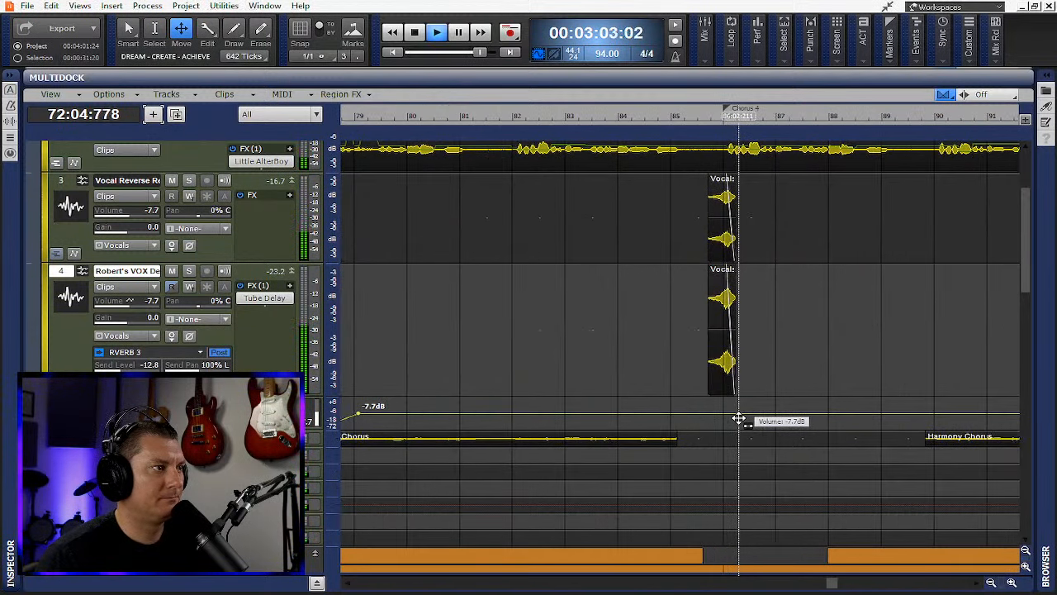
- Add volume nodes near bar 77 on track 4, raise the segment over the bridge's last swell to 1.2 dB and play from bar 76
scroll(739, 419, "left", 7)
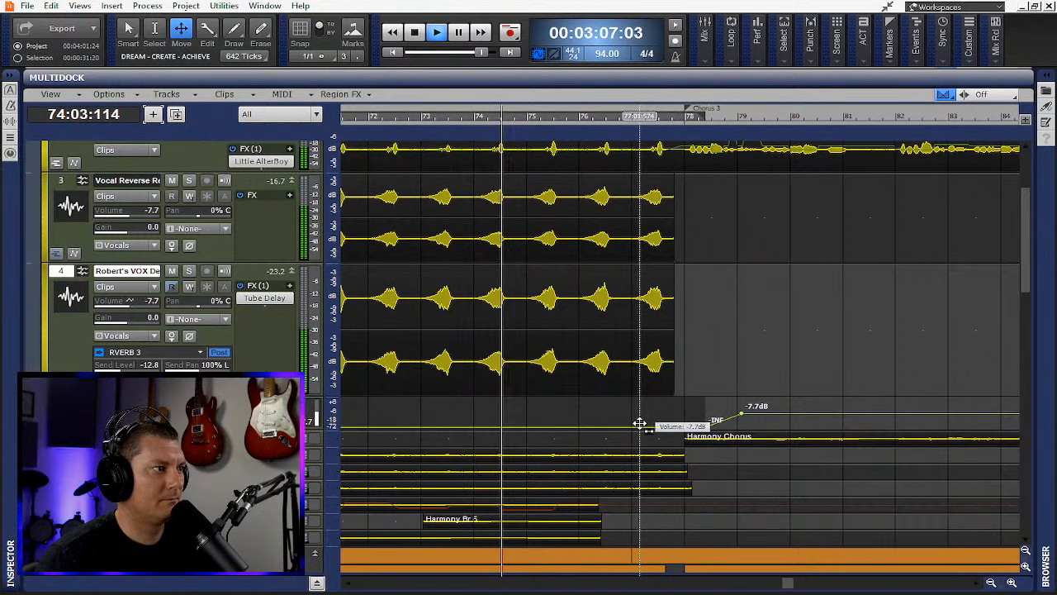
key("t")
left_click(572, 407)
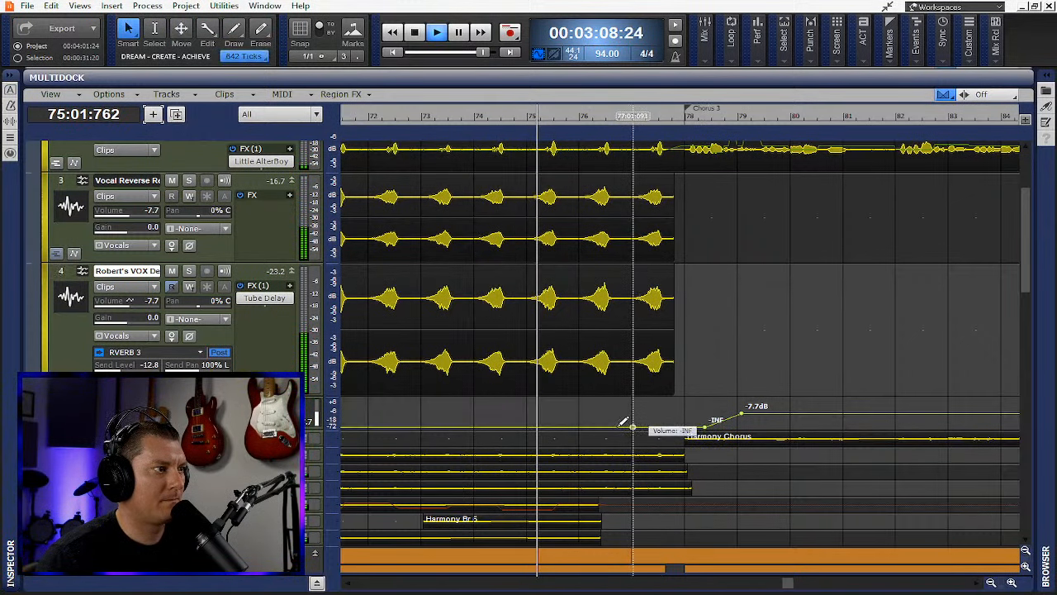
left_click(617, 426)
key("t")
left_click(675, 414)
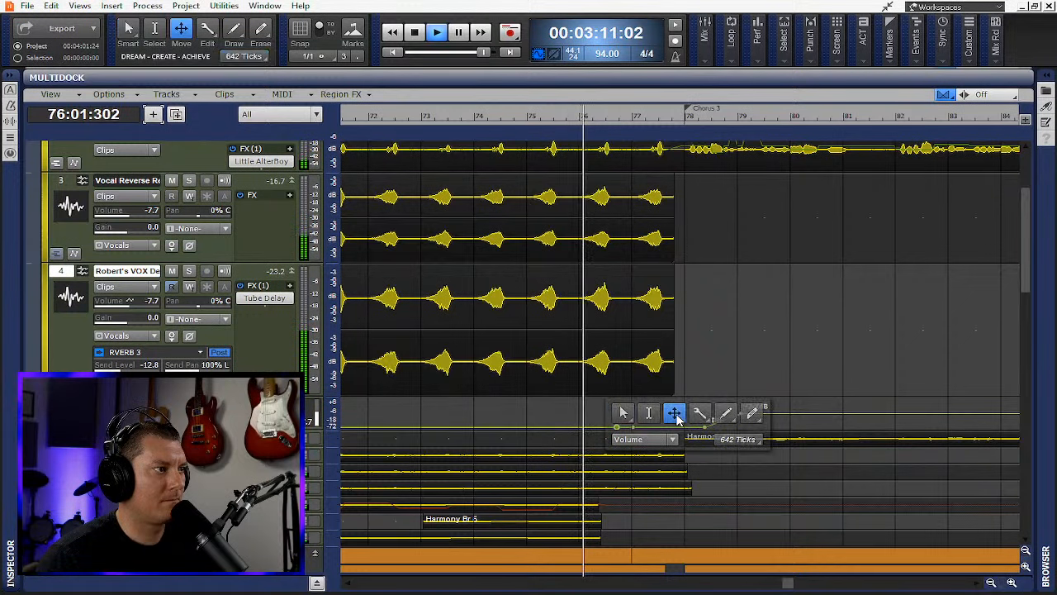
left_click_drag(691, 423, 675, 423)
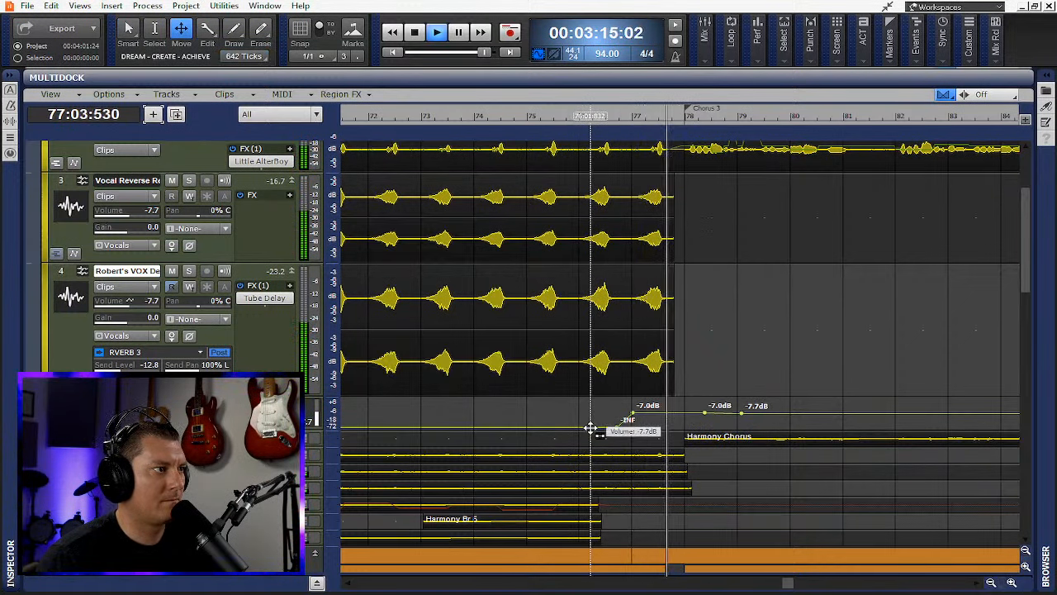
left_click_drag(665, 411, 668, 405)
left_click(607, 110)
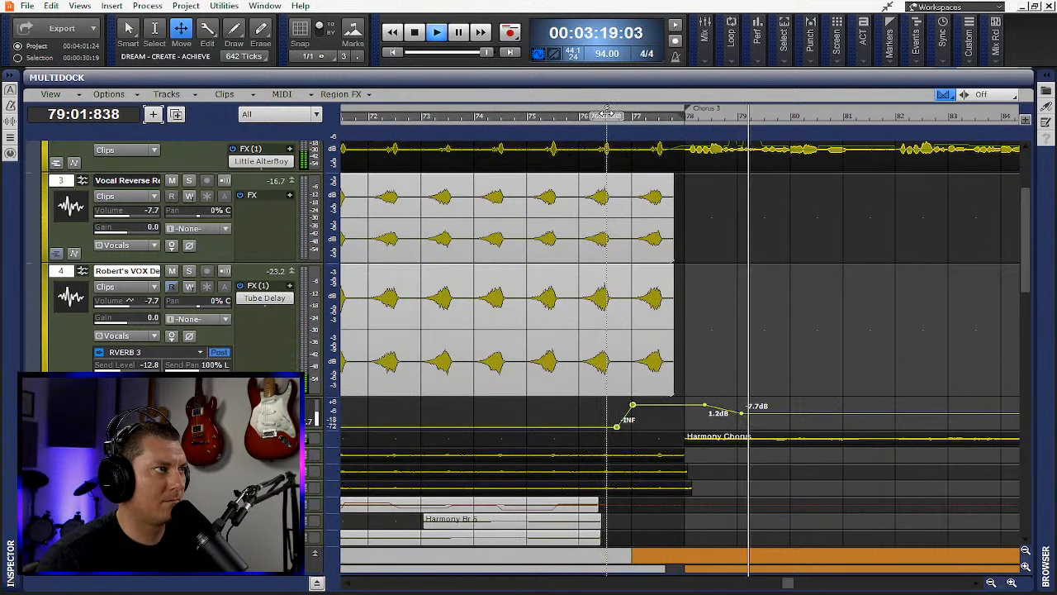
left_click(606, 119)
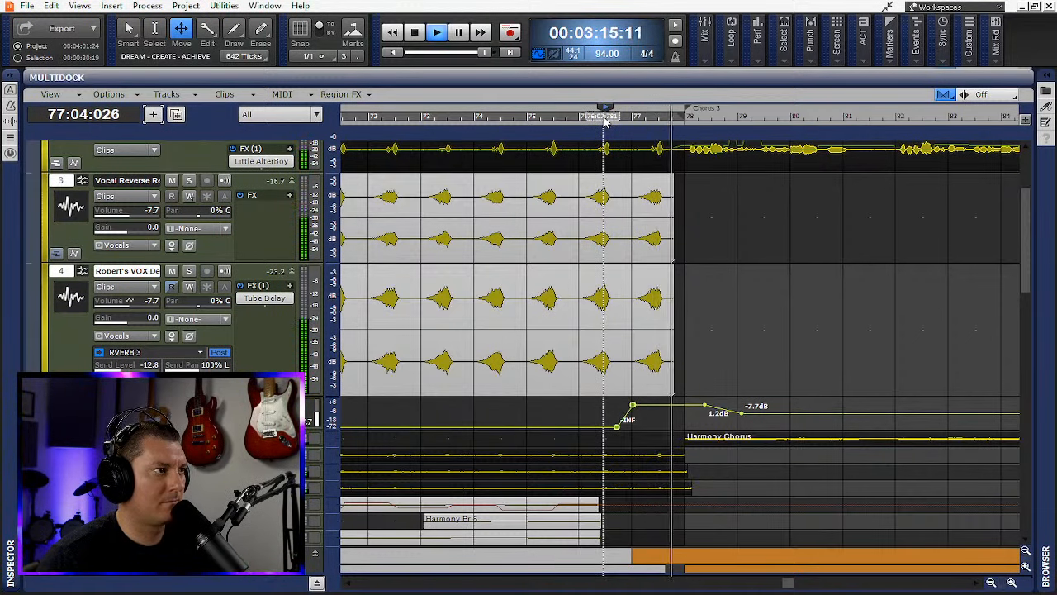
- Switch to the Smart tool and add track 4 volume rises from -INF to -7.7 dB at the reversed clips near bars 86 and 92
left_click(976, 582)
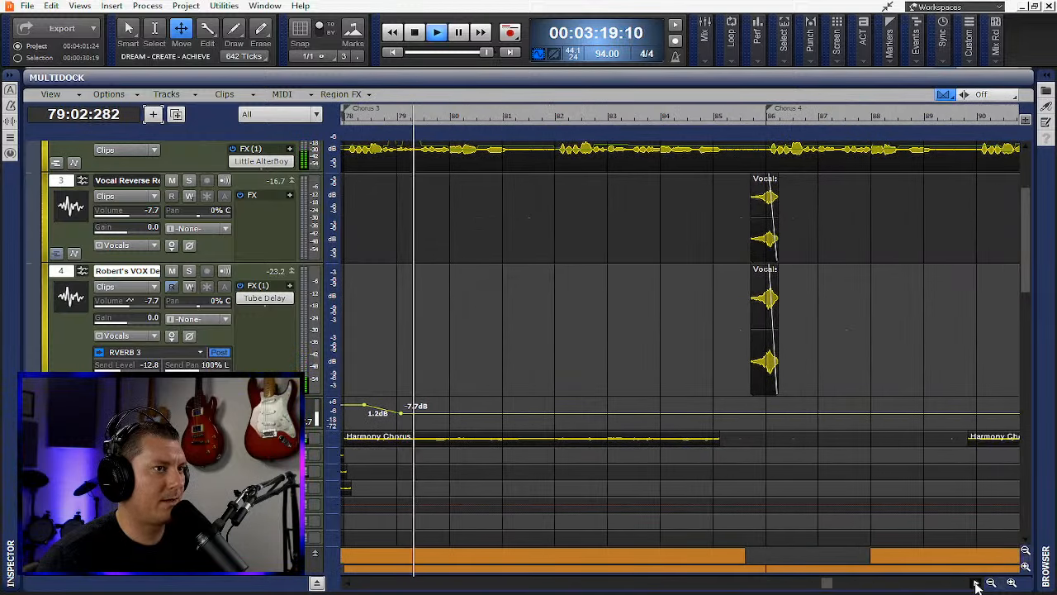
key("t")
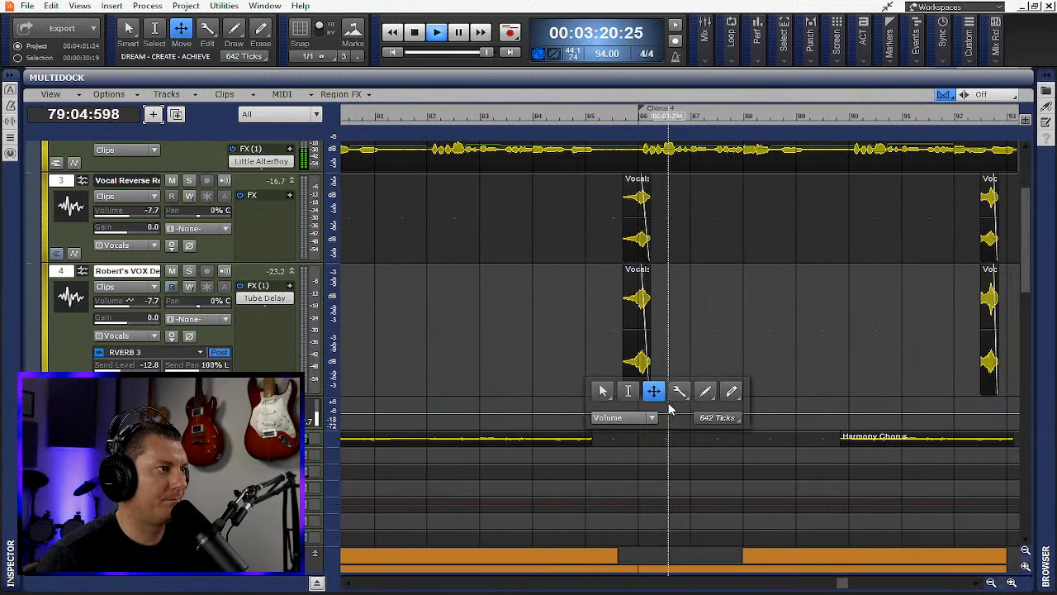
left_click(612, 397)
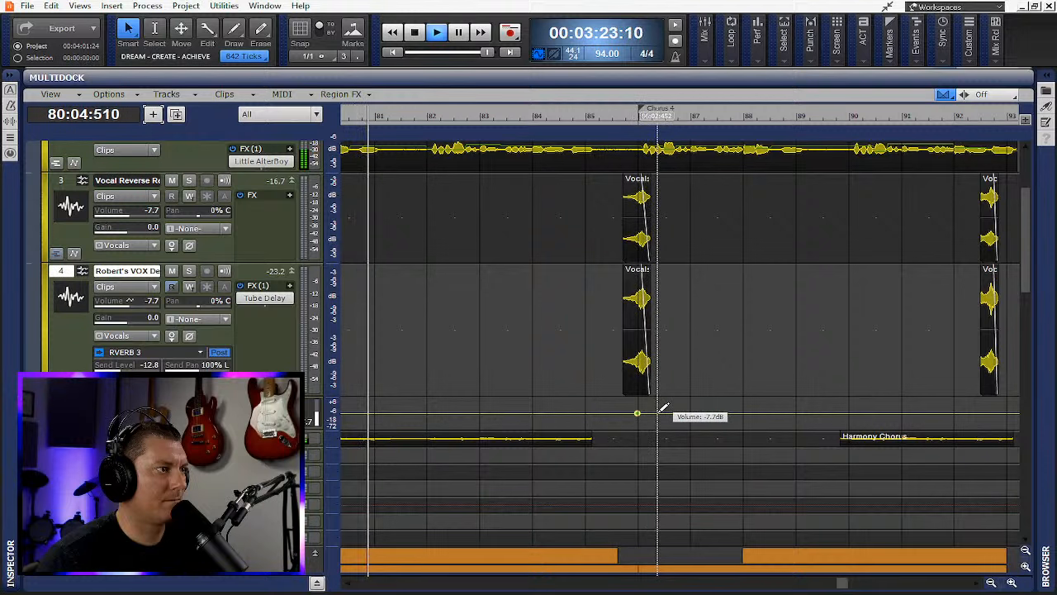
left_click_drag(630, 415, 632, 426)
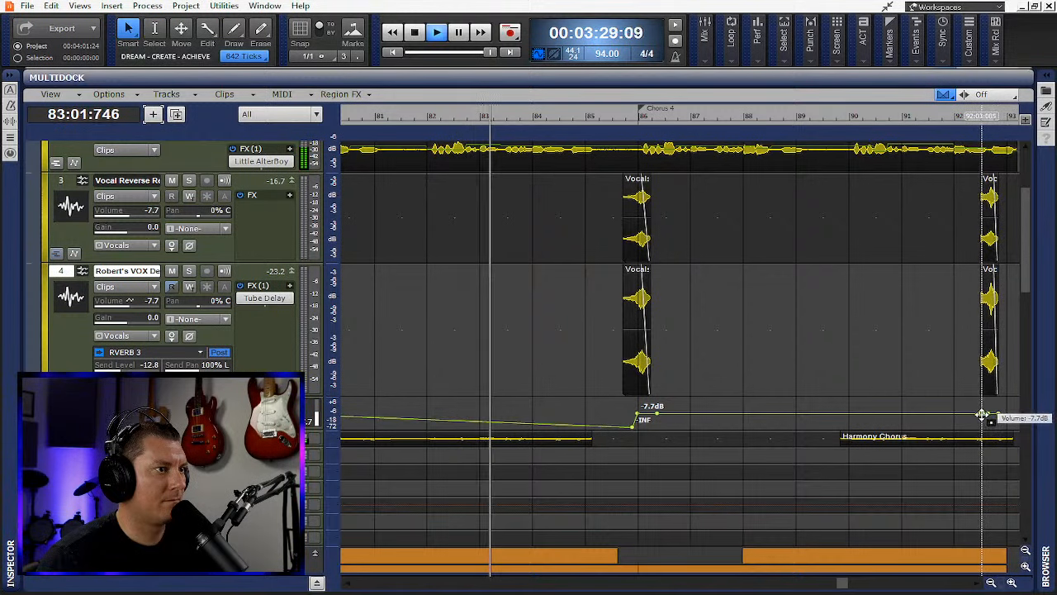
left_click_drag(981, 415, 984, 426)
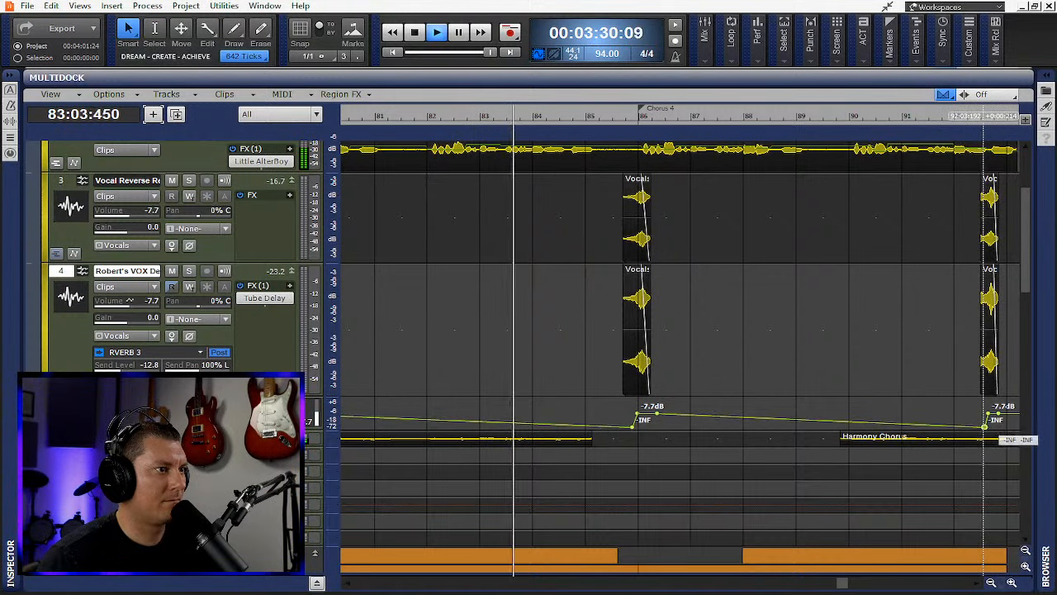
- Move track 4's final volume node back to about bar 93 at 0.5 dB, stop playback and save the project
left_click(977, 583)
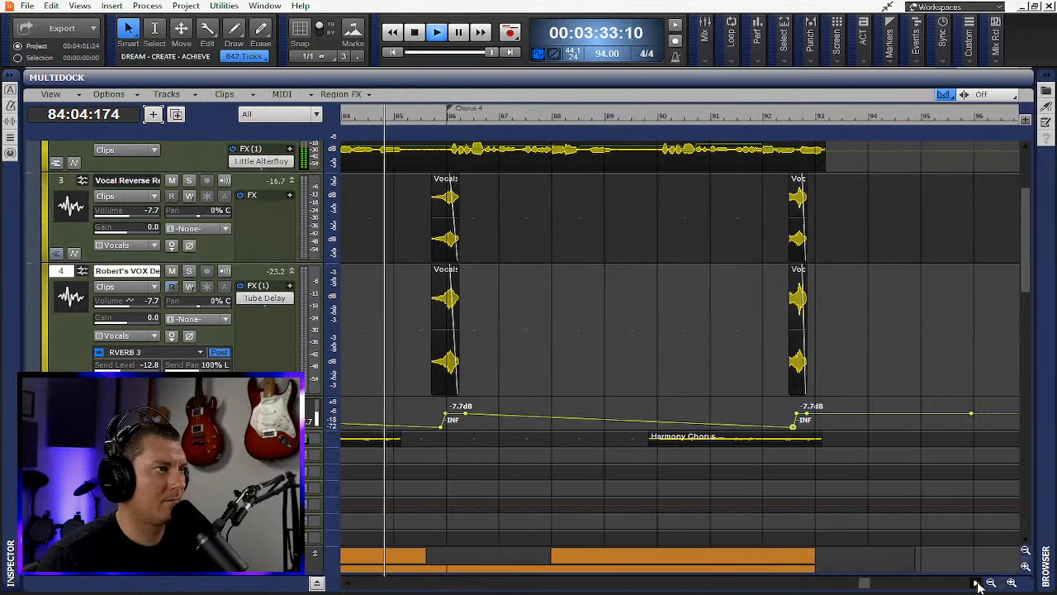
left_click(977, 584)
left_click(981, 585)
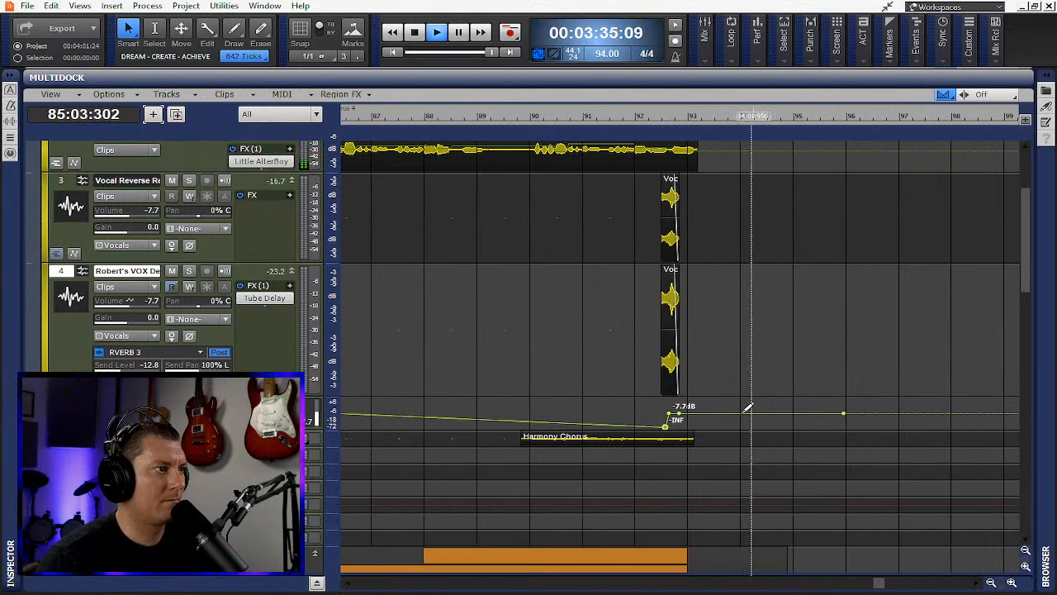
left_click_drag(843, 413, 695, 406)
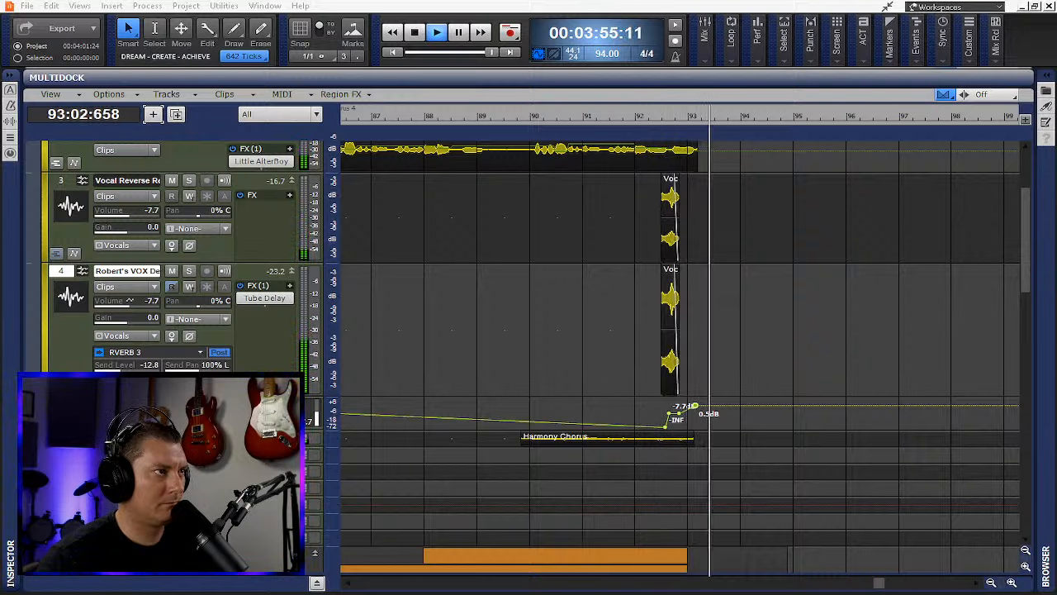
left_click(415, 33)
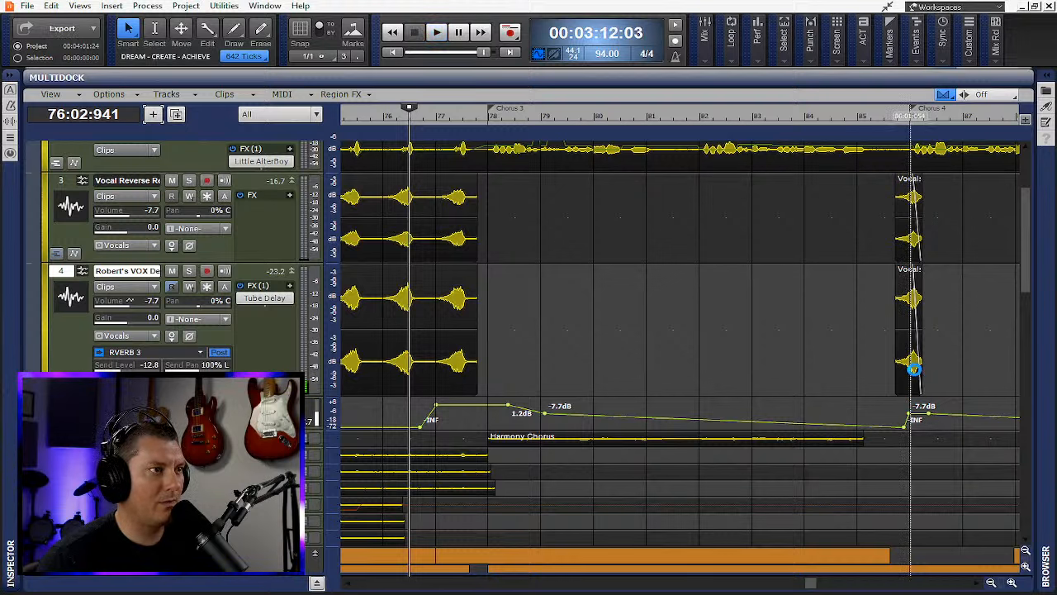
key("ctrl+s")
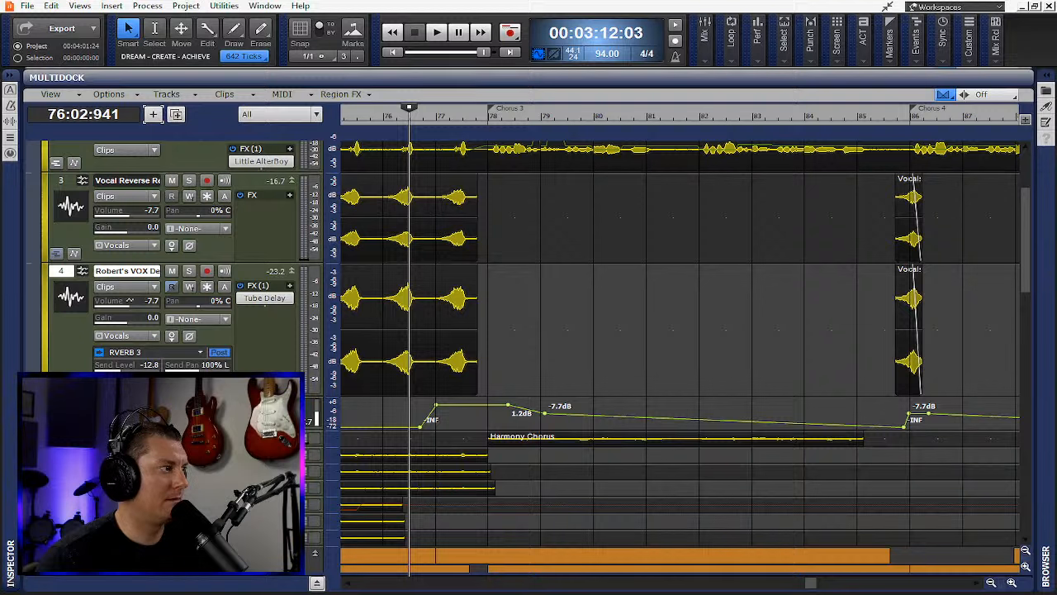
- Hide track 4's automation lane and collapse the Vocals folder
key("shift+a")
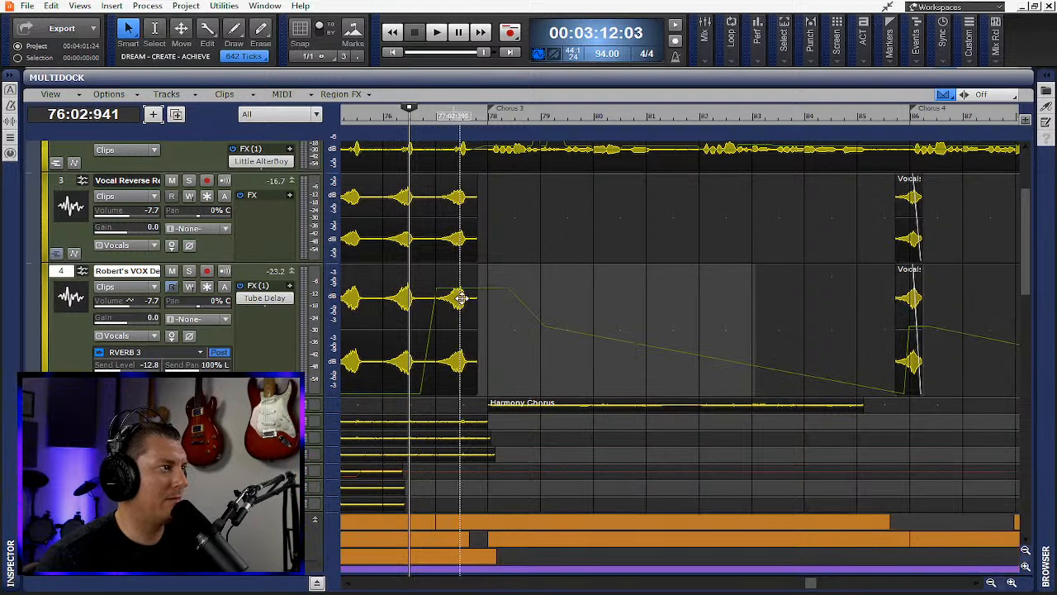
scroll(517, 366, "up", 3)
scroll(512, 366, "down", 8)
scroll(538, 361, "left", 1)
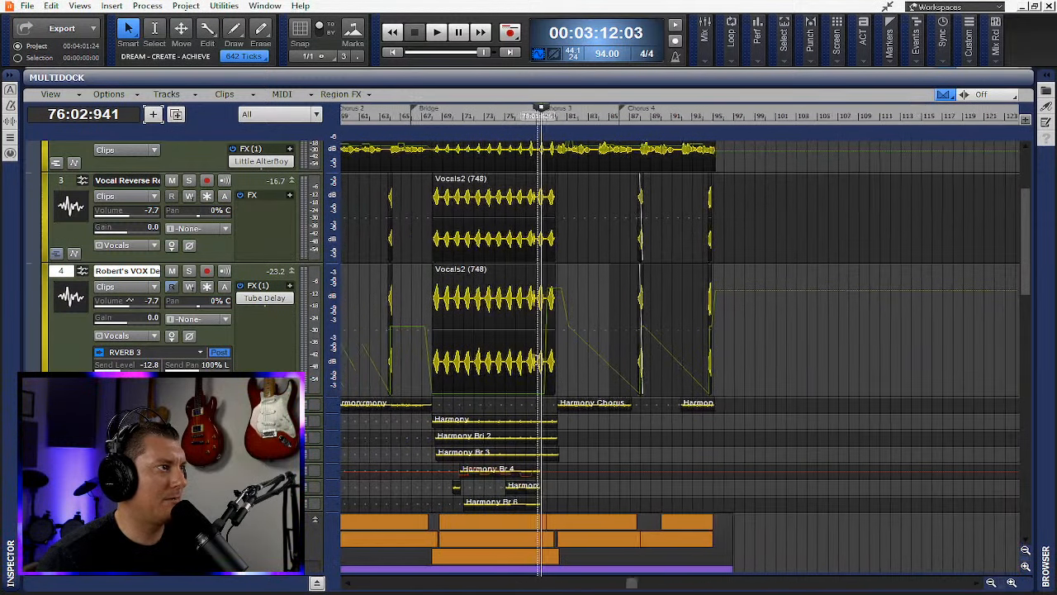
scroll(532, 360, "left", 15)
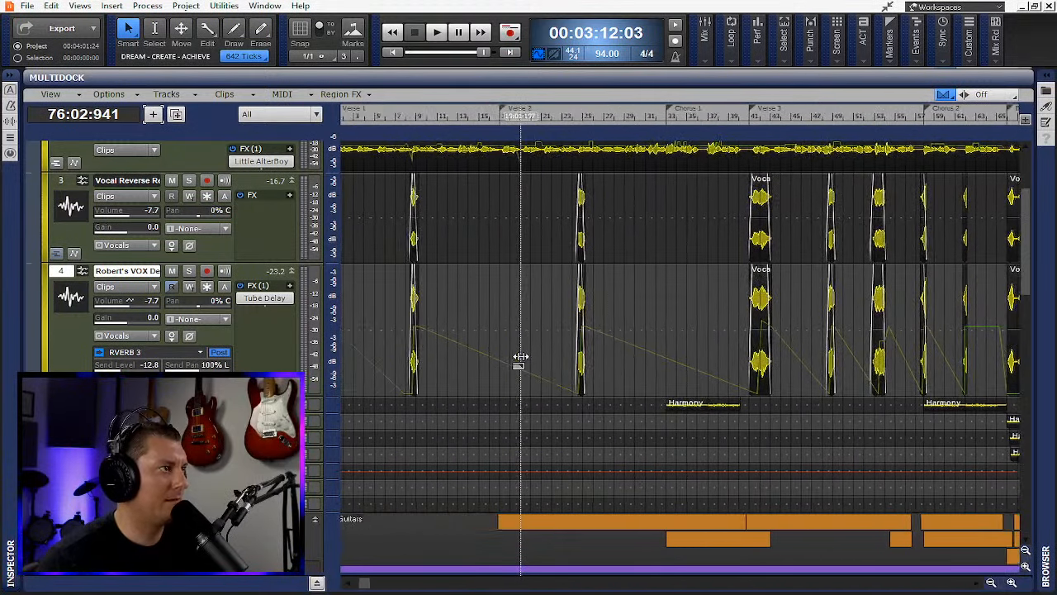
scroll(196, 220, "up", 4)
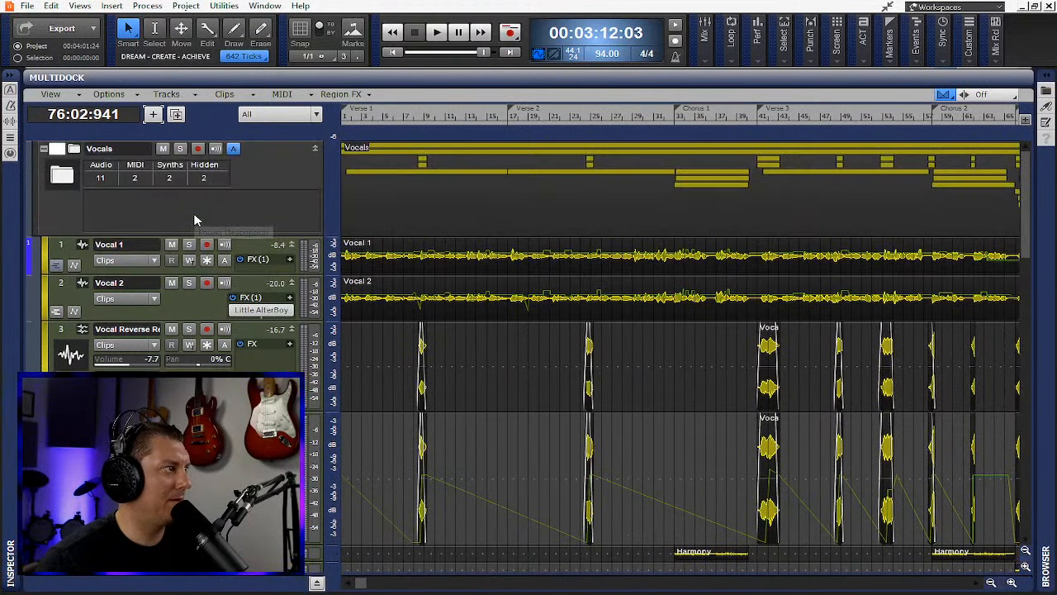
left_click(44, 149)
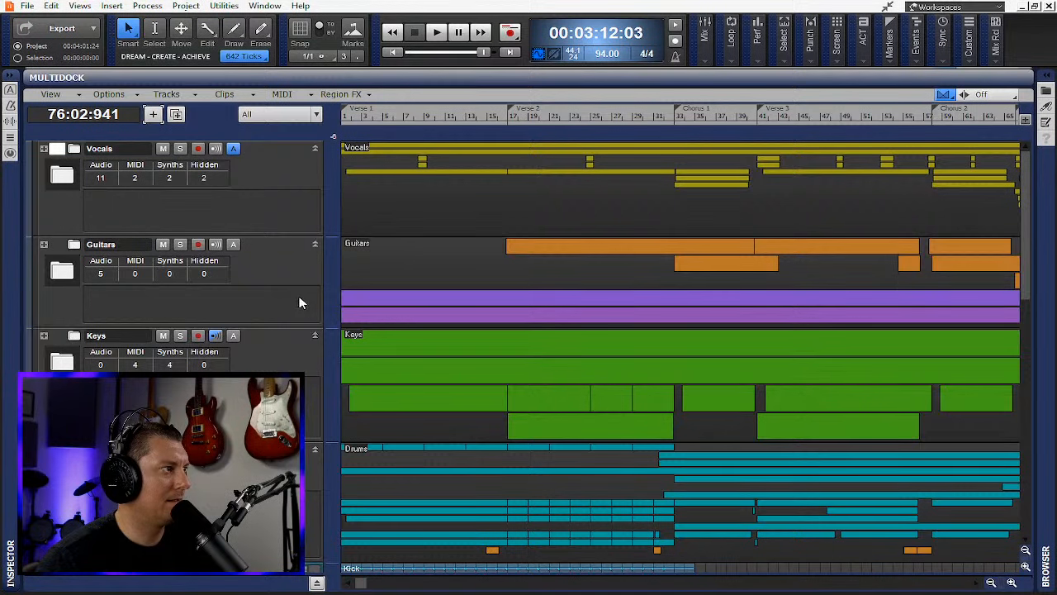
- Return playback to the project start and collapse the Drums folder
left_click(392, 32)
scroll(681, 362, "down", 6)
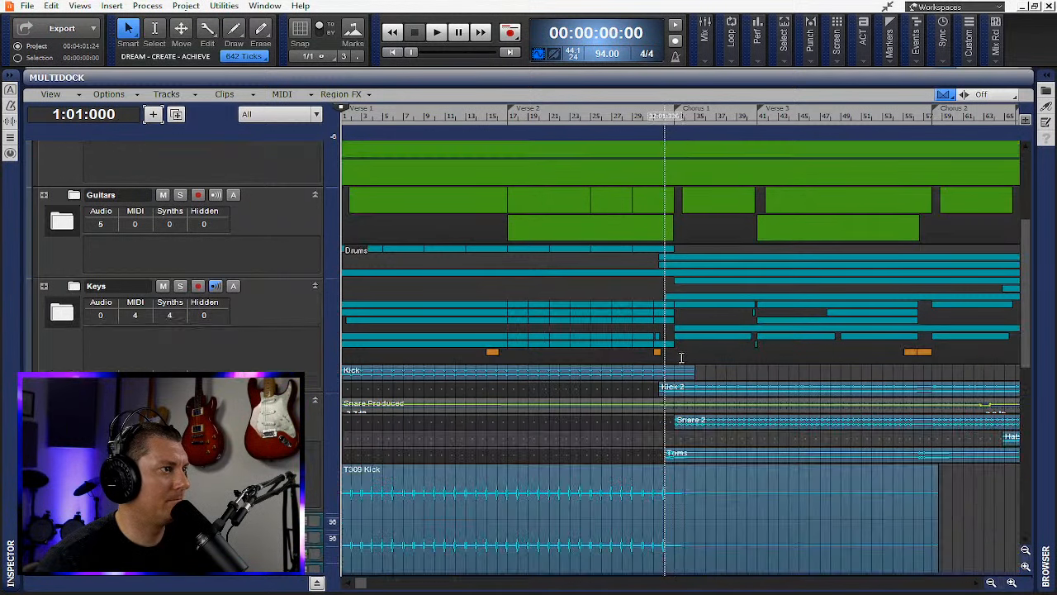
scroll(680, 362, "down", 3)
scroll(670, 361, "up", 6)
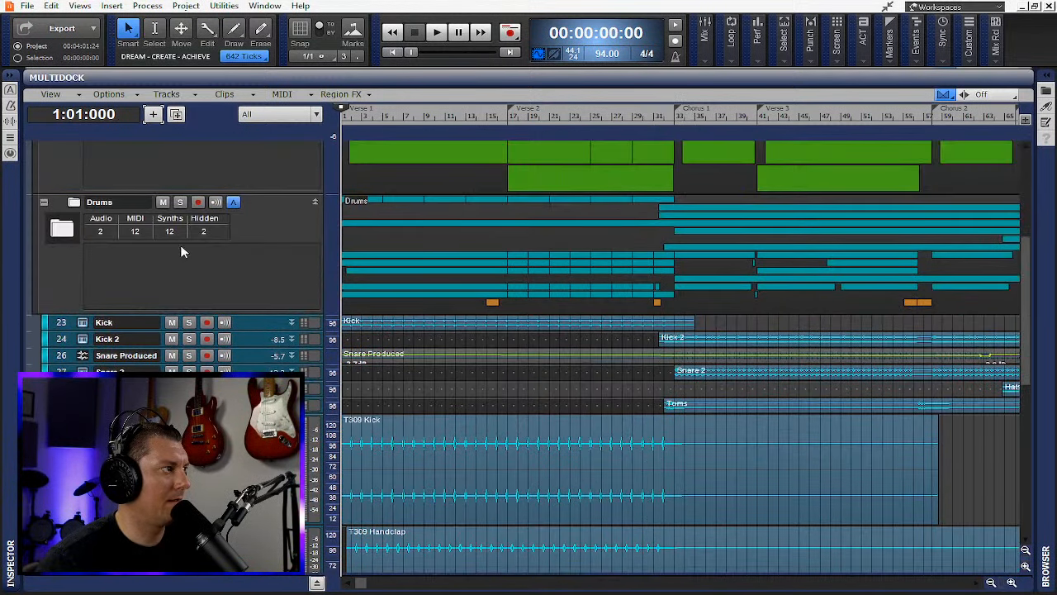
left_click(44, 202)
scroll(52, 206, "up", 5)
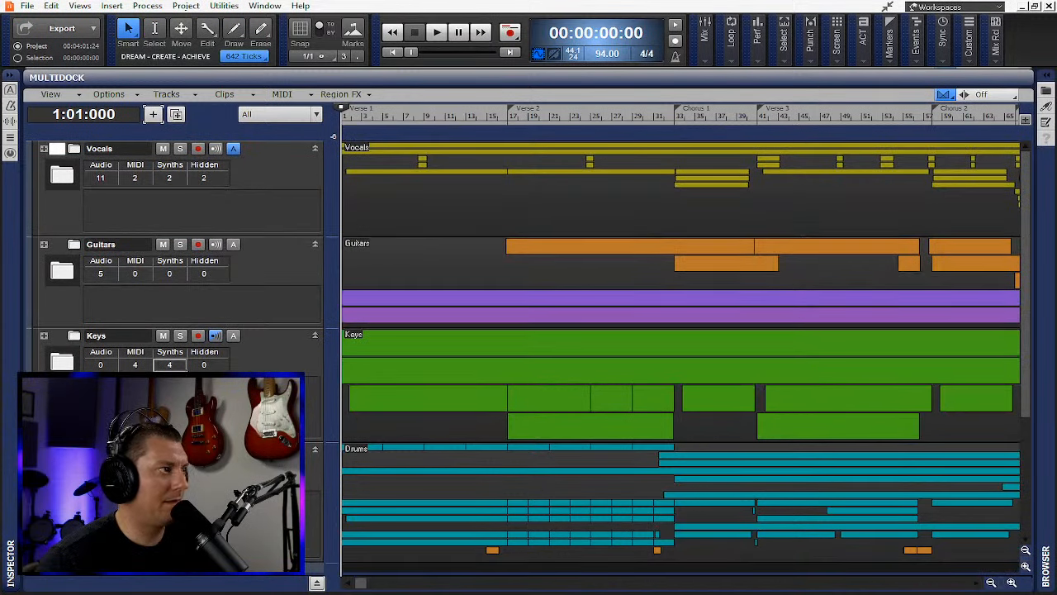
- Start playback from about bar 58, at the beginning of Chorus 2
scroll(429, 511, "down", 2)
left_click_drag(361, 584, 471, 583)
scroll(575, 389, "up", 2)
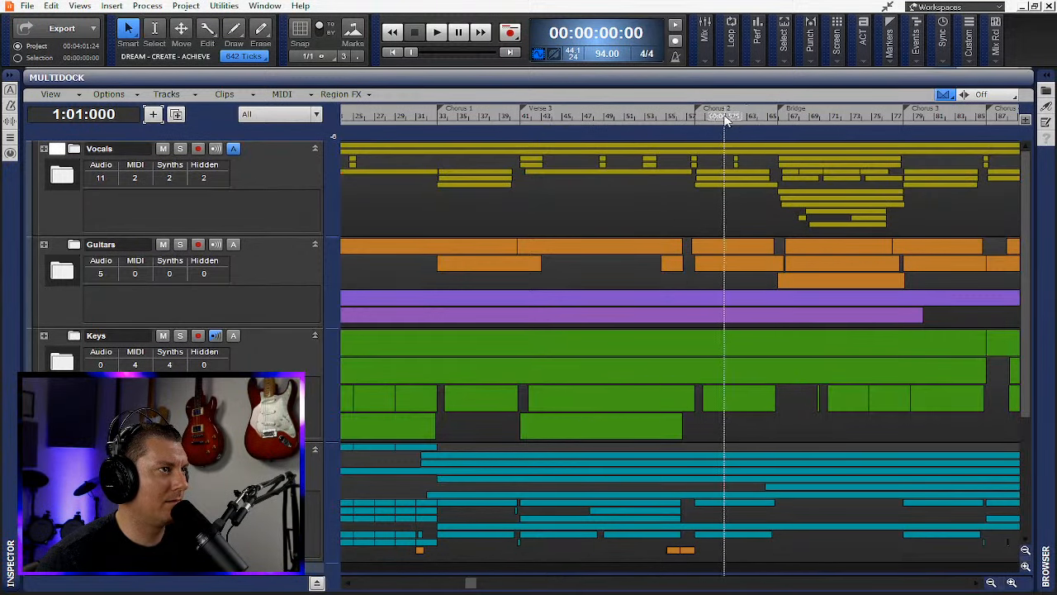
key("space")
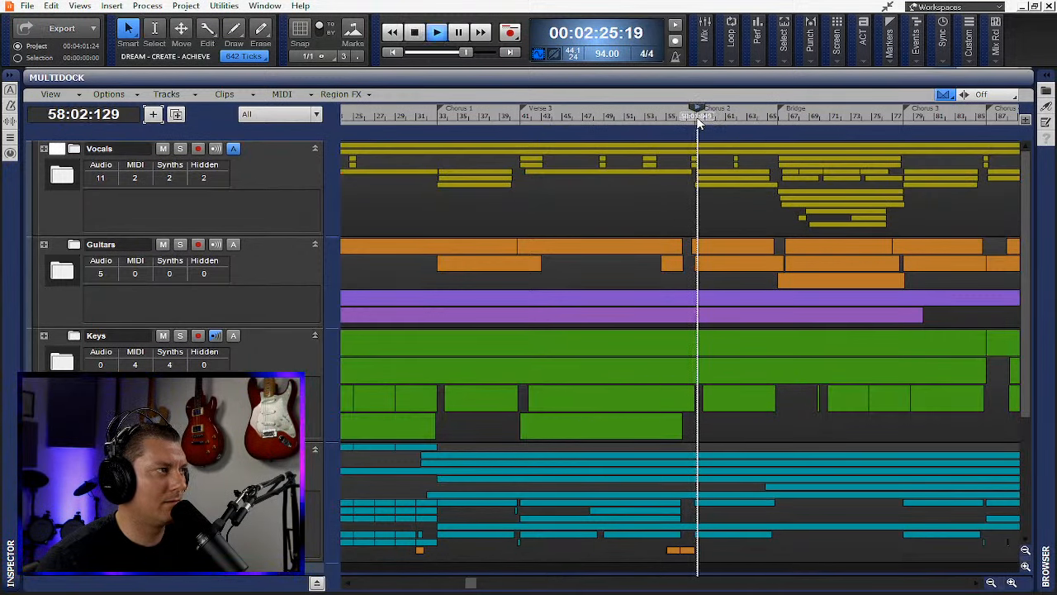
- Expand the Vocals folder, enlarge the Harmony Chorus track and listen to it through Chorus 2 before stopping playback
left_click(45, 149)
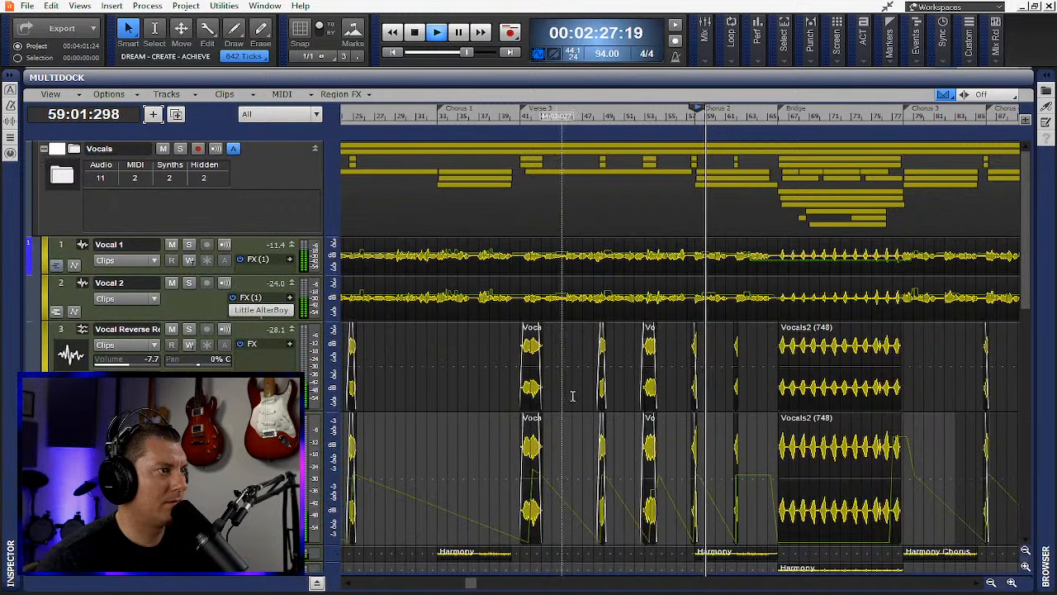
scroll(746, 436, "down", 6)
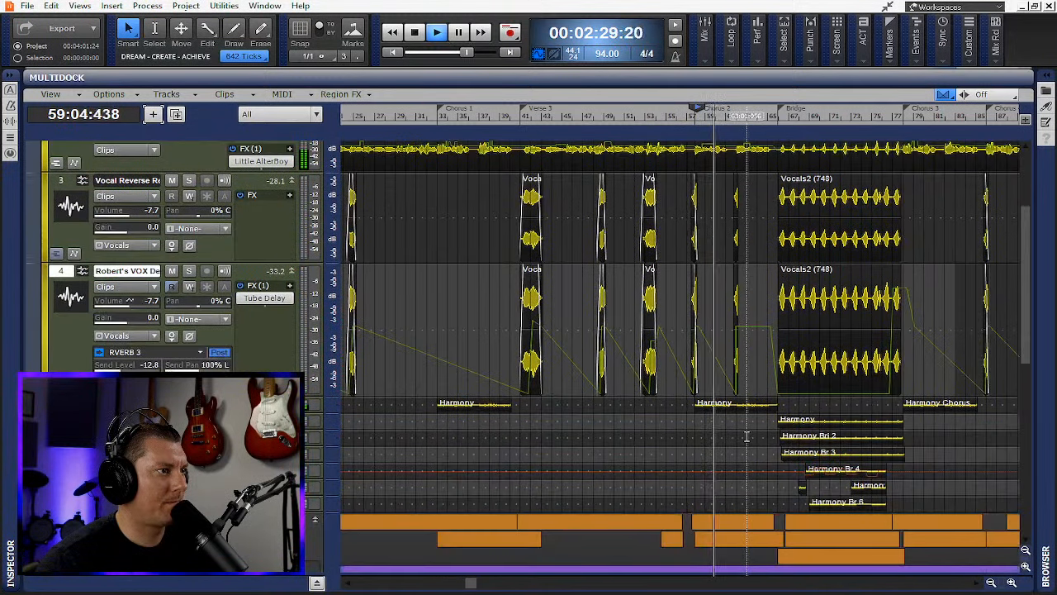
scroll(750, 435, "up", 4)
scroll(758, 436, "down", 4)
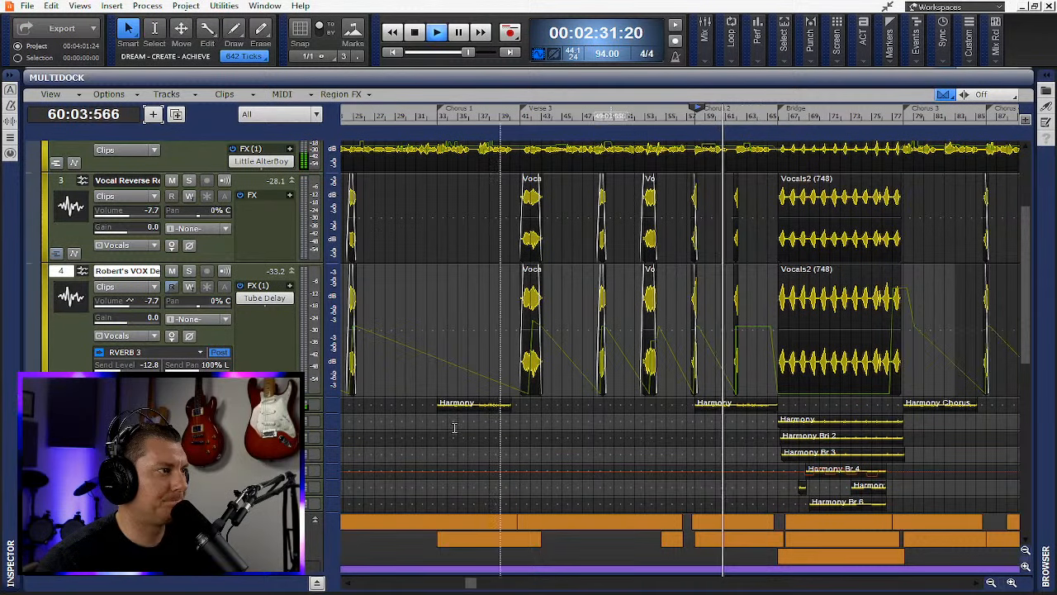
left_click_drag(198, 412, 198, 471)
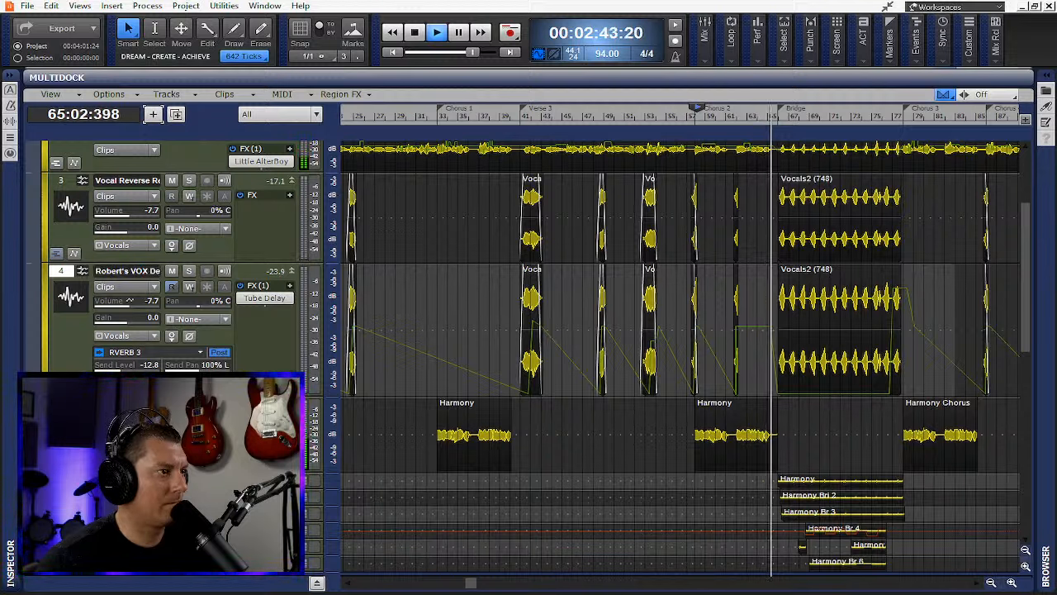
key("space")
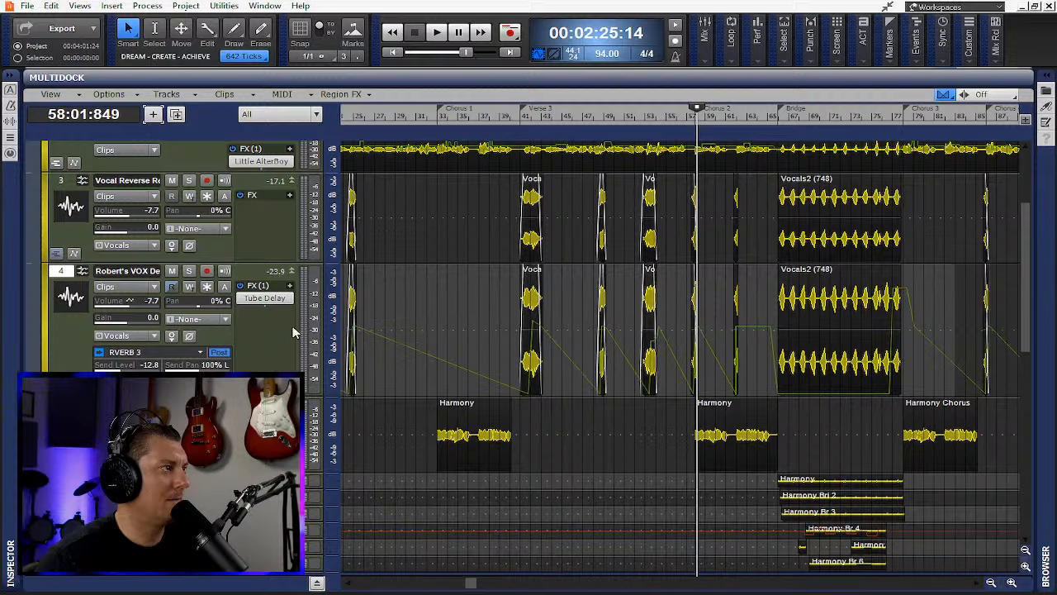
- Try Little AlterBoy with the 08 High Octave Double preset on the Harmony Chorus track during playback and remove the effect again
left_click_drag(267, 166, 324, 388)
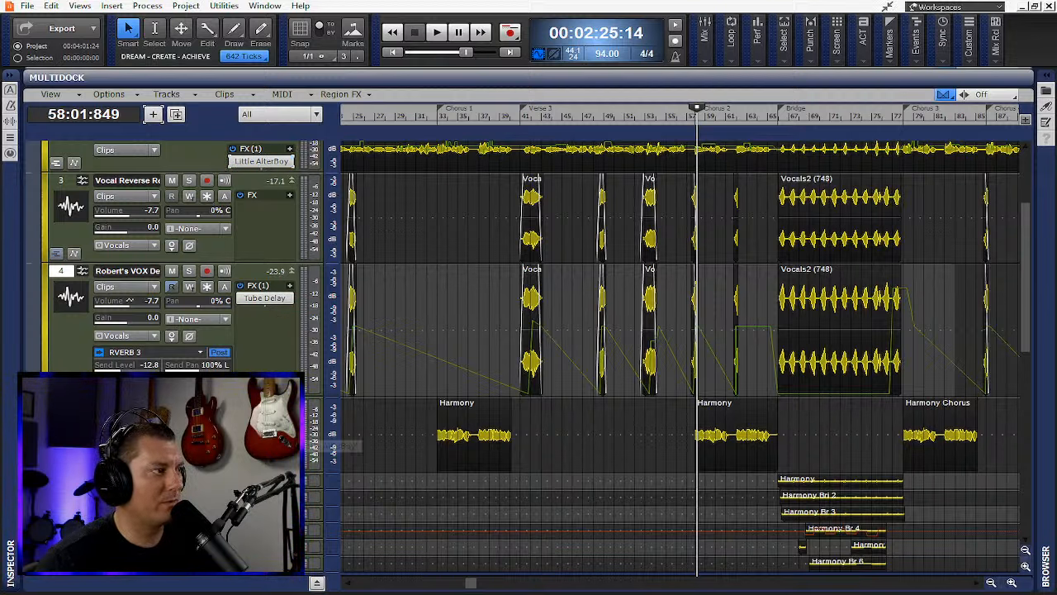
key("space")
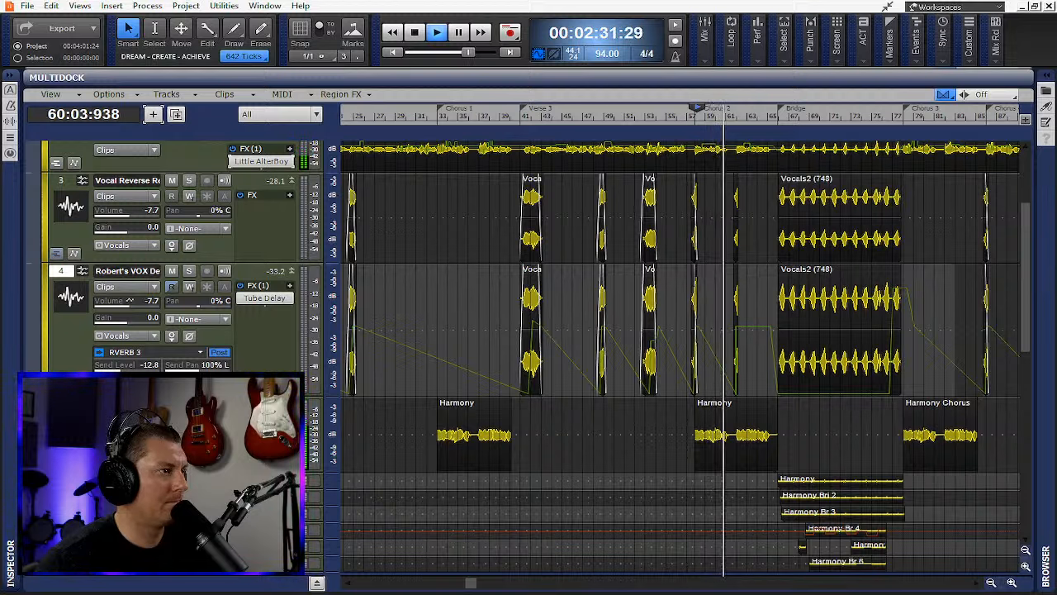
double_click(261, 432)
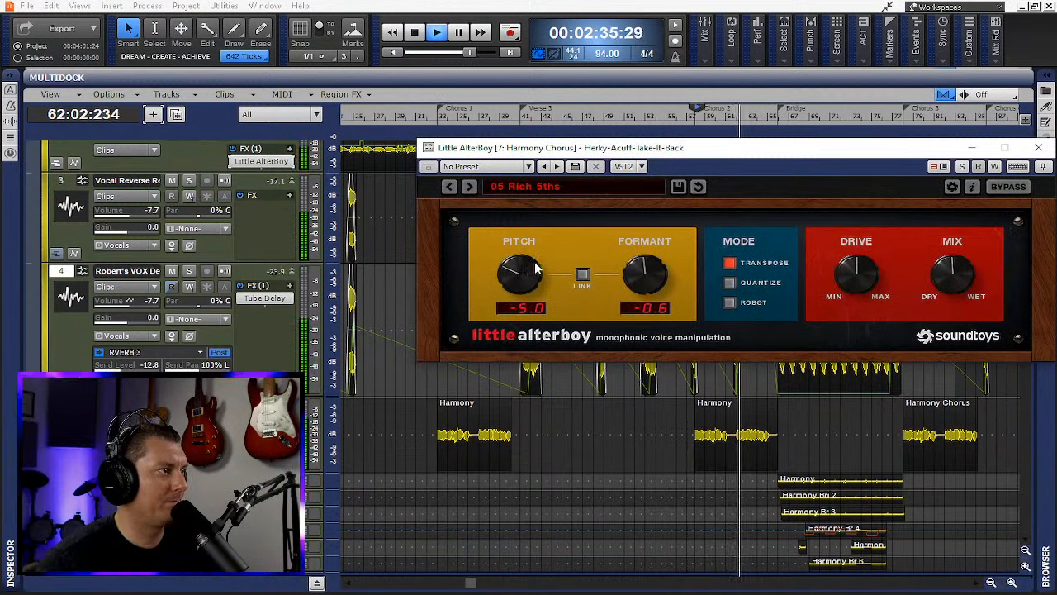
left_click(594, 187)
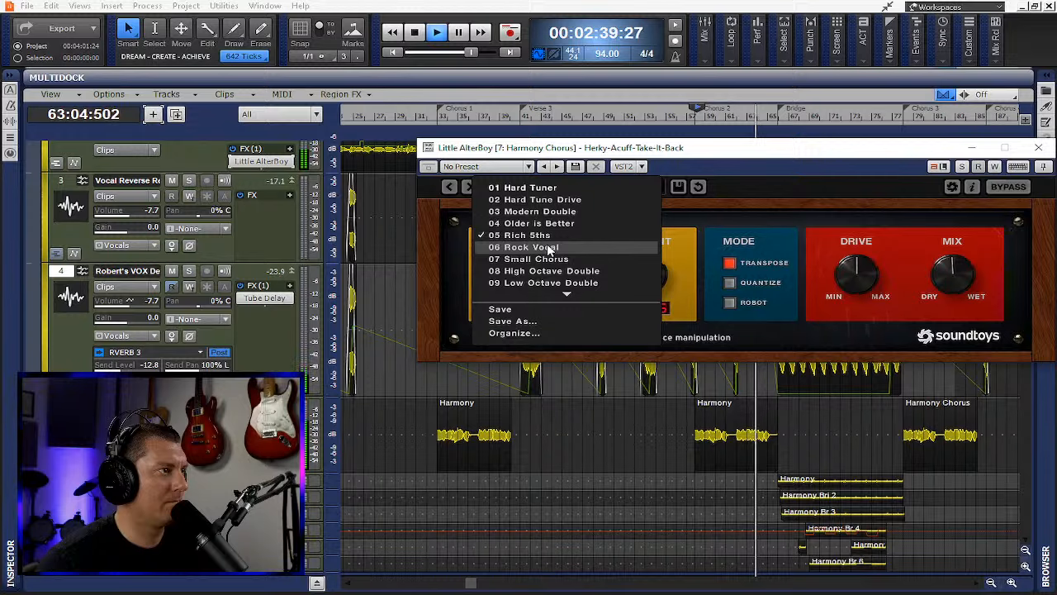
left_click(557, 270)
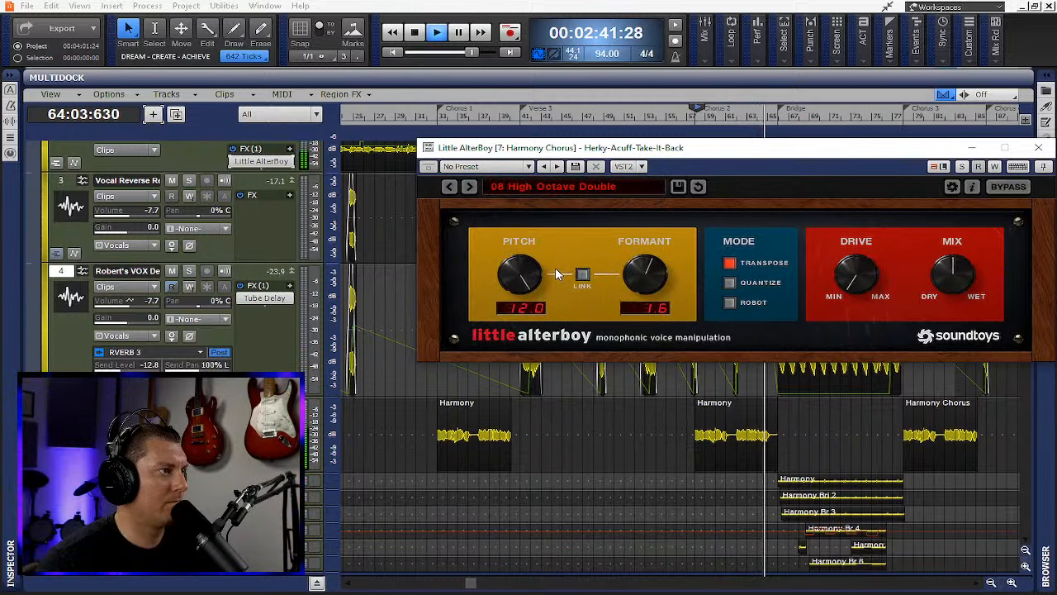
left_click(1049, 148)
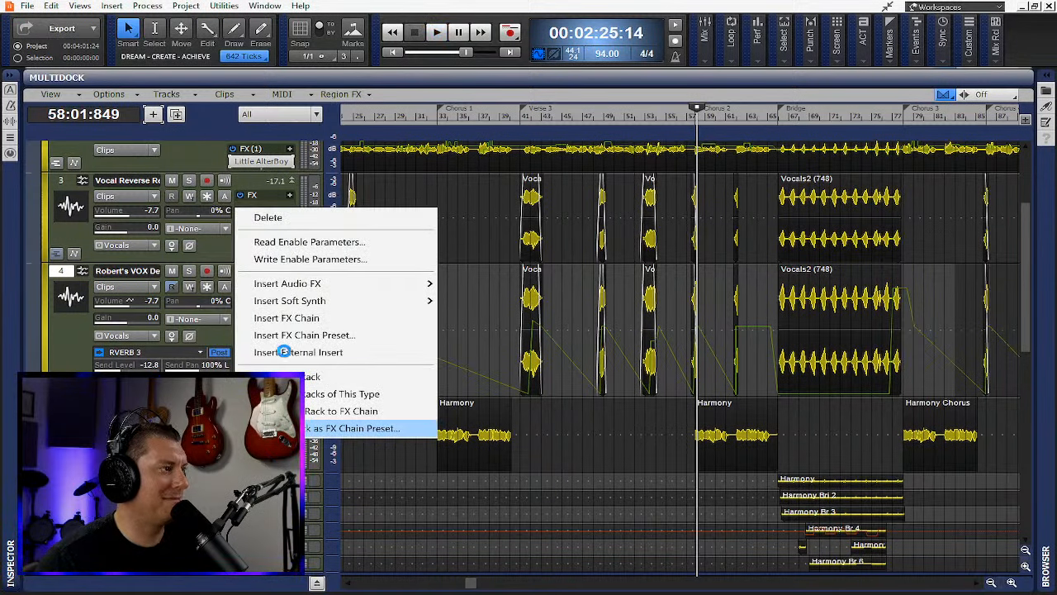
left_click(271, 217)
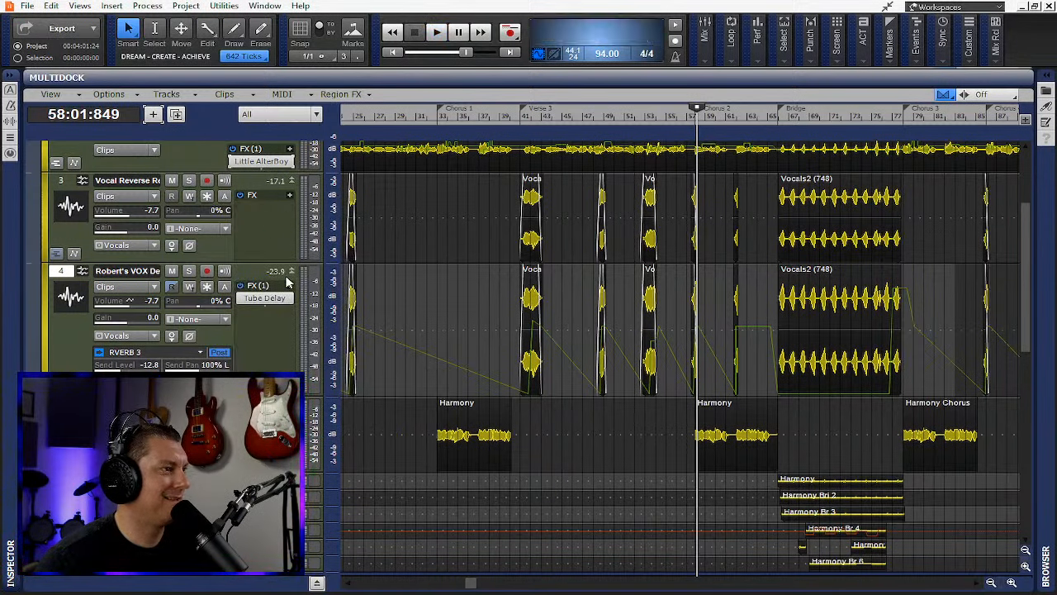
- Deselect the harmony clips, shrink the tracks to fit the view vertically and collapse the Vocals folder
left_click_drag(635, 433, 1049, 438)
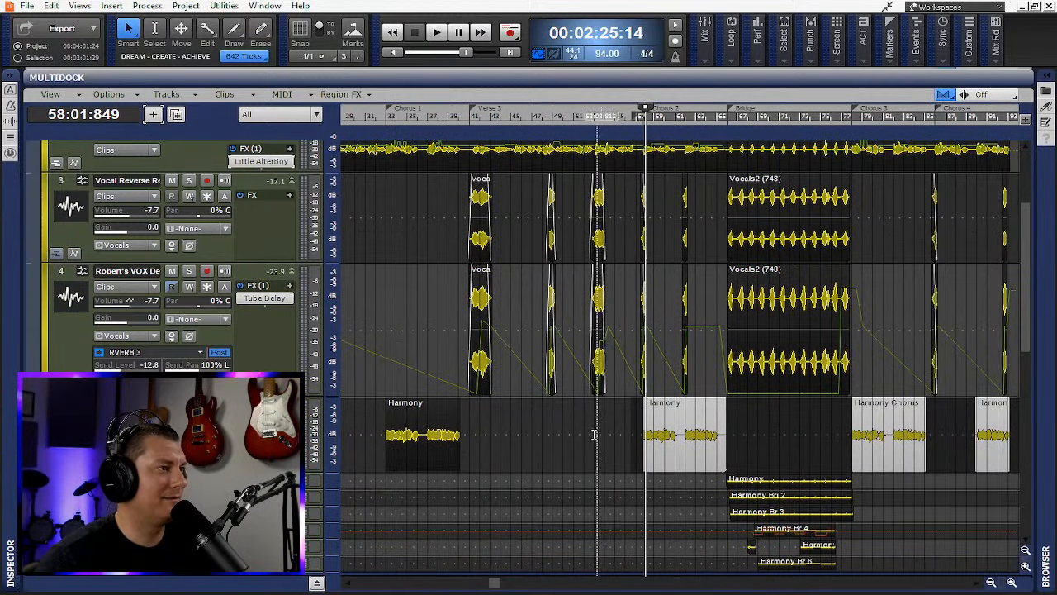
left_click(590, 433)
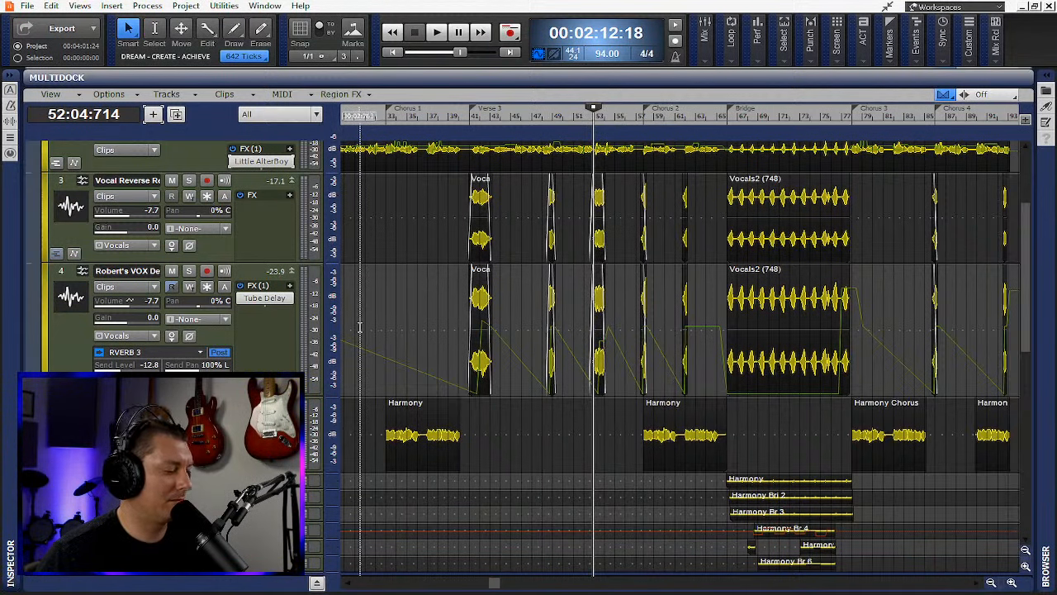
key("f")
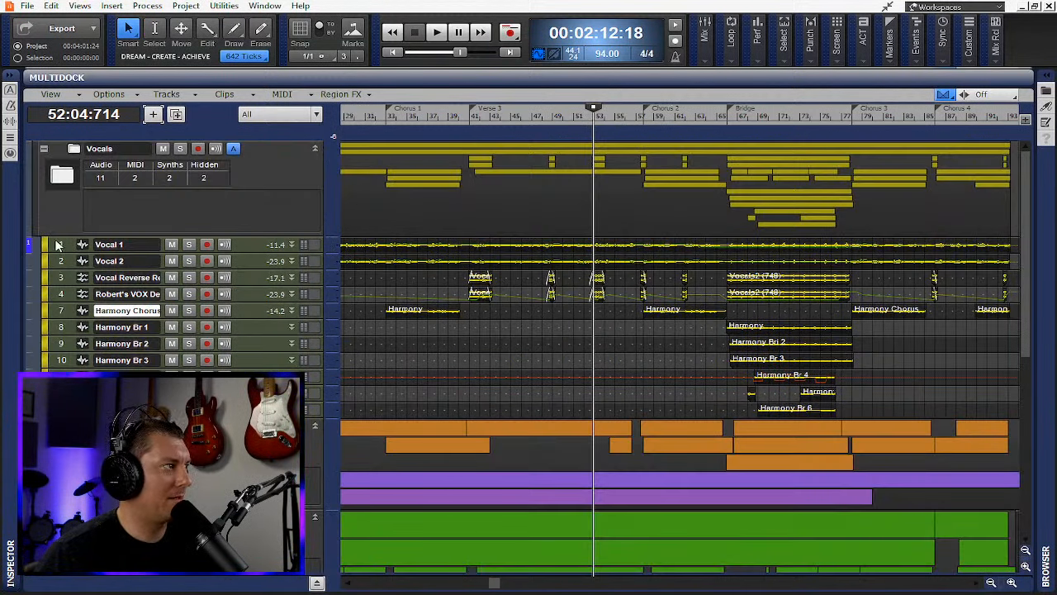
left_click(43, 148)
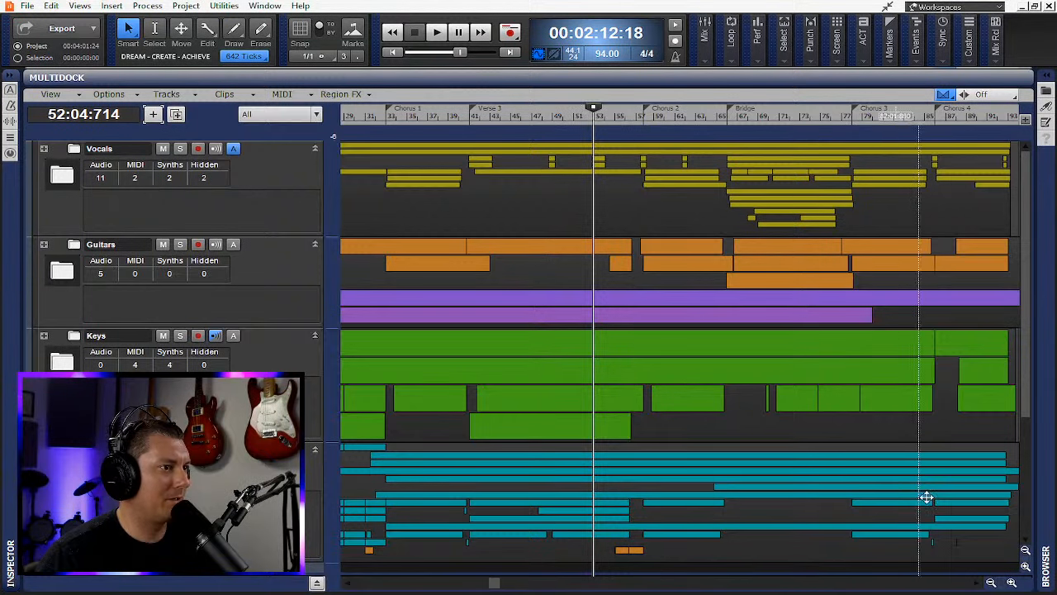
scroll(941, 429, "down", 3)
scroll(932, 436, "up", 3)
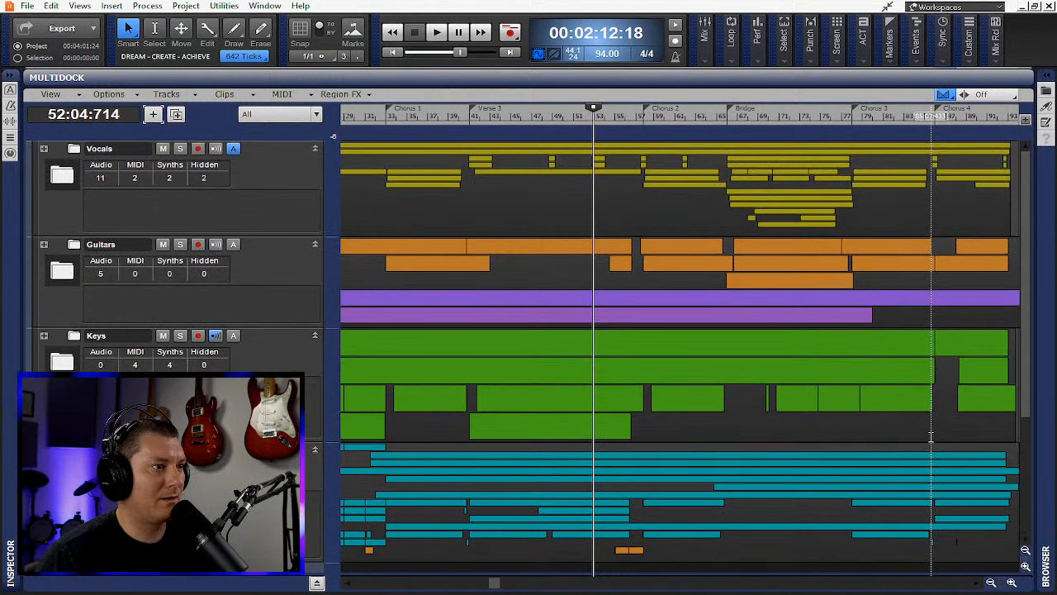
left_click_drag(493, 586, 360, 585)
- Play the opening bars of the song from bar 1, stop playback and save the project
mouse_move(710, 51)
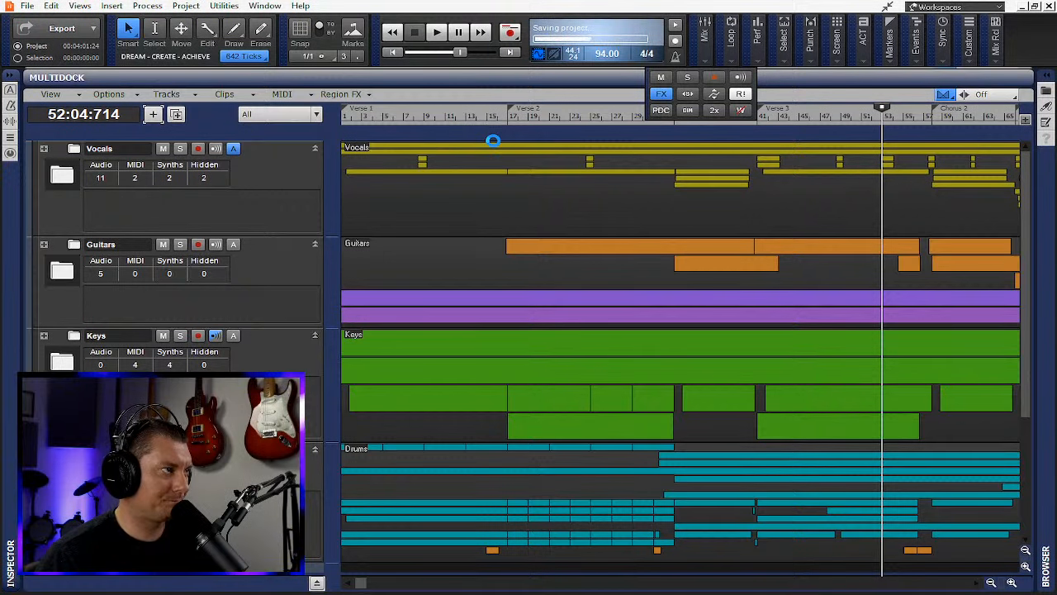
left_click(344, 118)
key("space")
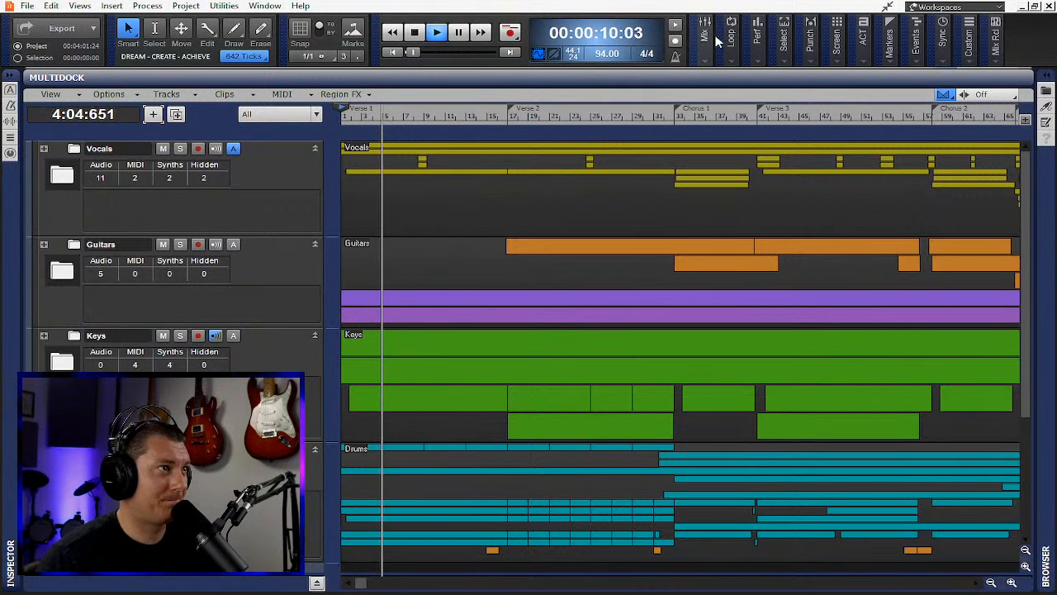
key("space")
mouse_move(713, 70)
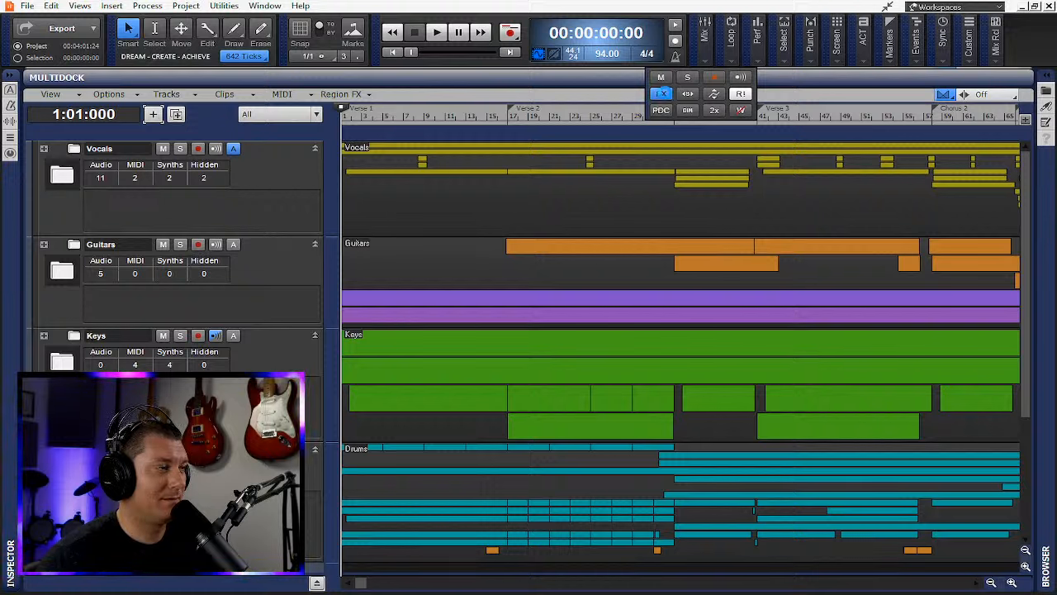
key("ctrl+s")
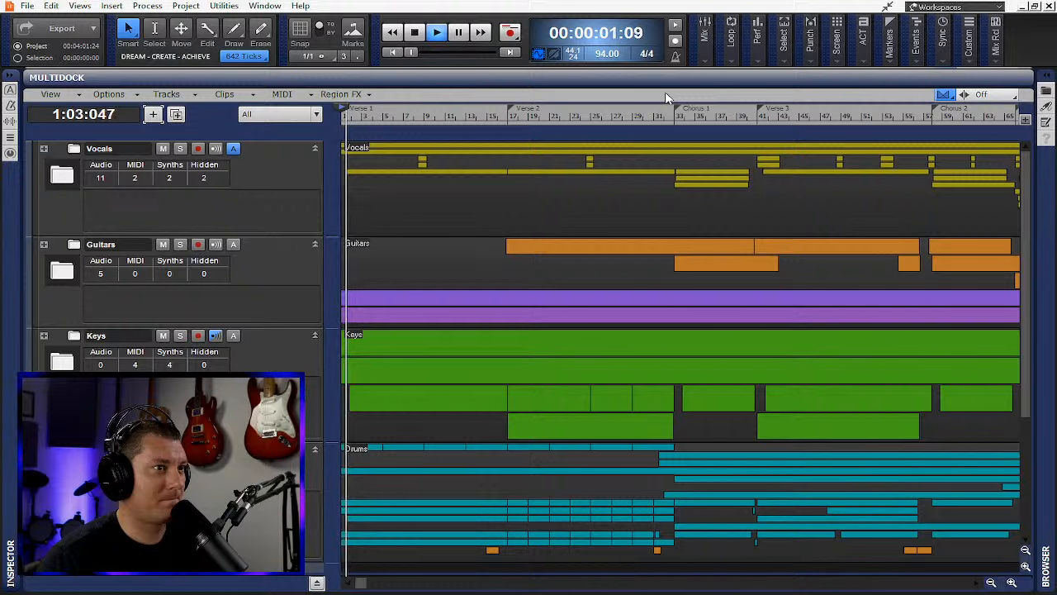
- Restart the song from bar 1, listen past bar 12 and stop playback
key("space")
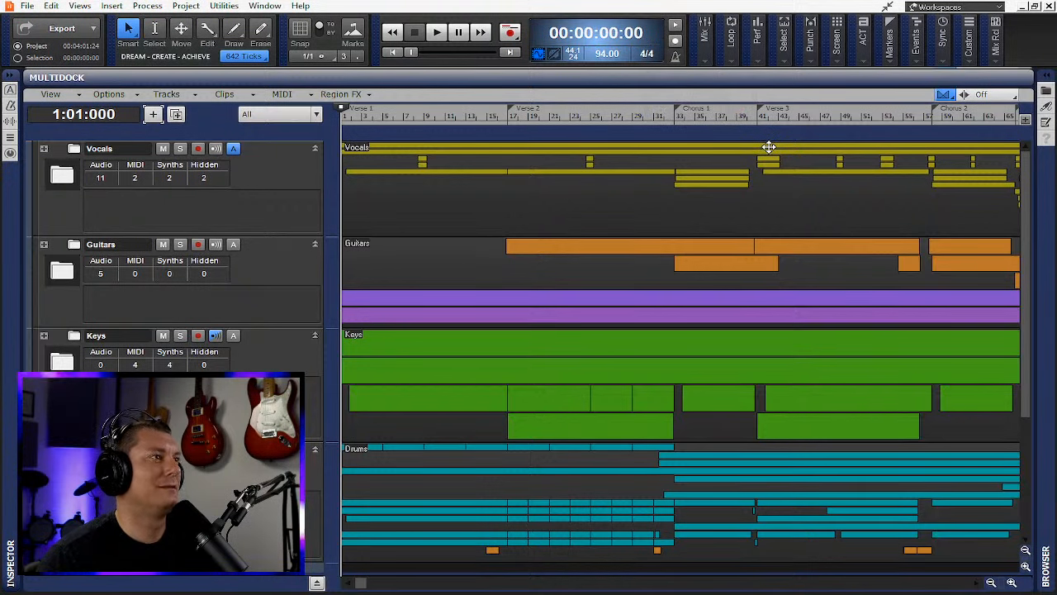
key("space")
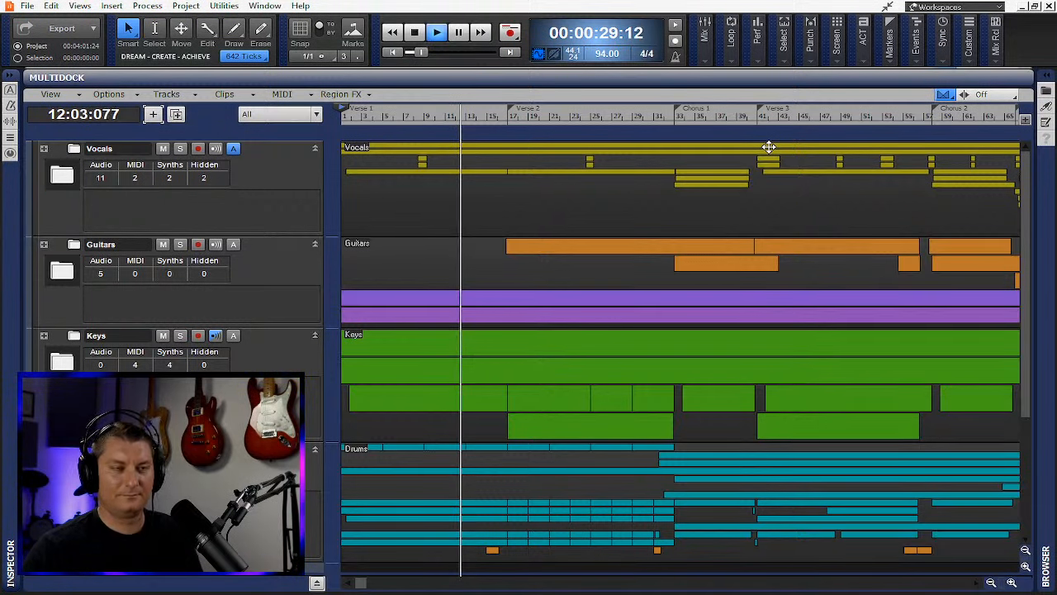
left_click(415, 33)
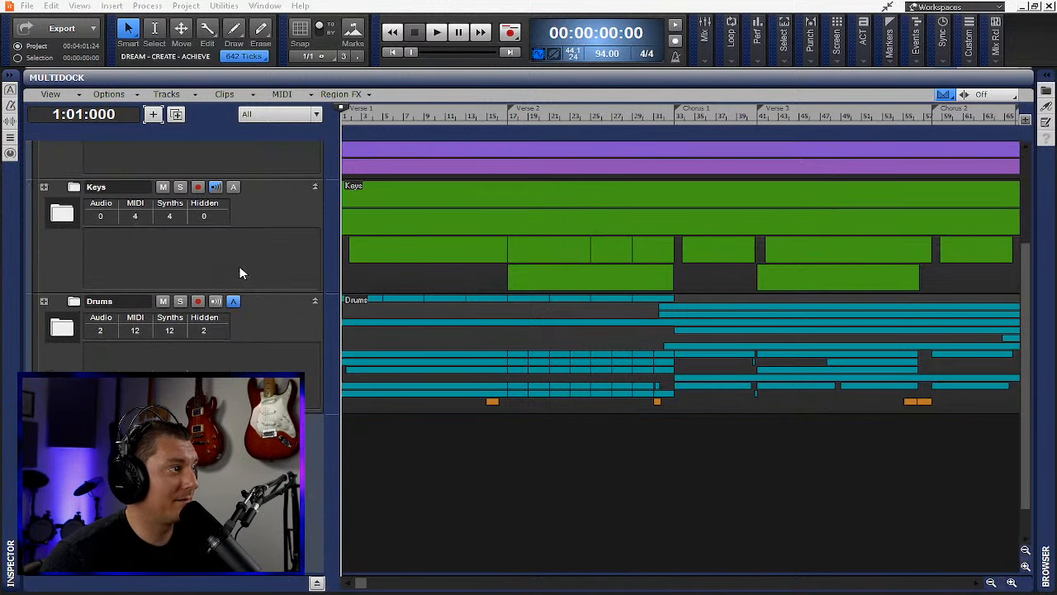
scroll(238, 270, "down", 3)
scroll(238, 276, "up", 3)
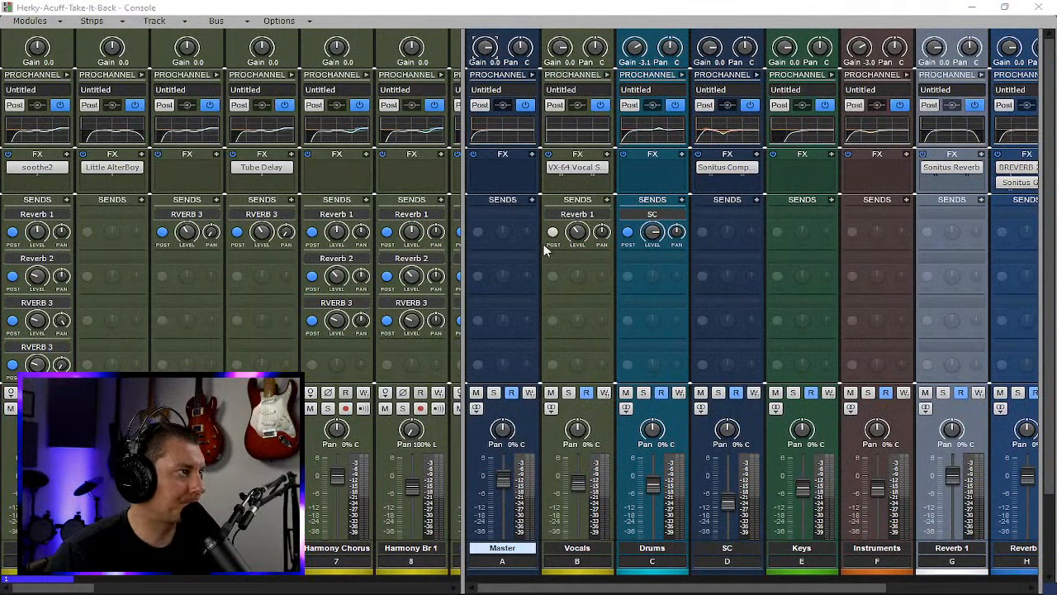
- Widen the console's bus section, start playback from the beginning and maximize the console window
left_click_drag(464, 179, 393, 179)
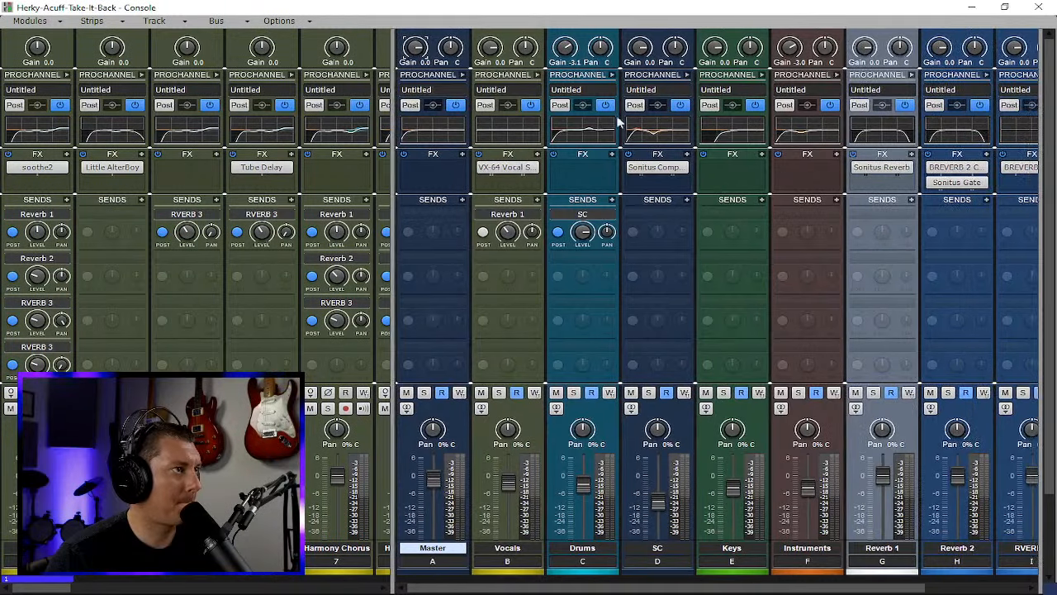
left_click_drag(898, 10, 898, 235)
left_click(436, 32)
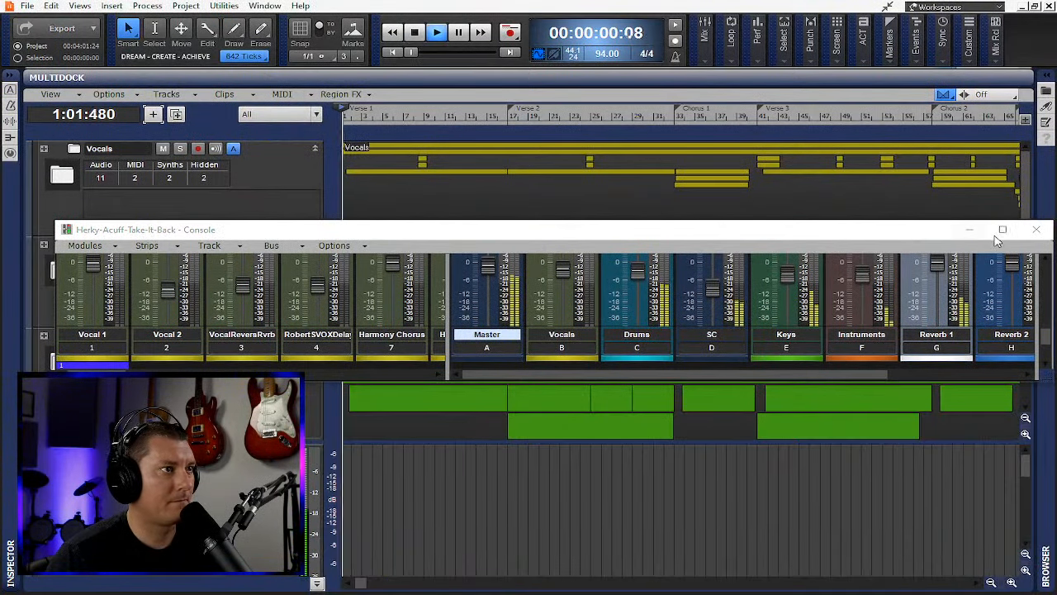
left_click(1002, 229)
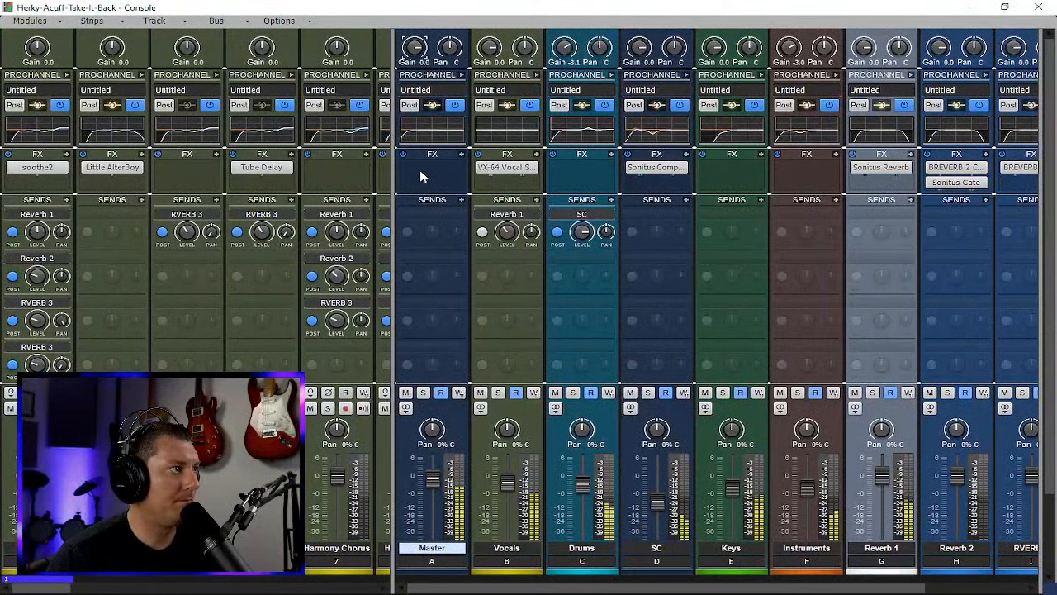
- Insert the Gullfoss EQ on the Master bus and reposition its plug-in window
right_click(415, 176)
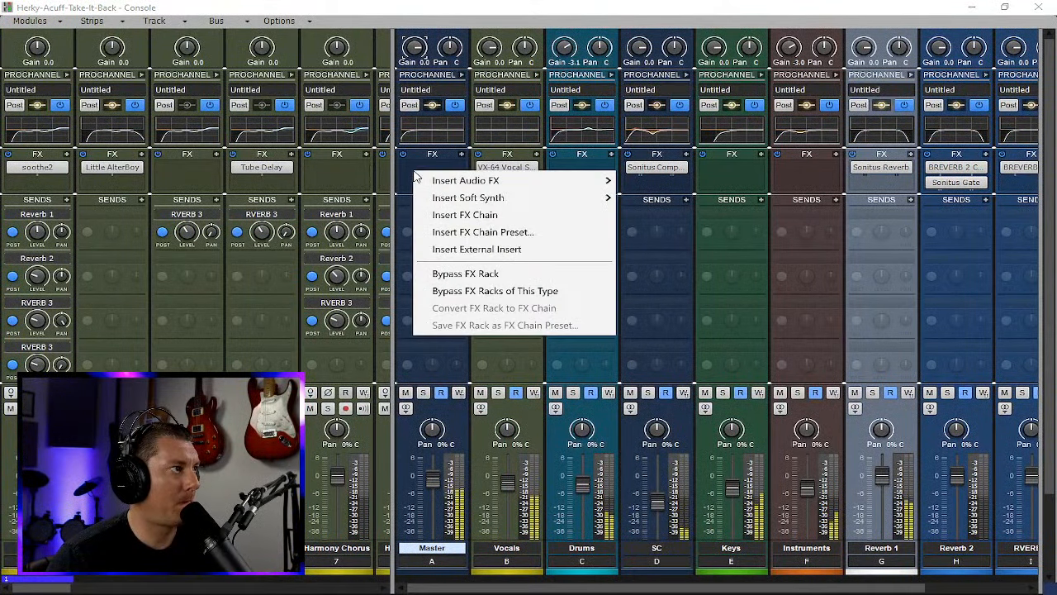
mouse_move(605, 186)
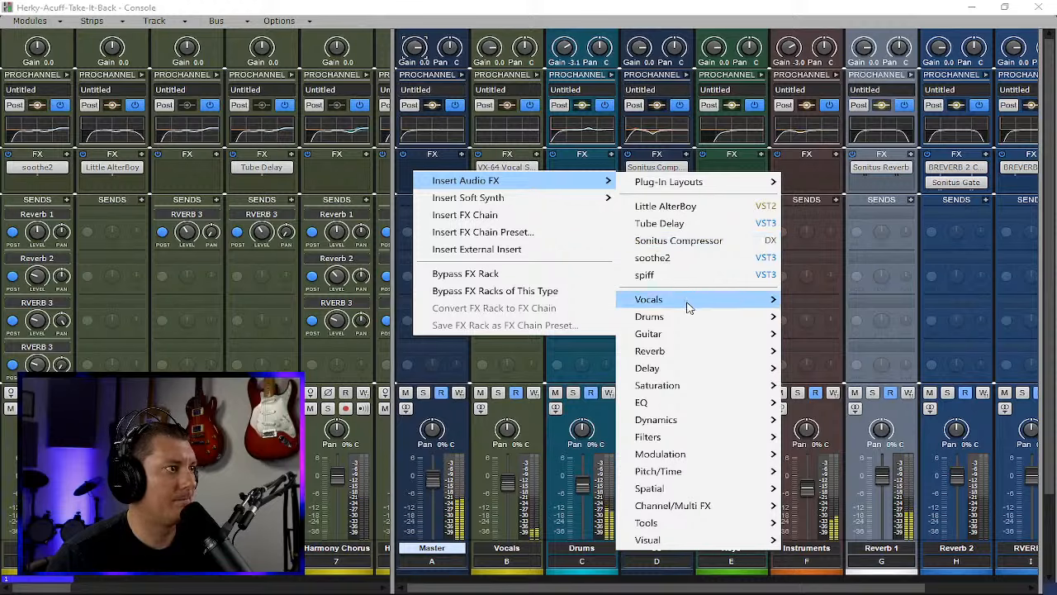
mouse_move(688, 306)
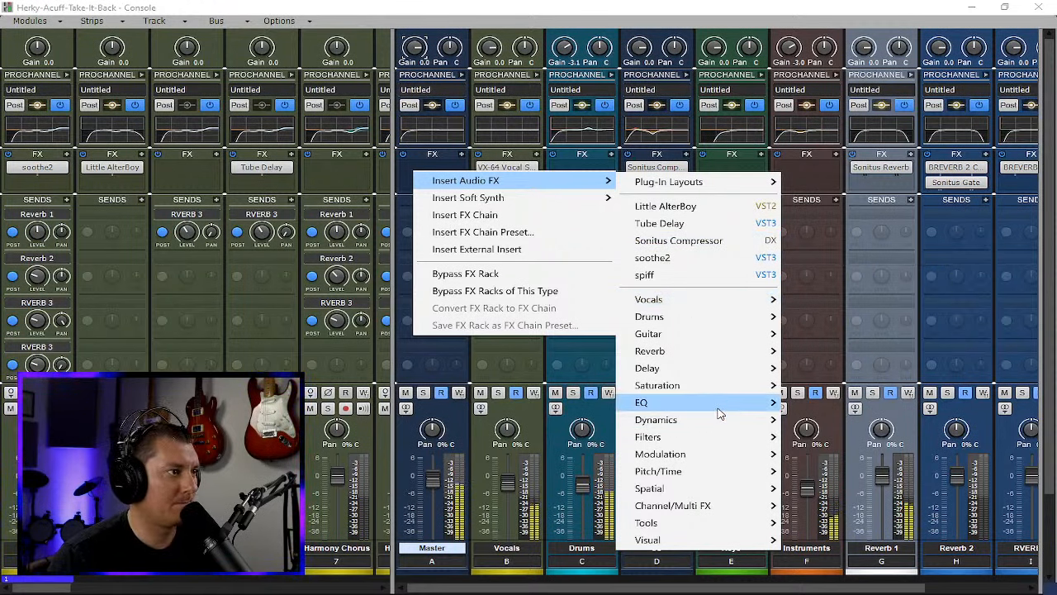
mouse_move(757, 408)
left_click(862, 351)
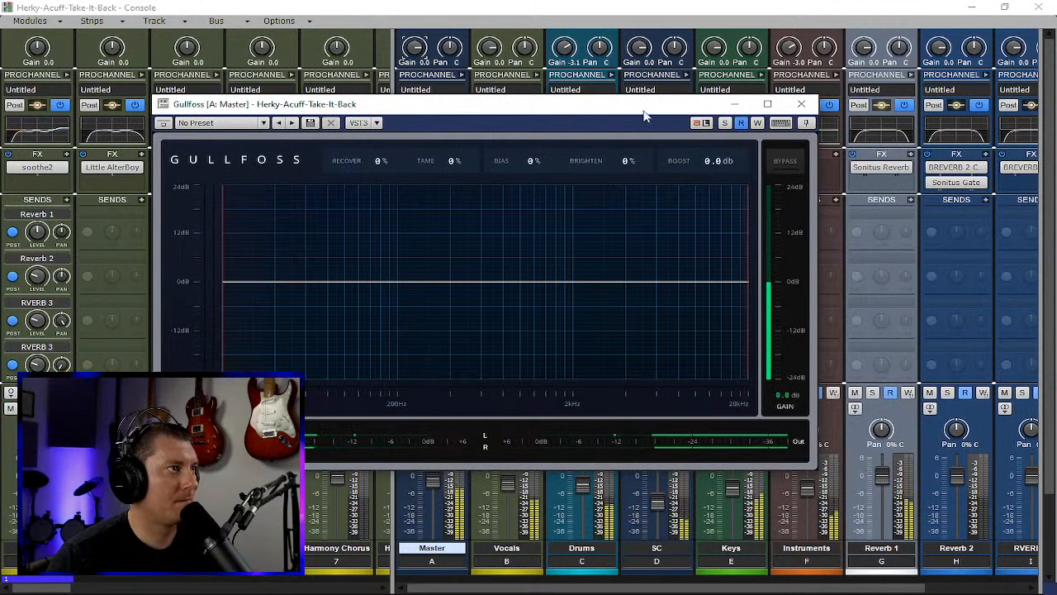
left_click_drag(644, 111, 692, 100)
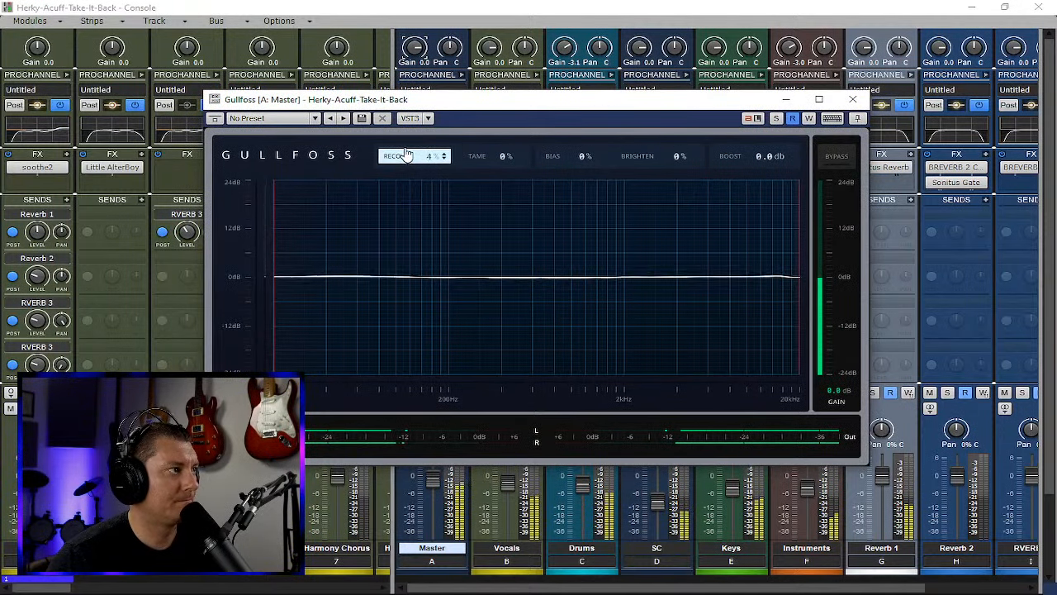
- Set Gullfoss's Recover to 19% and Tame to 32%, adjust its Bias, and close the plug-in
left_click_drag(404, 149, 415, 130)
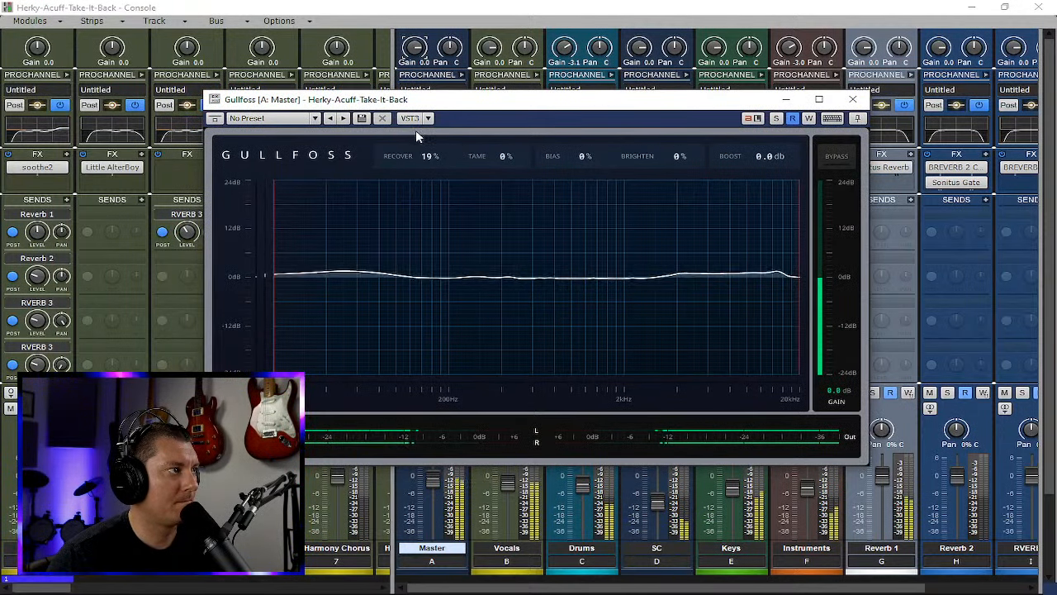
left_click_drag(484, 162, 481, 120)
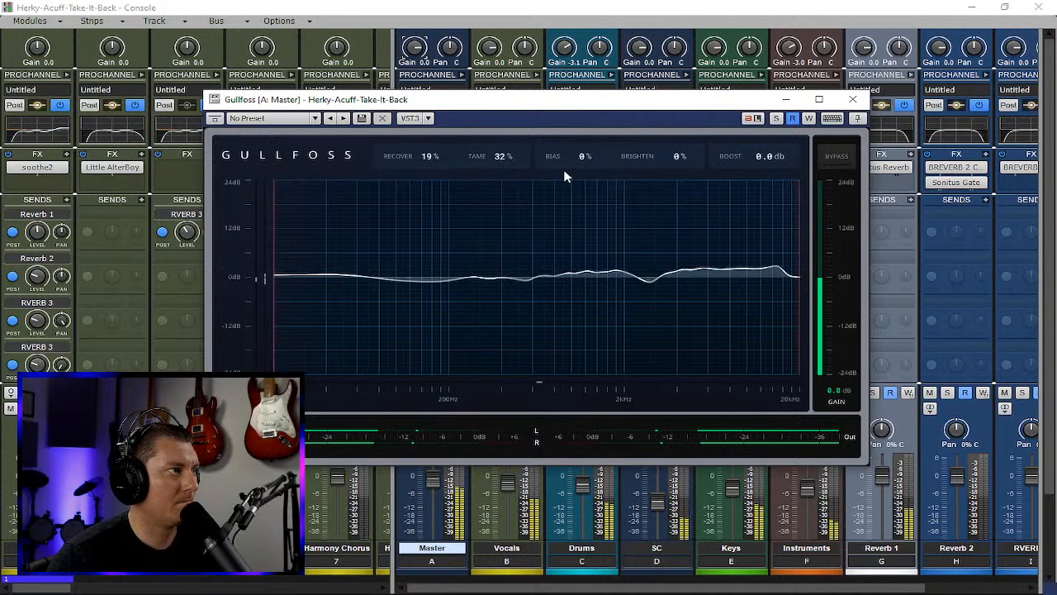
left_click_drag(573, 167, 573, 147)
left_click(853, 99)
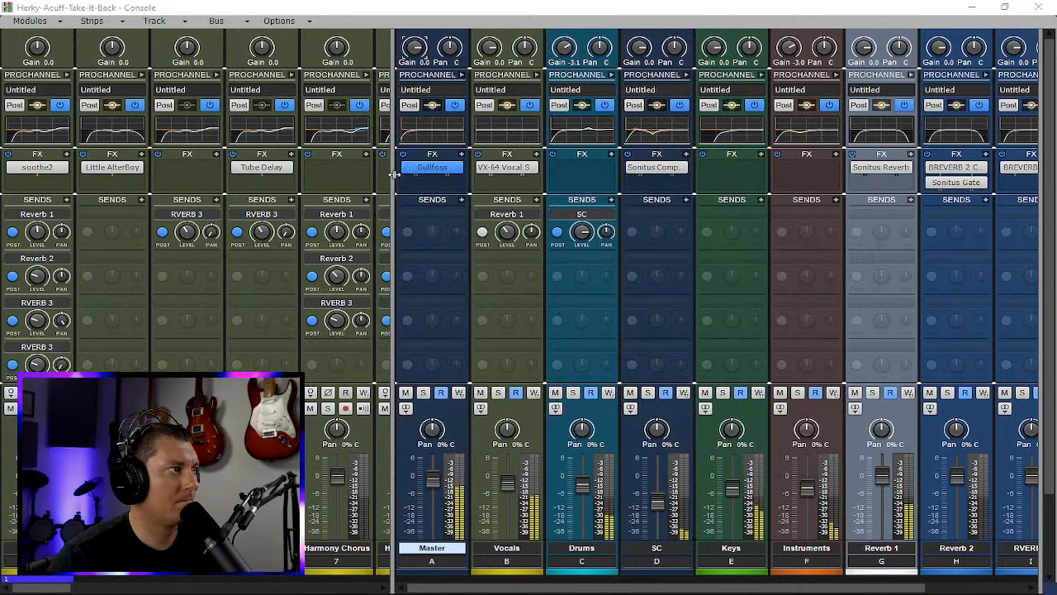
- Insert the Drawmer S73 compressor on the Master bus after Gullfoss
right_click(432, 179)
mouse_move(502, 193)
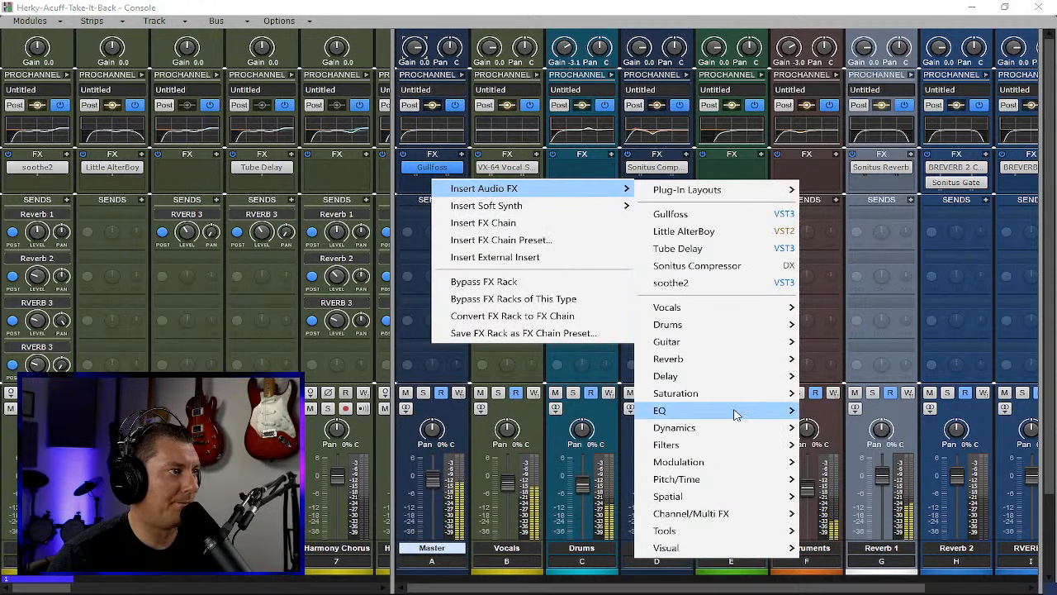
mouse_move(765, 433)
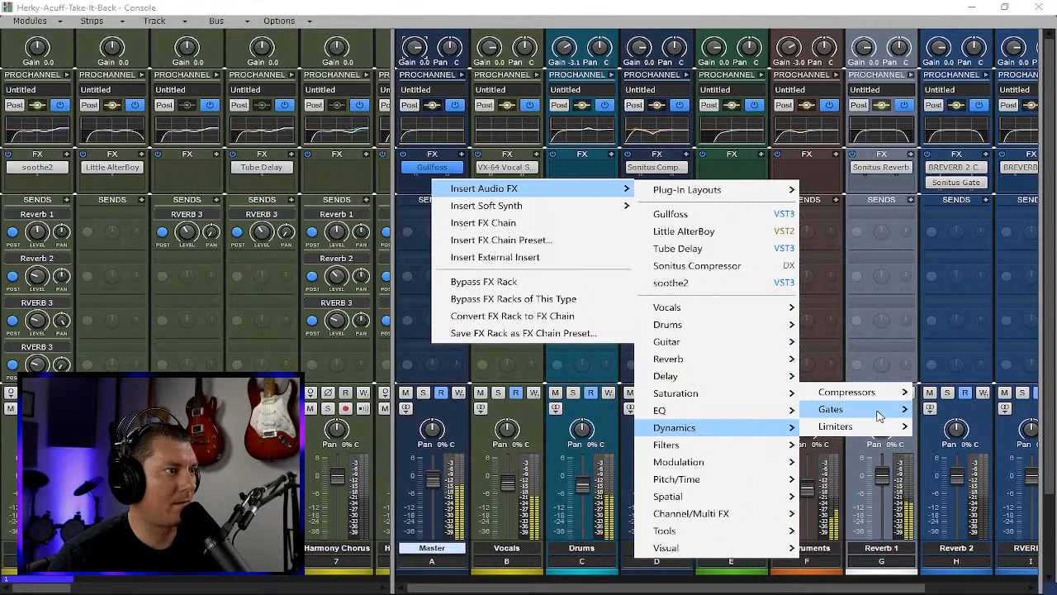
mouse_move(891, 391)
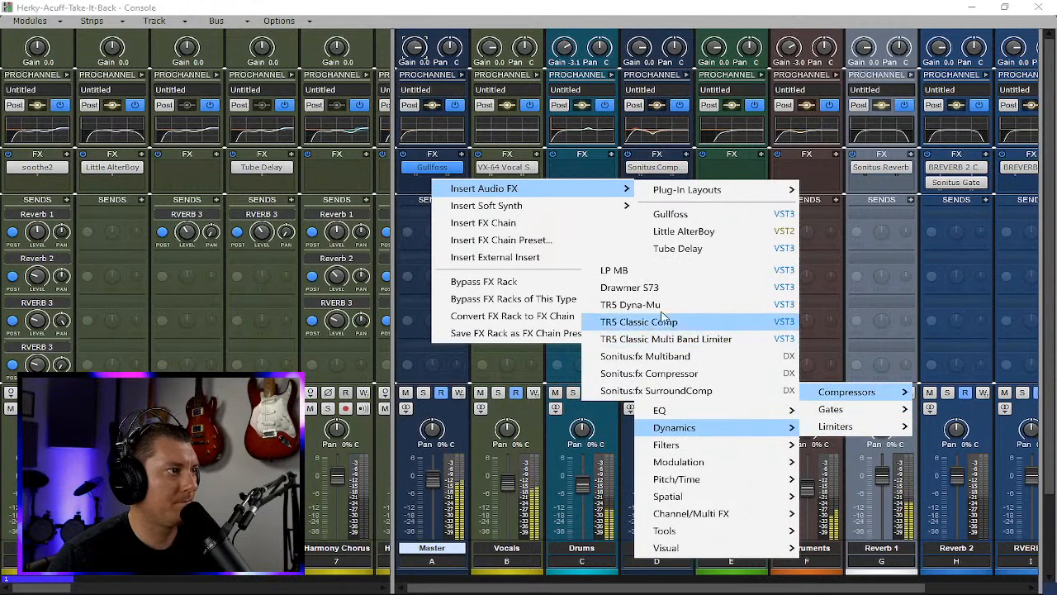
left_click(649, 288)
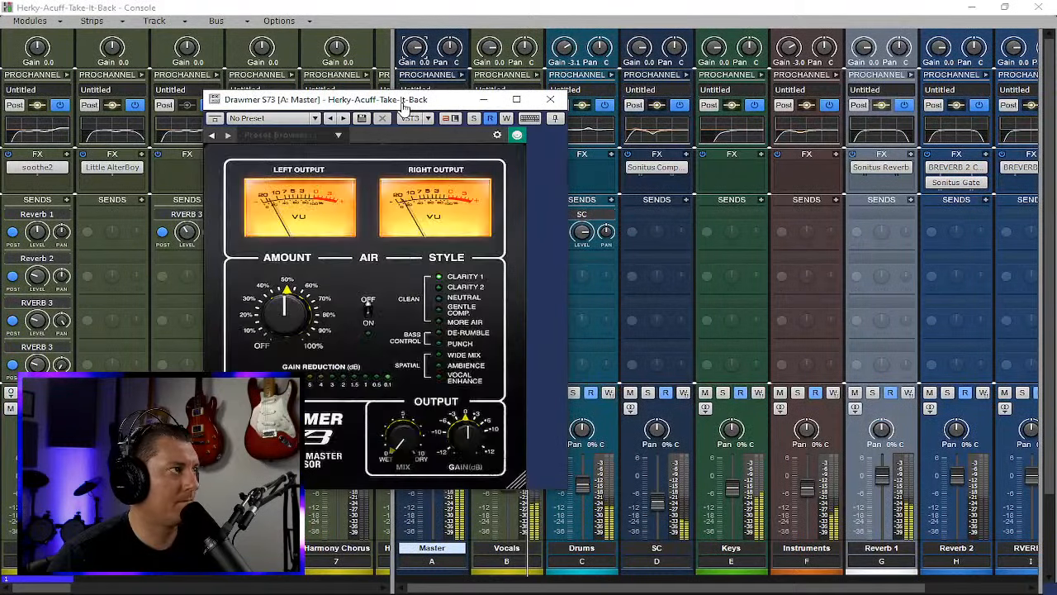
- Set the Drawmer S73's Amount to 56 and Mix to 1.8, auditioning Air on and off, and close the plug-in
left_click_drag(277, 319, 278, 311)
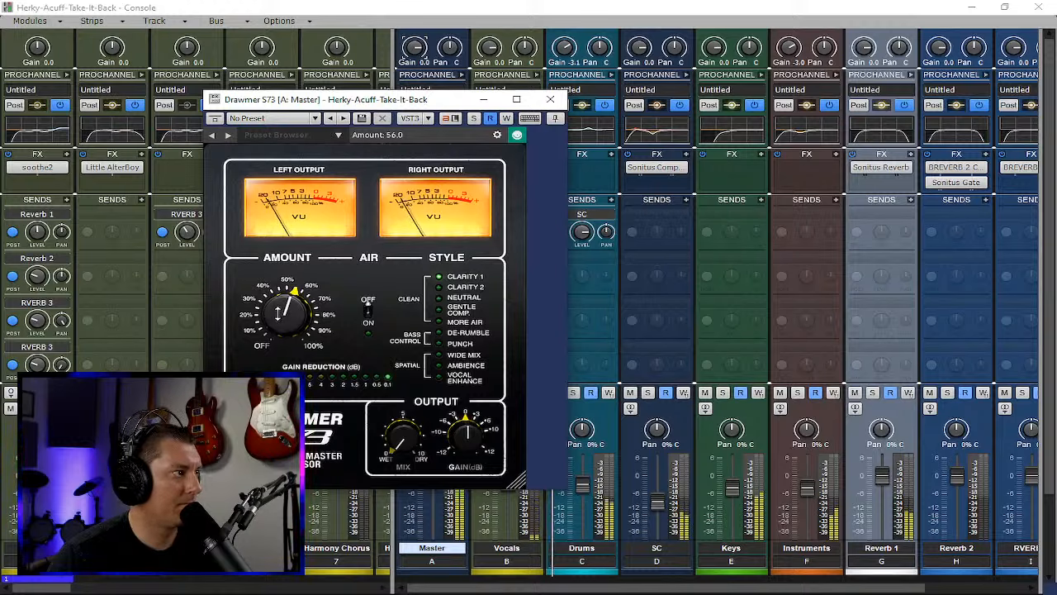
left_click(369, 311)
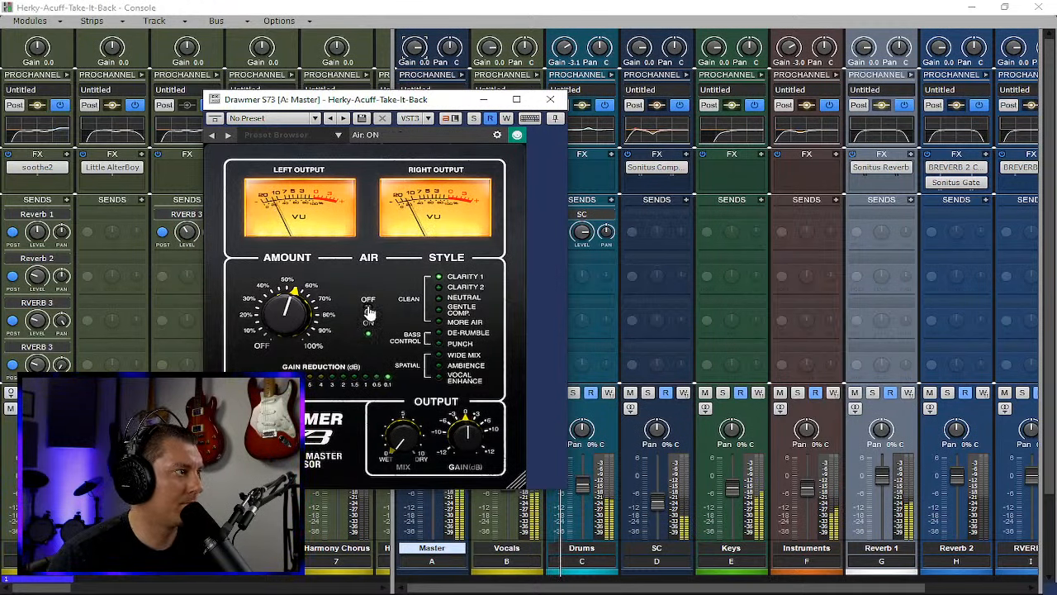
left_click(370, 315)
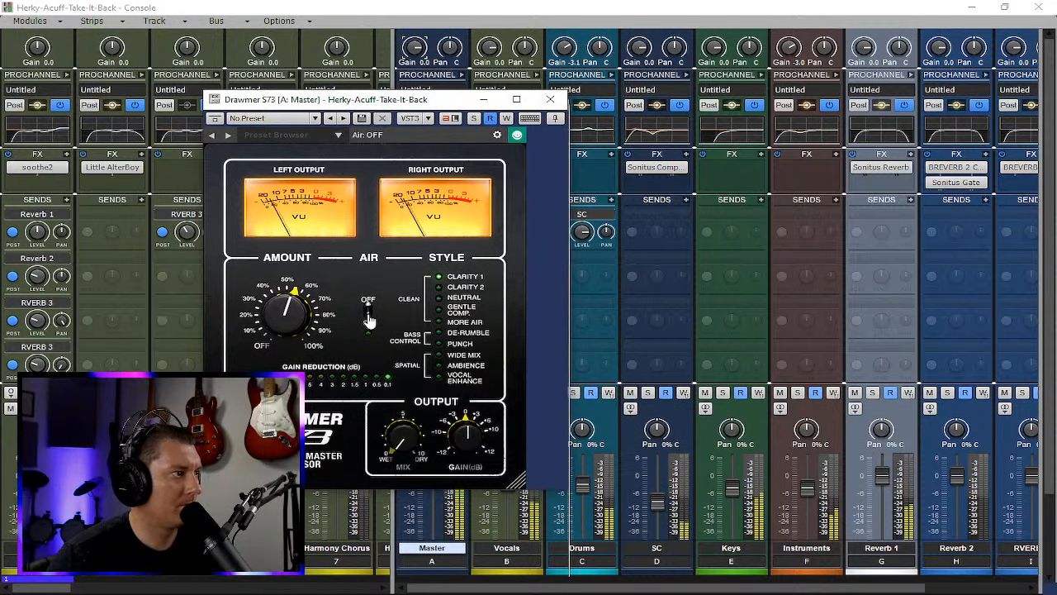
left_click_drag(397, 436, 397, 428)
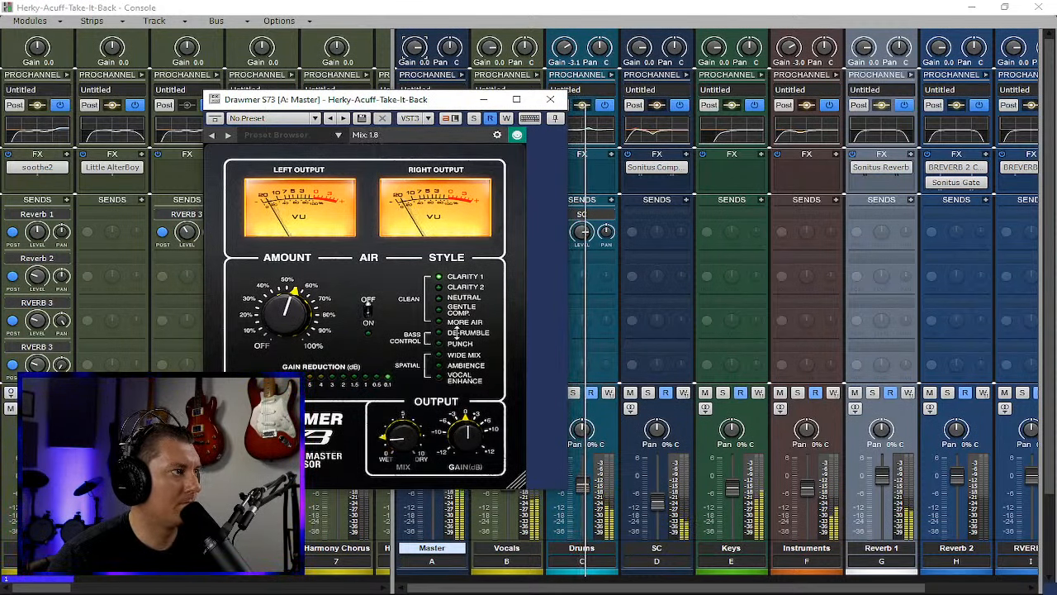
left_click(550, 99)
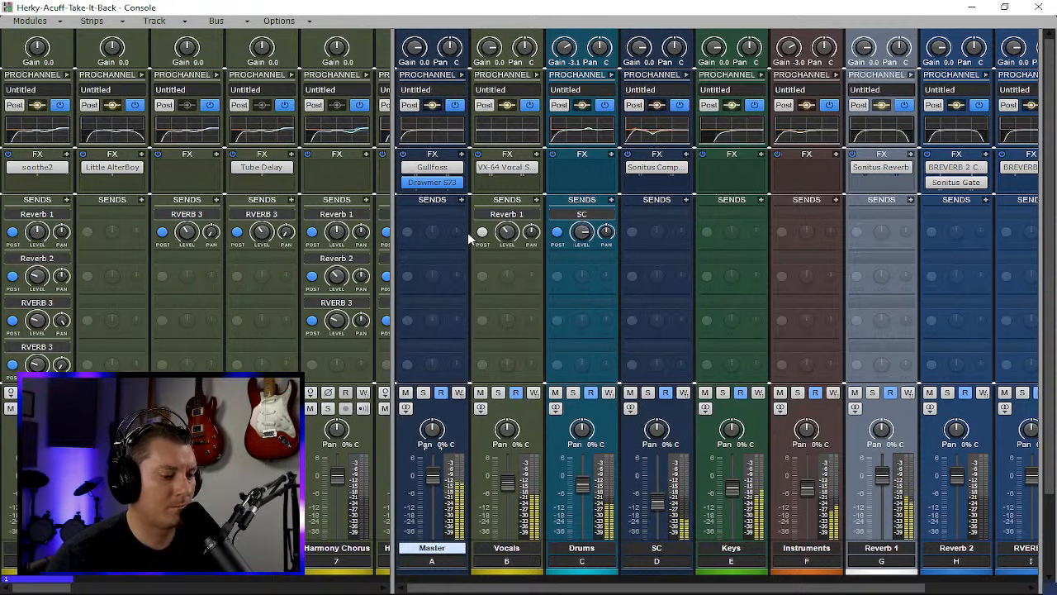
- Insert the TR5 One mastering processor on the Master bus after the Drawmer S73
left_click(462, 157)
mouse_move(639, 167)
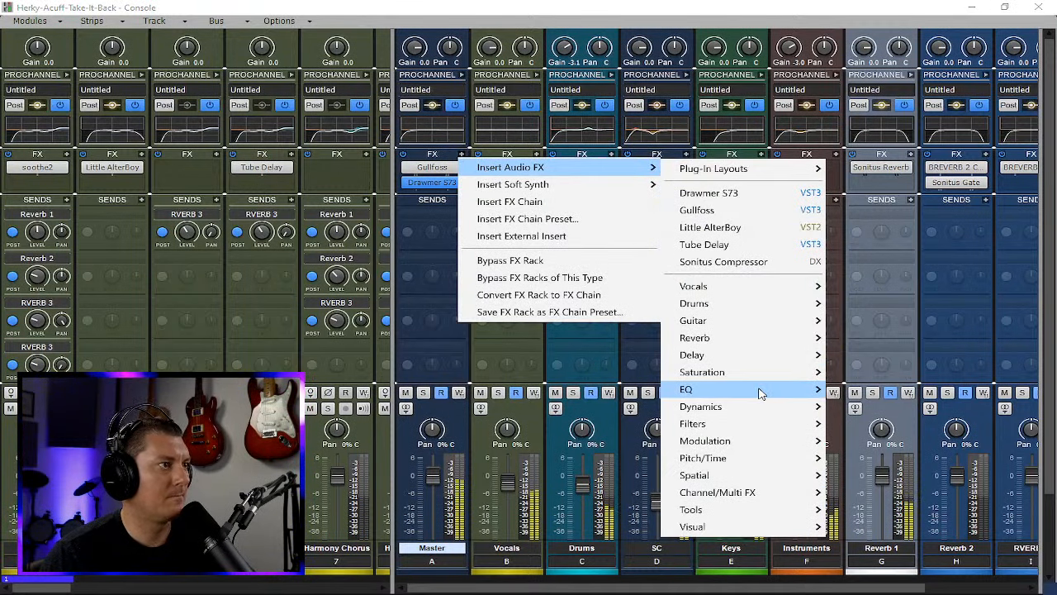
mouse_move(776, 406)
mouse_move(872, 411)
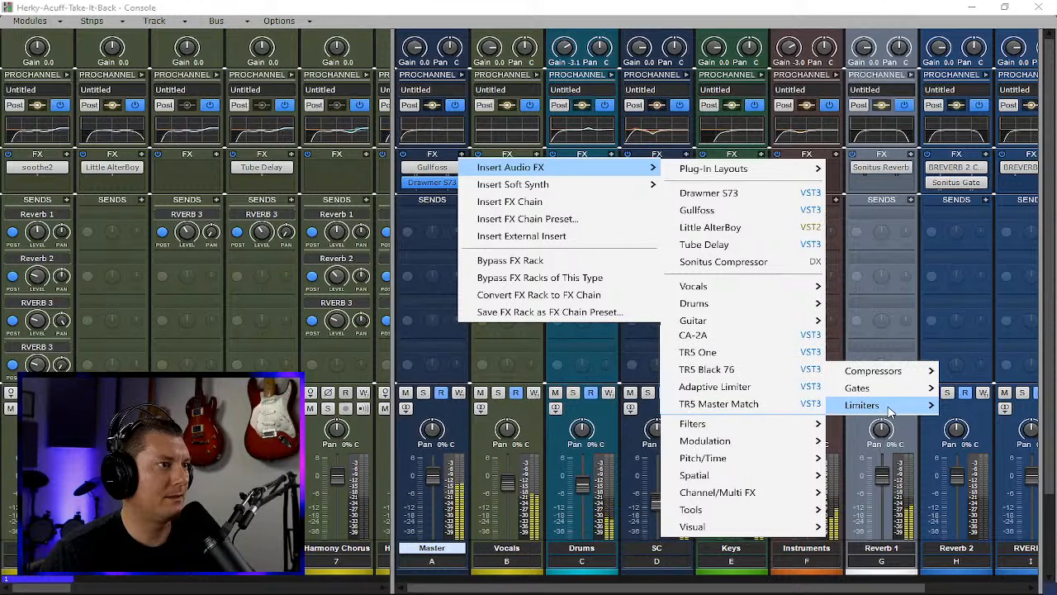
left_click(714, 360)
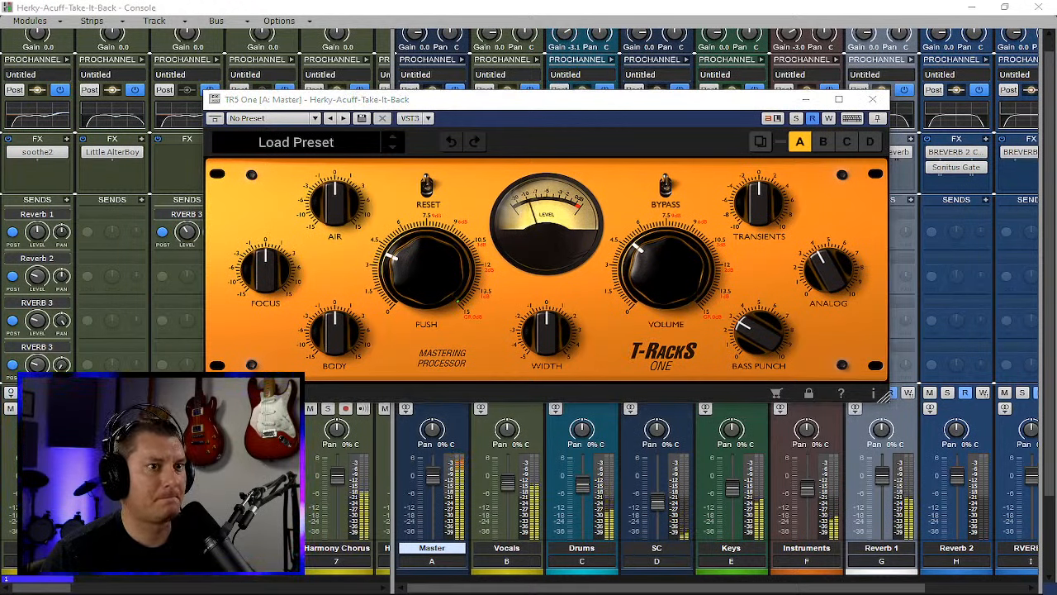
- Lower the TR5 One's Push to about 1.5 and its Volume to 1.6
left_click_drag(407, 266, 406, 289)
left_click_drag(658, 277, 656, 294)
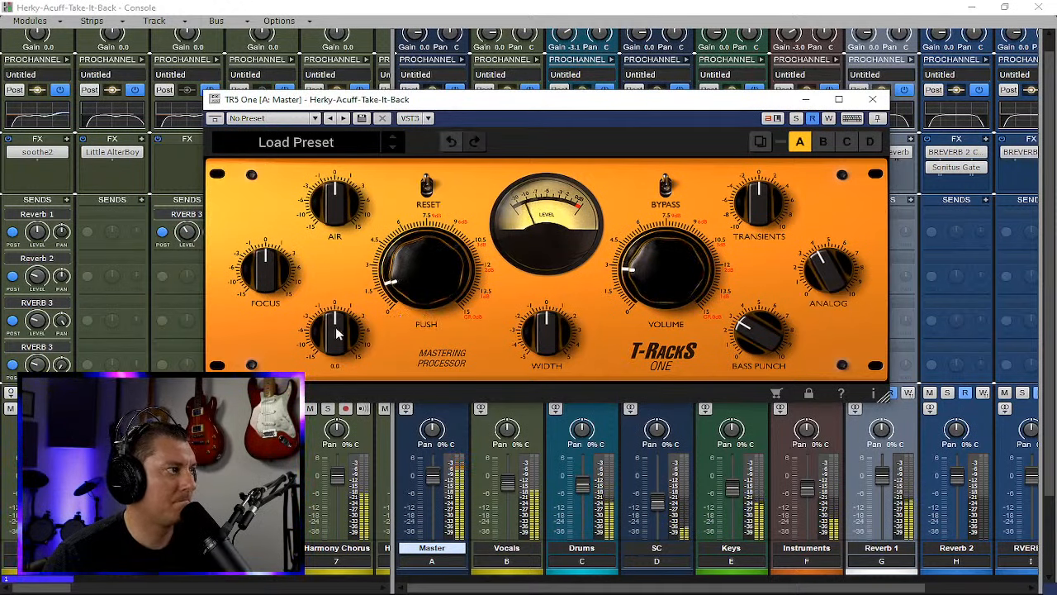
mouse_move(652, 283)
left_click_drag(652, 283, 658, 299)
- Set the TR5 One's Transients to -1.6, Analog to 3.4 and Bass Punch to 3.9
left_click_drag(748, 217, 749, 228)
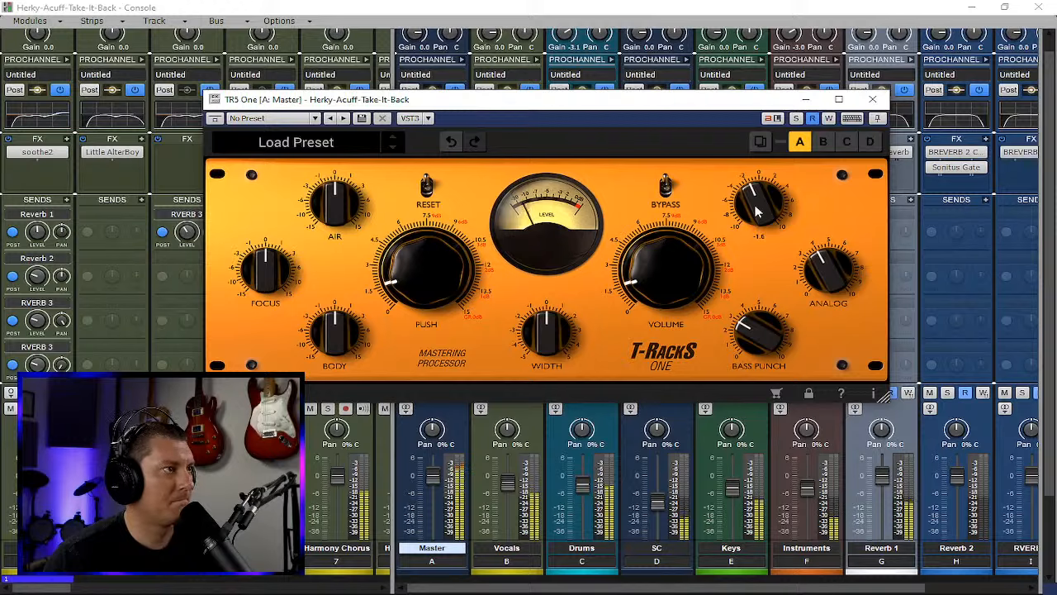
mouse_move(821, 269)
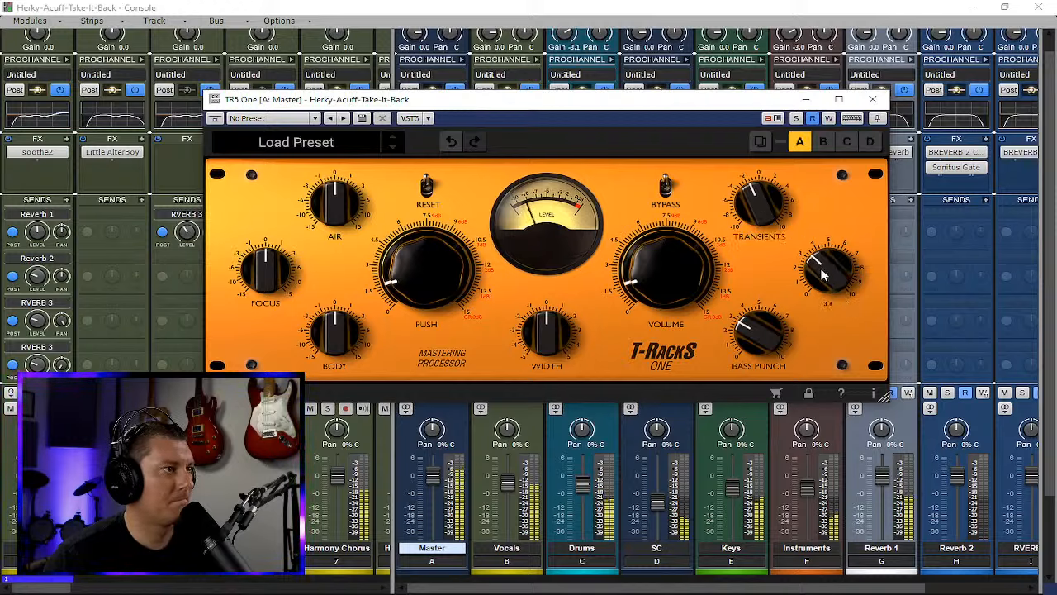
mouse_move(748, 318)
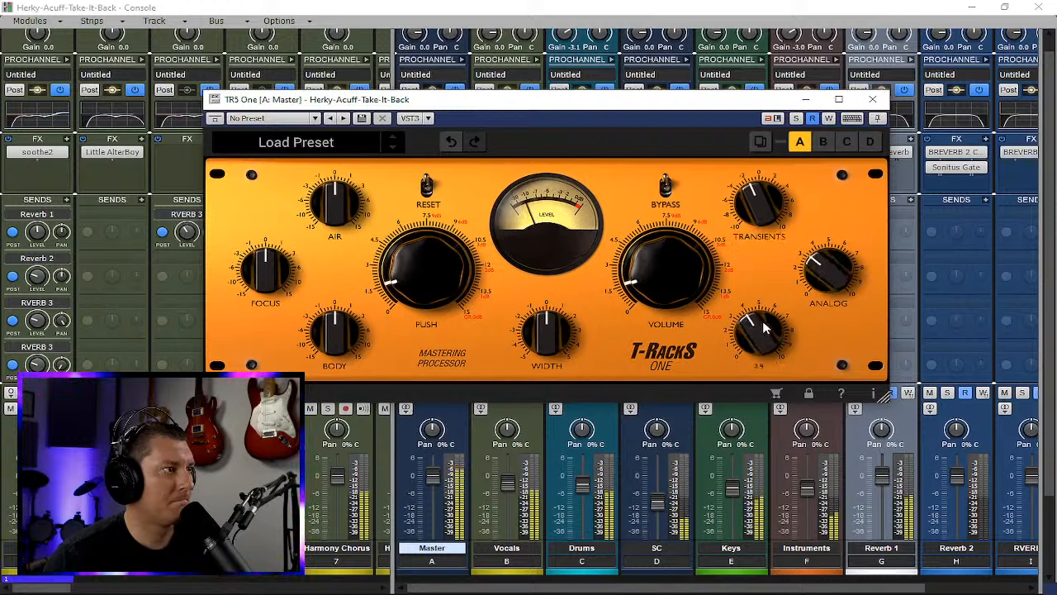
- Set the TR5 One's Body to 0.9, raise its Focus and Width slightly, and close the plug-in
mouse_move(264, 276)
left_click_drag(262, 277, 266, 269)
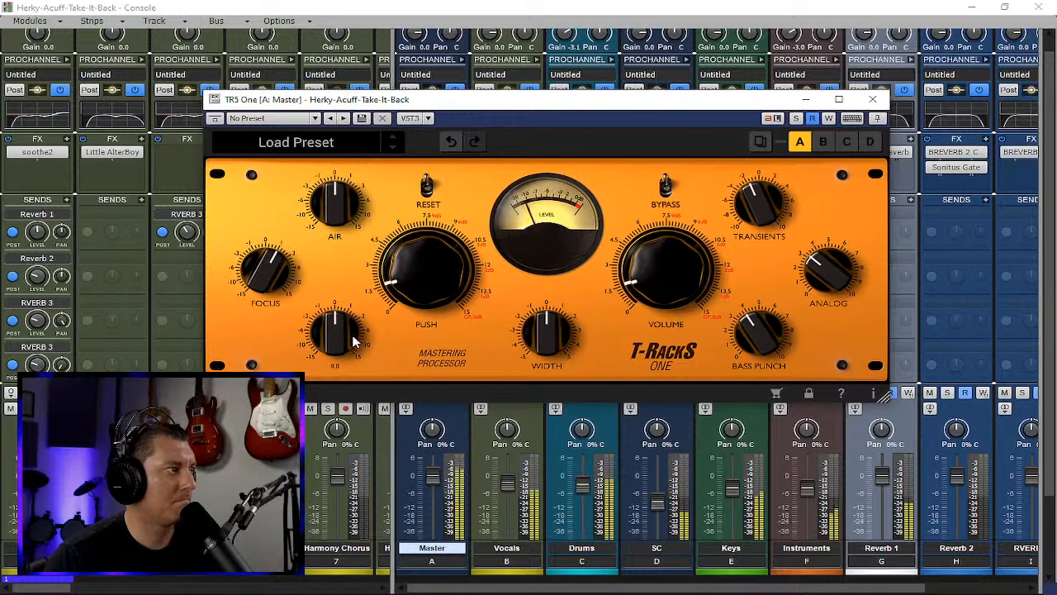
left_click_drag(355, 341, 336, 324)
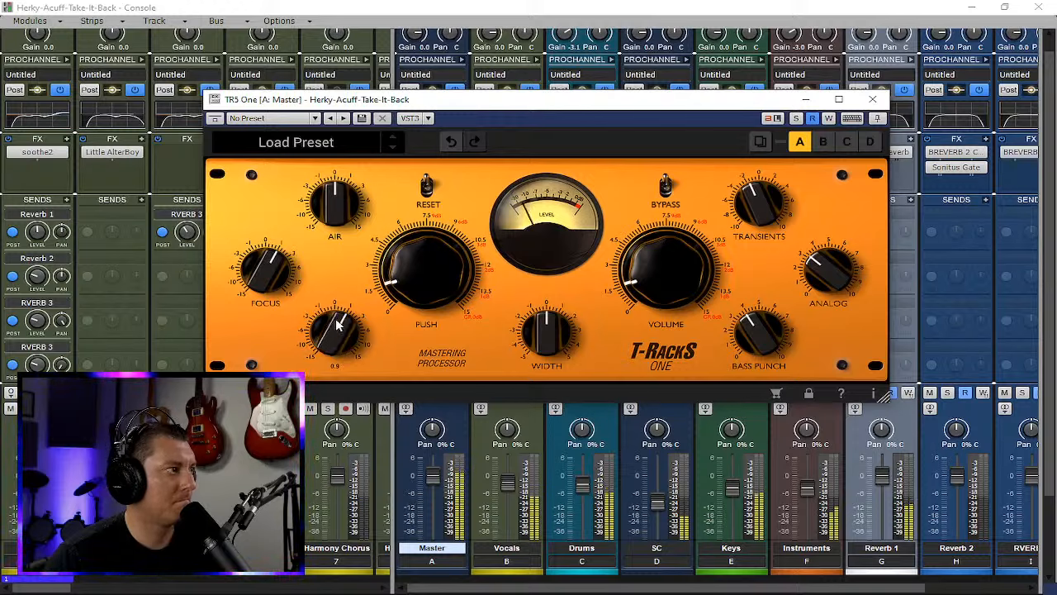
mouse_move(403, 268)
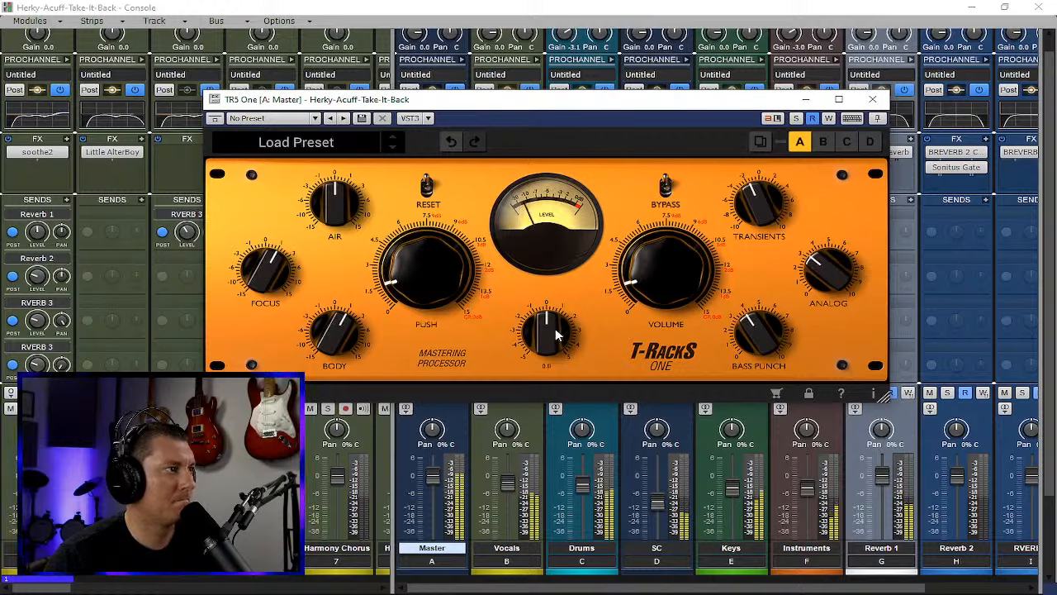
mouse_move(553, 323)
left_mouse_down()
mouse_move(548, 284)
mouse_move(548, 330)
left_mouse_up()
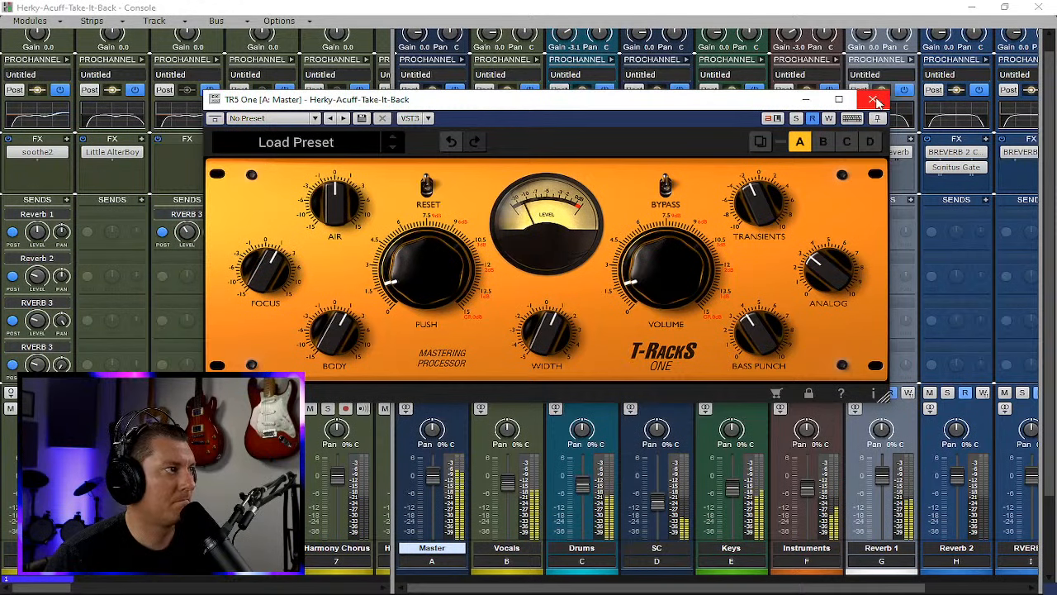
left_click(875, 100)
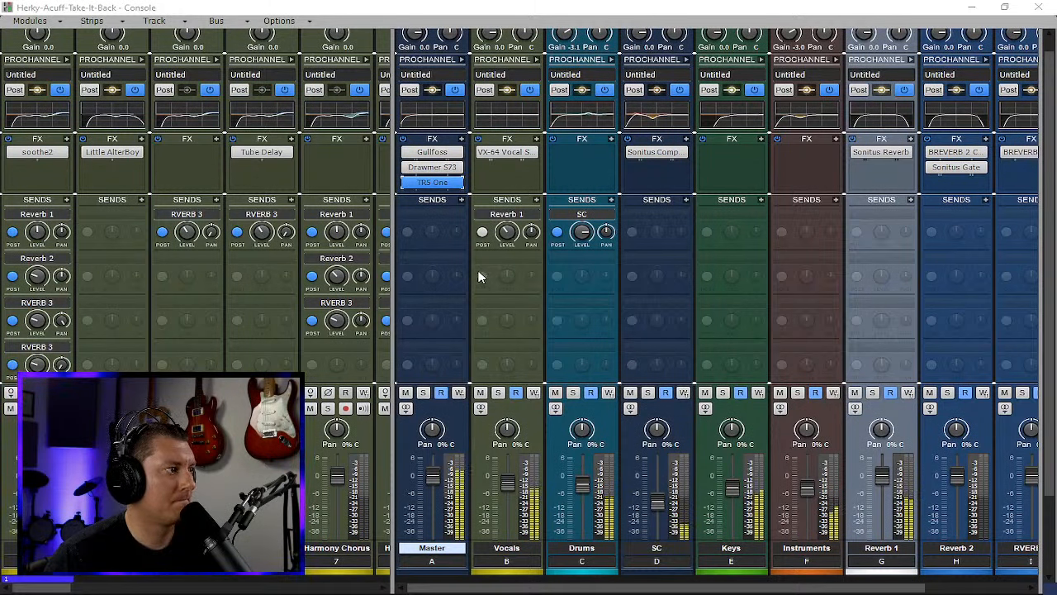
- Reopen the TR5 One on the Master bus, raise its Volume to about 3 and close it
double_click(432, 182)
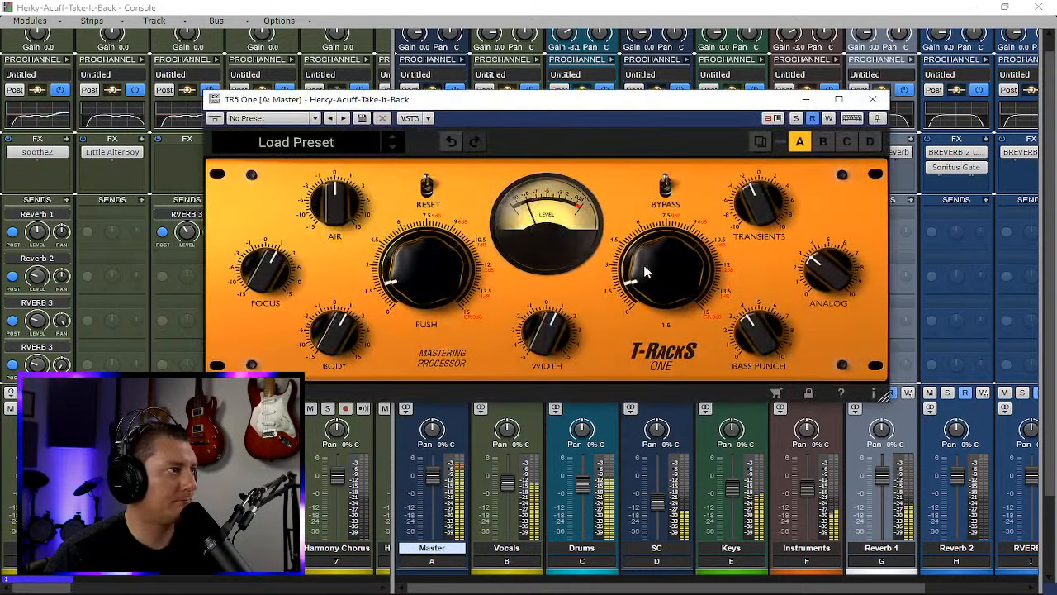
left_click_drag(645, 270, 645, 254)
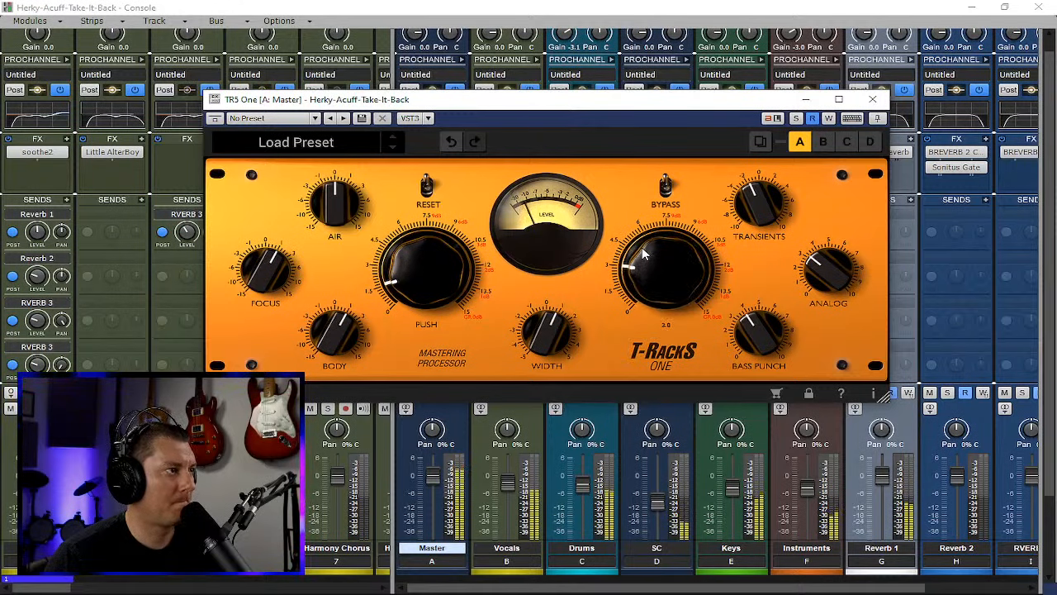
left_click(872, 99)
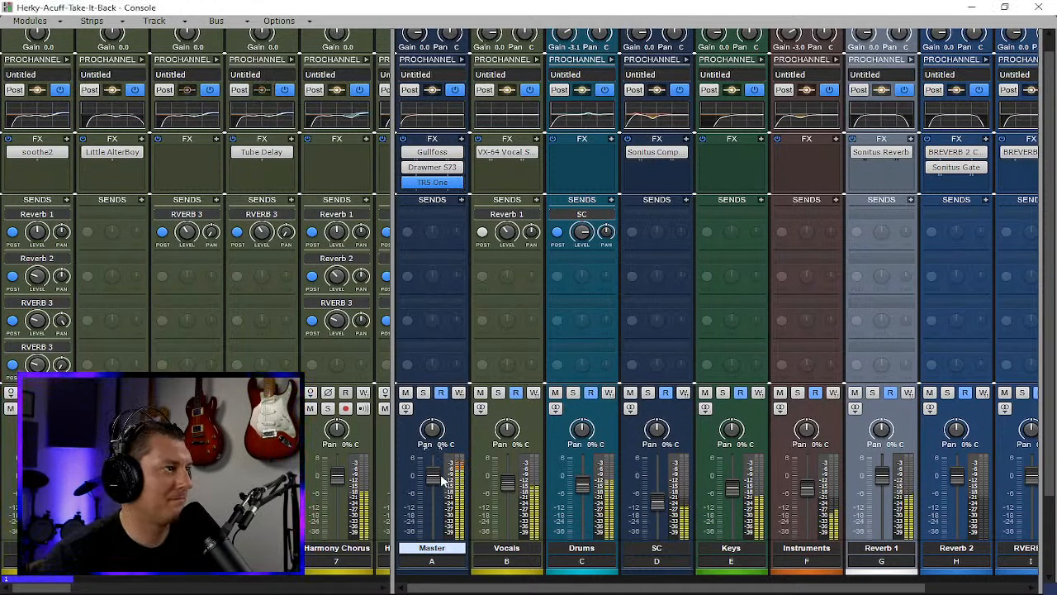
- Reopen the Drawmer S73 on the Master bus, raise its output Gain to 2.8 dB and close it
double_click(429, 167)
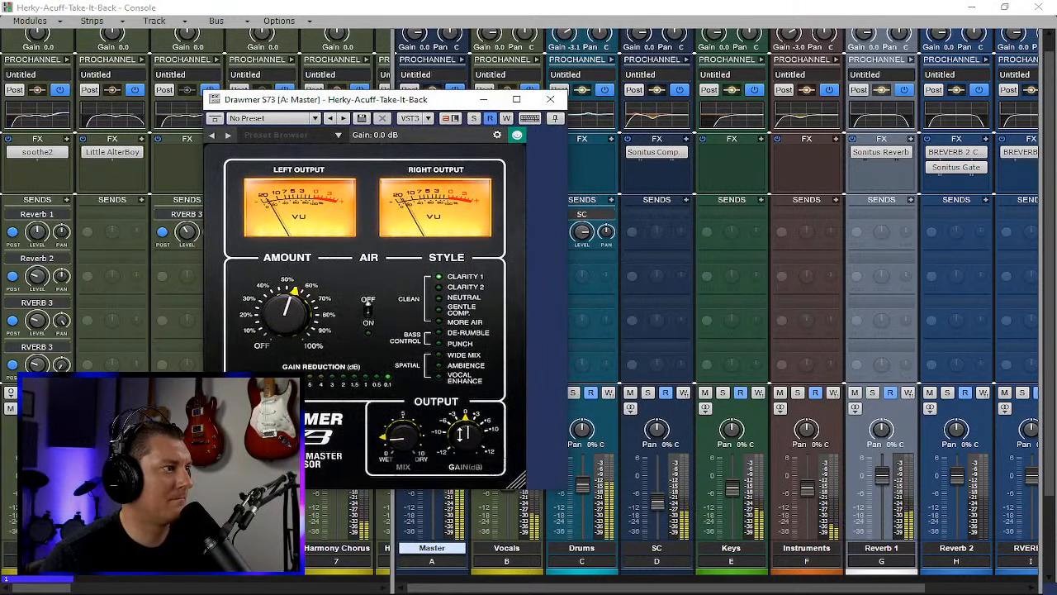
left_click_drag(462, 434, 464, 417)
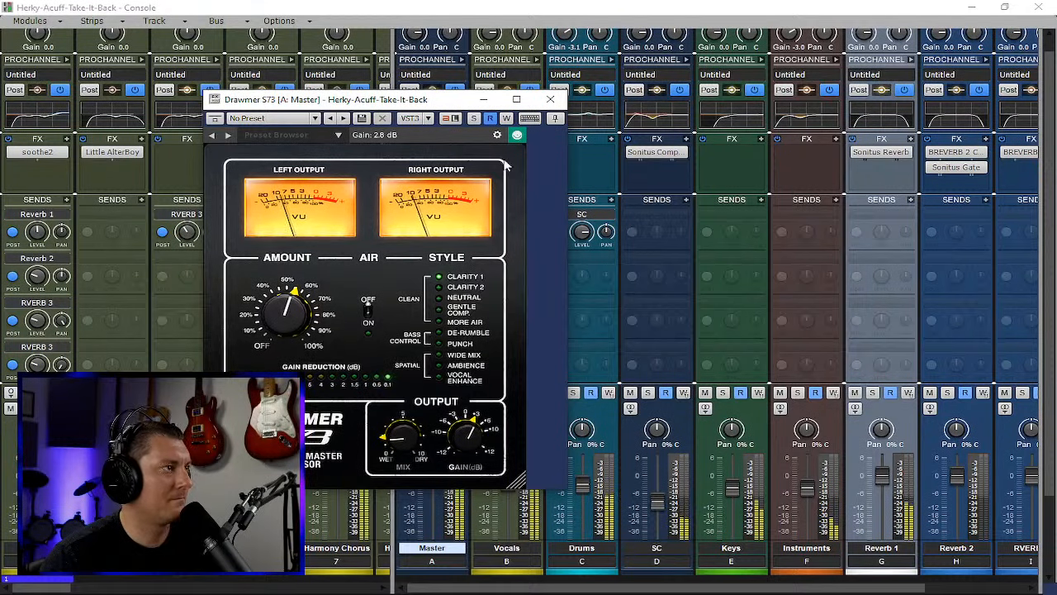
left_click(550, 99)
mouse_move(431, 481)
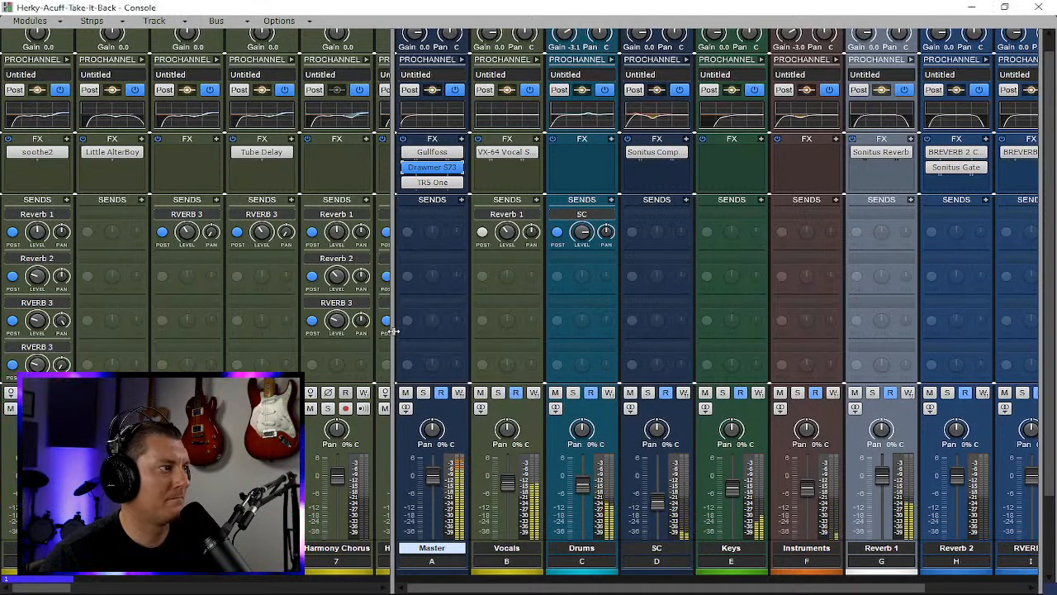
- Widen the Console's track section until only the Master bus remains beside it, and save the project
left_click_drag(391, 337, 940, 384)
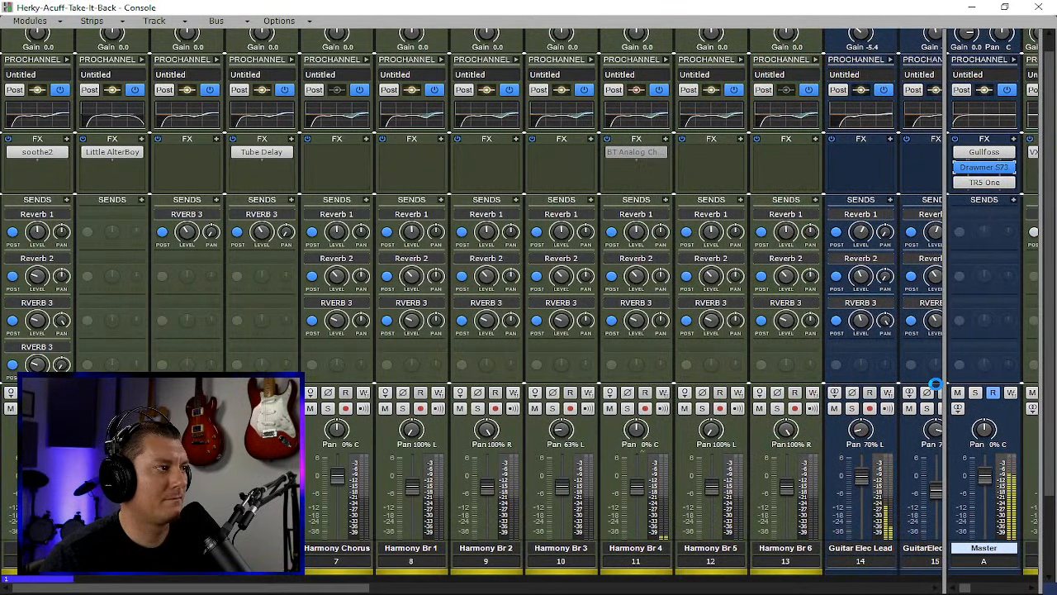
key("ctrl+s")
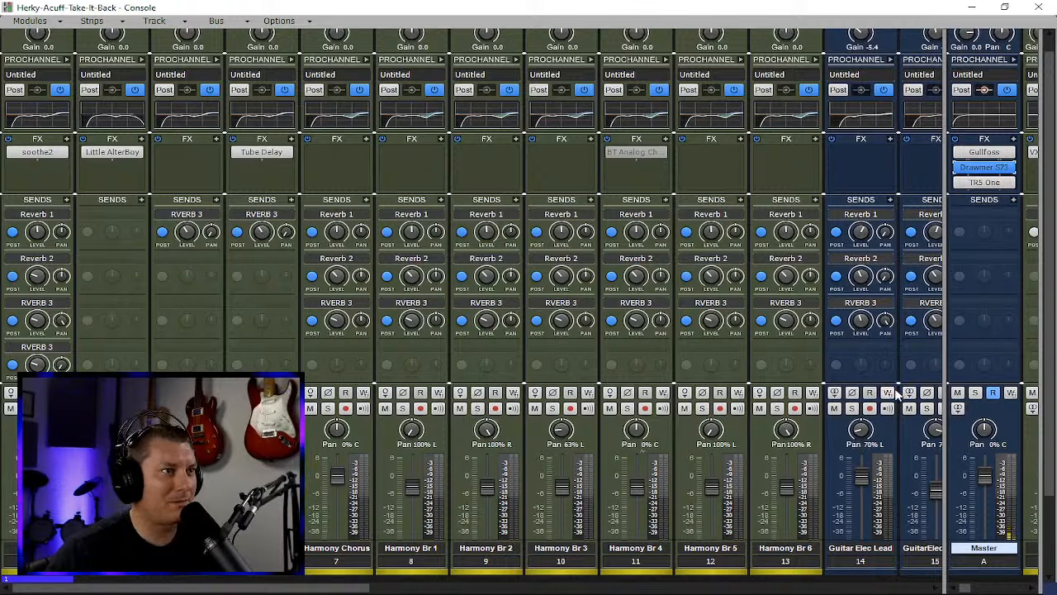
left_click_drag(947, 314, 952, 278)
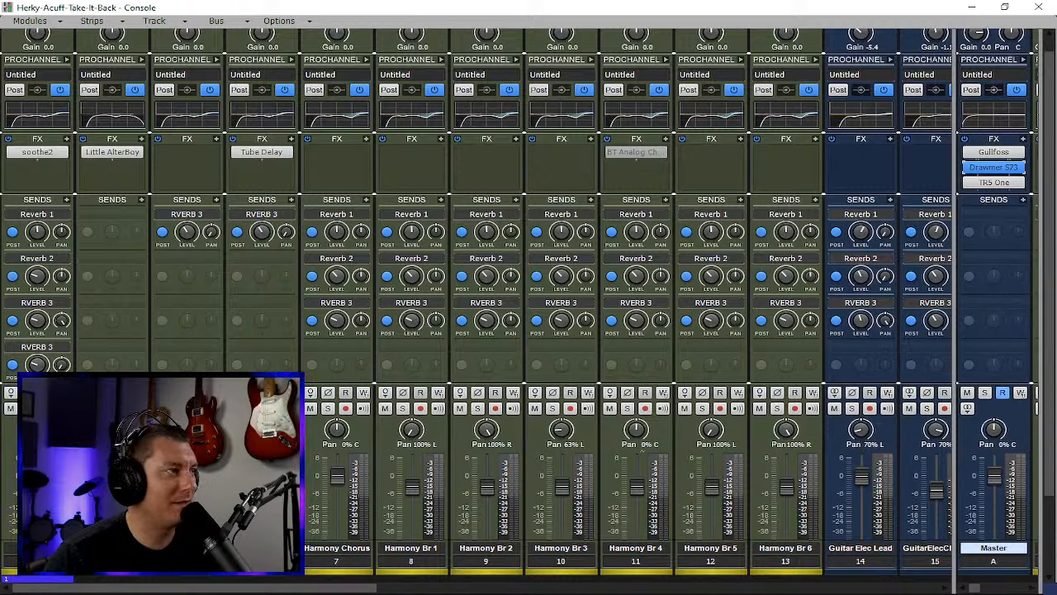
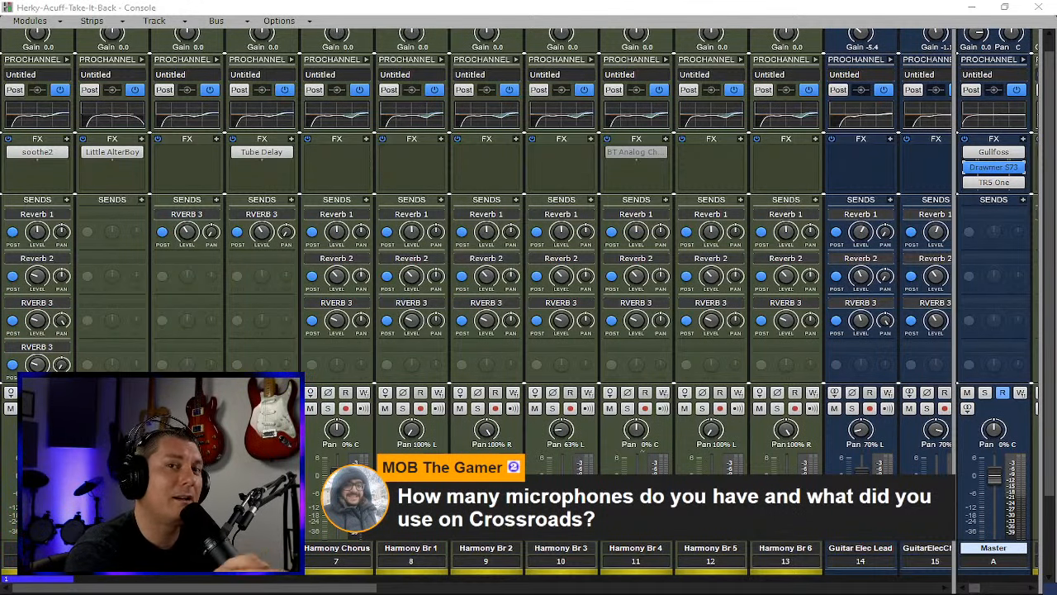
key("ctrl+s")
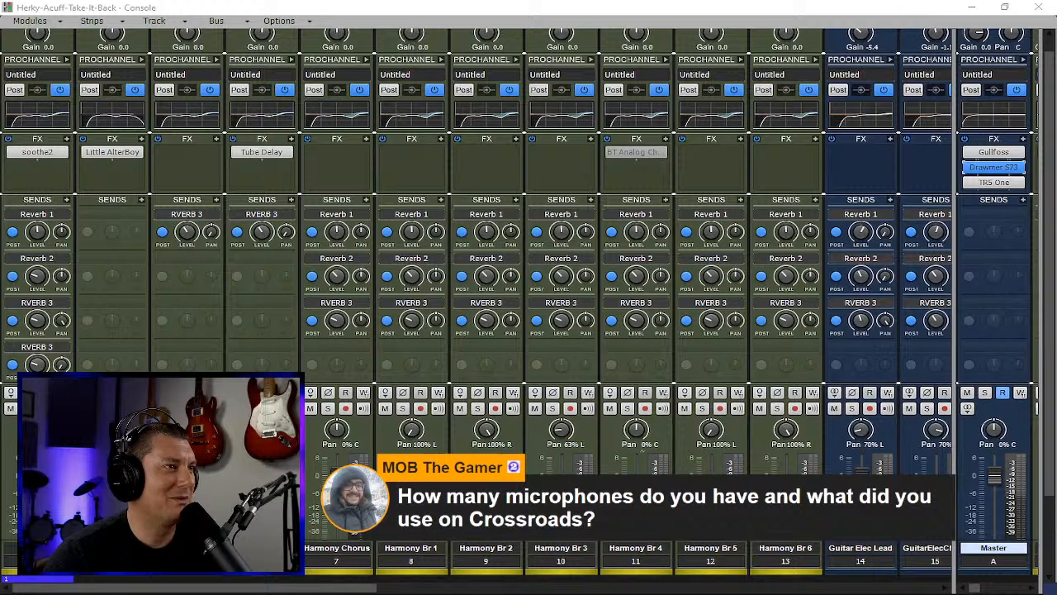
- Put the Console window away, take the main Cakewalk window out of full screen, and save the Herky-Acuff-Take-It-Back project
left_click(1005, 8)
left_click(908, 82)
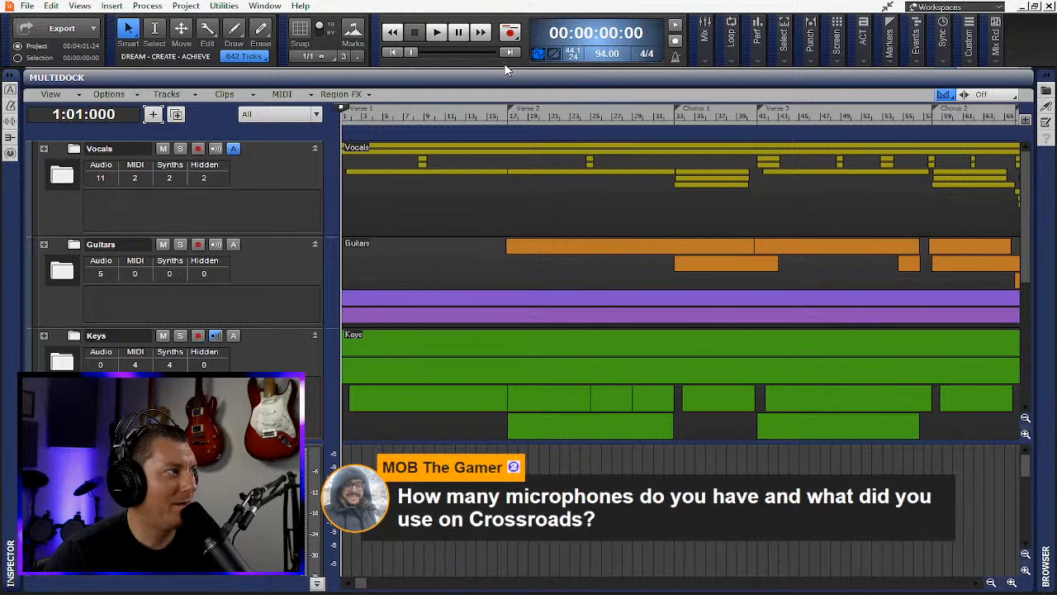
left_click(28, 6)
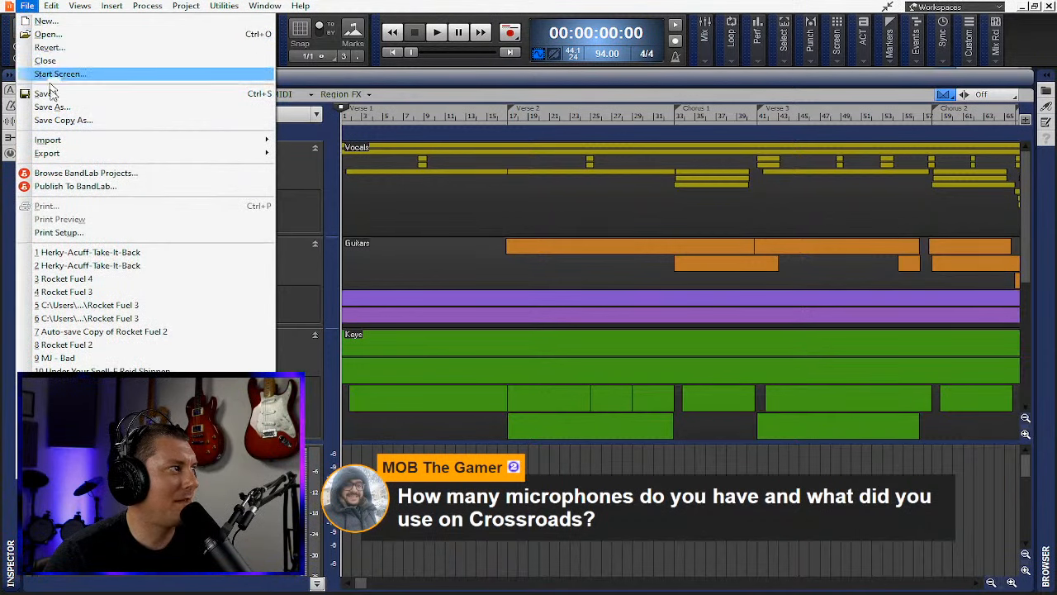
left_click(51, 93)
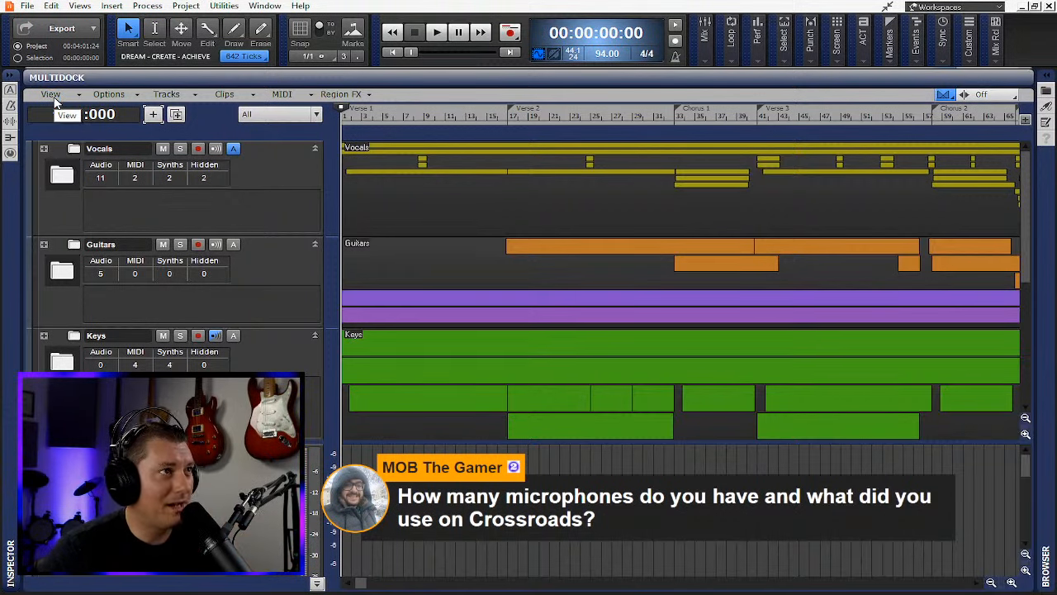
left_click(887, 8)
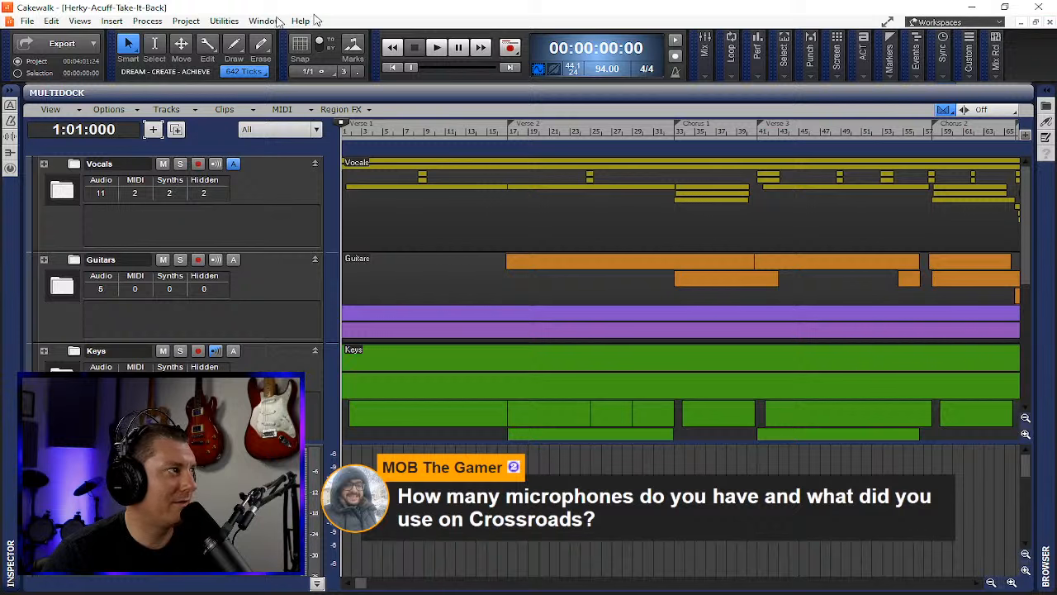
left_click(27, 21)
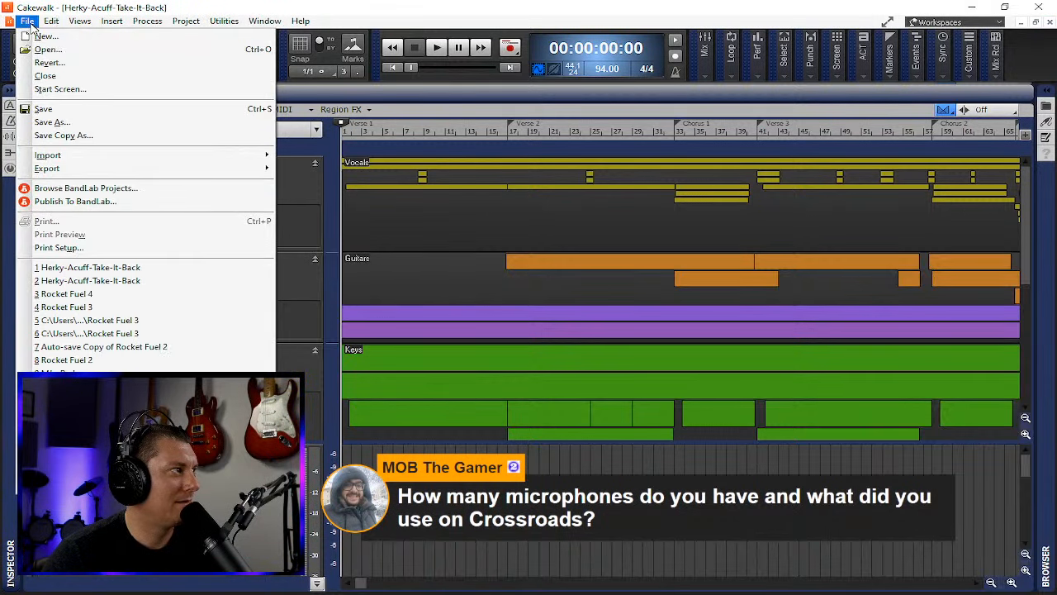
left_click(49, 108)
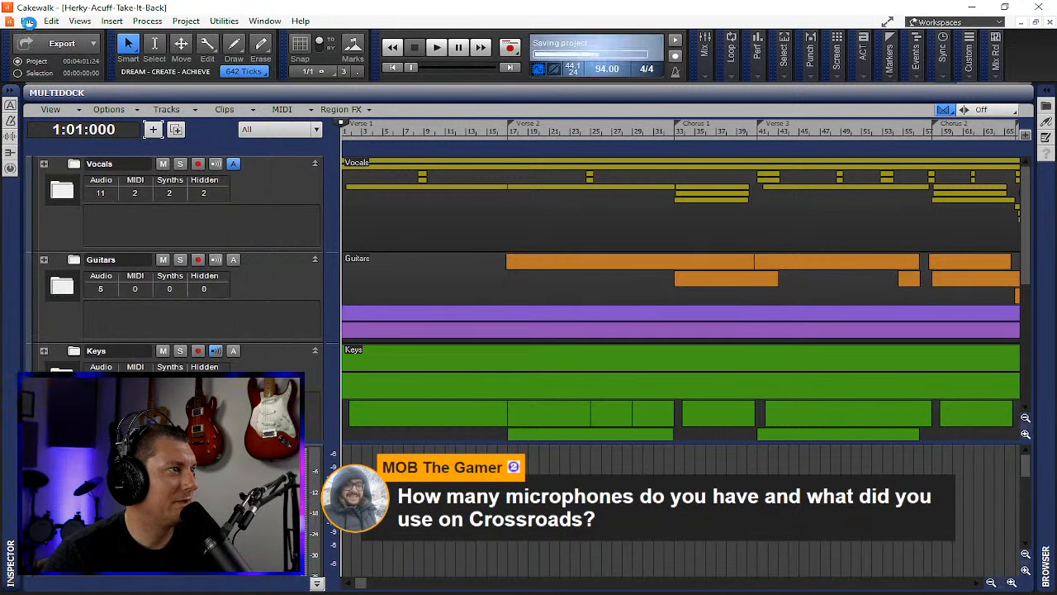
- Open the Taboo-Revisited project from the "Taboo feat Ruce and Xay-Hill" folder inside the Adamental folder, sorting its files by date modified
left_click(29, 21)
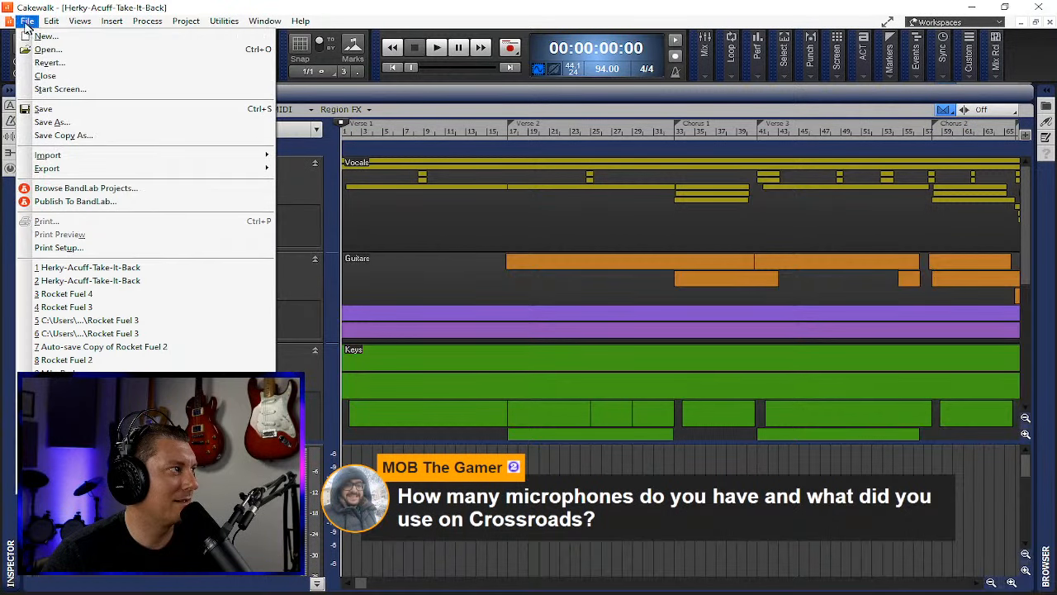
left_click(42, 49)
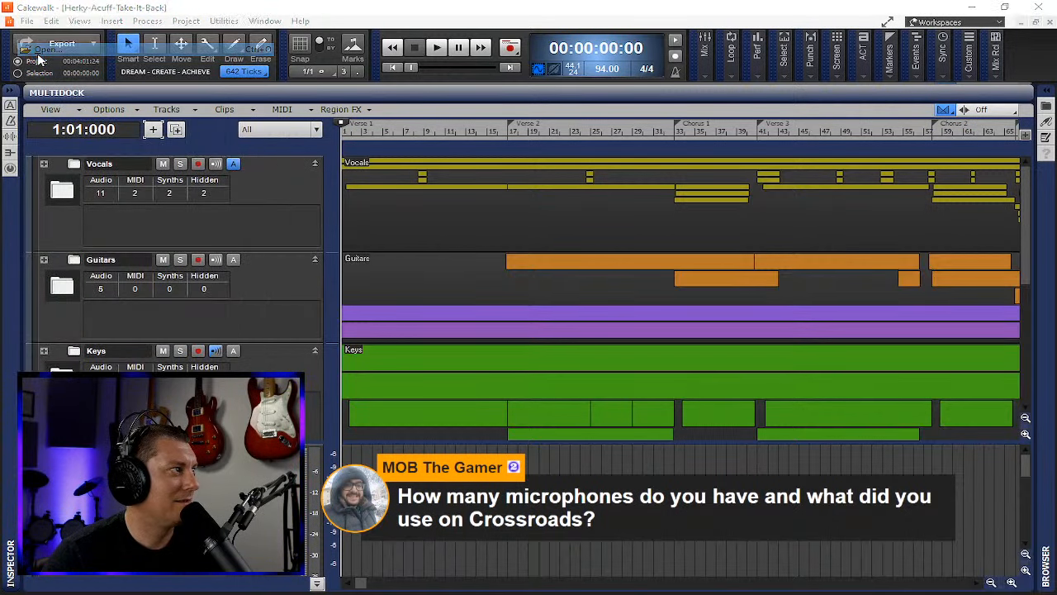
scroll(496, 314, "down", 1)
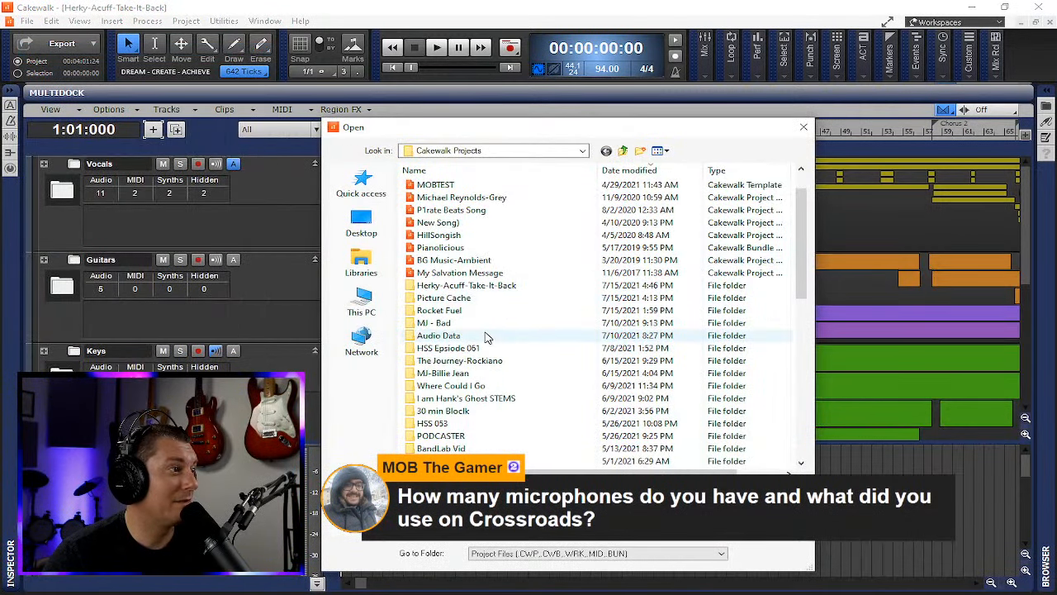
scroll(484, 335, "down", 1)
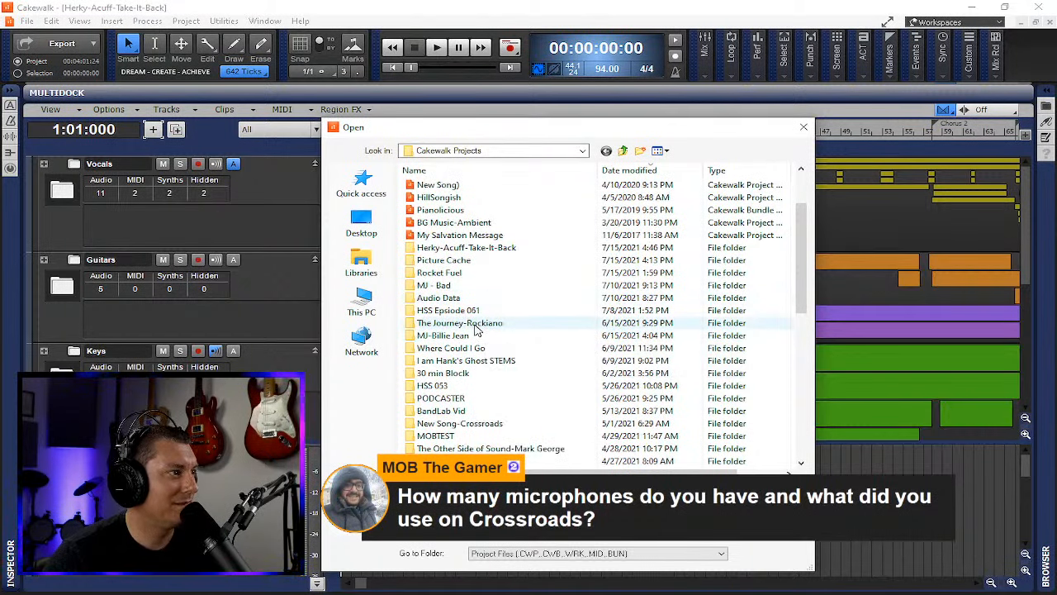
scroll(475, 330, "down", 1)
scroll(460, 363, "down", 1)
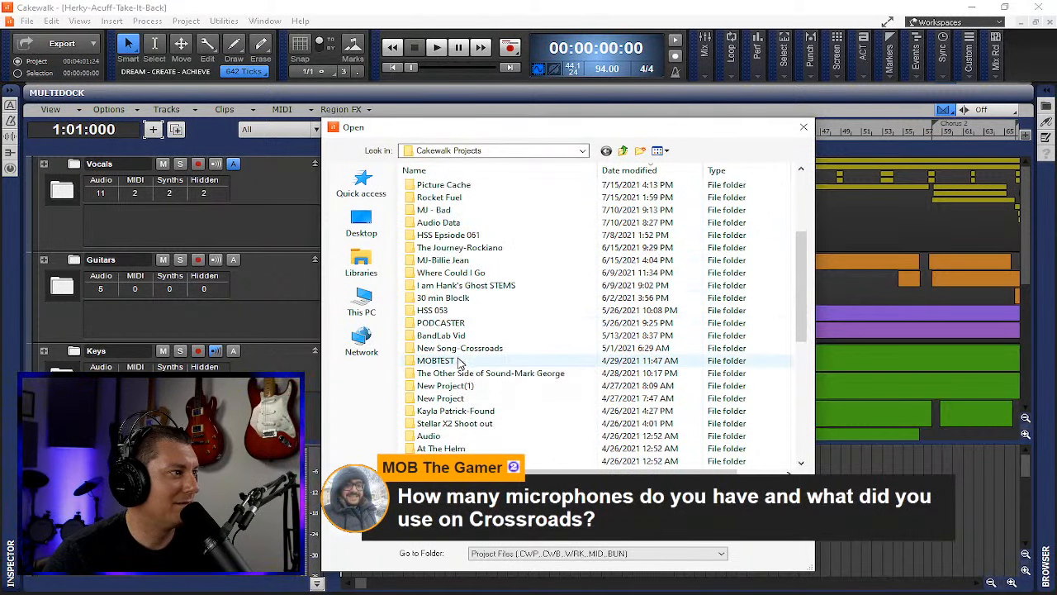
scroll(460, 363, "down", 2)
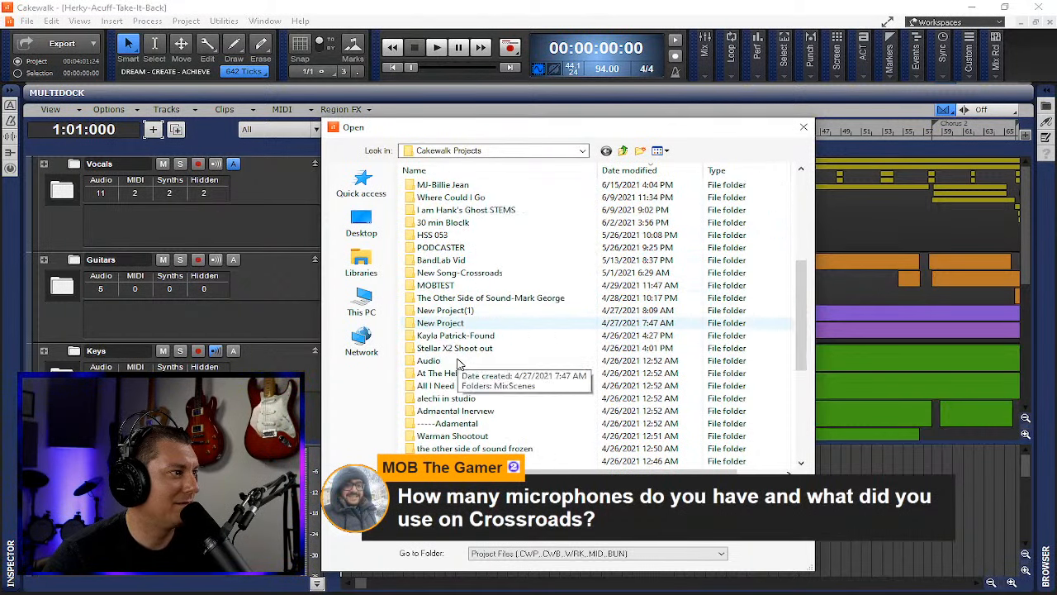
double_click(470, 424)
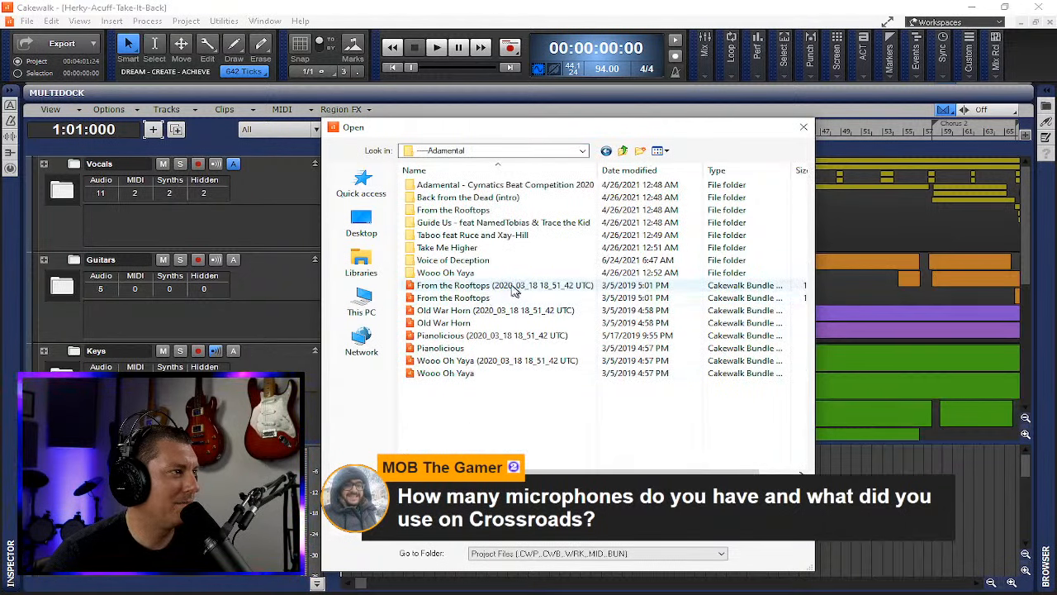
double_click(475, 237)
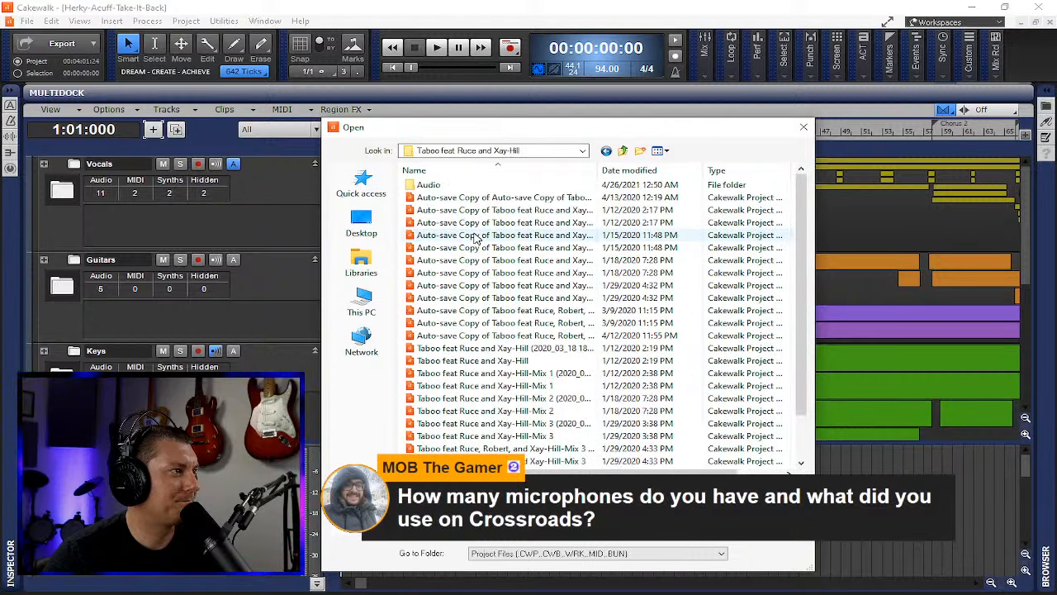
left_click(616, 171)
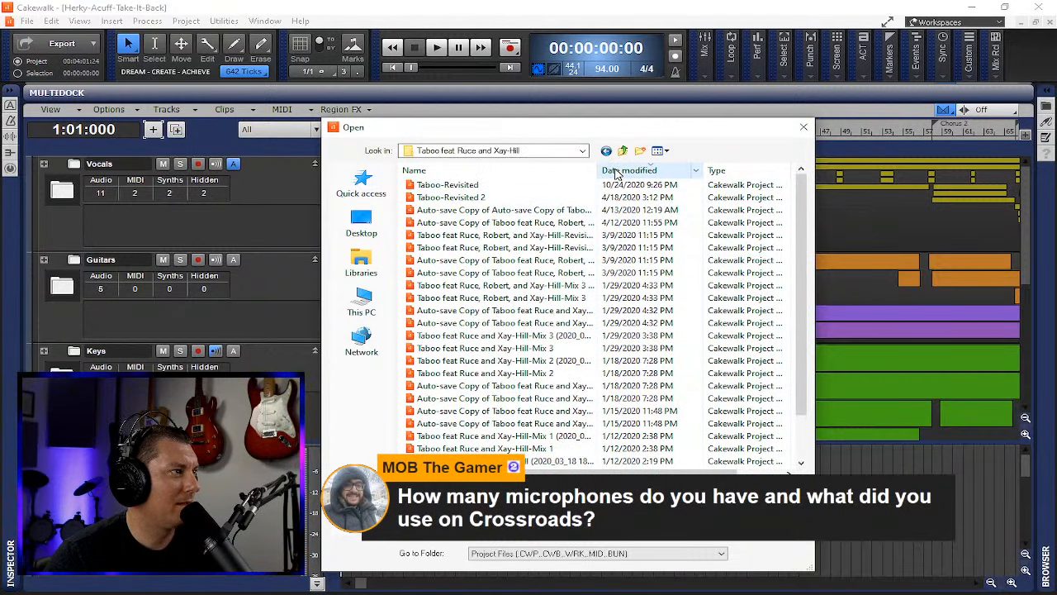
double_click(496, 185)
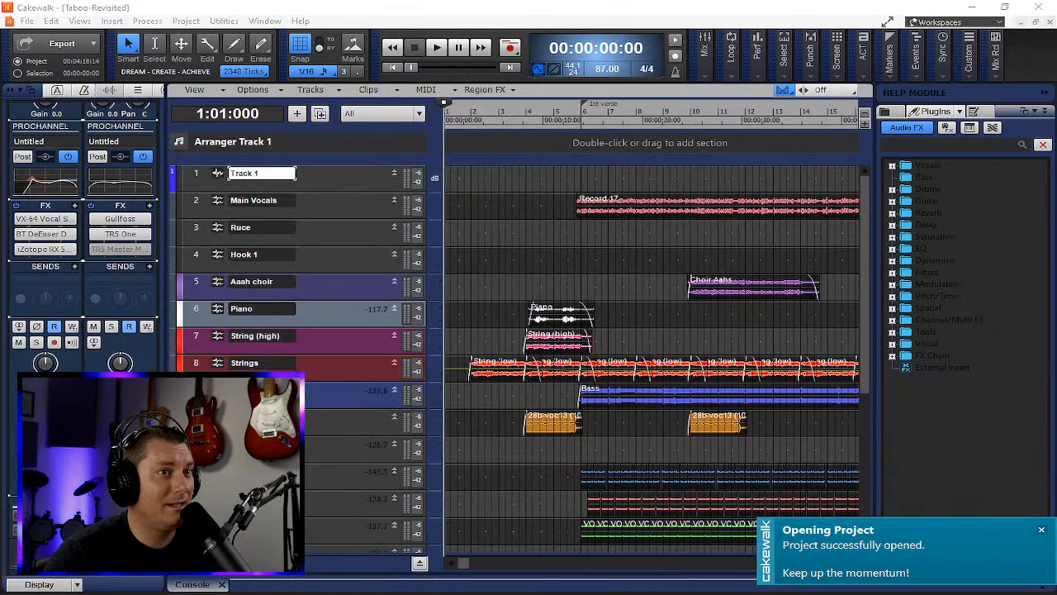
- Collapse the Browser and Inspector, and play the song briefly from position 61:03:000
left_click(1040, 93)
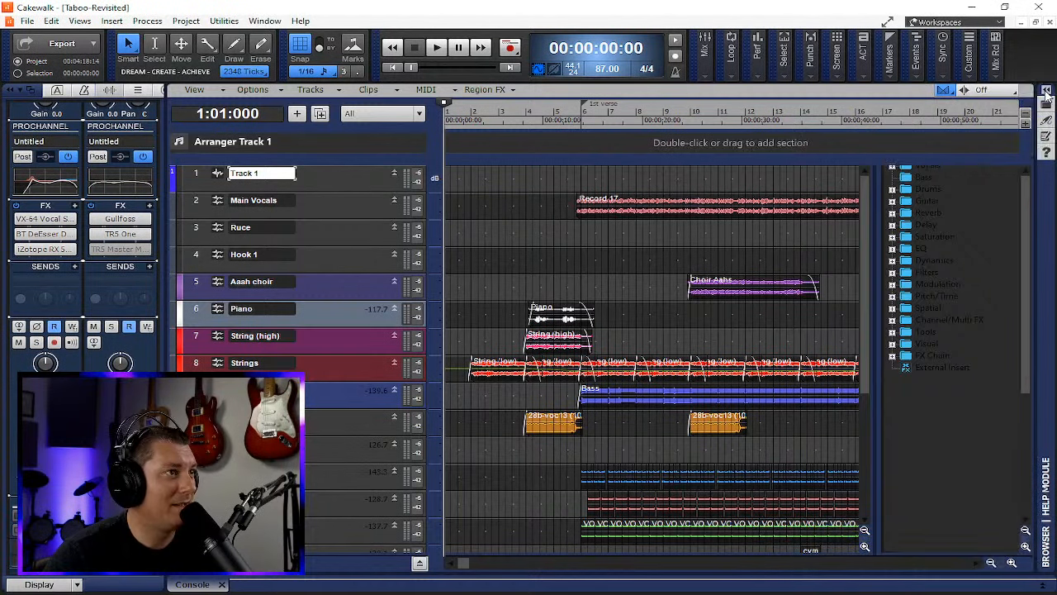
left_click(11, 90)
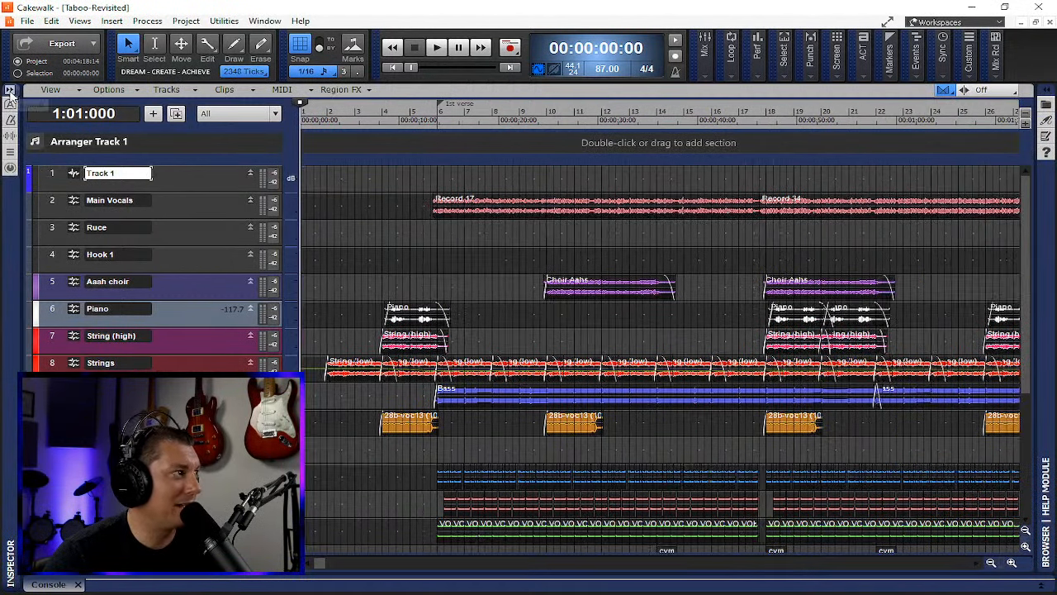
left_click_drag(320, 569, 684, 562)
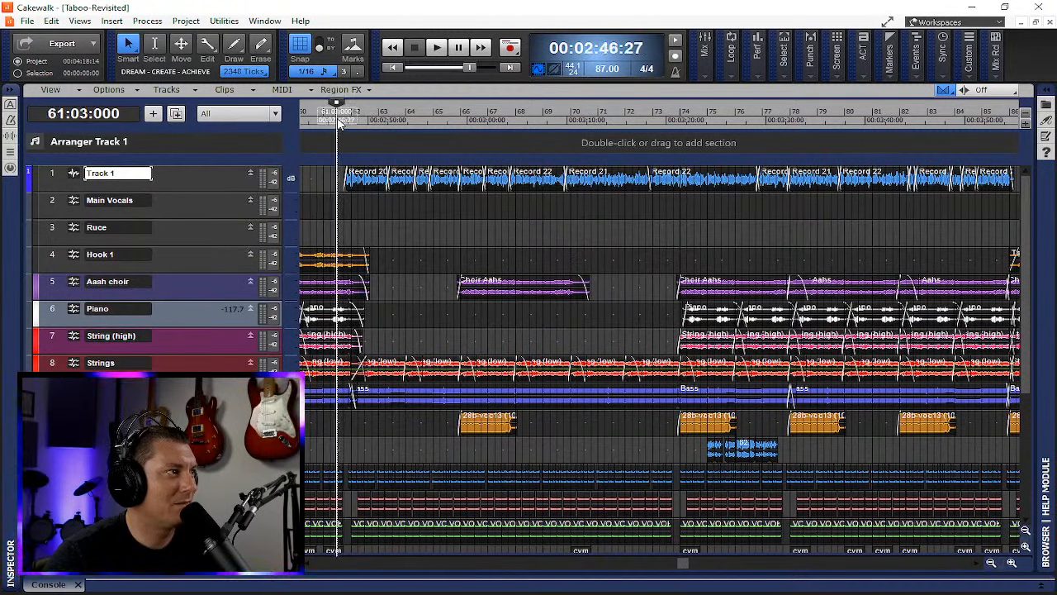
key("space")
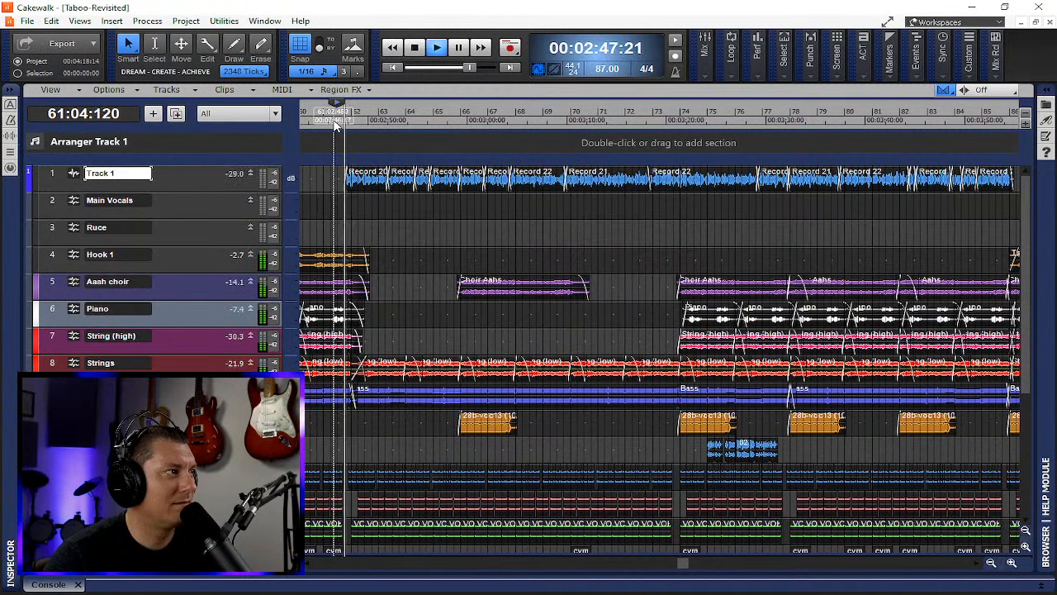
key("space")
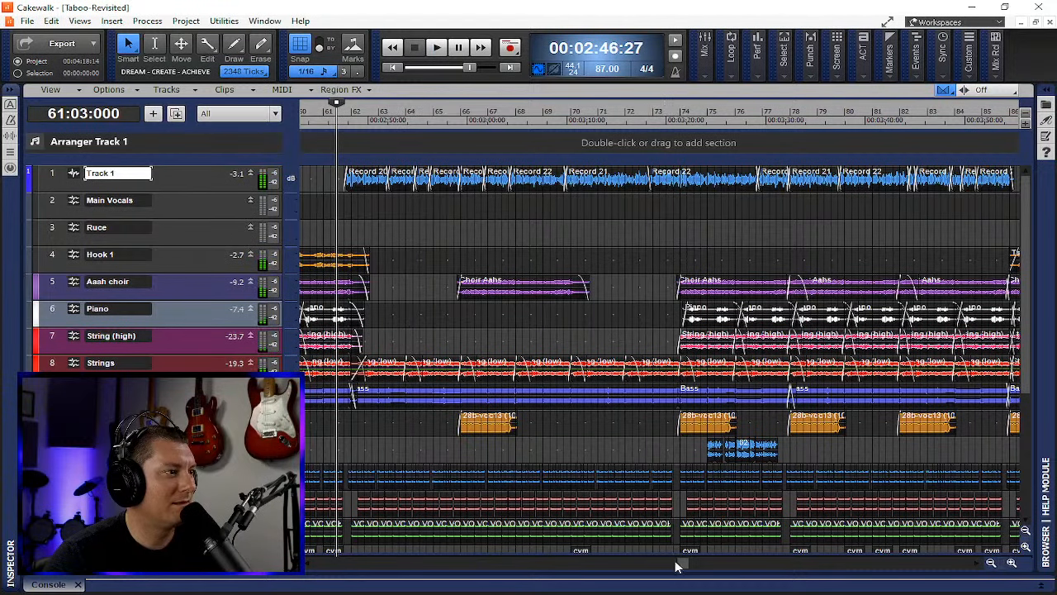
- Play the song from just before the chorus at 53:04:480 through the Track 1 vocals, enlarging Track 1's height, and stop playback
left_click_drag(678, 568, 616, 586)
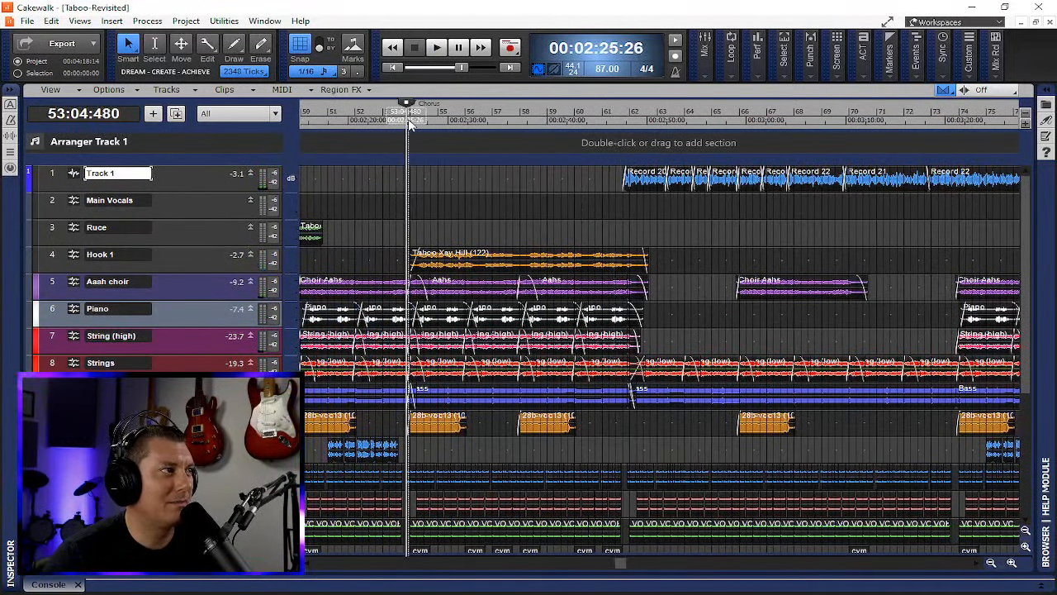
left_click_drag(632, 568, 658, 568)
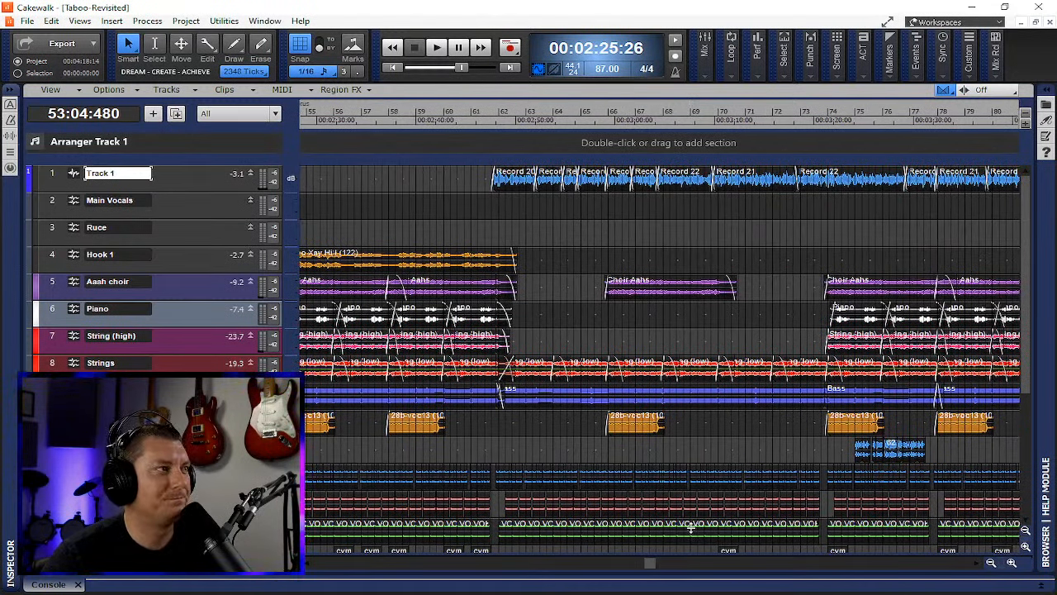
key("space")
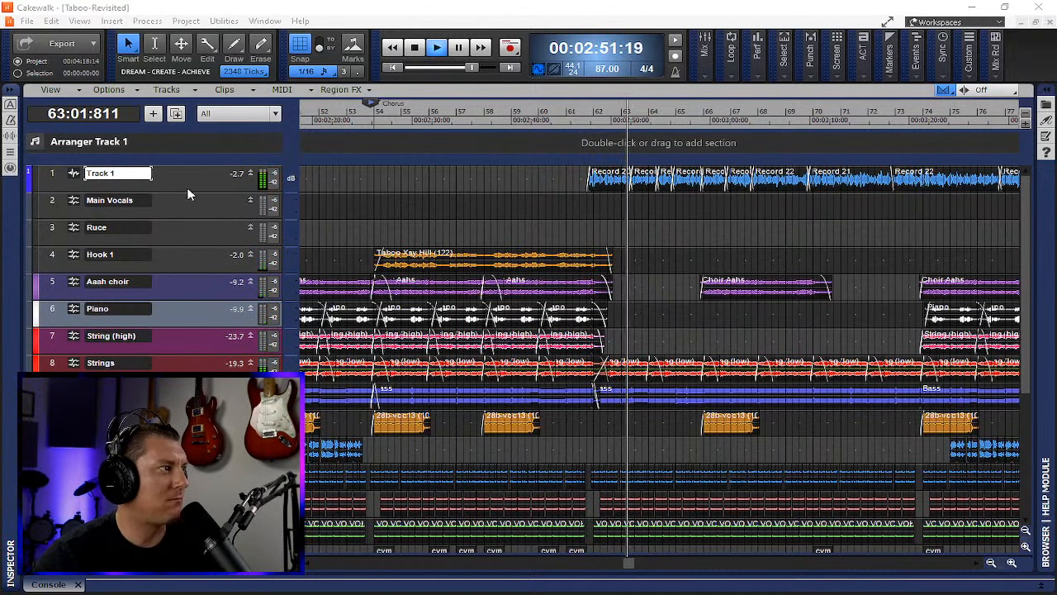
left_click_drag(193, 188, 184, 221)
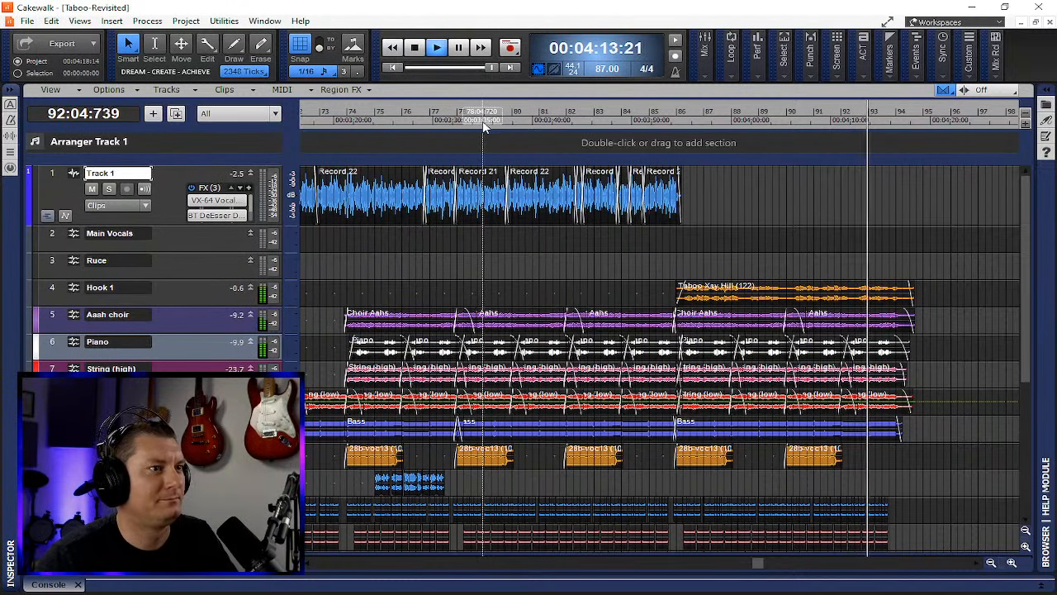
left_click(418, 51)
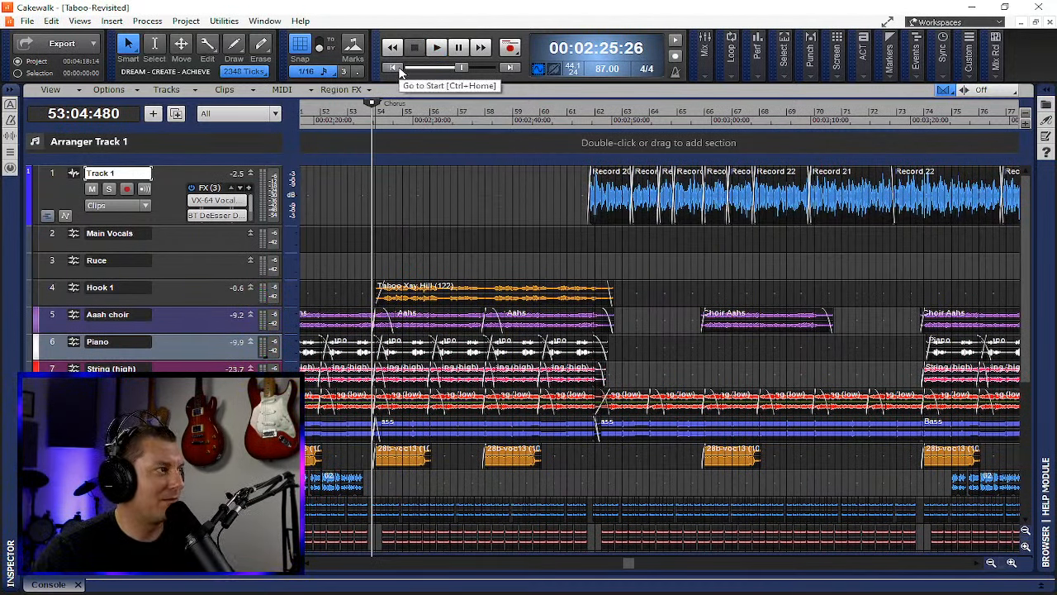
- Return the playhead to the song's start and show nearly the whole arrangement in the timeline
left_click(394, 67)
scroll(535, 248, "down", 3)
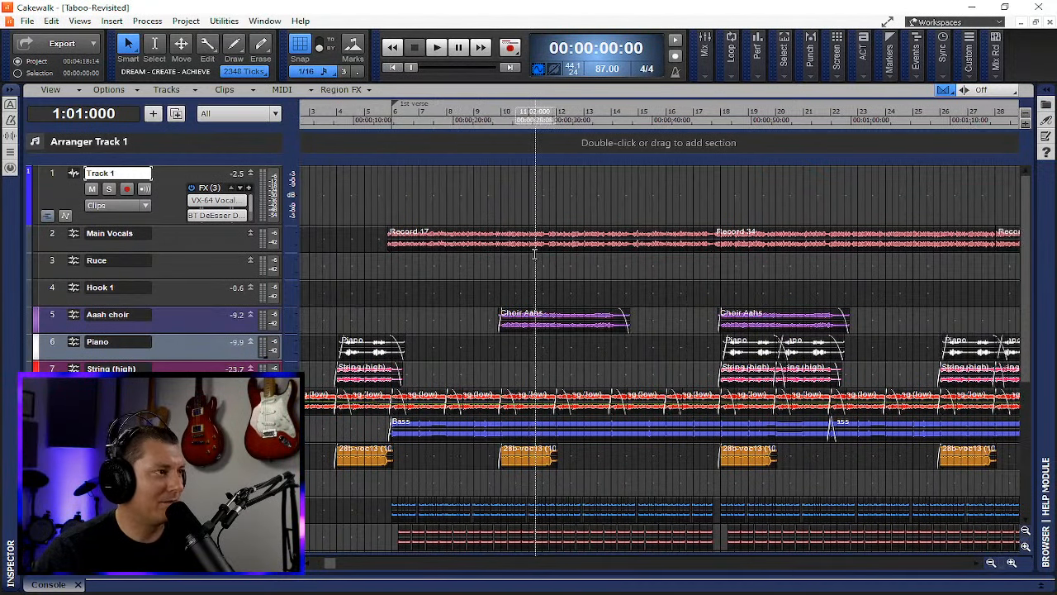
scroll(532, 251, "down", 1)
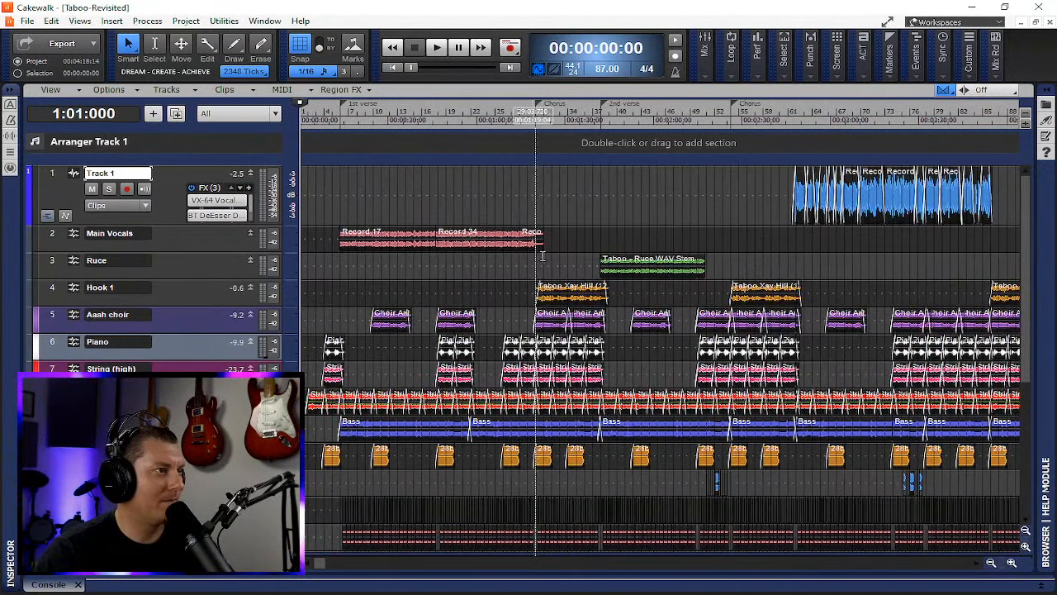